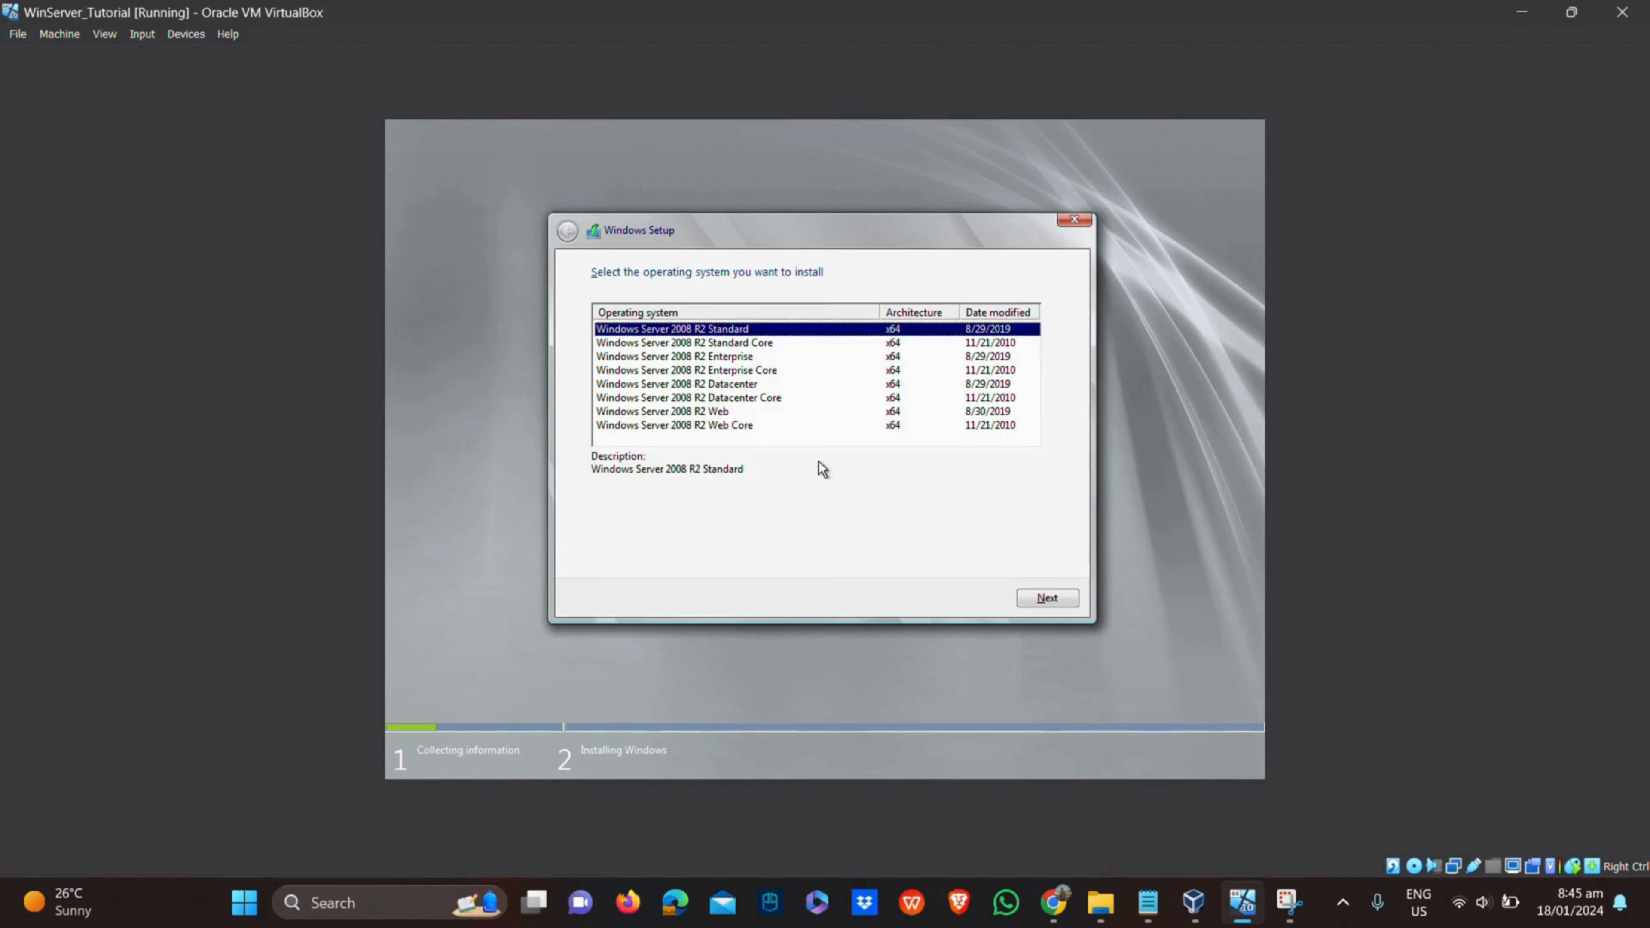
# Pick Windows Server 2008 R2 Enterprise as the edition and continue to the license terms
pyautogui.click(729, 358)
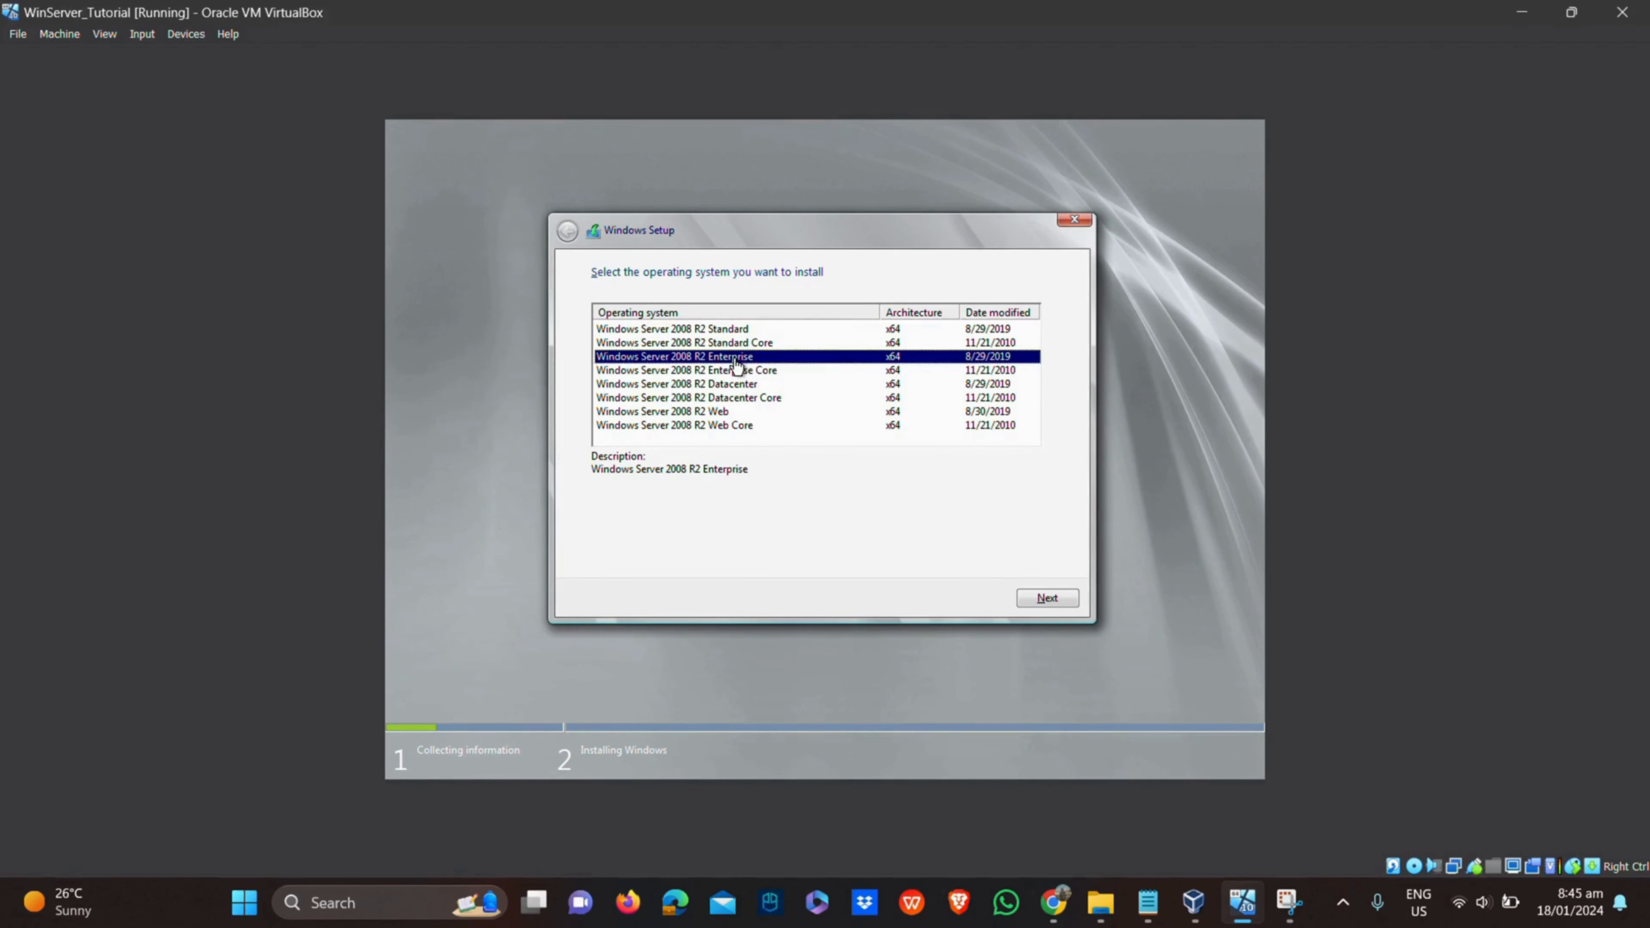
pyautogui.click(1047, 599)
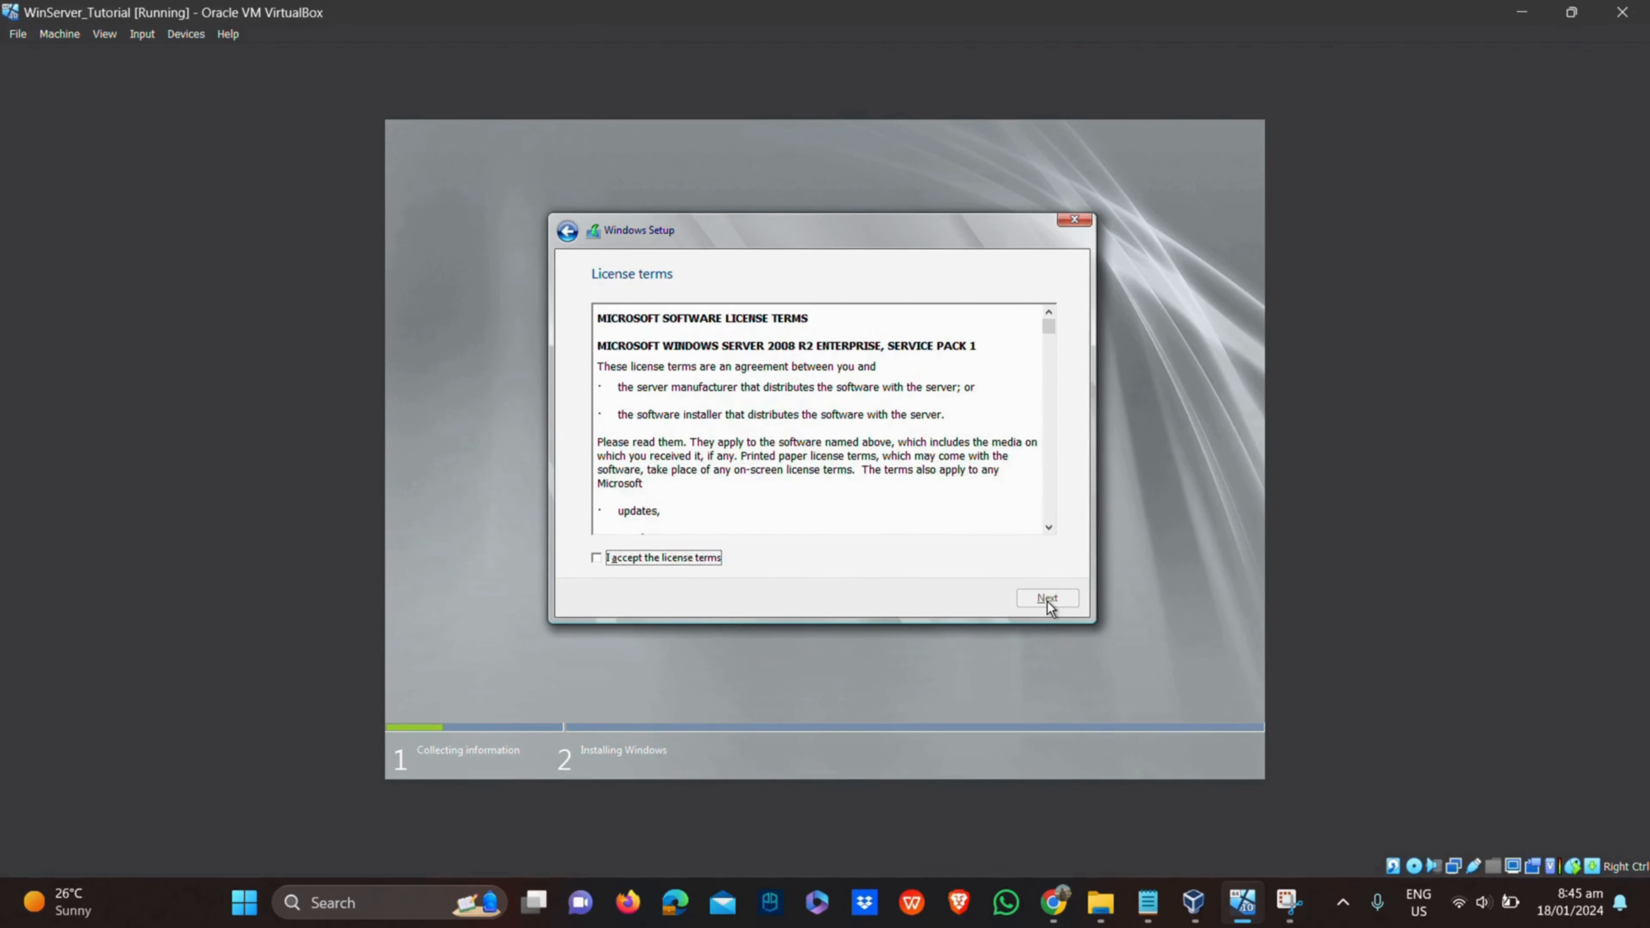
# Accept the license and run a Custom (advanced) install onto Drive 0's unallocated space
pyautogui.click(1048, 343)
pyautogui.moveTo(1048, 343); pyautogui.dragTo(1049, 516)
pyautogui.click(596, 559)
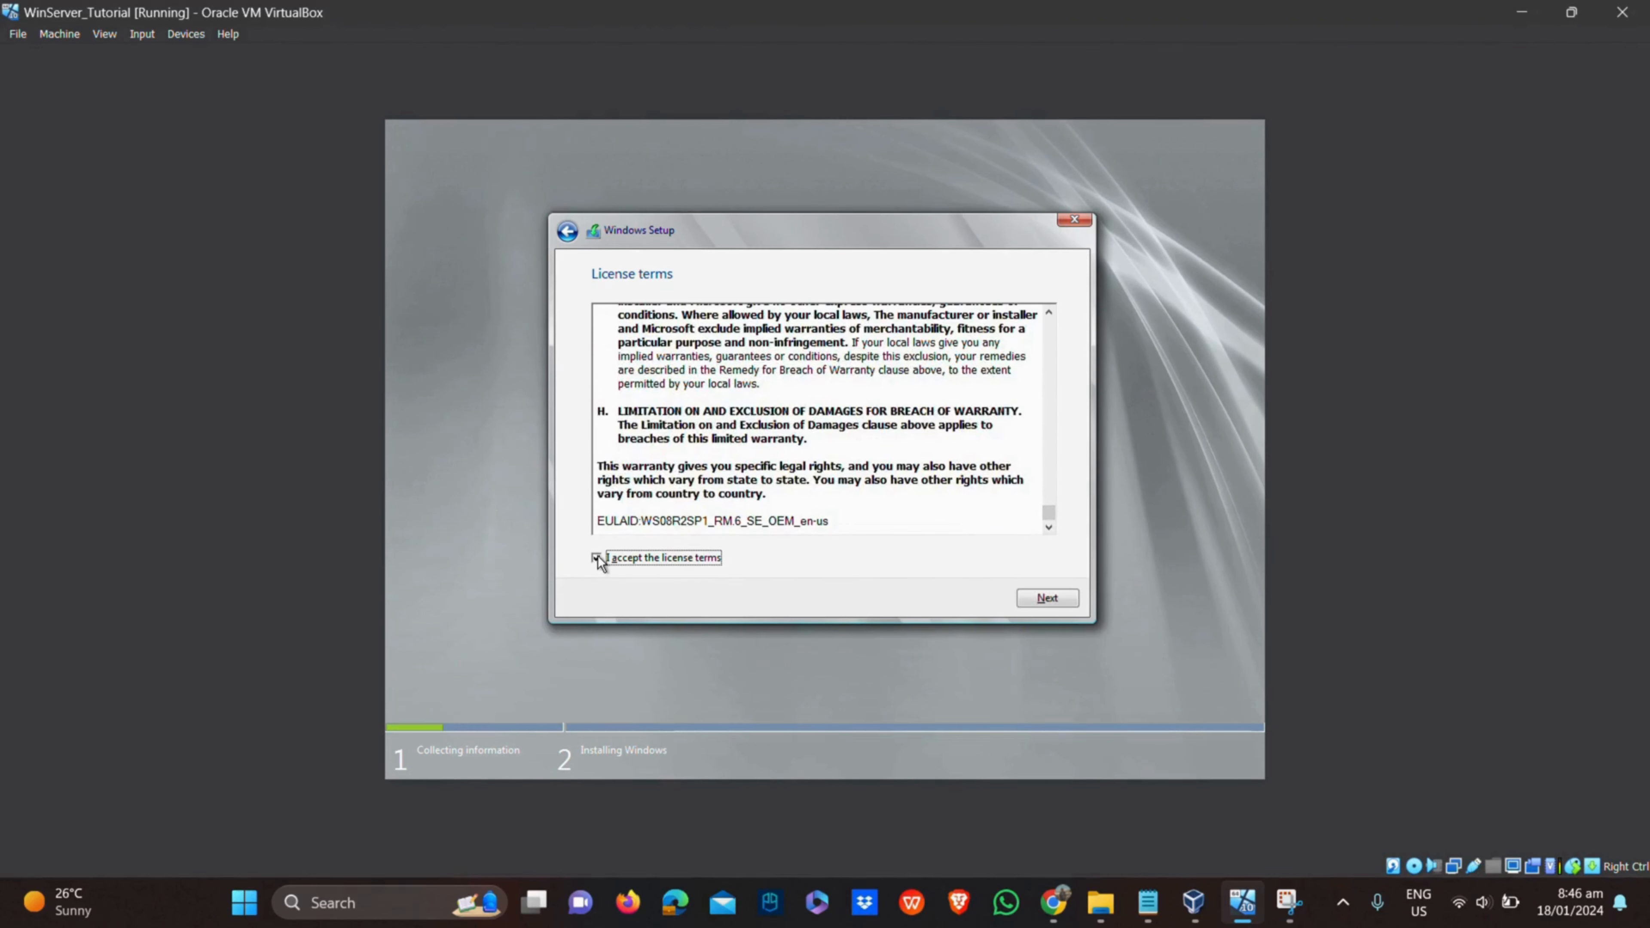
pyautogui.click(1060, 609)
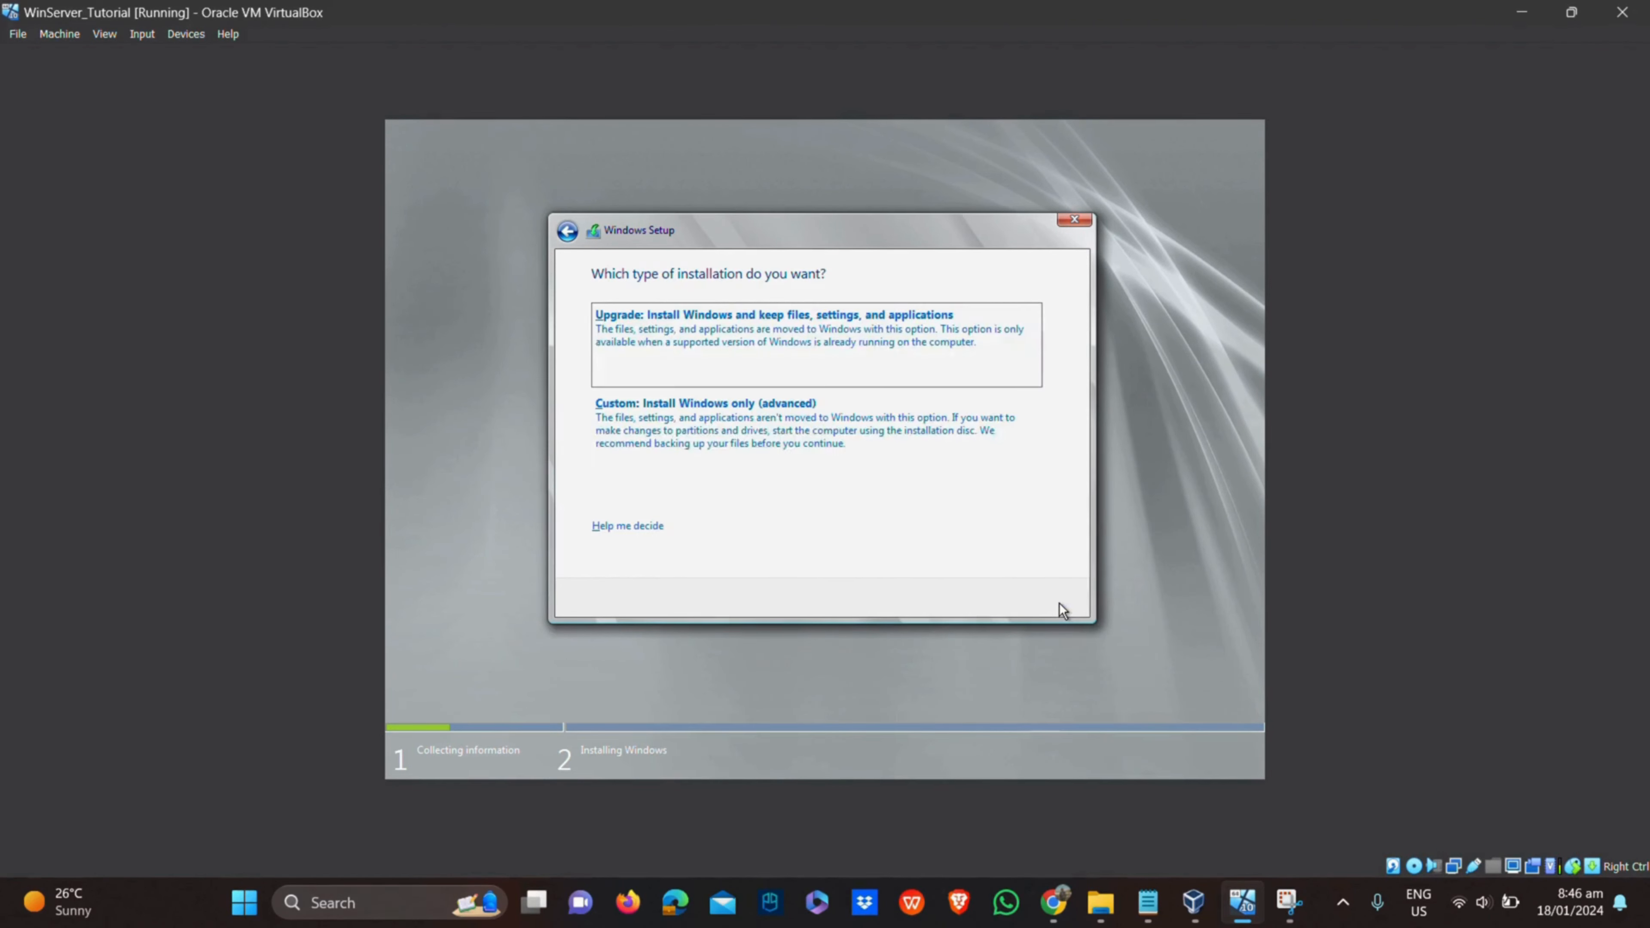
pyautogui.click(919, 447)
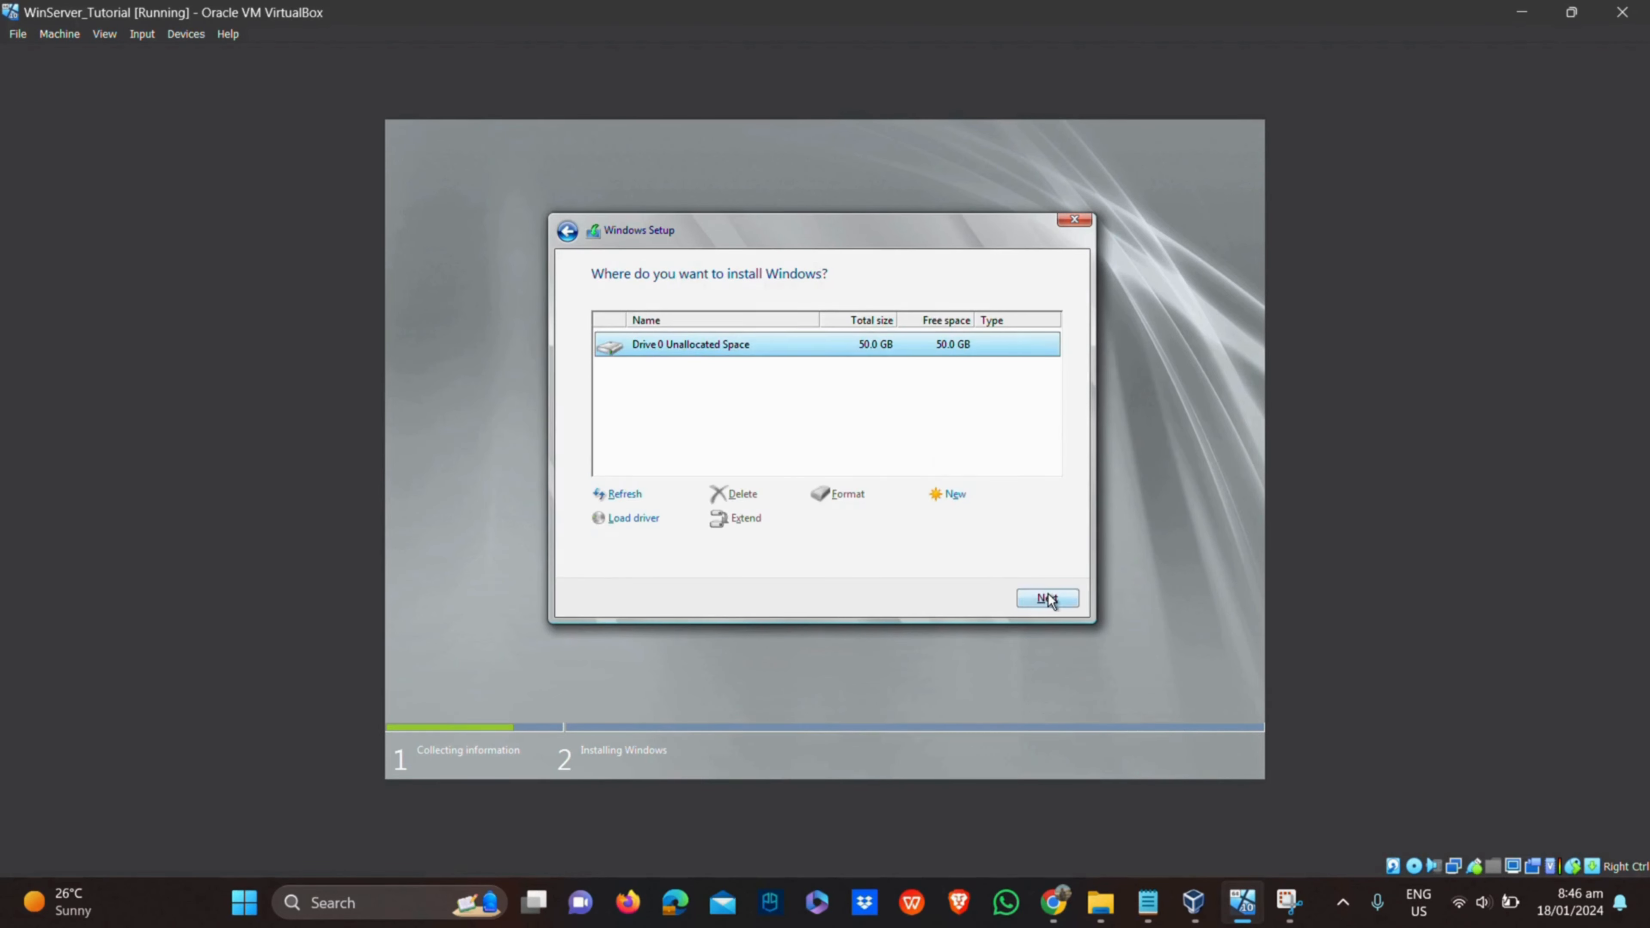
pyautogui.click(1048, 598)
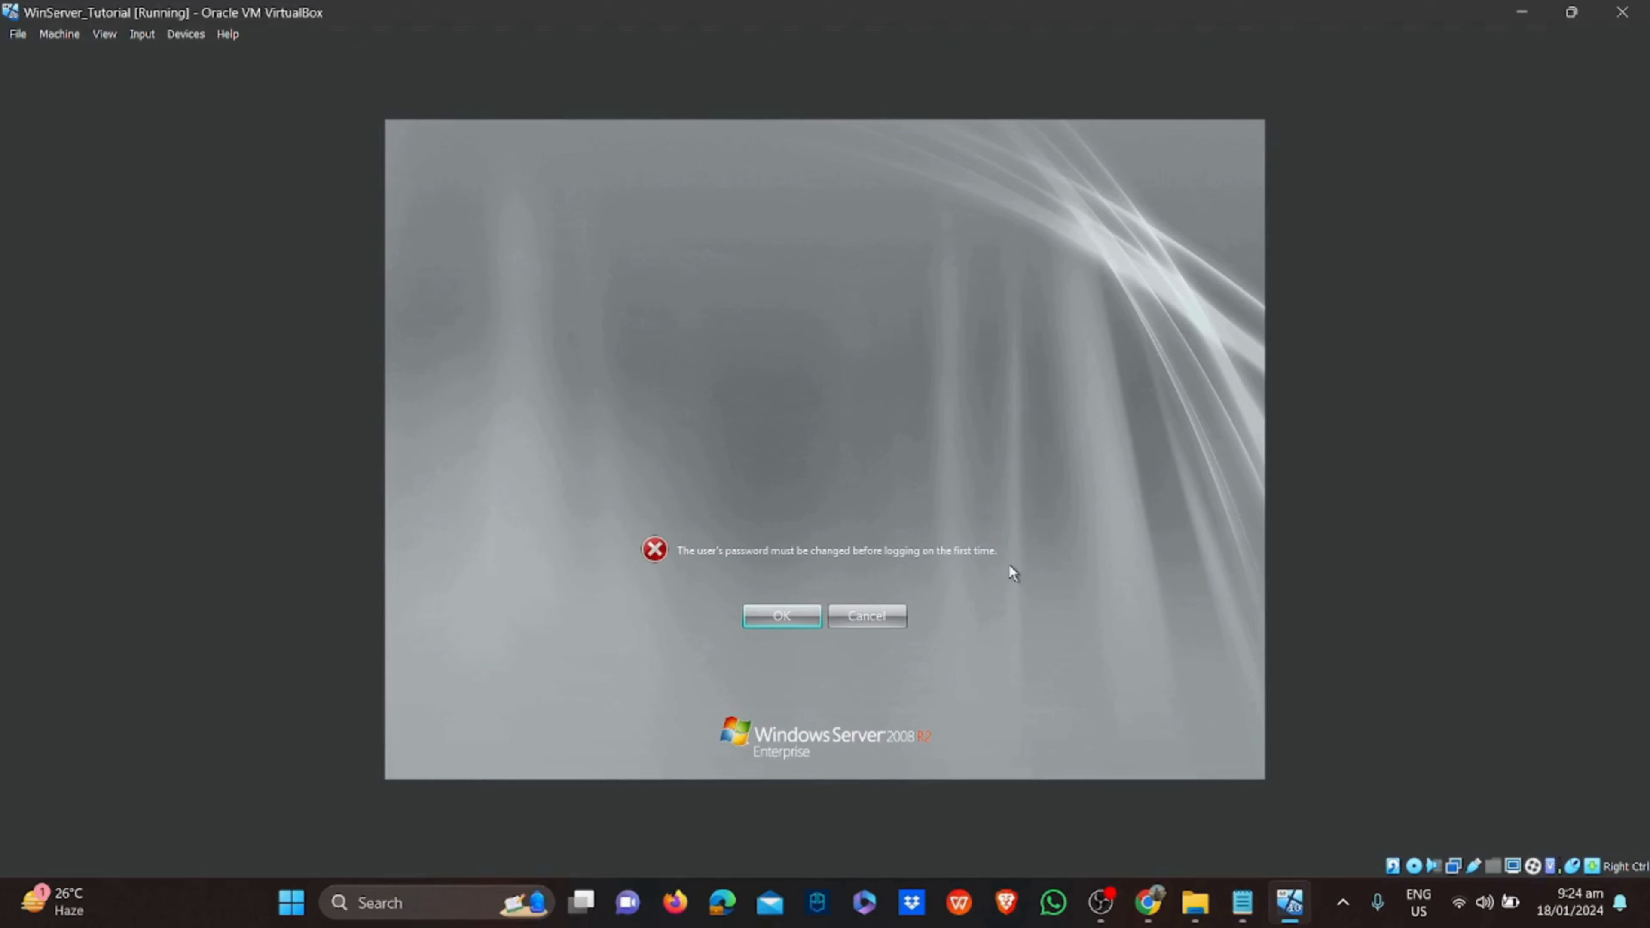
# Add a ✅ after the 'Install WinServer 2008 R2 Enterprise' line in the Notepad checklist
pyautogui.click(1242, 901)
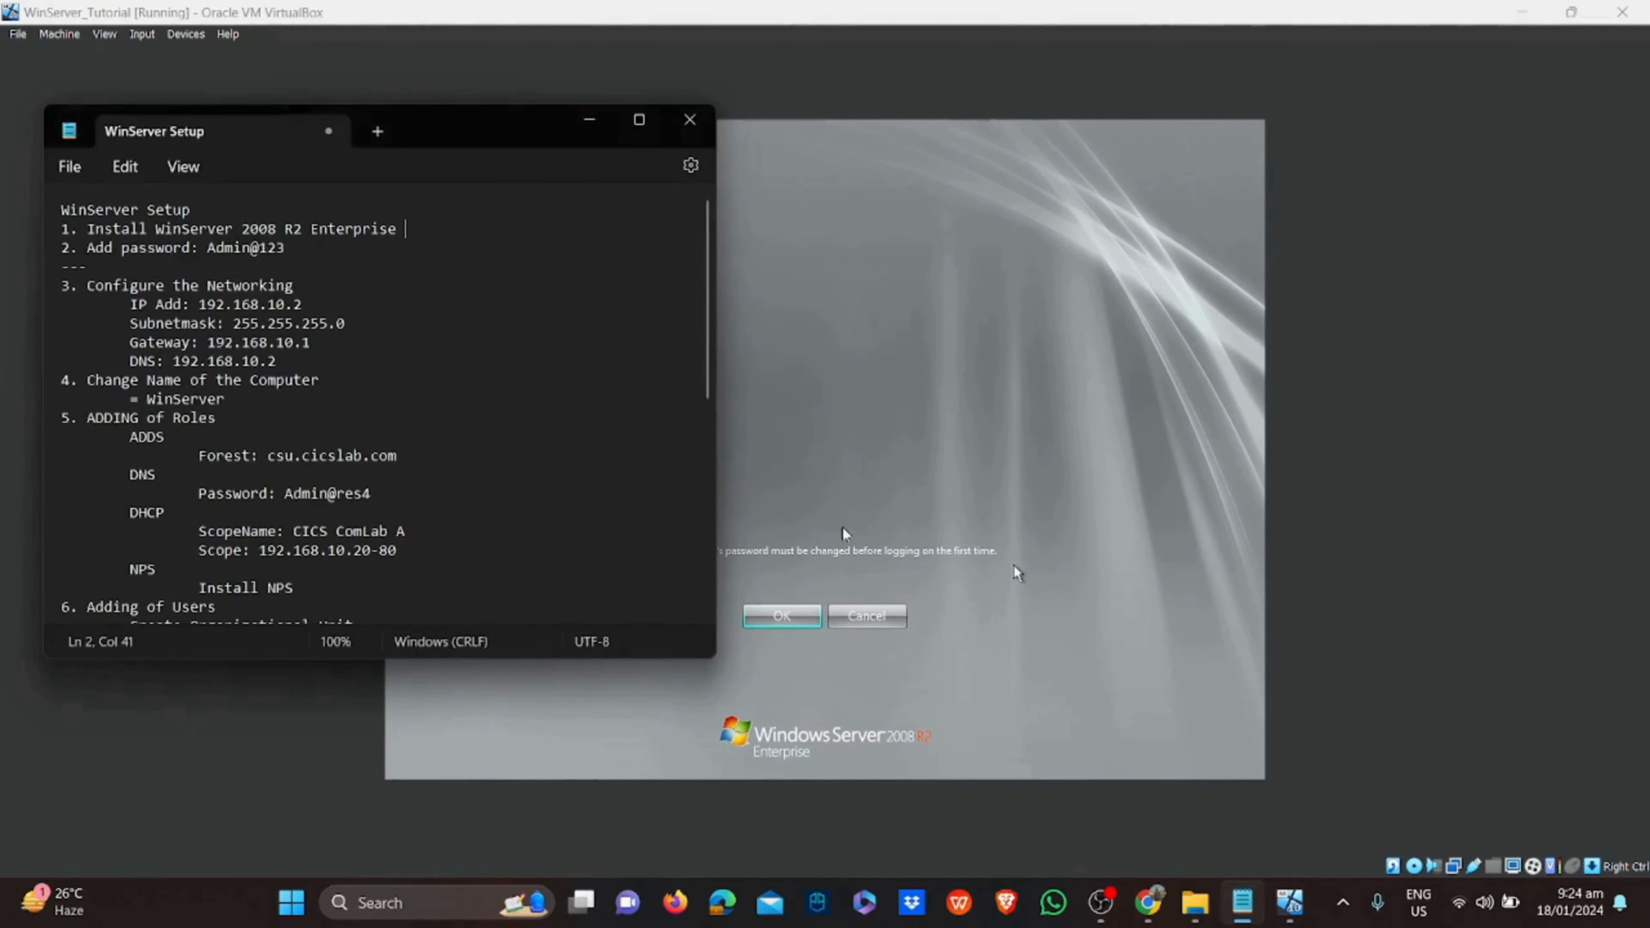
pyautogui.moveTo(435, 130); pyautogui.dragTo(445, 132)
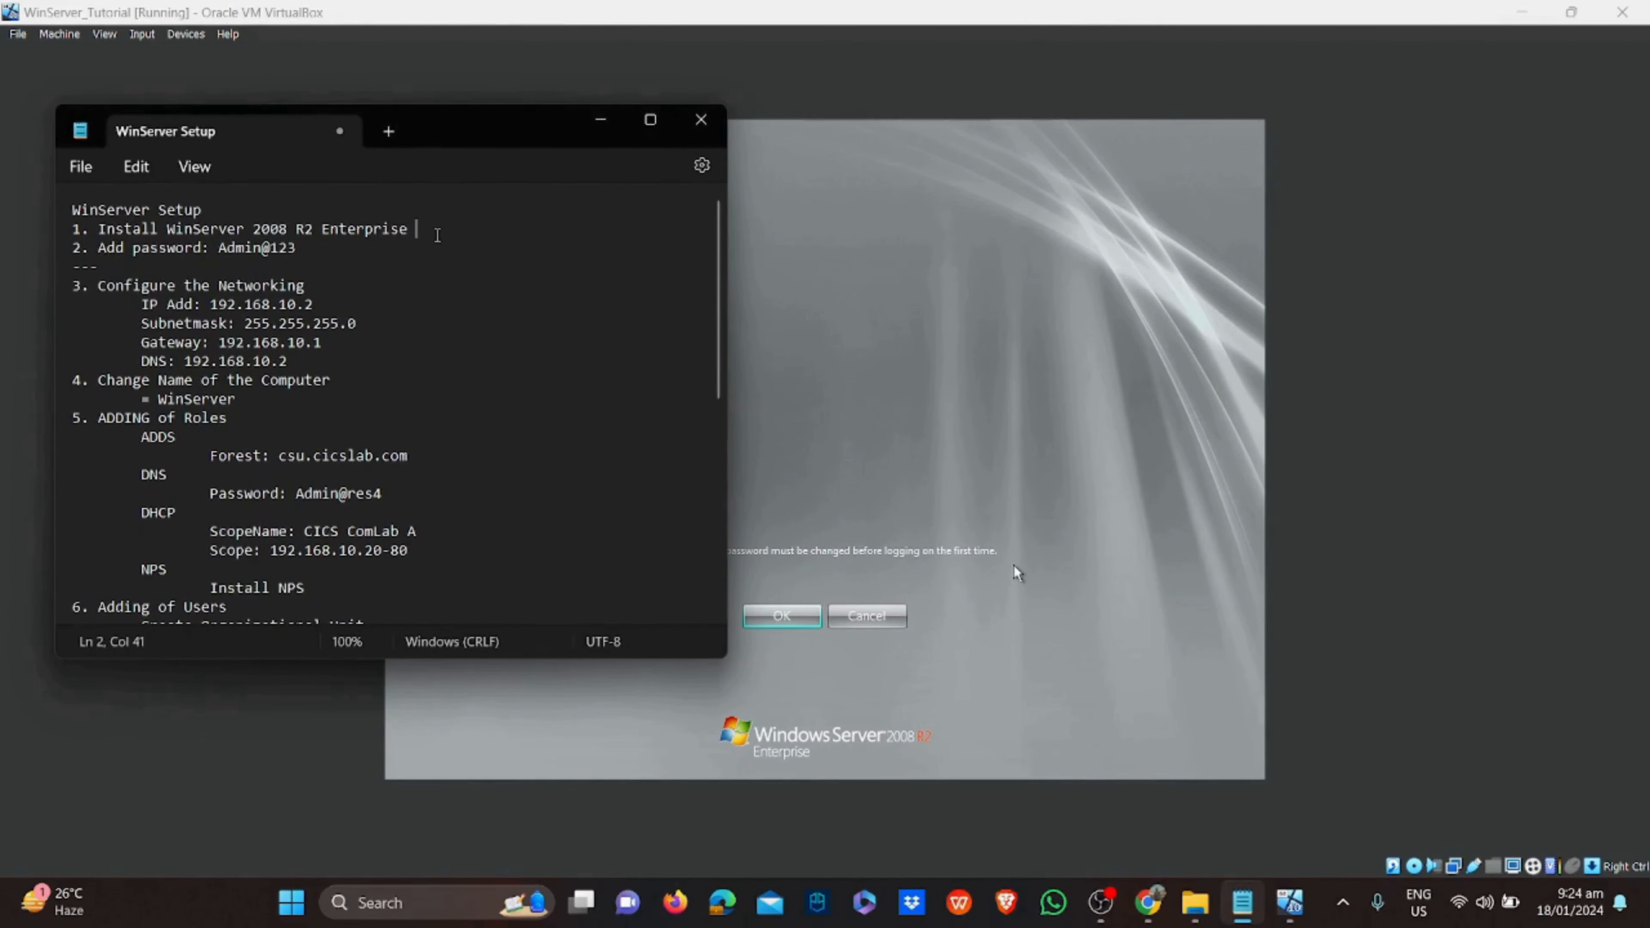
pyautogui.press('super+period')
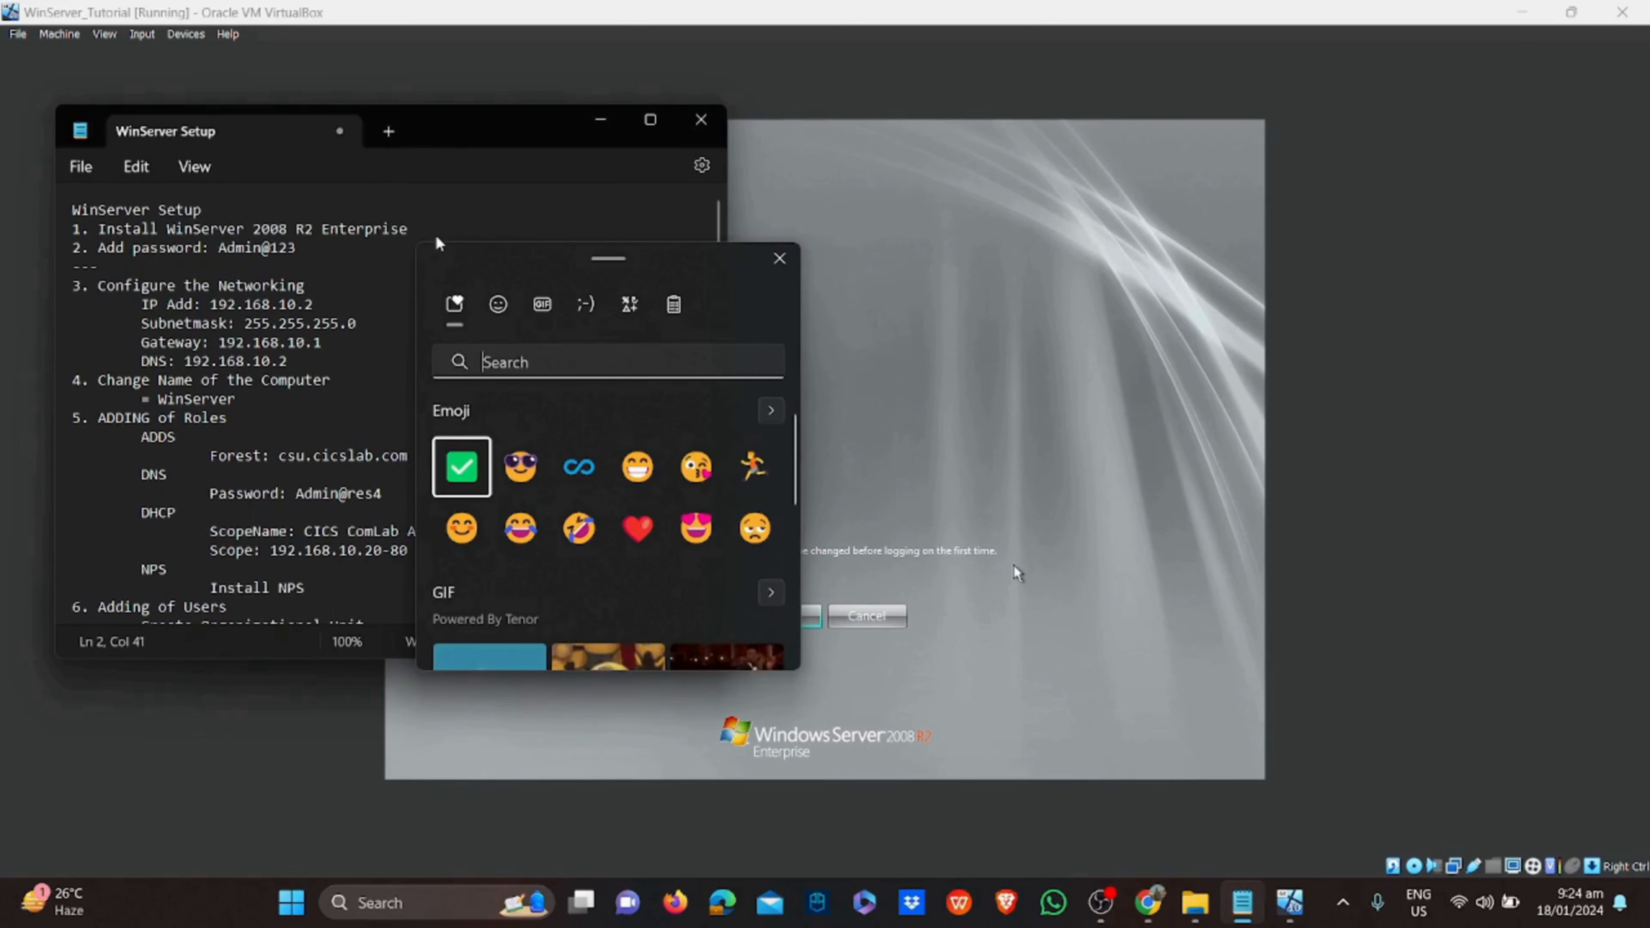
pyautogui.click(461, 467)
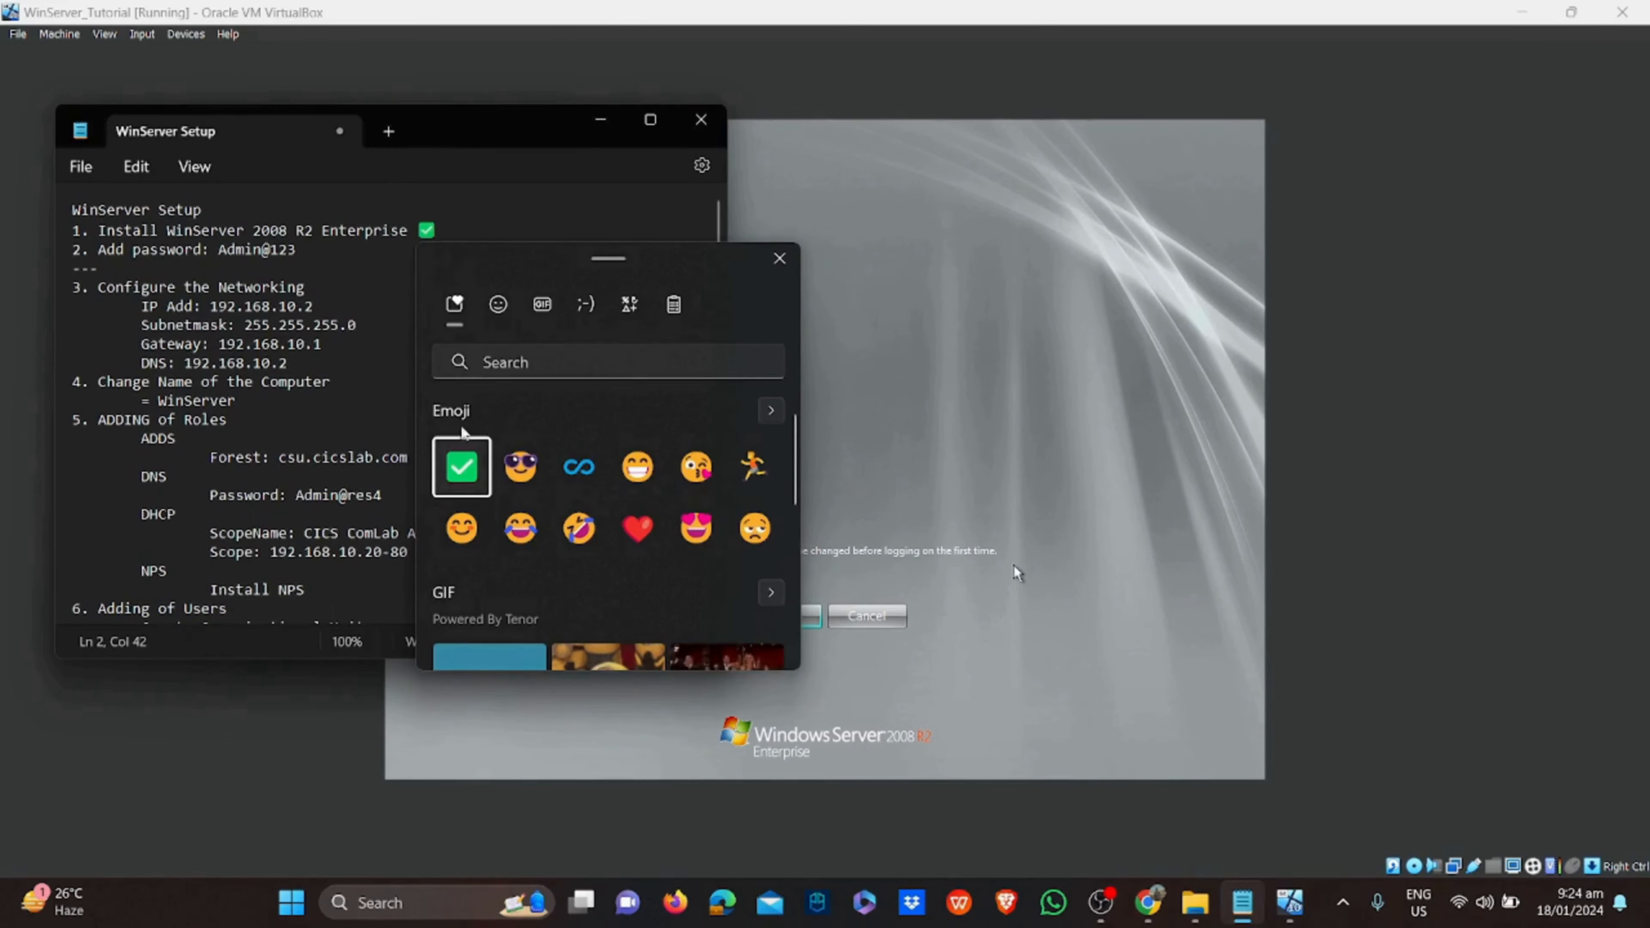
pyautogui.click(476, 230)
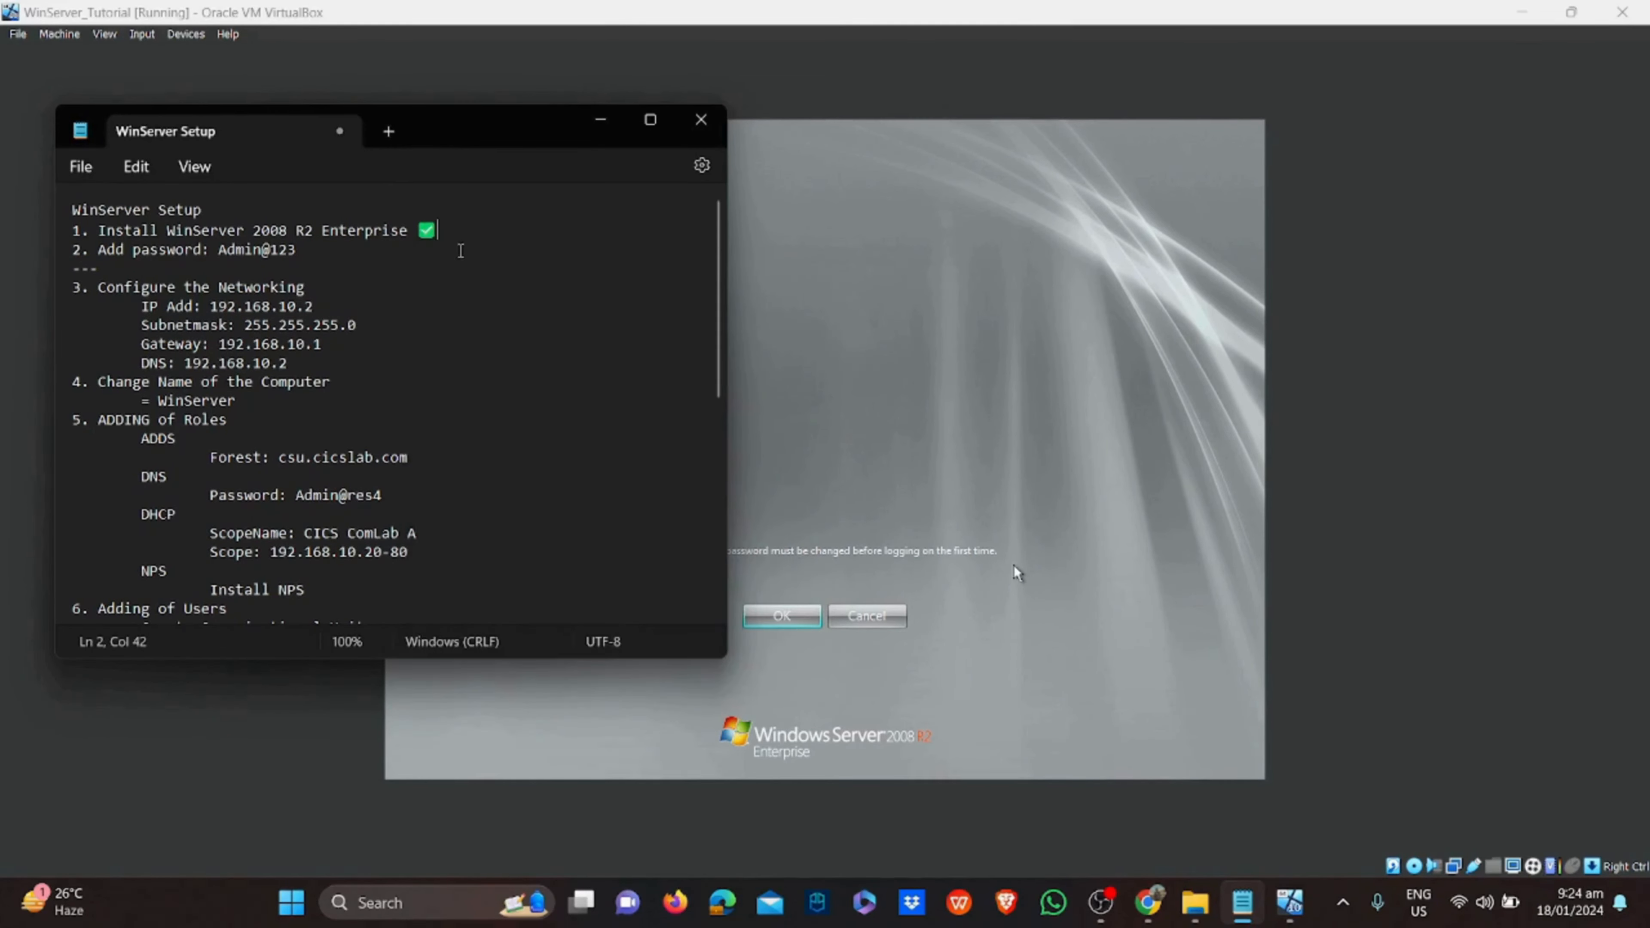
pyautogui.moveTo(462, 254); pyautogui.dragTo(53, 250)
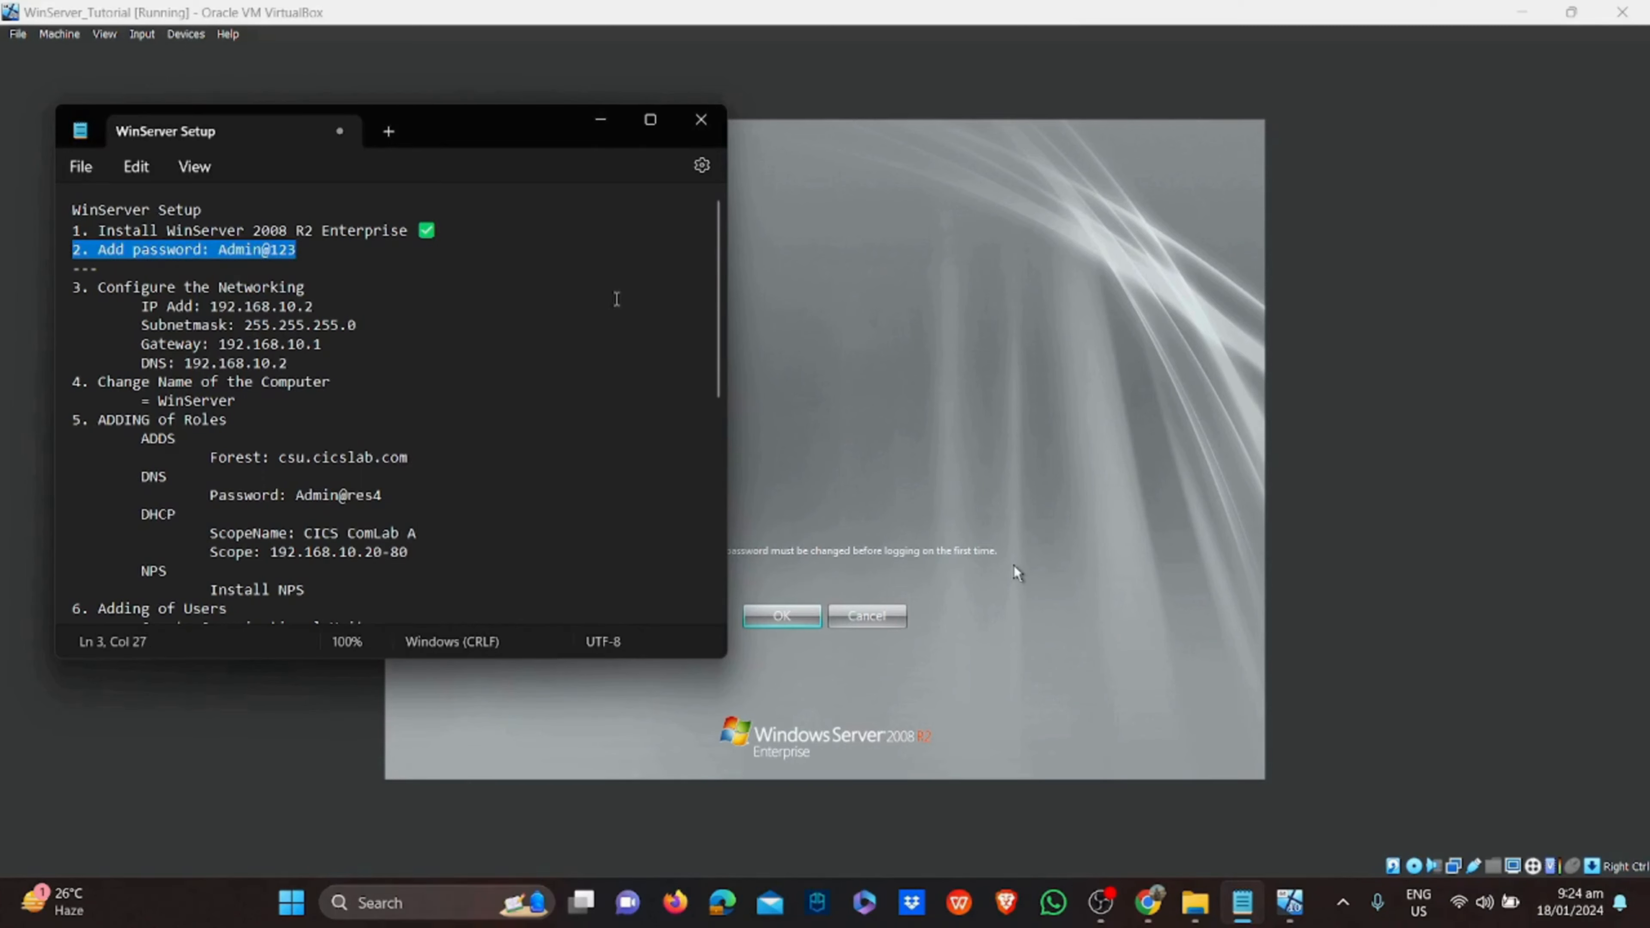
pyautogui.click(853, 352)
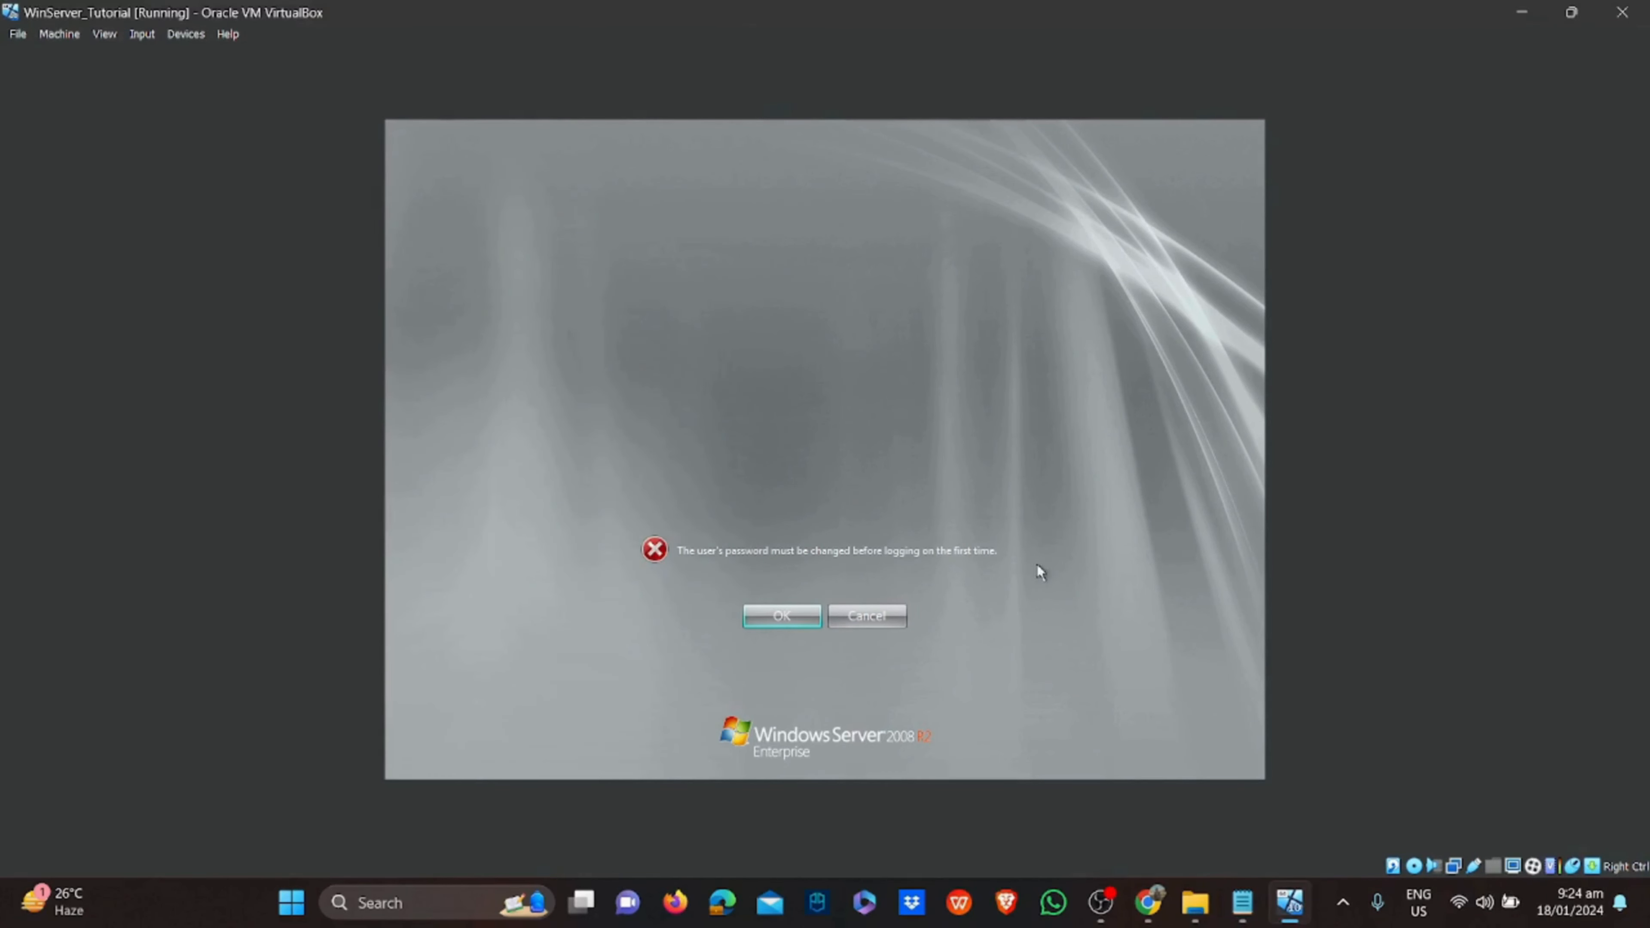
# Enter and confirm a new Administrator password at first logon and acknowledge the change
pyautogui.click(780, 620)
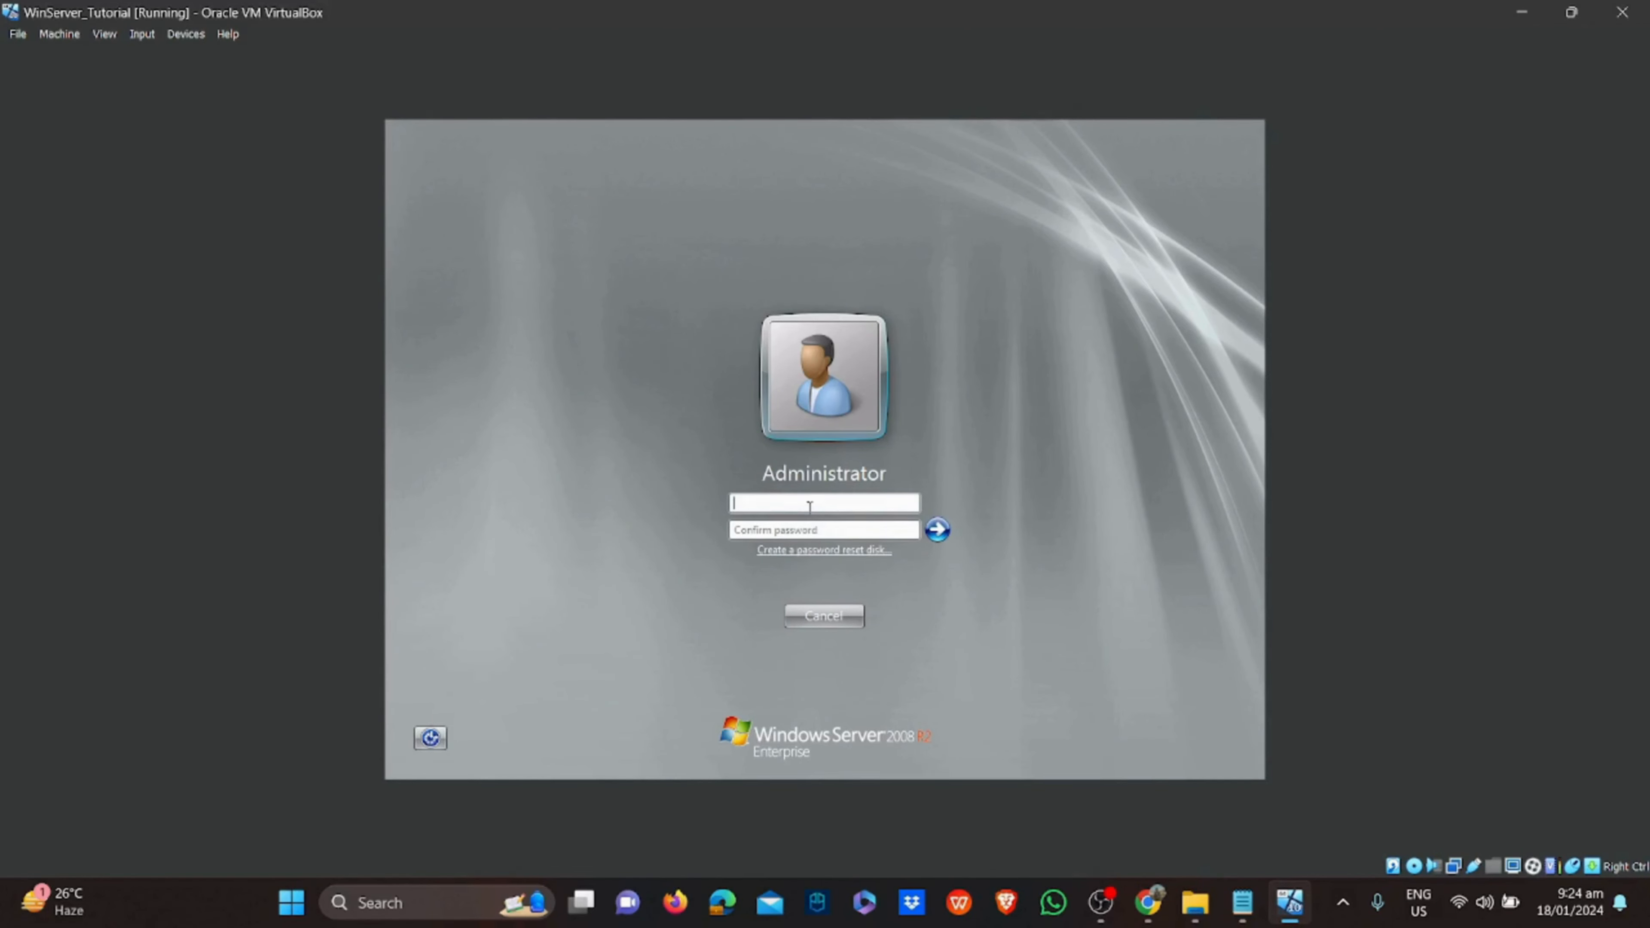
pyautogui.write('P@ssw0r')
pyautogui.click(819, 527)
pyautogui.write('P@ssw0rd1')
pyautogui.click(937, 529)
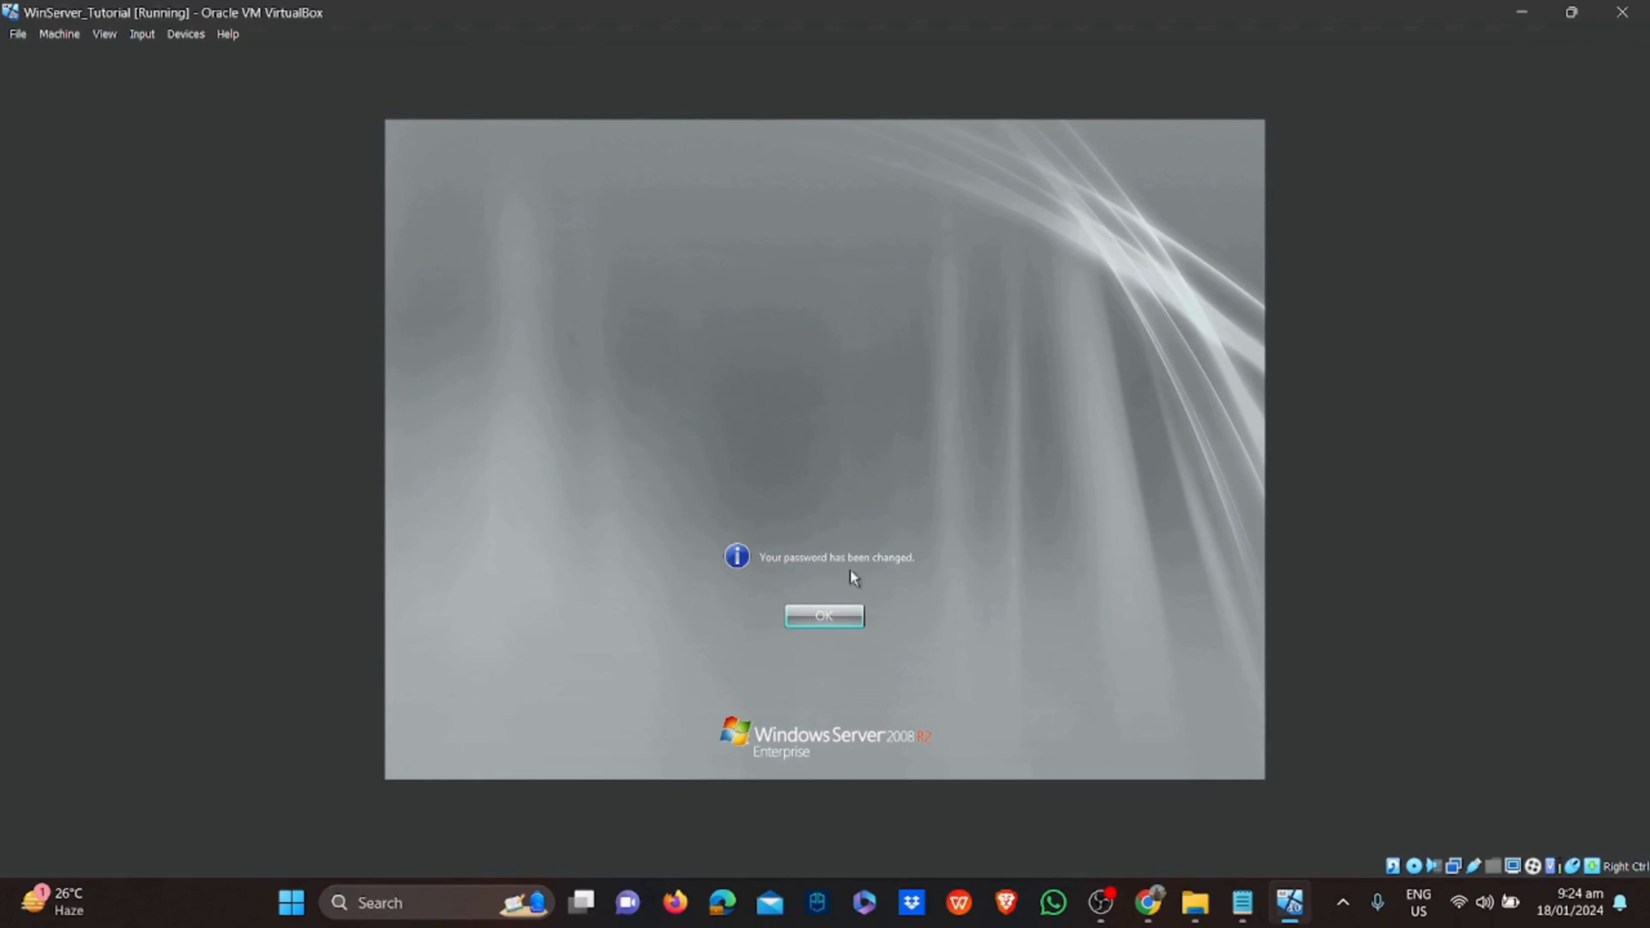
pyautogui.click(822, 622)
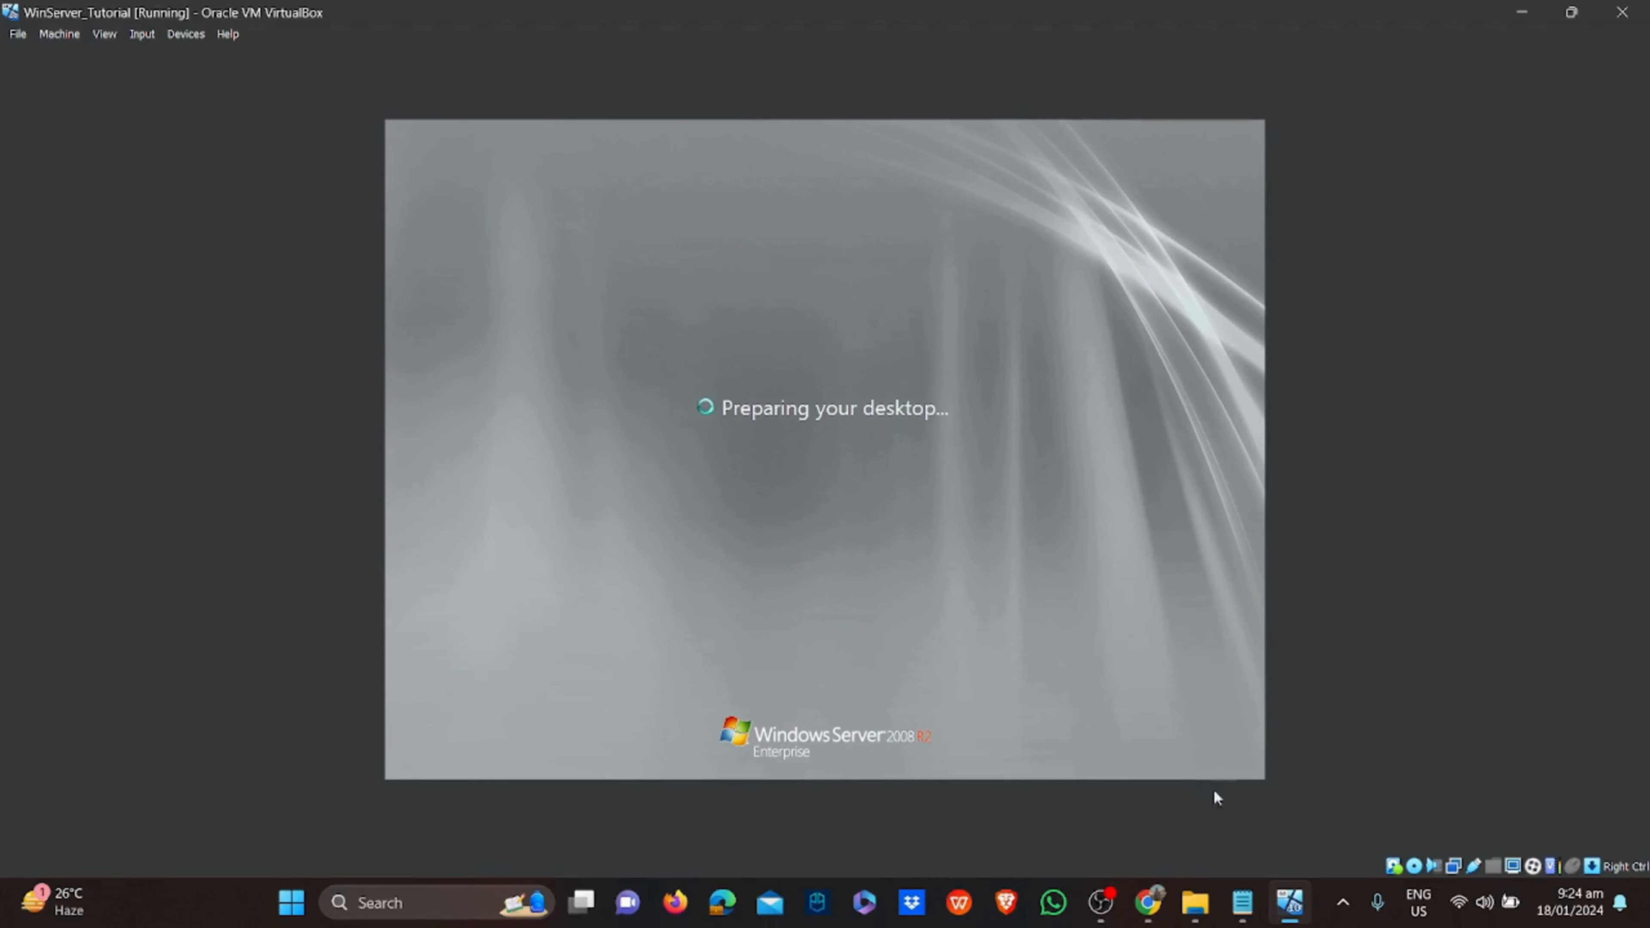
pyautogui.click(1242, 905)
pyautogui.click(301, 252)
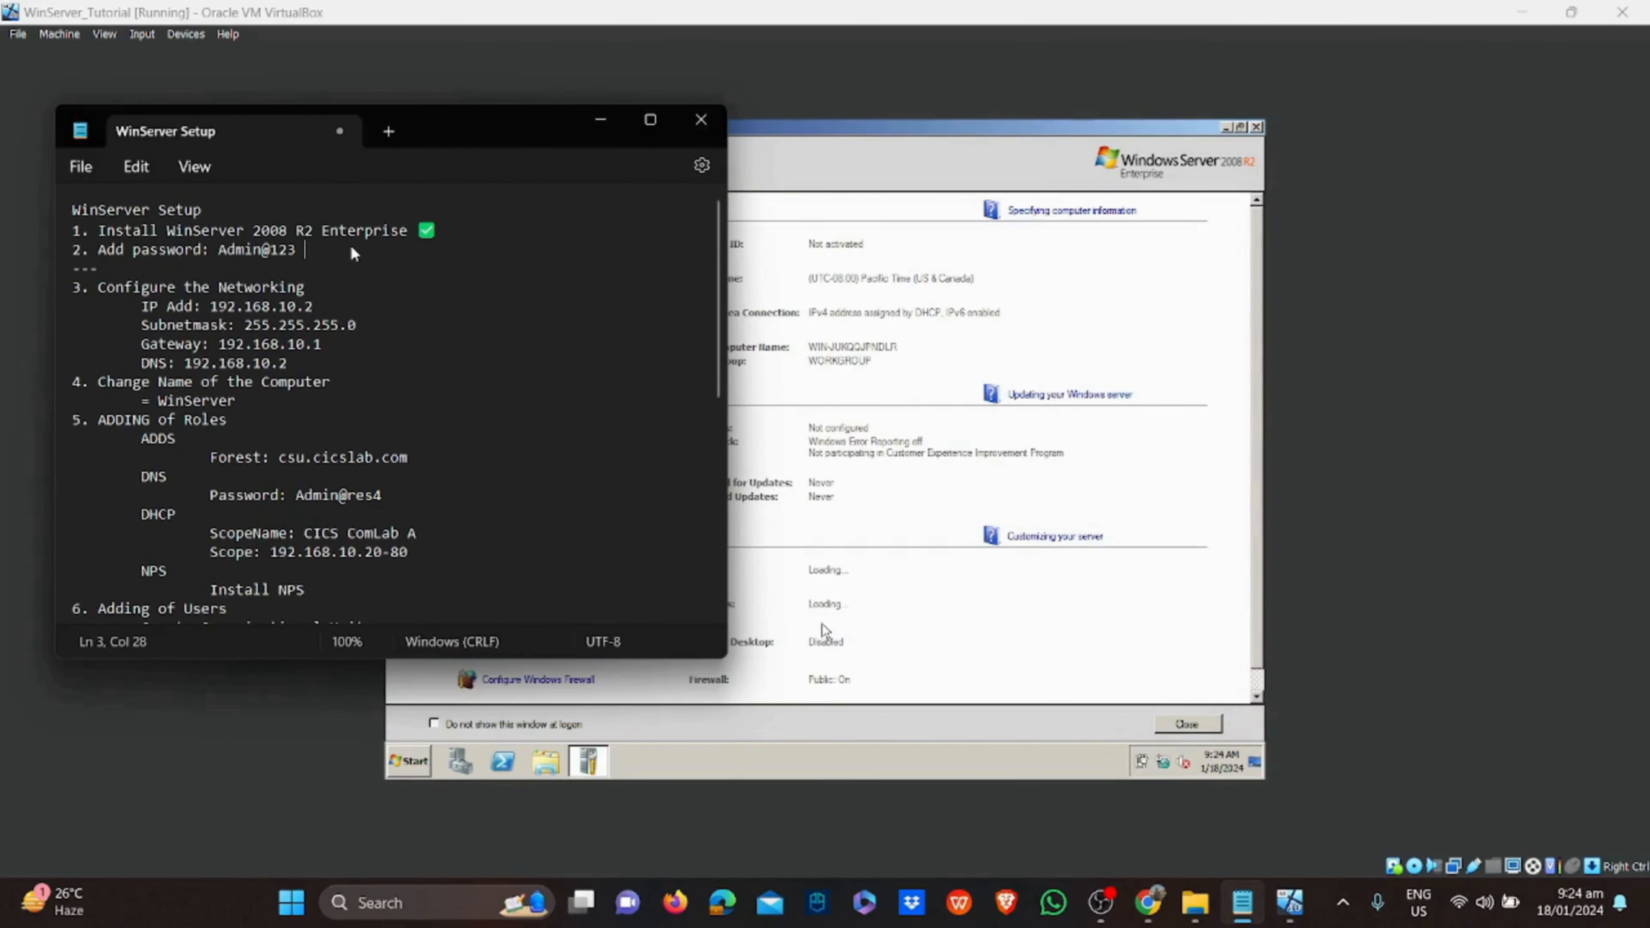
# Insert a ✅ after the add-password line in Notepad, then minimize the notes
pyautogui.press('super+period')
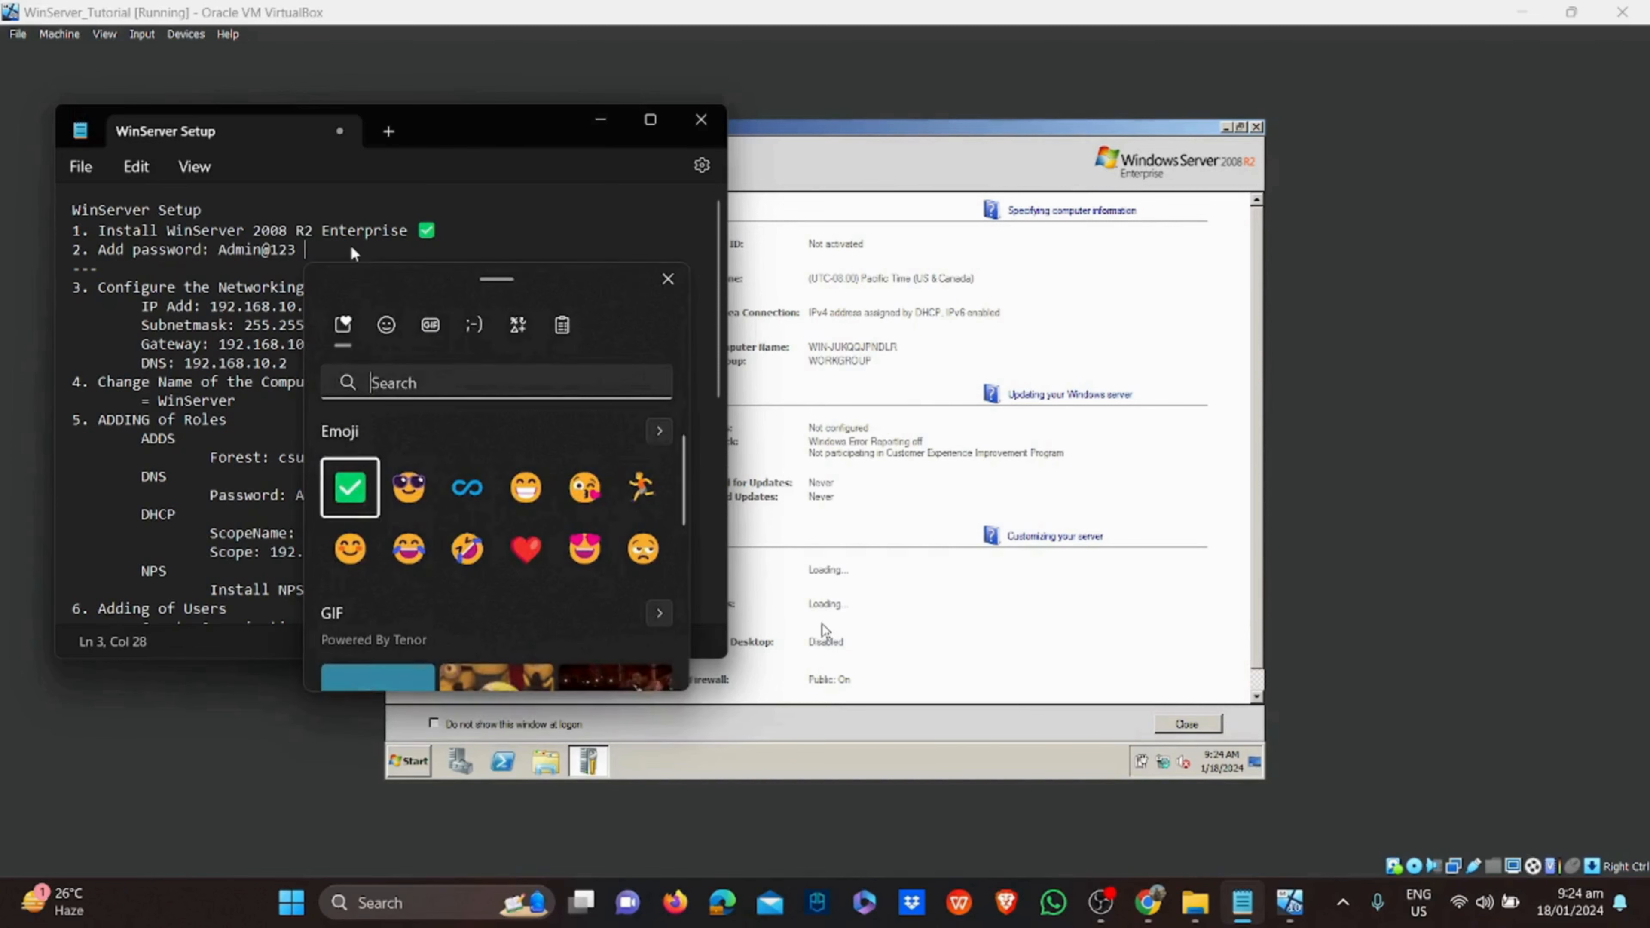
pyautogui.click(349, 487)
pyautogui.press('Escape')
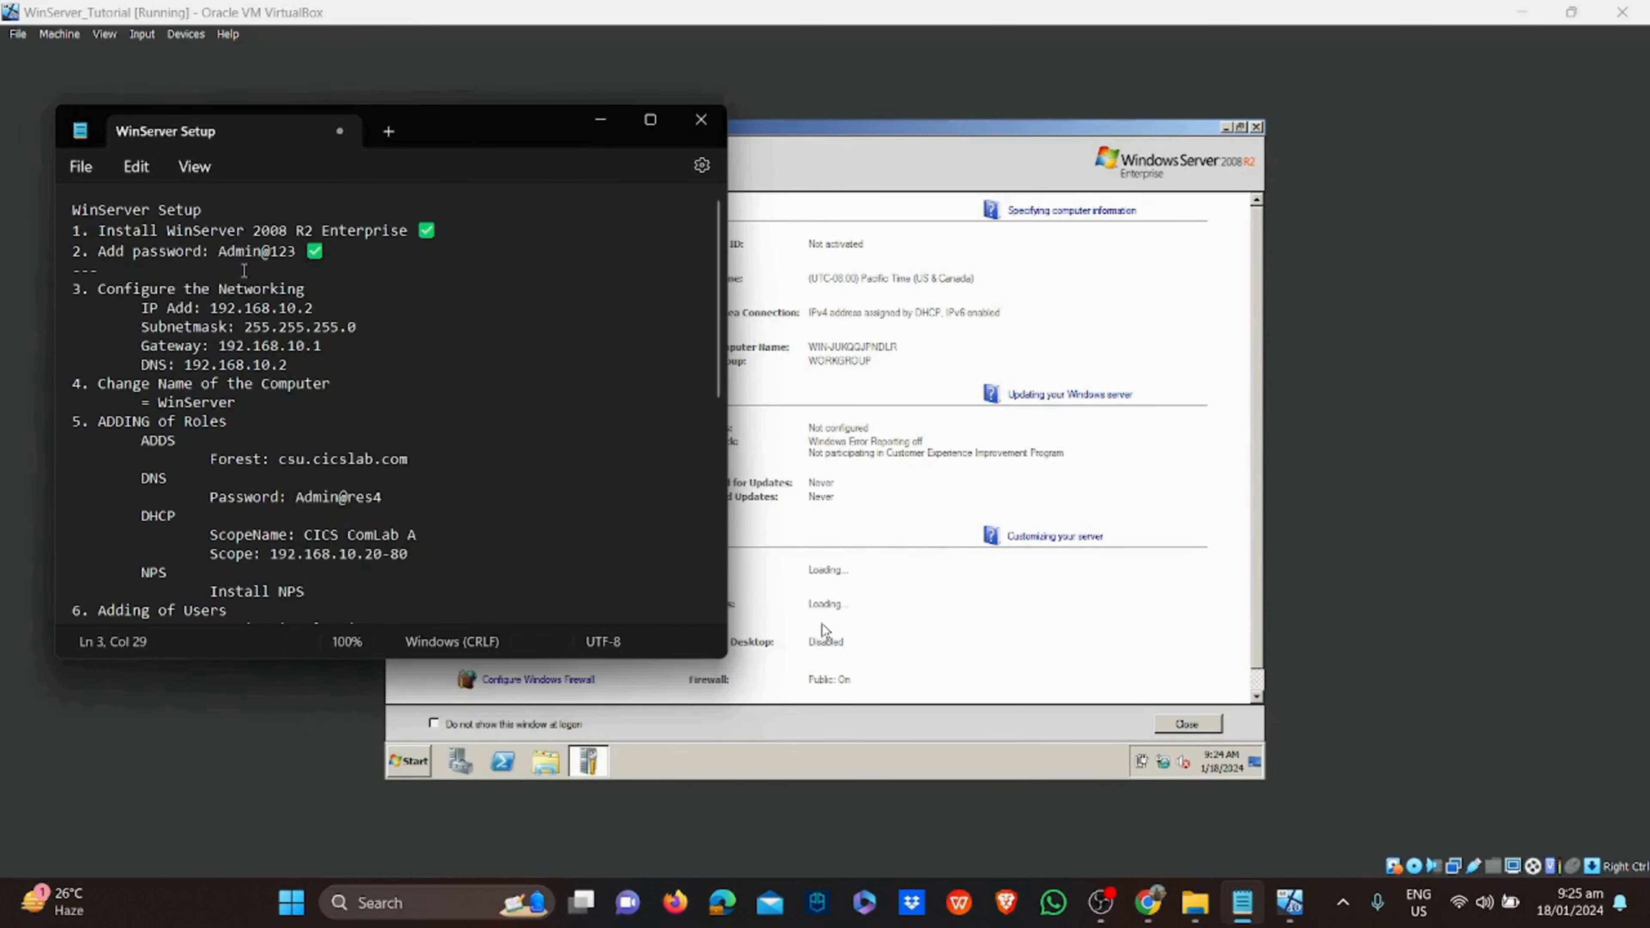
pyautogui.moveTo(313, 287); pyautogui.dragTo(72, 288)
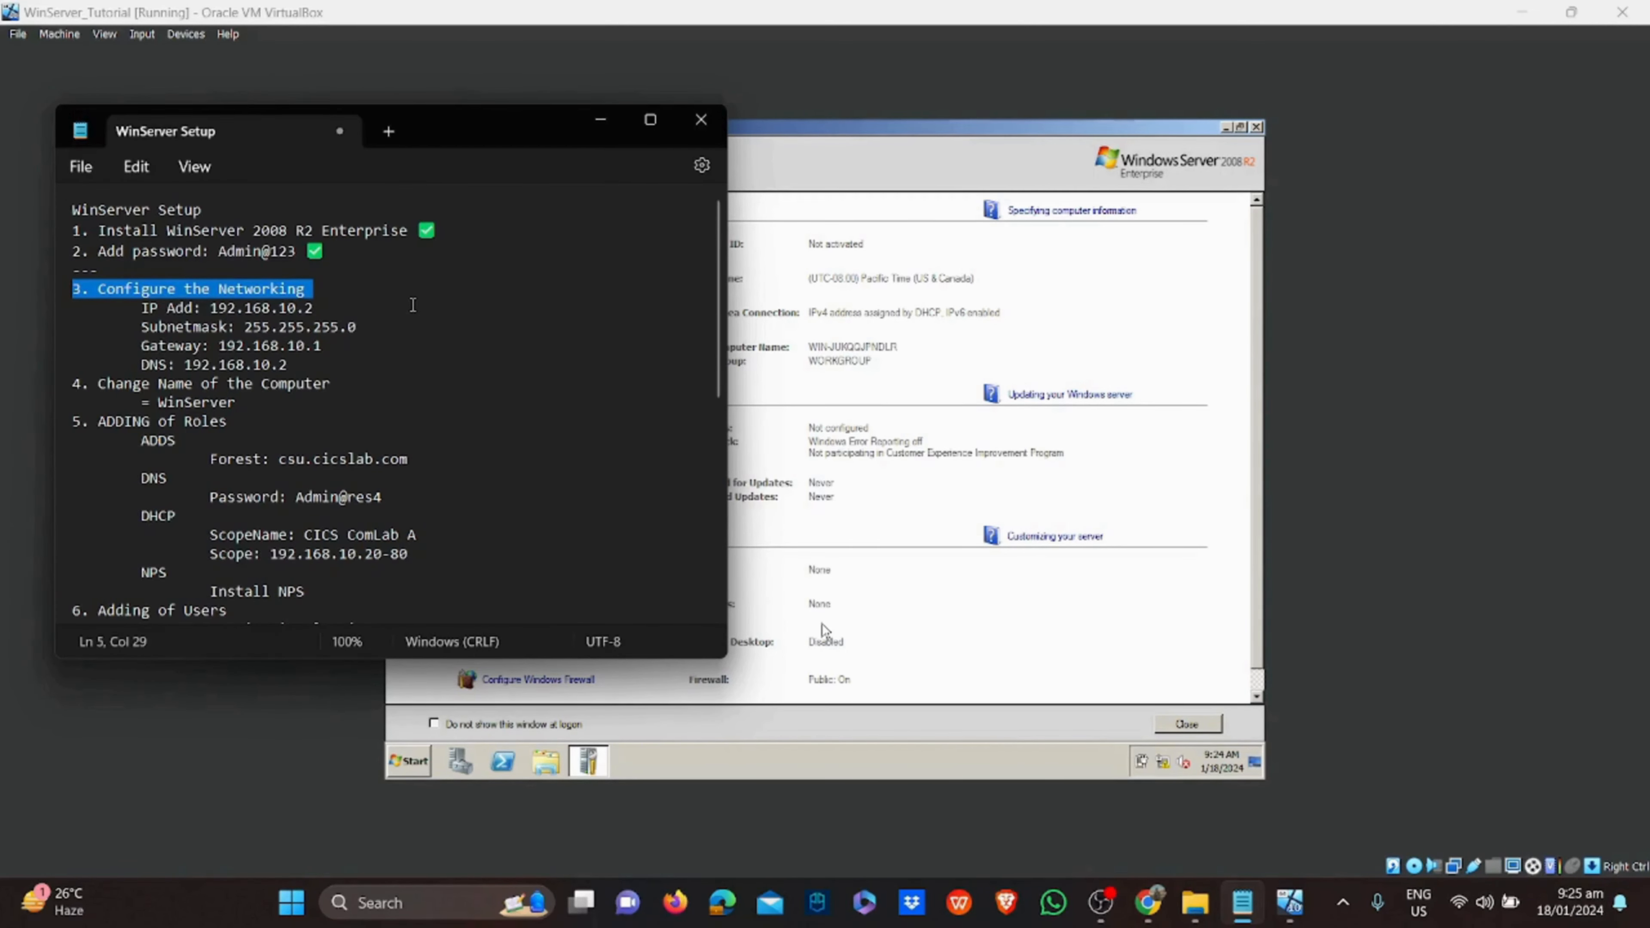
pyautogui.click(600, 119)
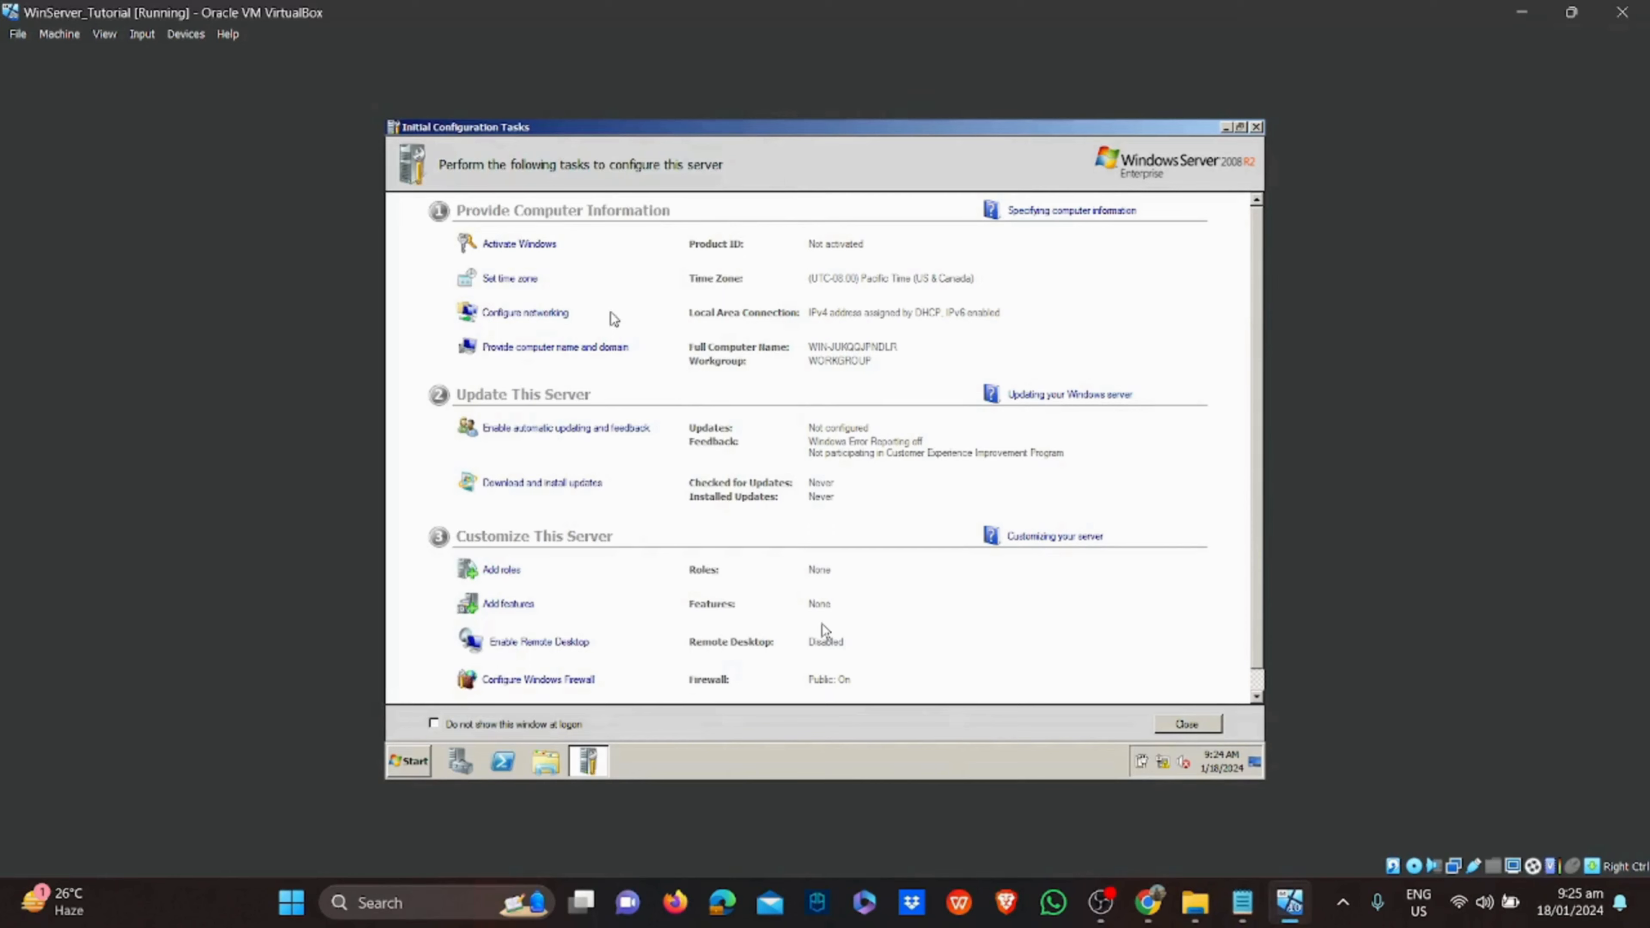
# Open Local Area Connection's IPv4 properties and switch to a manually entered IP address
pyautogui.click(546, 314)
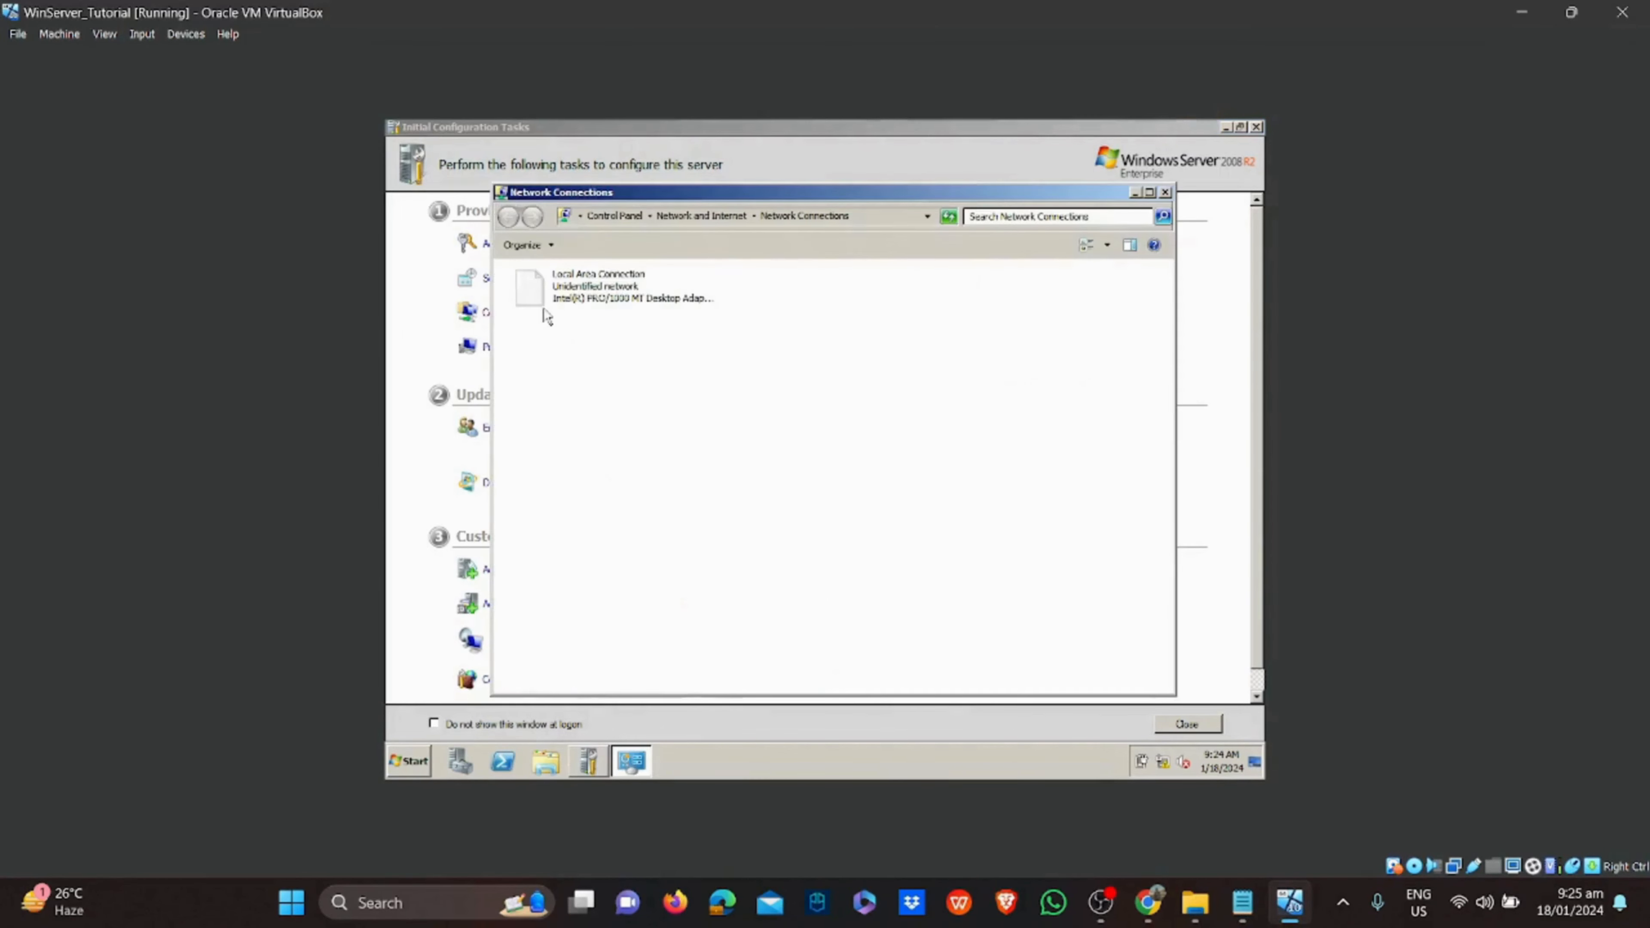
pyautogui.rightClick(576, 299)
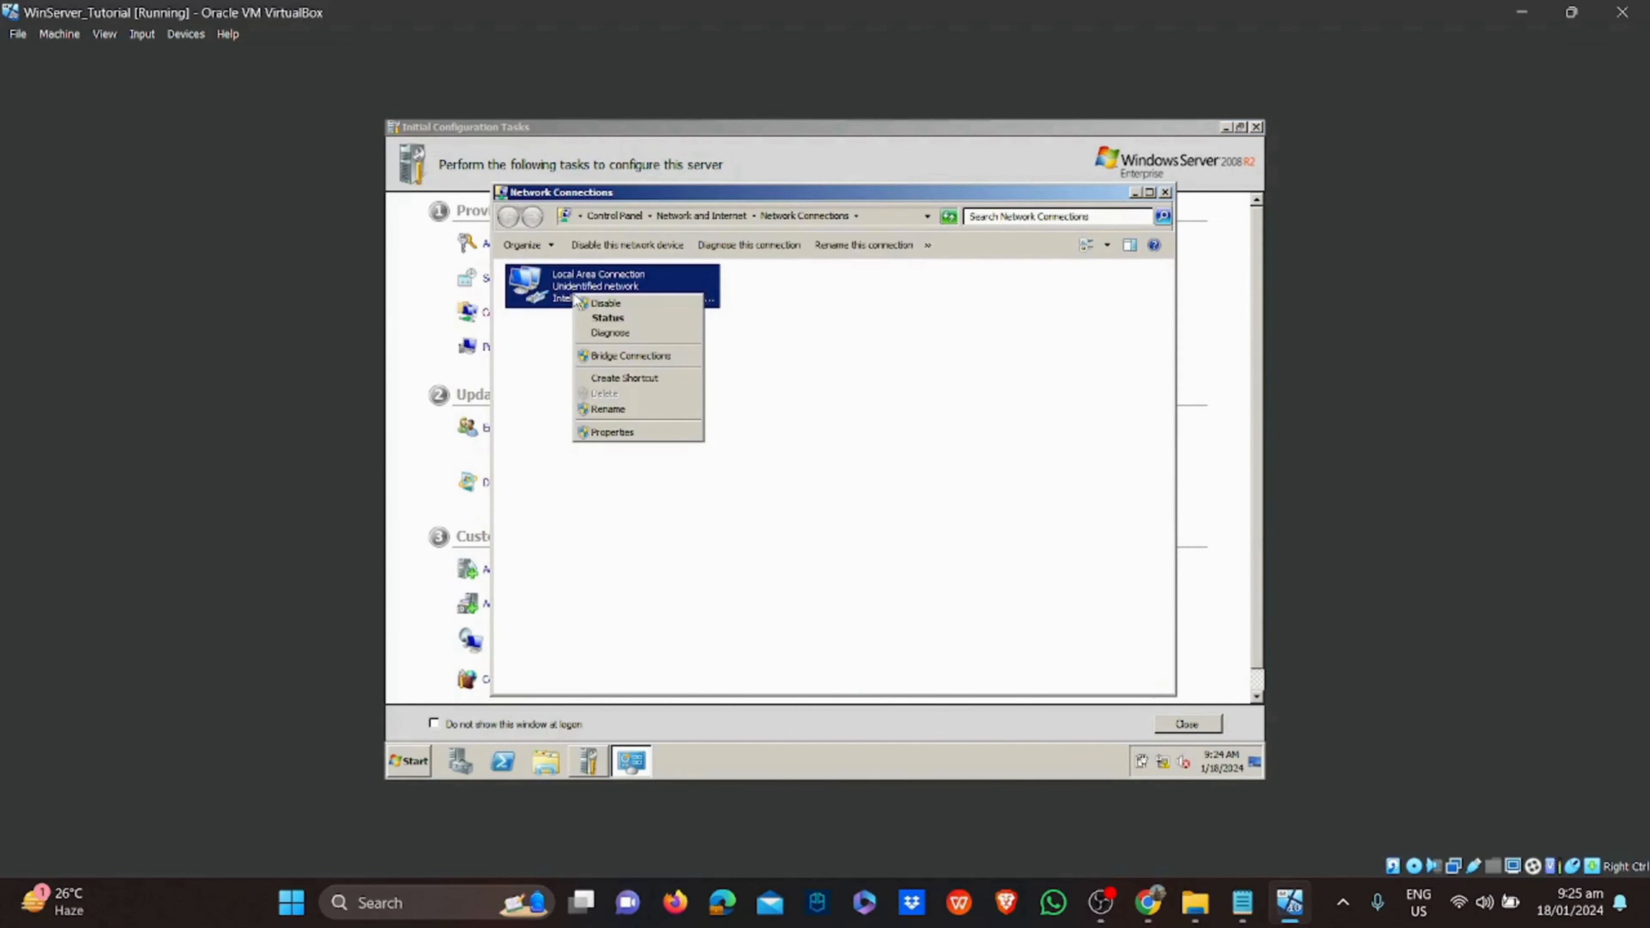
pyautogui.click(613, 432)
pyautogui.click(642, 450)
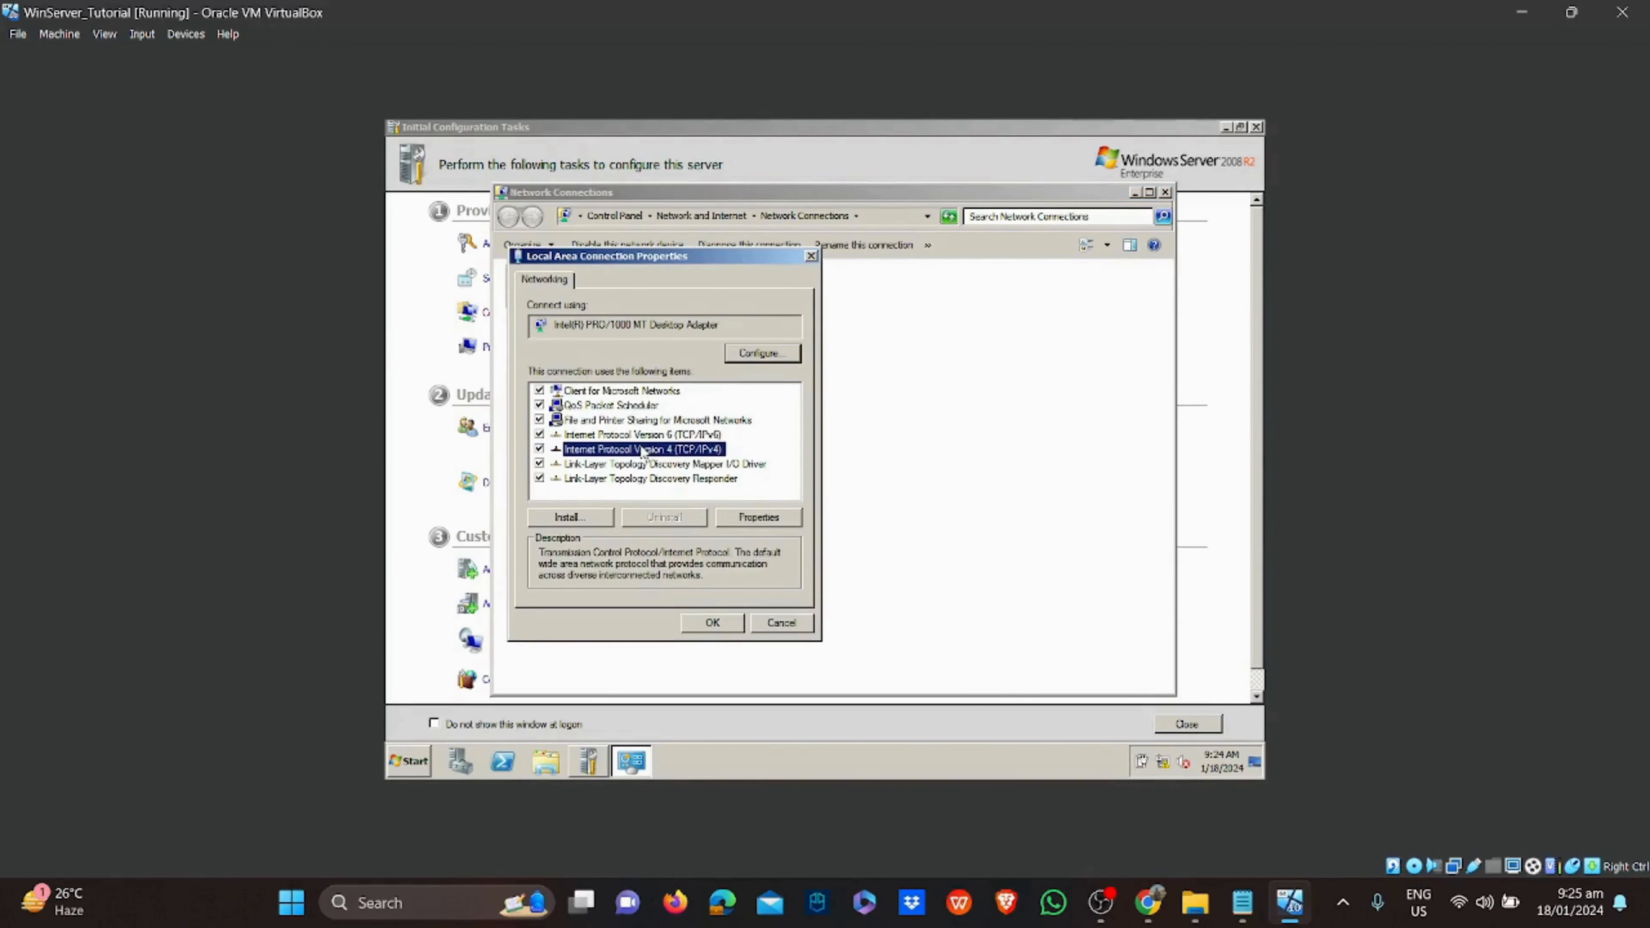
pyautogui.click(783, 523)
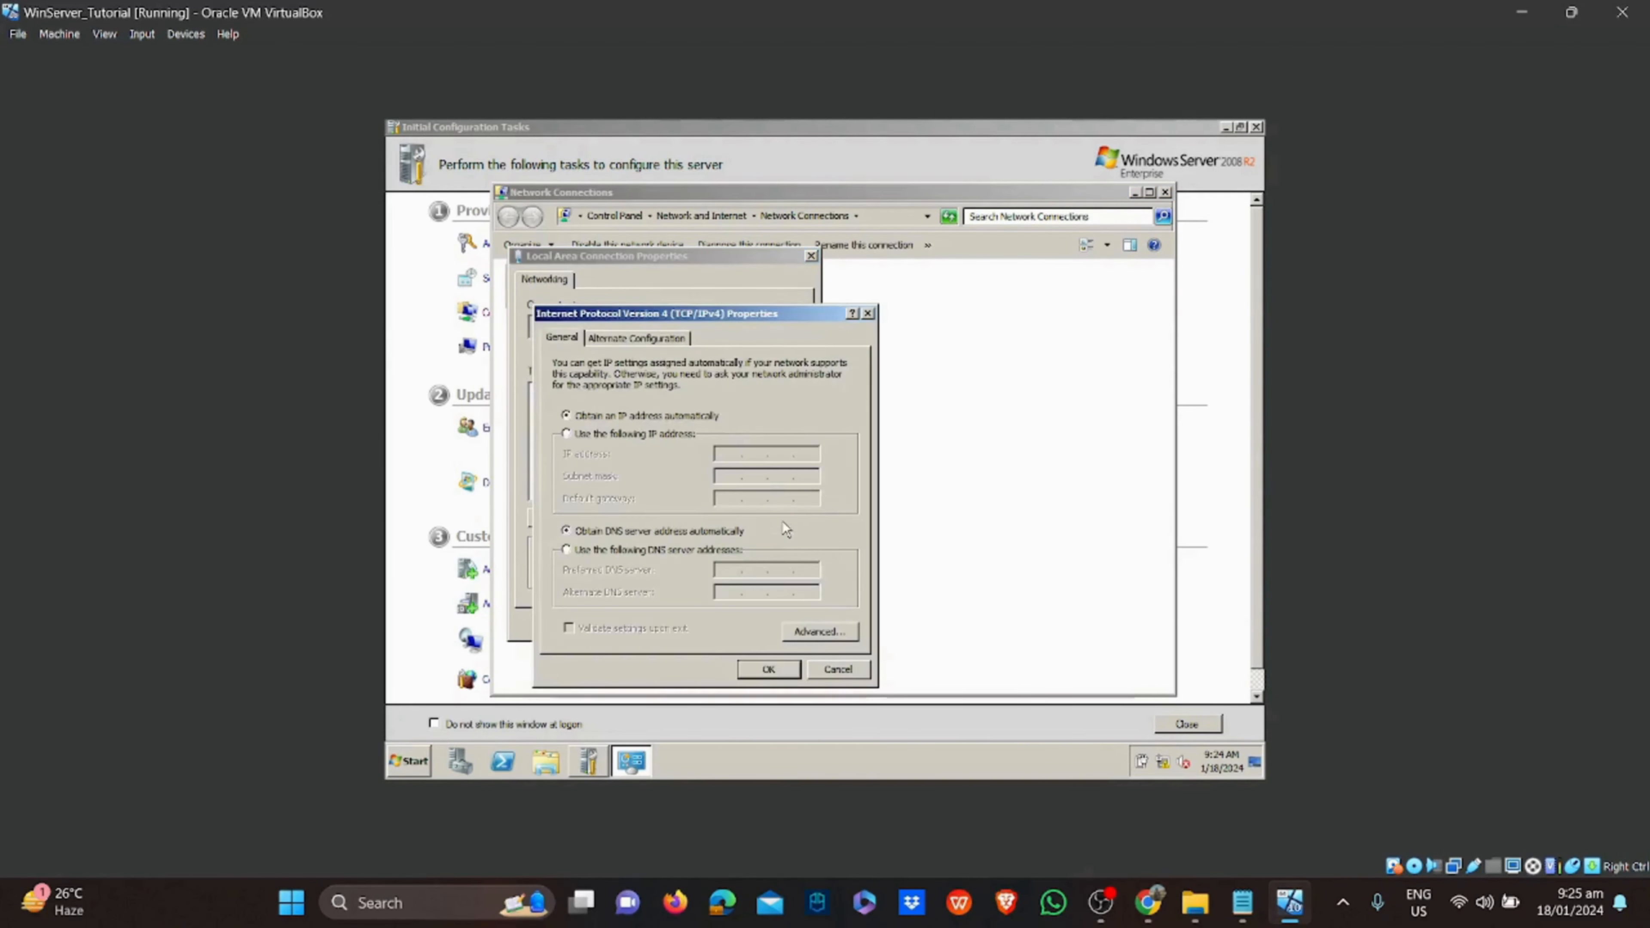
pyautogui.click(669, 431)
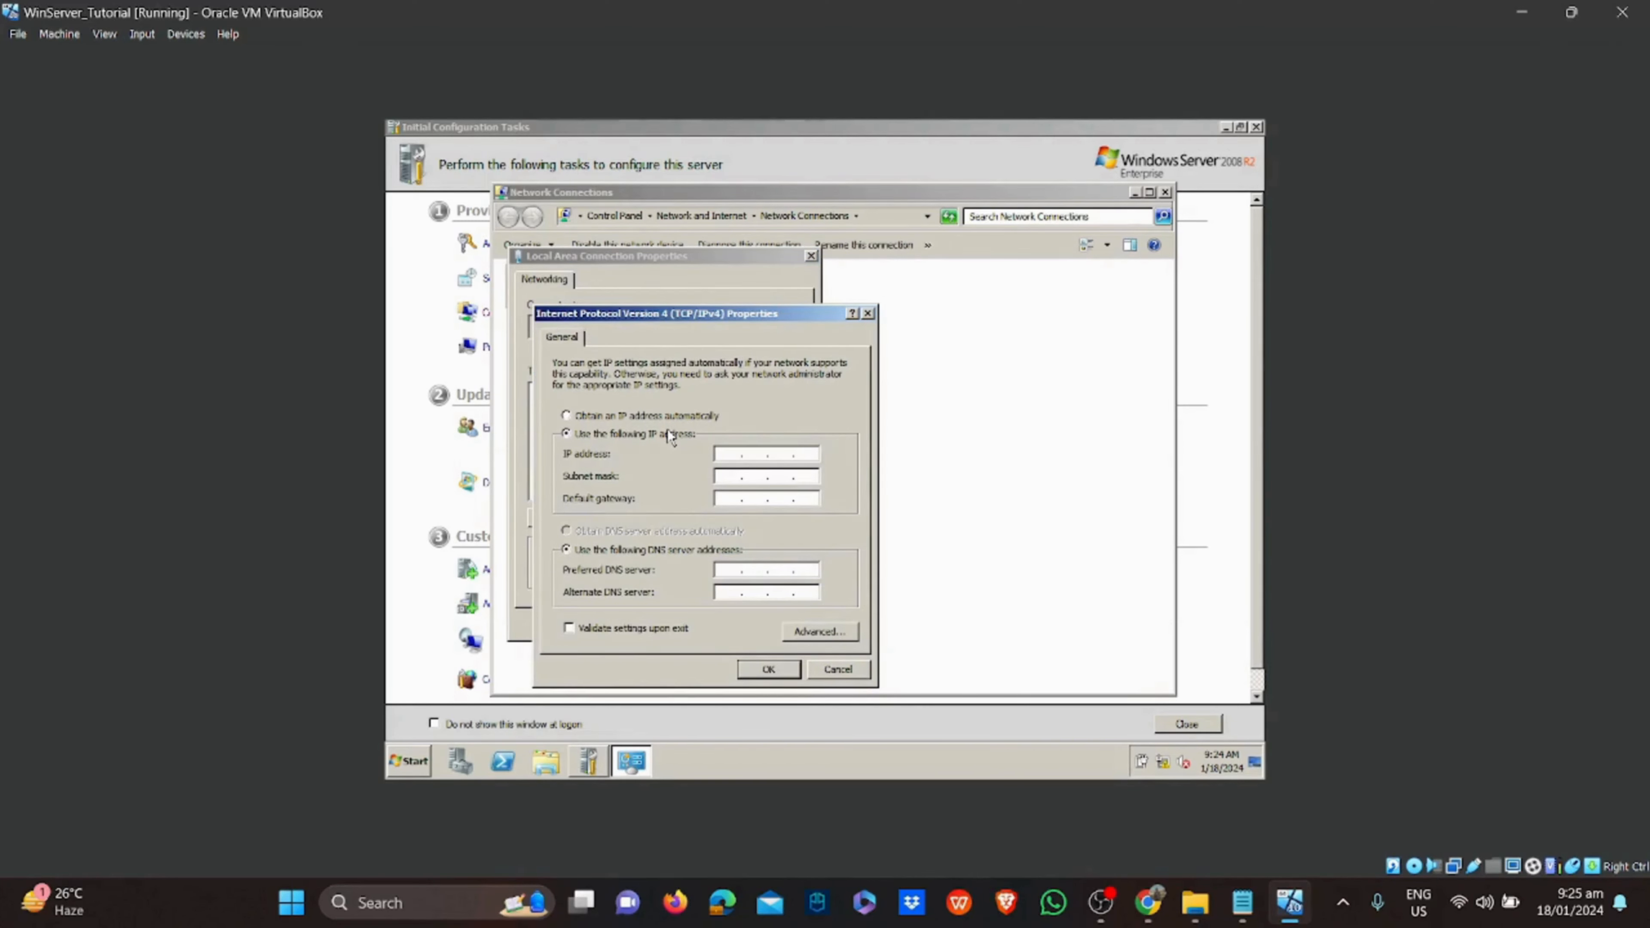
pyautogui.click(1242, 902)
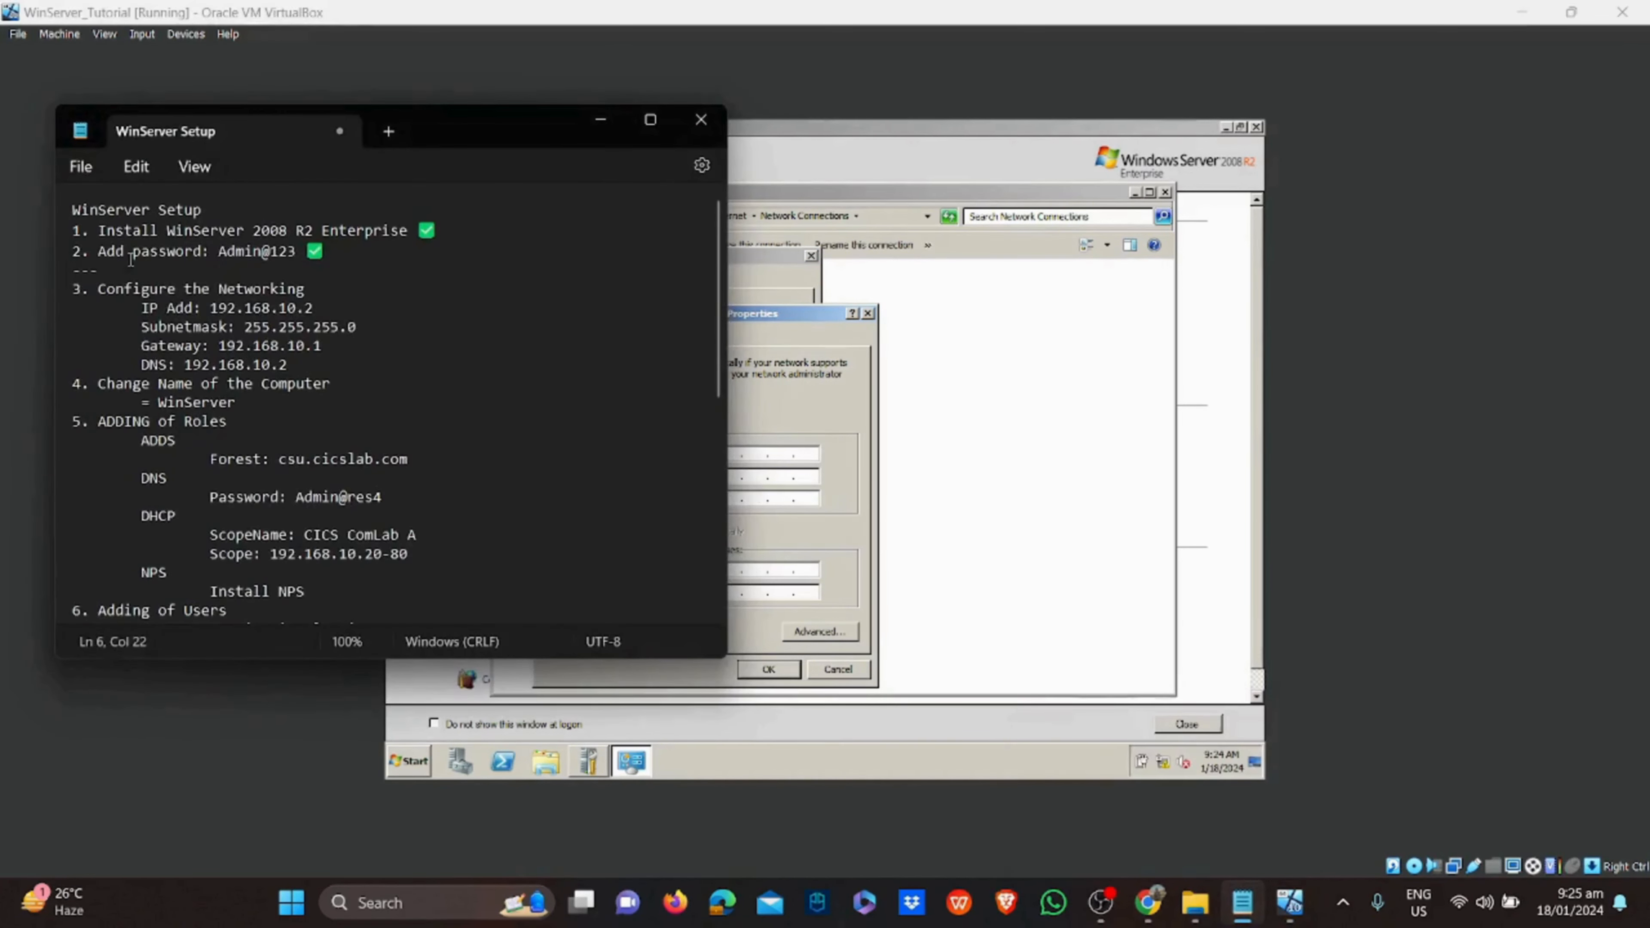
pyautogui.moveTo(153, 308); pyautogui.dragTo(308, 361)
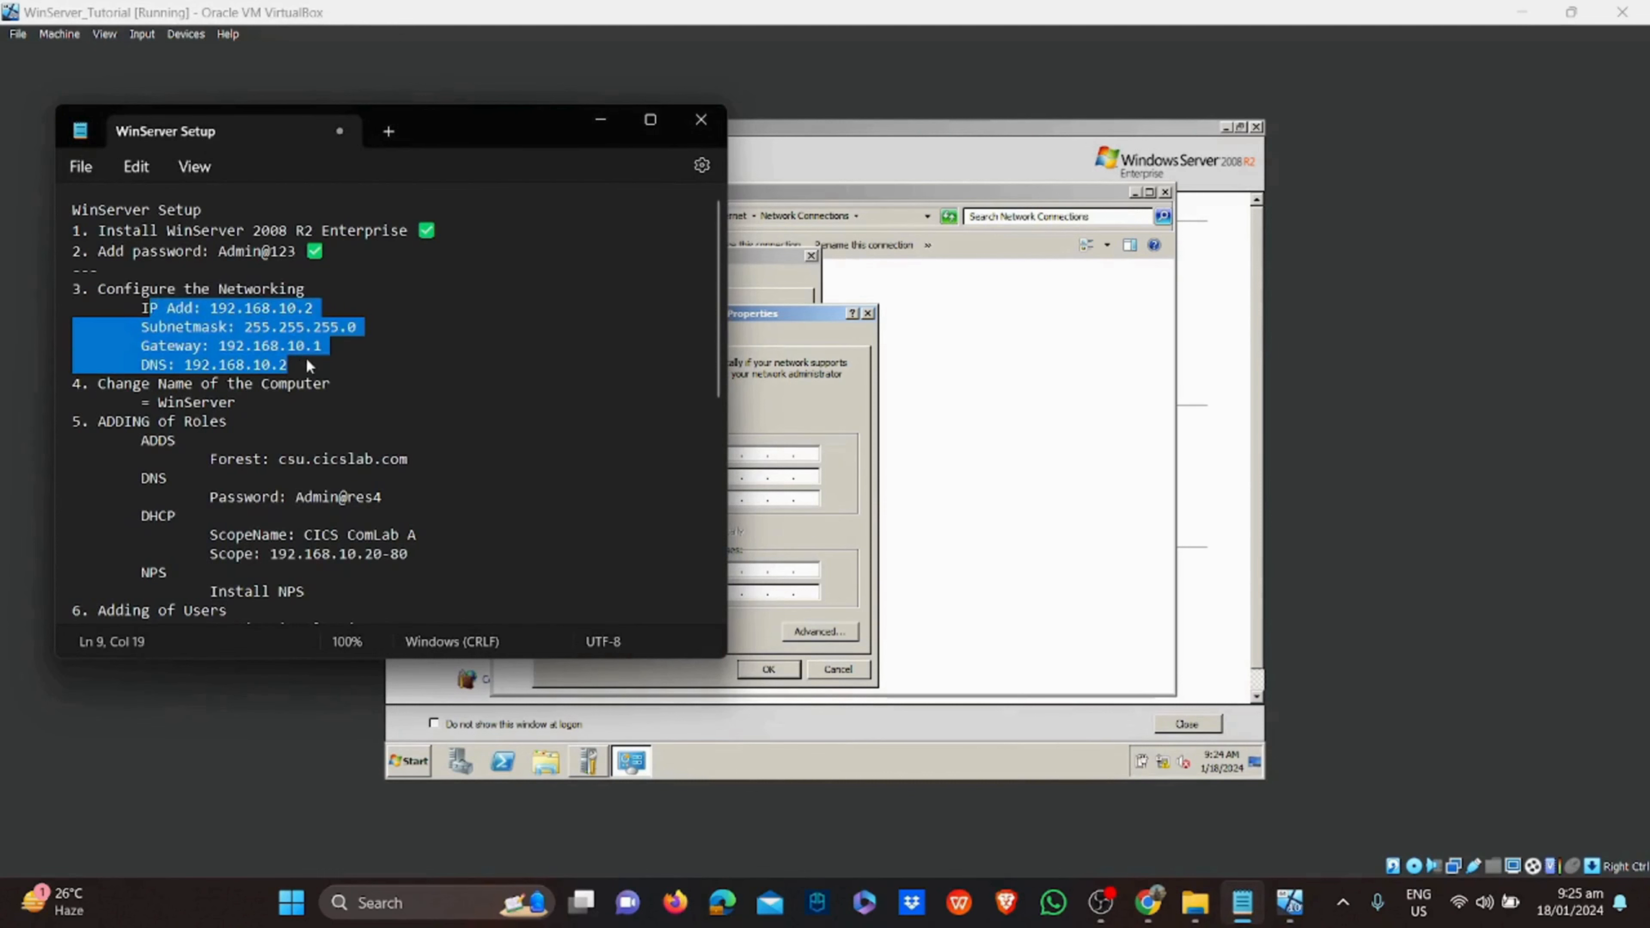
pyautogui.click(343, 346)
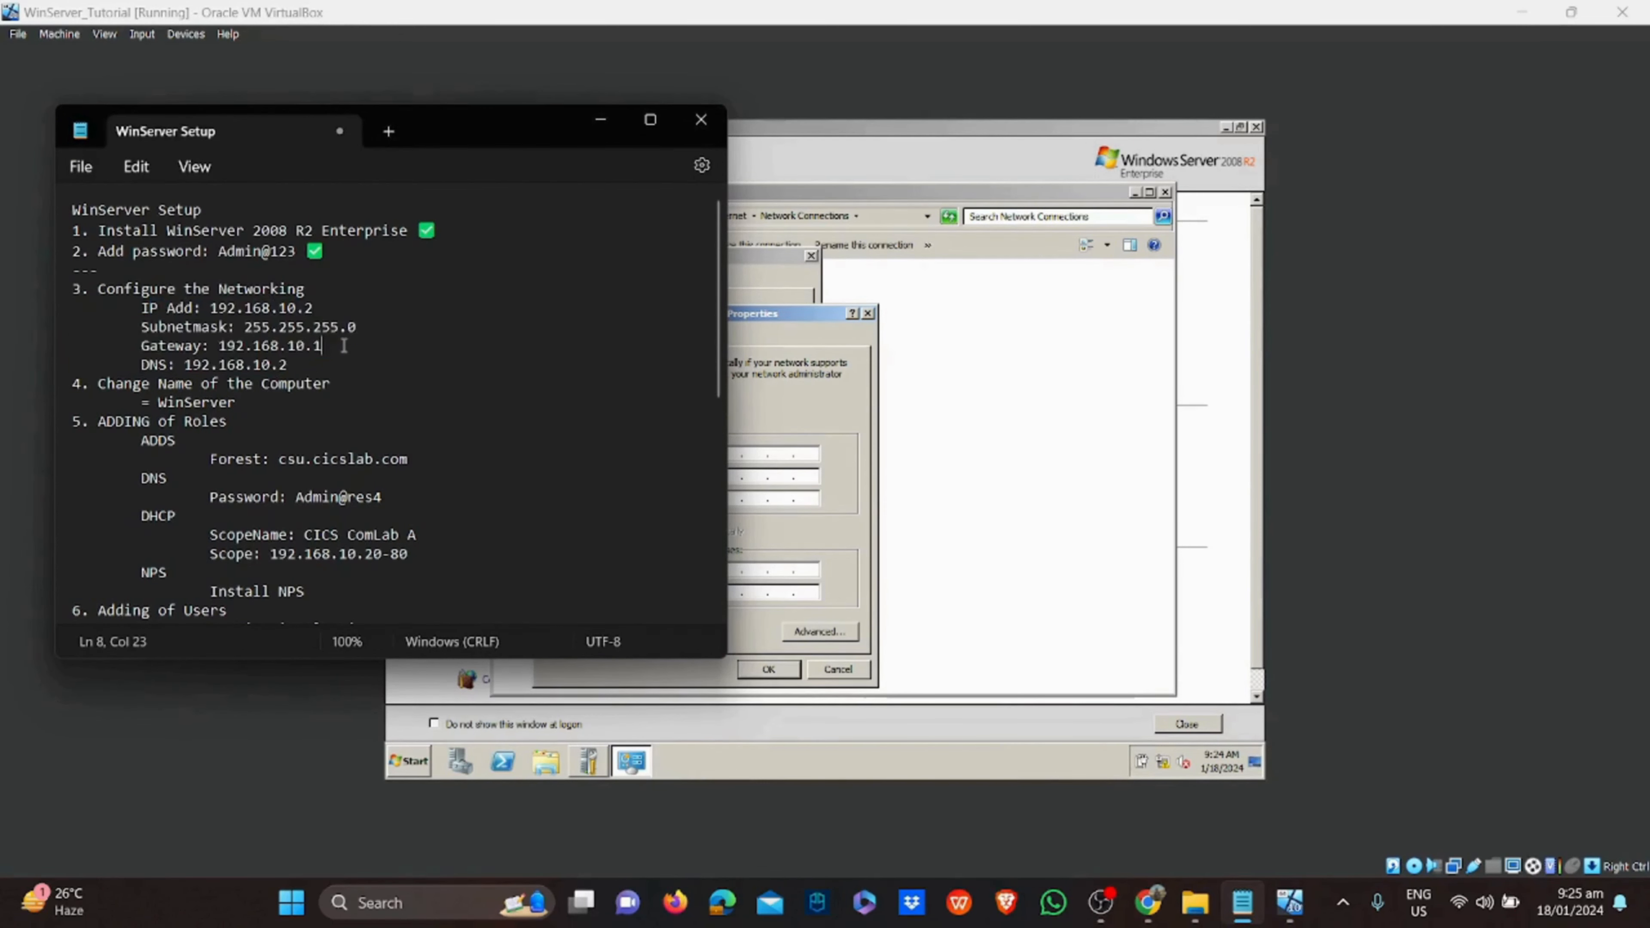
pyautogui.click(876, 416)
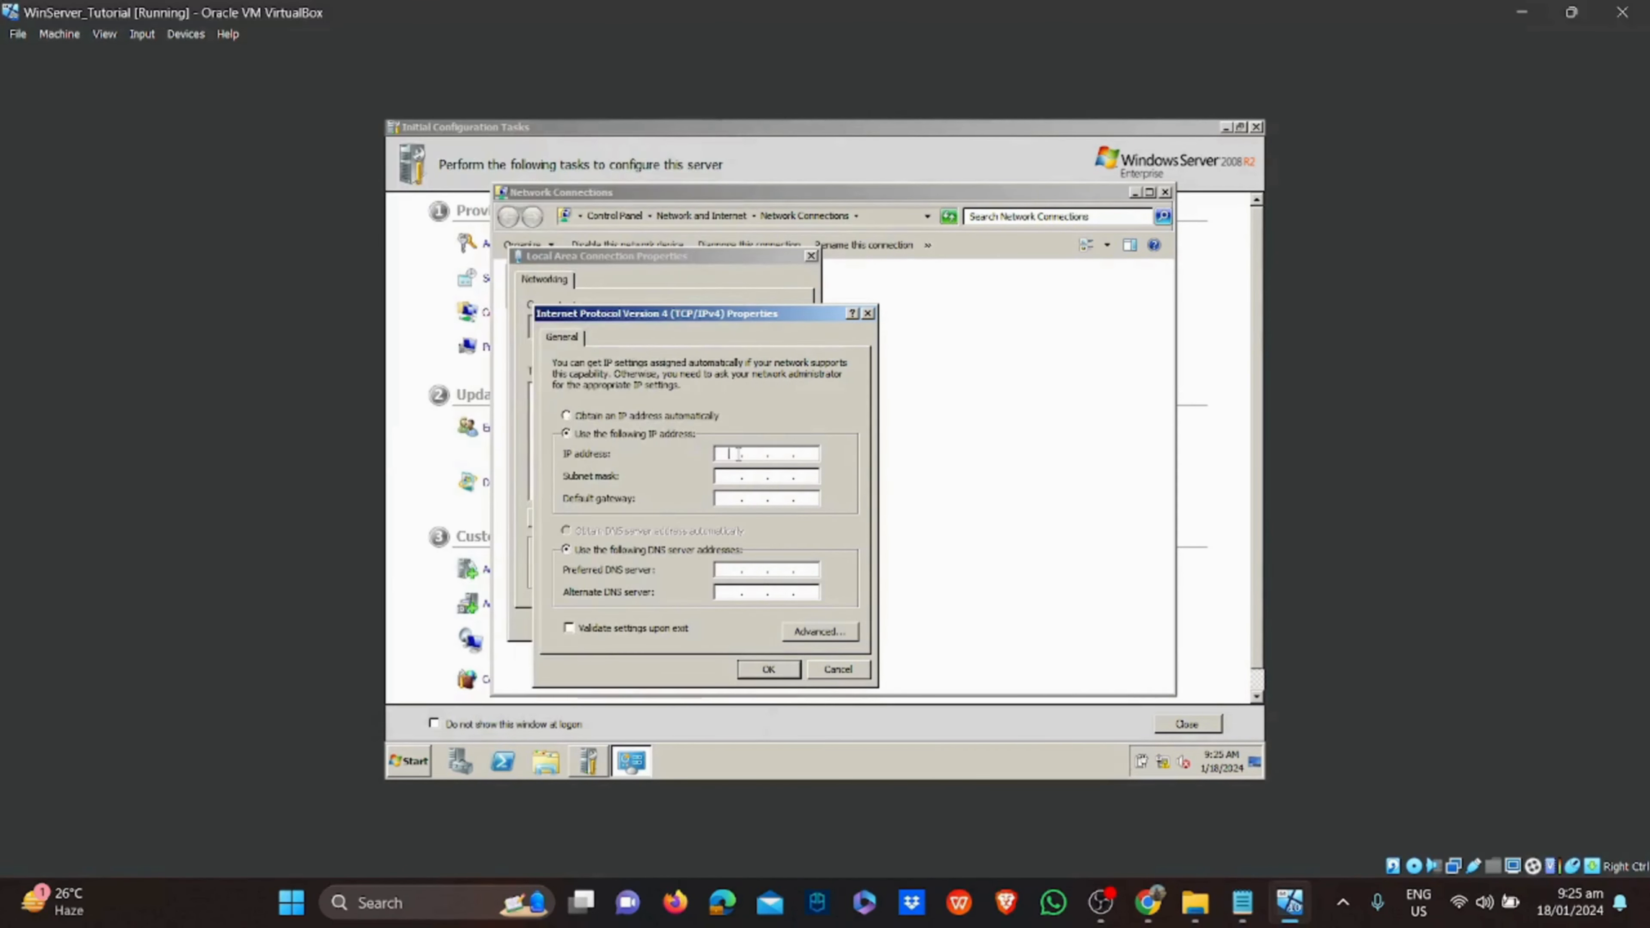
# Enter IP 192.168.10.2, mask 255.255.255.0, gateway 192.168.10.1, DNS 192.168.10.2, and apply
pyautogui.write('192 . 168 . 10')
pyautogui.press('Tab')
pyautogui.press('Tab')
pyautogui.write('192 . 1')
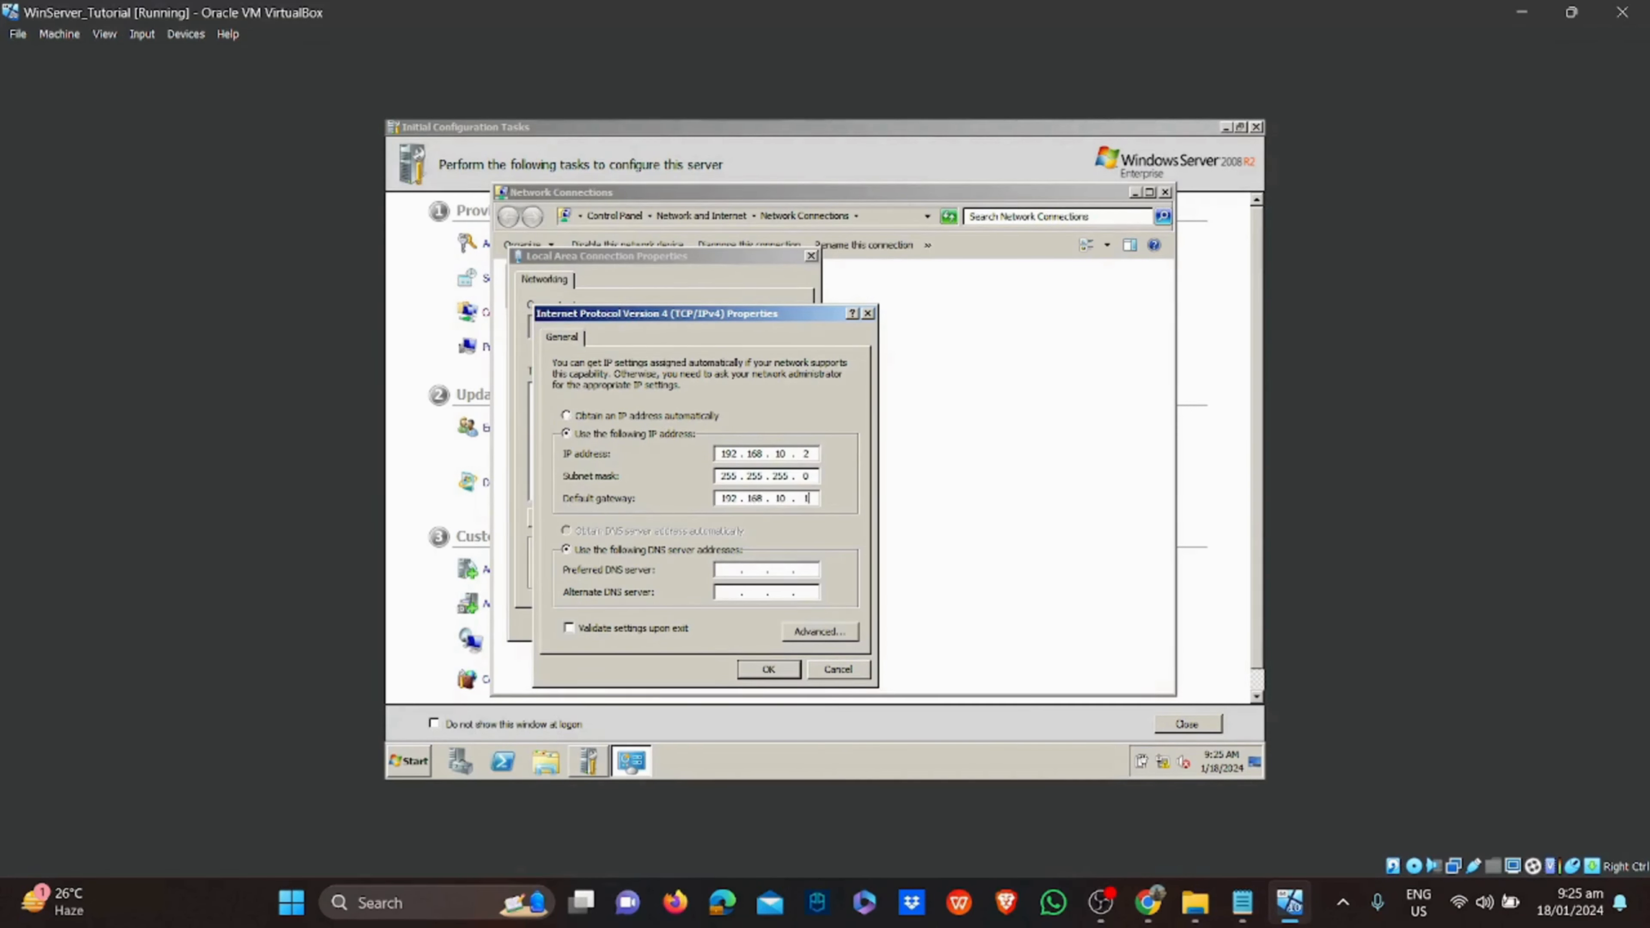
pyautogui.write('68 . 10 . 1')
pyautogui.press('Tab')
pyautogui.press('Tab')
pyautogui.write('192 . 168')
pyautogui.click(775, 671)
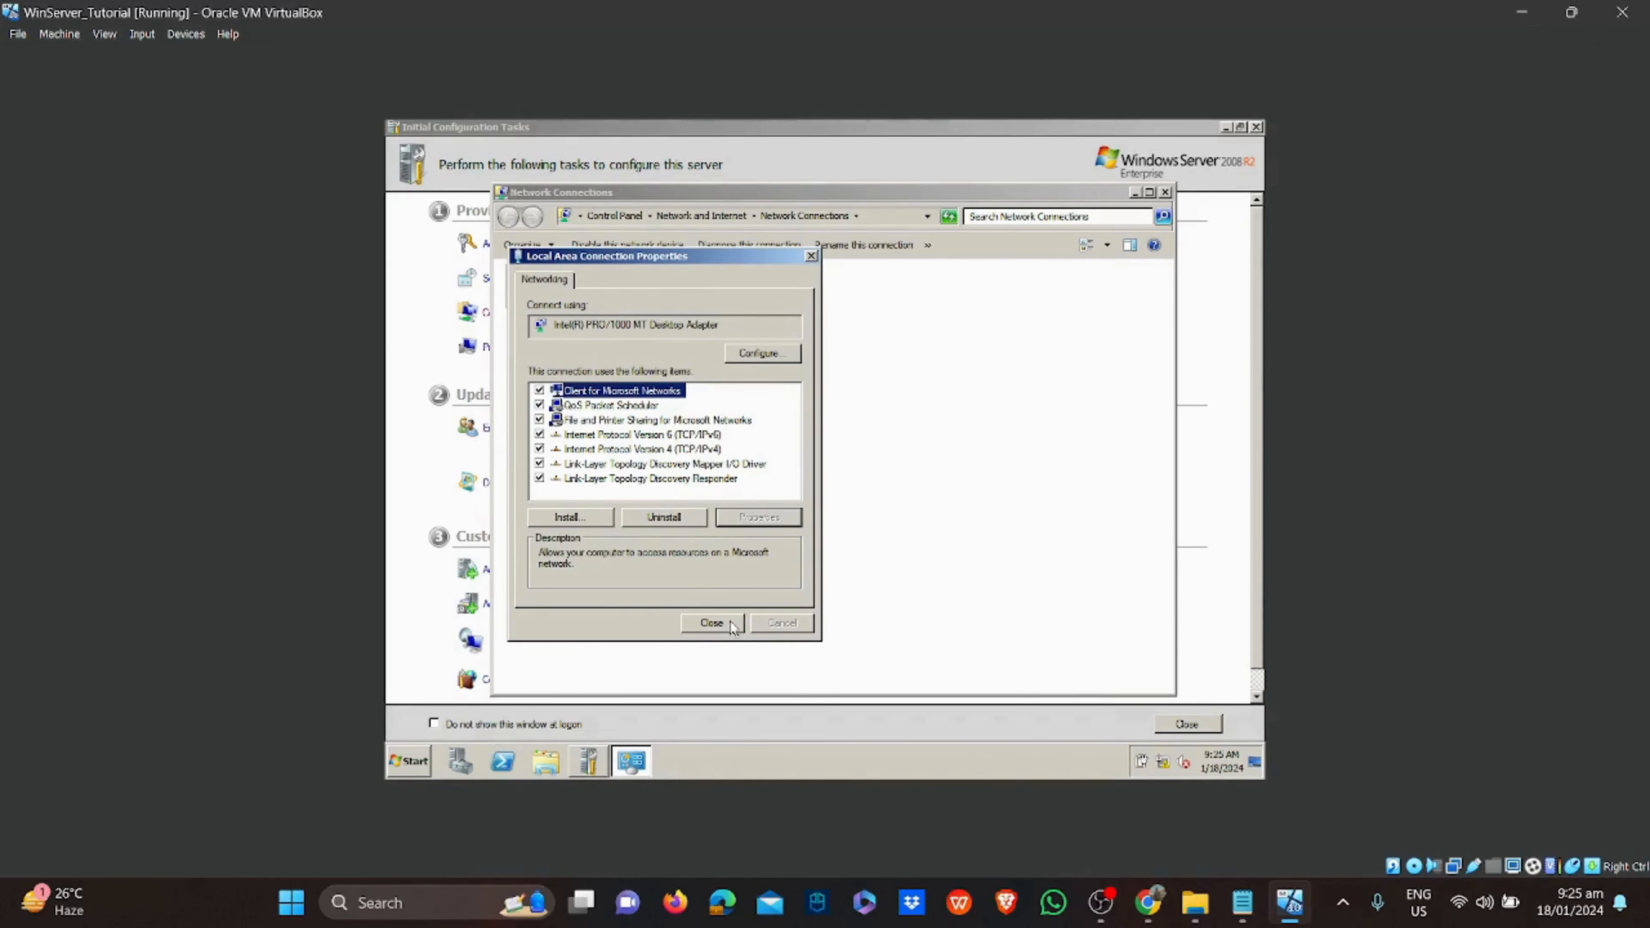
pyautogui.click(712, 623)
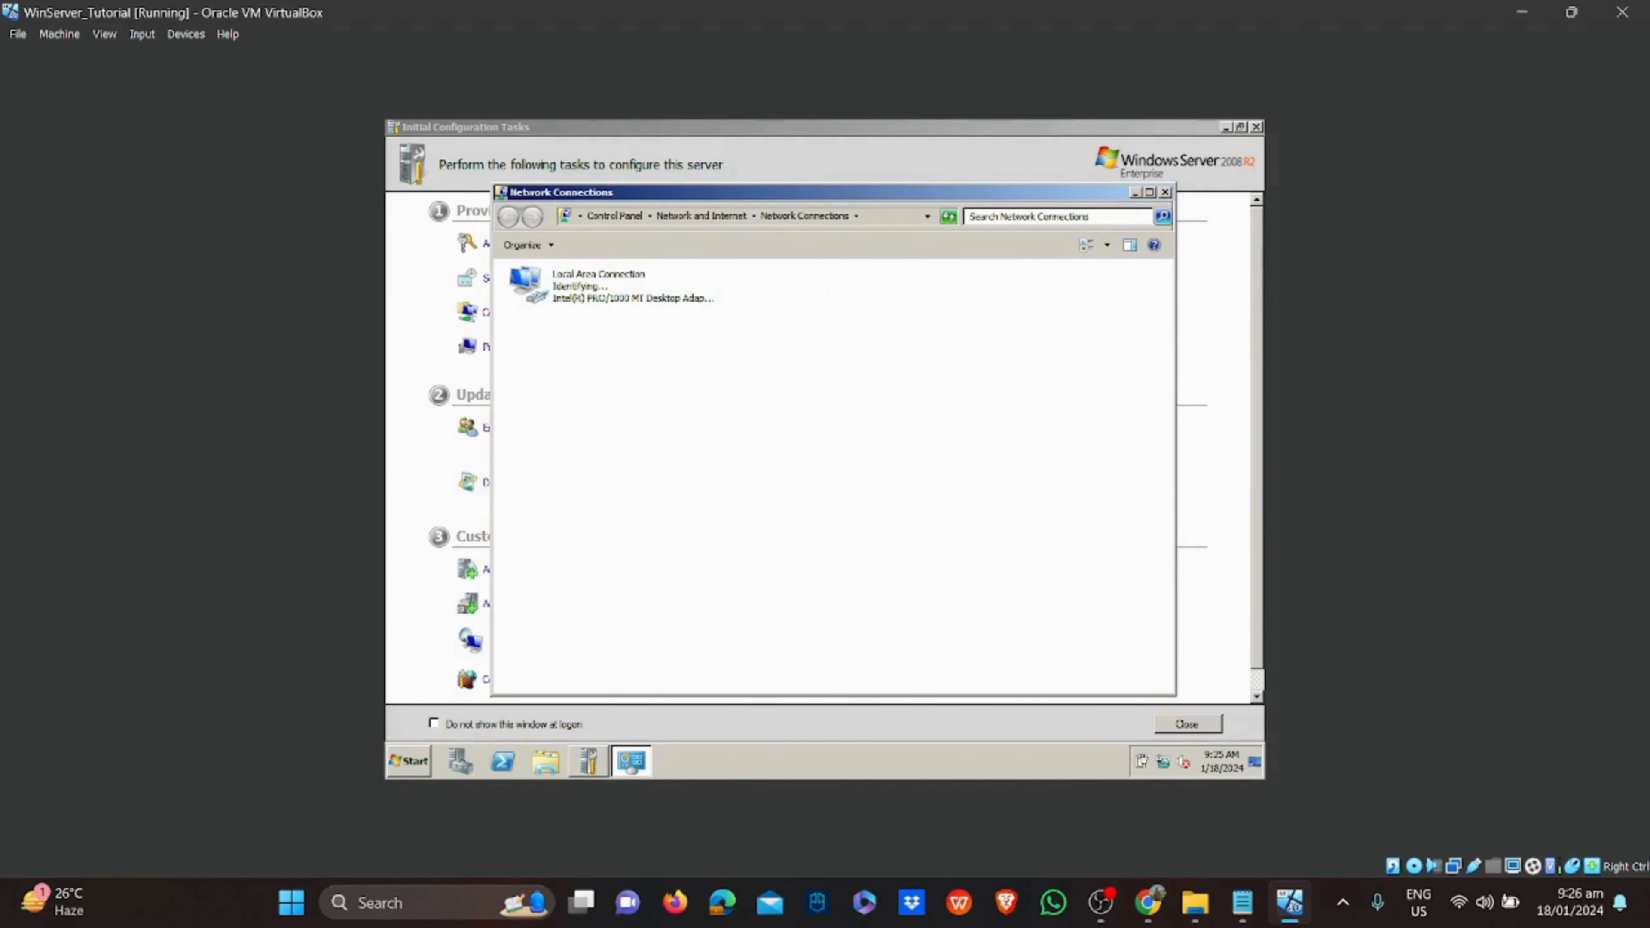
pyautogui.click(558, 304)
pyautogui.rightClick(562, 302)
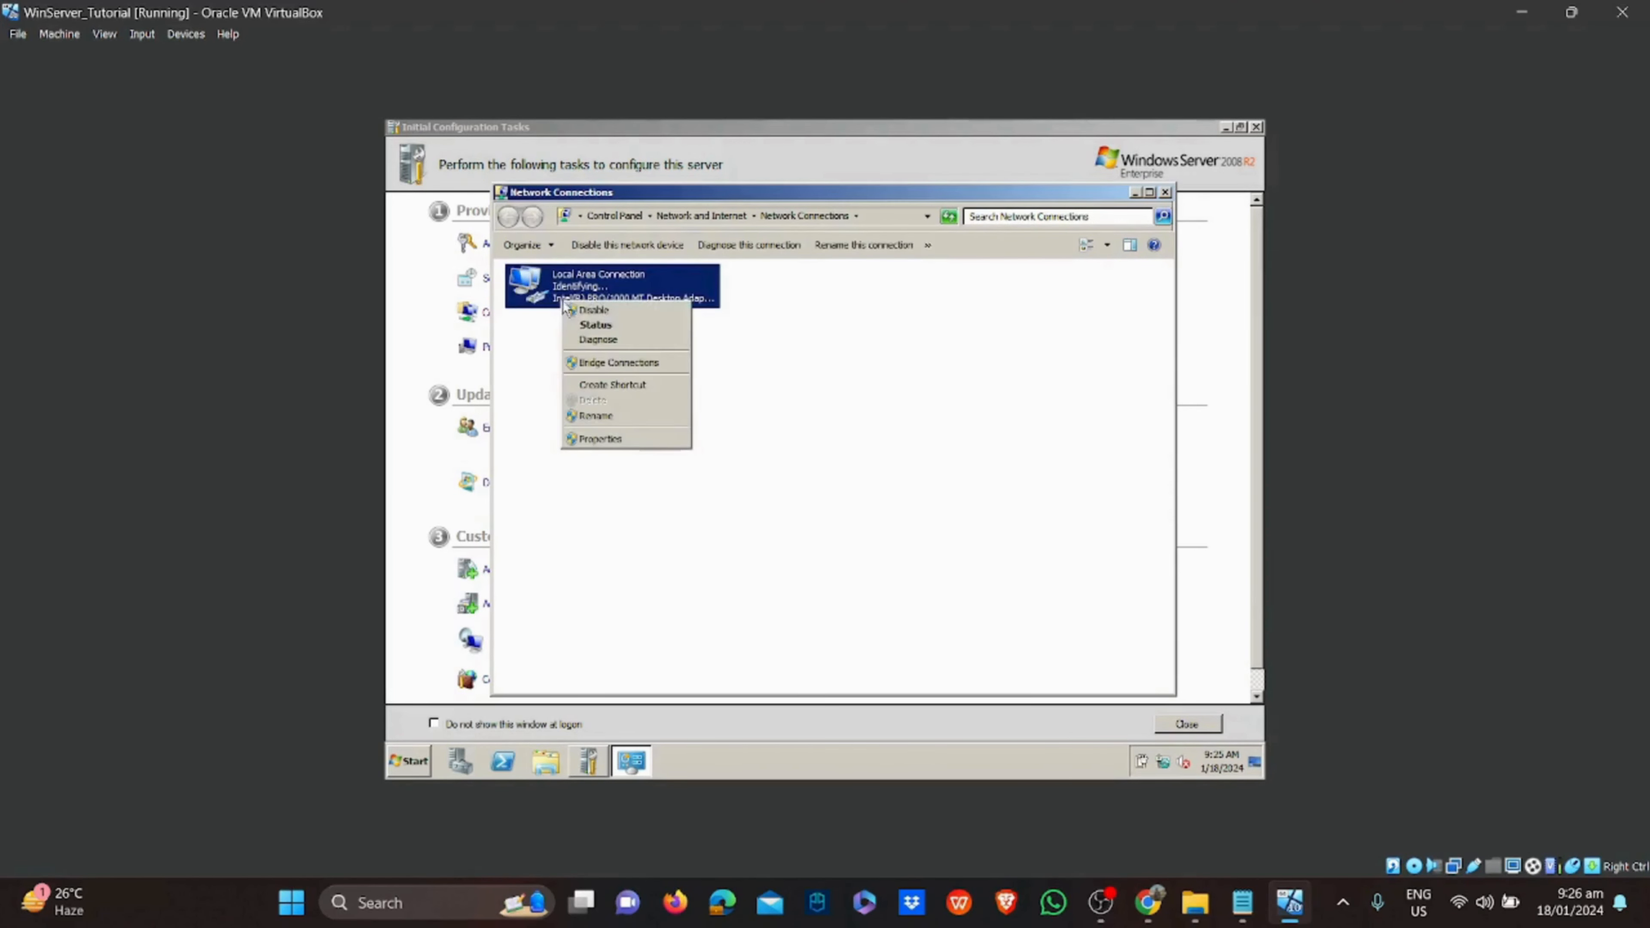
pyautogui.click(902, 520)
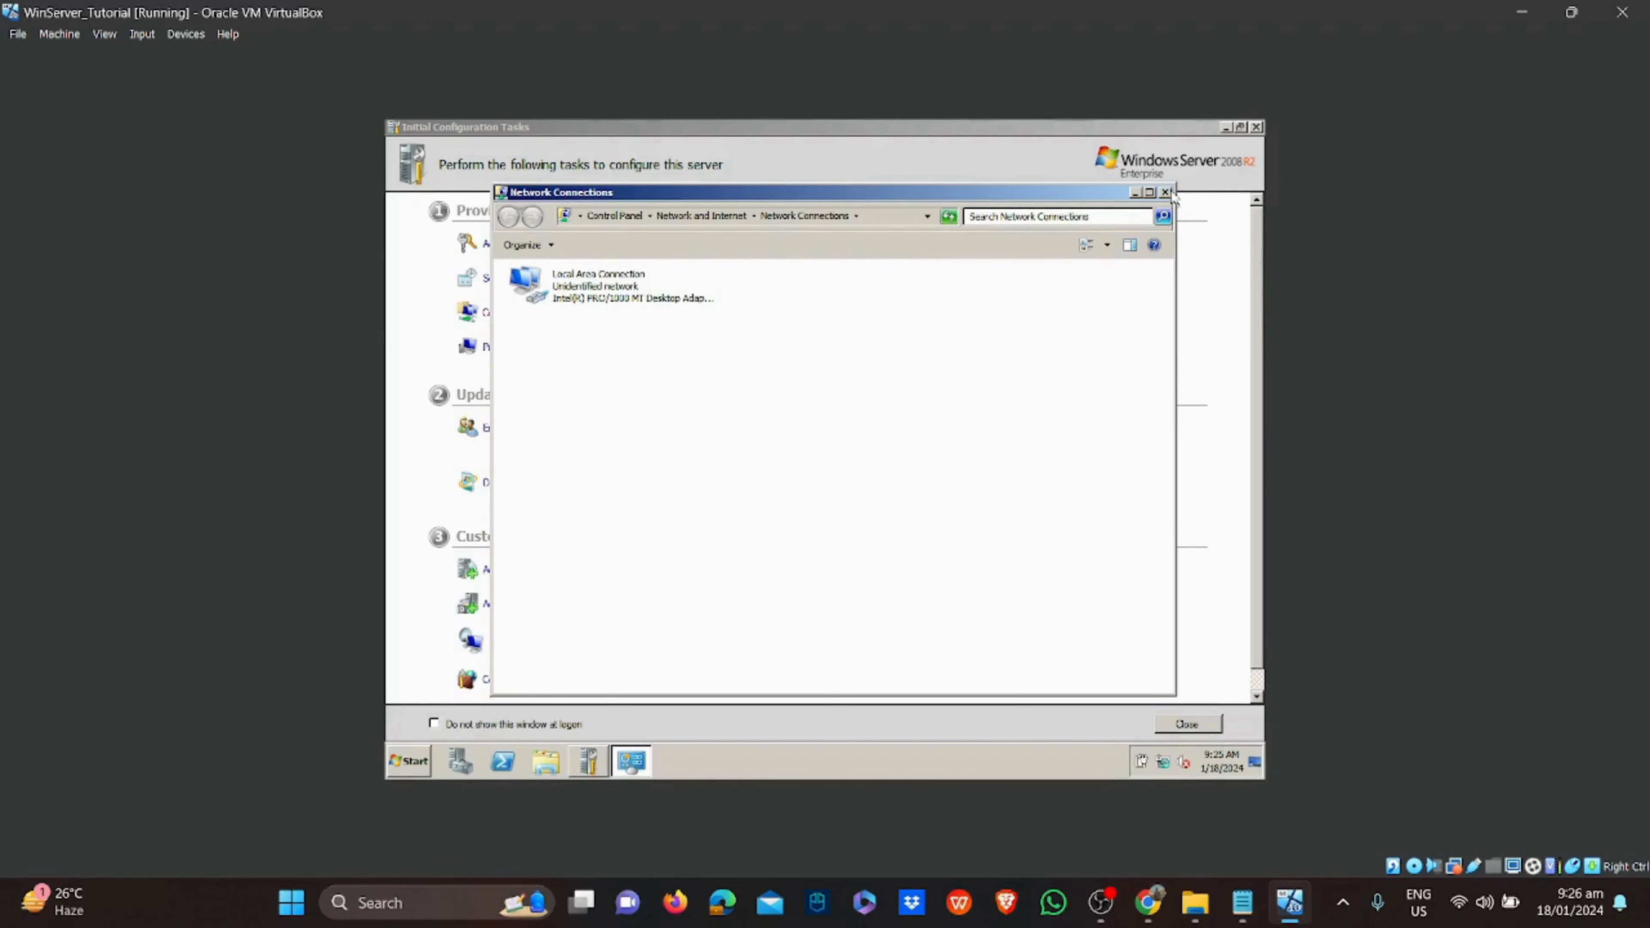
pyautogui.click(1166, 193)
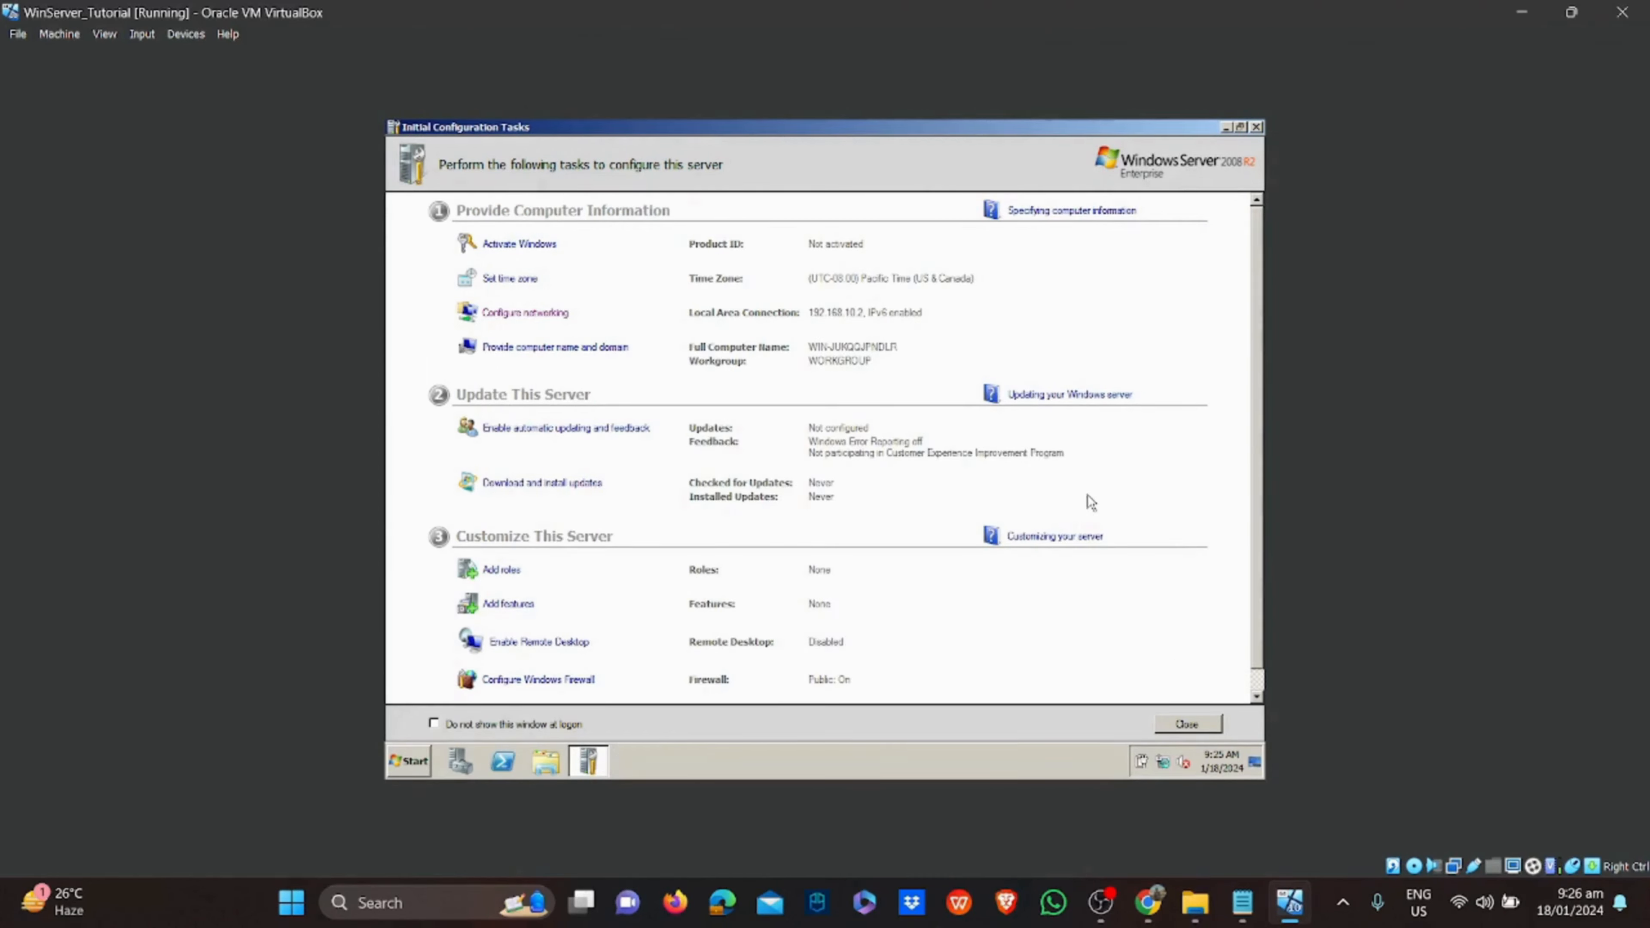
# Append a green ✅ after '3. Configure the Networking' in the Notepad checklist
pyautogui.click(1242, 901)
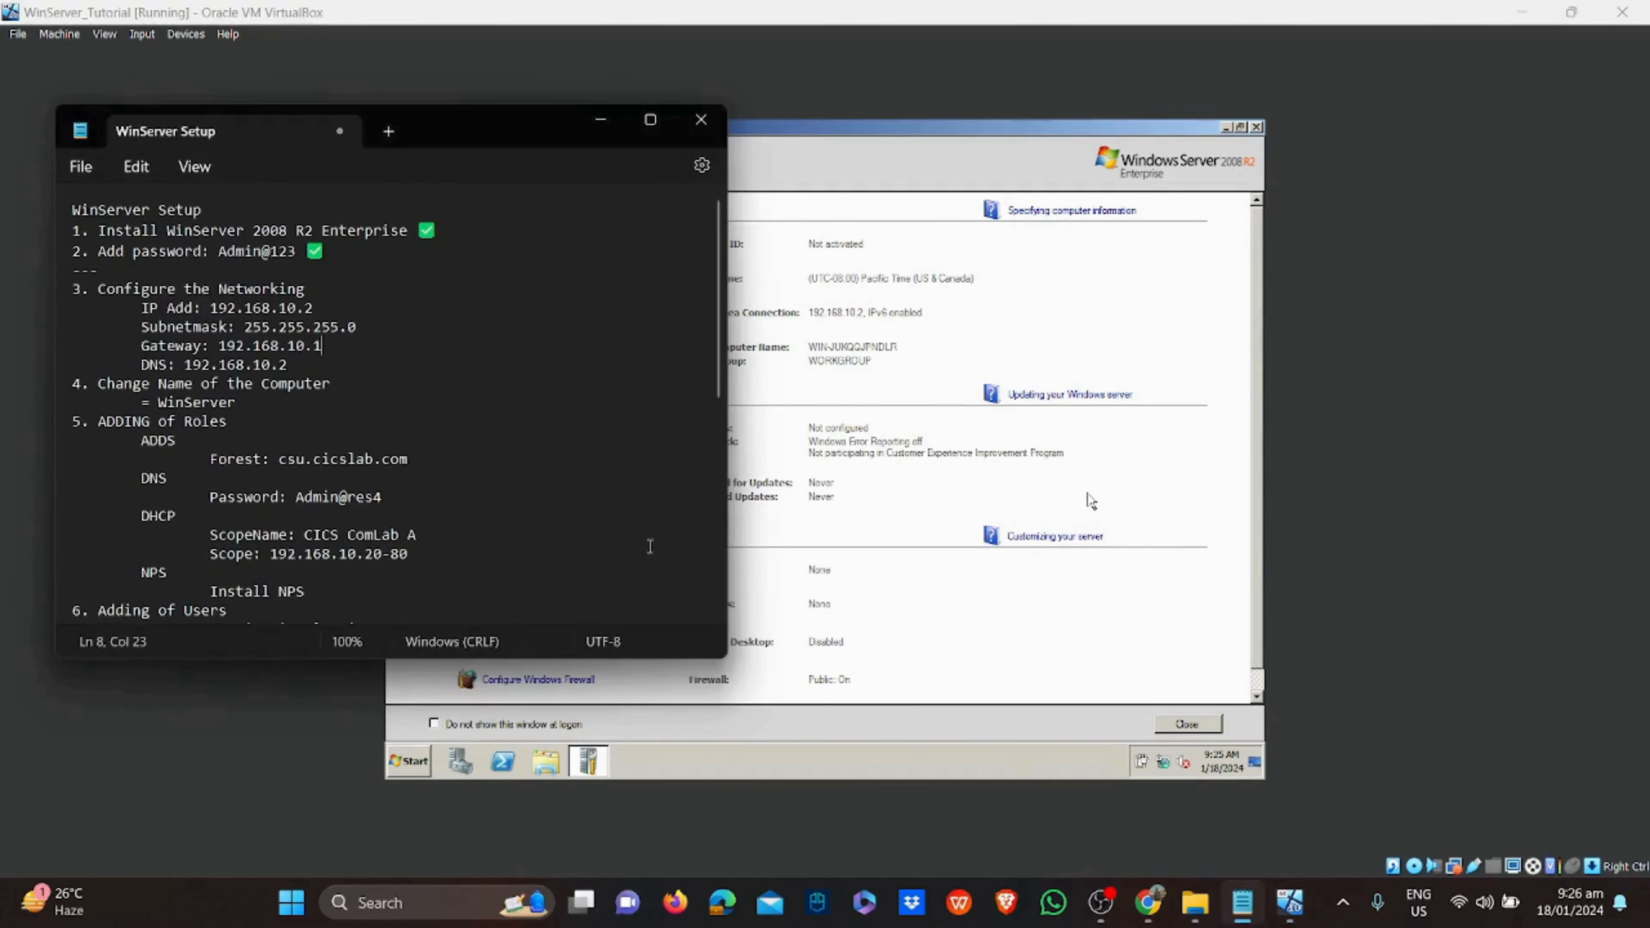
pyautogui.click(357, 400)
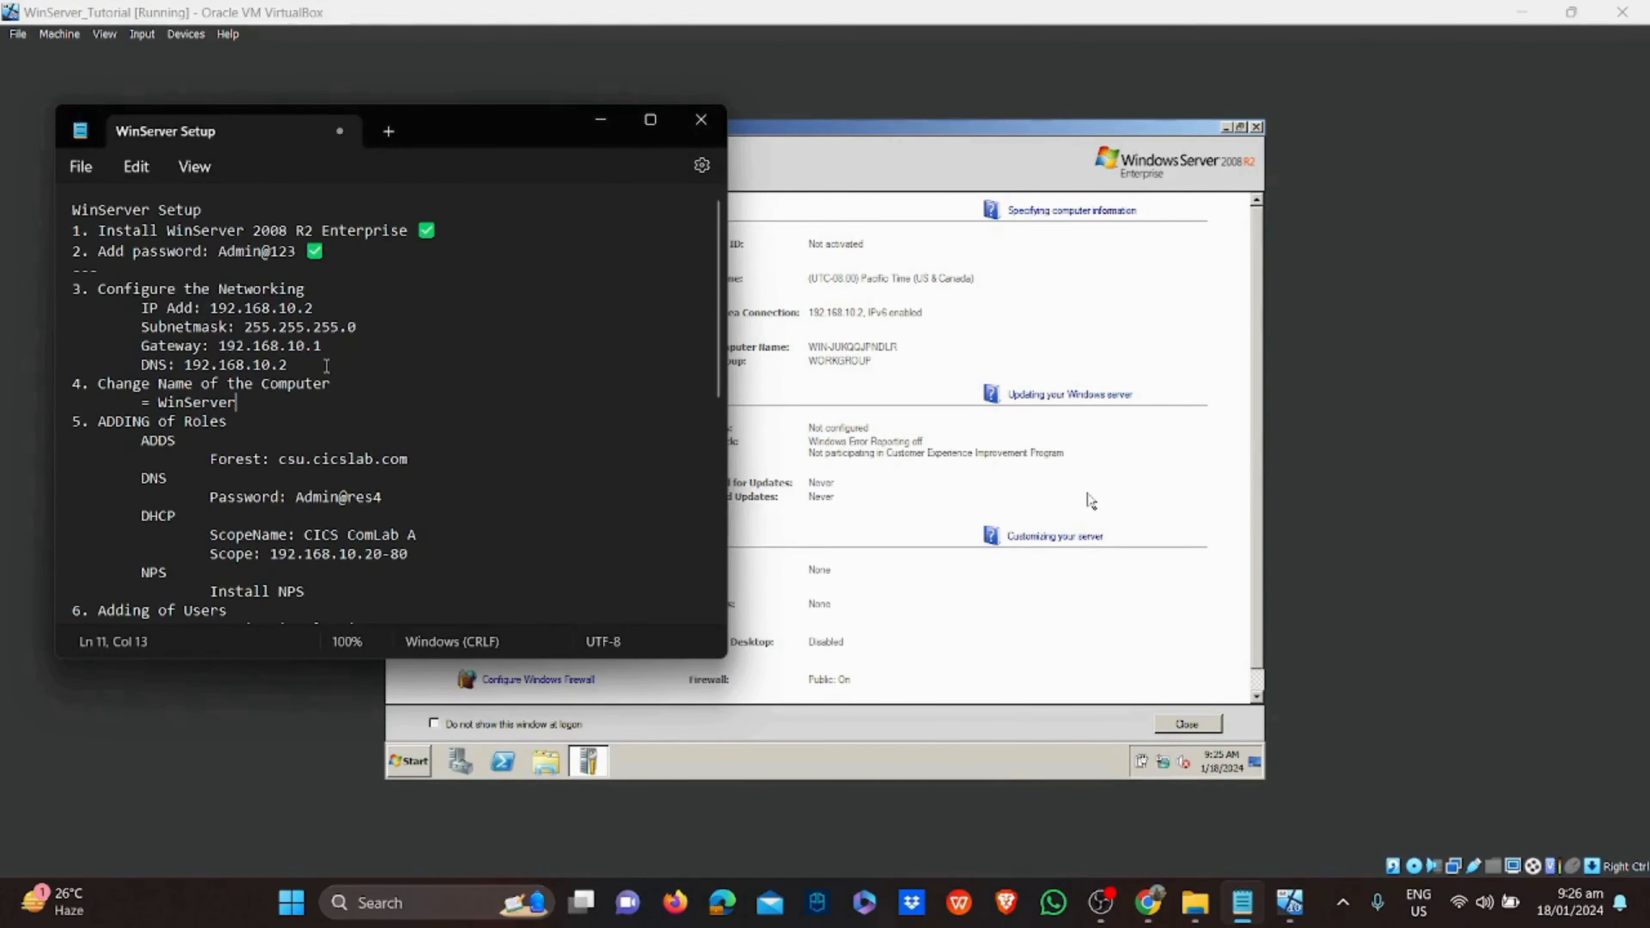
pyautogui.moveTo(327, 366); pyautogui.dragTo(68, 285)
pyautogui.click(345, 295)
pyautogui.press('super+period')
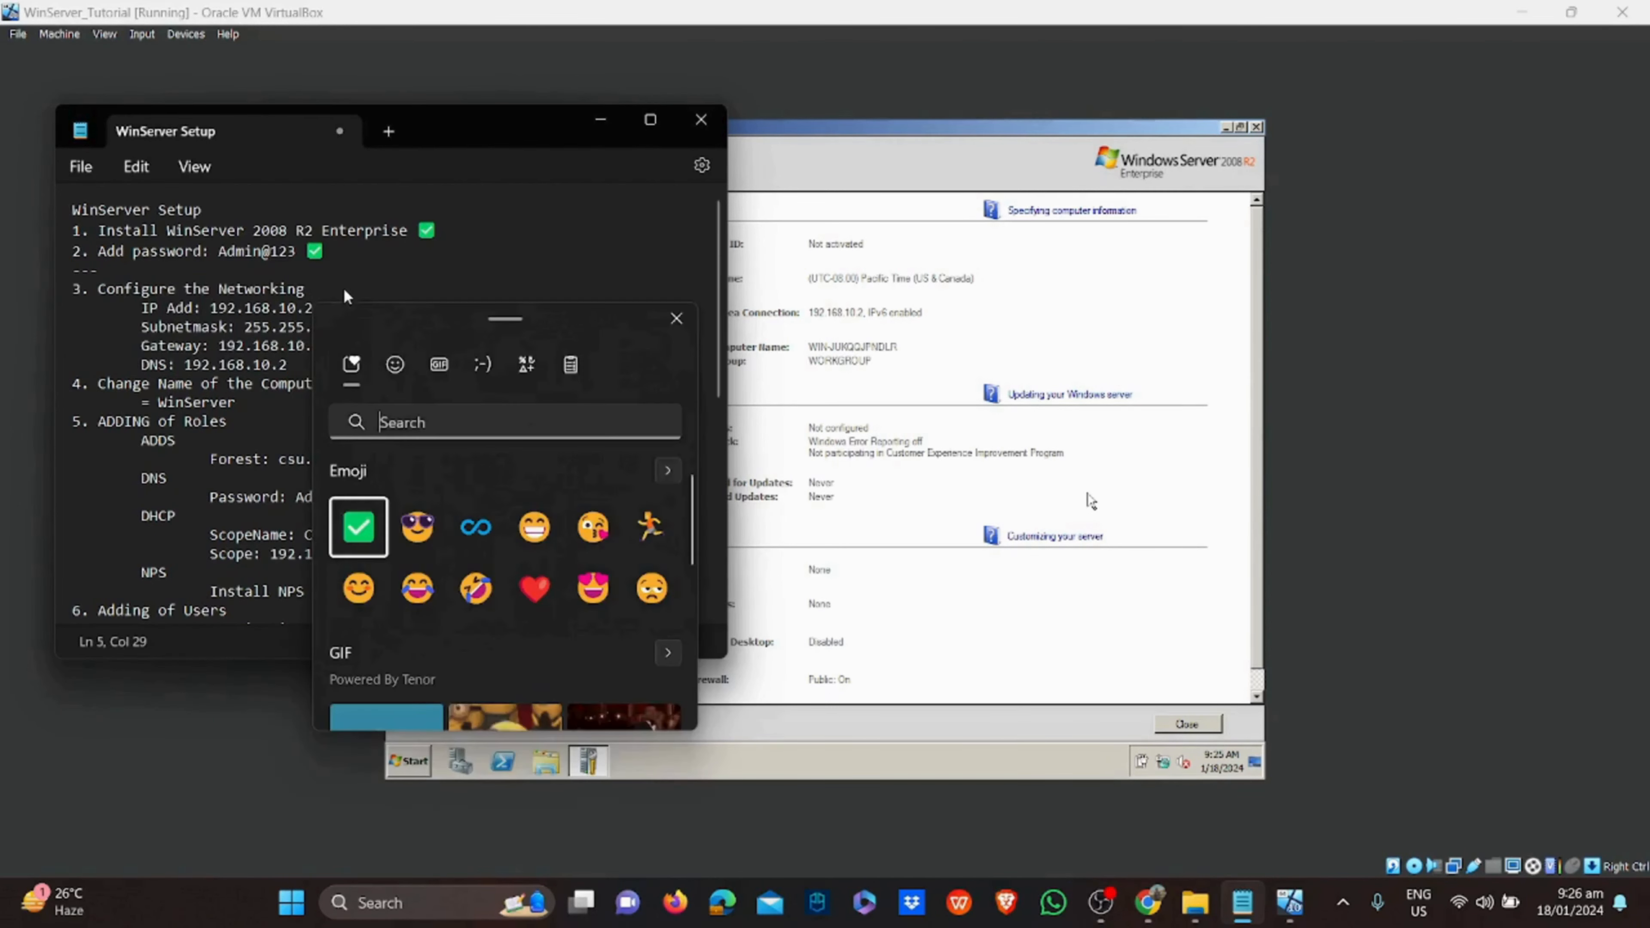
pyautogui.press('Return')
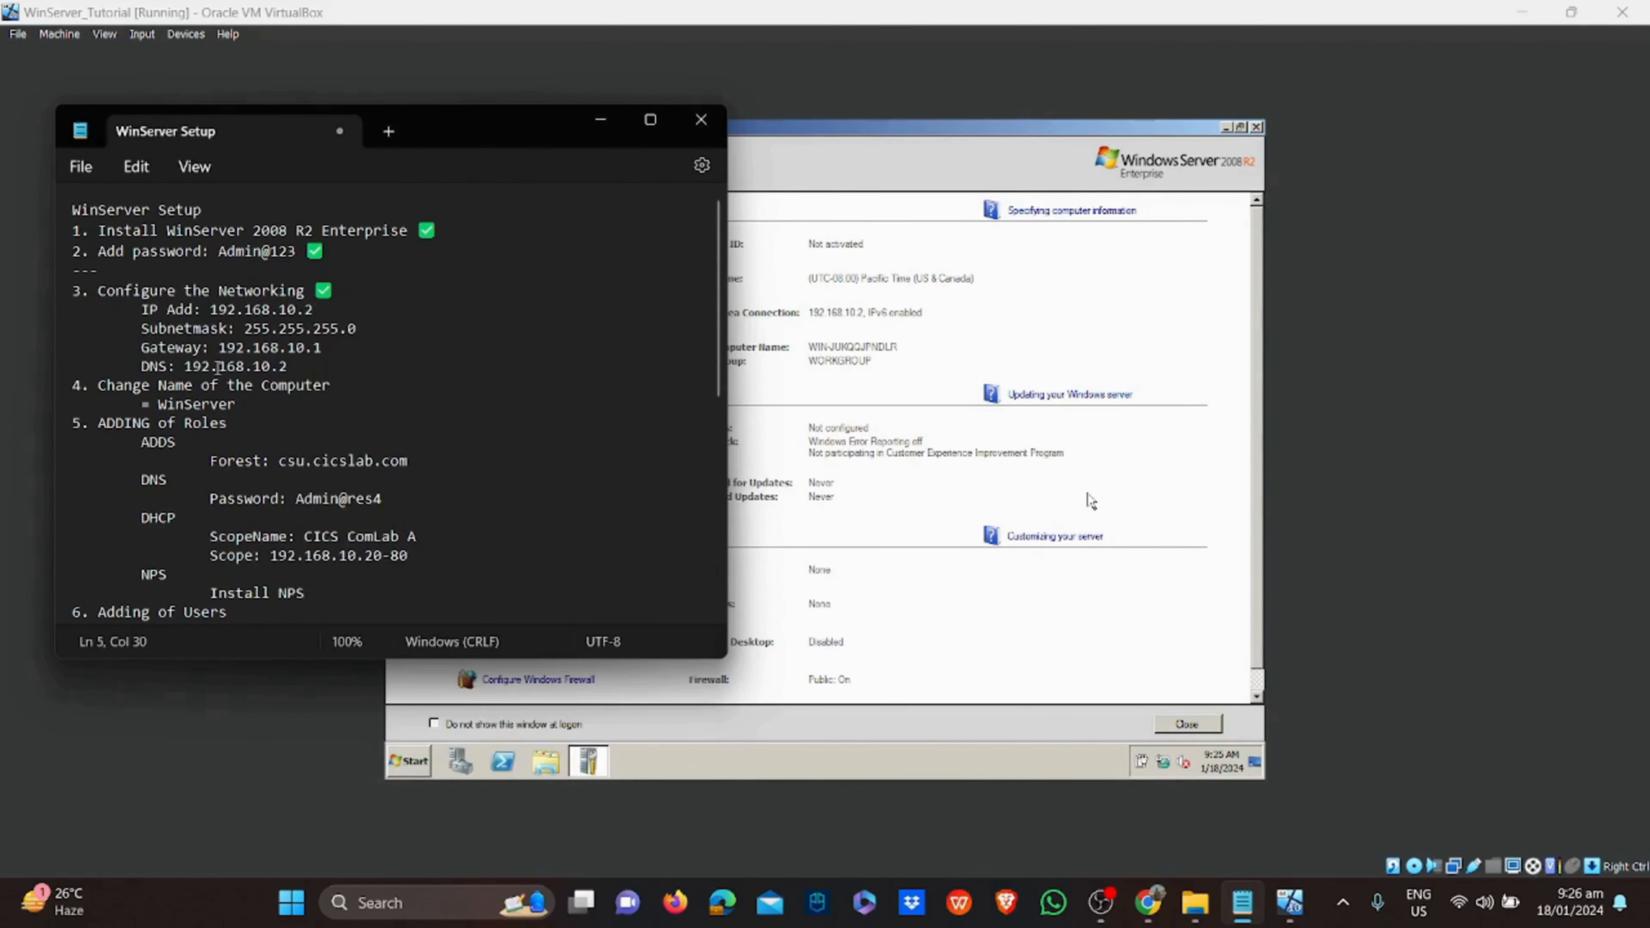
pyautogui.moveTo(249, 405); pyautogui.dragTo(72, 387)
pyautogui.click(263, 402)
pyautogui.click(976, 486)
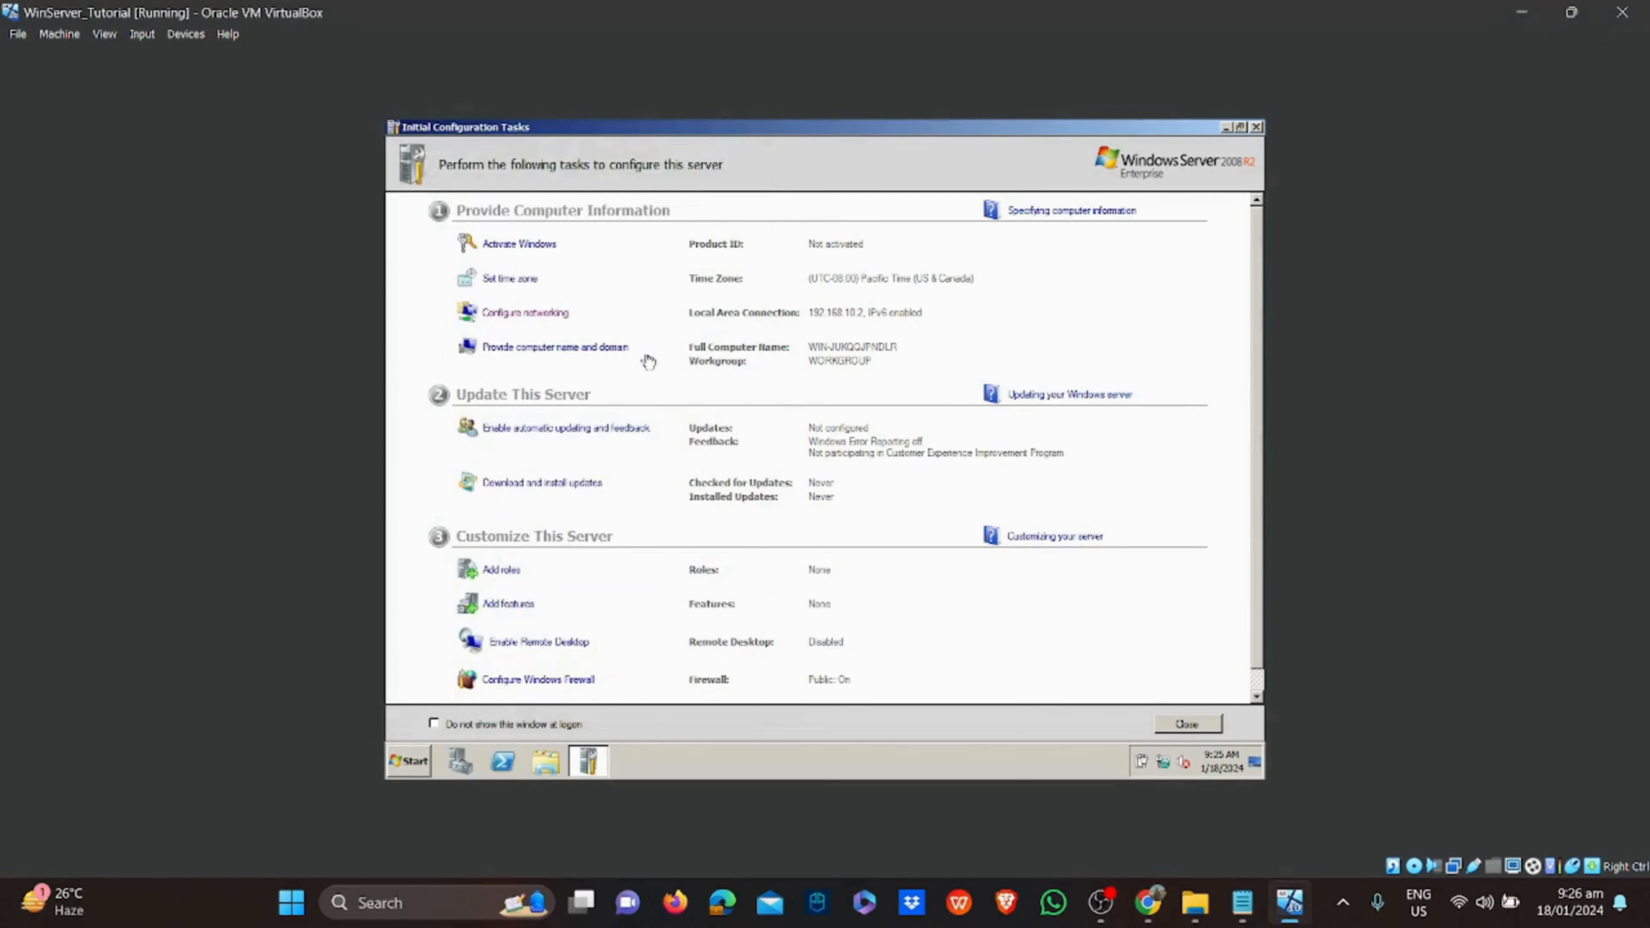
# Change the computer name to WinServer and restart the server now
pyautogui.click(602, 358)
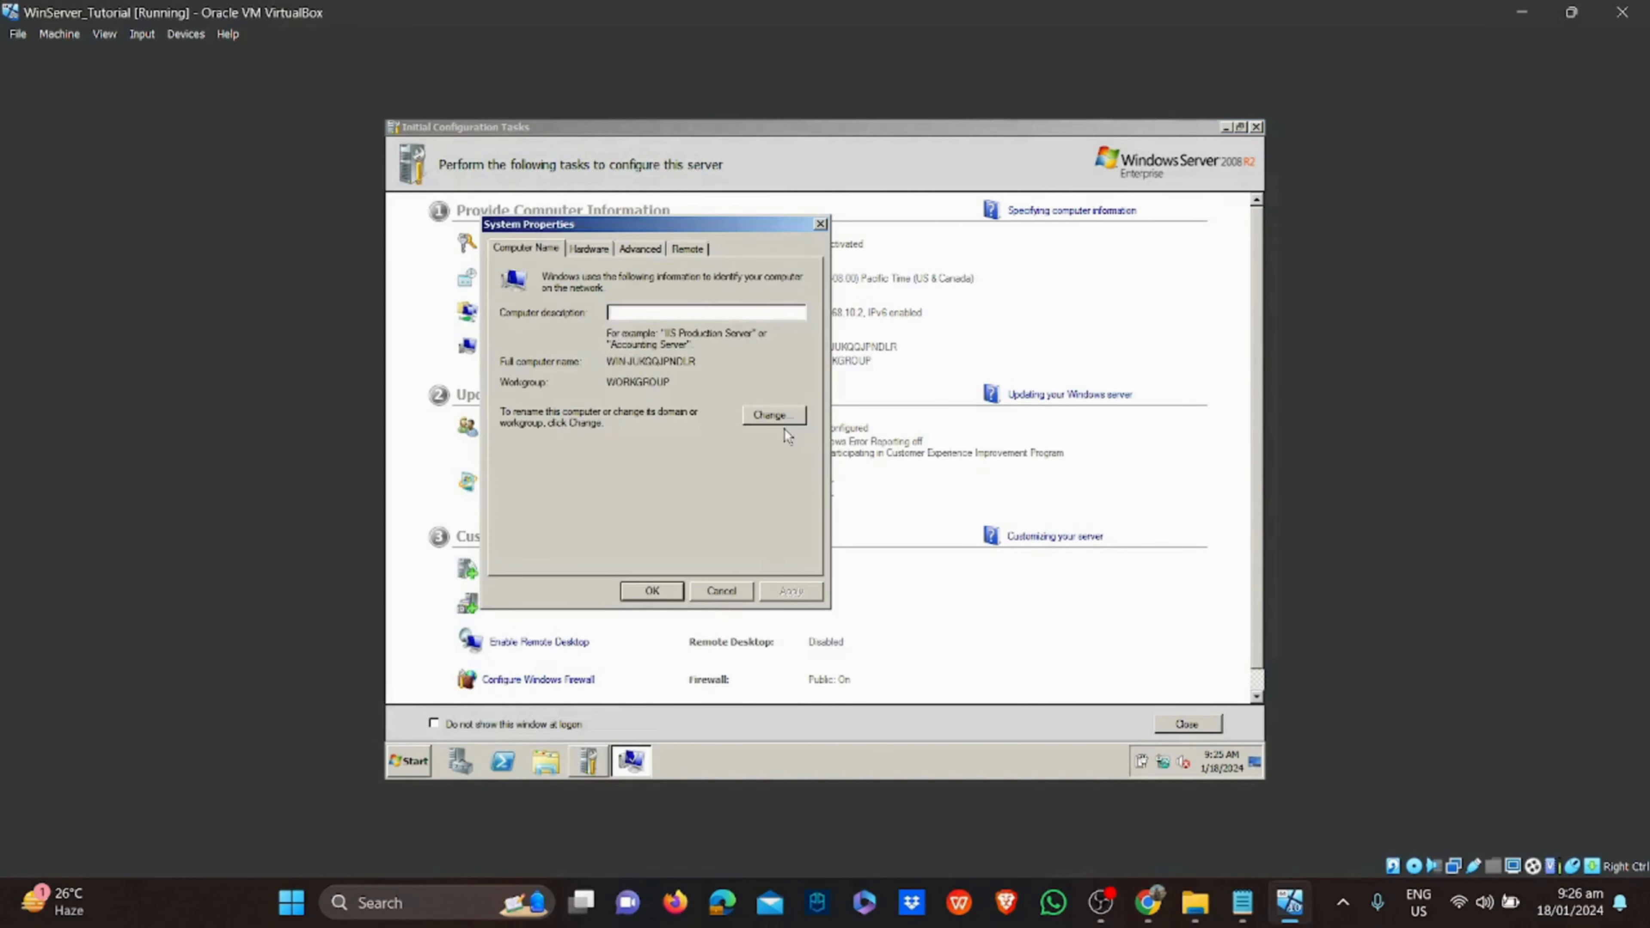
pyautogui.click(775, 416)
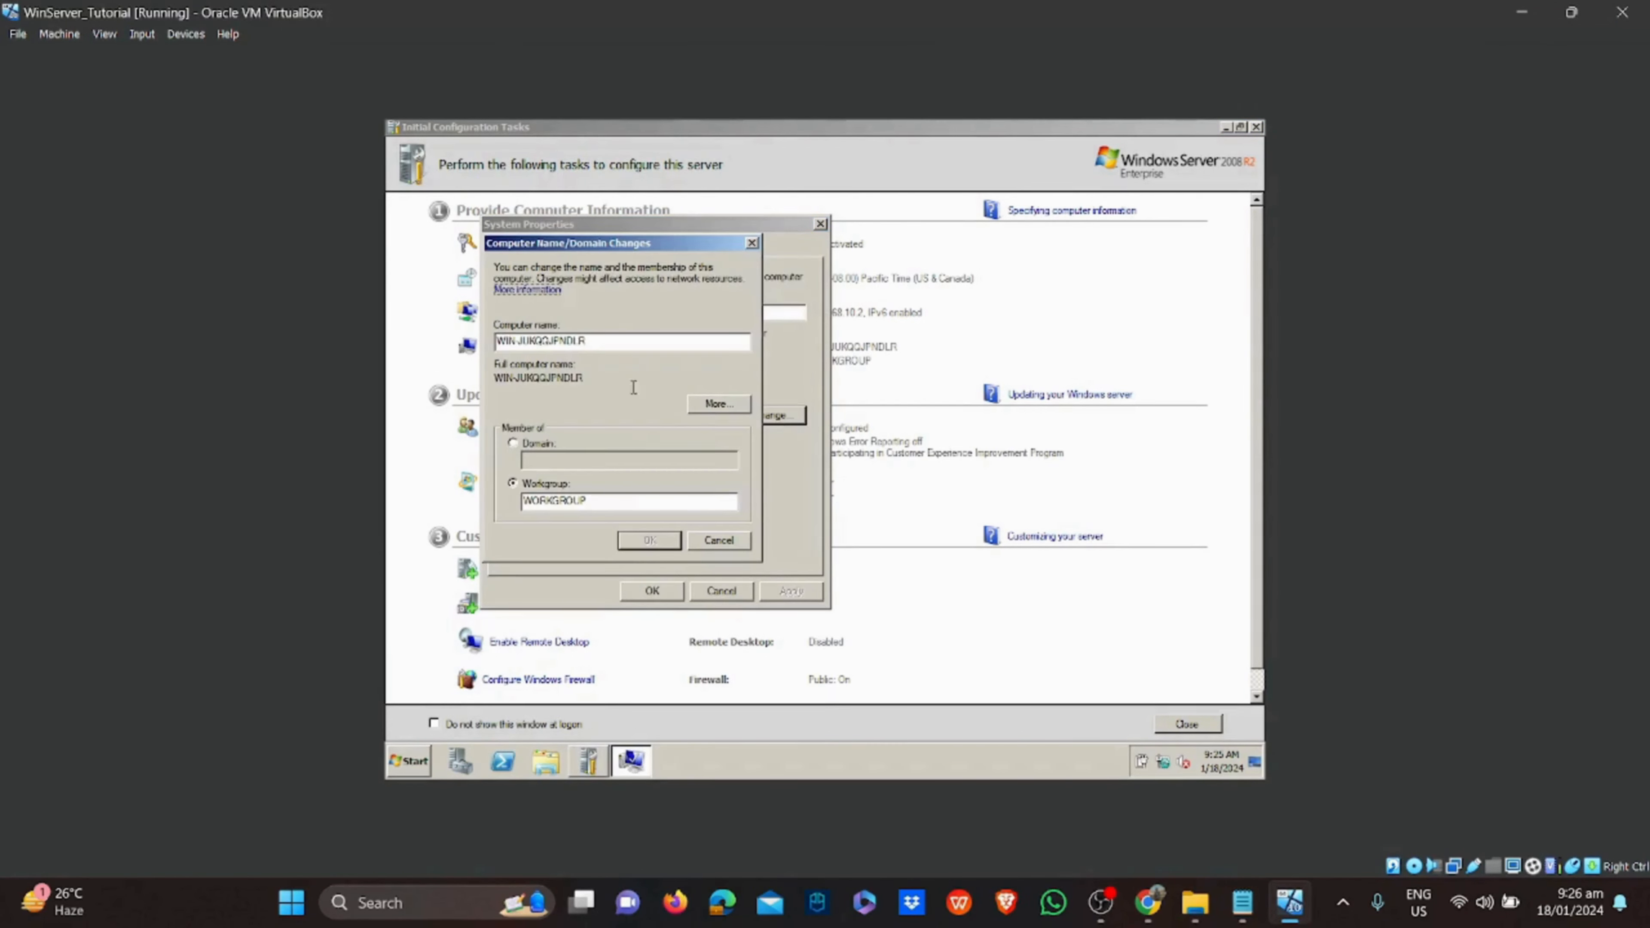
pyautogui.moveTo(617, 344); pyautogui.dragTo(495, 357)
pyautogui.press('BackSpace')
pyautogui.write('WinServer')
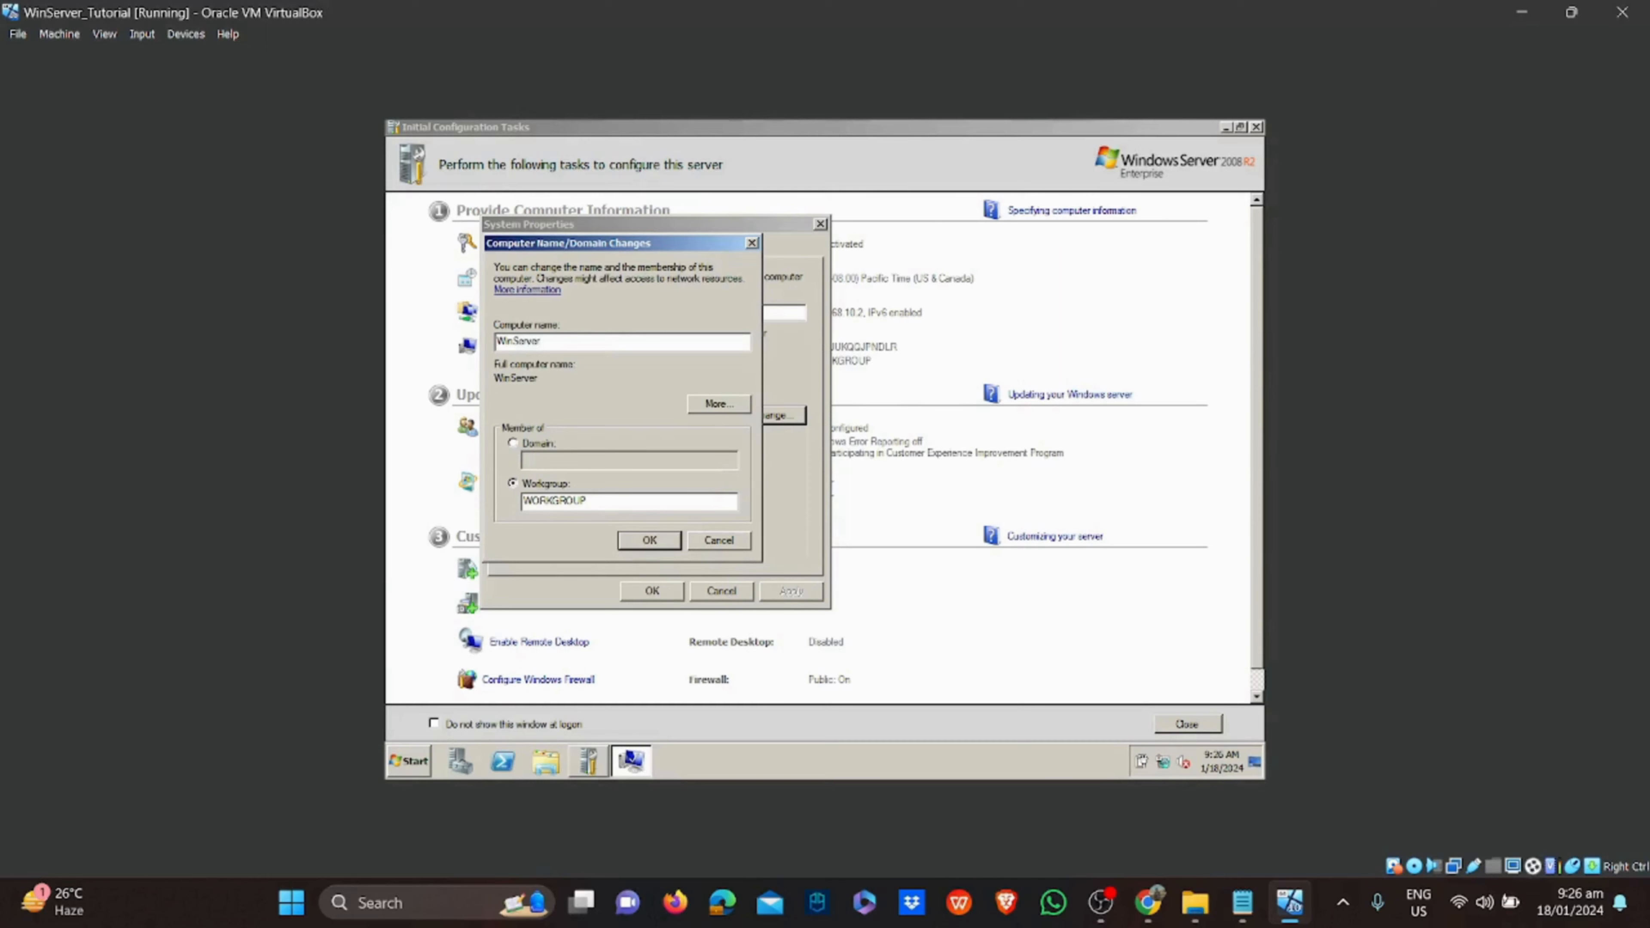
pyautogui.click(643, 538)
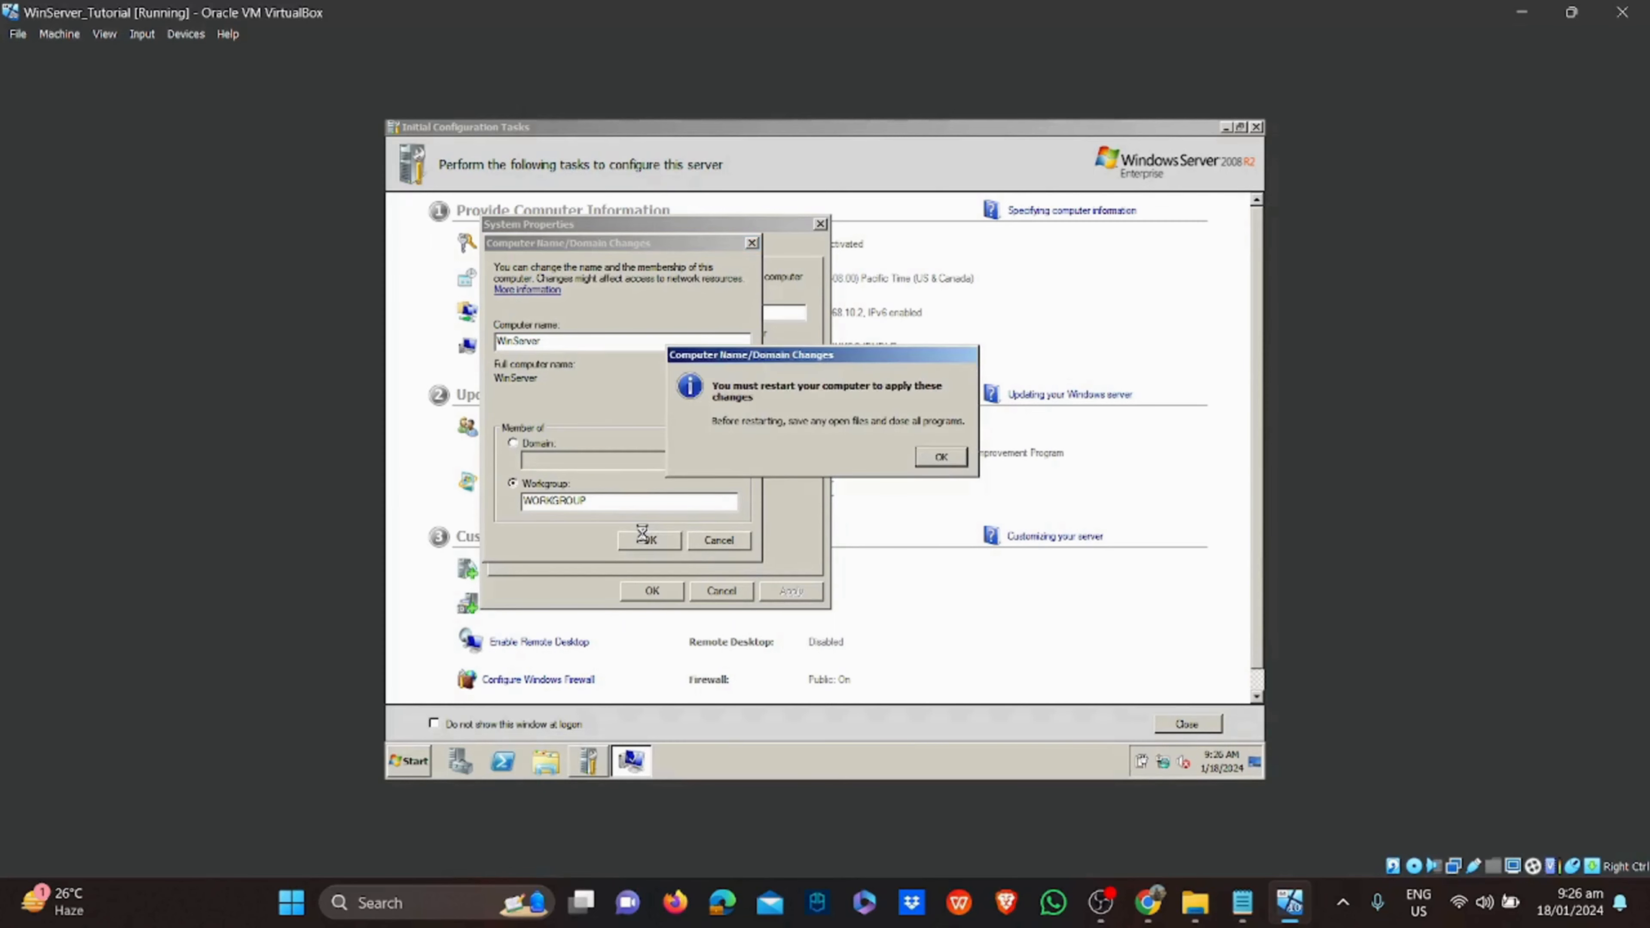
pyautogui.click(938, 456)
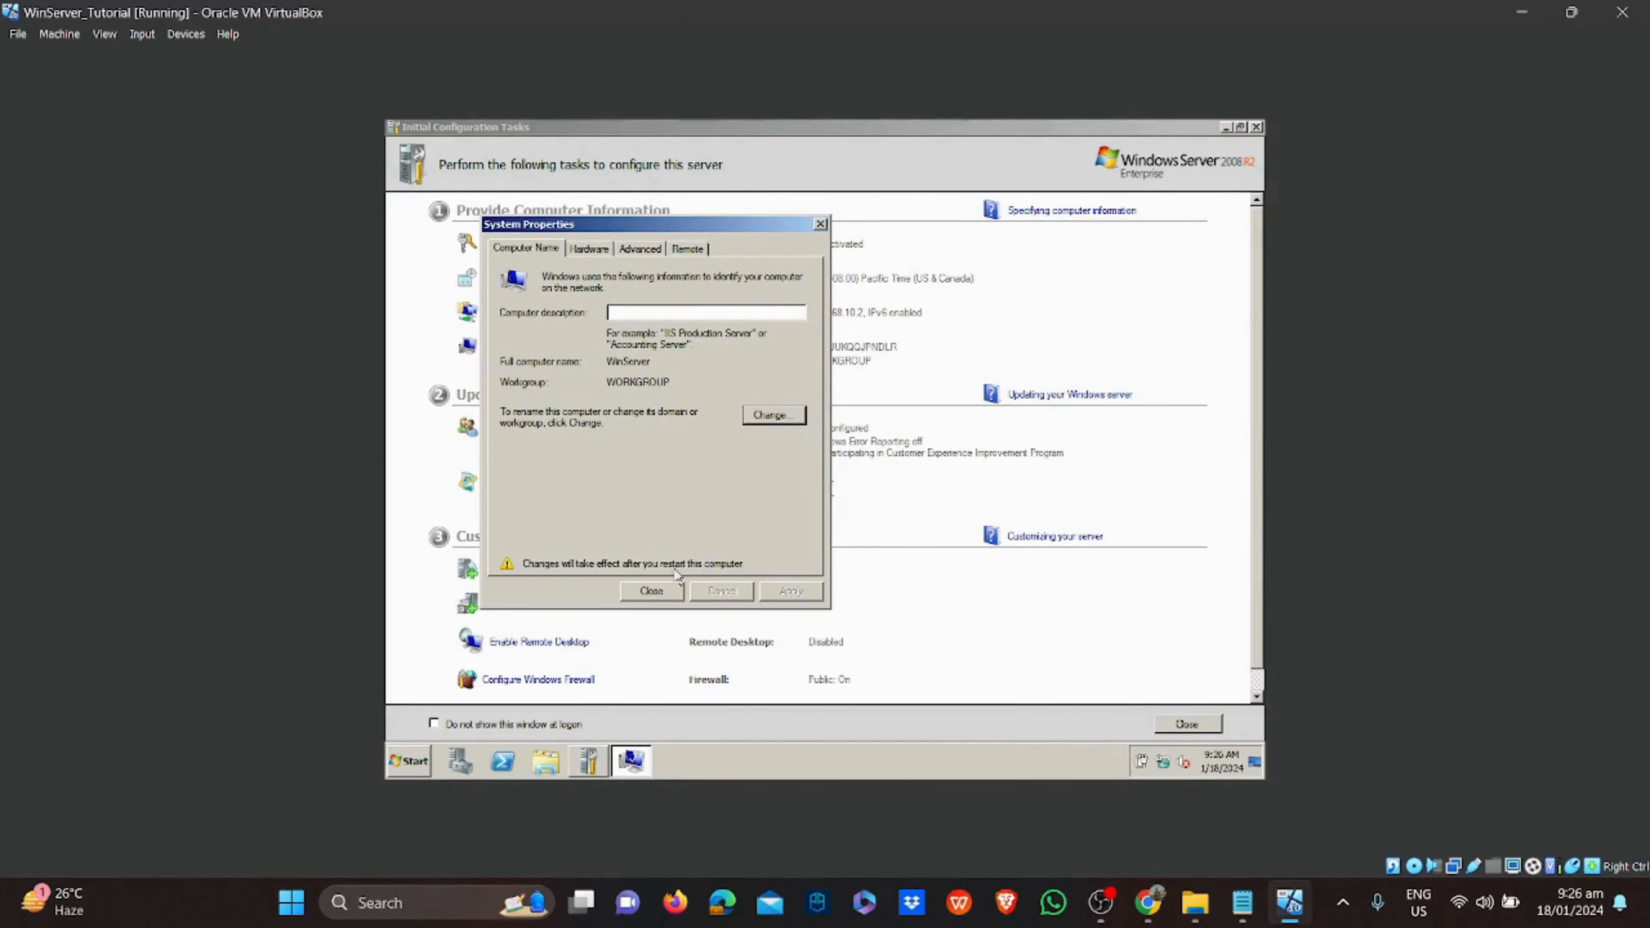
pyautogui.click(663, 586)
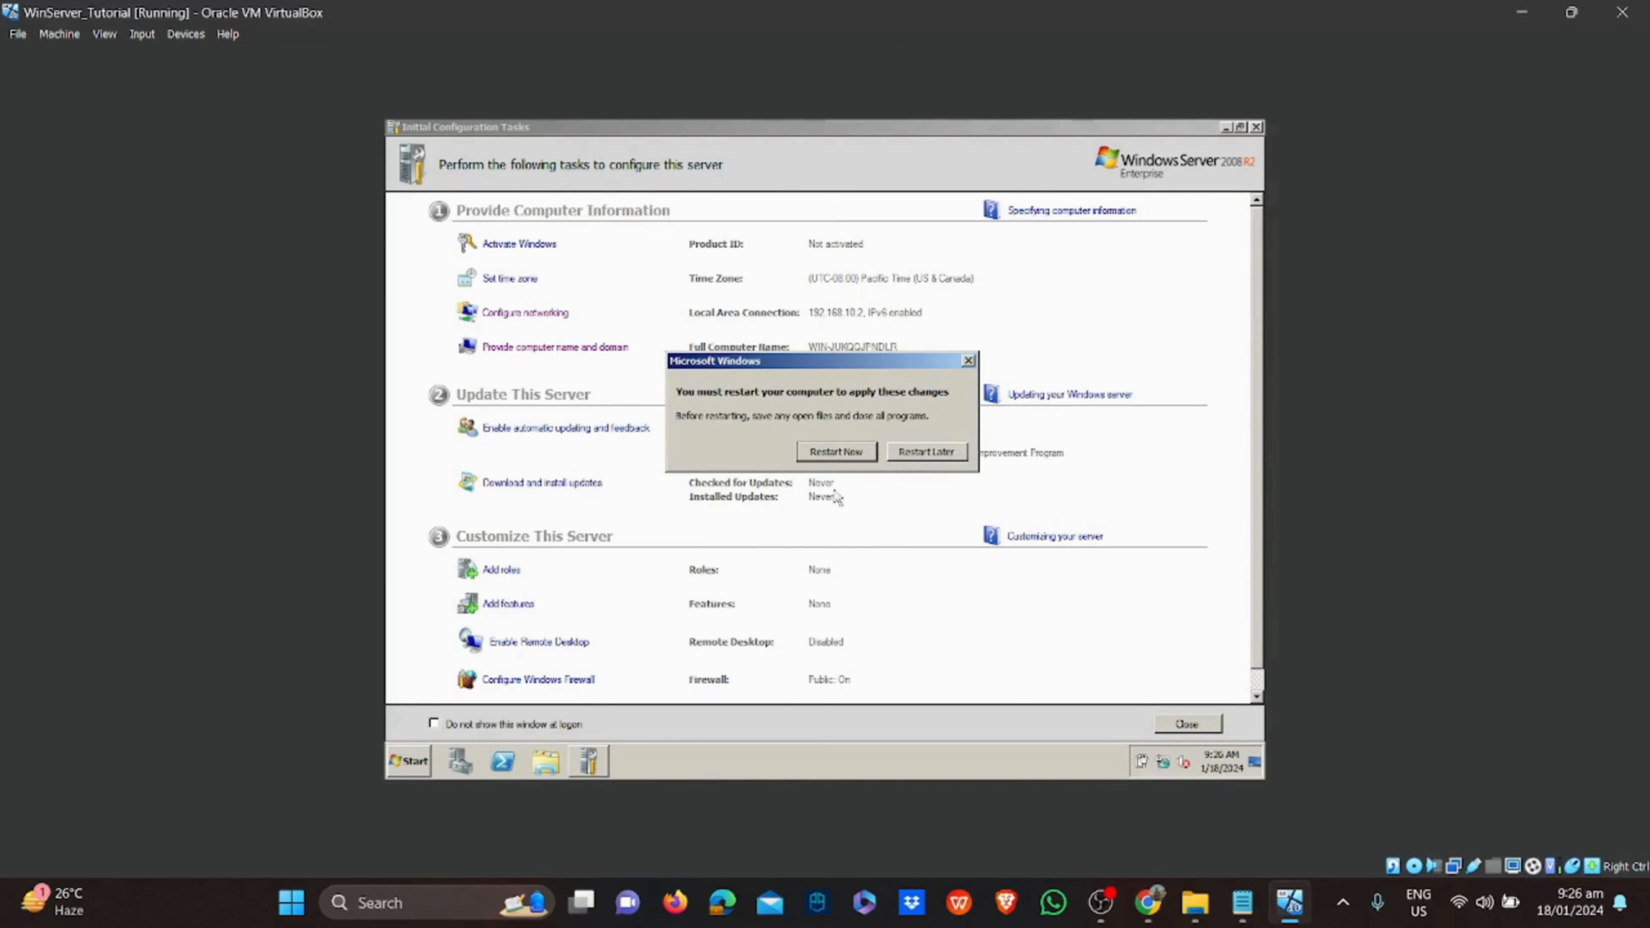
pyautogui.click(825, 454)
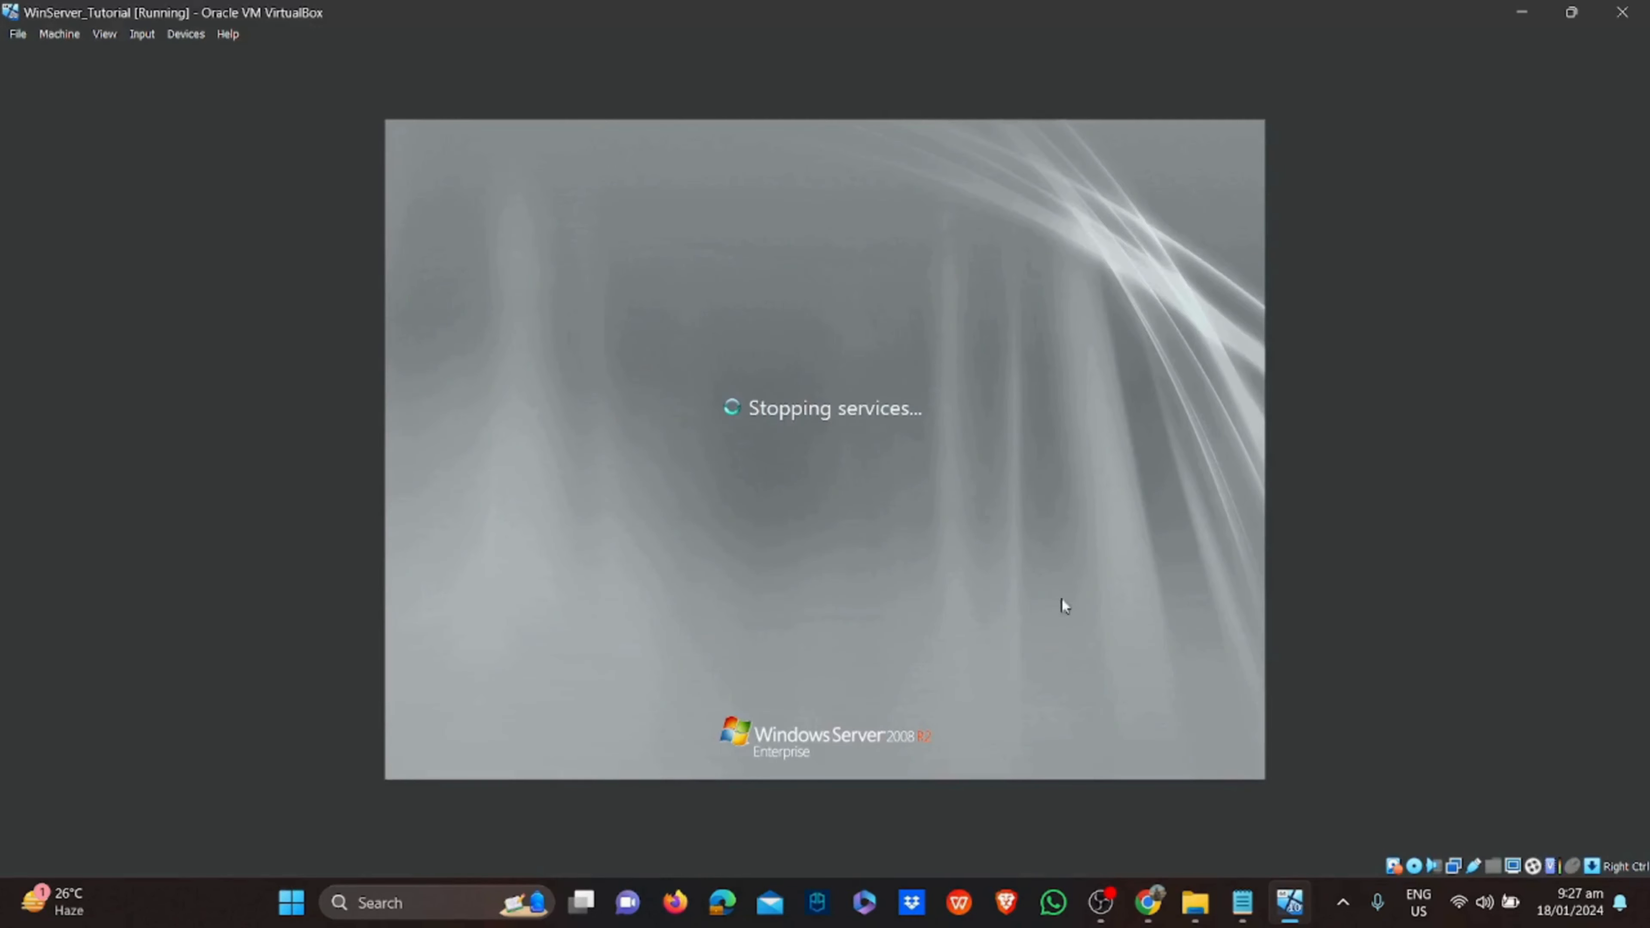
pyautogui.click(1242, 902)
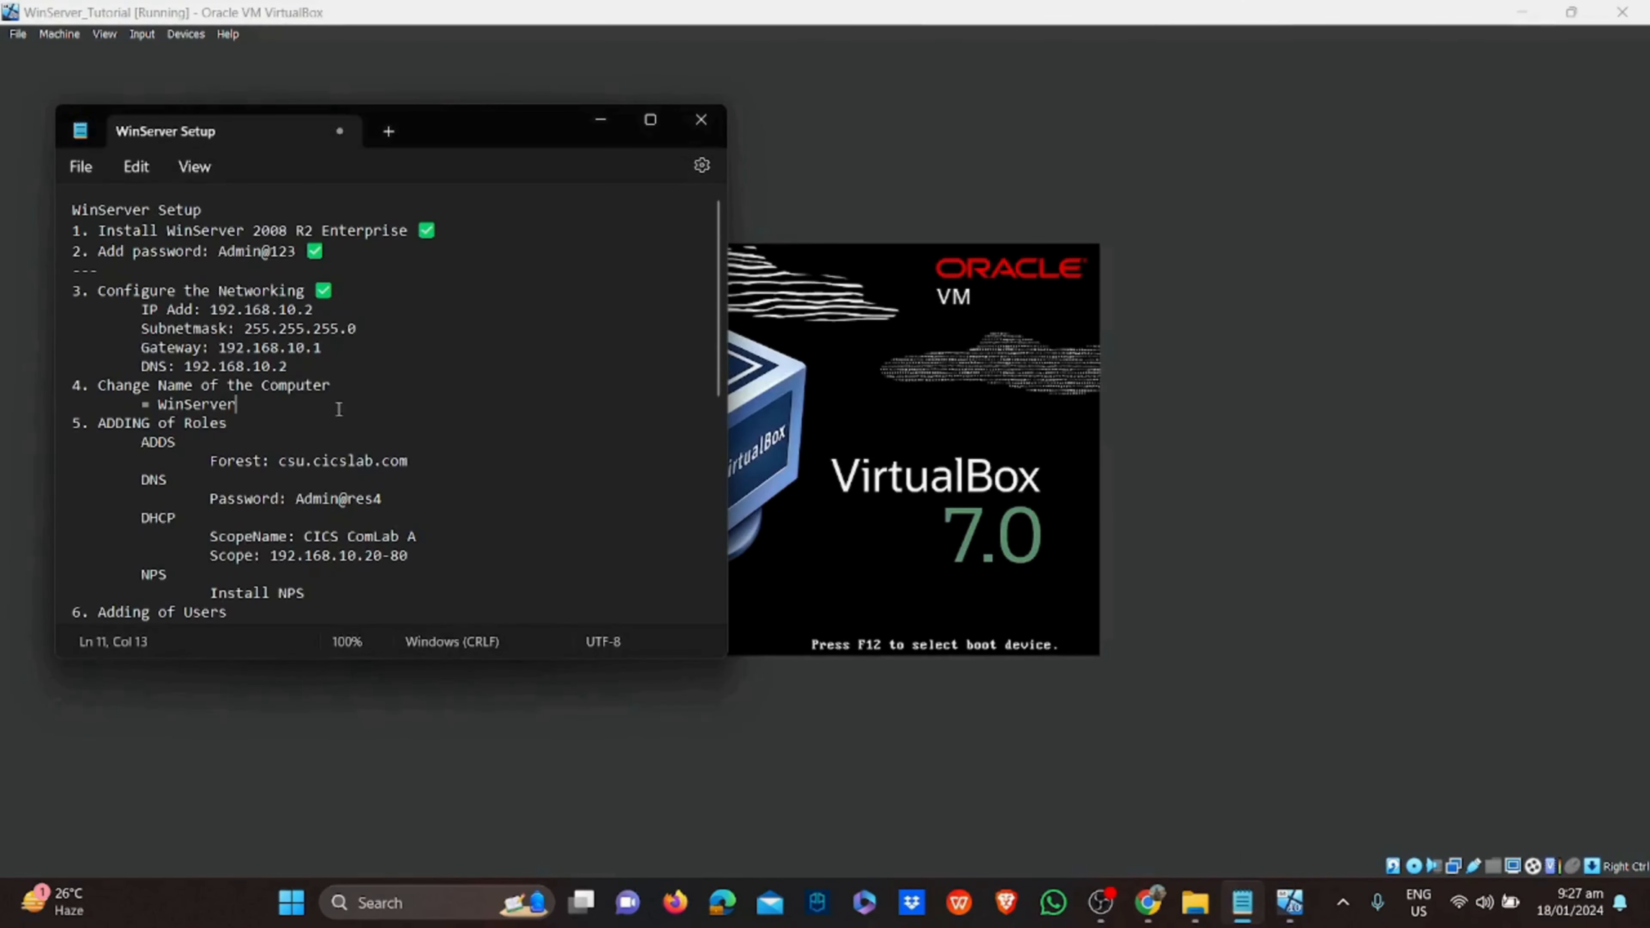
# Add a ✅ after '4. Change Name of the Computer' in Notepad
pyautogui.click(348, 387)
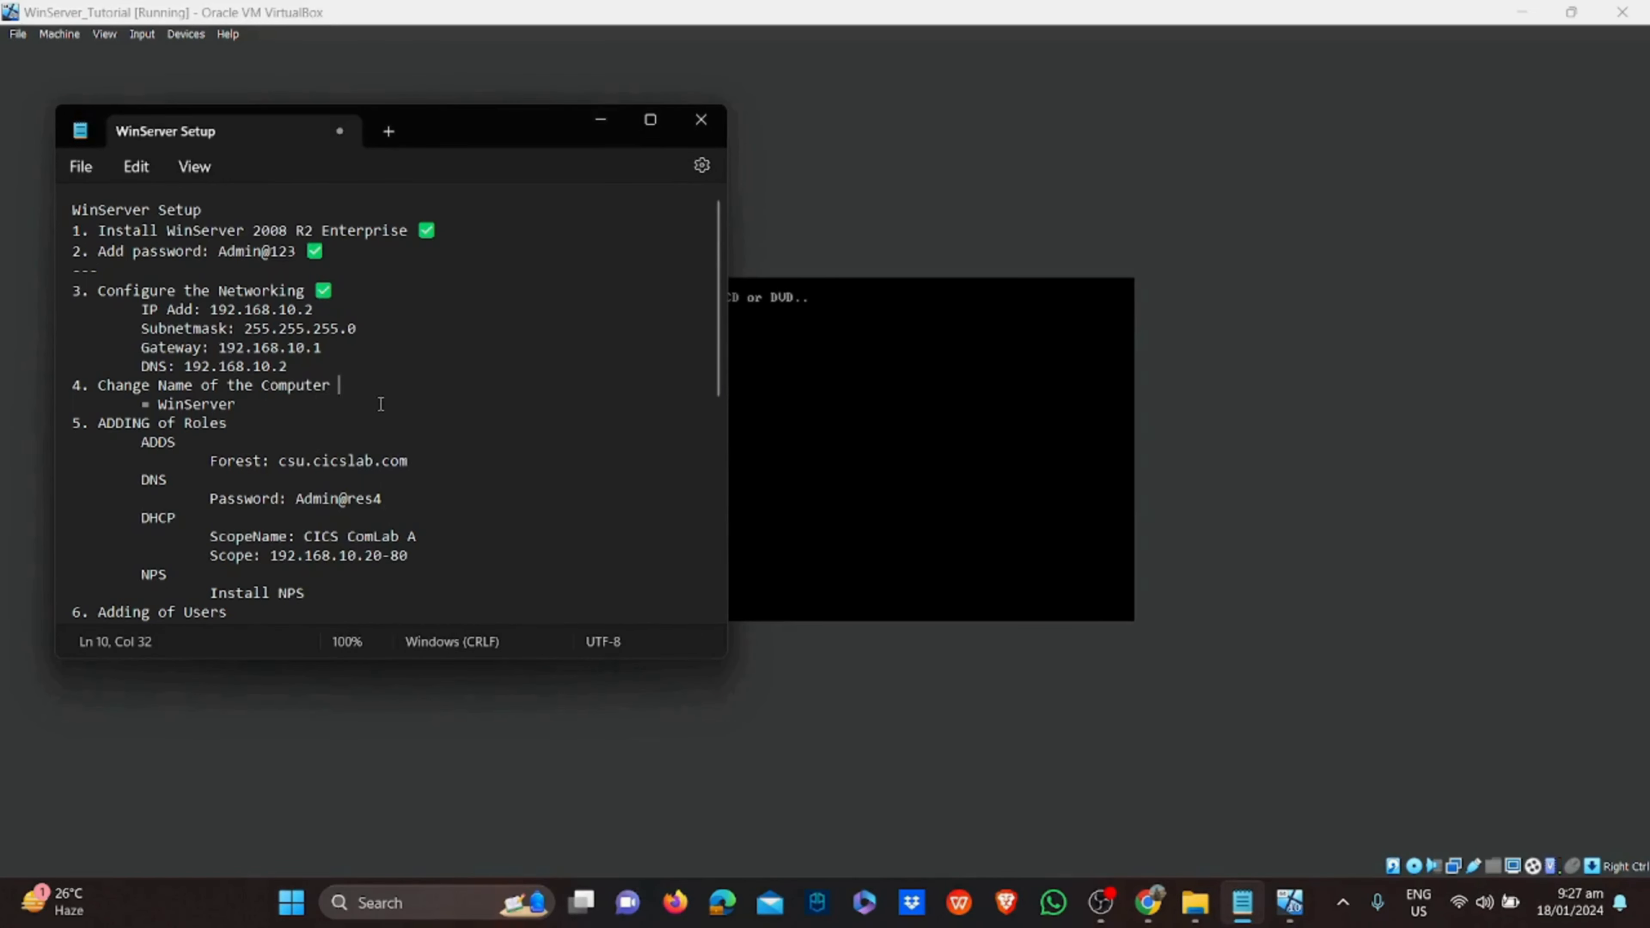
pyautogui.press('super+period')
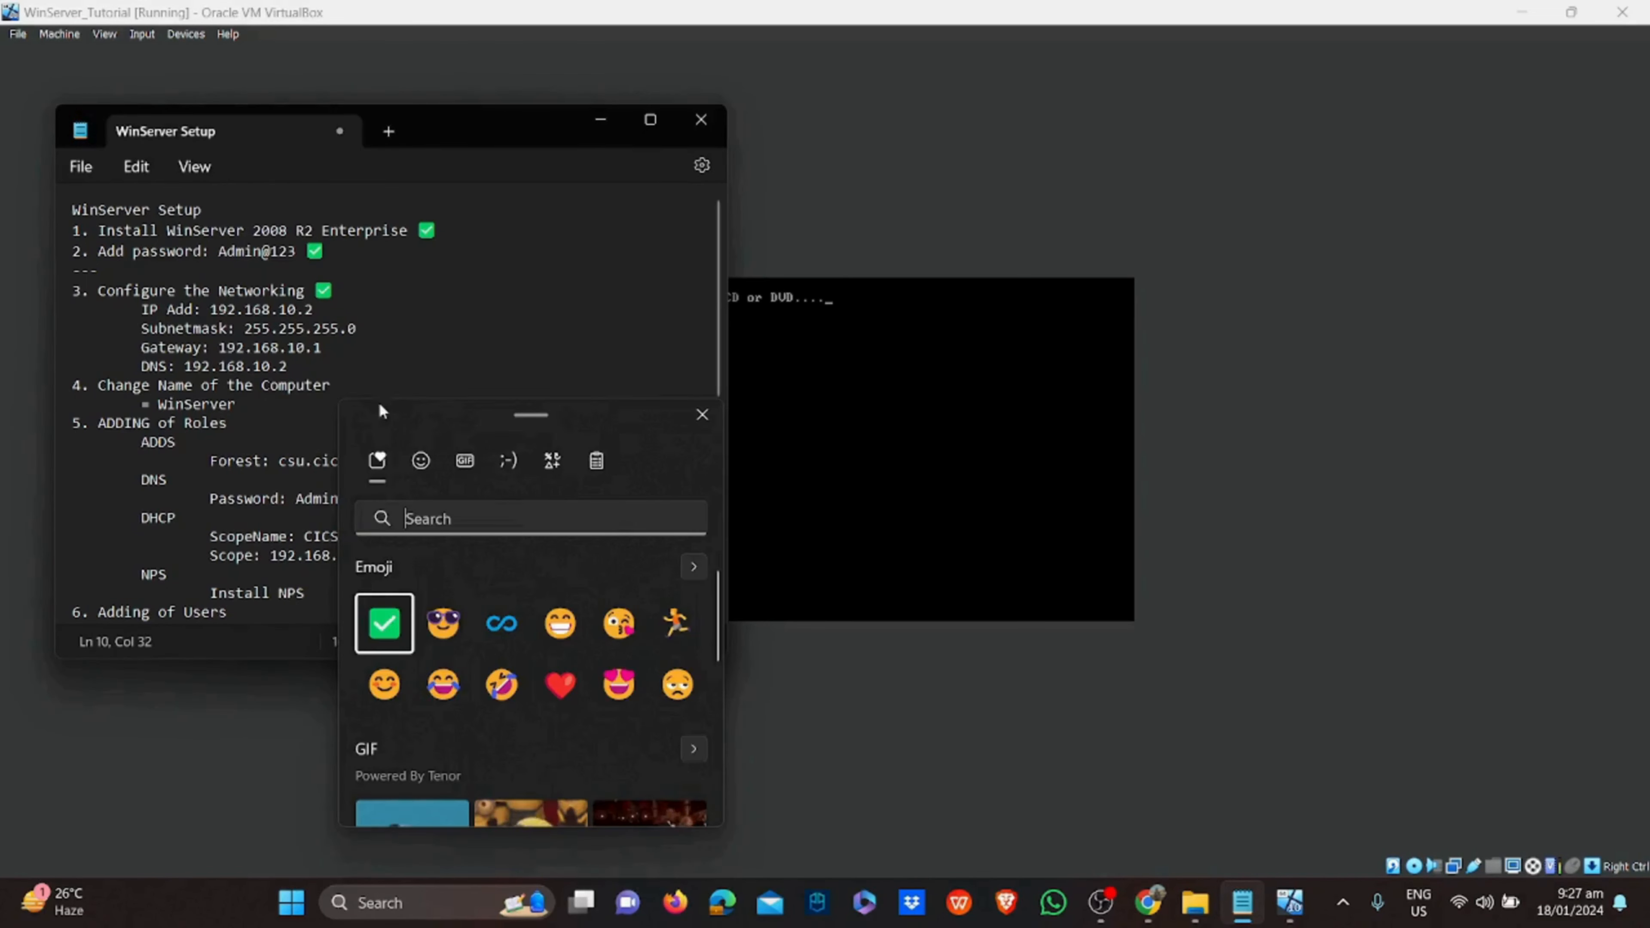
pyautogui.click(384, 624)
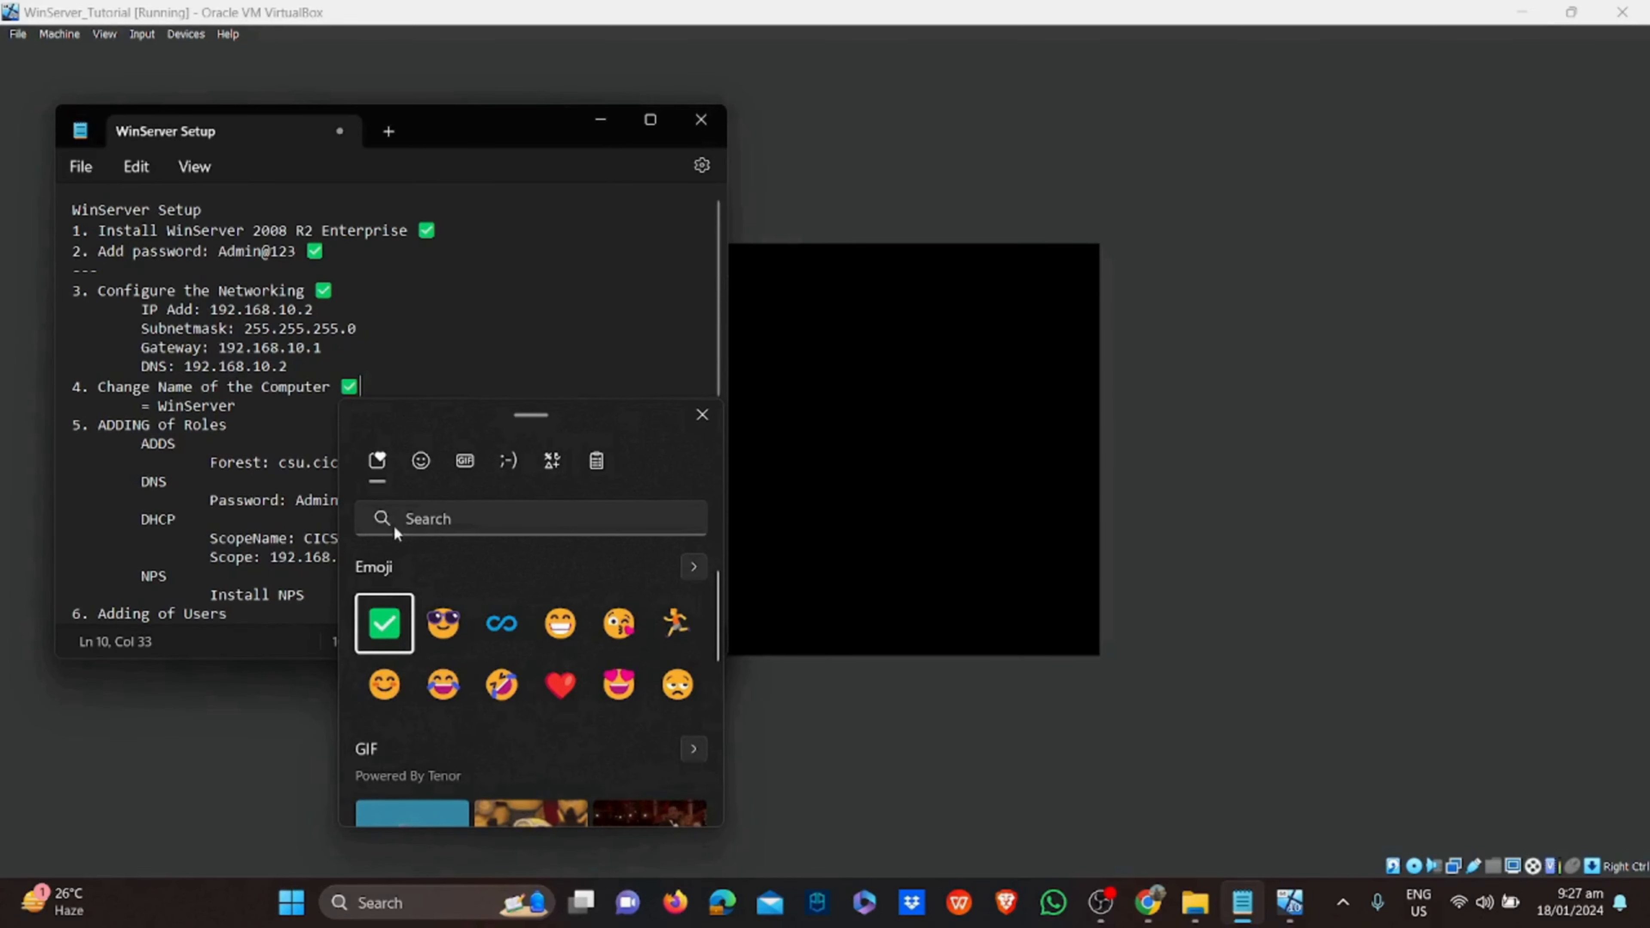
pyautogui.click(424, 328)
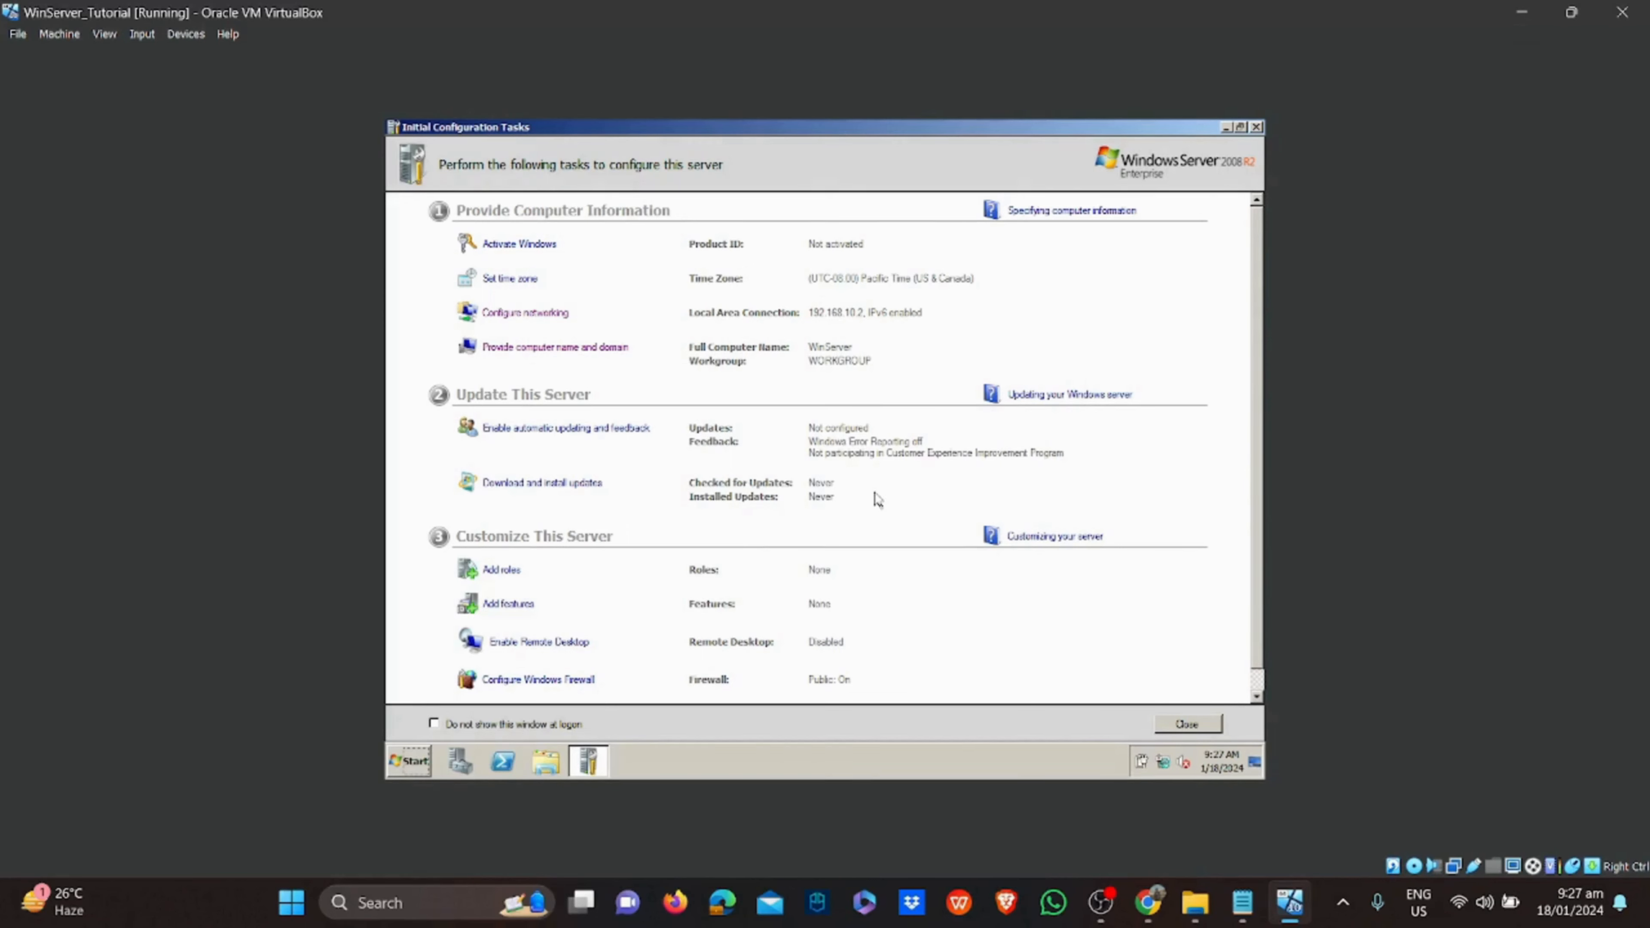
# Check the connection's IPv4 address and DNS details, then close all network windows
pyautogui.rightClick(1165, 767)
pyautogui.click(1167, 754)
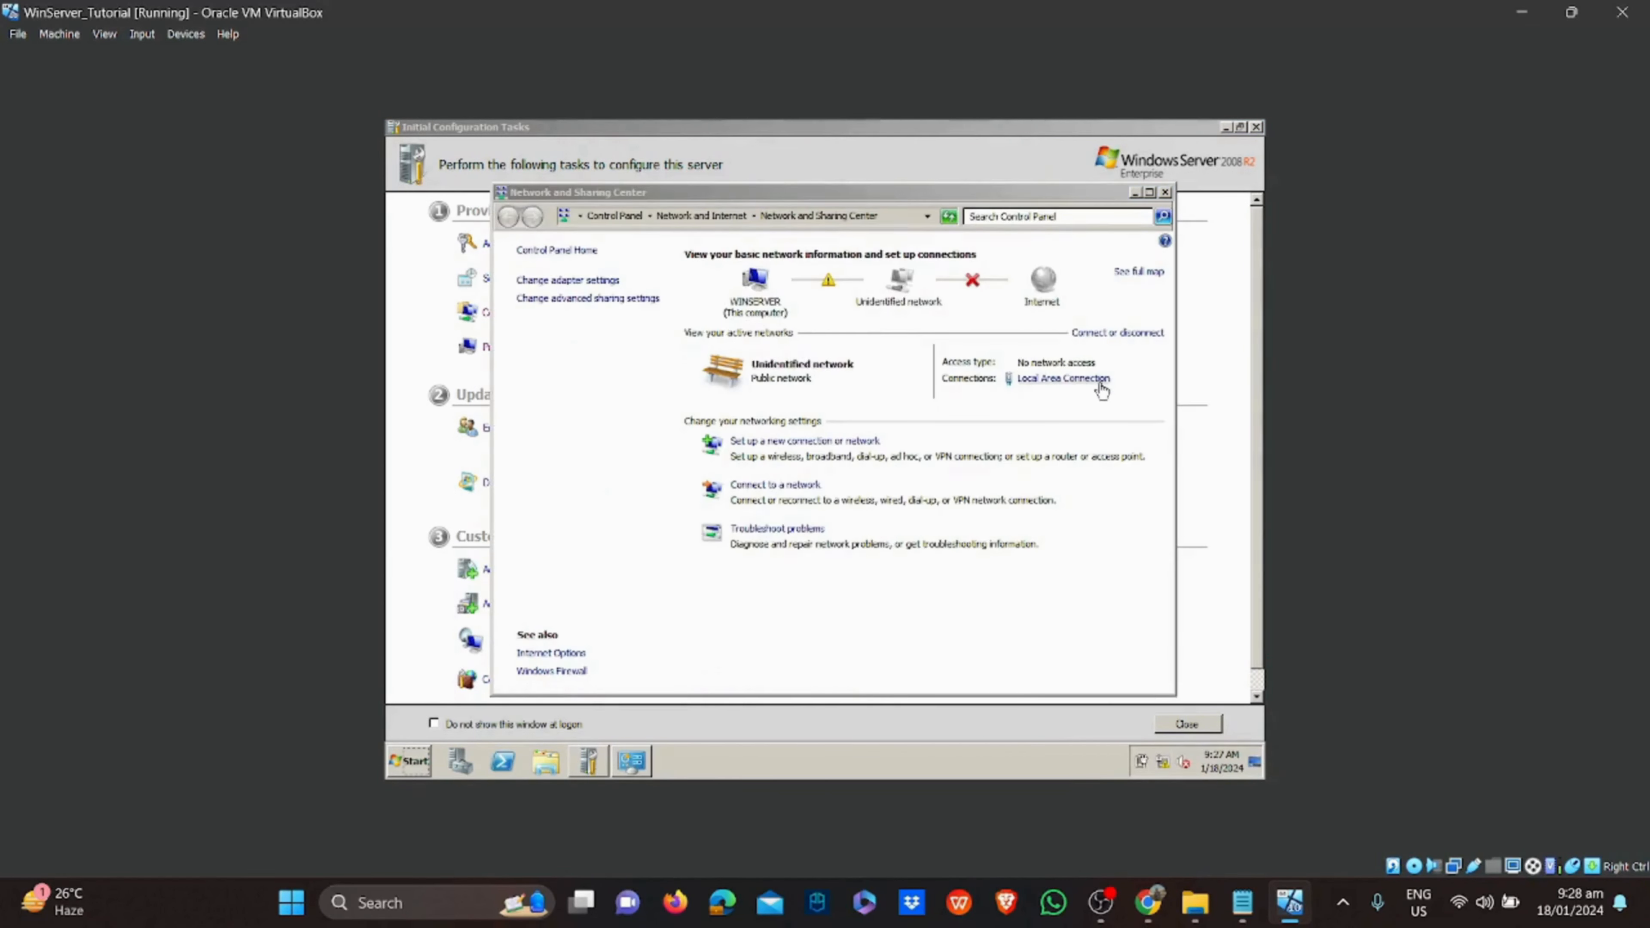
pyautogui.click(1078, 379)
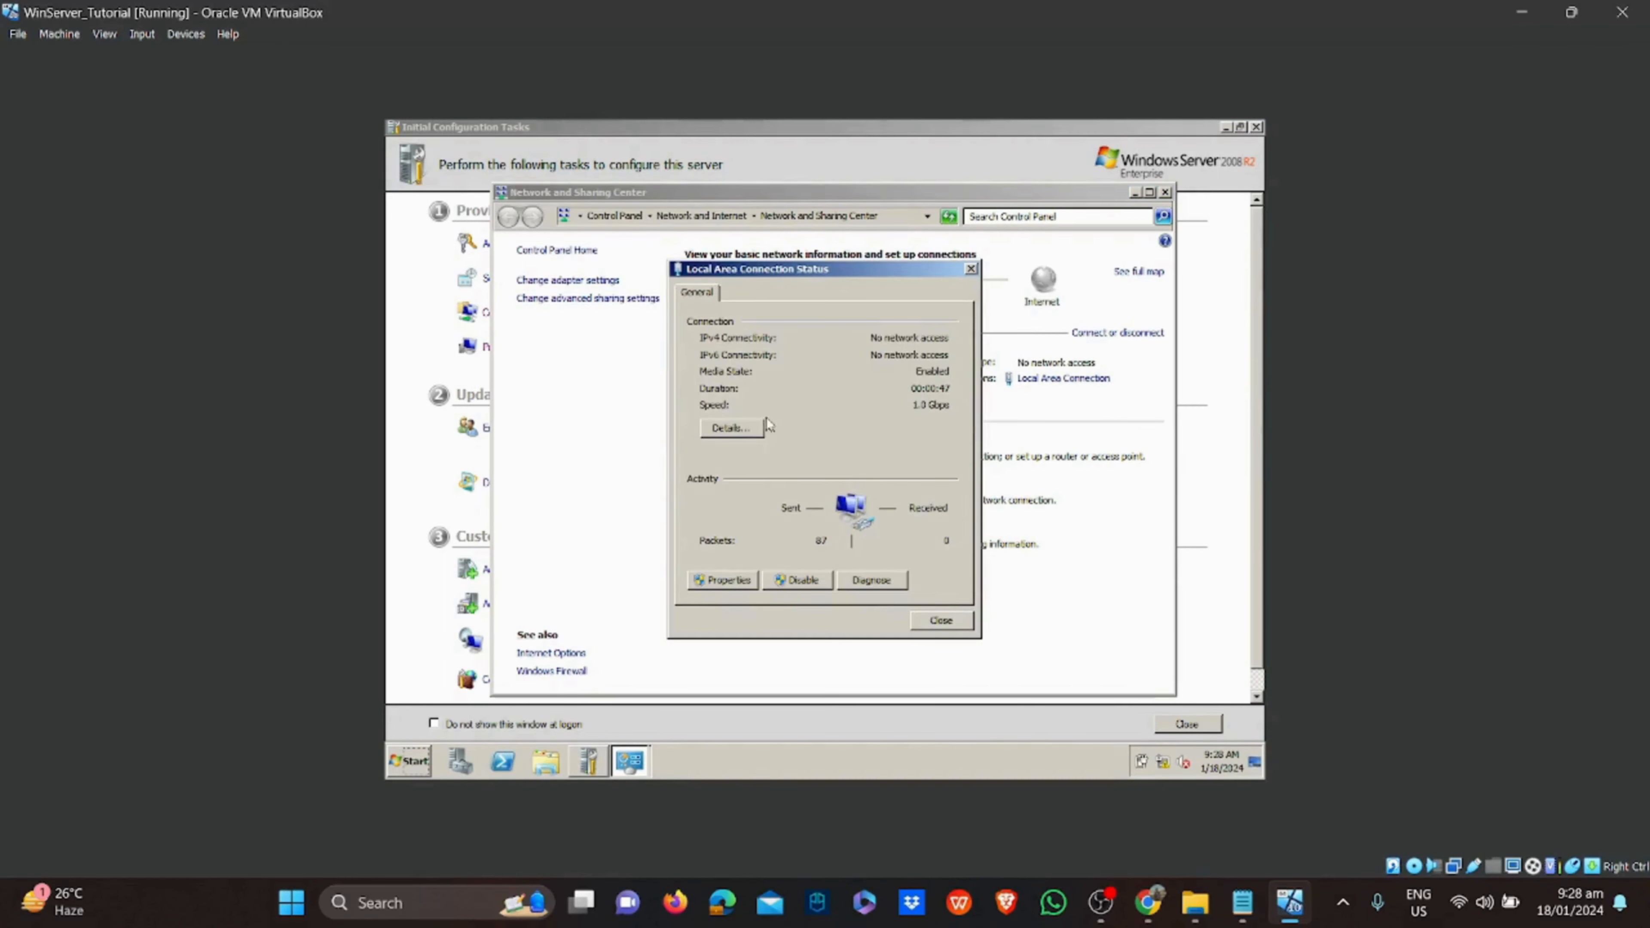
pyautogui.click(732, 428)
pyautogui.click(856, 447)
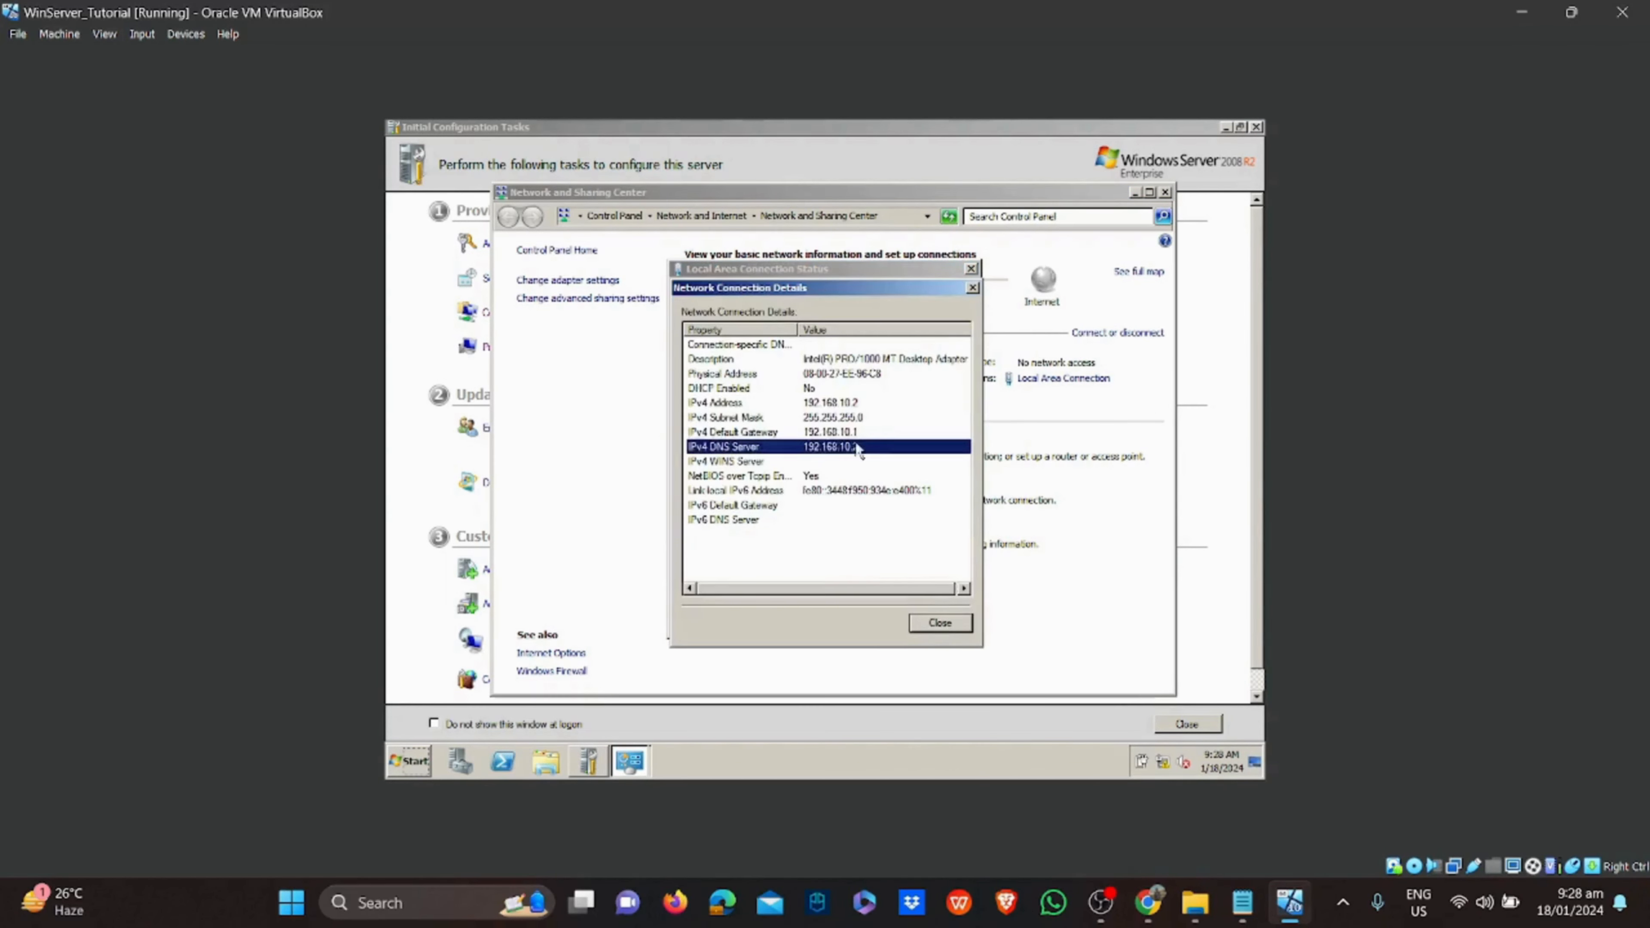
pyautogui.click(836, 405)
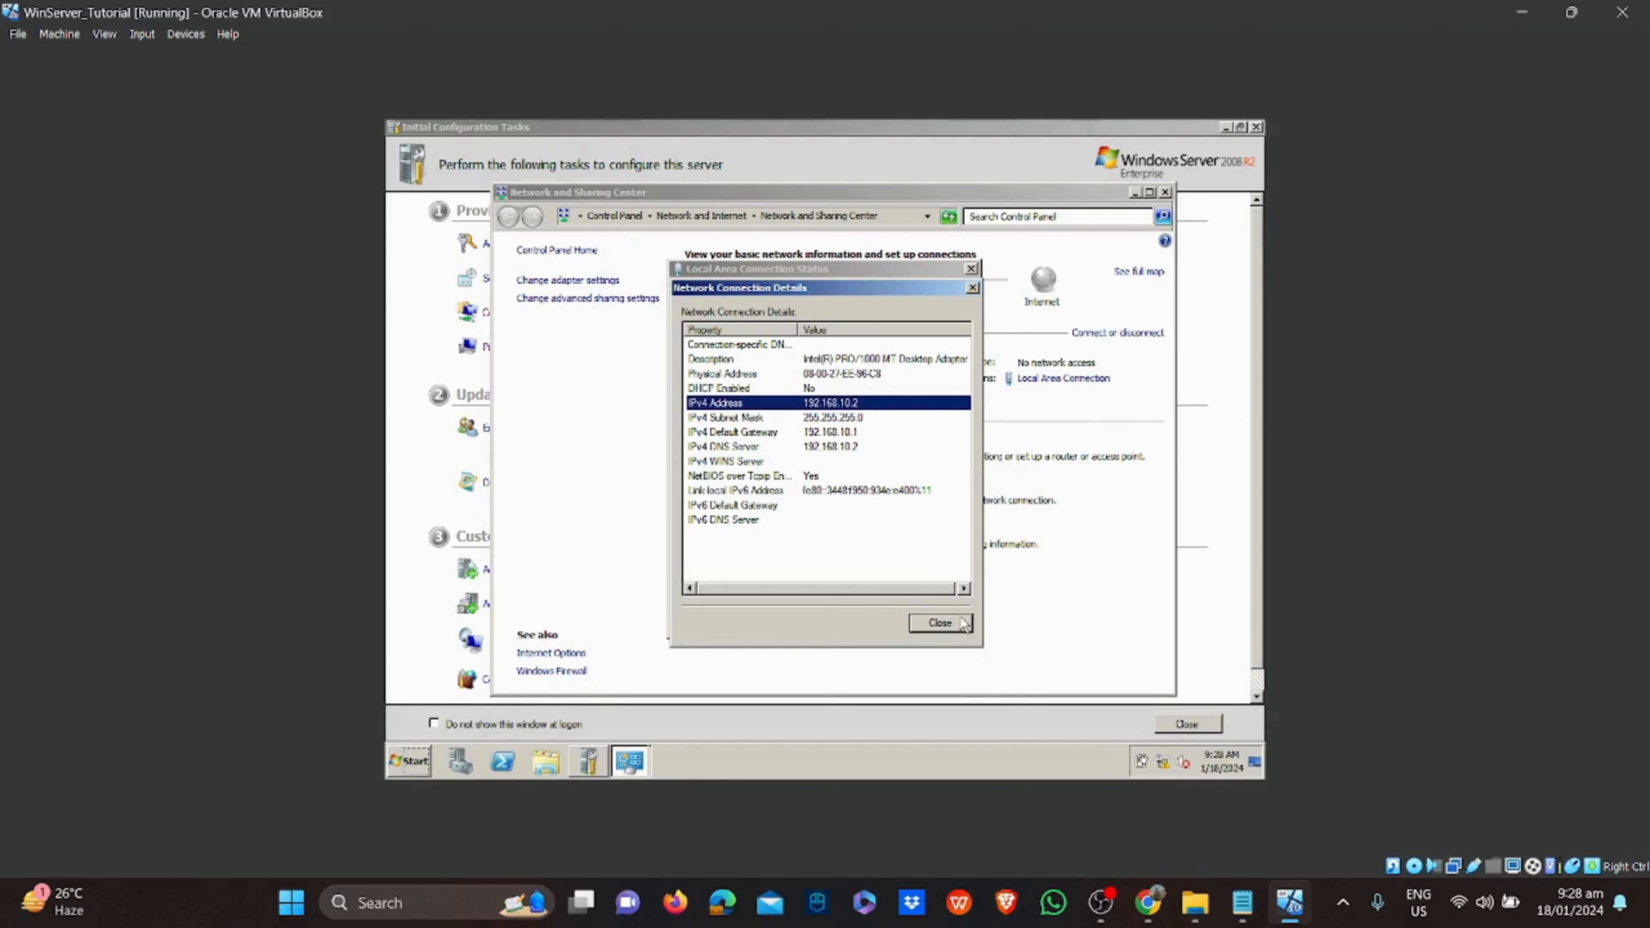
pyautogui.click(940, 621)
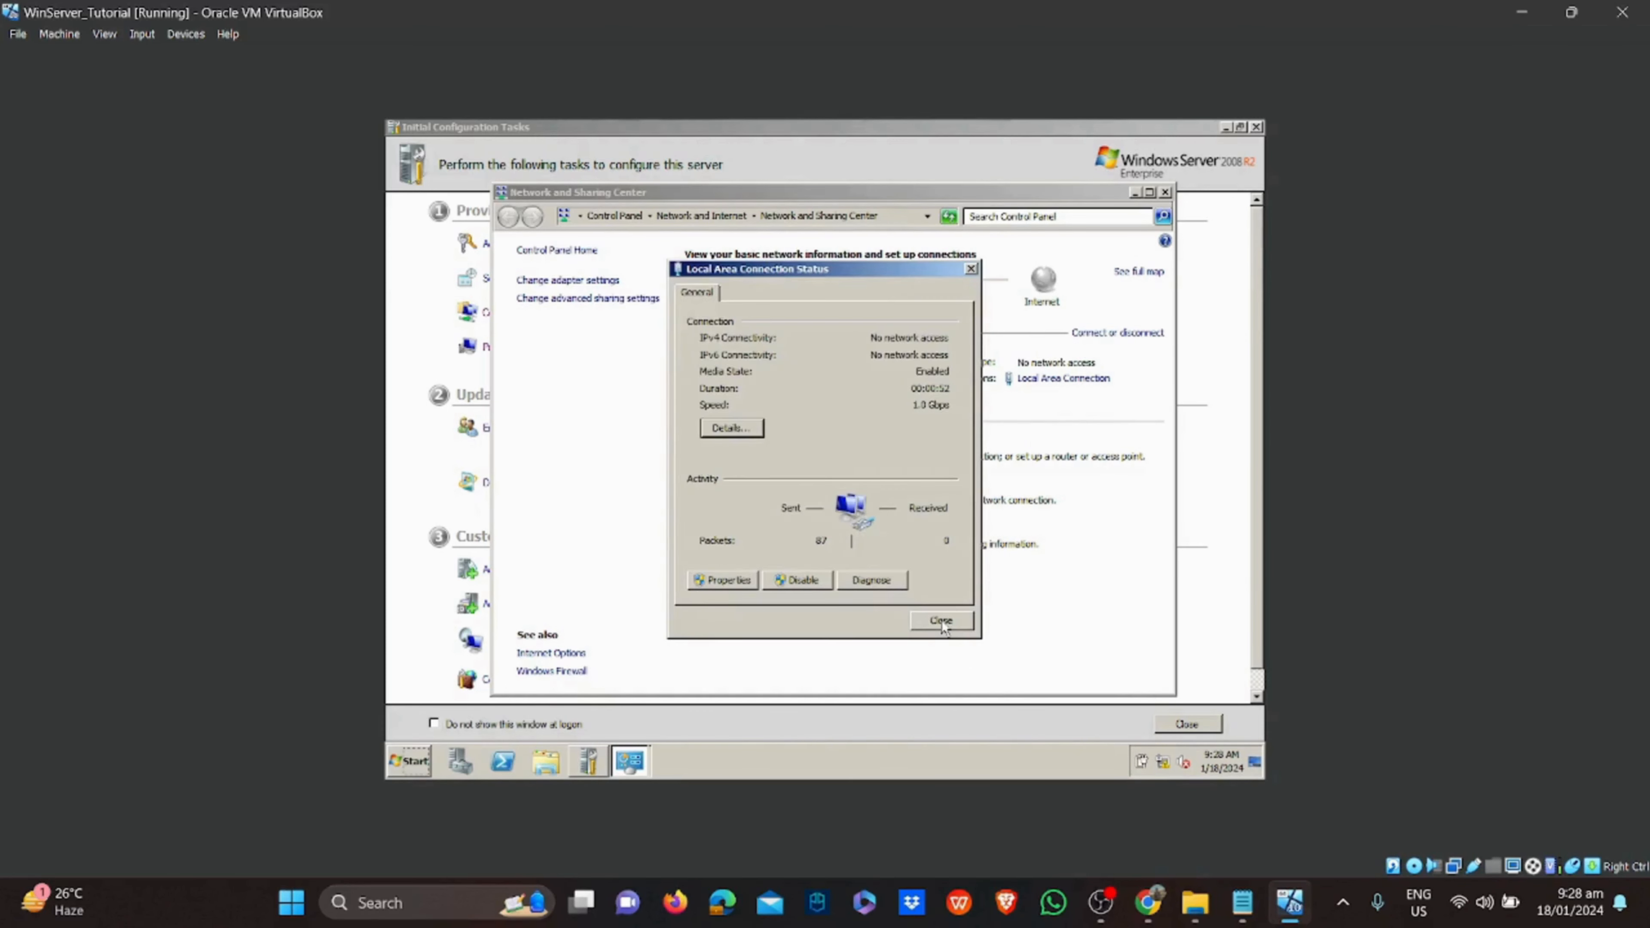
pyautogui.click(941, 621)
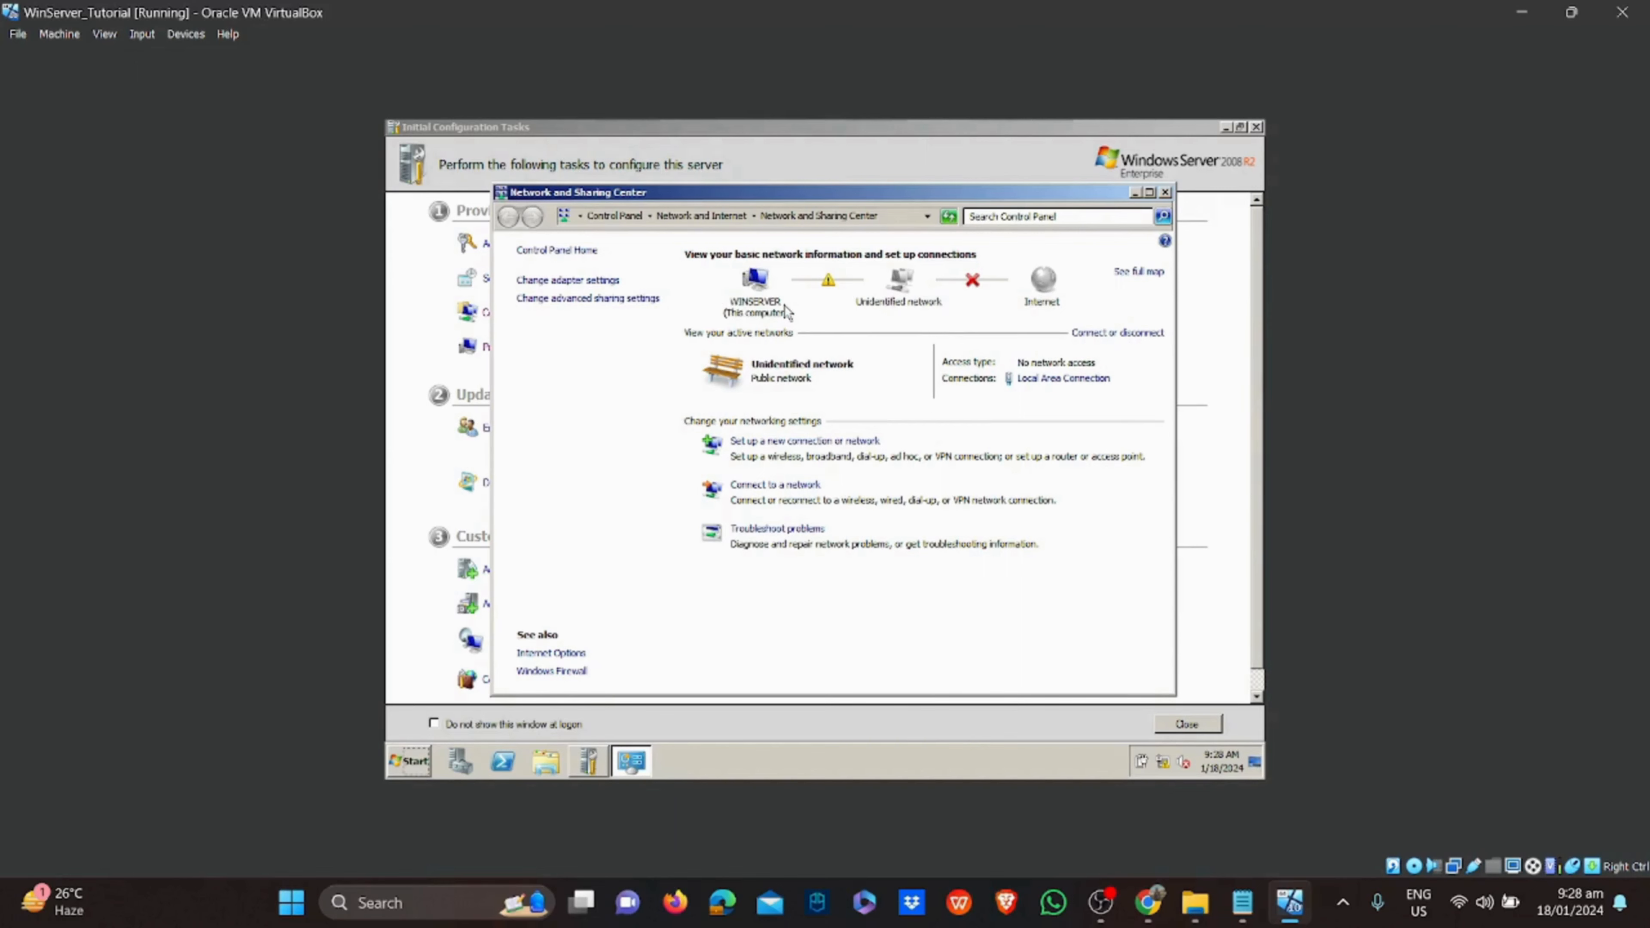
pyautogui.click(1165, 192)
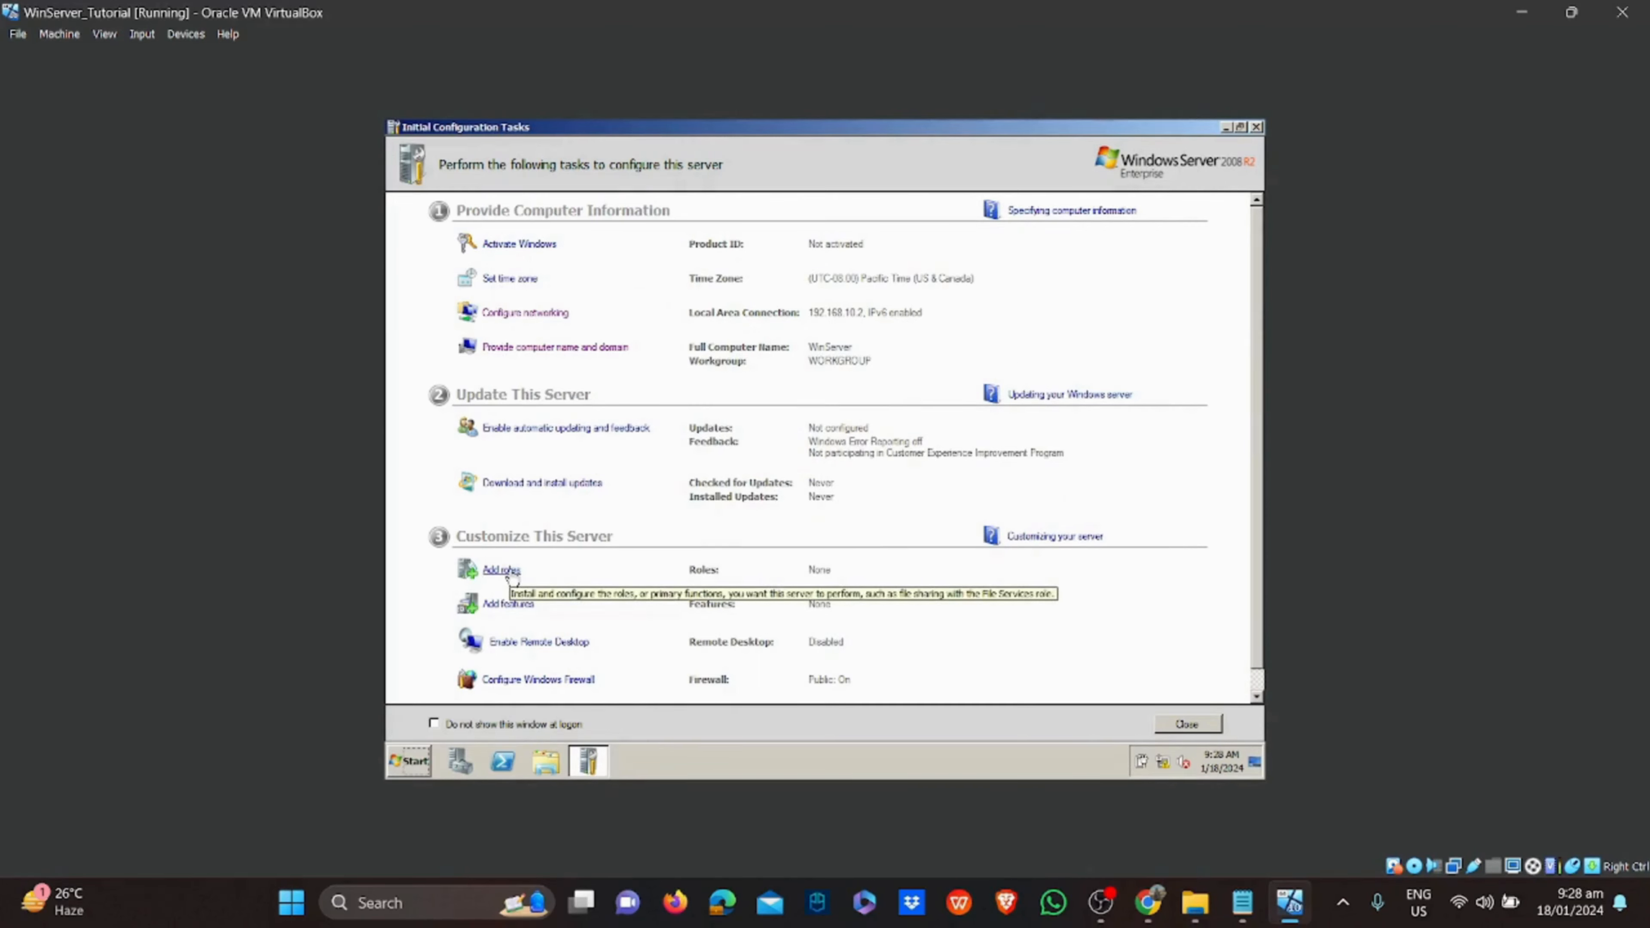
# Open Server Manager by searching 'server' in the guest Start menu
pyautogui.click(410, 762)
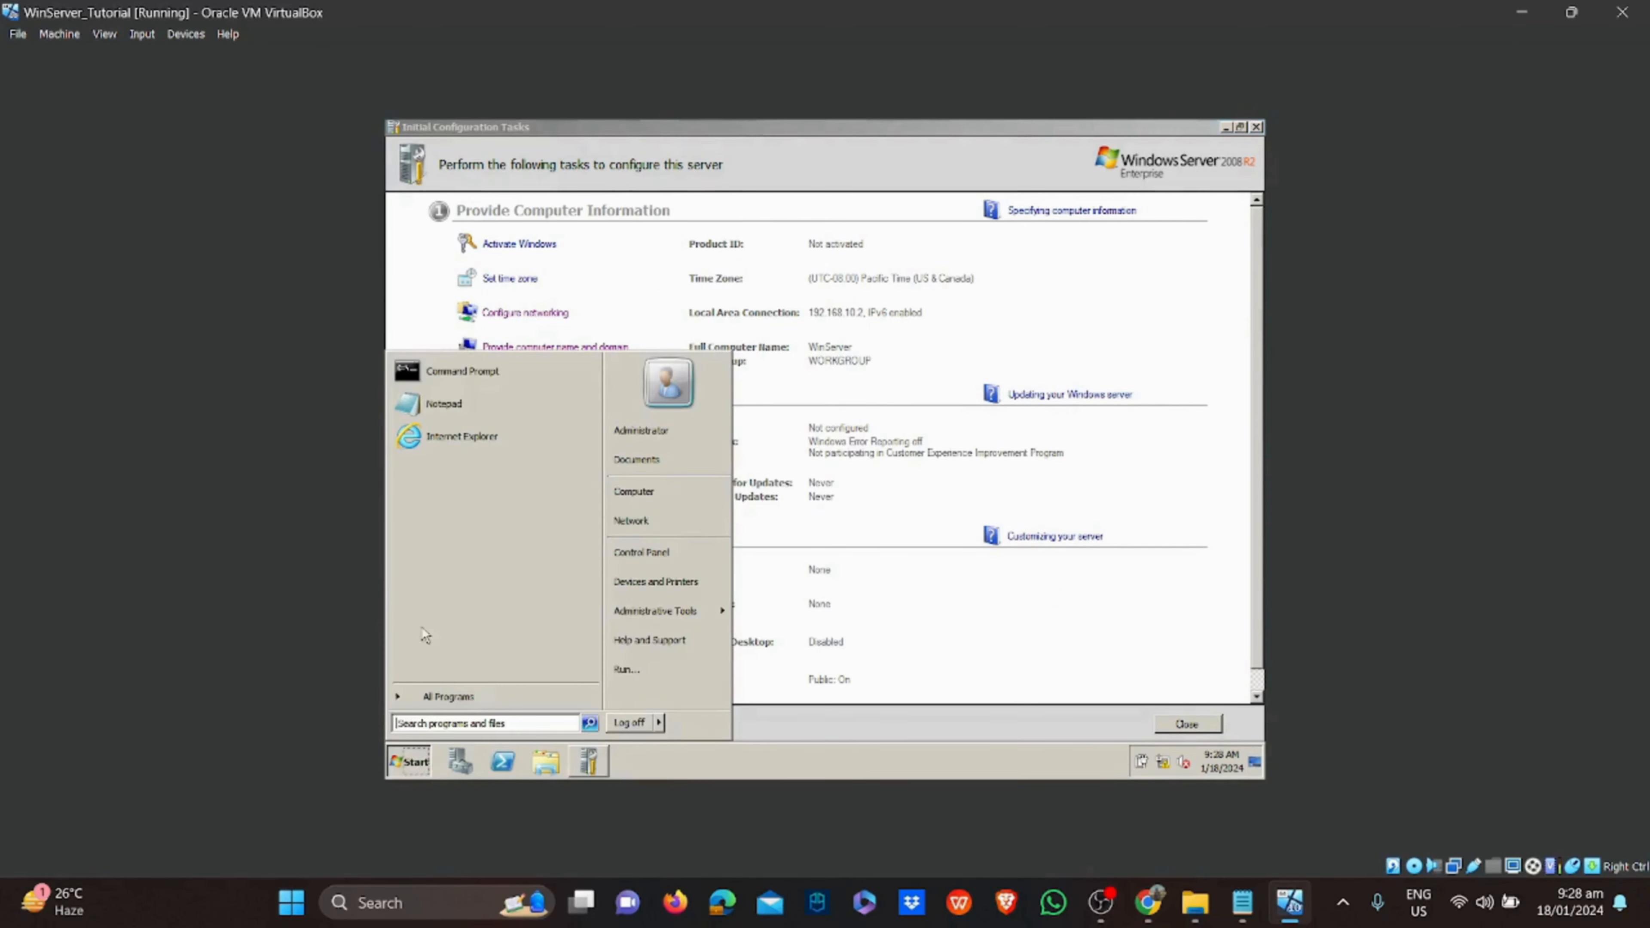
pyautogui.click(503, 722)
pyautogui.write('ser')
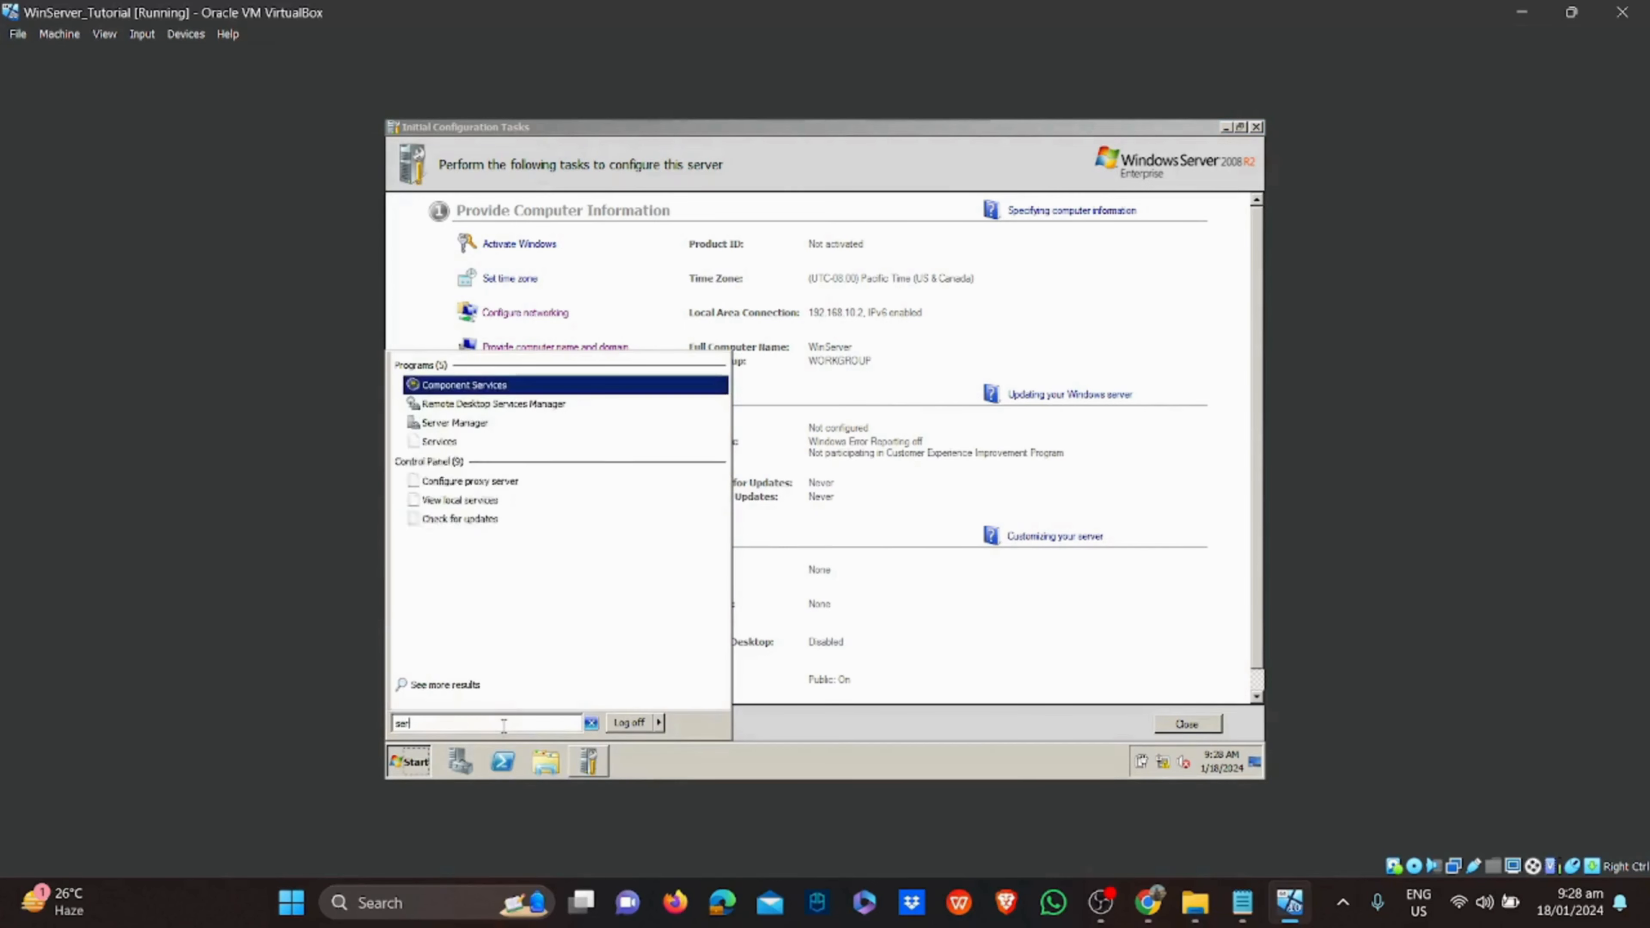
pyautogui.write('ver')
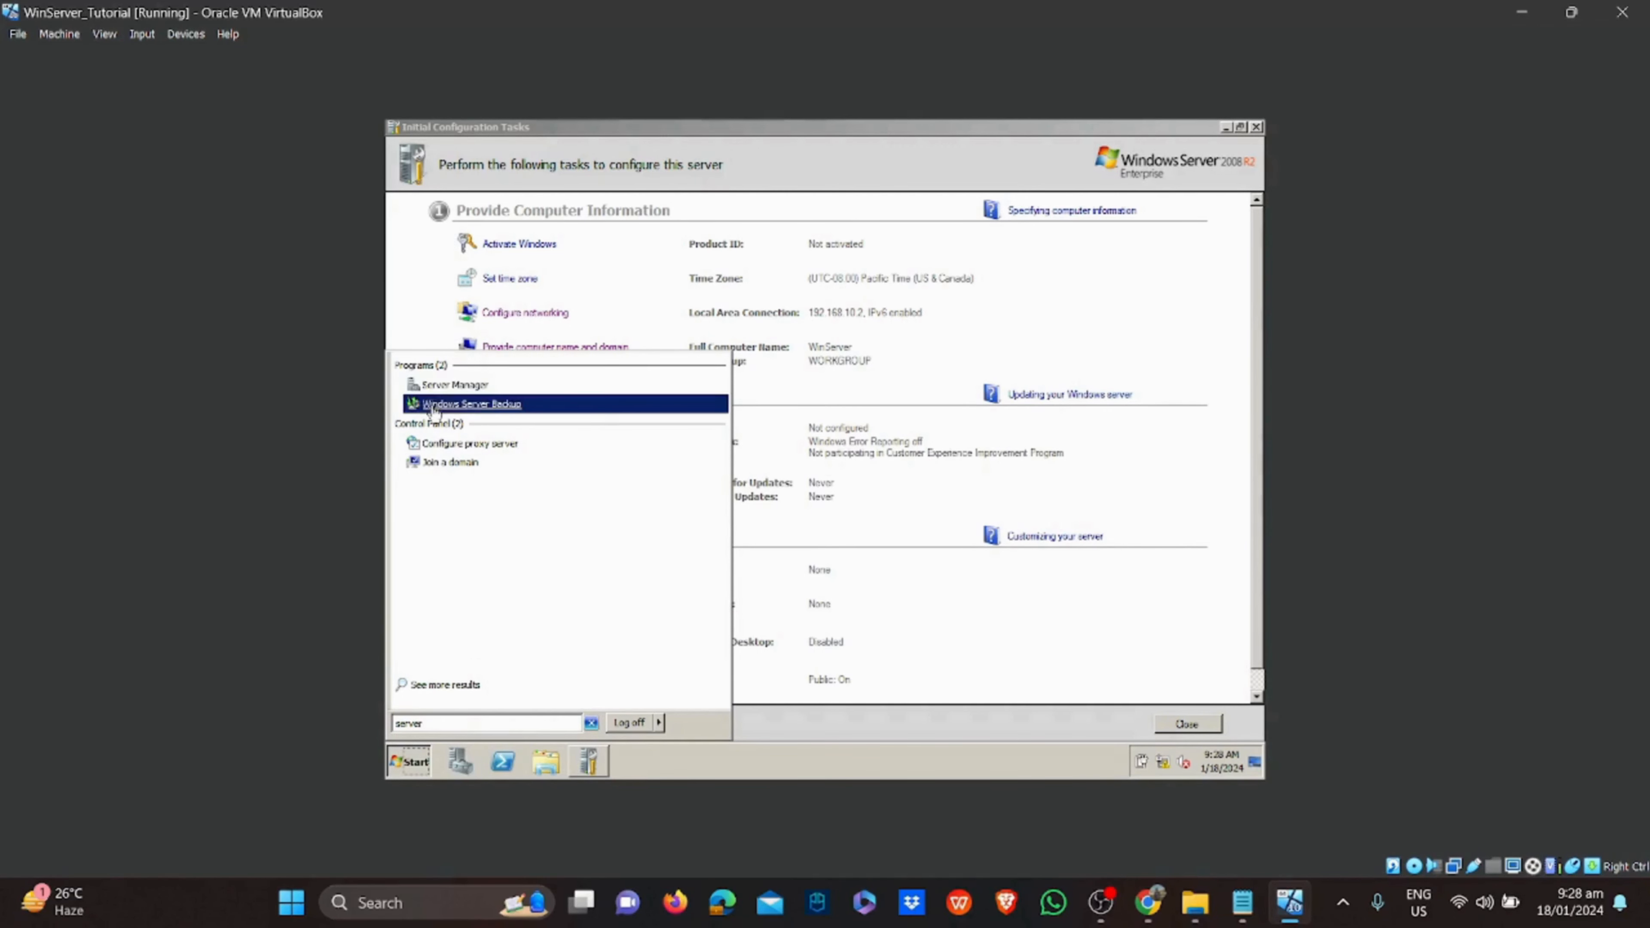
pyautogui.click(439, 389)
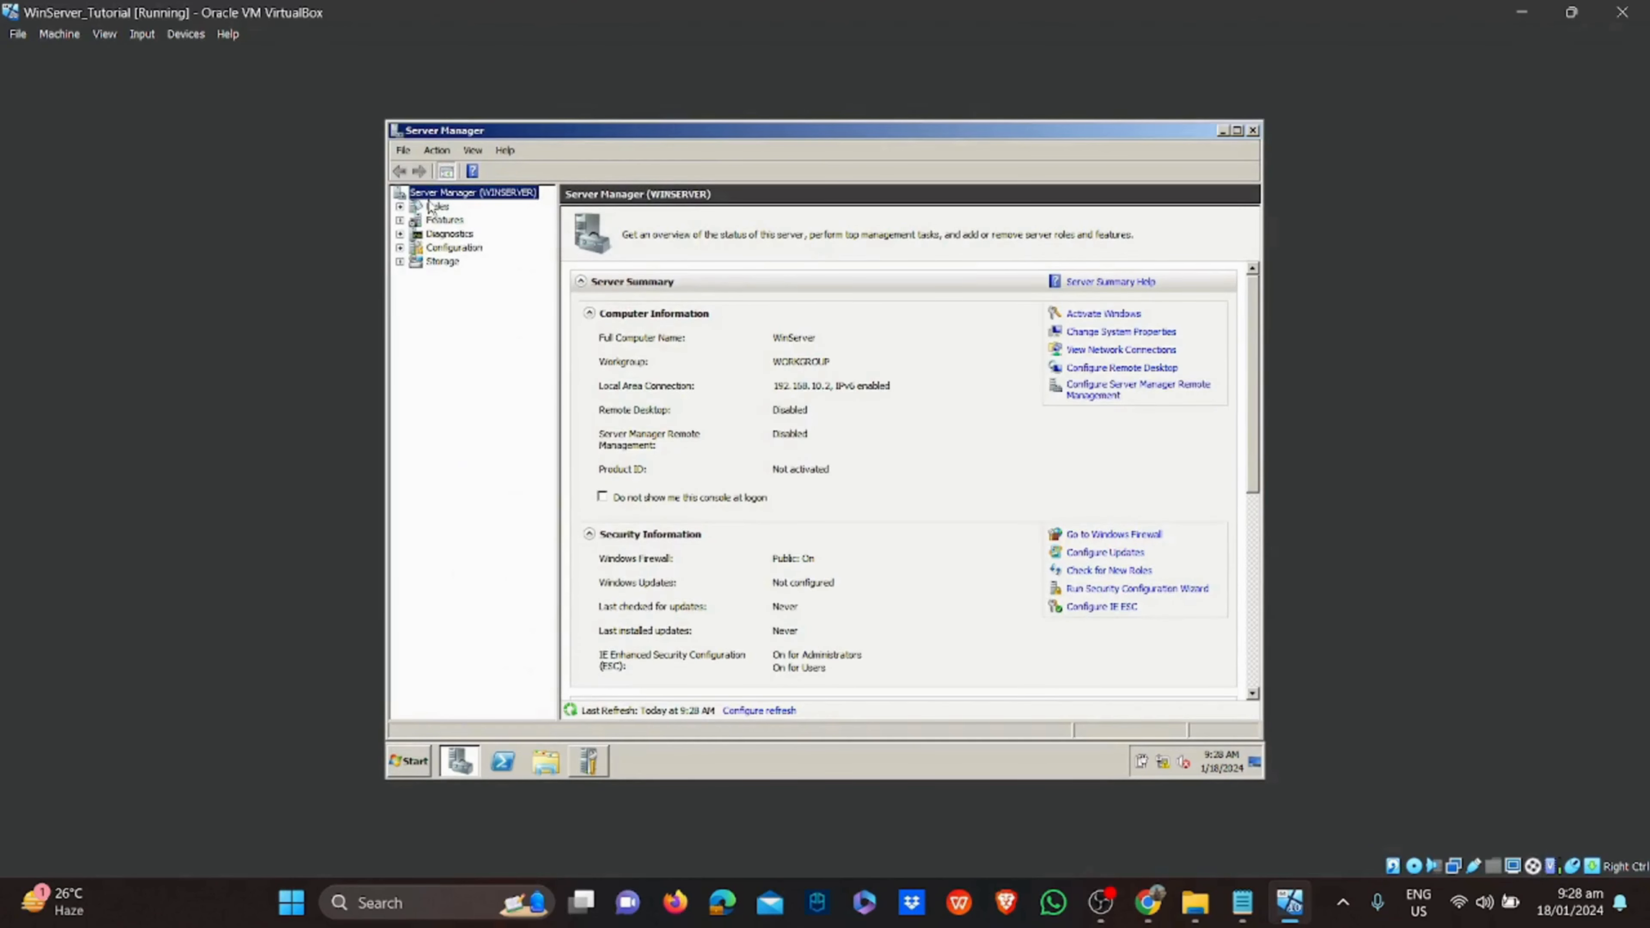
# Check the Roles summary showing 0 of 17 installed, then return to Initial Configuration Tasks
pyautogui.click(436, 206)
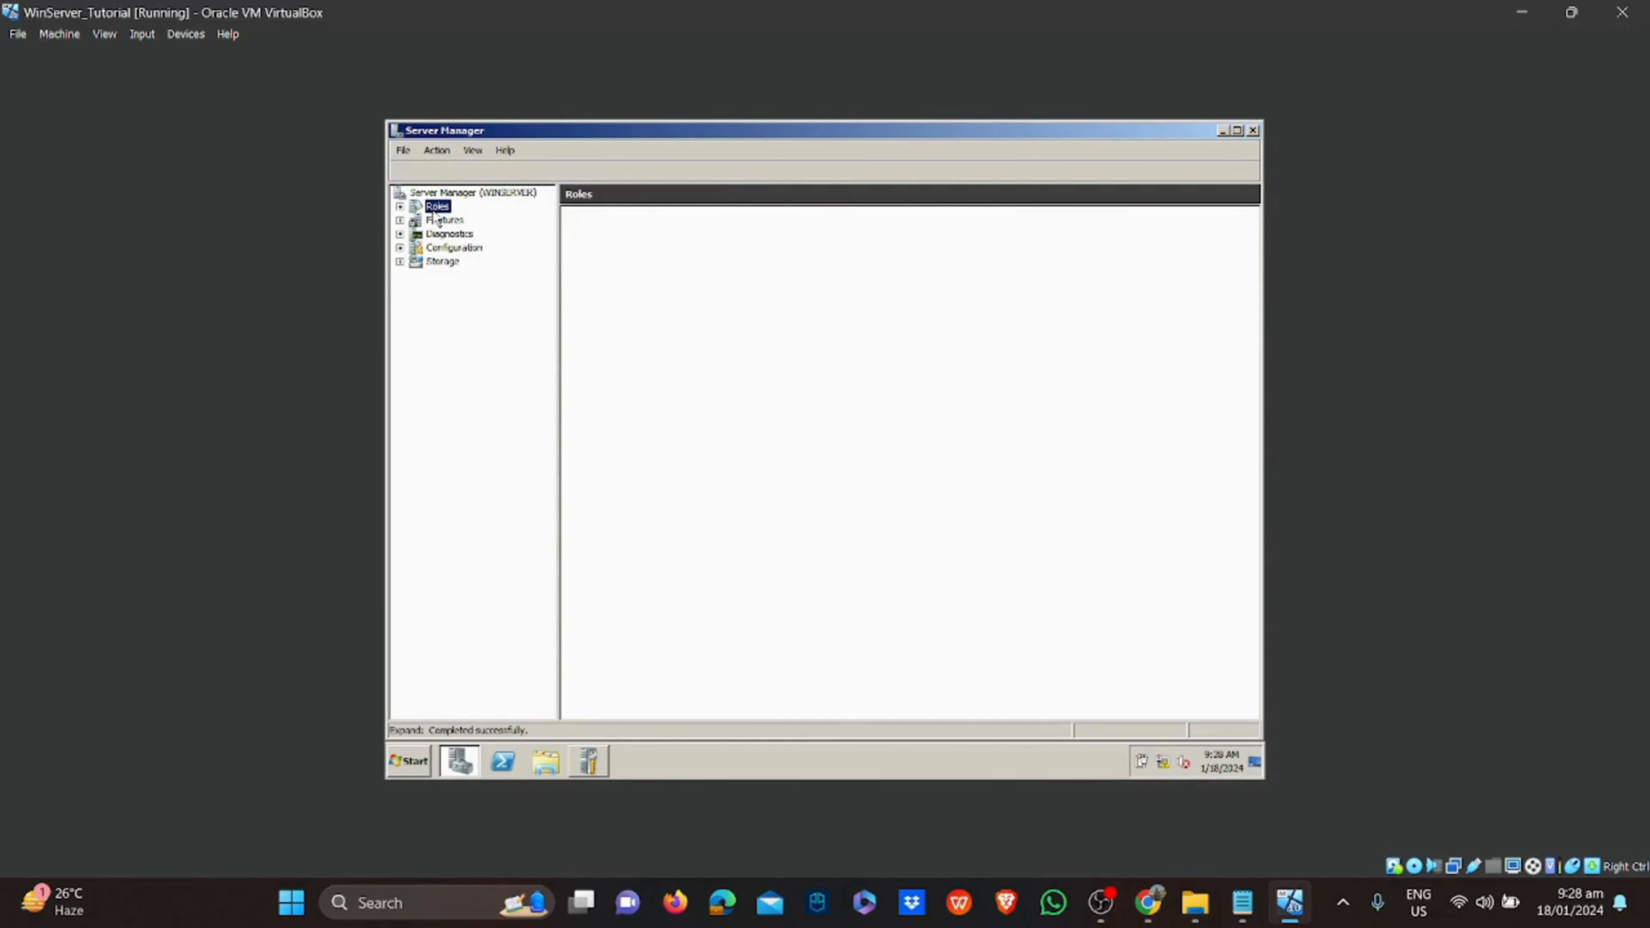
pyautogui.click(400, 206)
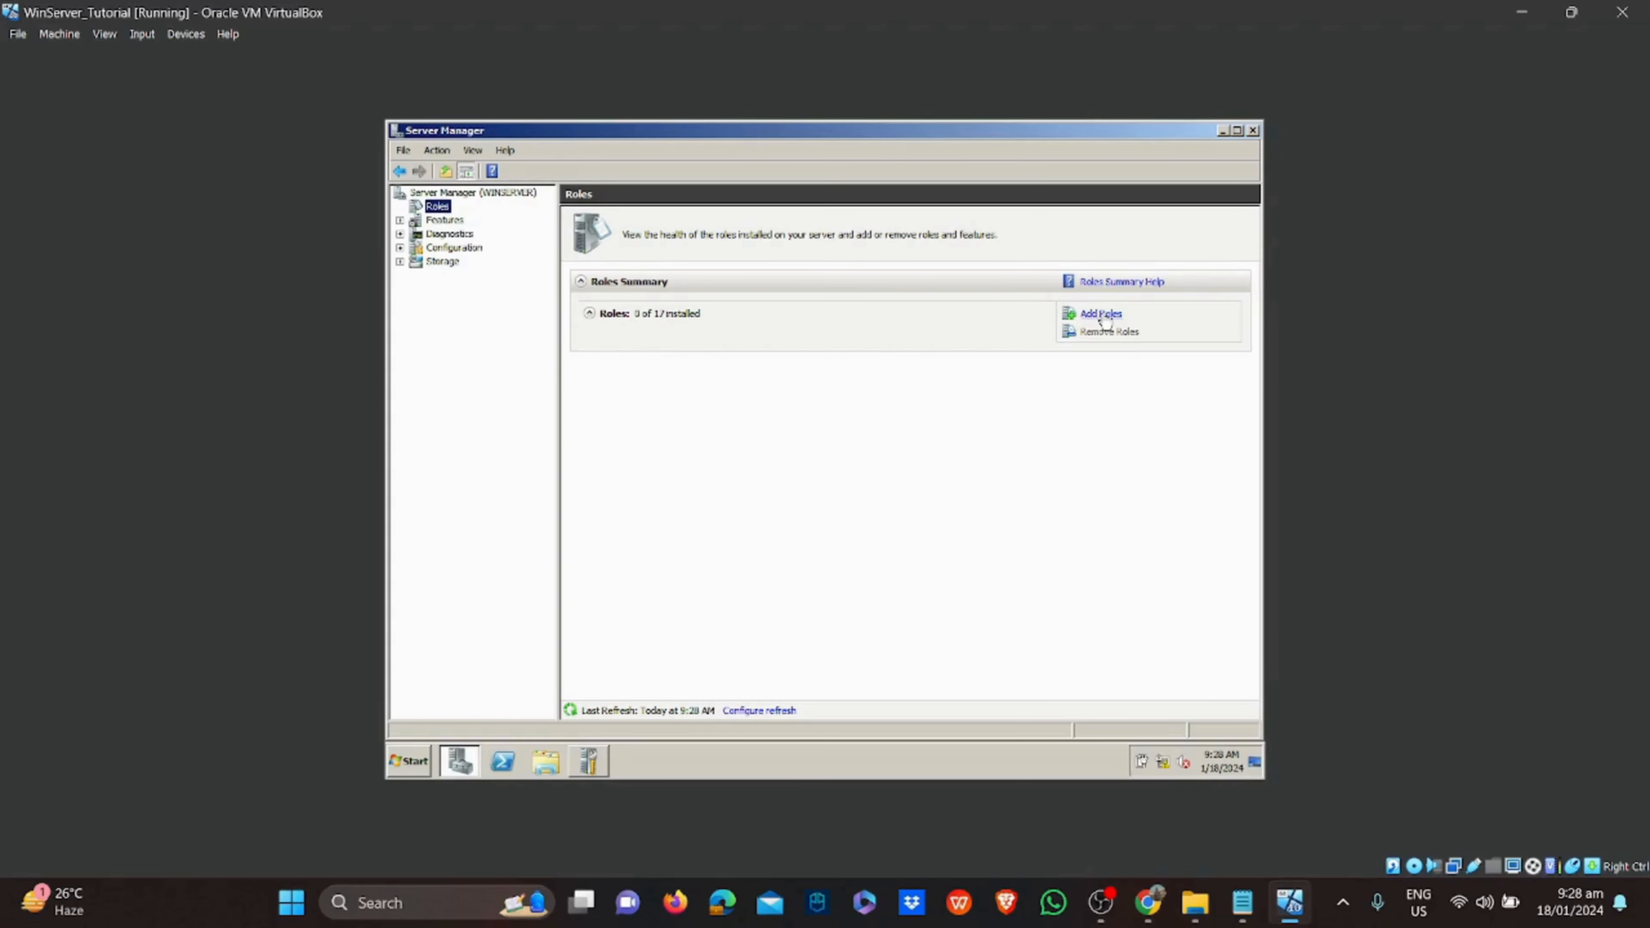
pyautogui.click(587, 762)
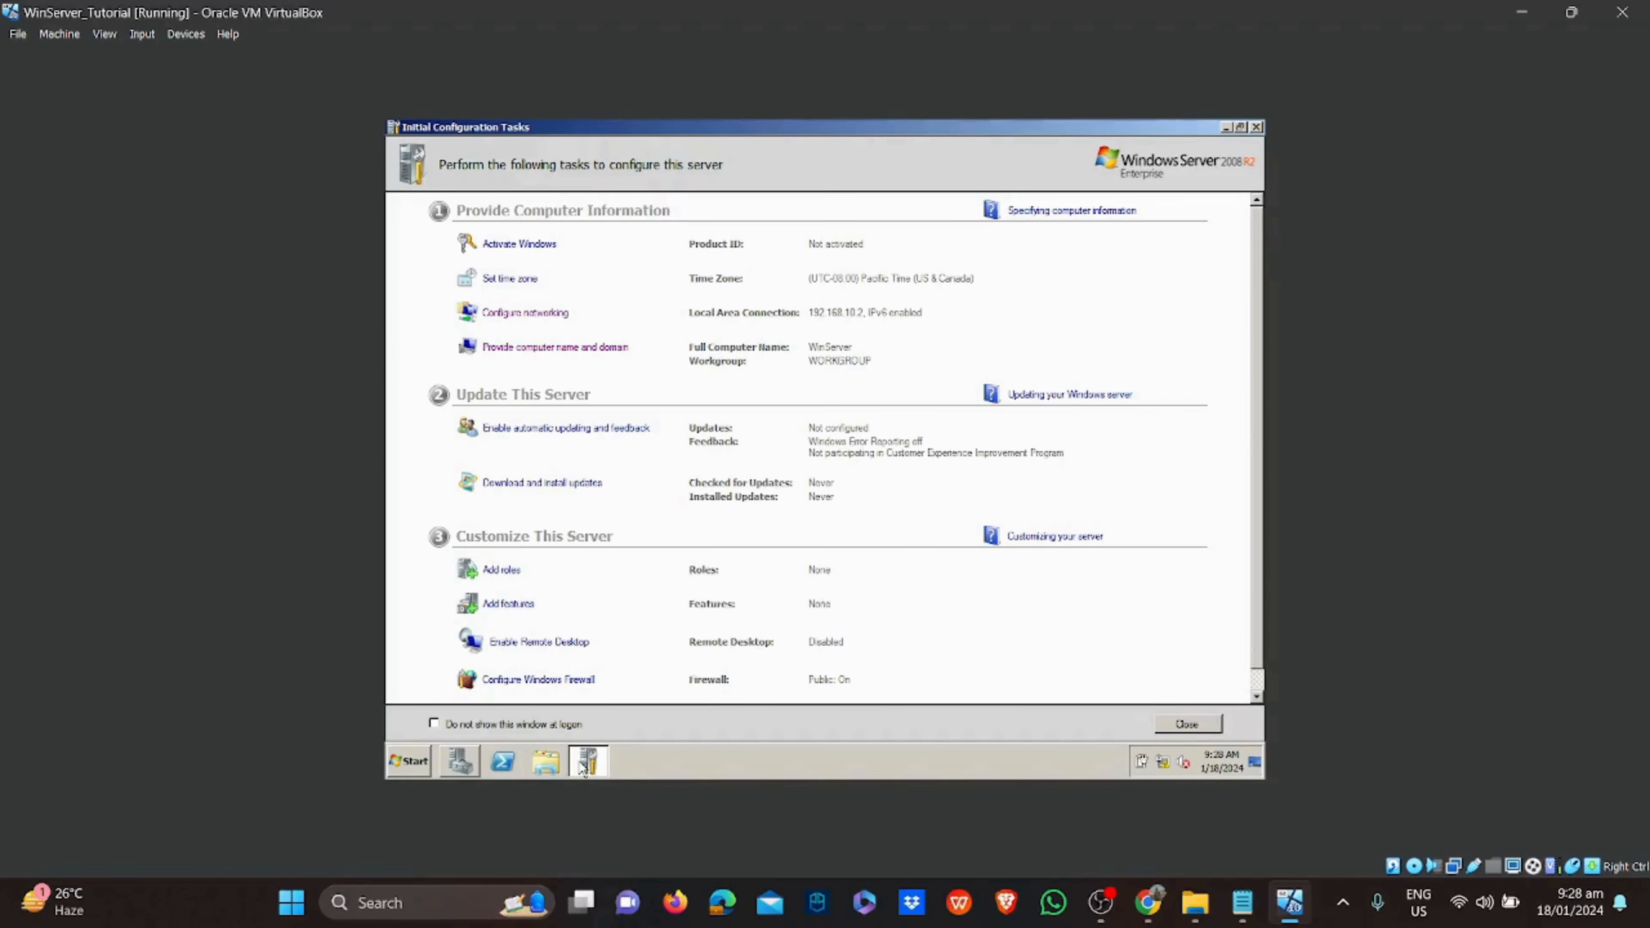
# Install the Active Directory Domain Services role together with its required .NET Framework 3.5.1 features
pyautogui.click(502, 570)
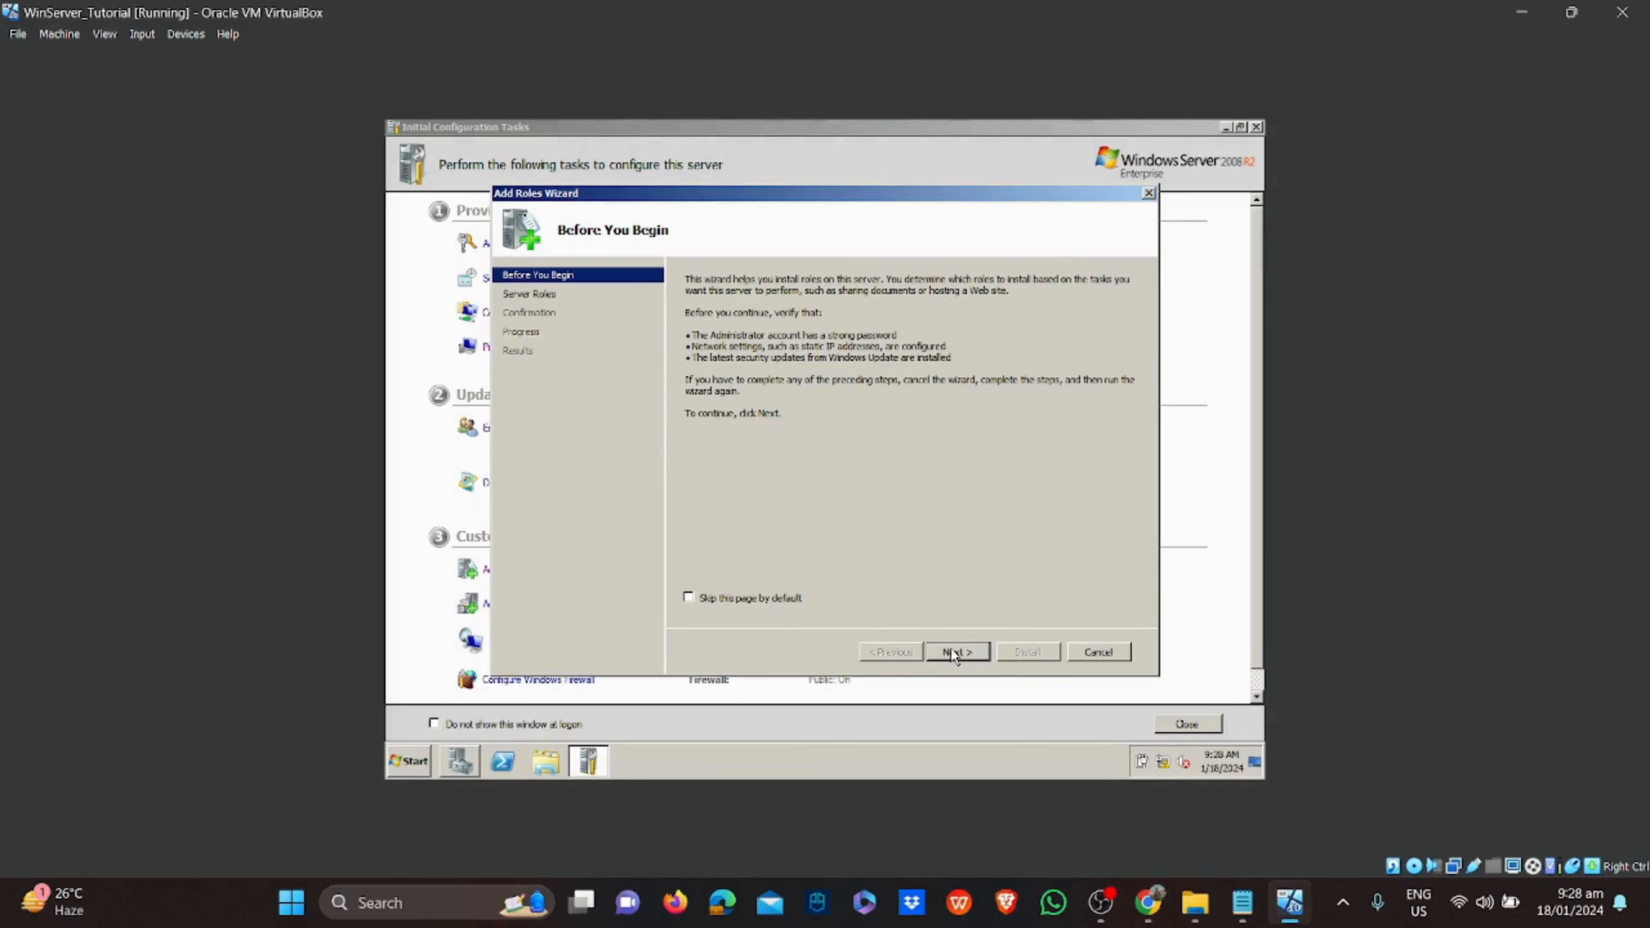
pyautogui.click(950, 649)
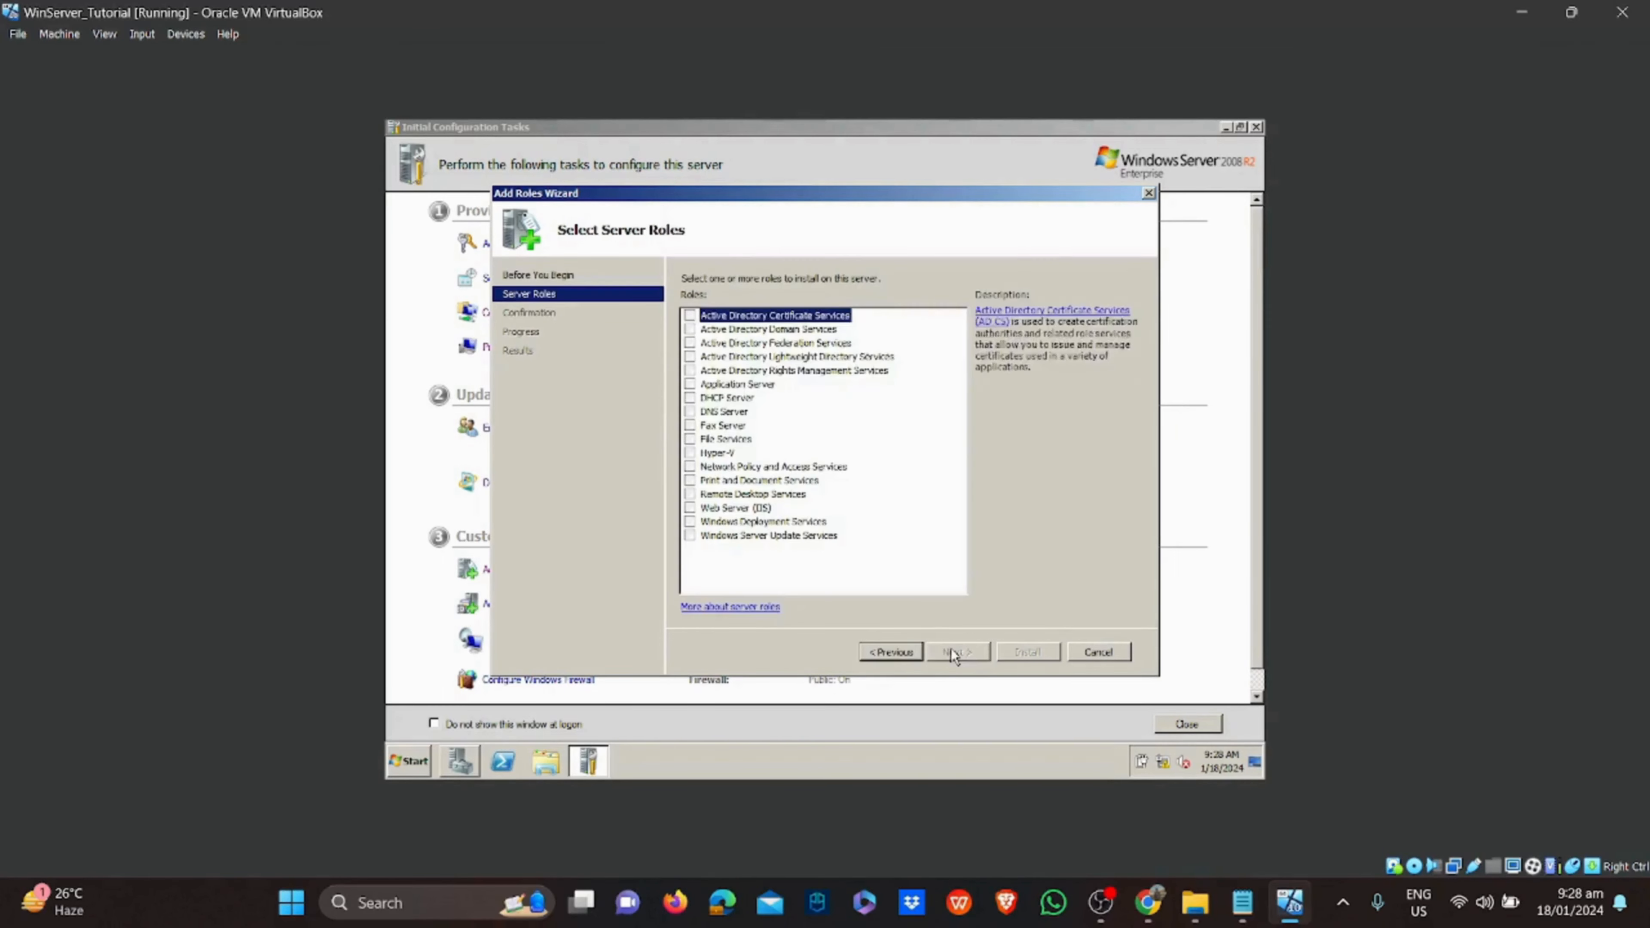
pyautogui.click(780, 332)
pyautogui.click(691, 330)
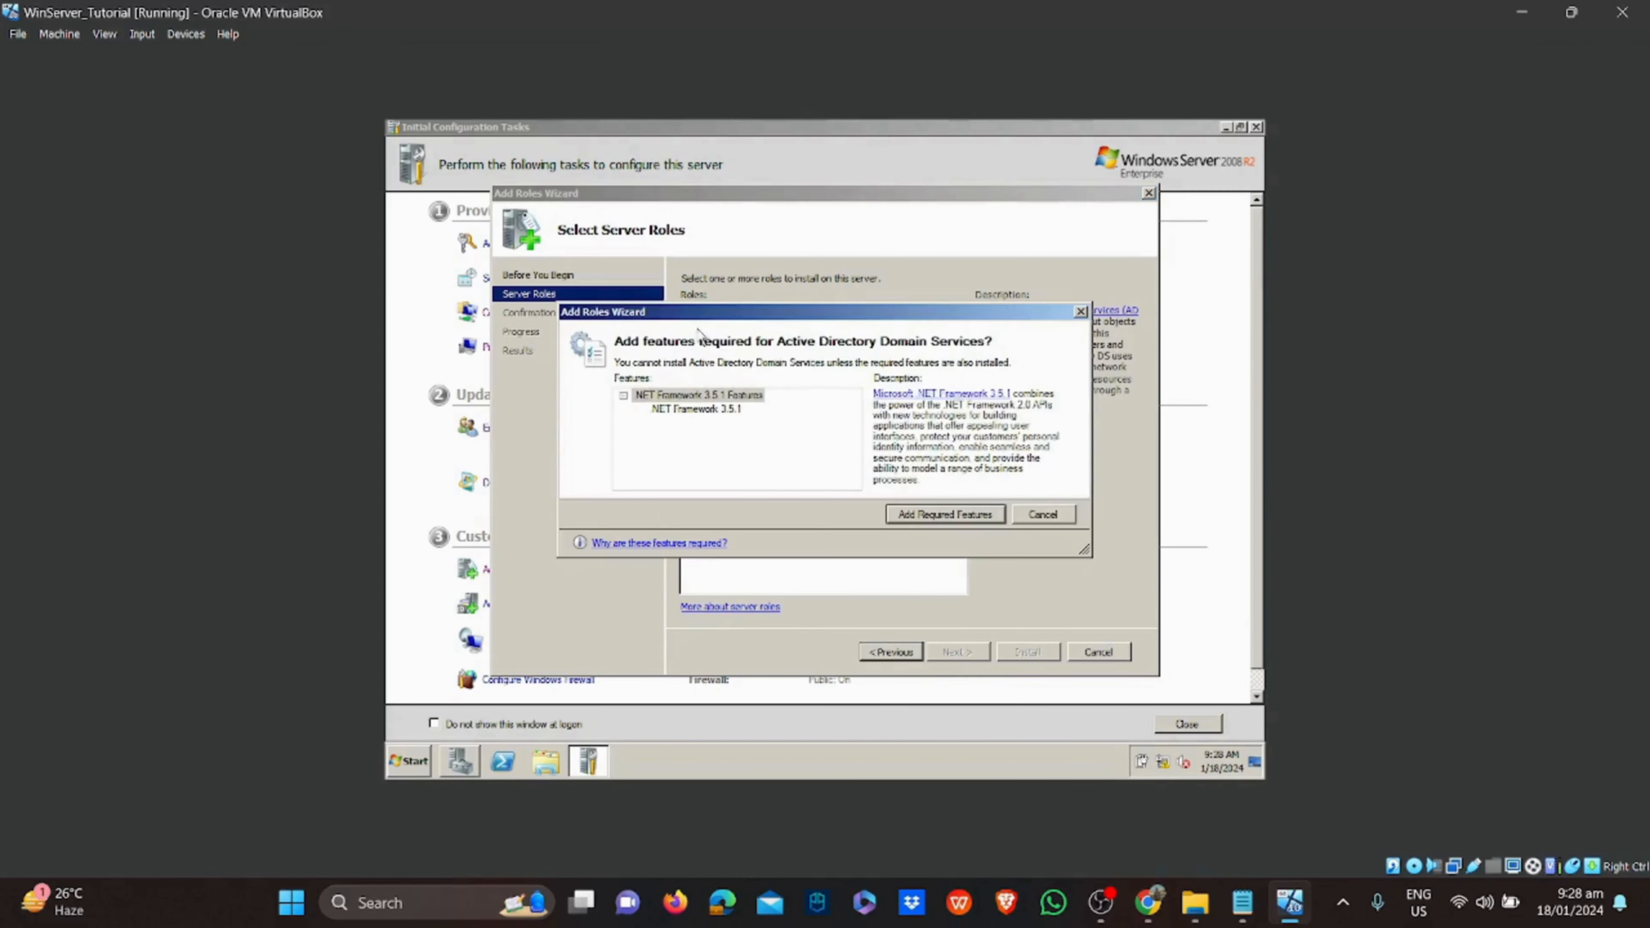
pyautogui.click(944, 513)
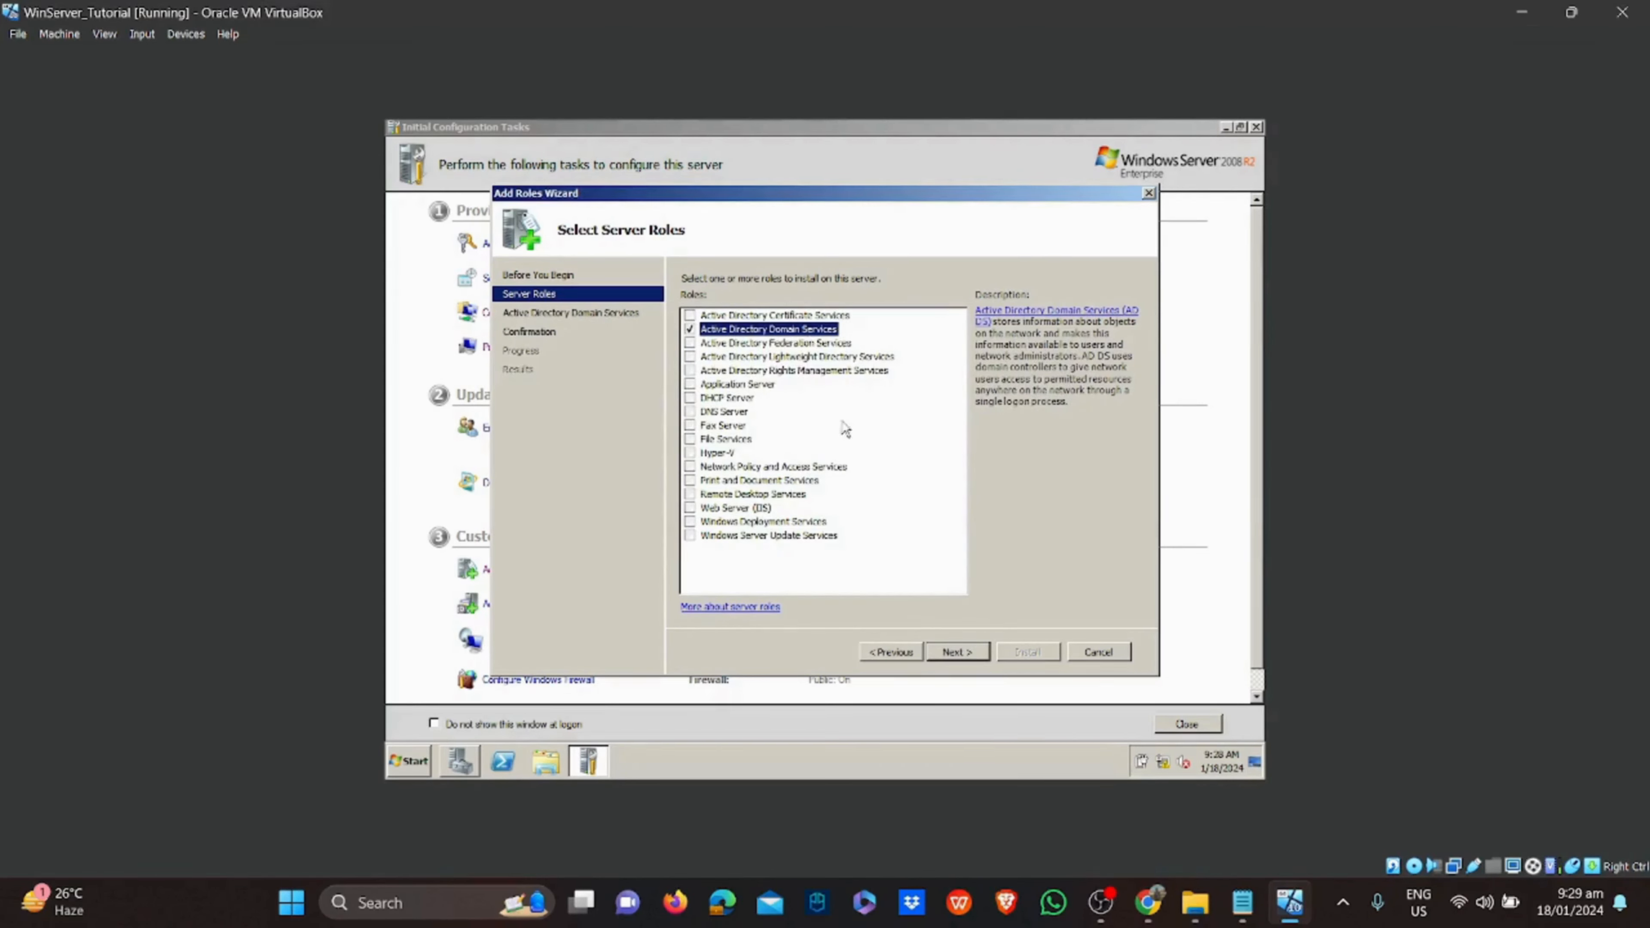
pyautogui.click(952, 652)
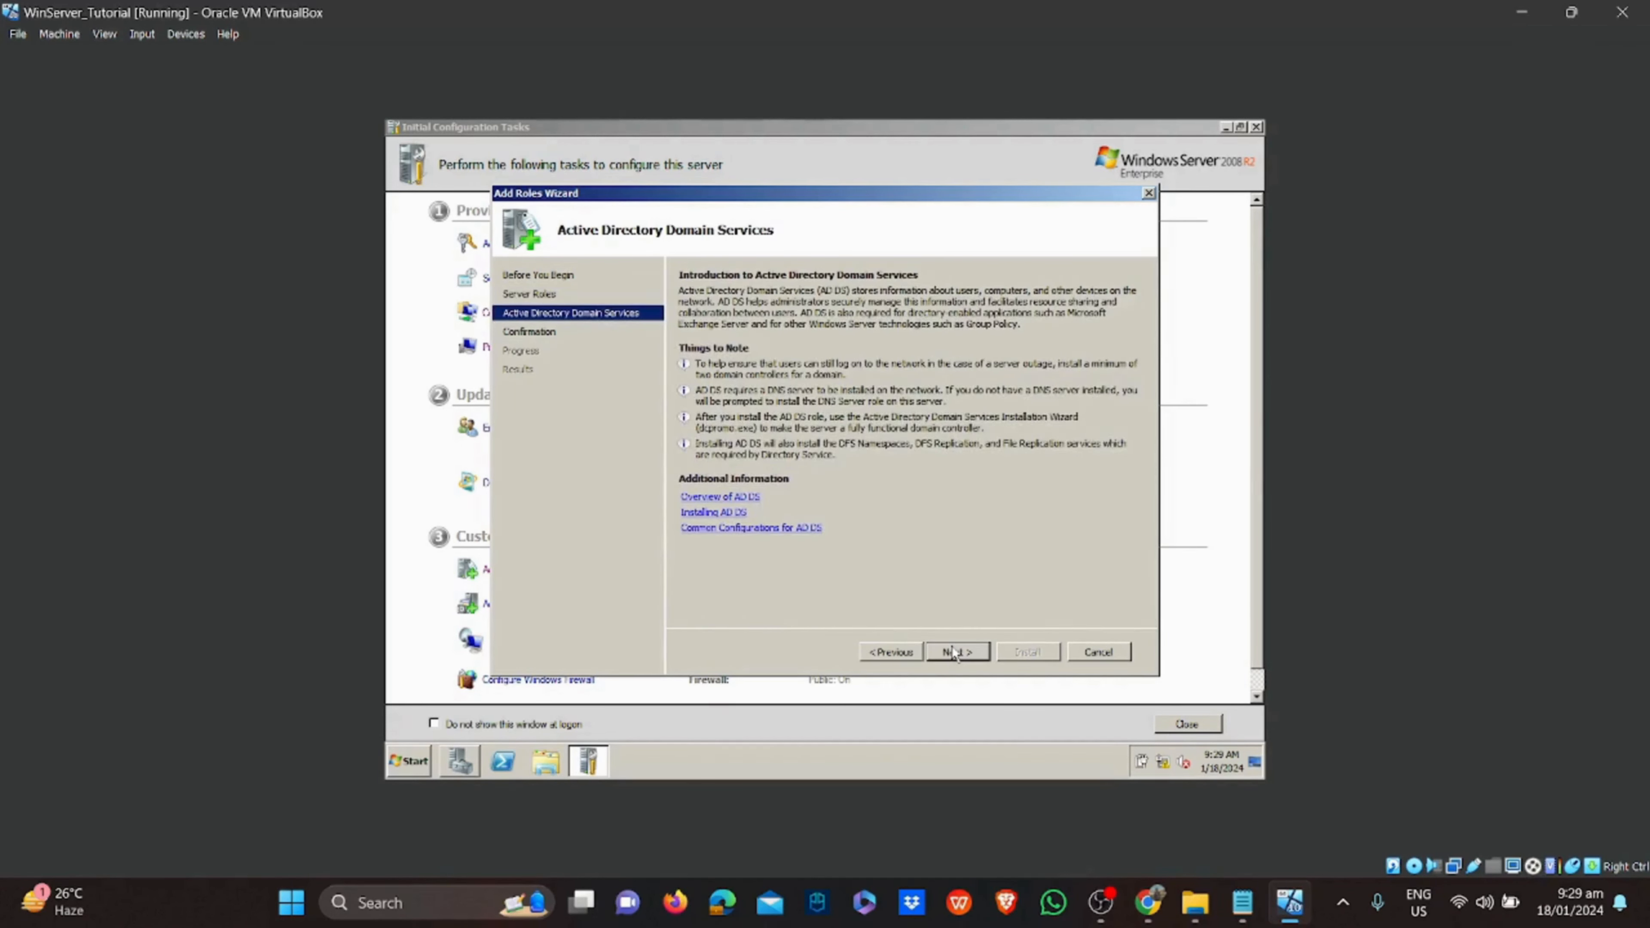
pyautogui.click(952, 652)
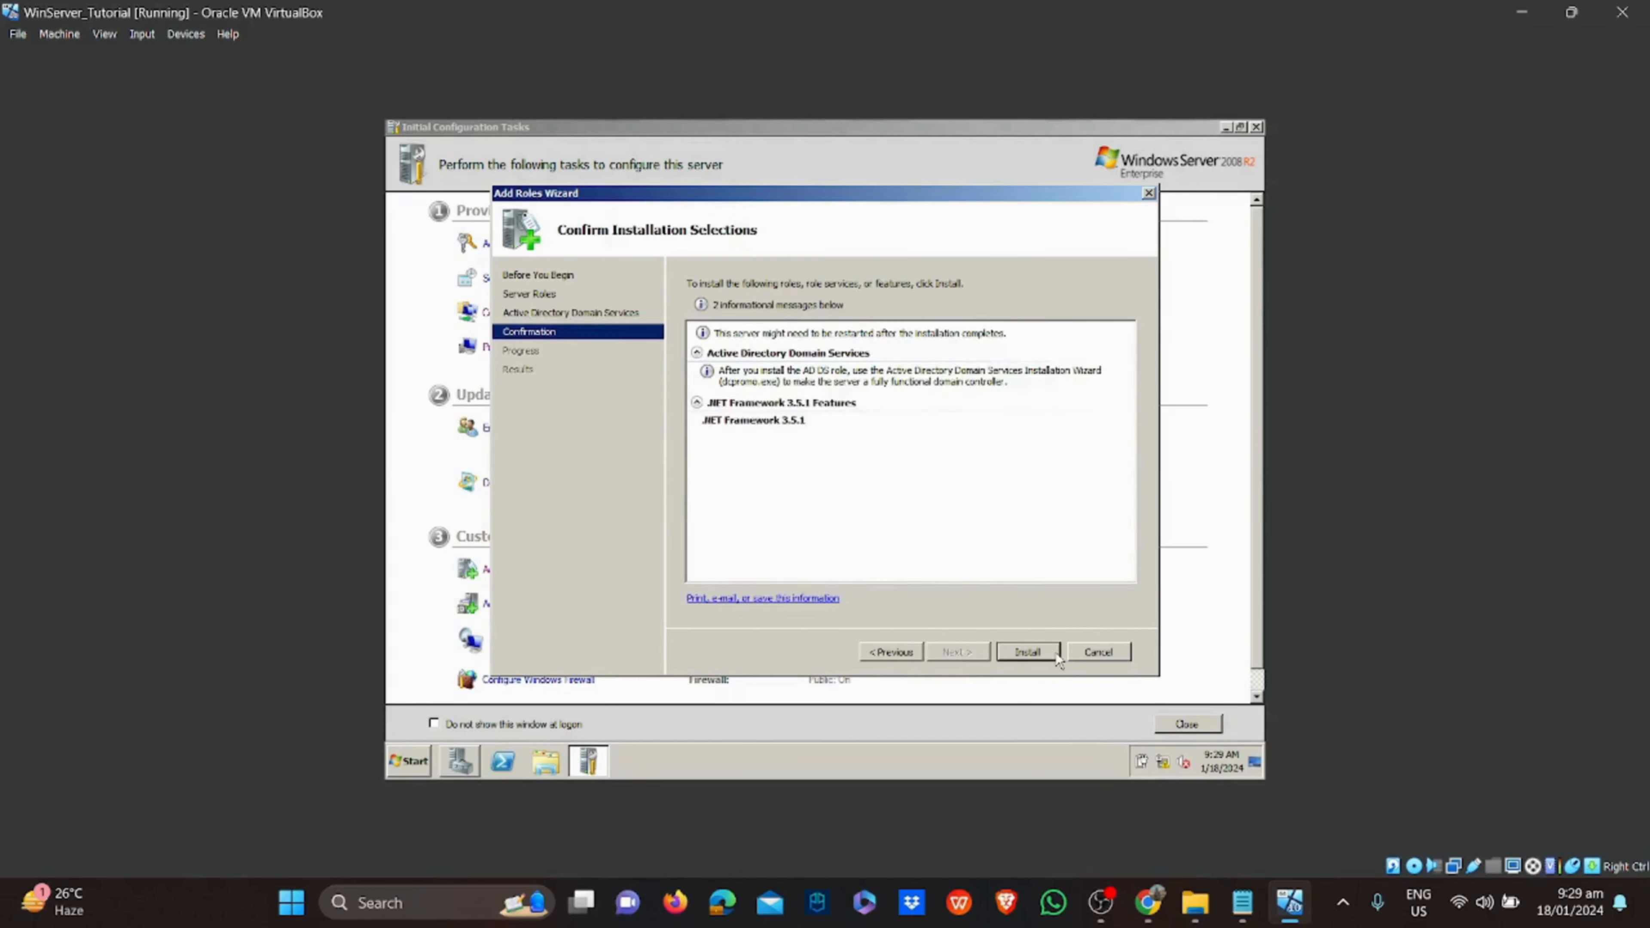
pyautogui.click(1055, 656)
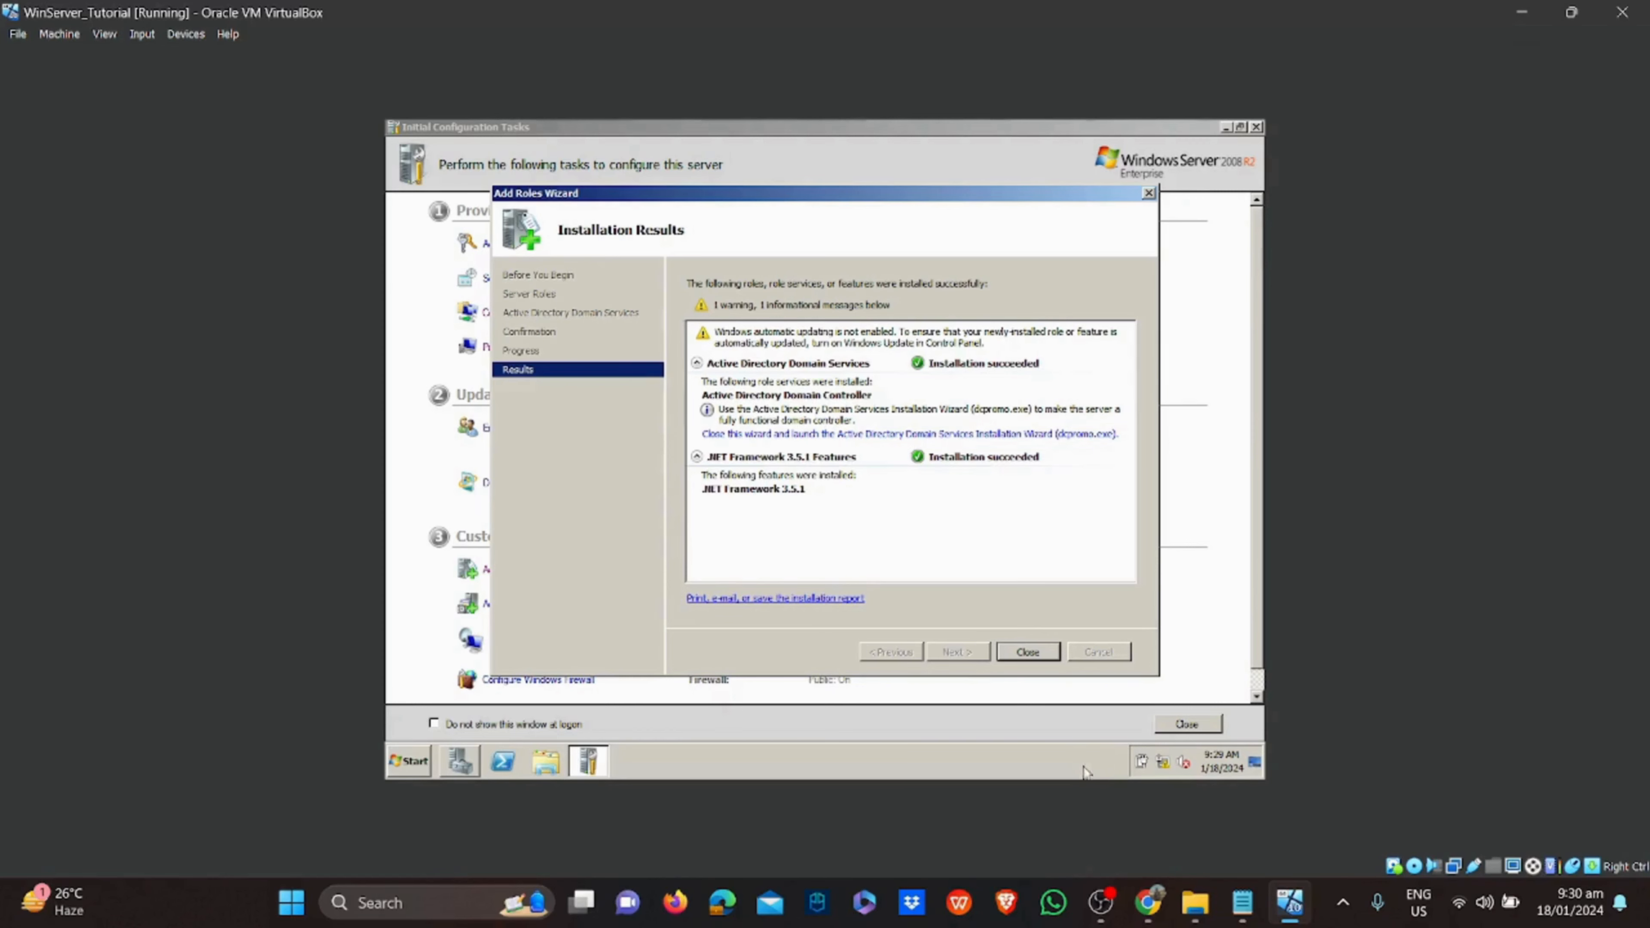
pyautogui.click(1027, 652)
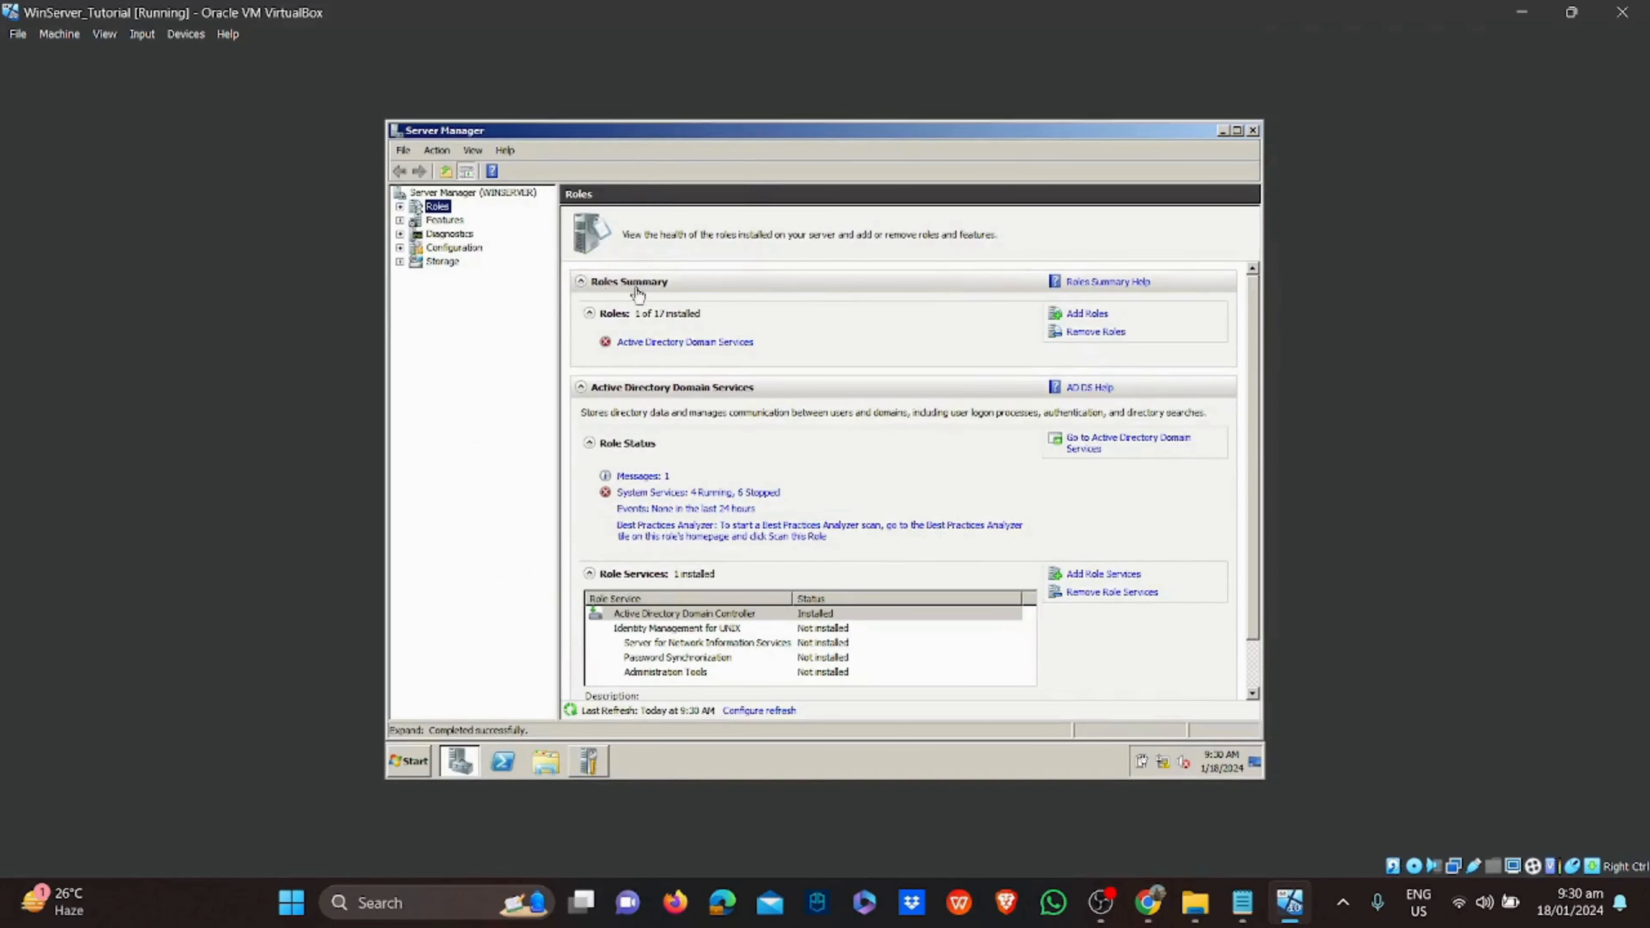
# Open the AD DS role page and launch the dcpromo installation wizard from Start search
pyautogui.click(708, 341)
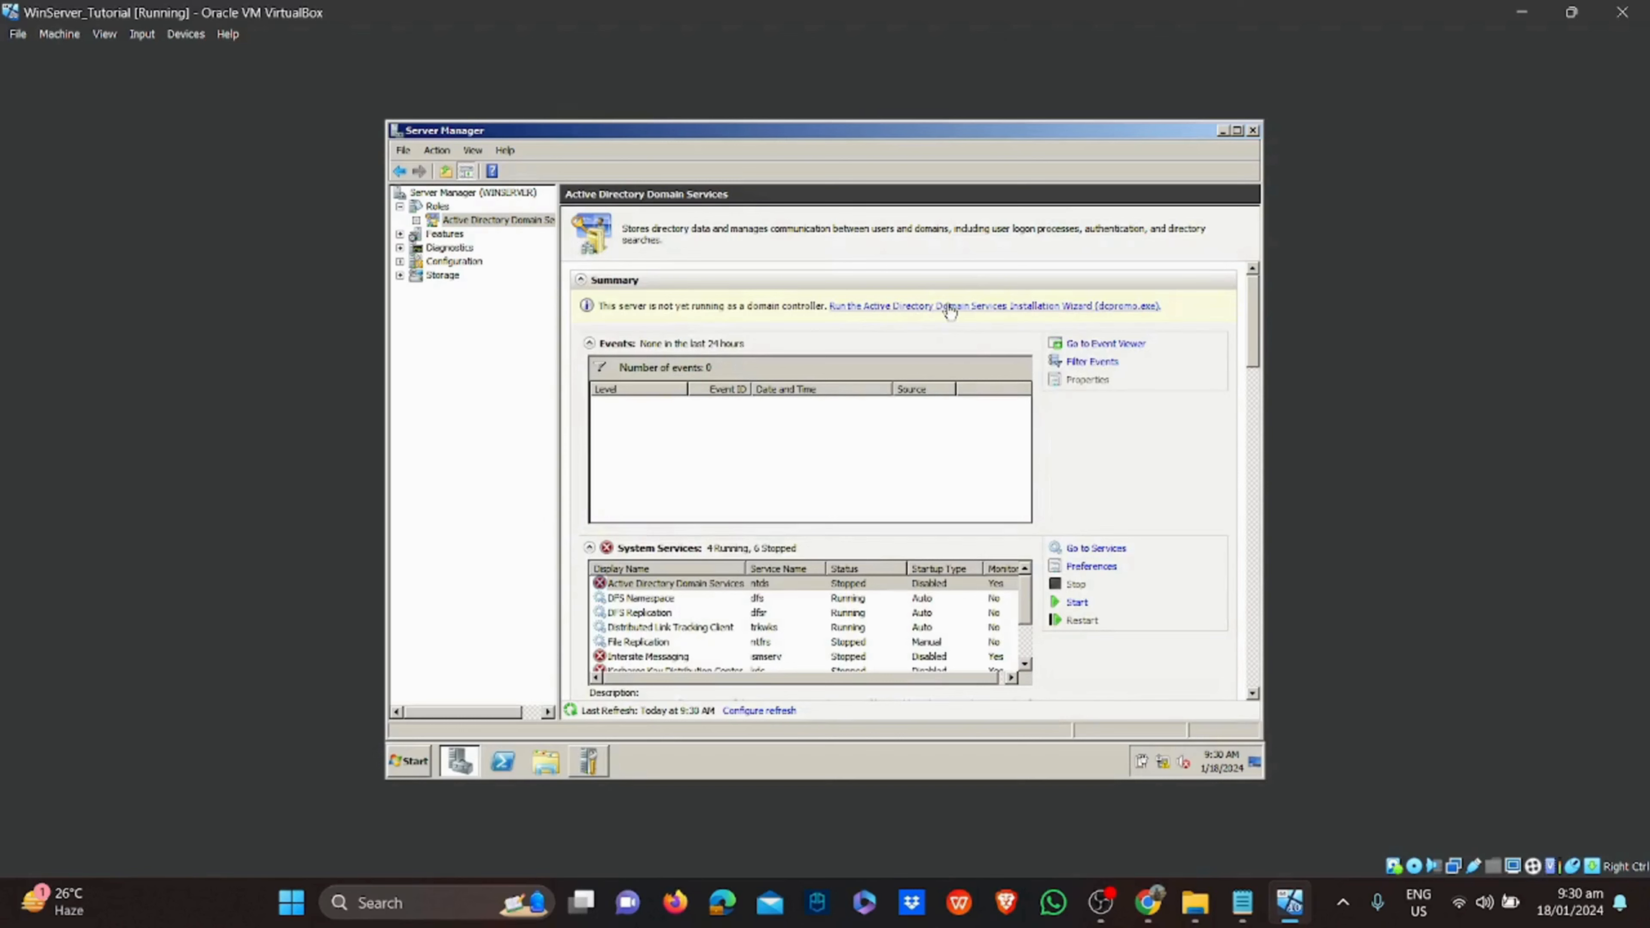
pyautogui.click(409, 761)
pyautogui.write('d')
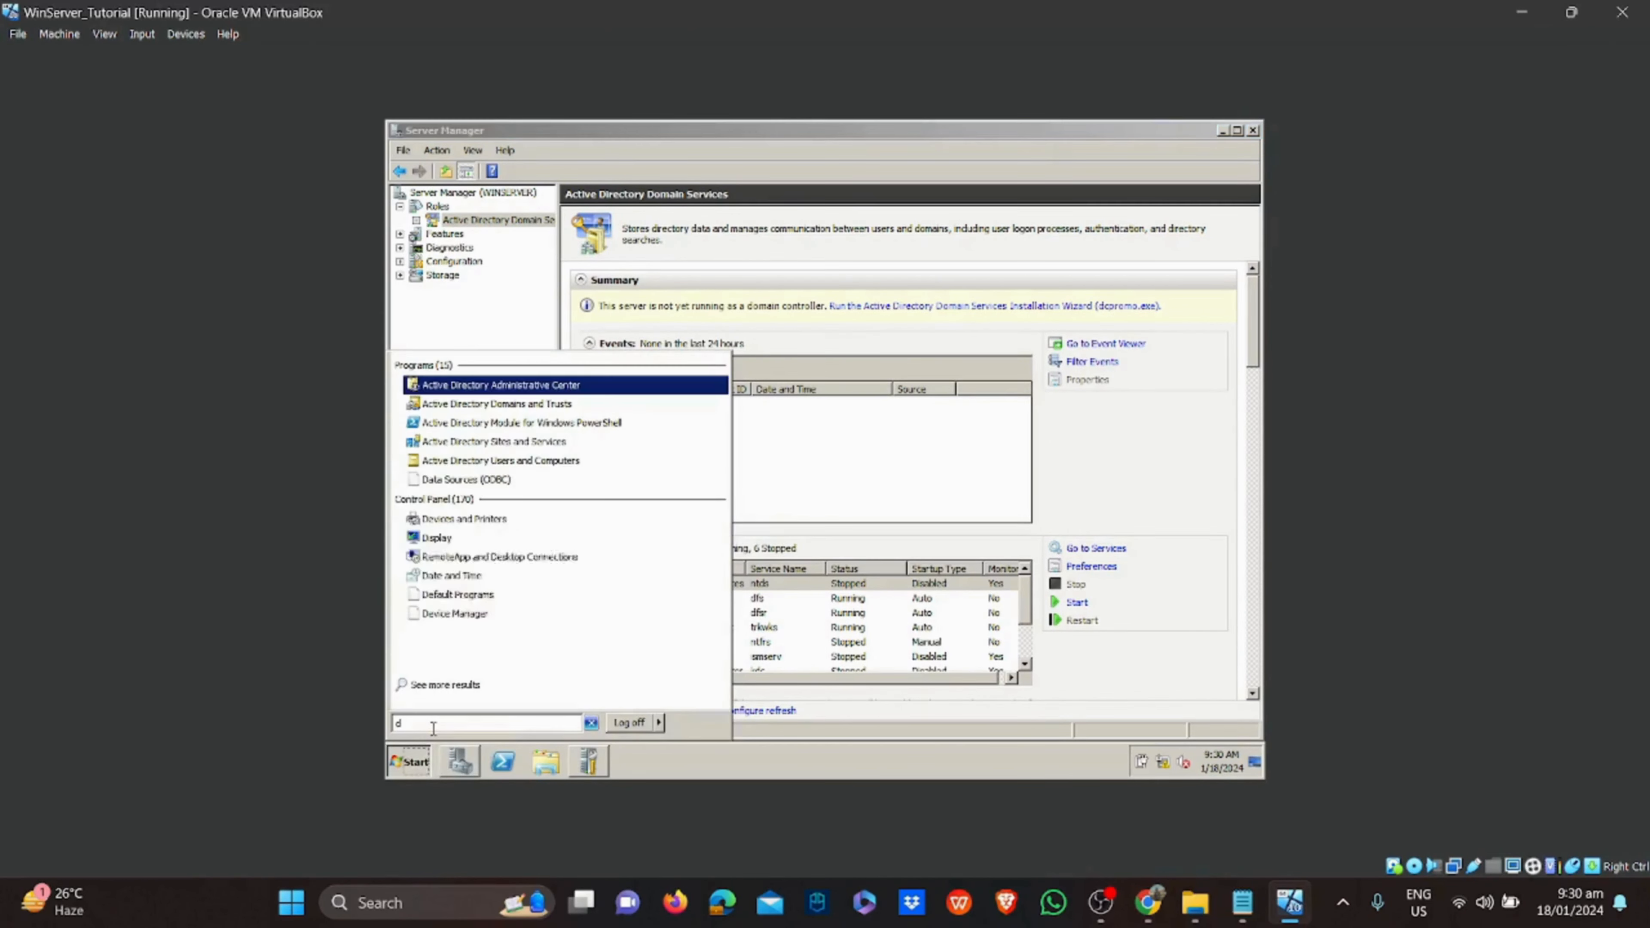
pyautogui.write('cpromo')
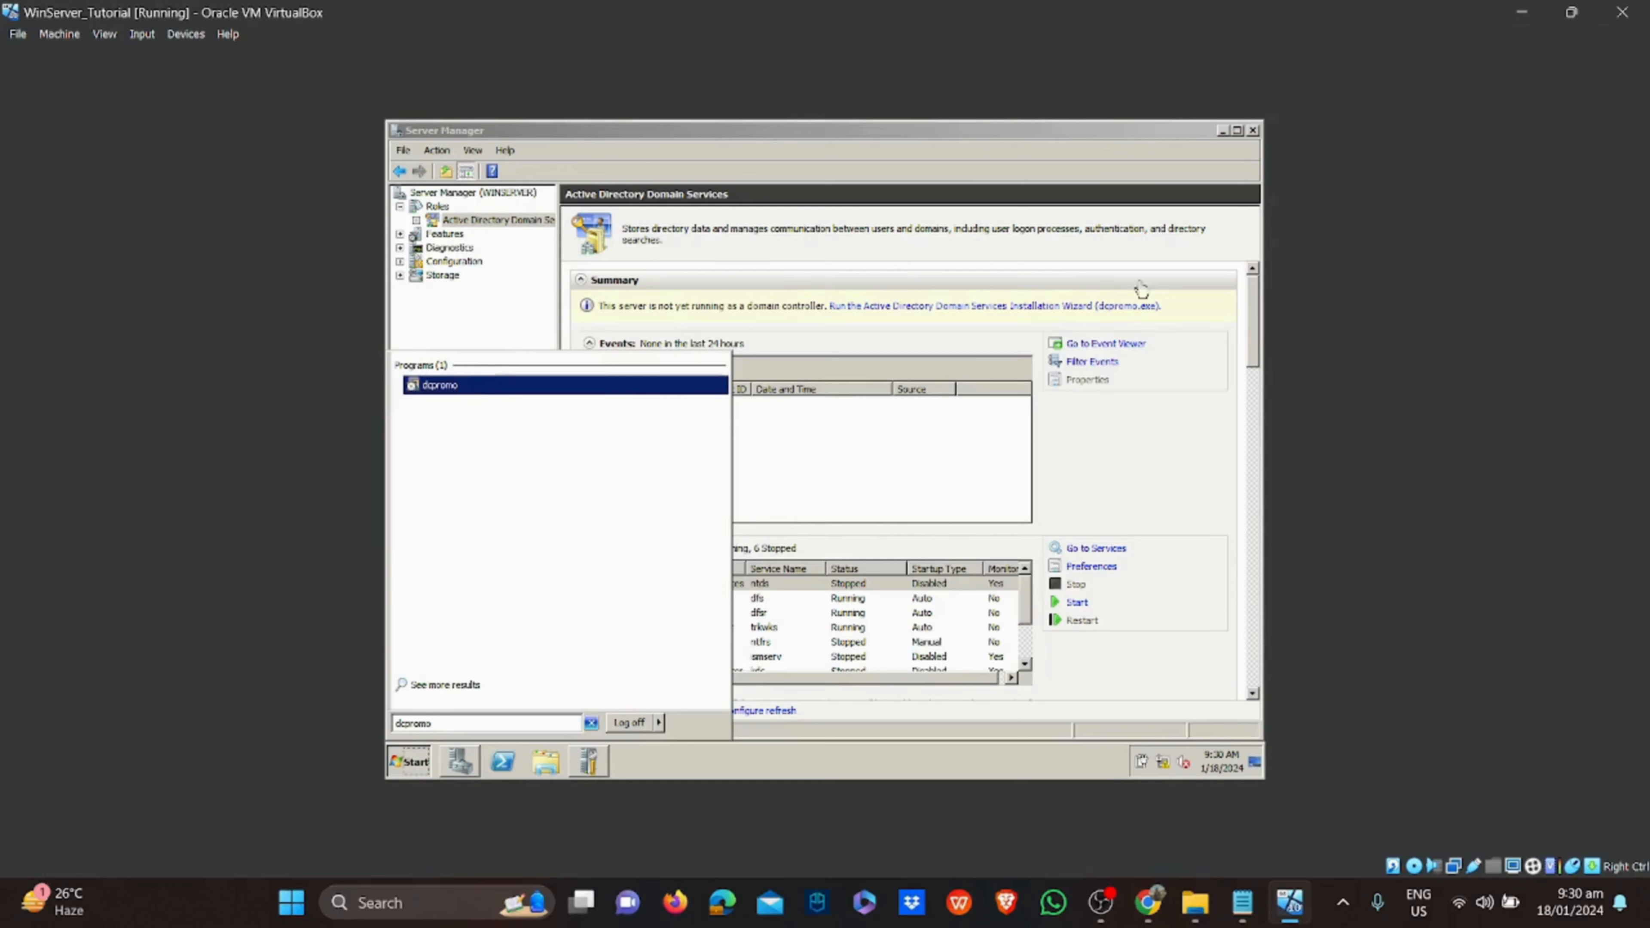
pyautogui.click(1110, 312)
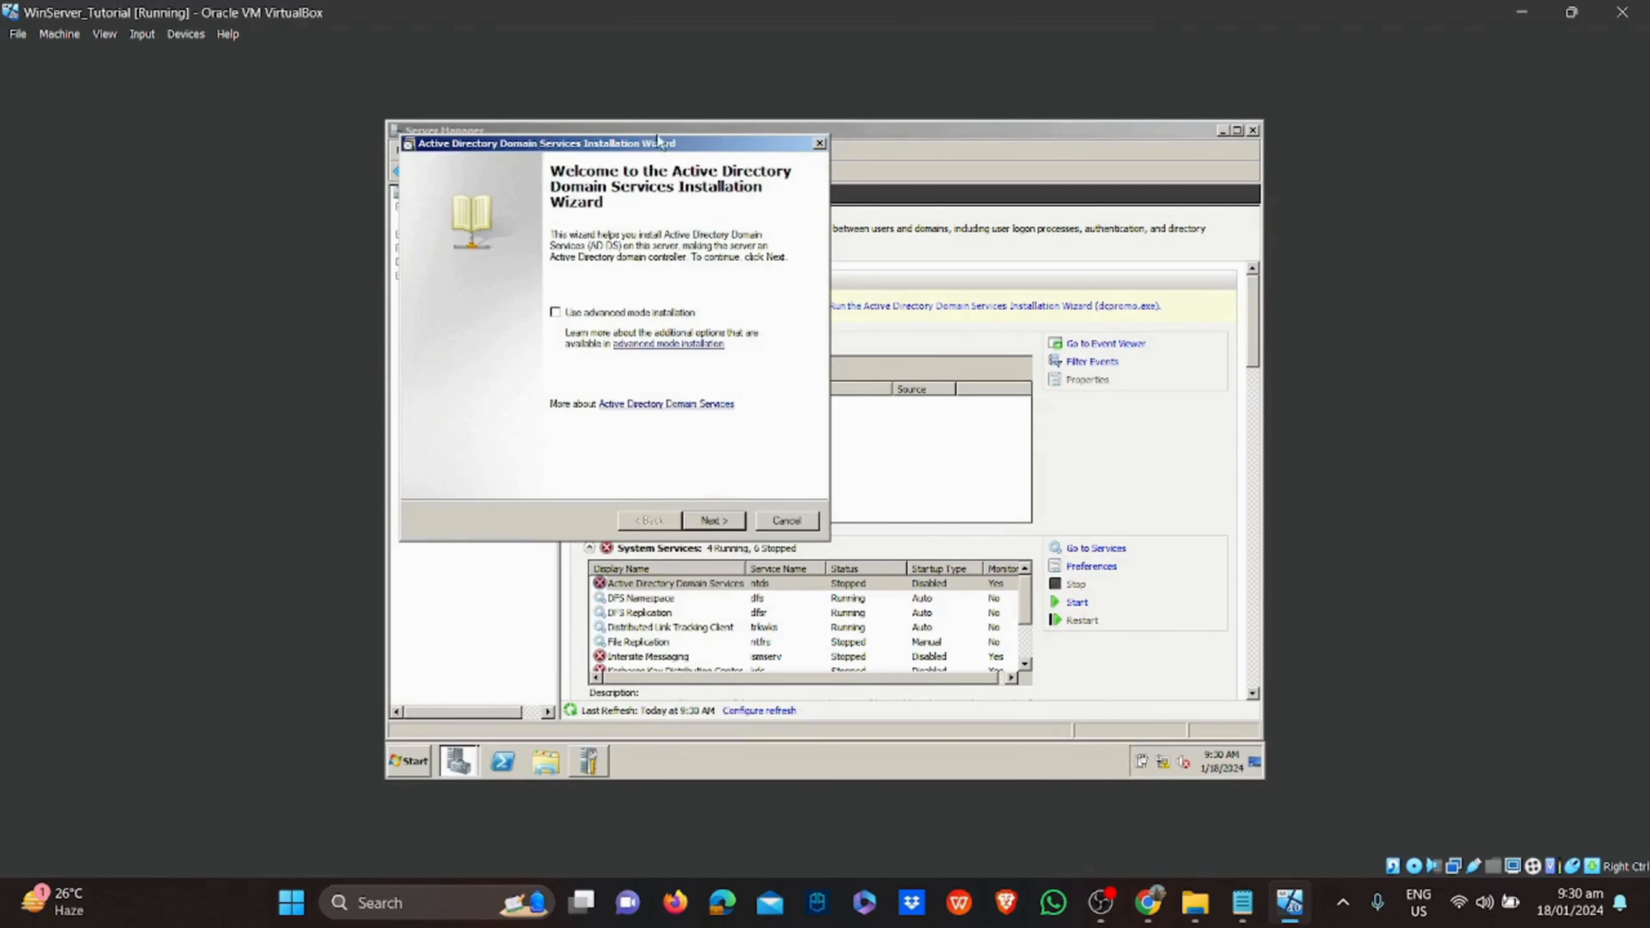
pyautogui.moveTo(657, 134); pyautogui.dragTo(811, 223)
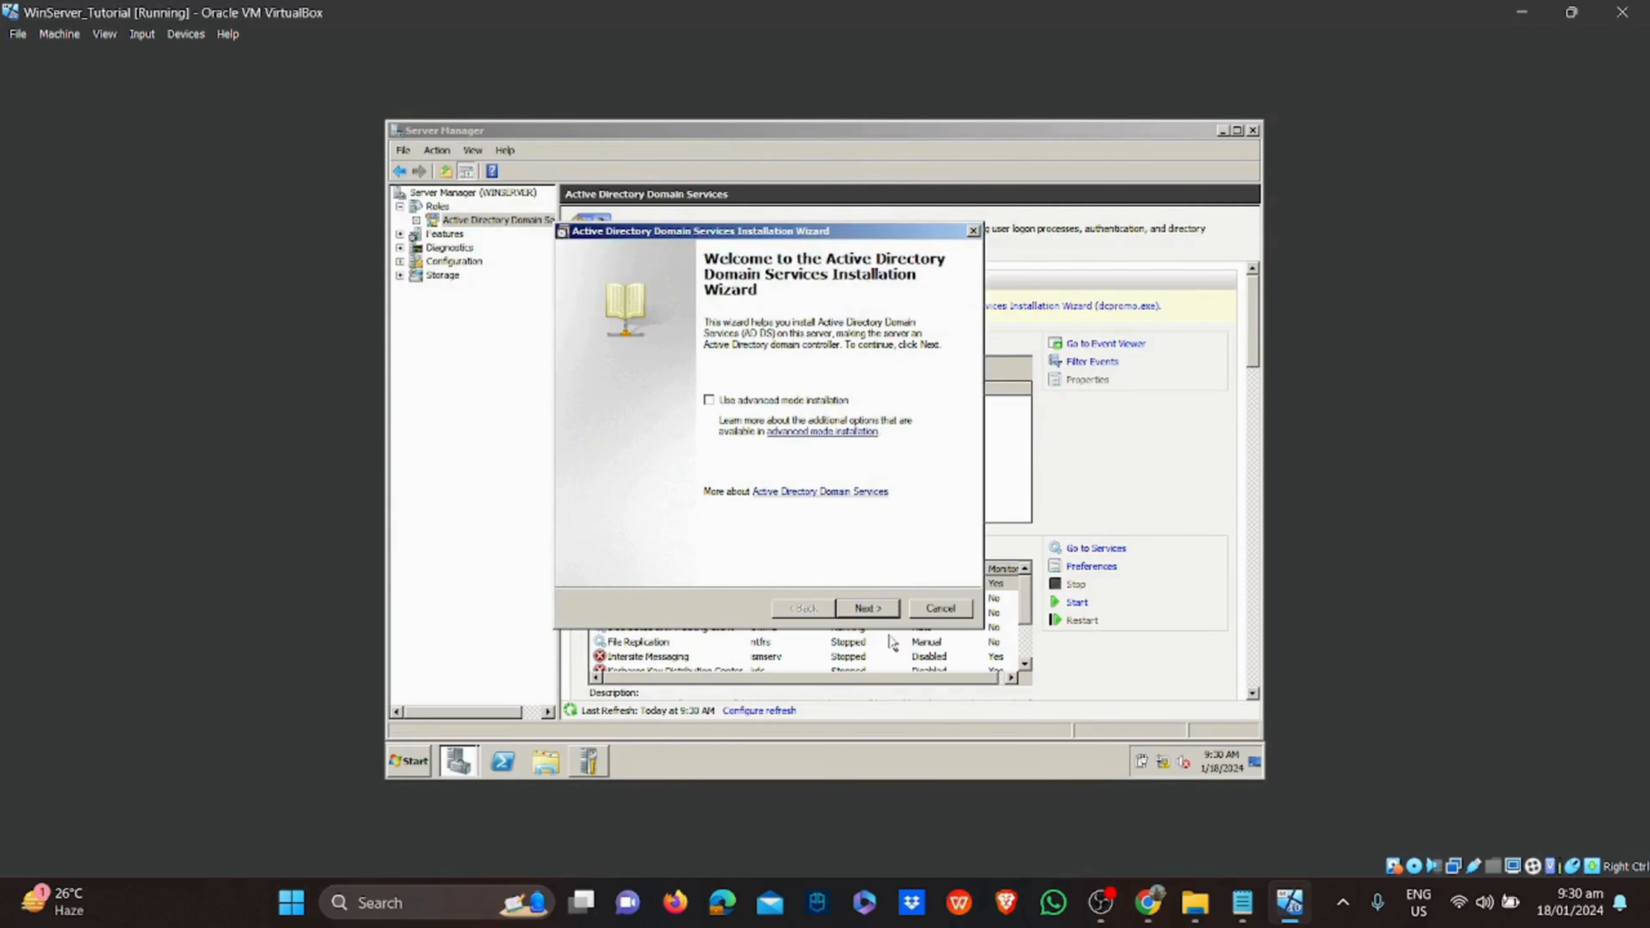
# Pass the welcome and compatibility pages and choose to create a new domain in a new forest
pyautogui.click(884, 614)
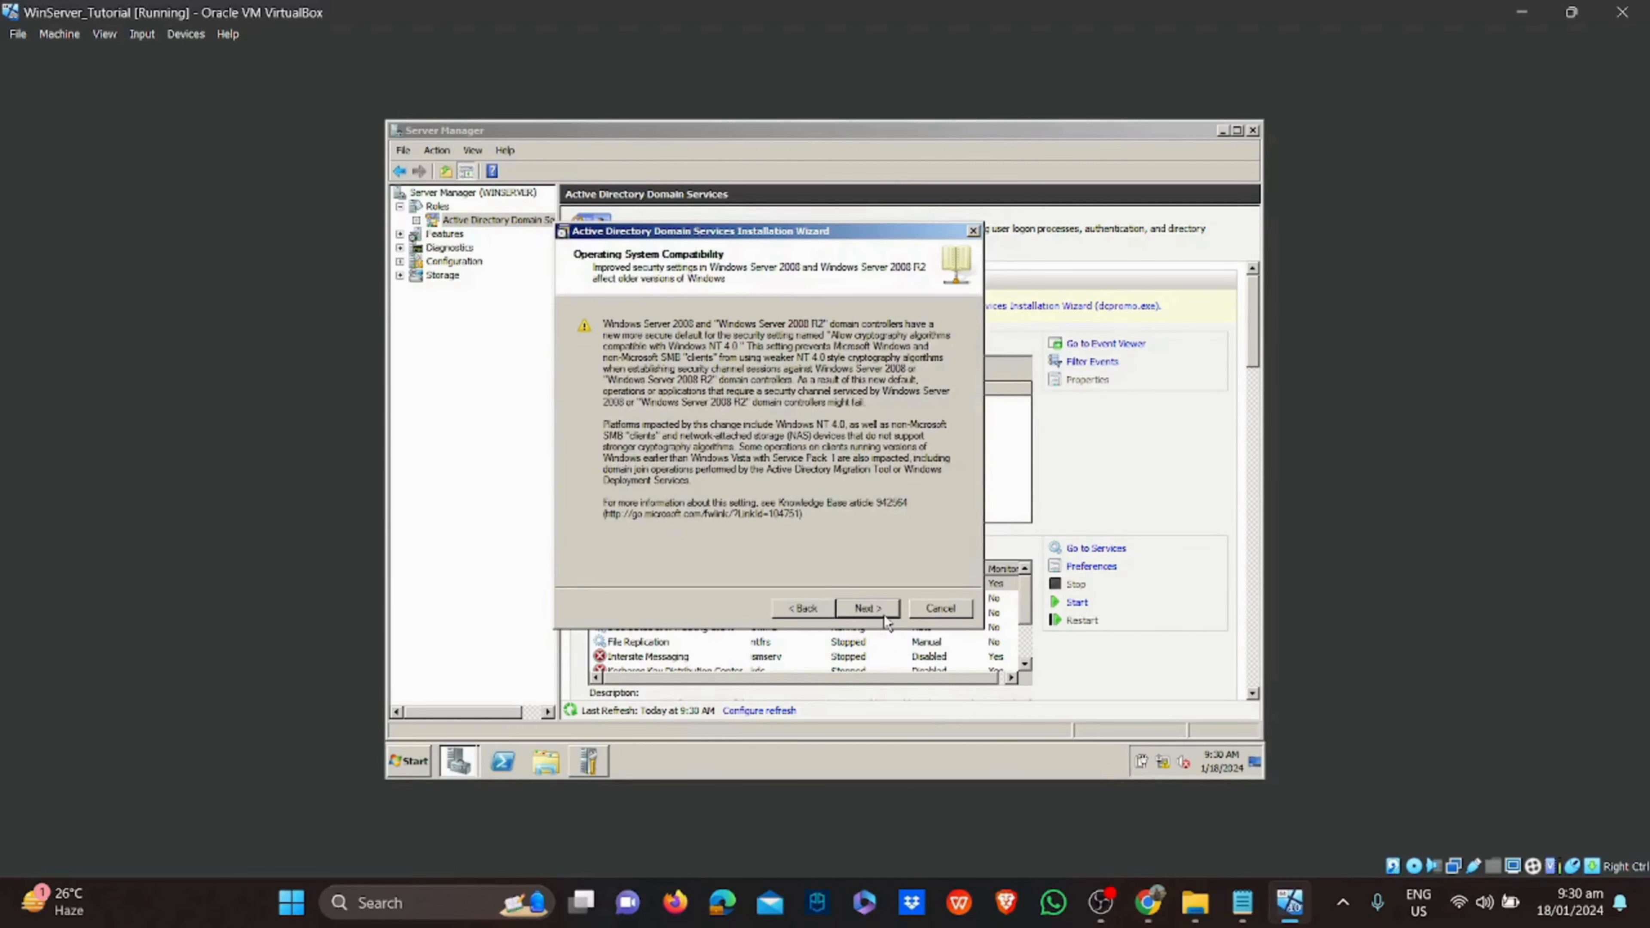
pyautogui.click(884, 615)
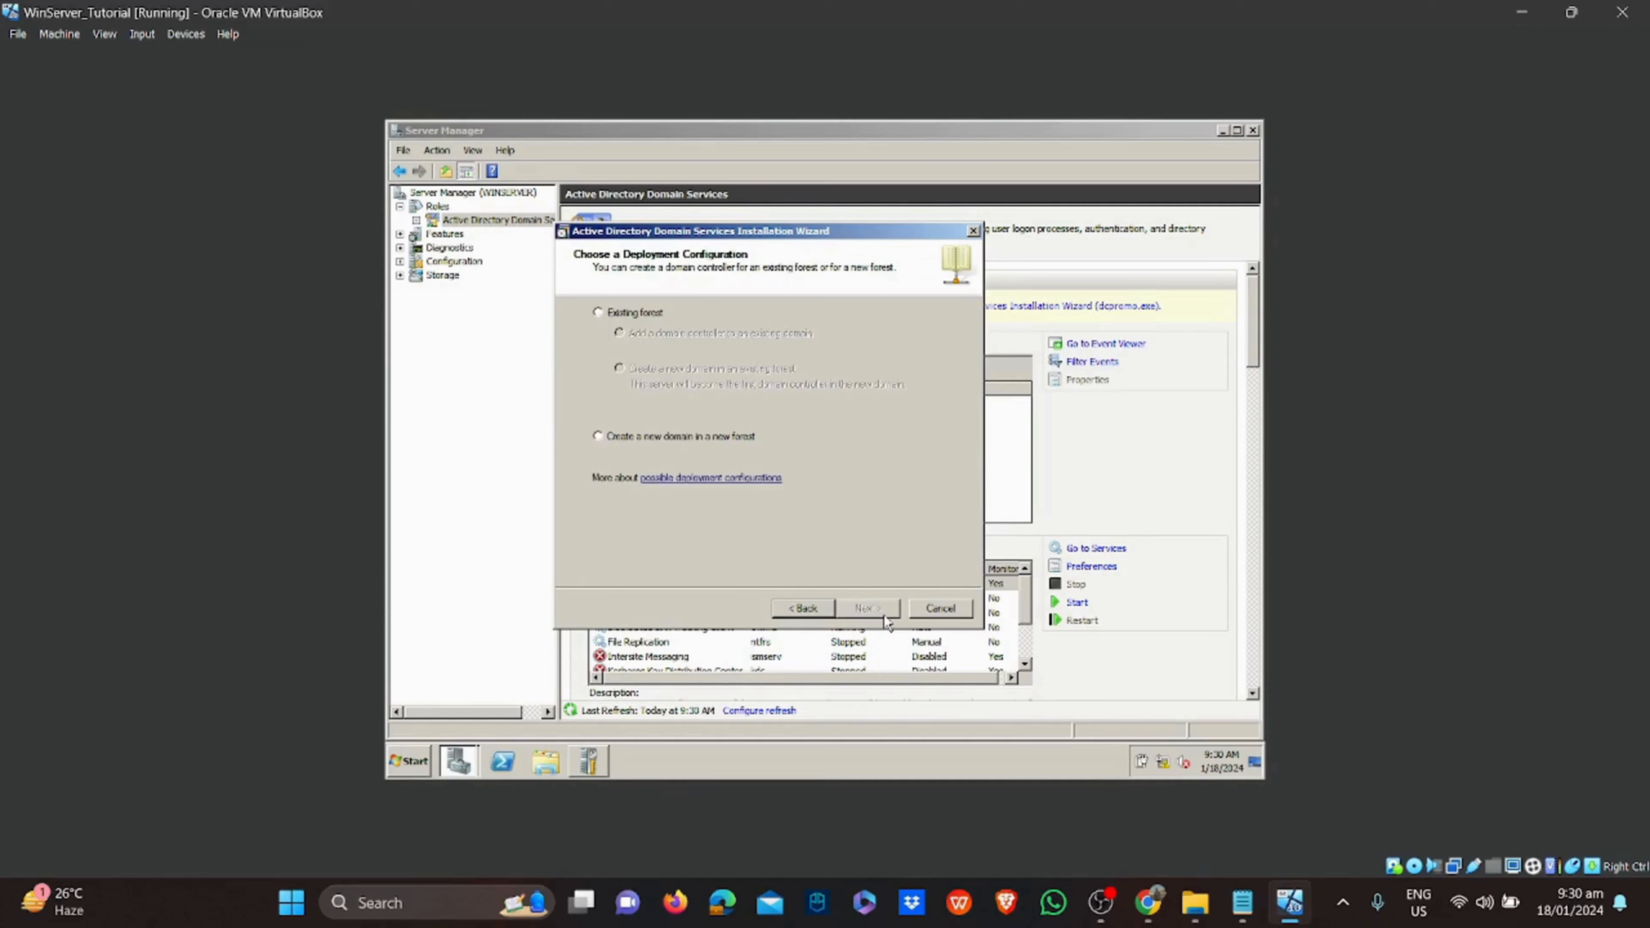
pyautogui.click(707, 438)
pyautogui.click(866, 609)
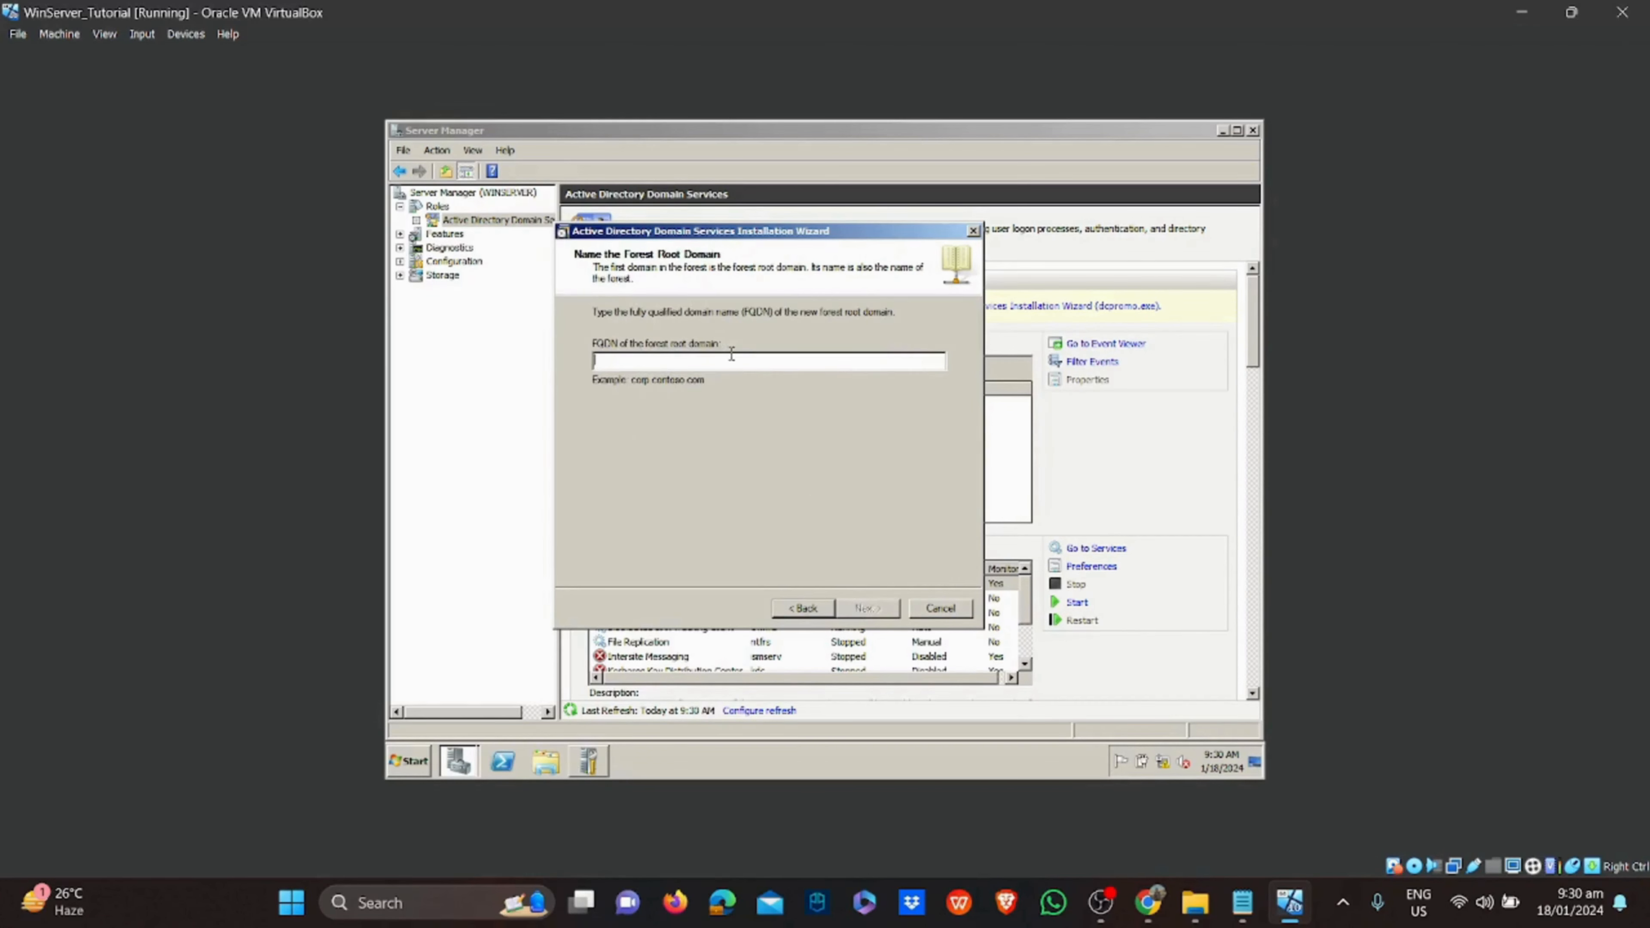
# Submit the forest root domain name and set forest functional level to Windows Server 2008 R2
pyautogui.write('csu.cicslab.com')
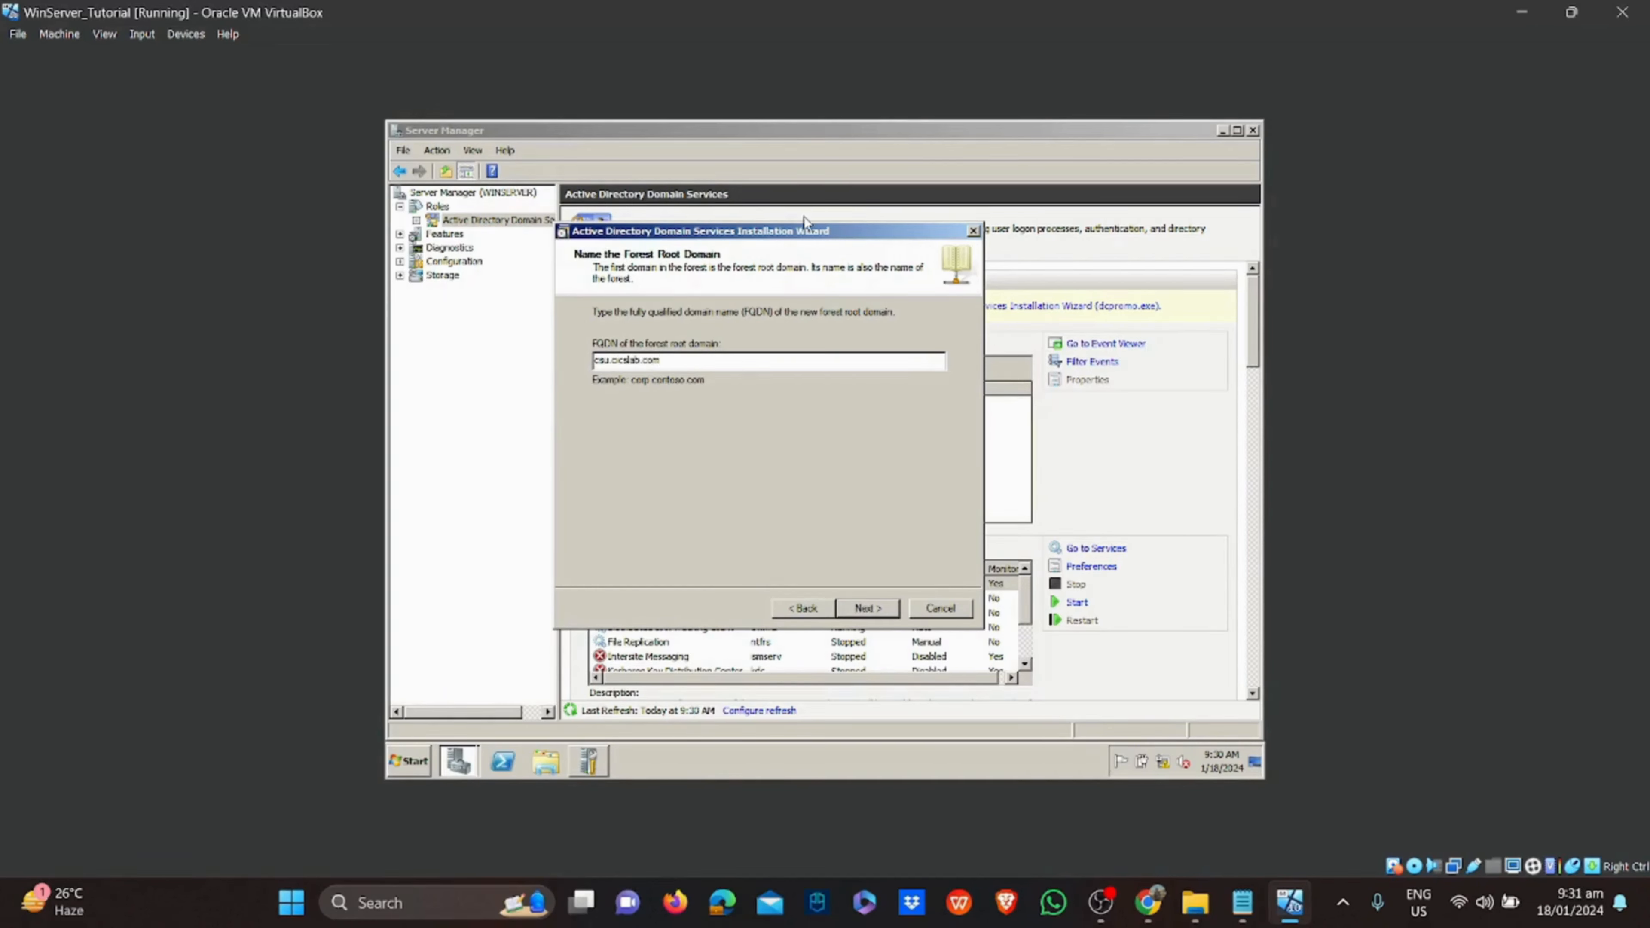
pyautogui.click(868, 608)
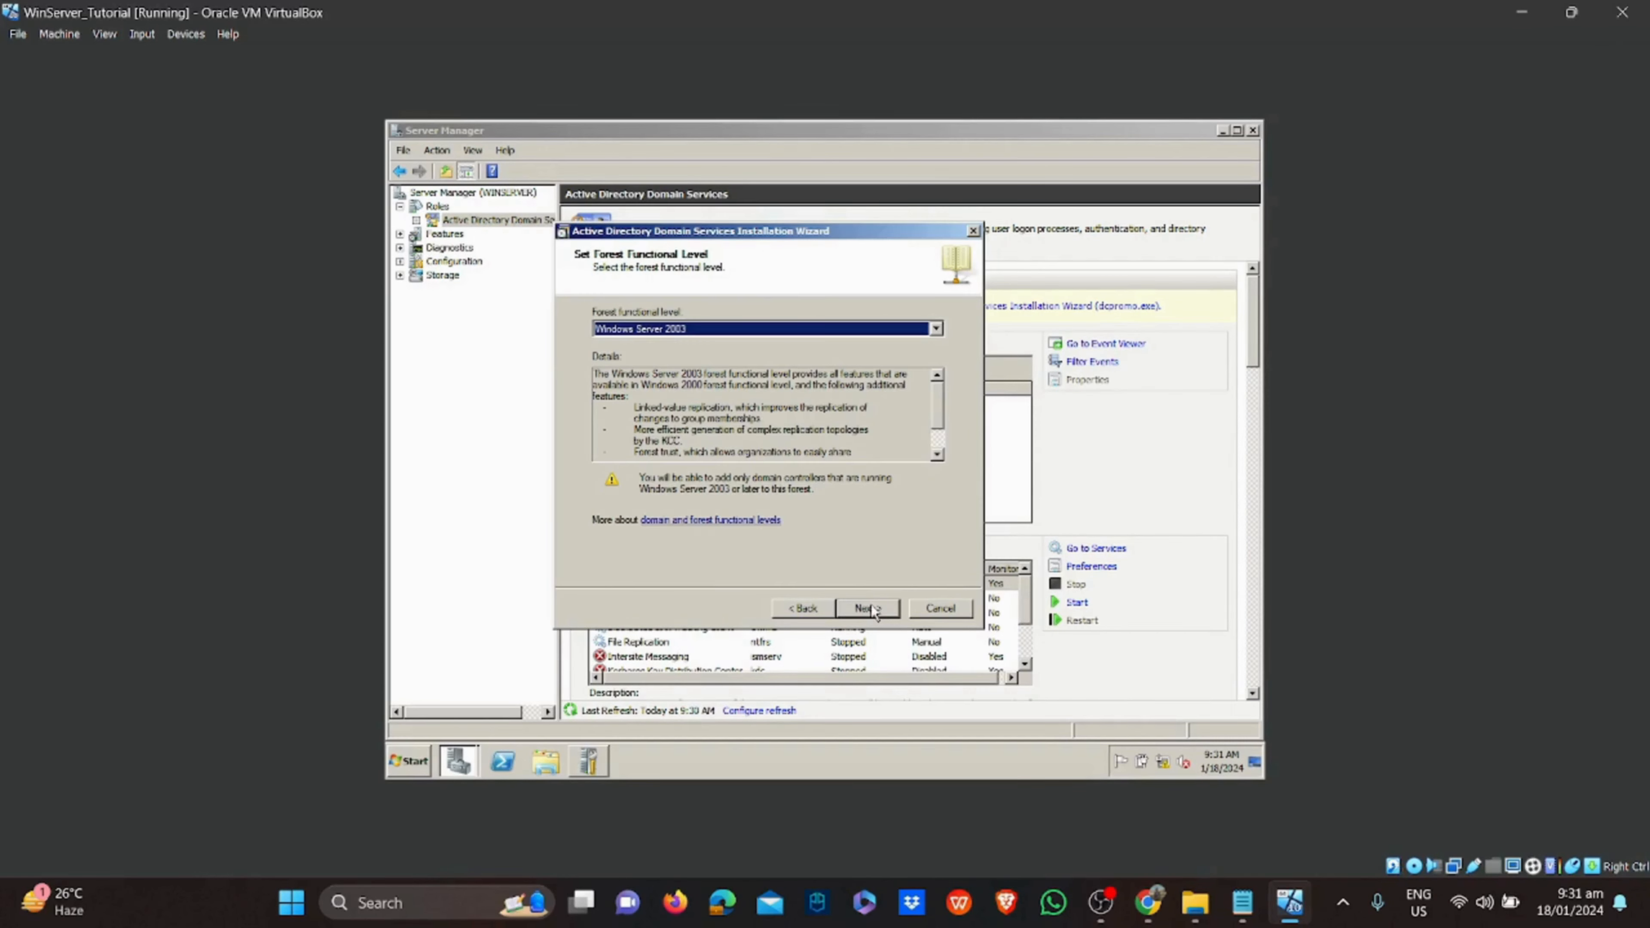
pyautogui.click(936, 328)
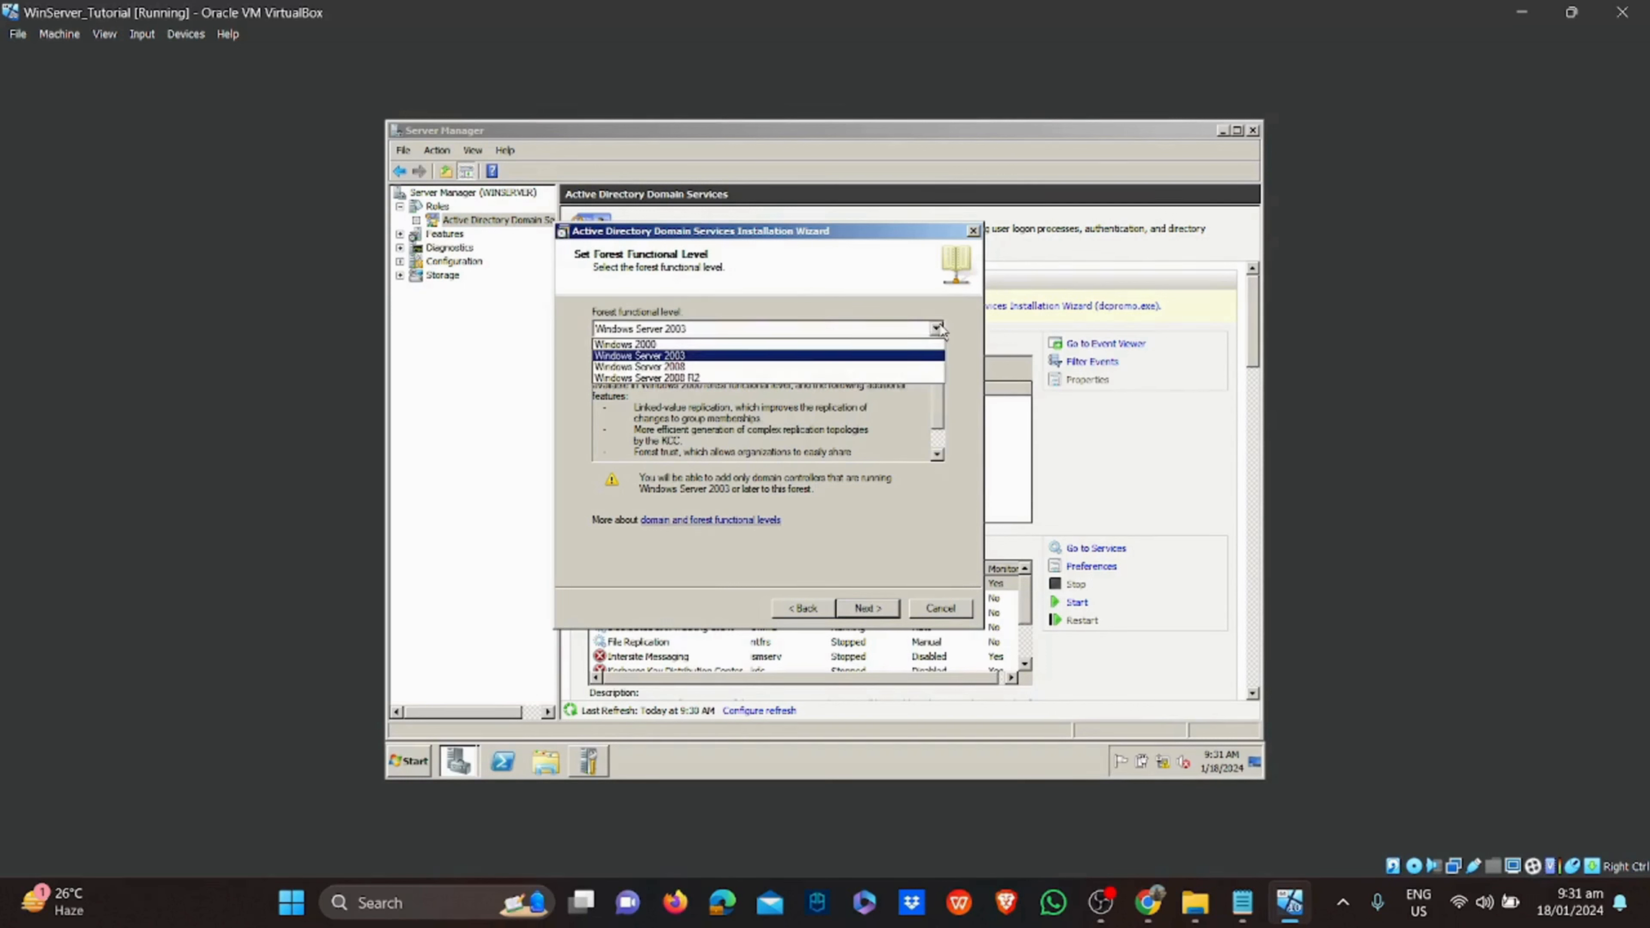
pyautogui.click(906, 379)
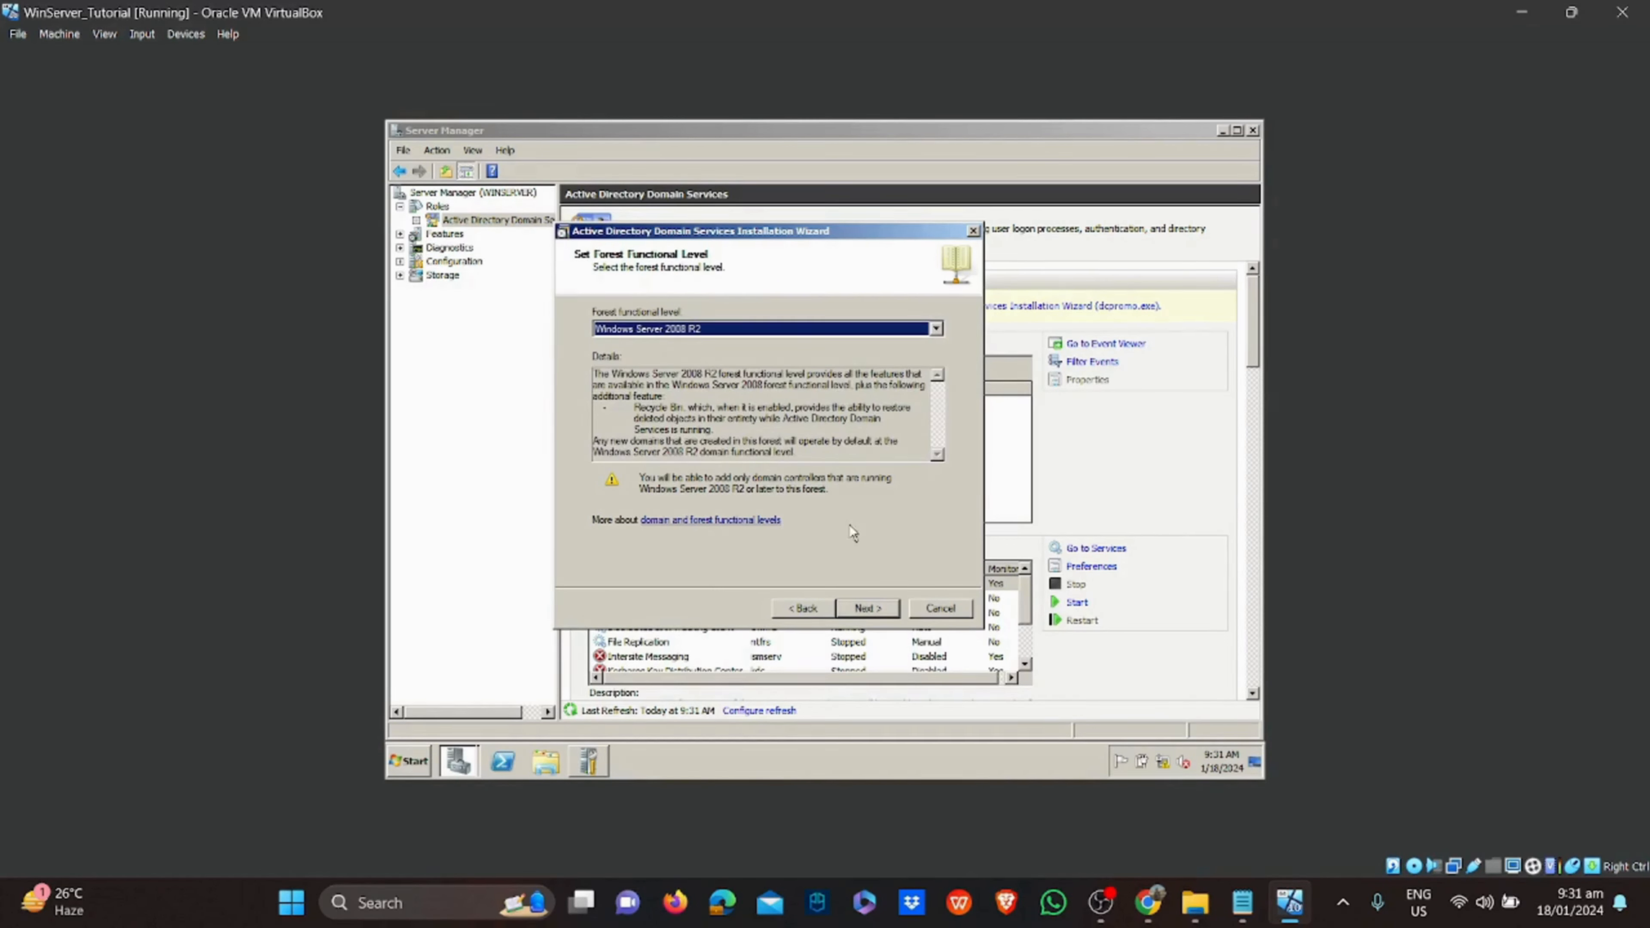
pyautogui.click(868, 609)
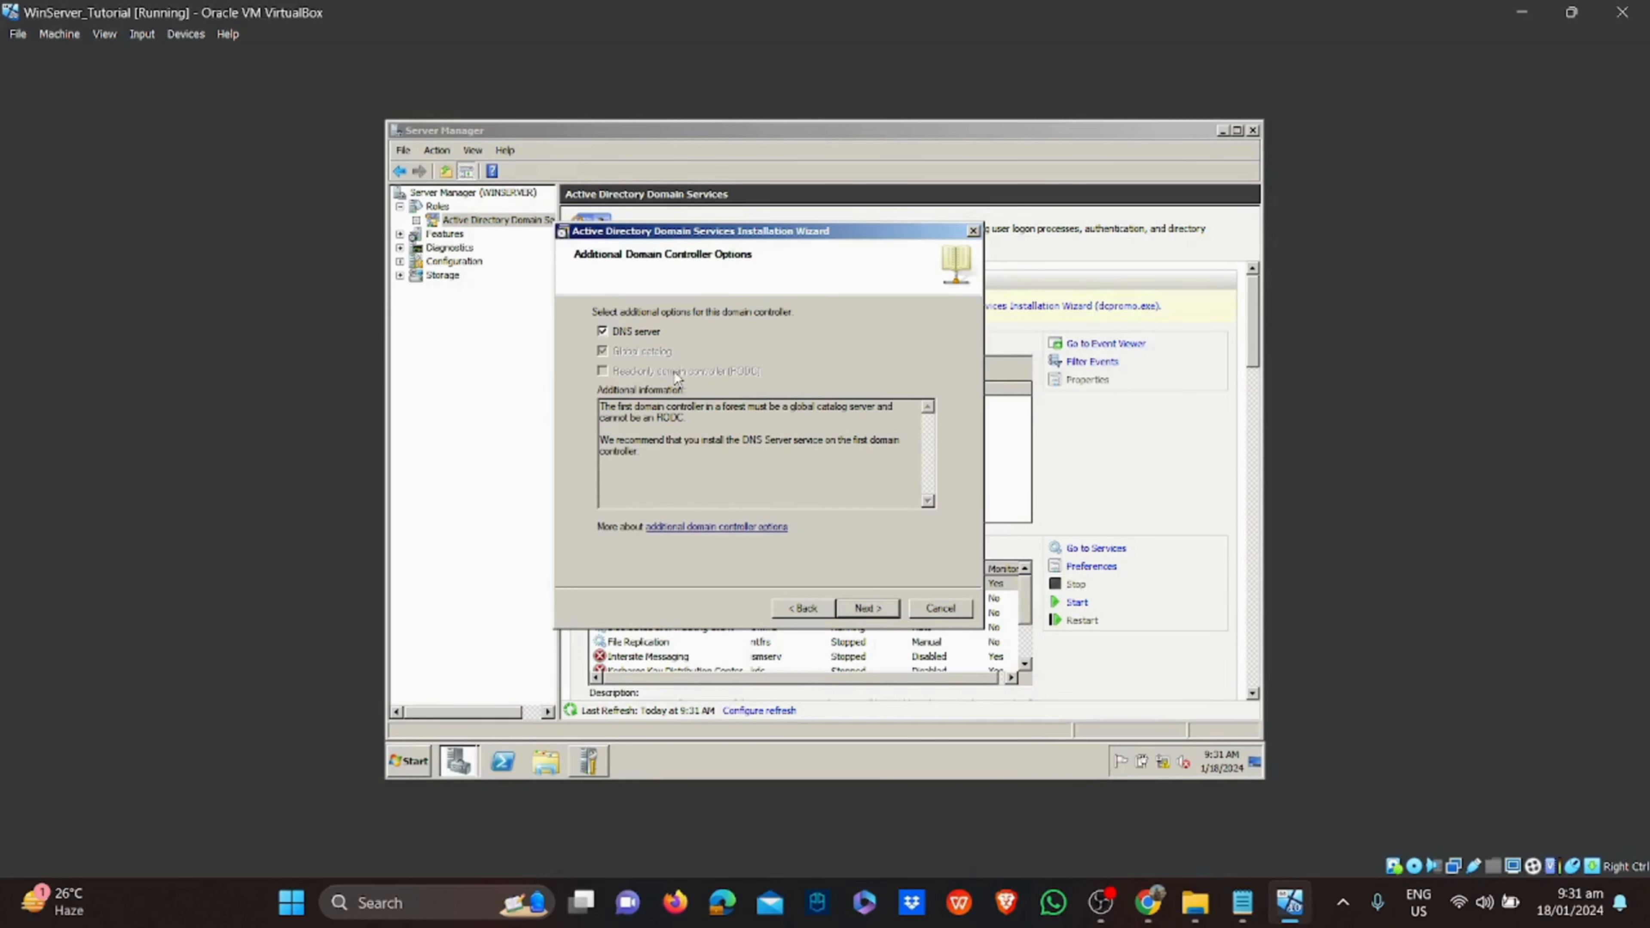
pyautogui.hotkey('alt', 'Tab')
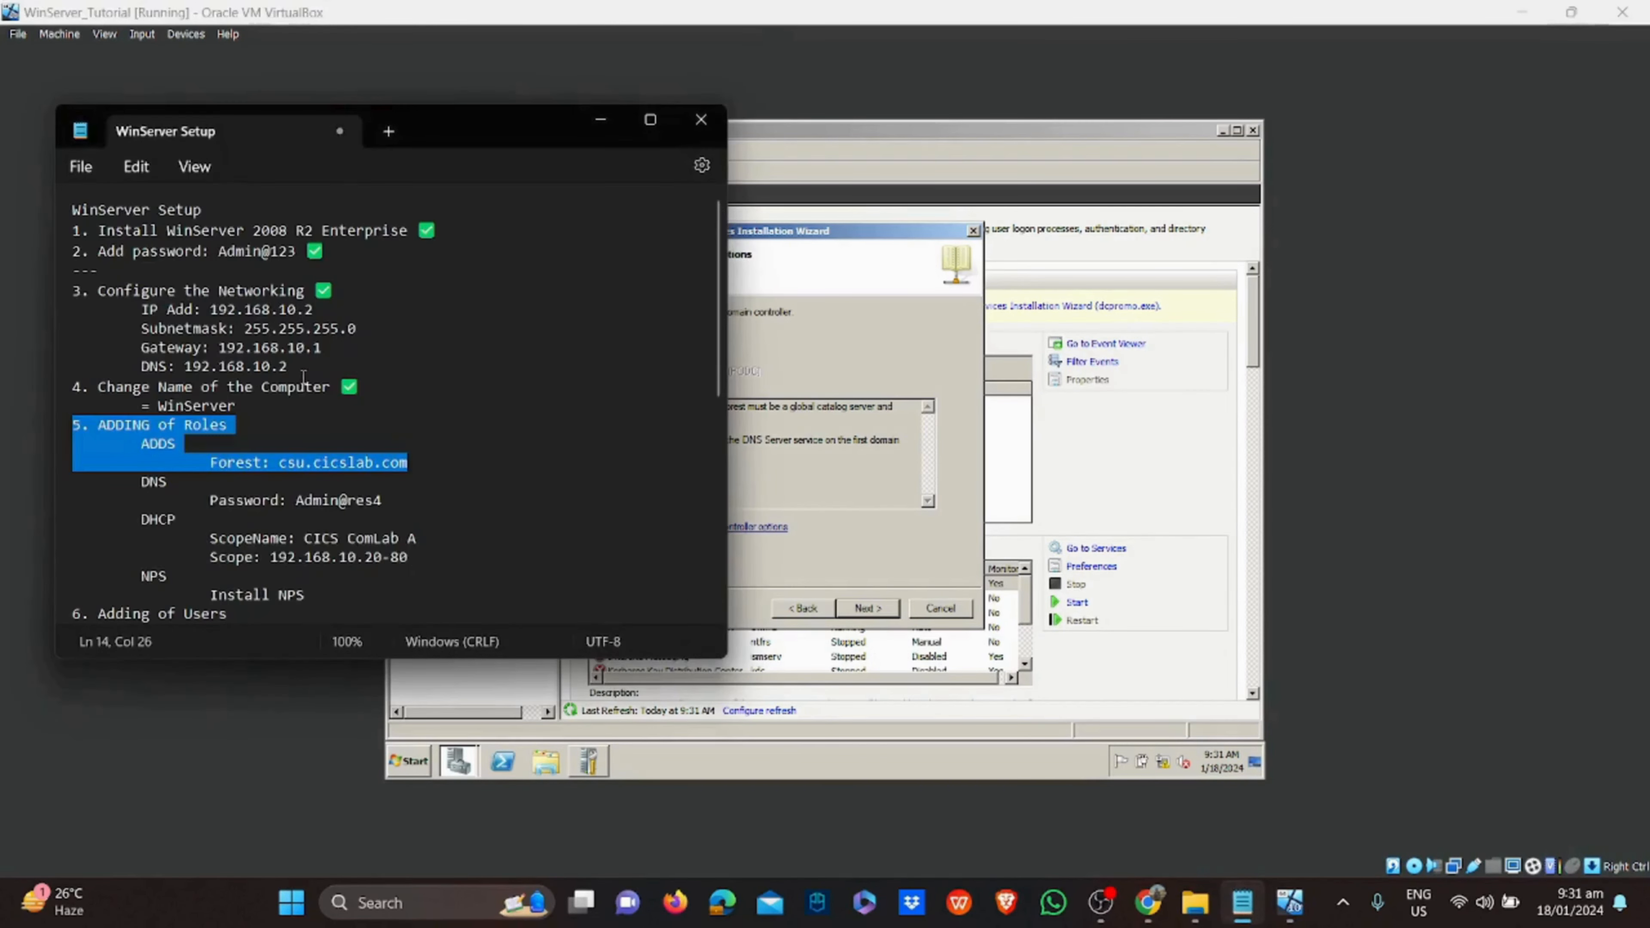
# Mark ADDS with a green check-mark emoji in the Notepad setup checklist
pyautogui.click(302, 424)
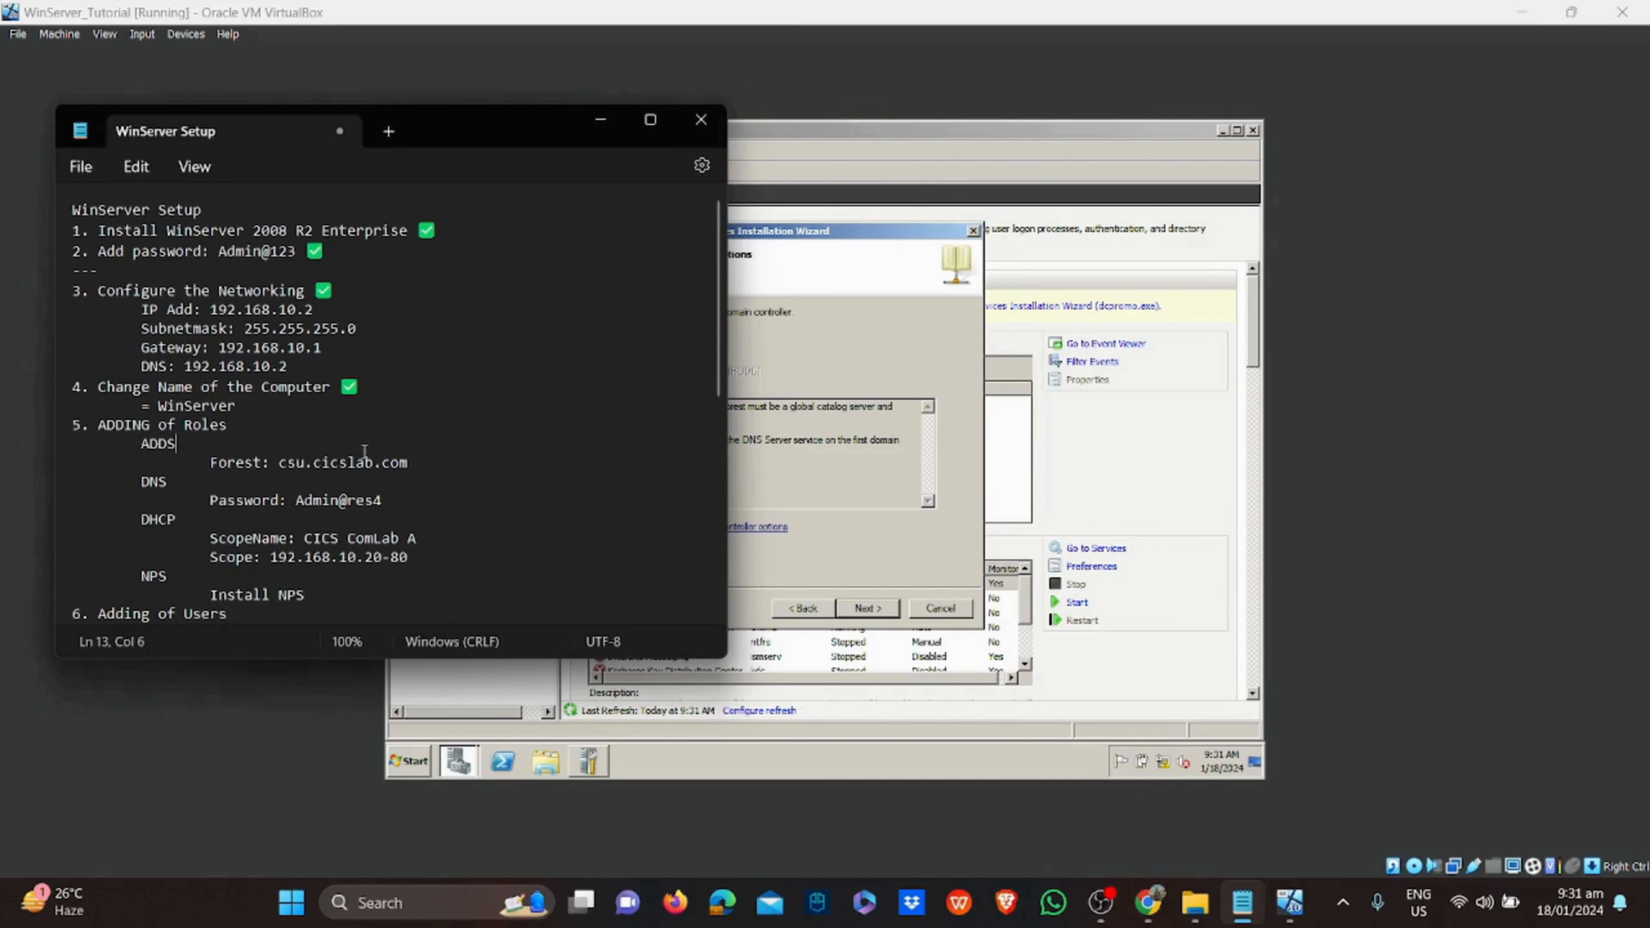
pyautogui.press('super+period')
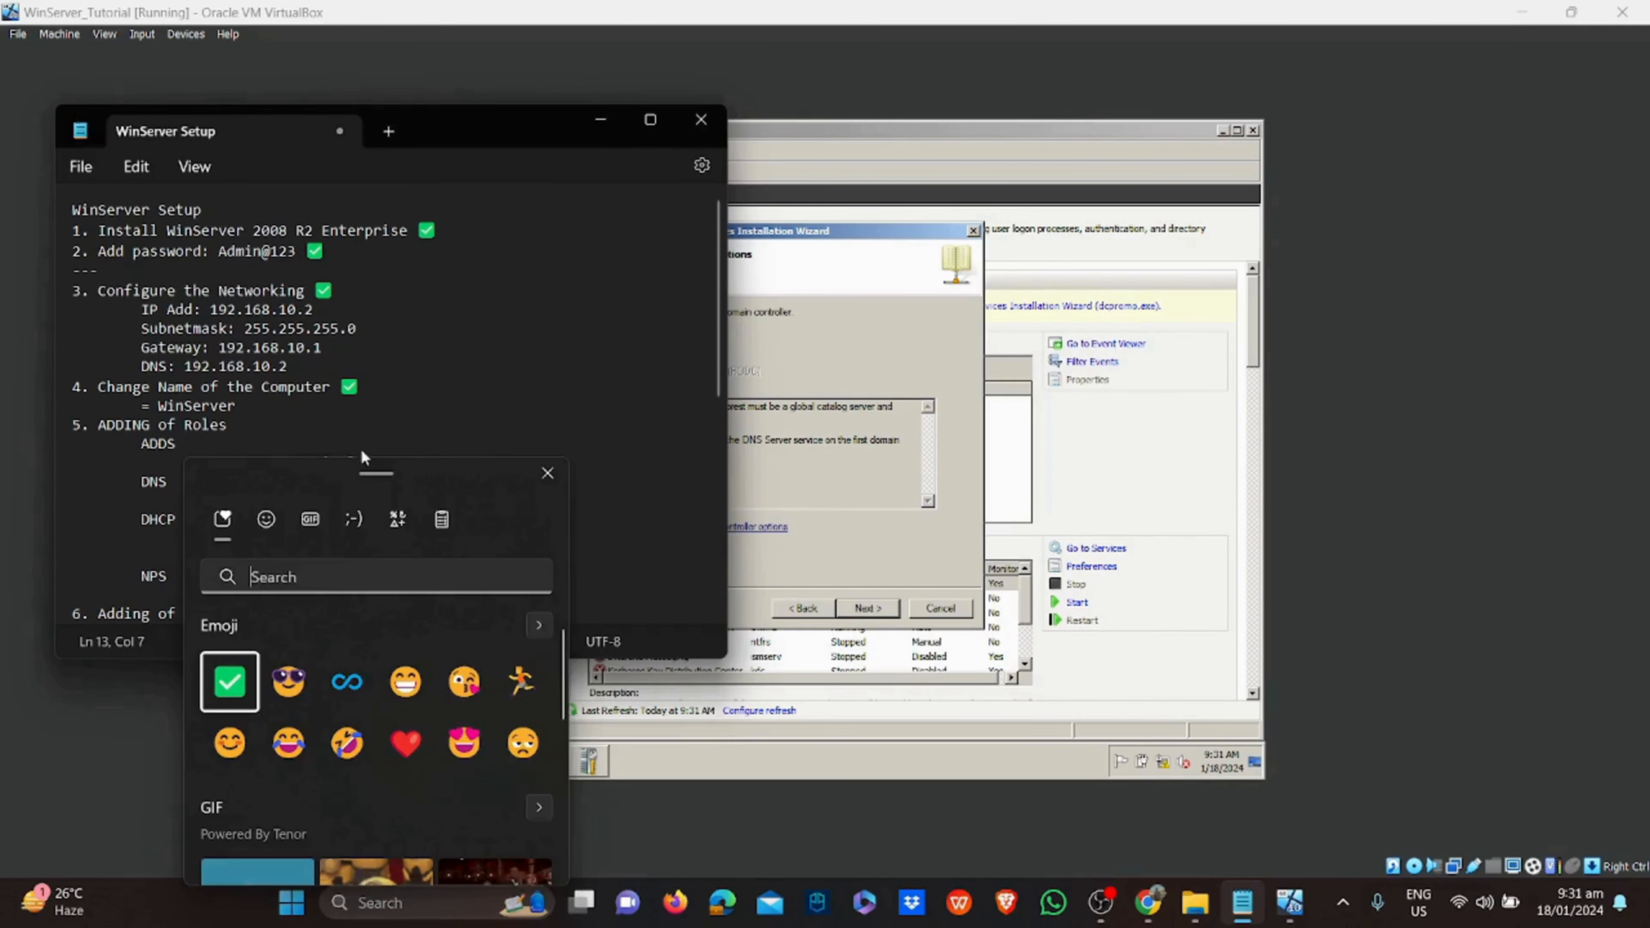
pyautogui.press('Return')
pyautogui.click(292, 440)
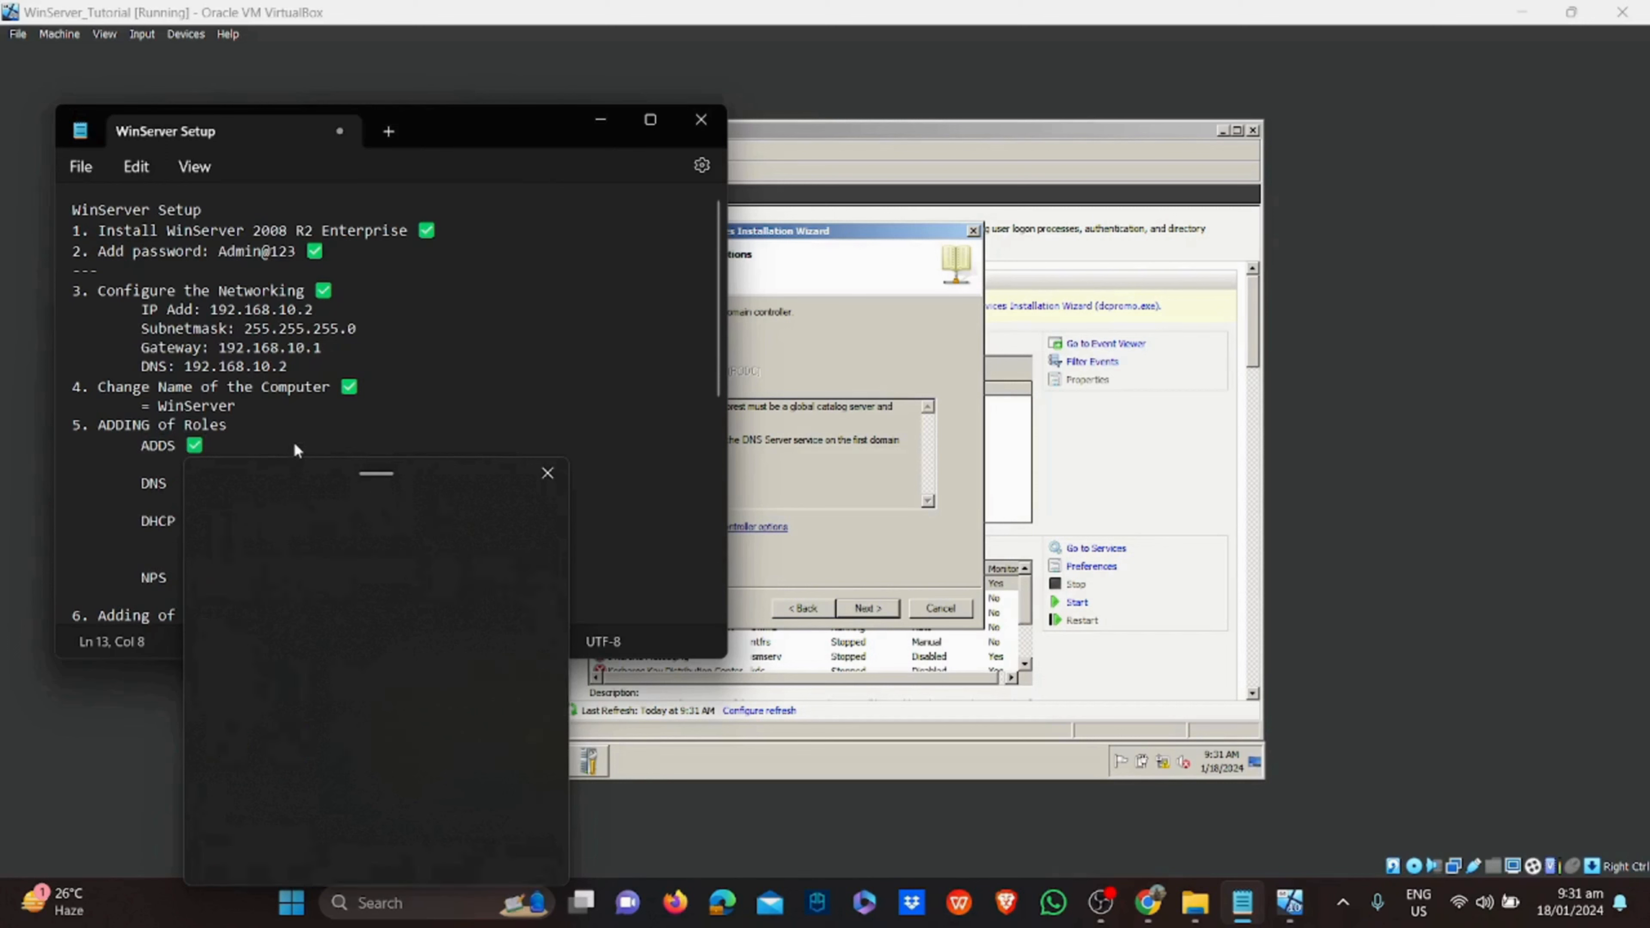
pyautogui.moveTo(137, 485); pyautogui.dragTo(388, 504)
pyautogui.click(542, 498)
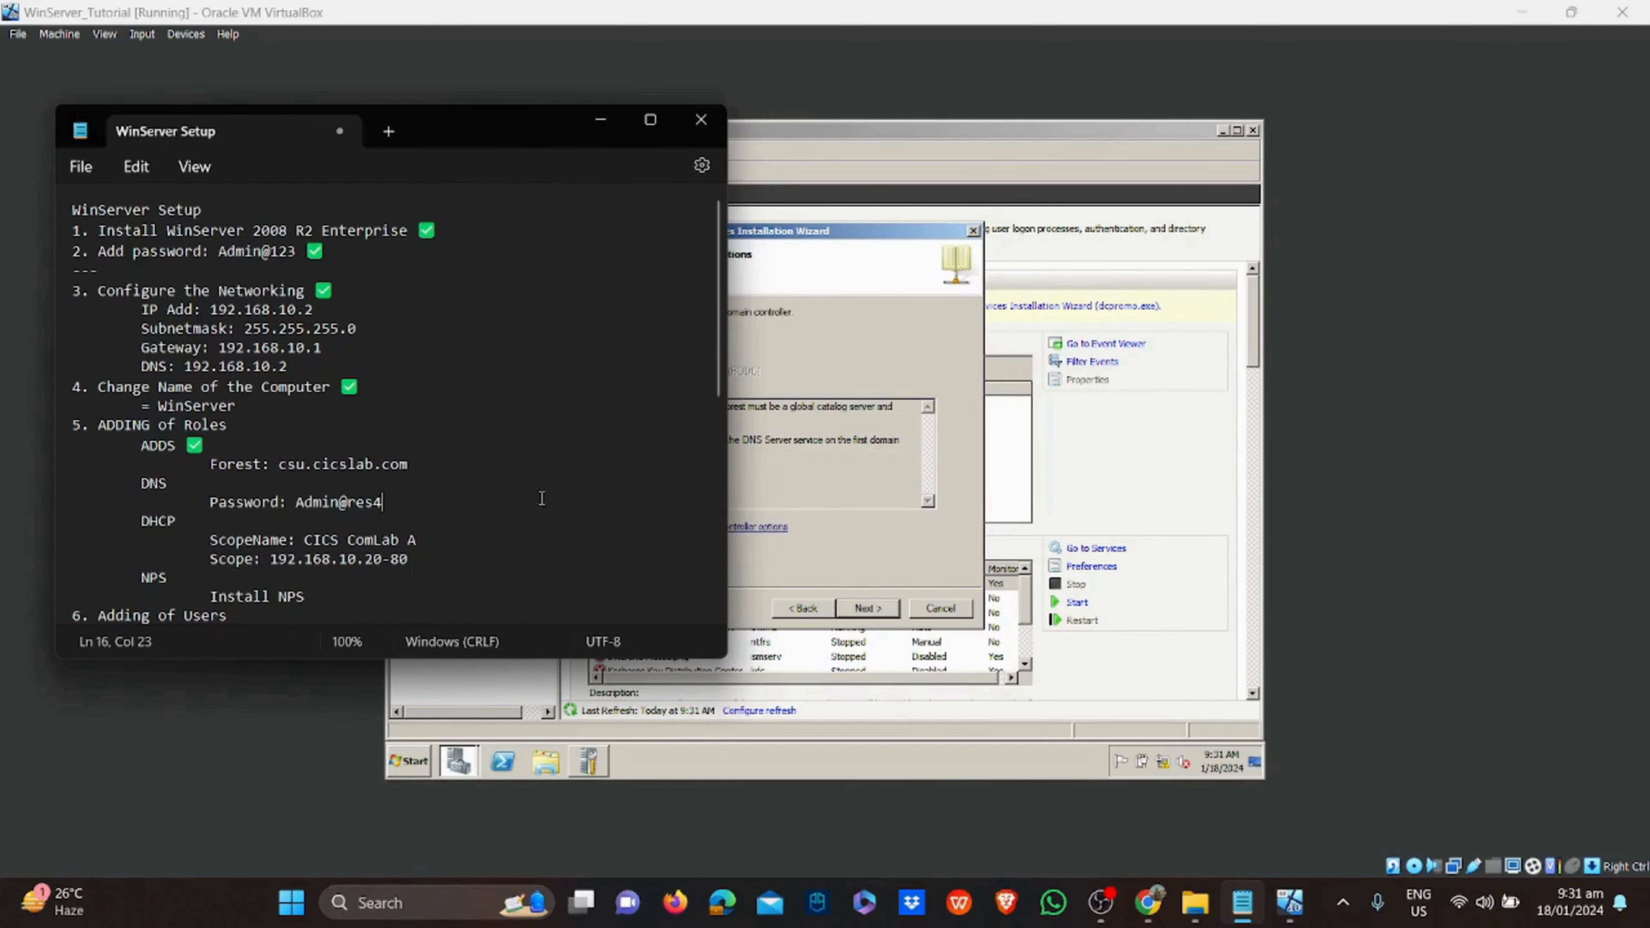
pyautogui.click(765, 492)
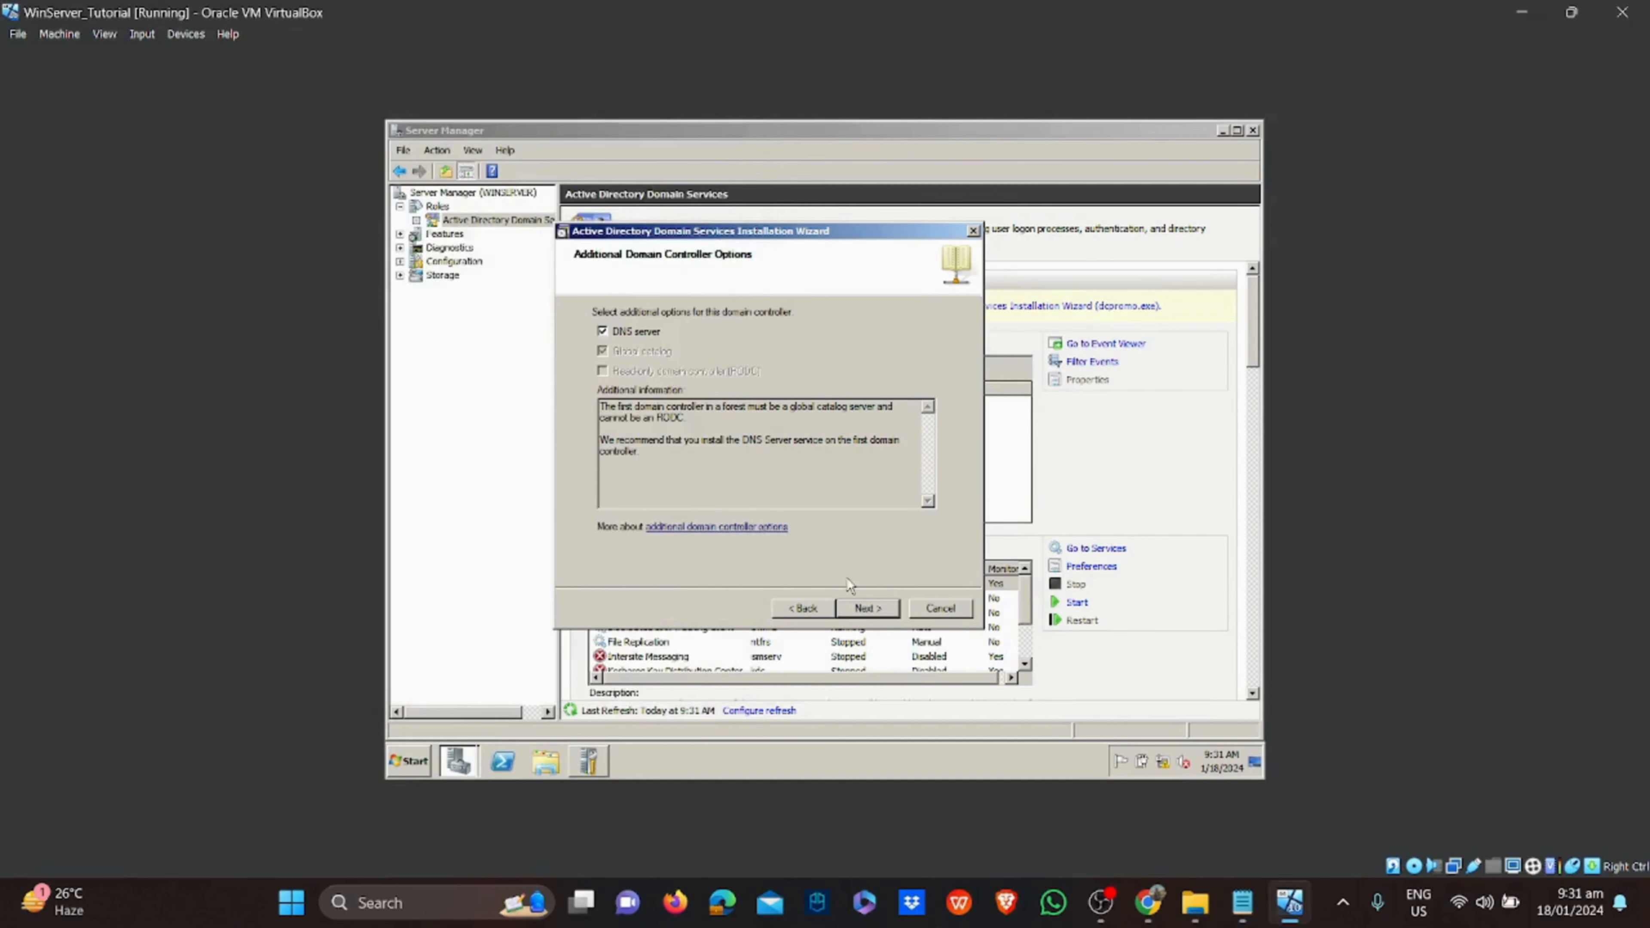
# Accept the DNS delegation warning, keep default database and SYSVOL folders, and set the DSRM password
pyautogui.click(867, 608)
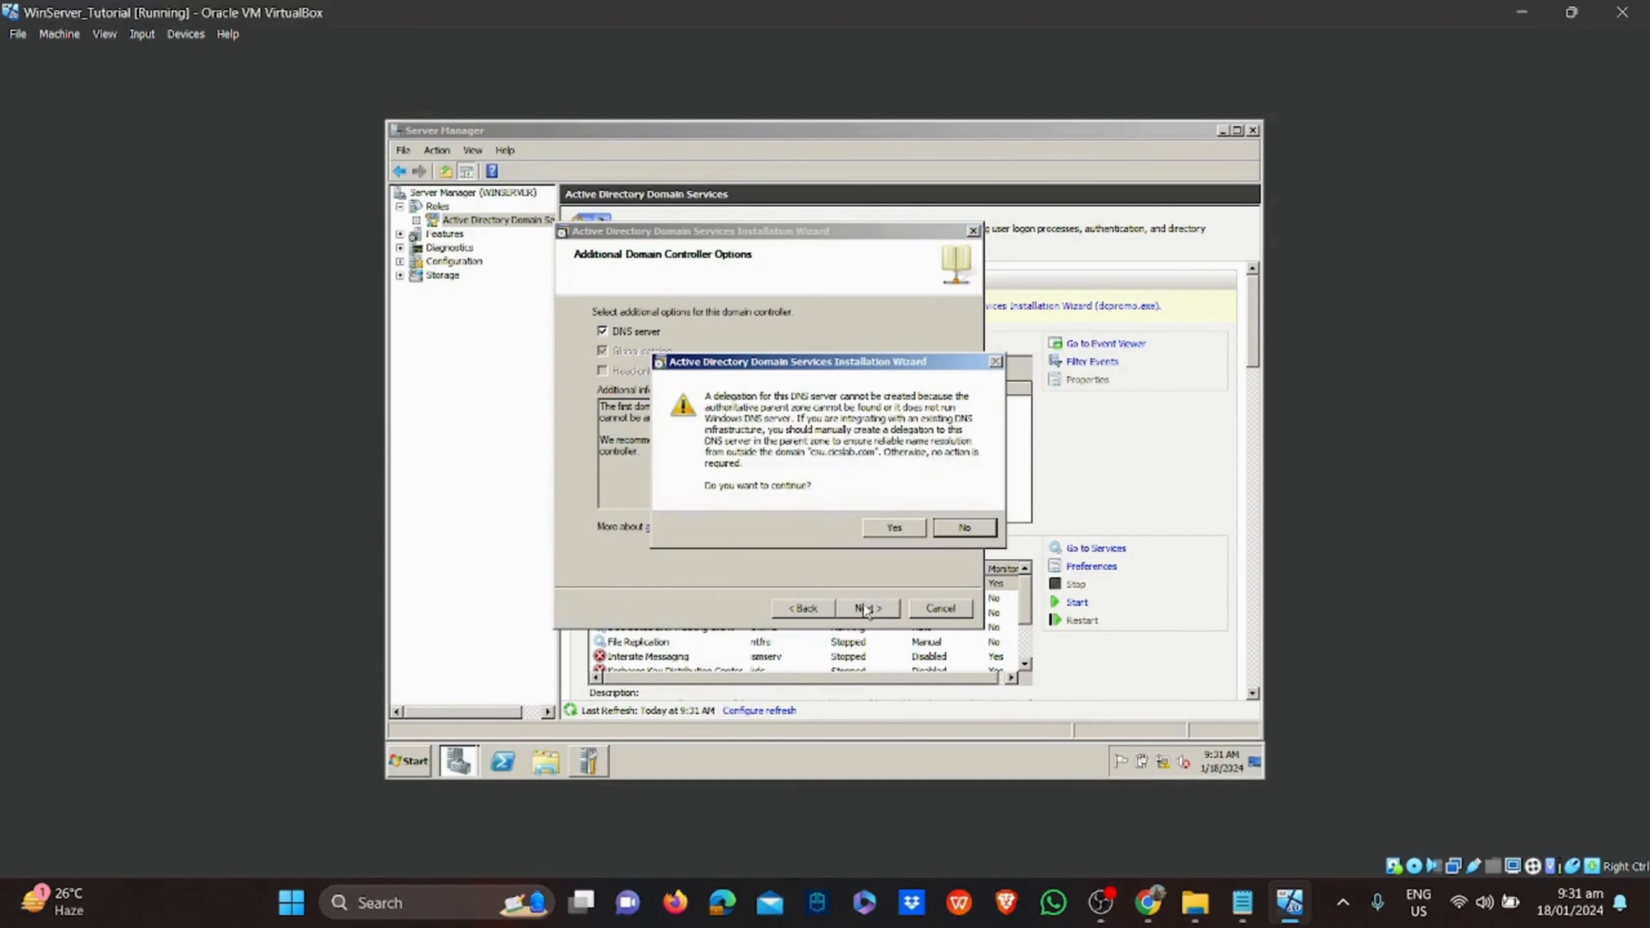
pyautogui.click(903, 527)
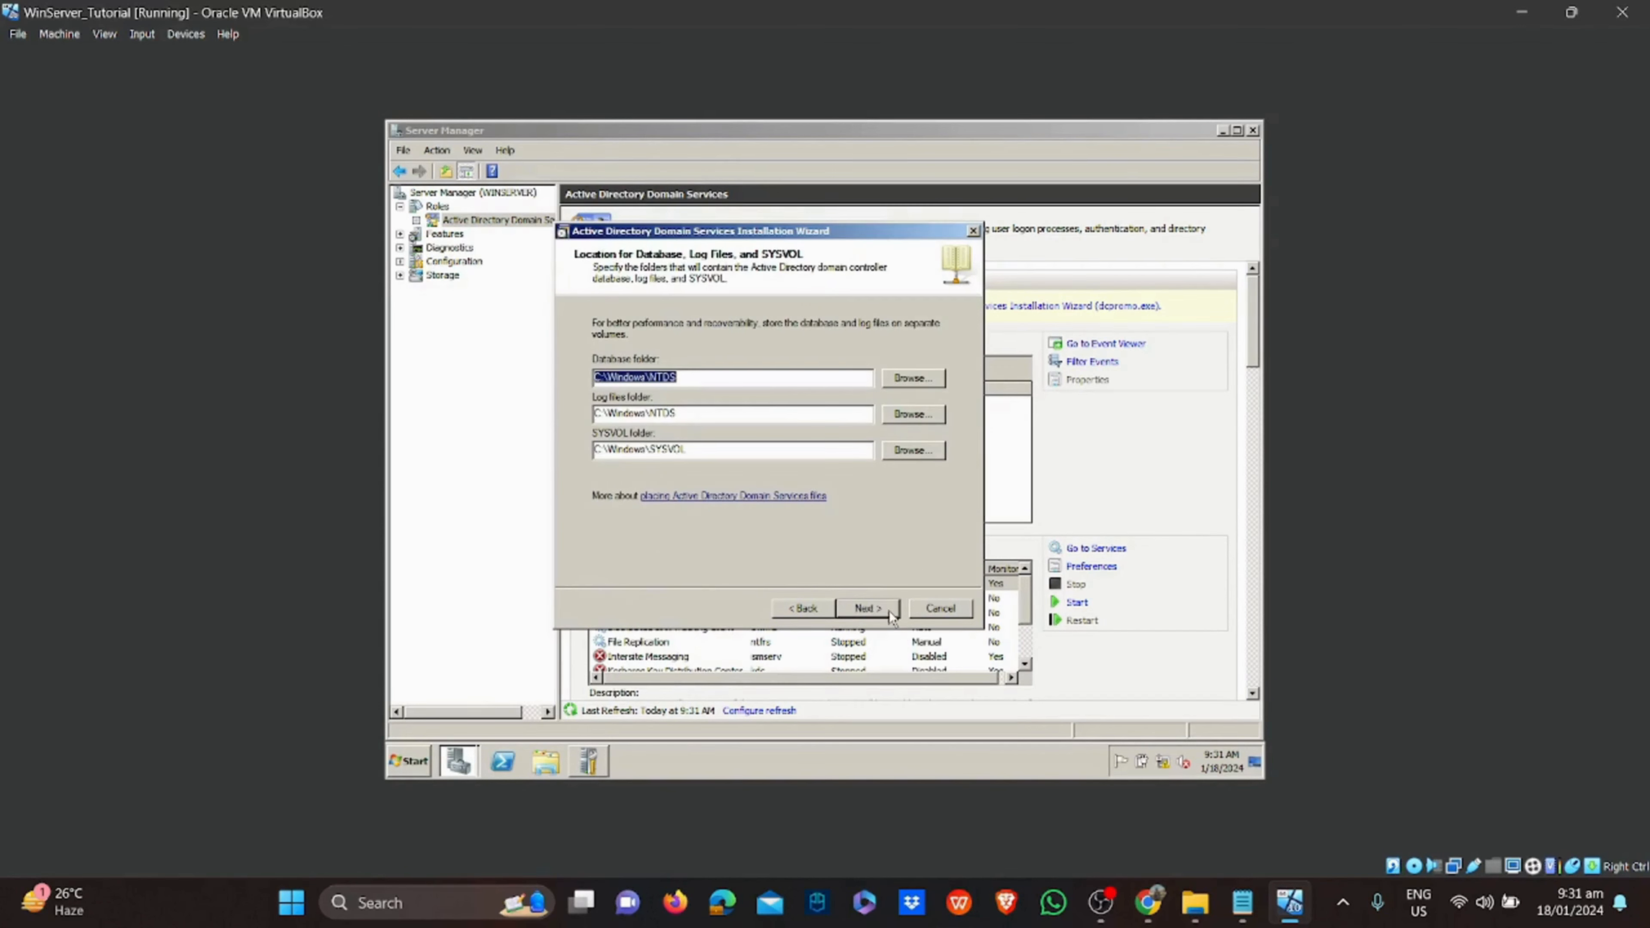
pyautogui.click(868, 608)
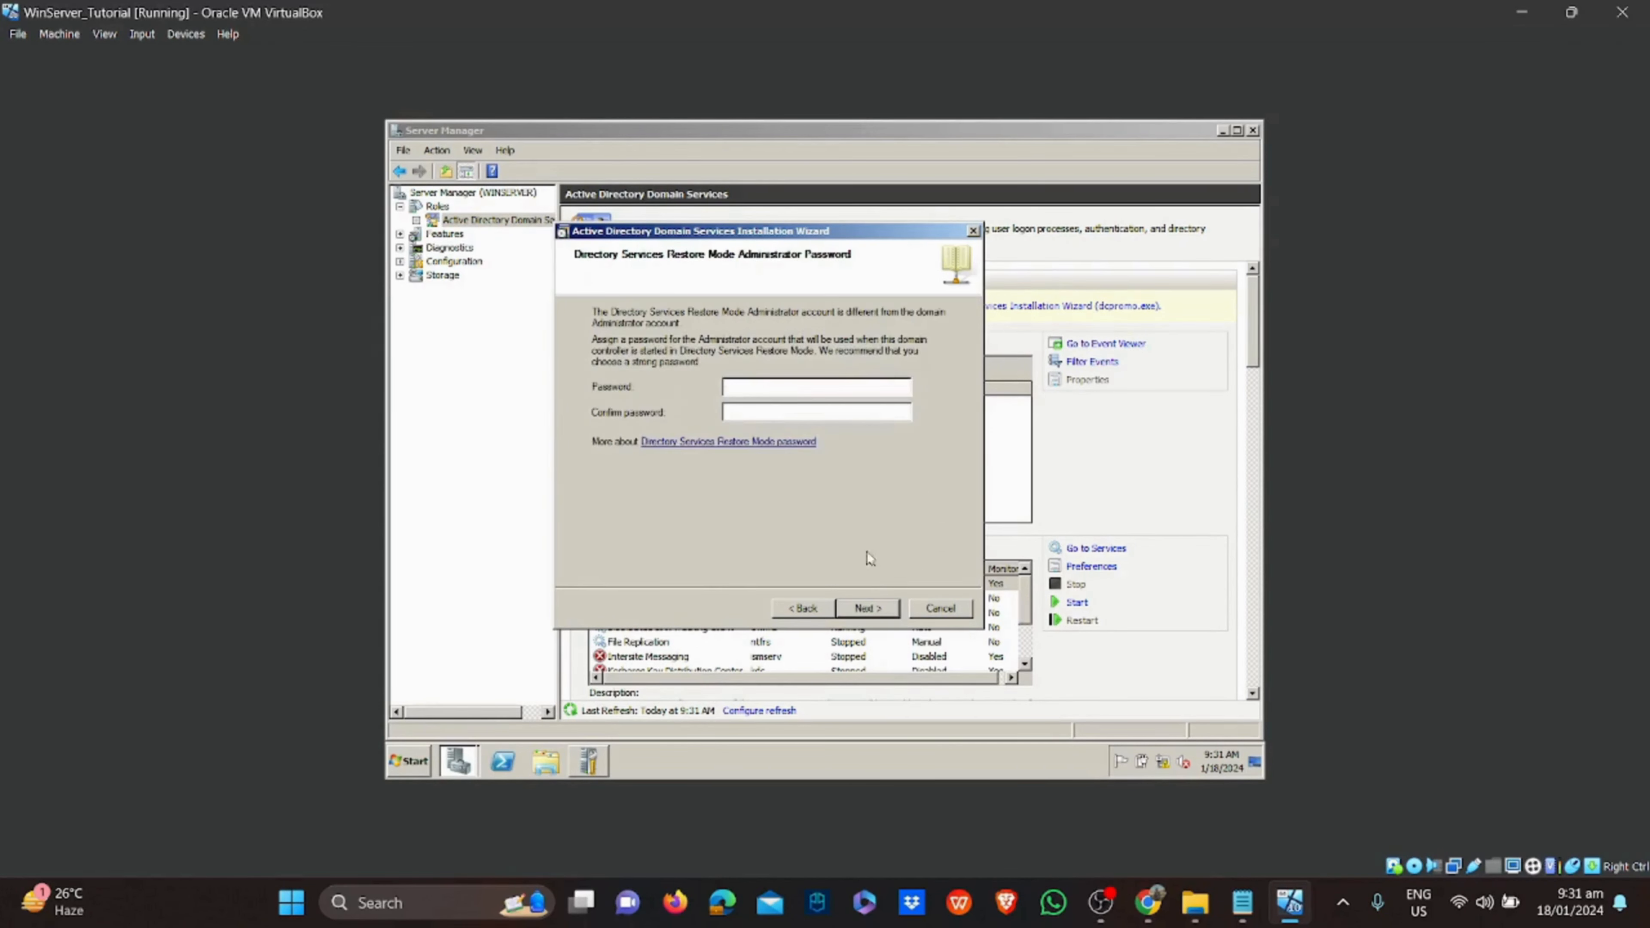
pyautogui.write('•••••••••••••••••••')
pyautogui.click(867, 608)
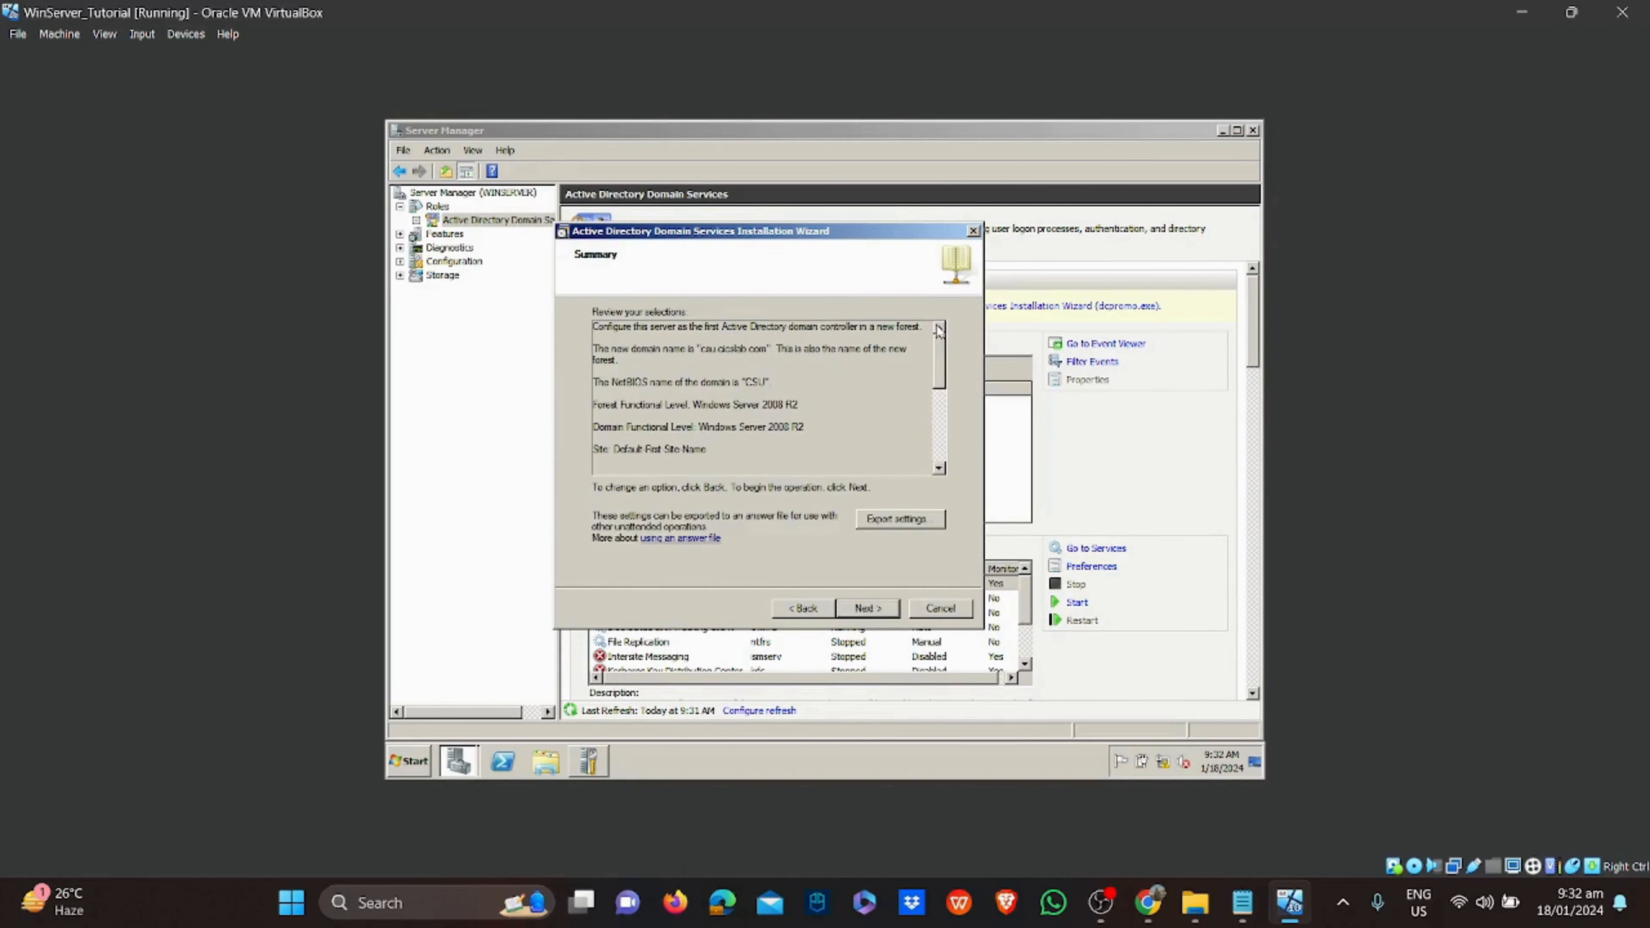
# Start the Active Directory installation with reboot on completion enabled
pyautogui.moveTo(942, 333); pyautogui.dragTo(936, 423)
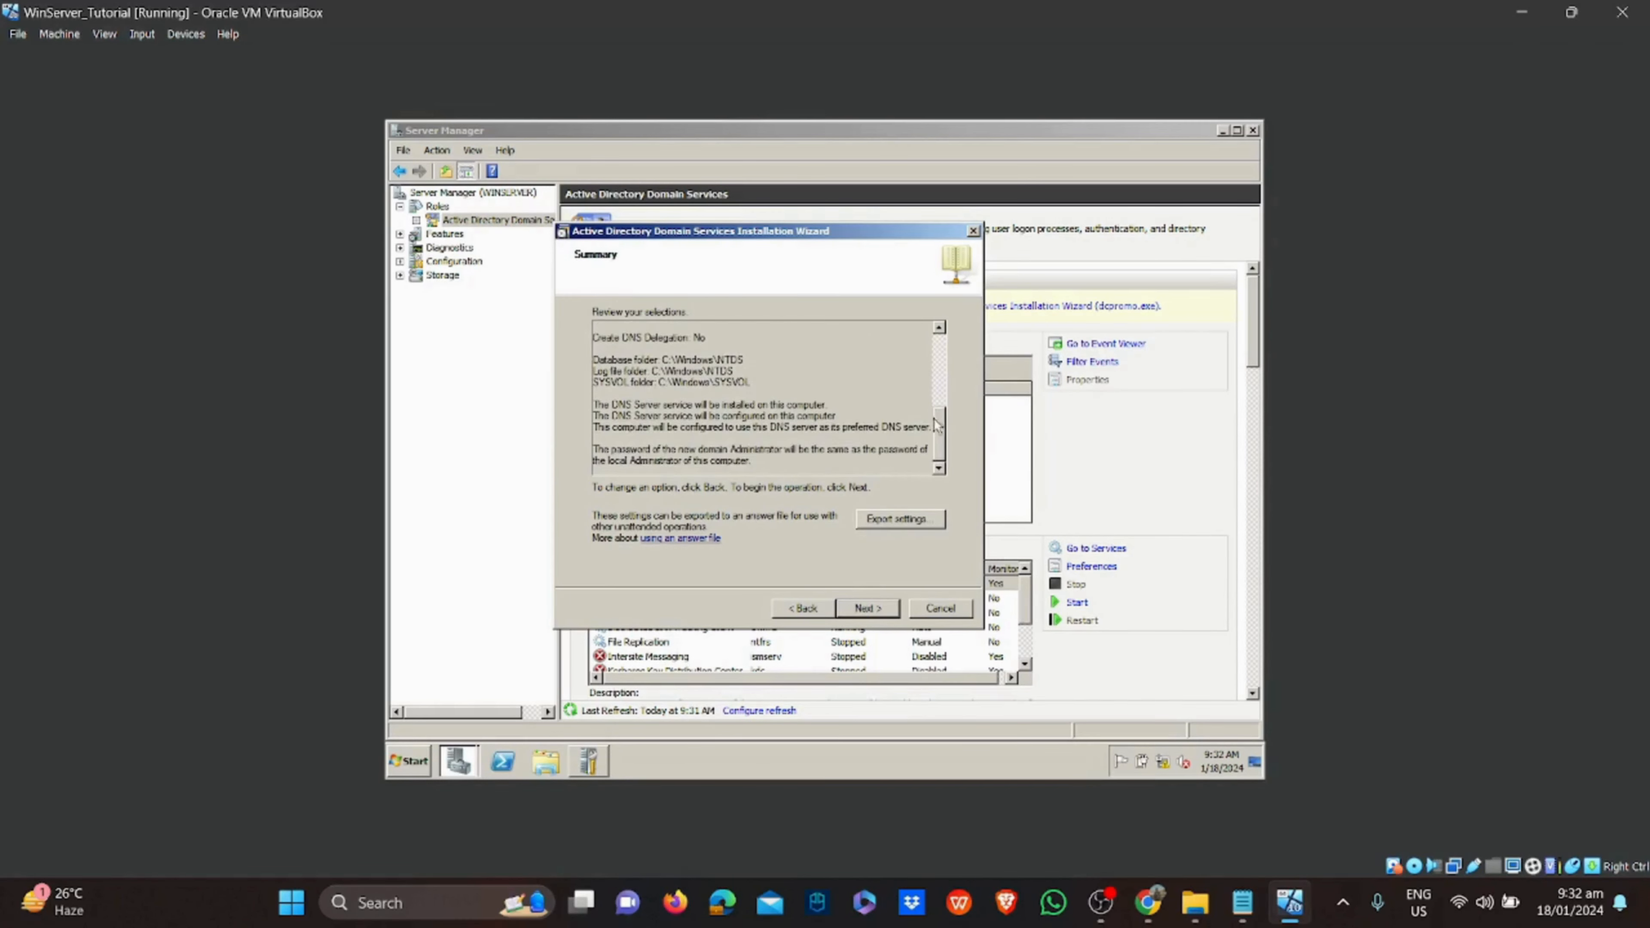
pyautogui.click(884, 610)
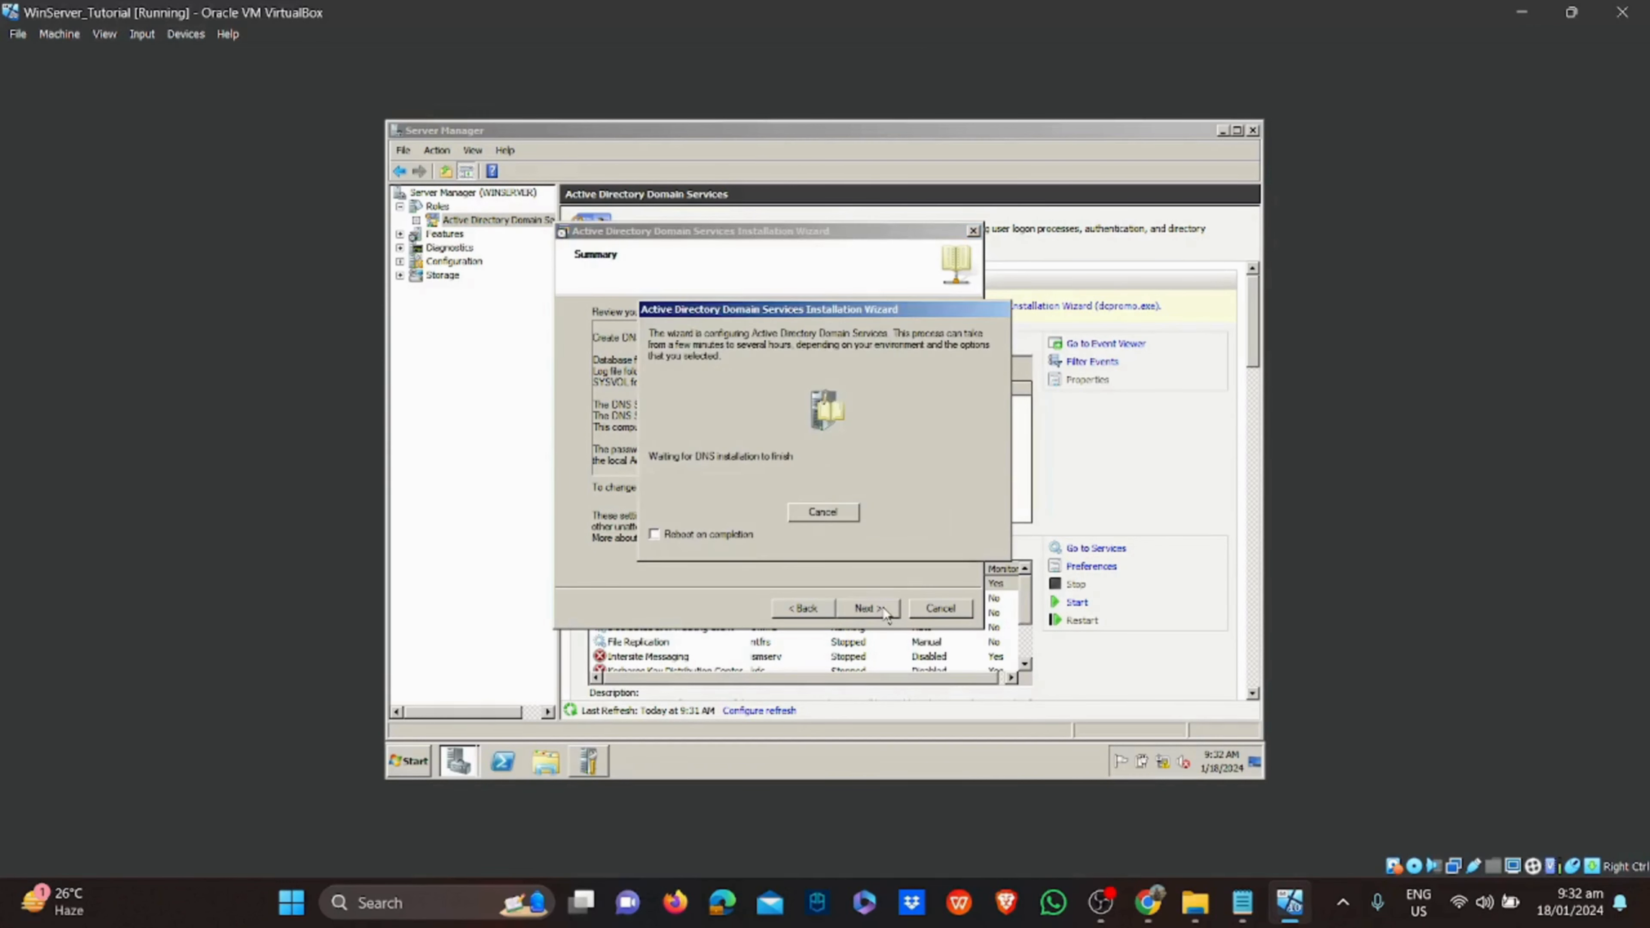
pyautogui.click(732, 537)
# Add a green check-mark emoji after DNS in the Notepad setup checklist
pyautogui.click(1247, 921)
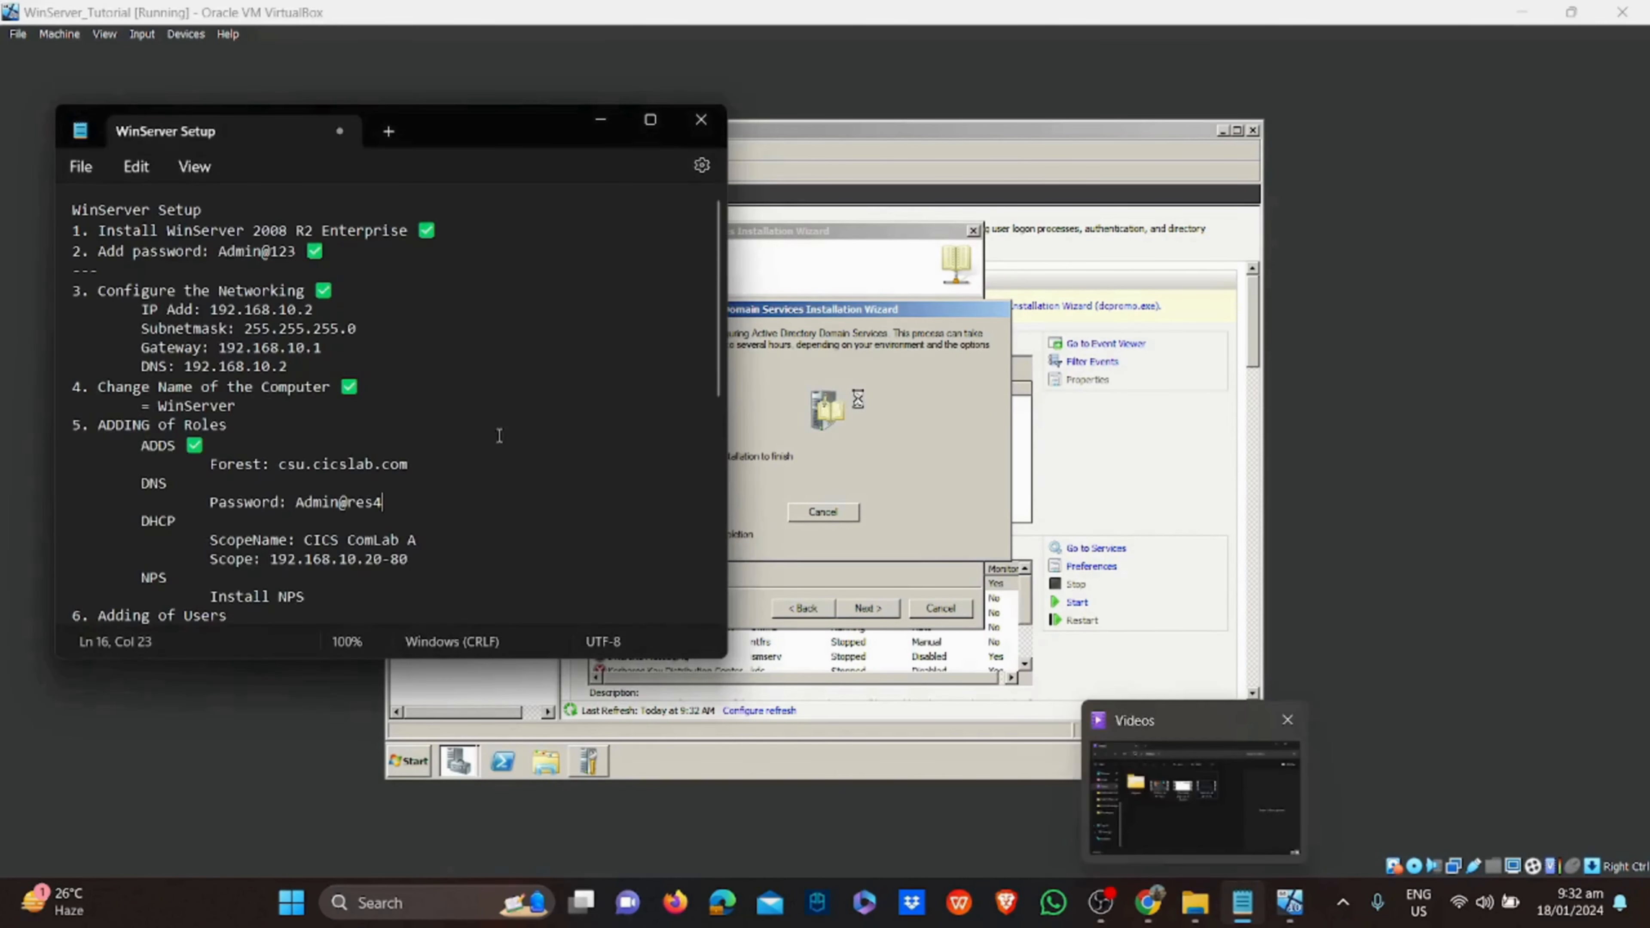
pyautogui.click(210, 486)
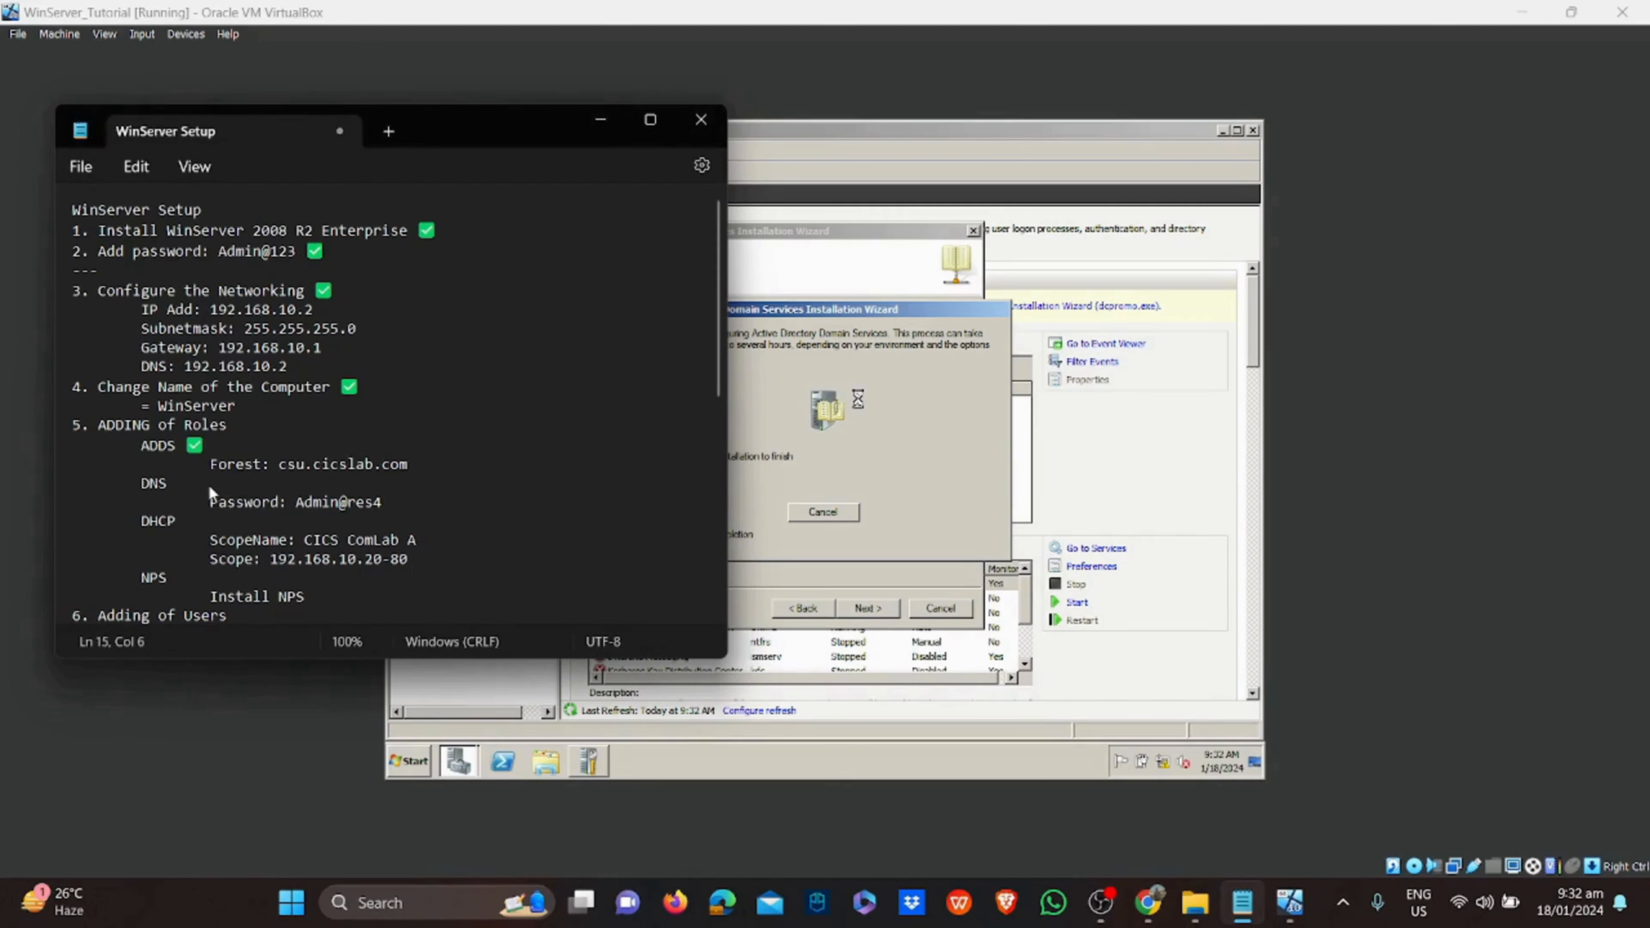
pyautogui.press('super+period')
pyautogui.click(221, 720)
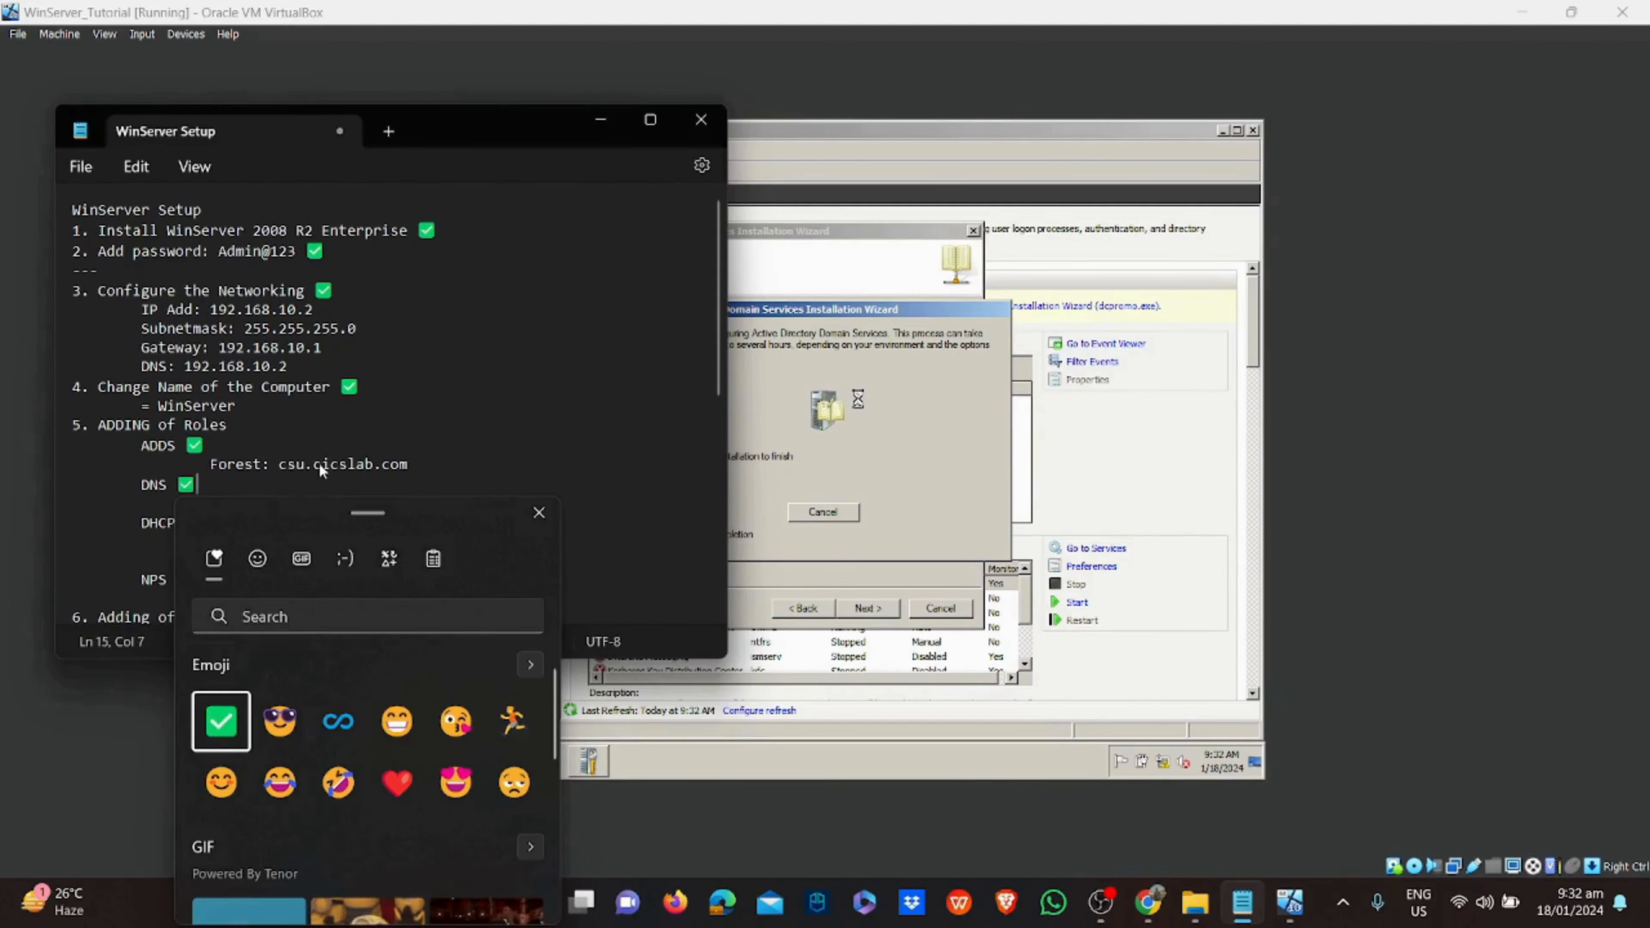
pyautogui.press('Escape')
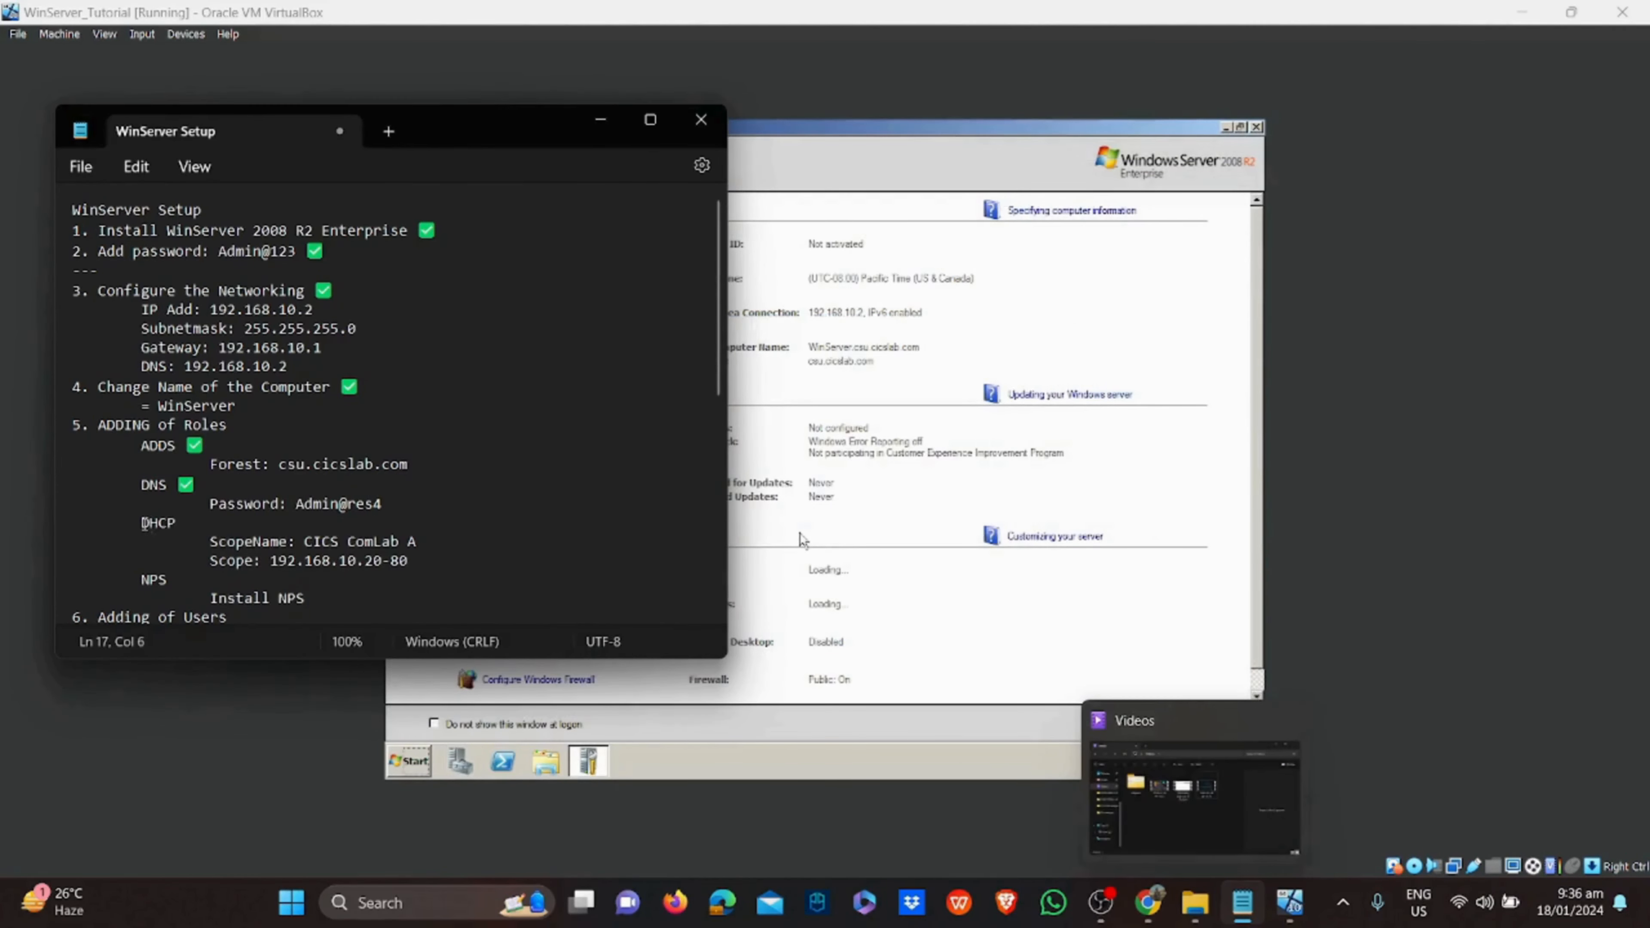
pyautogui.moveTo(139, 523); pyautogui.dragTo(402, 562)
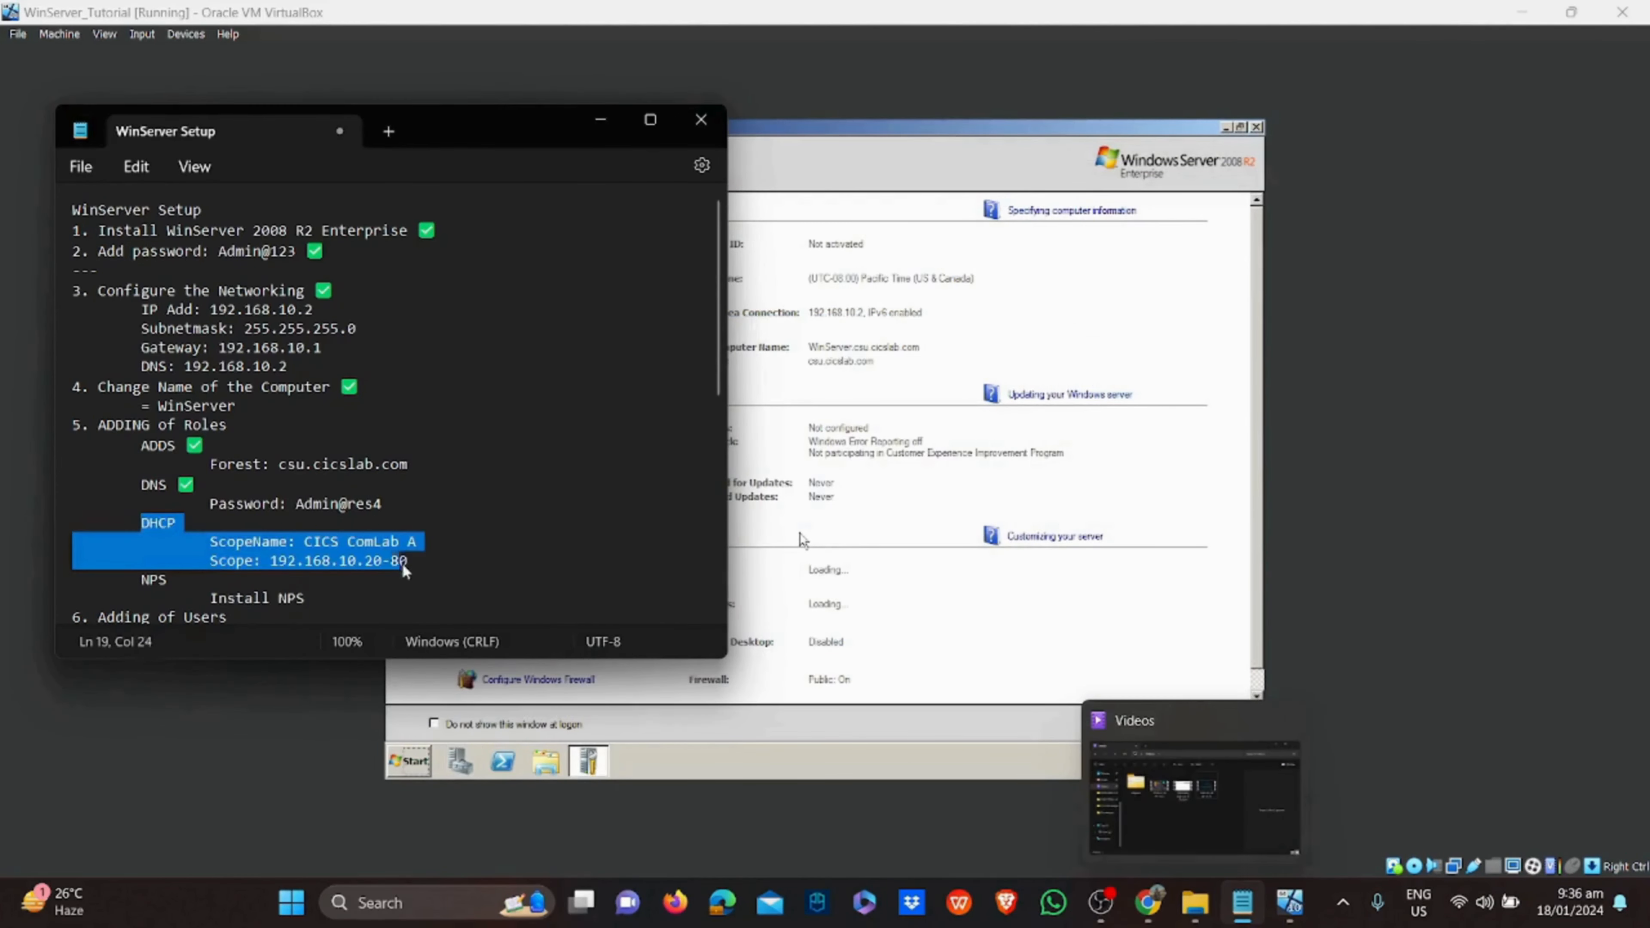
pyautogui.click(431, 564)
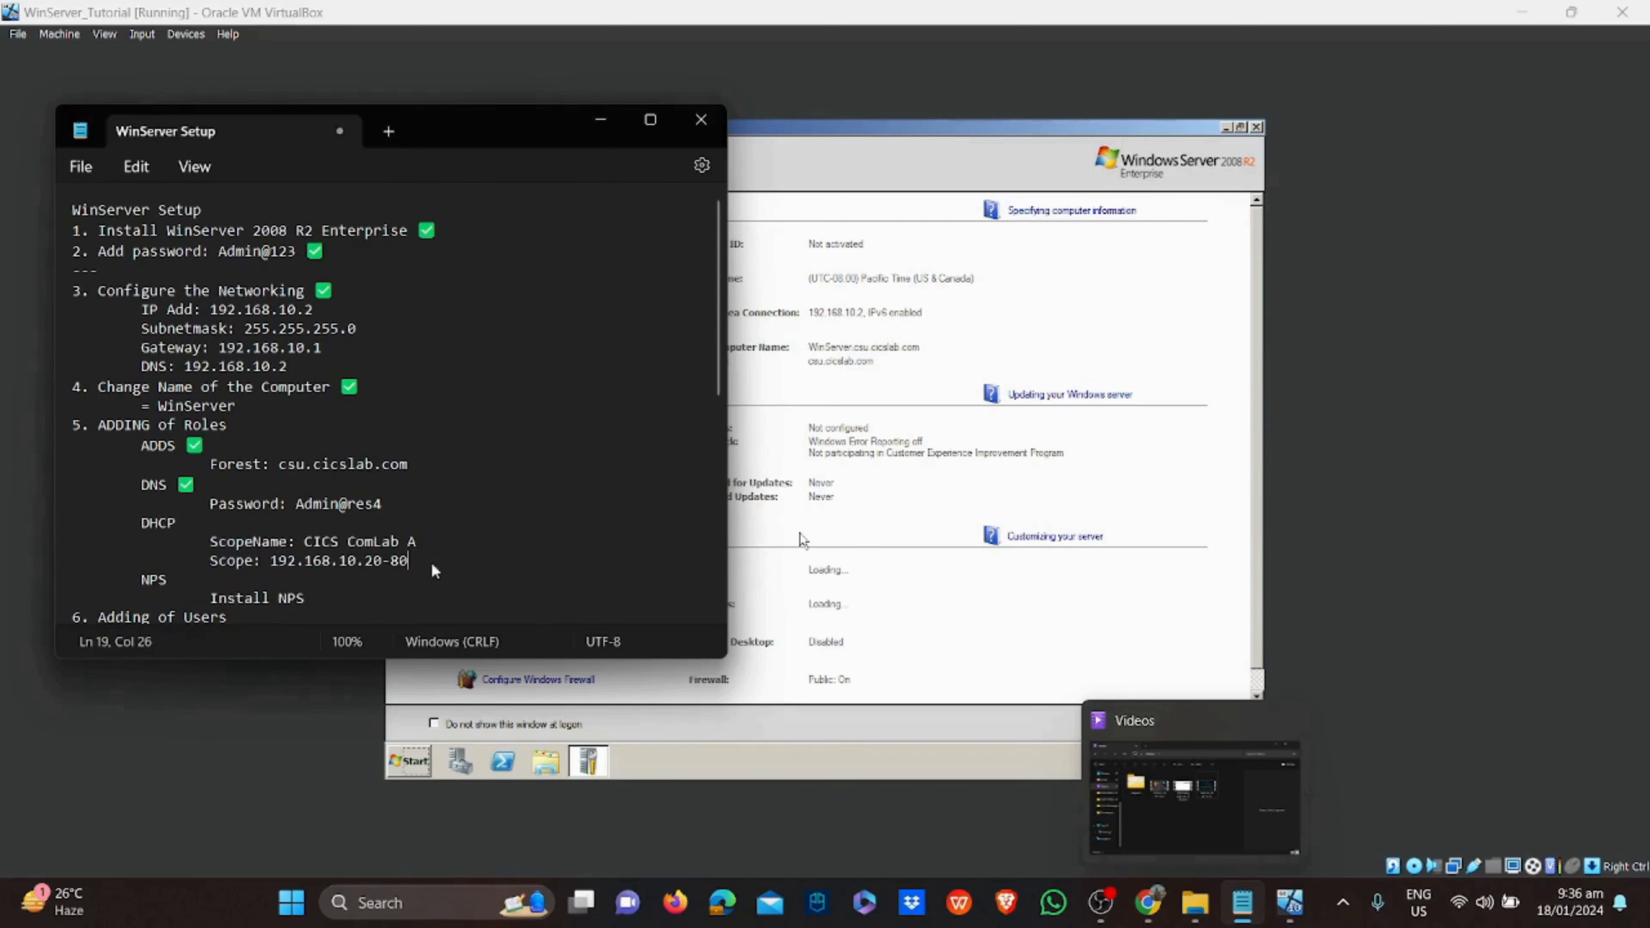
pyautogui.click(858, 488)
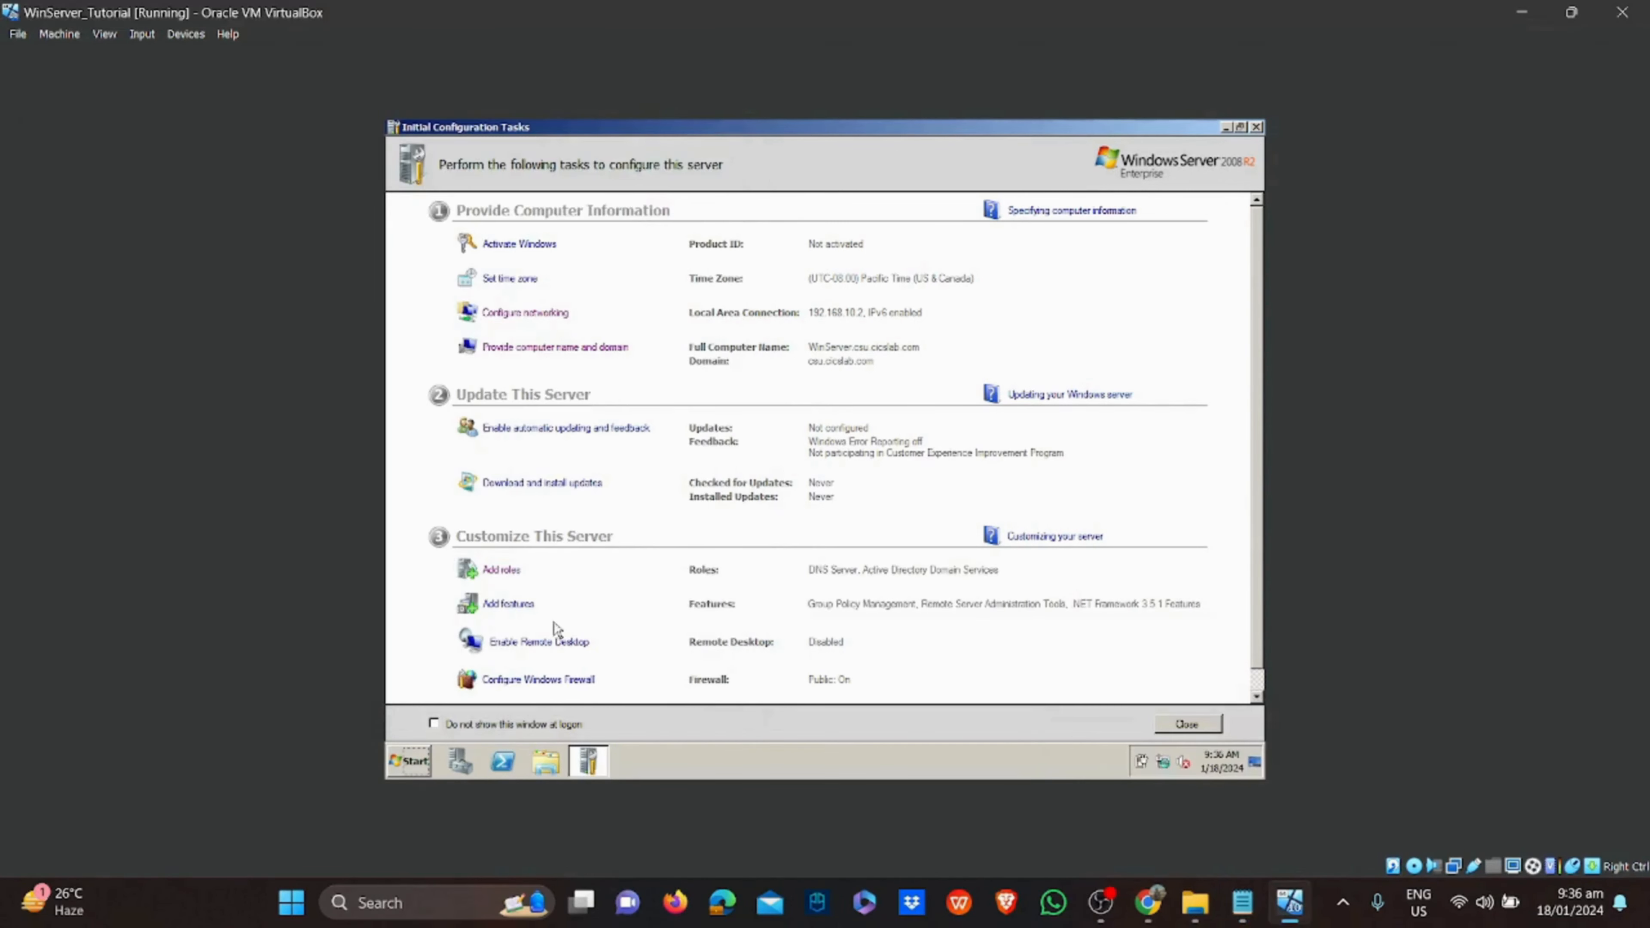
# Select the DHCP Server role and keep the 192.168.10.2 network connection binding
pyautogui.click(506, 571)
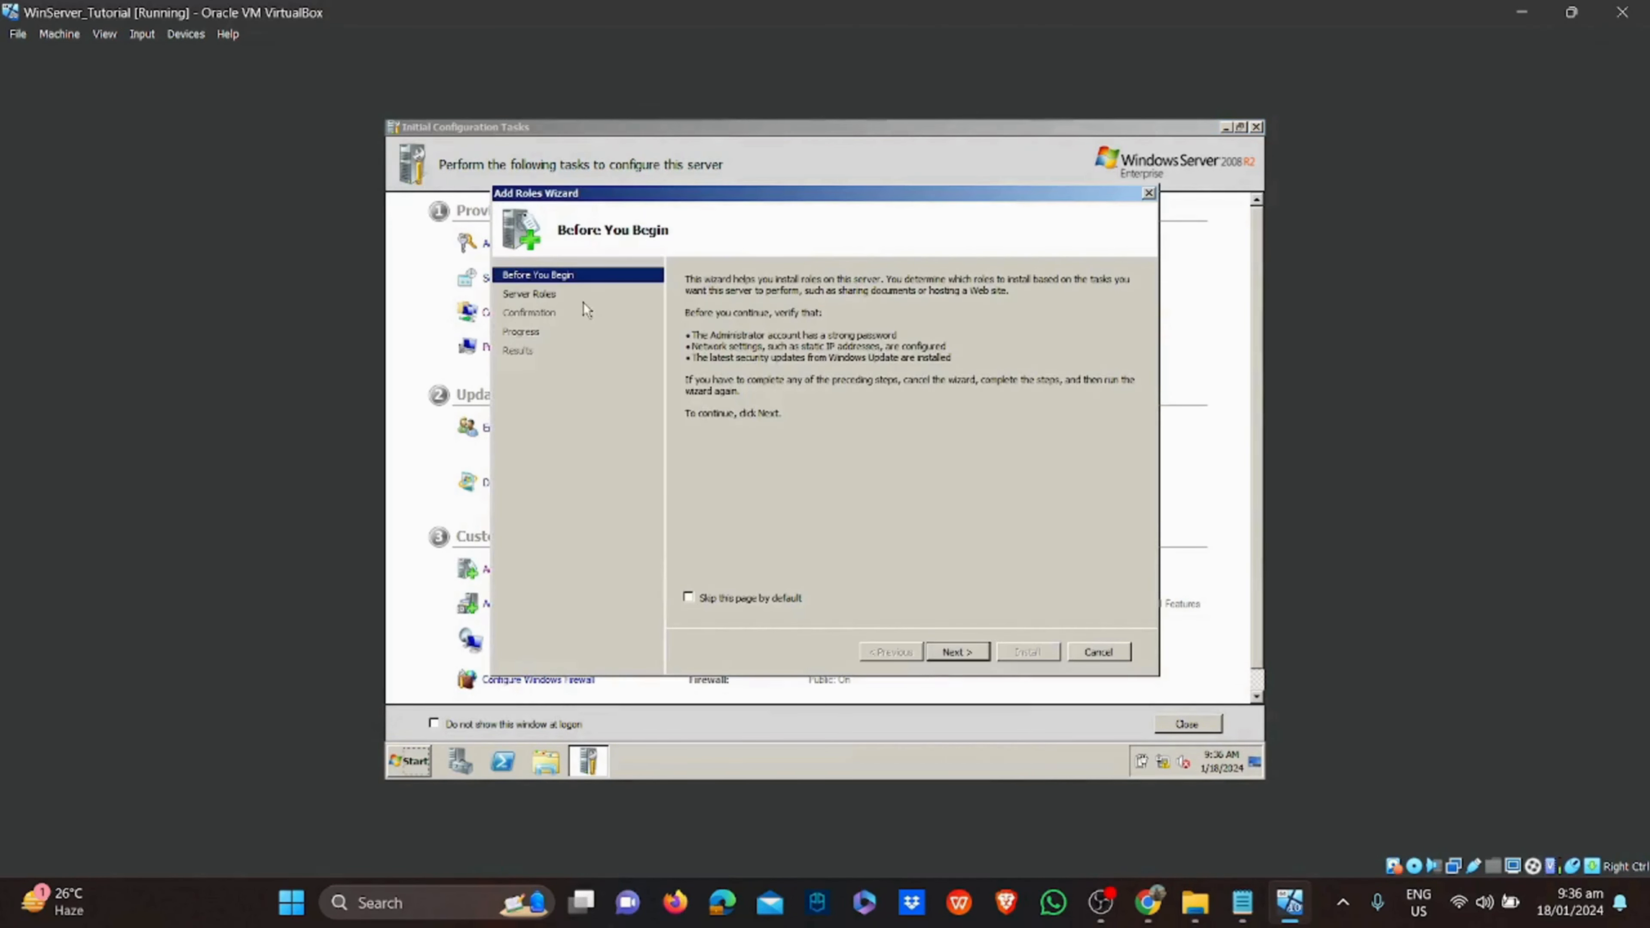
pyautogui.click(978, 651)
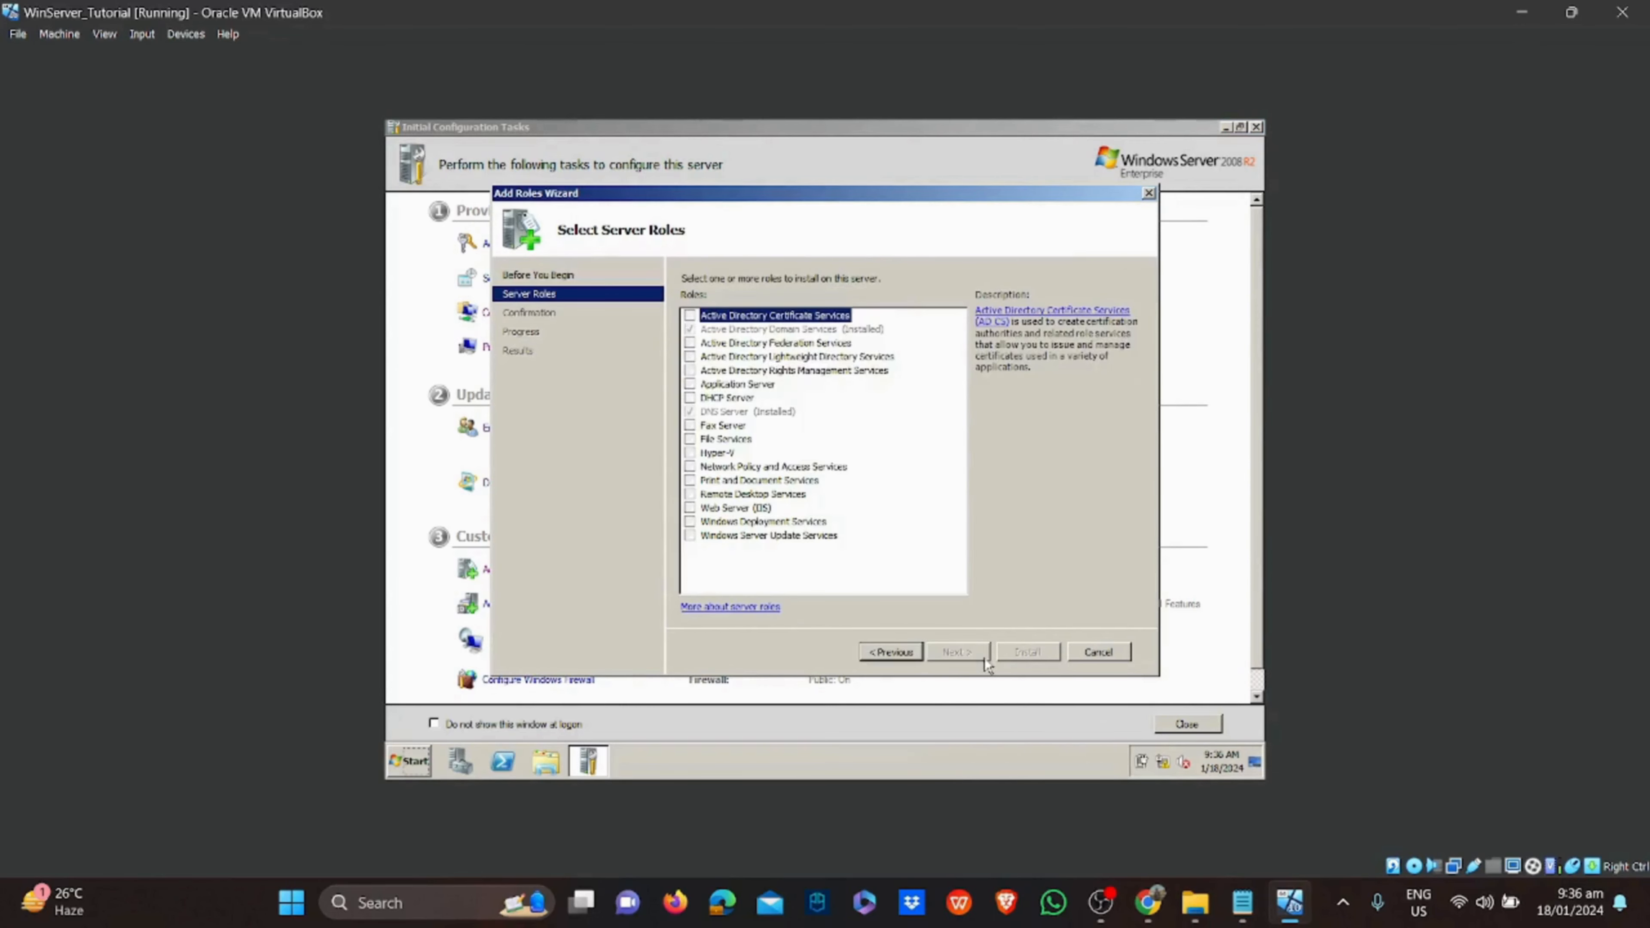
pyautogui.click(745, 395)
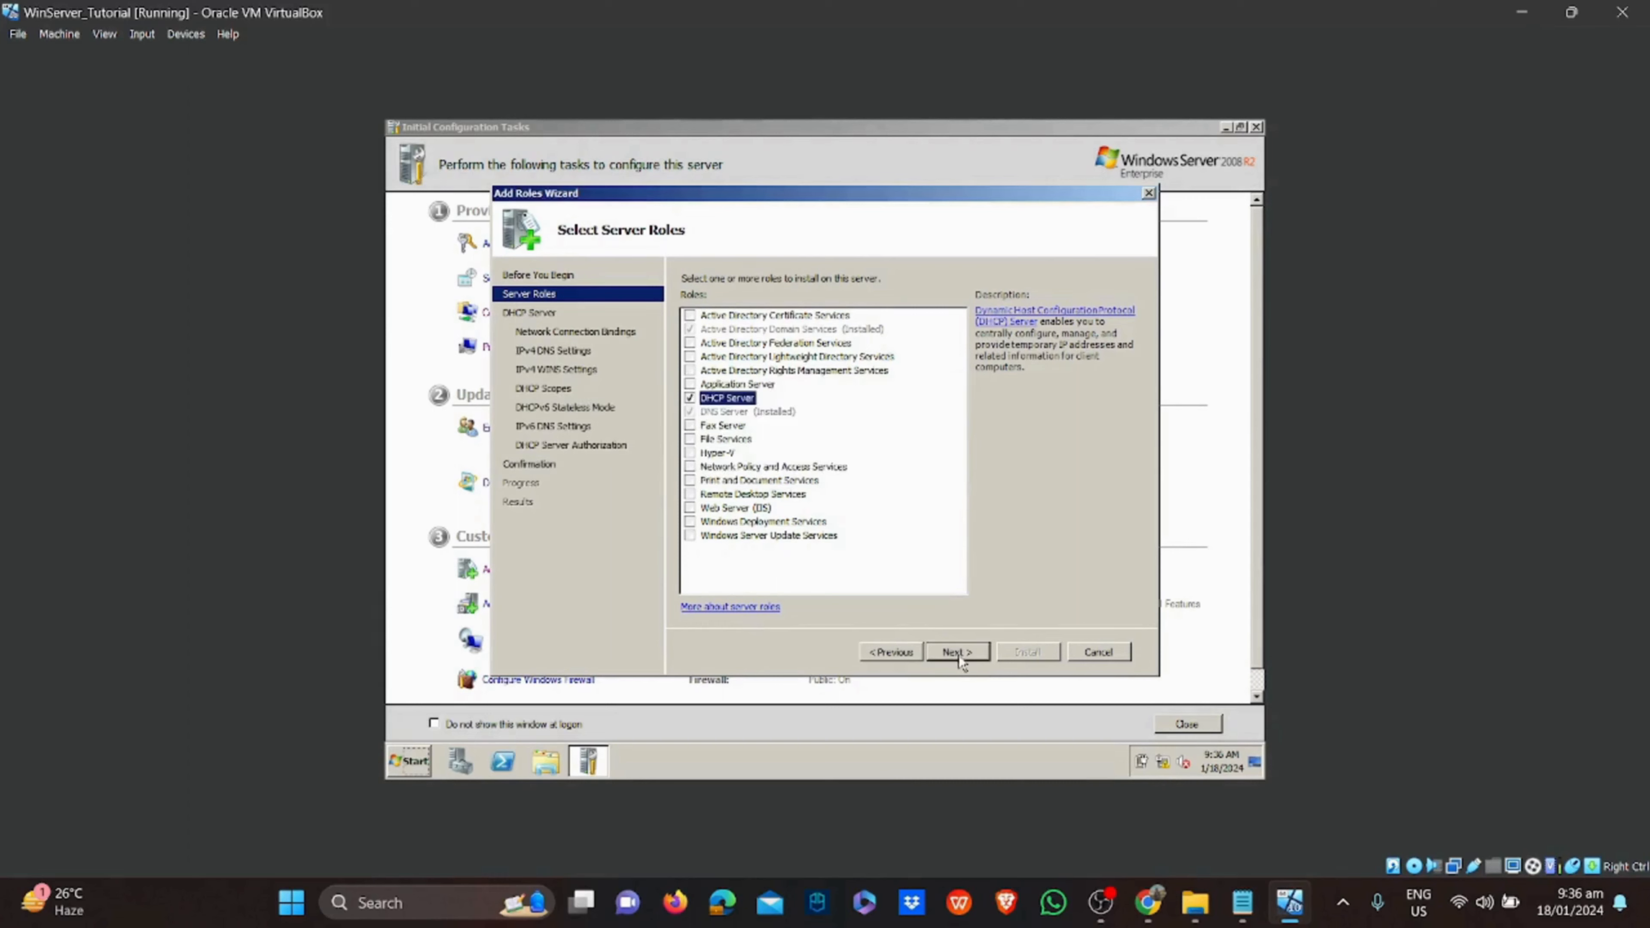
pyautogui.click(958, 652)
pyautogui.click(961, 653)
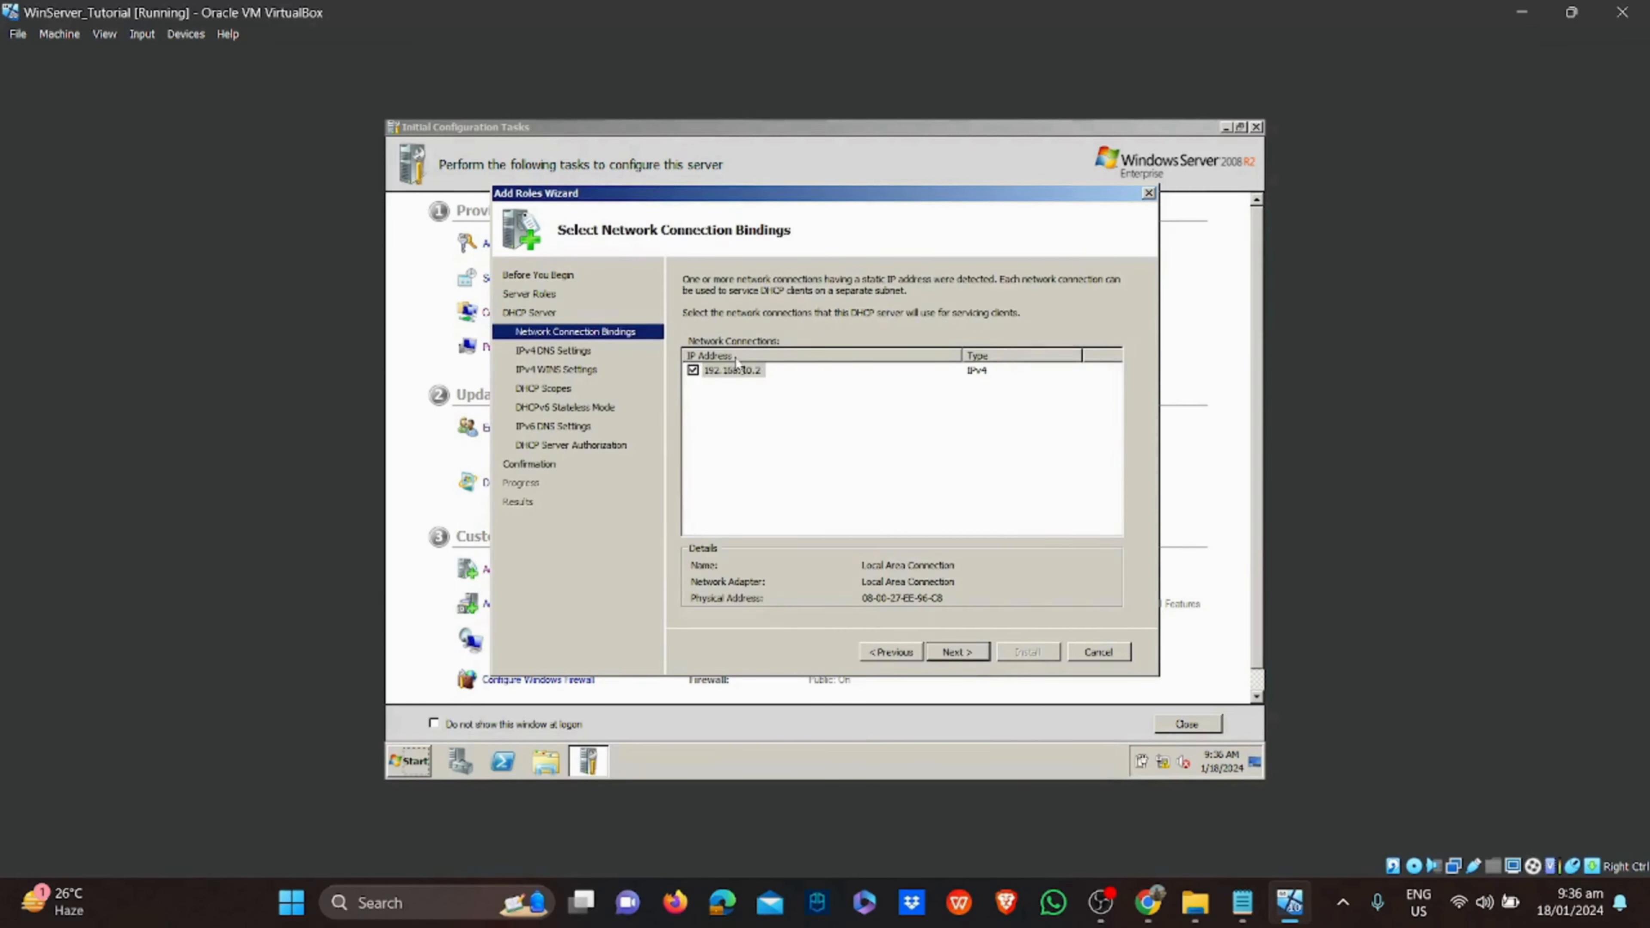
pyautogui.click(961, 652)
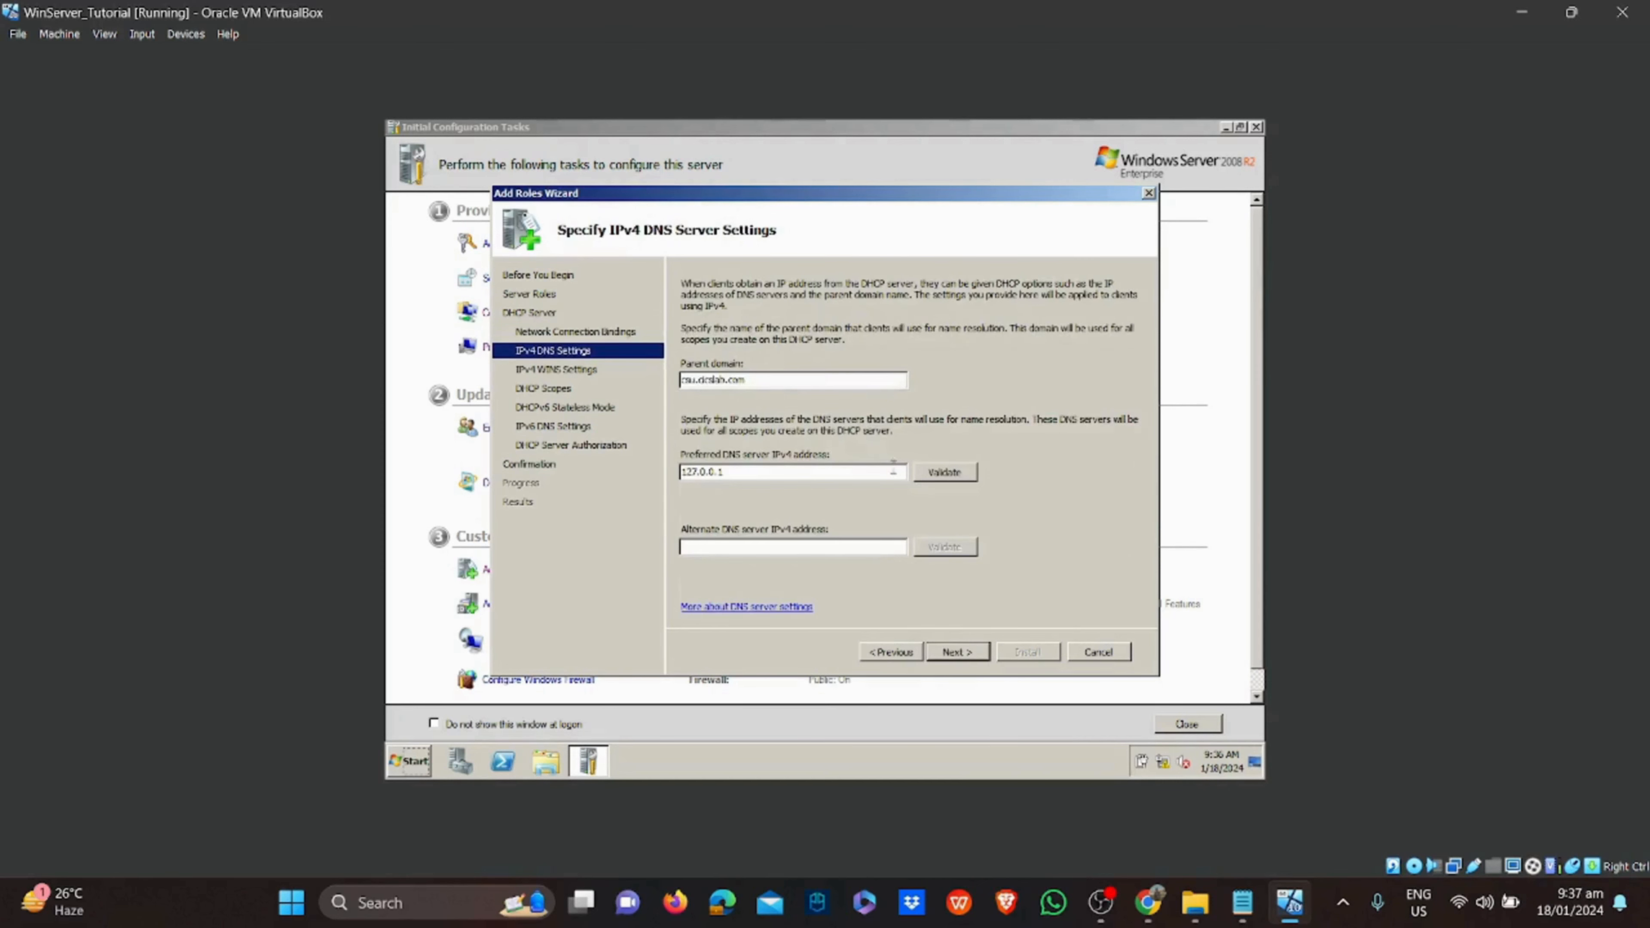
# Set and validate preferred DNS server 192.168.10.2, leaving WINS not required
pyautogui.moveTo(880, 472); pyautogui.dragTo(622, 467)
pyautogui.write('192.168.10.2')
pyautogui.click(968, 475)
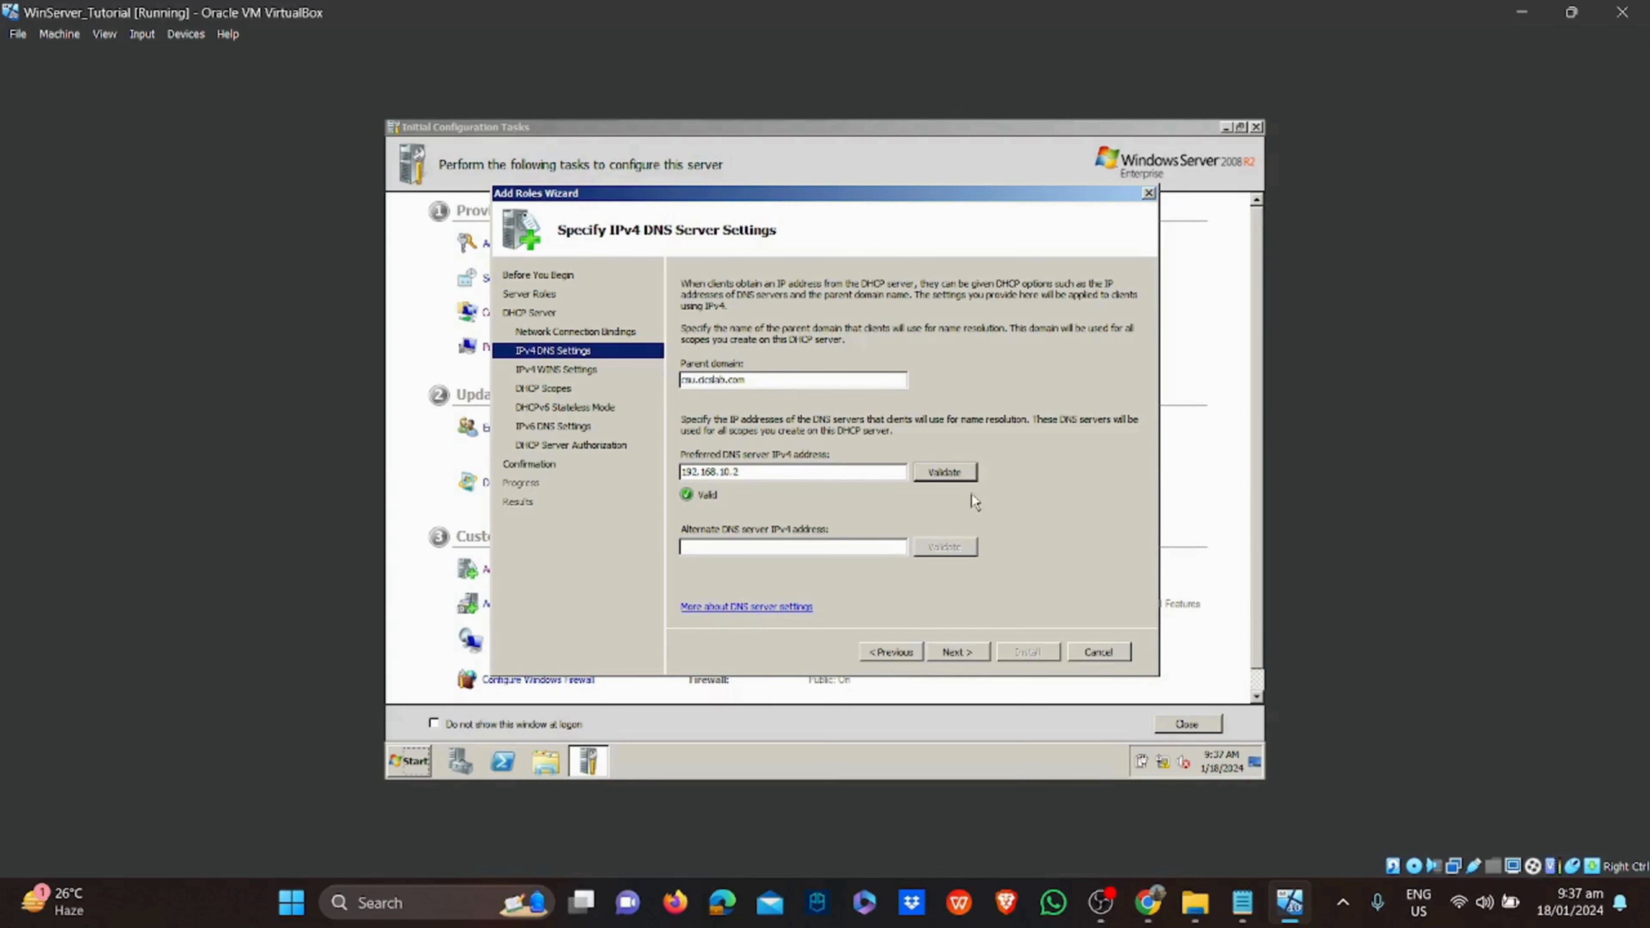
pyautogui.click(967, 647)
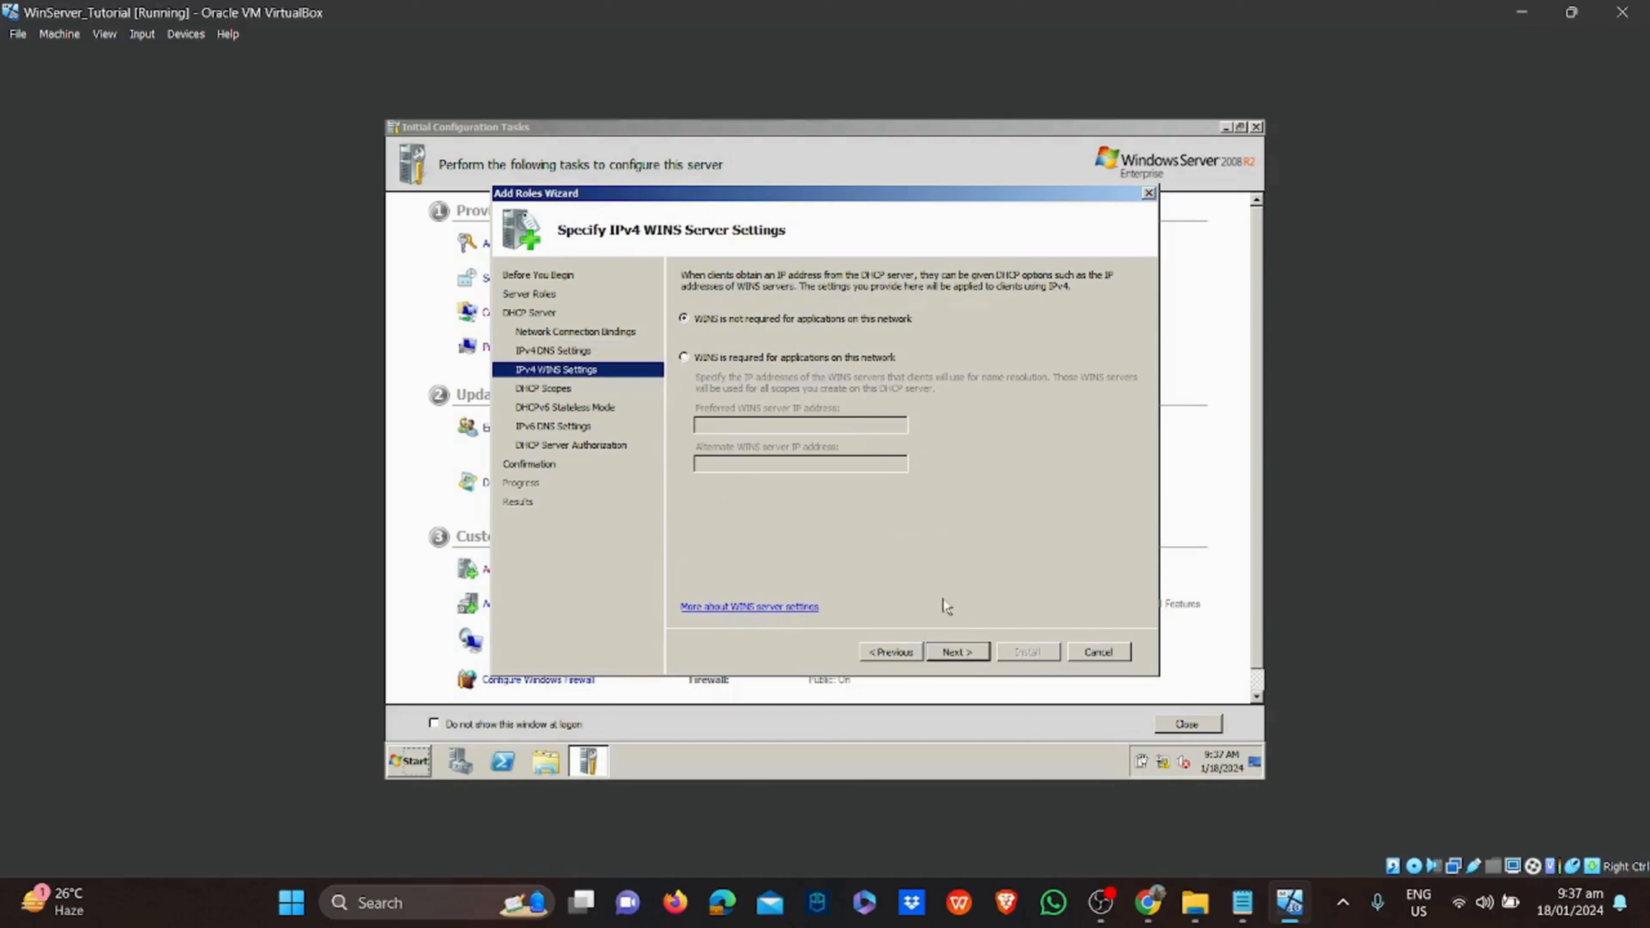
pyautogui.click(958, 651)
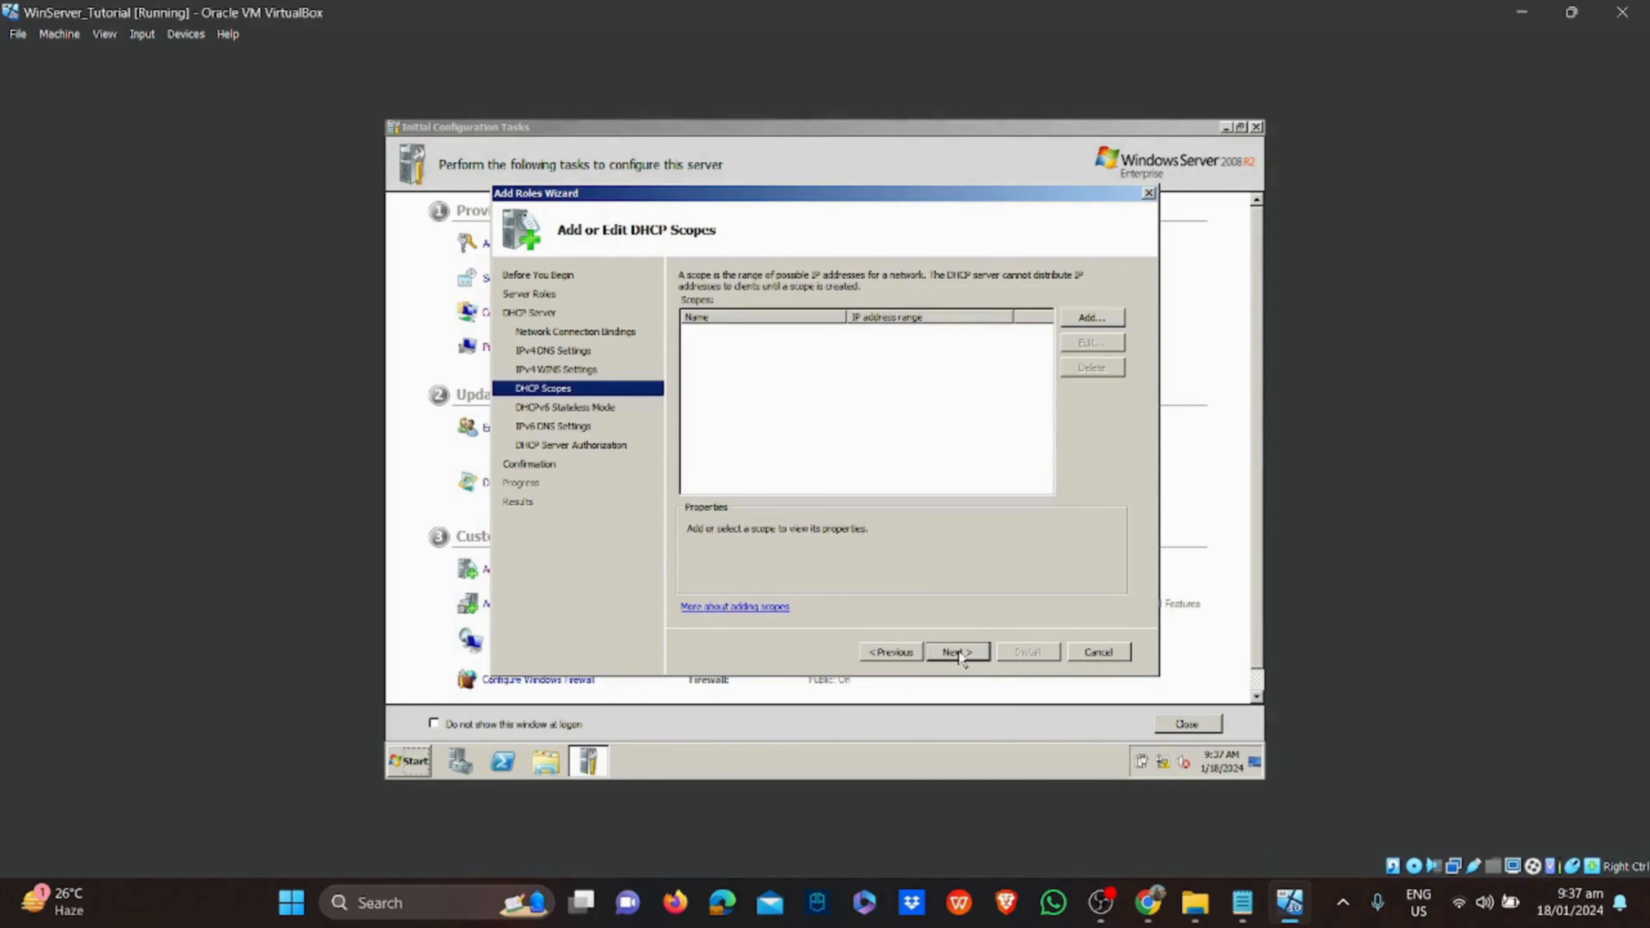
pyautogui.click(1079, 319)
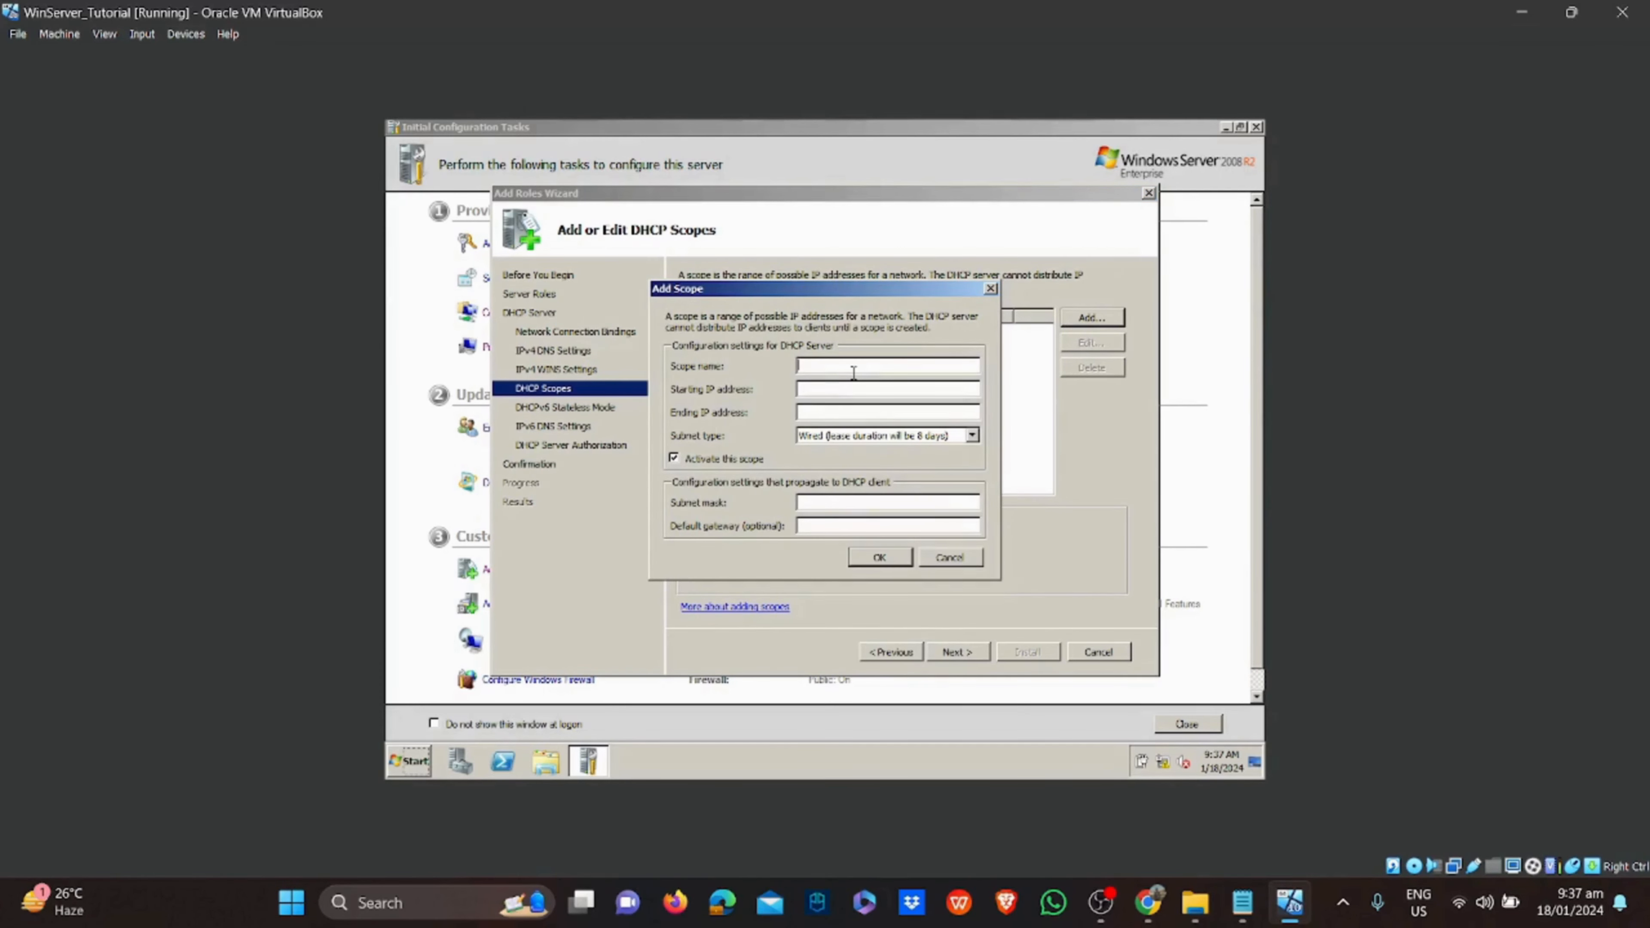
# Define scope CICS ComLab A spanning 192.168.10.20 to 192.168.10.80 and save it
pyautogui.write('cics Com')
pyautogui.click(854, 388)
pyautogui.write('192.168.10.20')
pyautogui.press('Tab')
pyautogui.write('192.1')
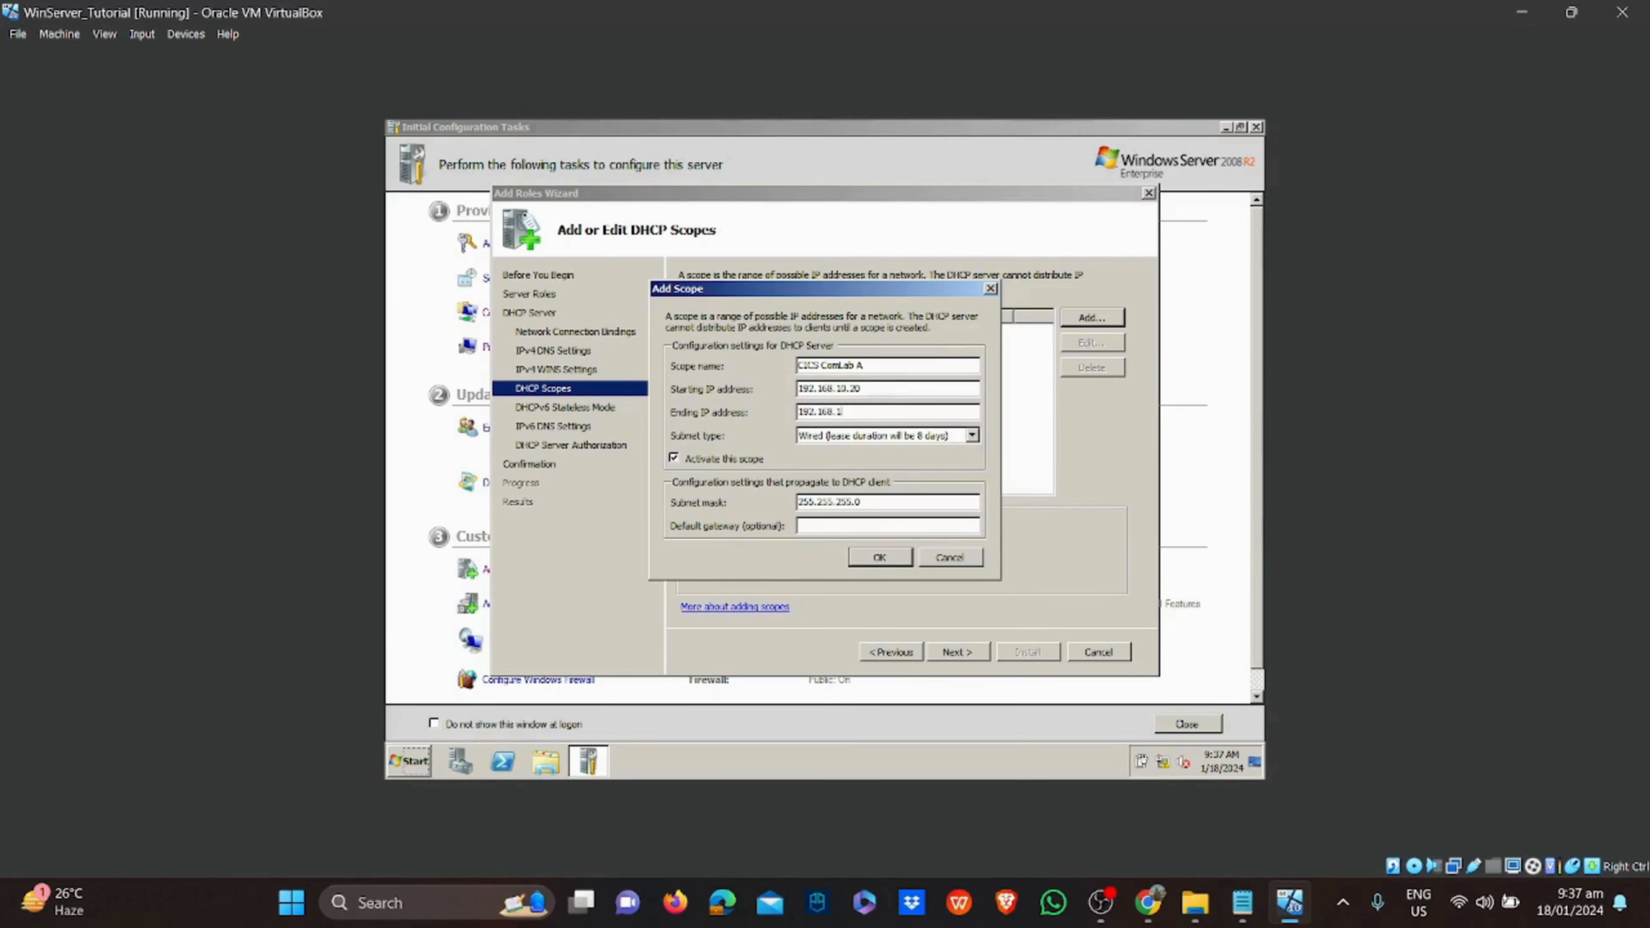
pyautogui.write('68.10.80')
pyautogui.click(882, 557)
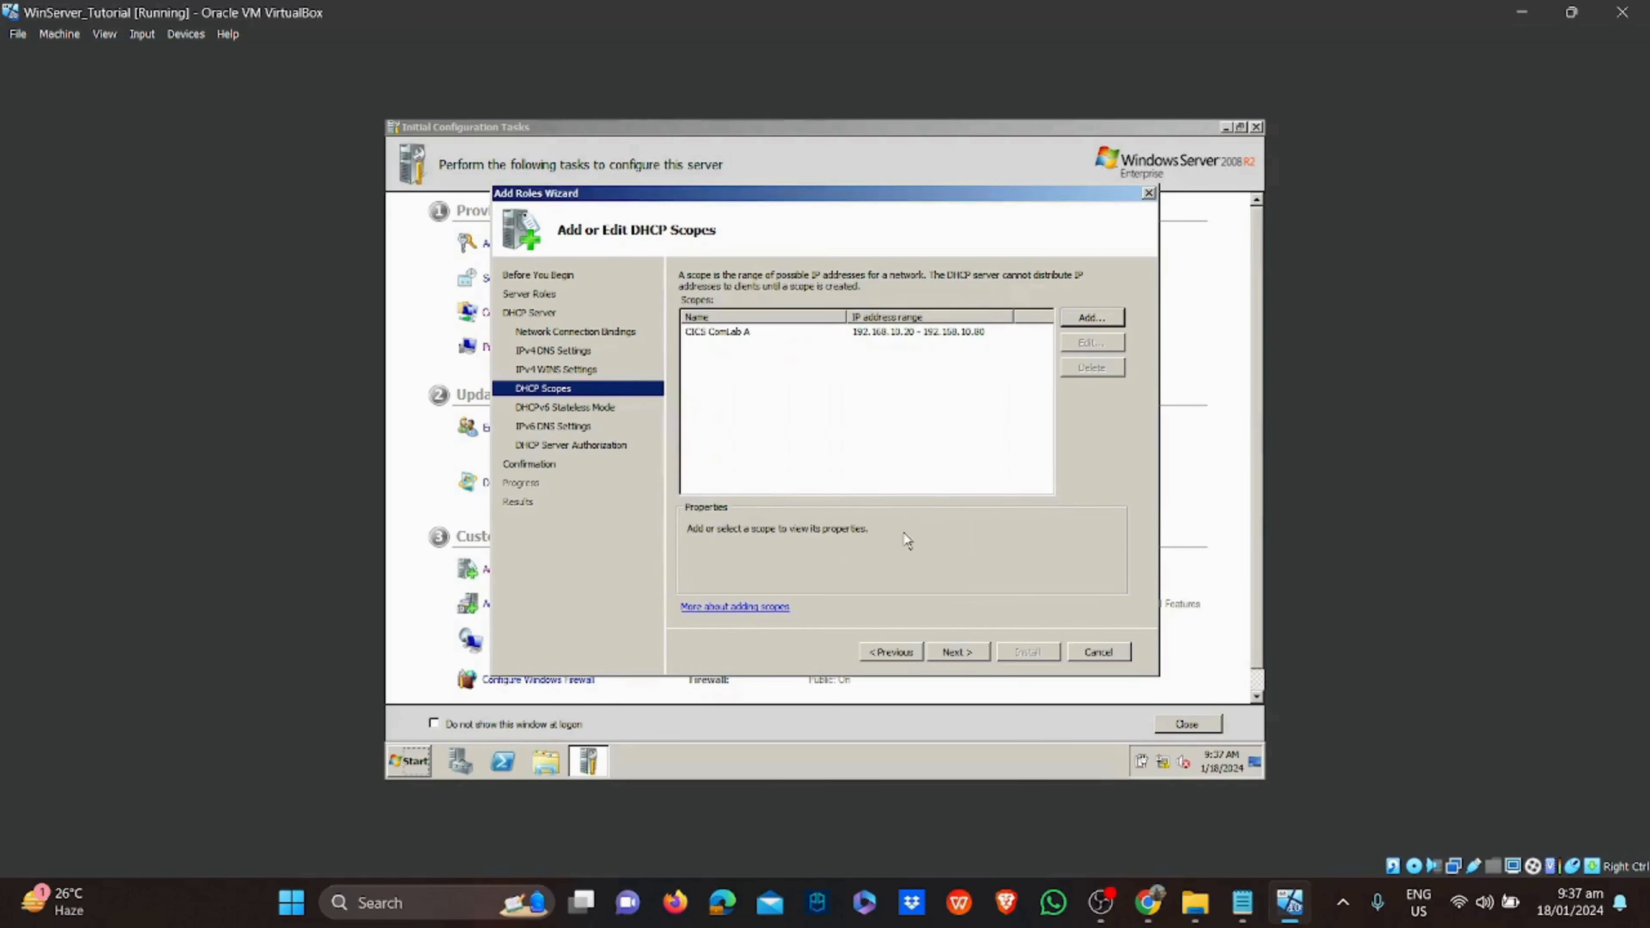
# Disable DHCPv6 stateless mode, keep current authorization credentials, and install the DHCP Server role
pyautogui.click(961, 654)
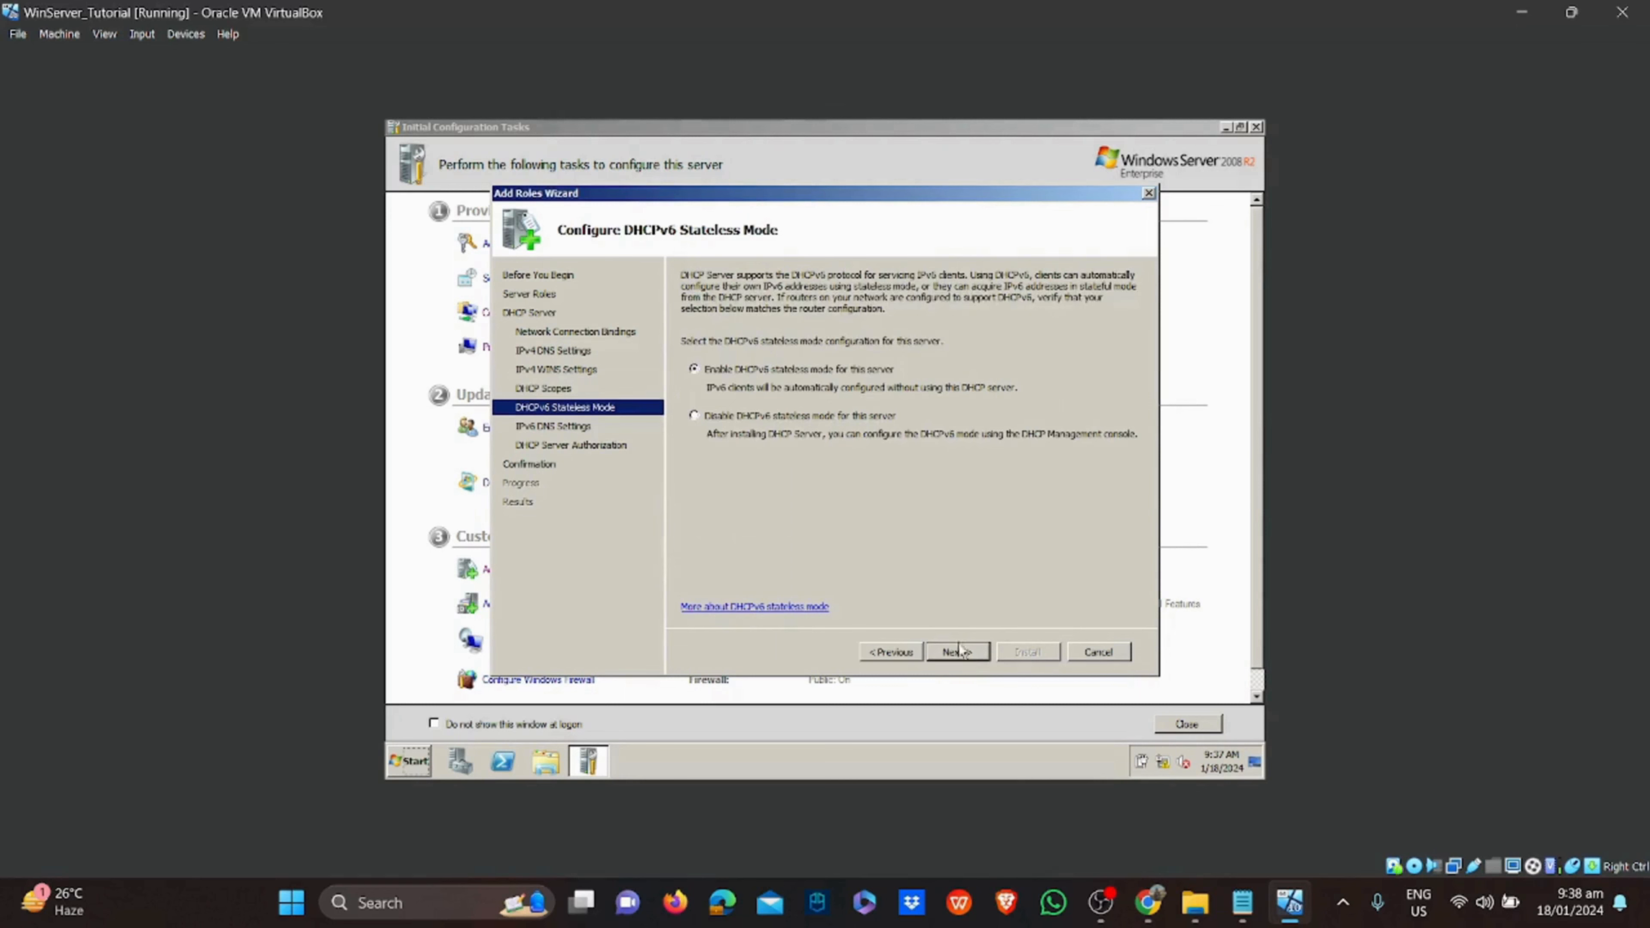
pyautogui.click(858, 418)
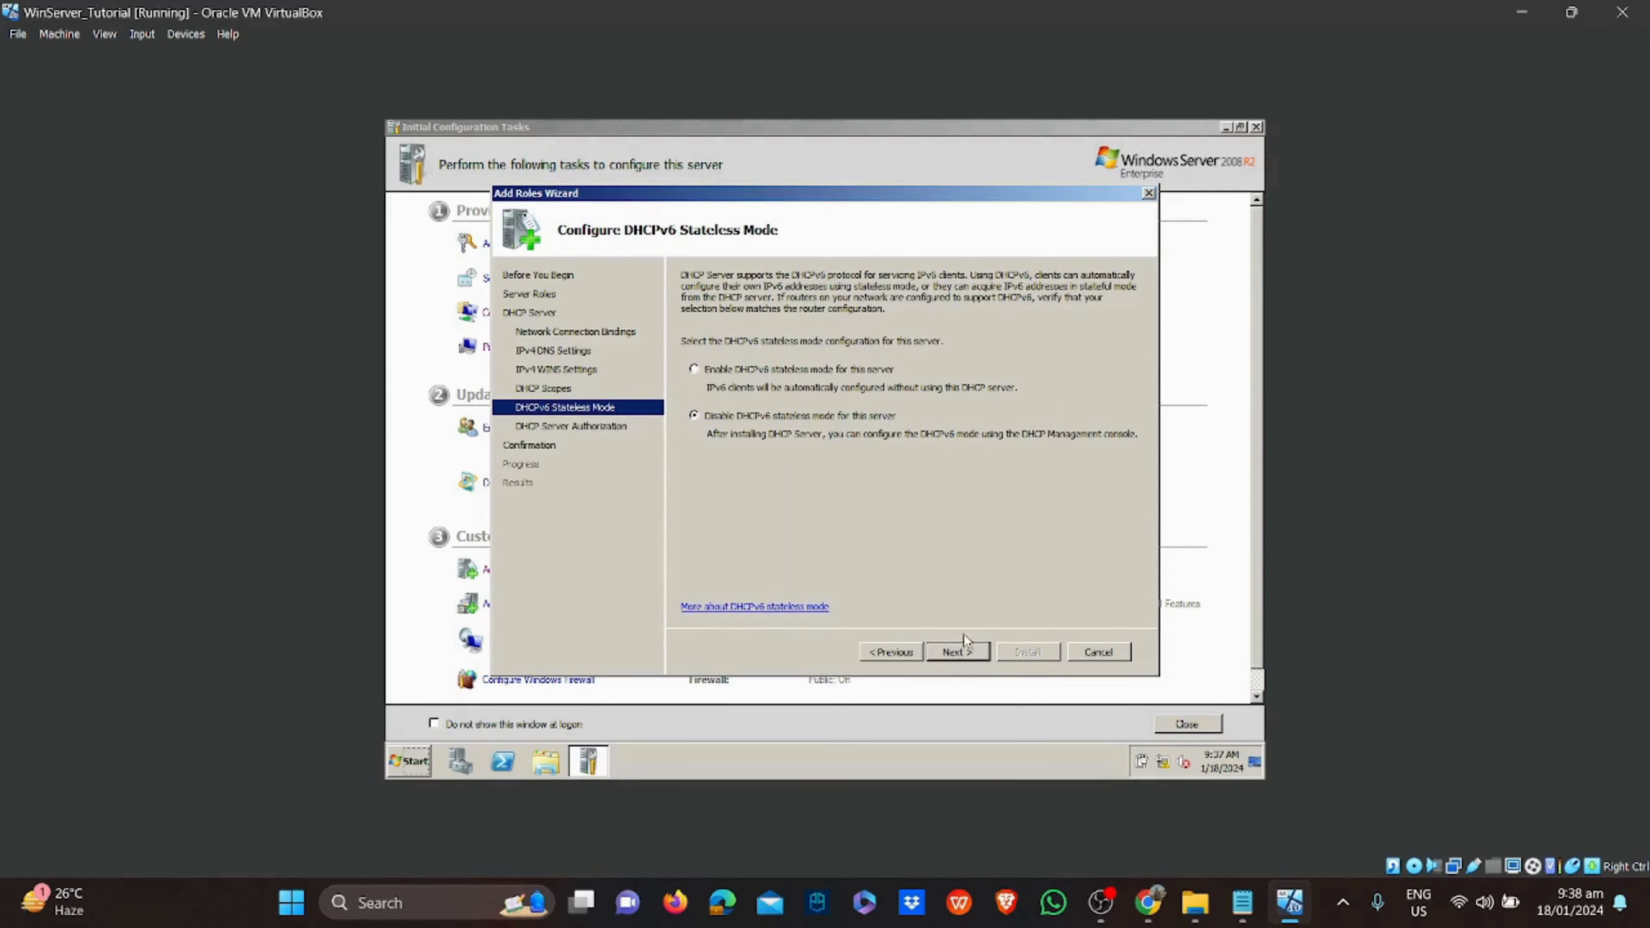
pyautogui.click(957, 651)
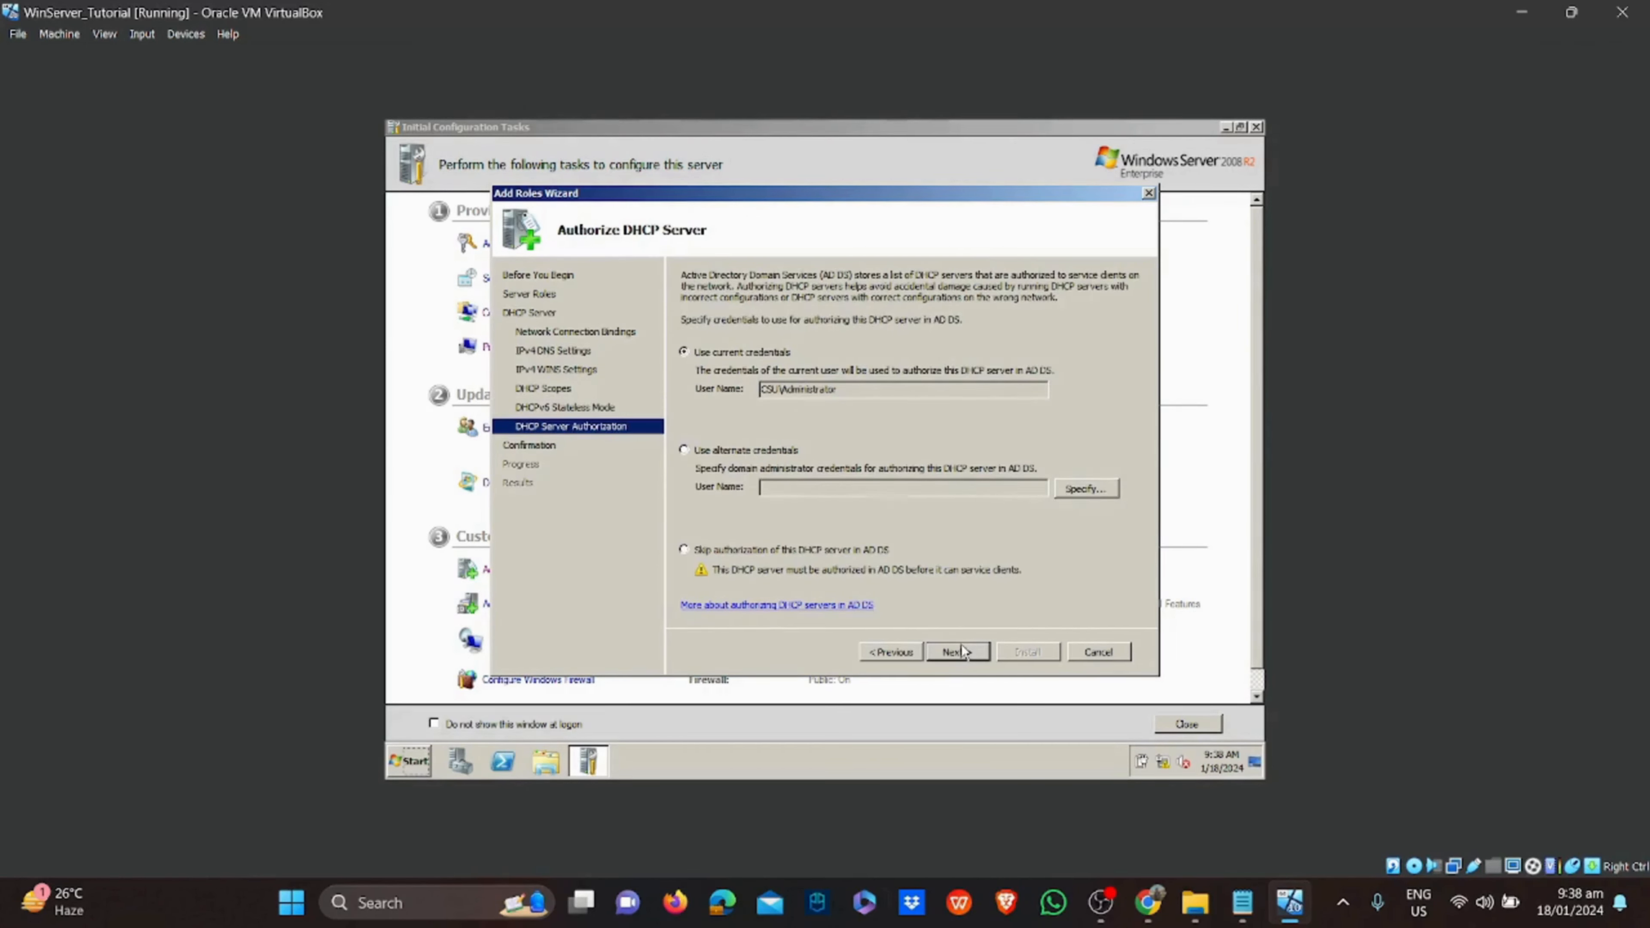
pyautogui.click(962, 650)
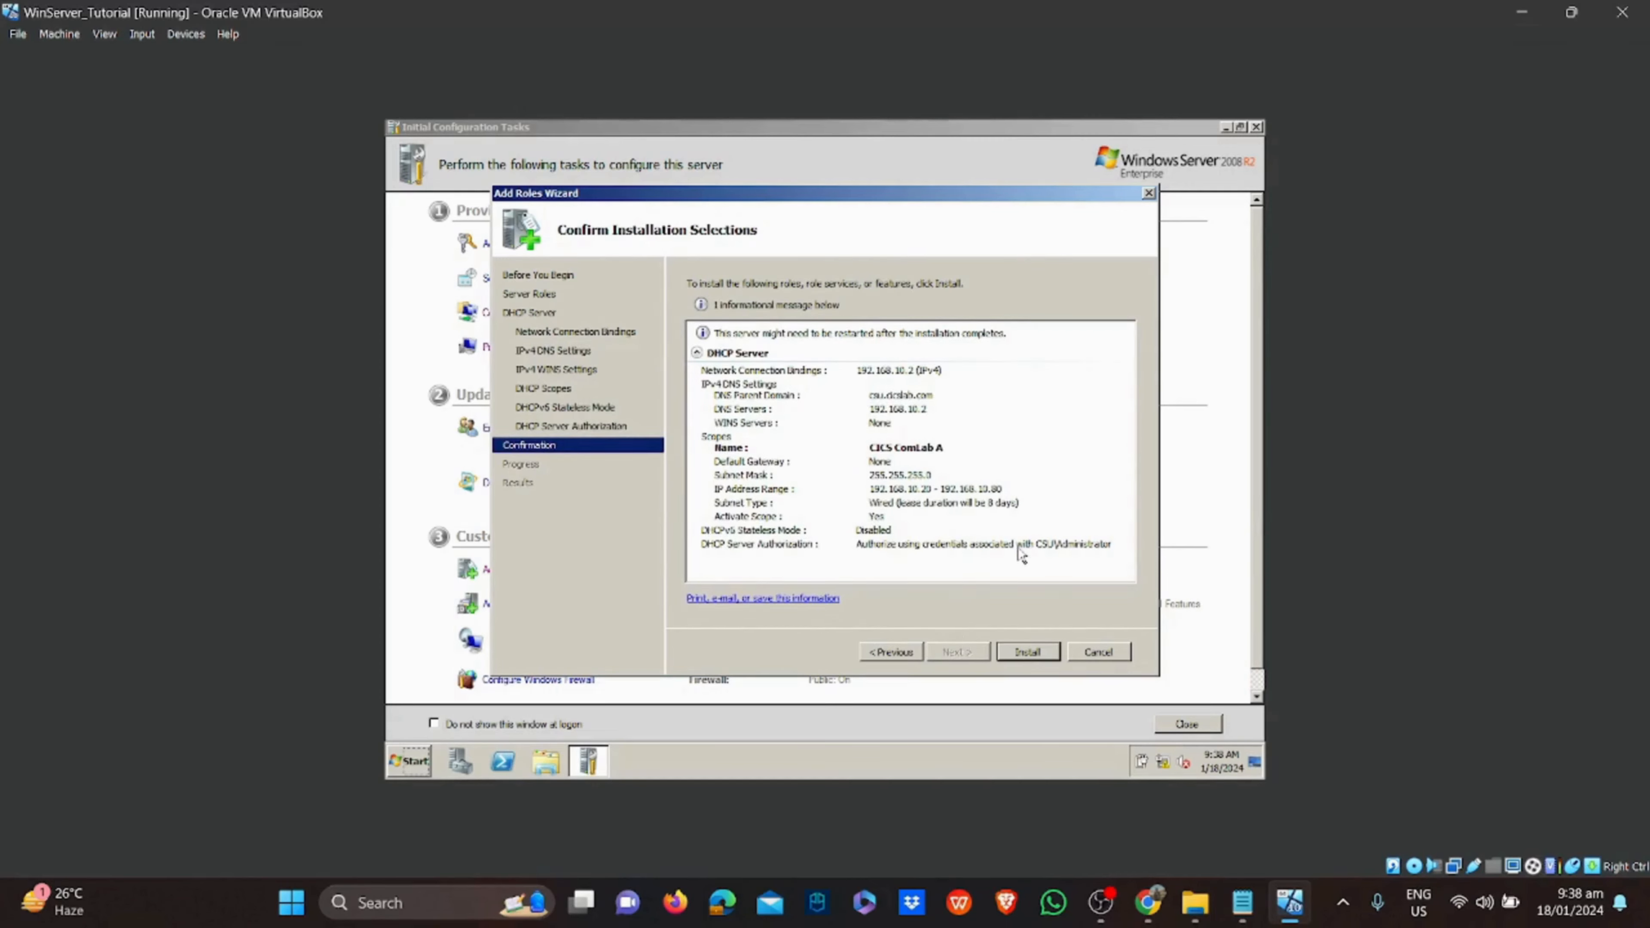
pyautogui.click(1020, 650)
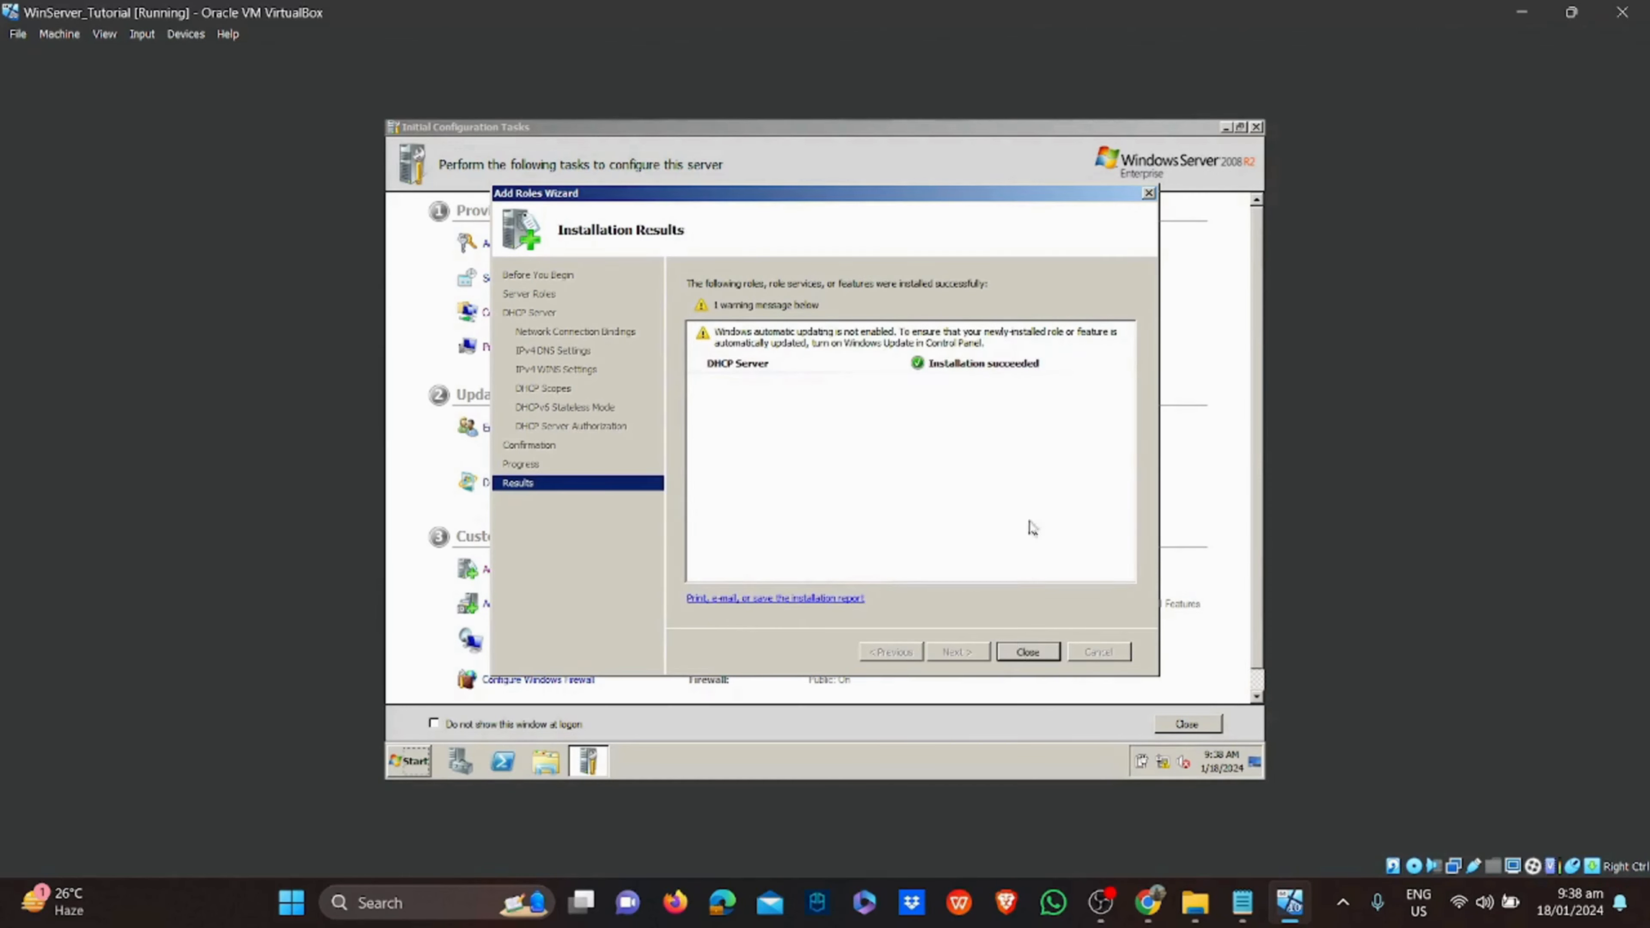
pyautogui.click(1034, 652)
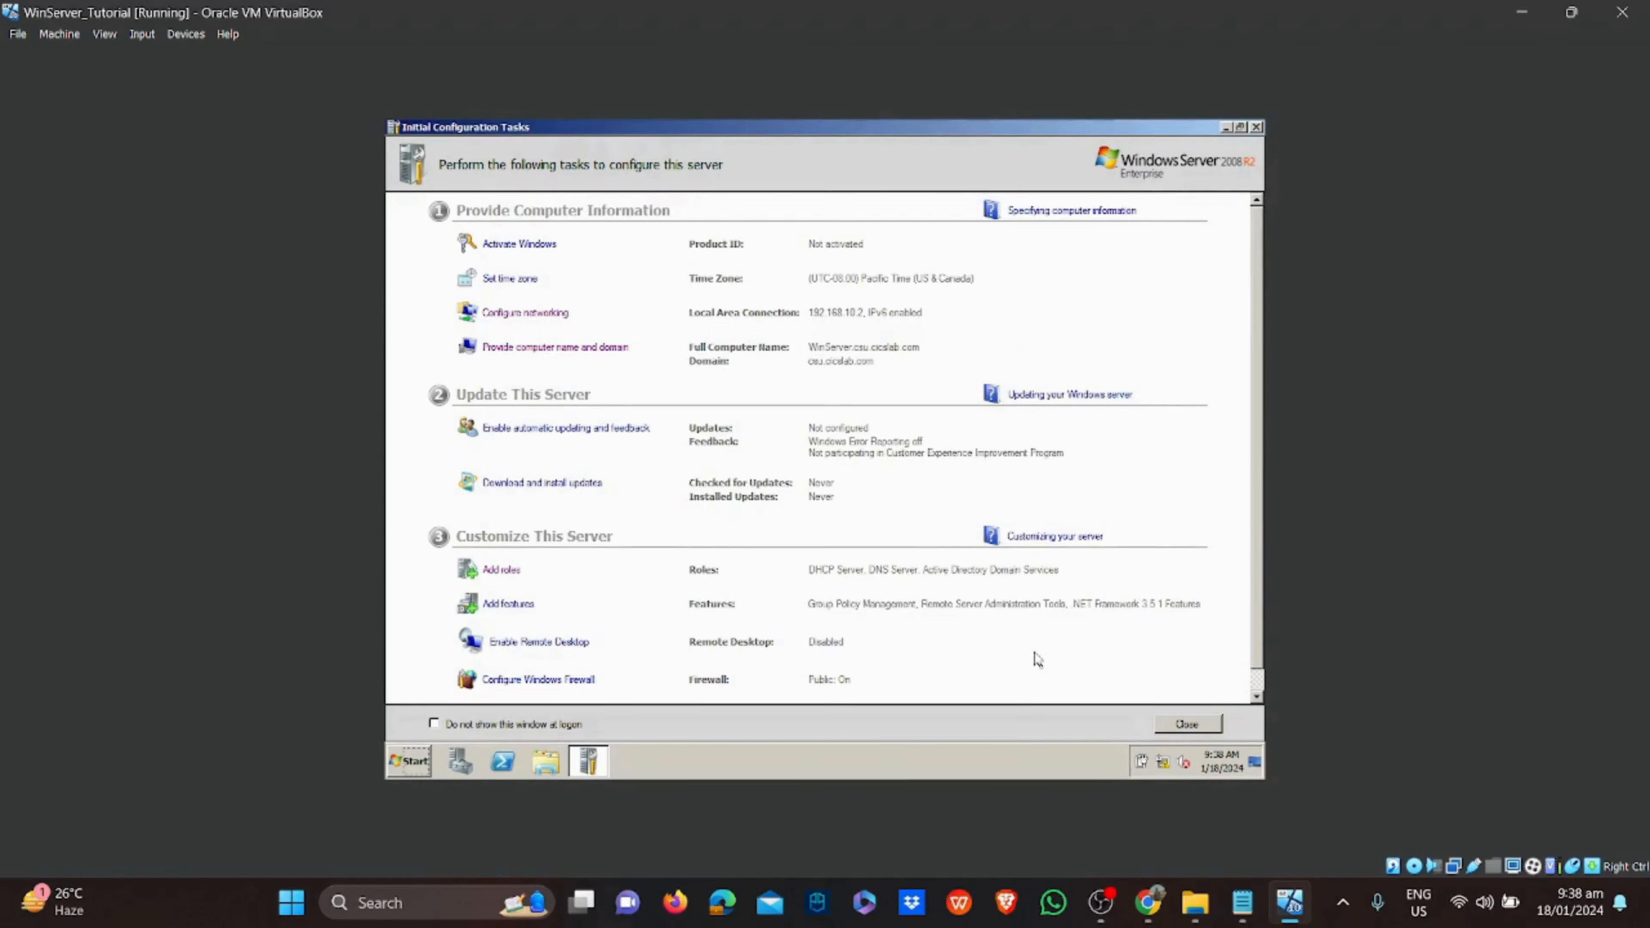
# Add a green check-mark emoji after DHCP in the Notepad setup notes
pyautogui.click(1237, 900)
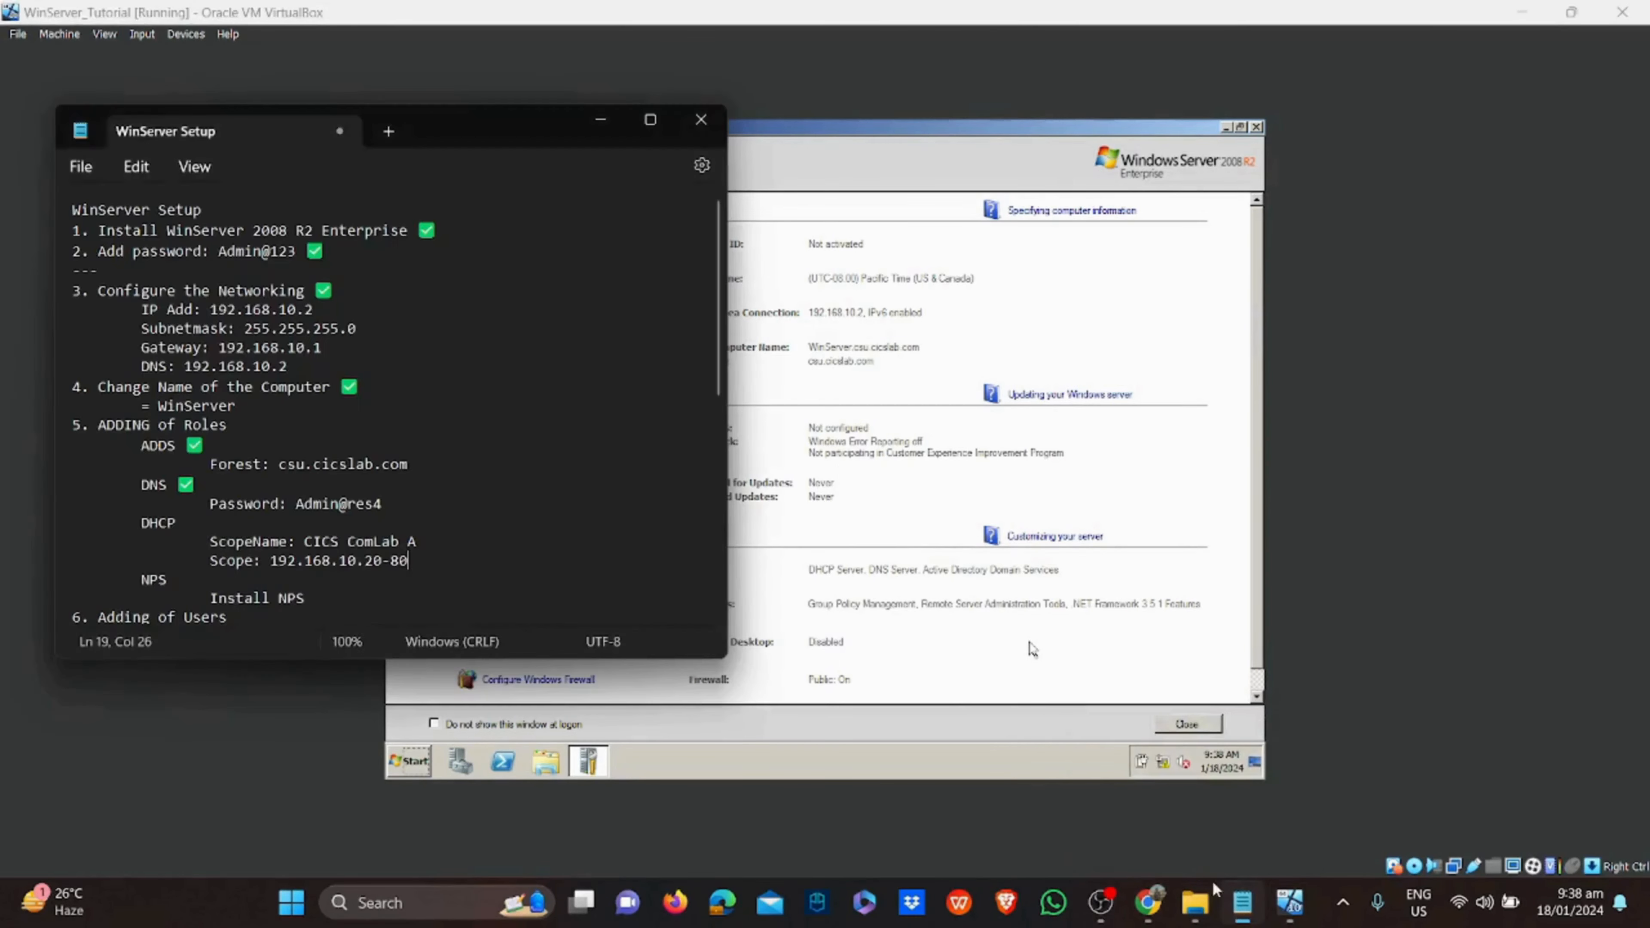
pyautogui.click(258, 527)
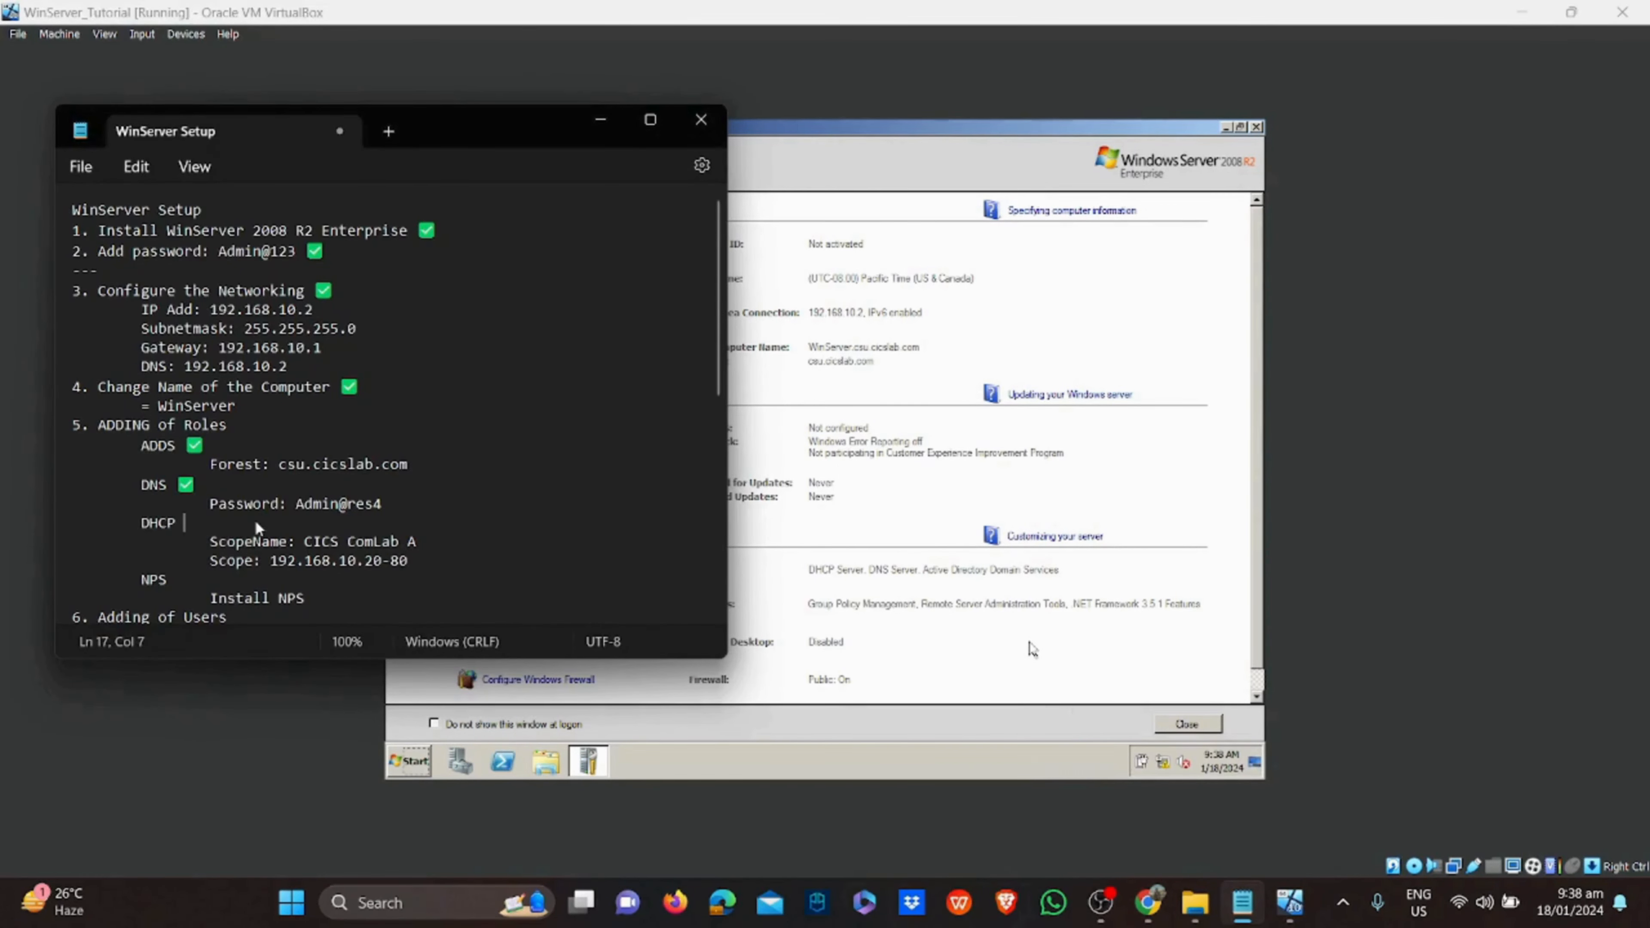
pyautogui.press('super+period')
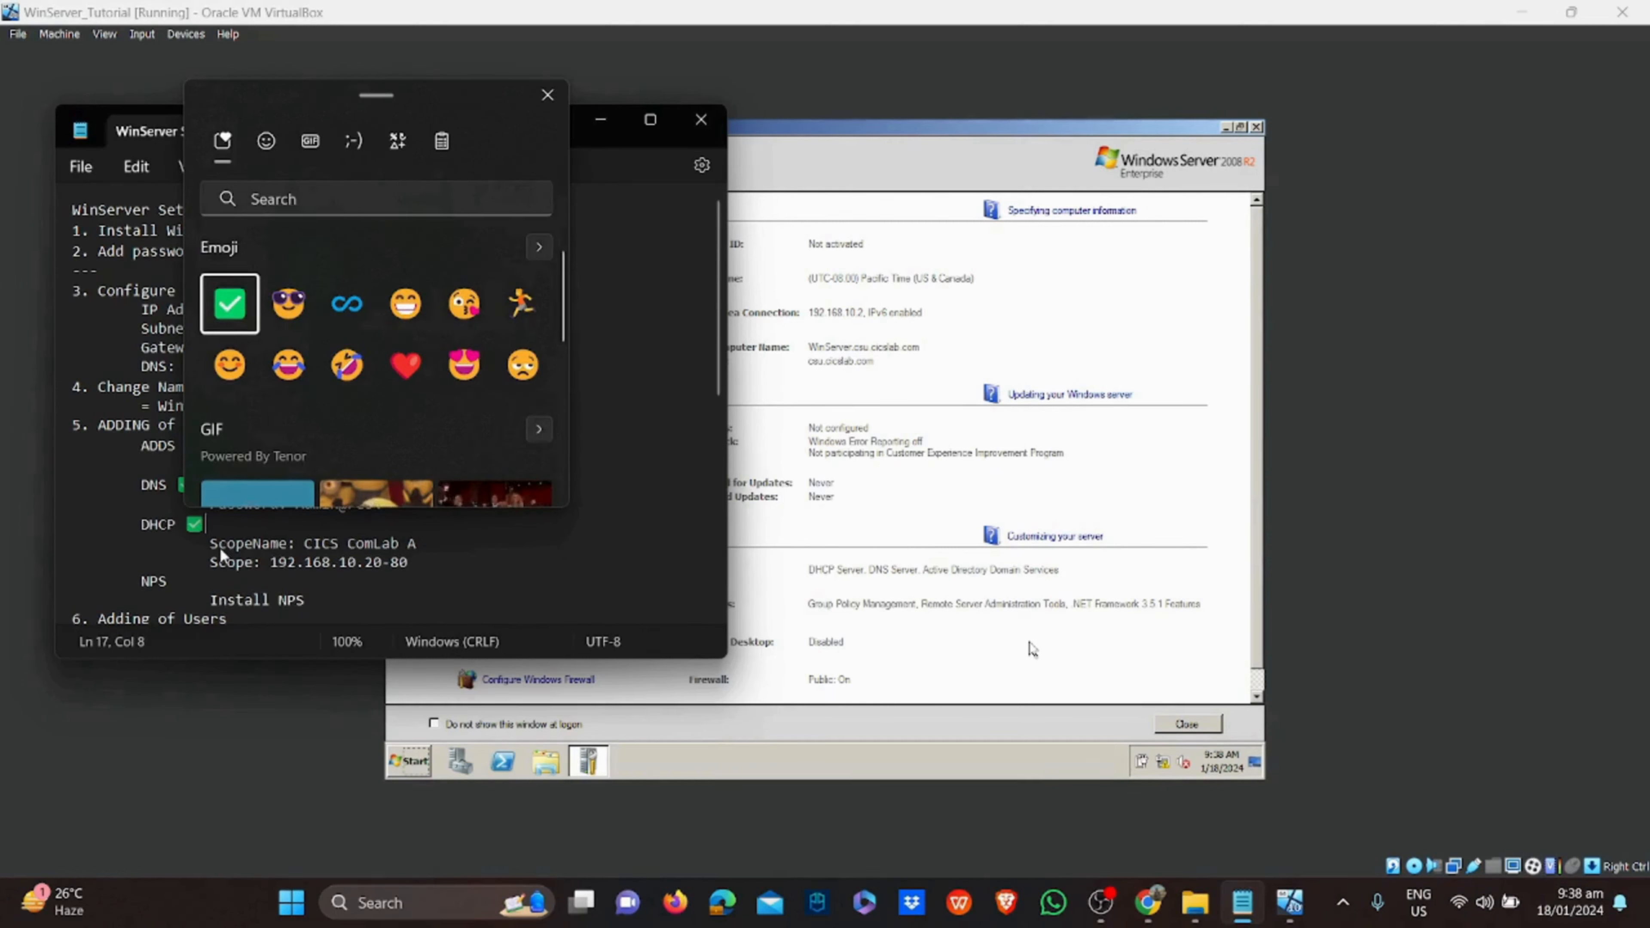
pyautogui.press('Return')
pyautogui.scroll(-3, 230, 540)
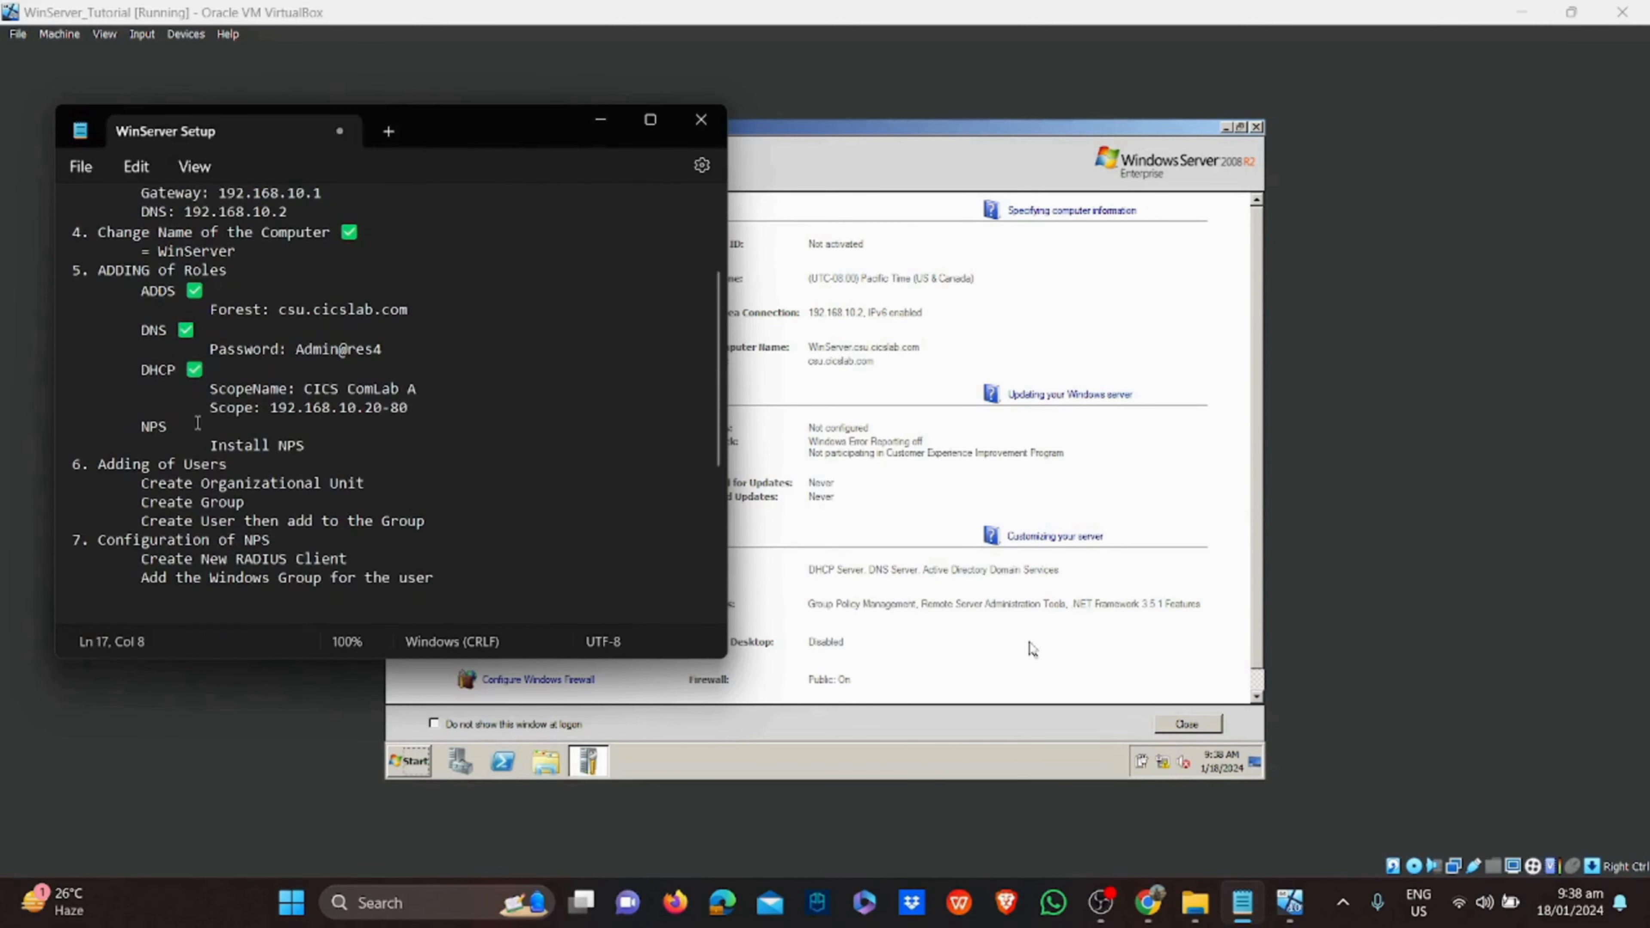
# Select the NPS and Install NPS lines in the notes, then return to the virtual machine
pyautogui.click(170, 426)
pyautogui.moveTo(72, 426); pyautogui.dragTo(313, 446)
pyautogui.click(333, 444)
pyautogui.click(799, 518)
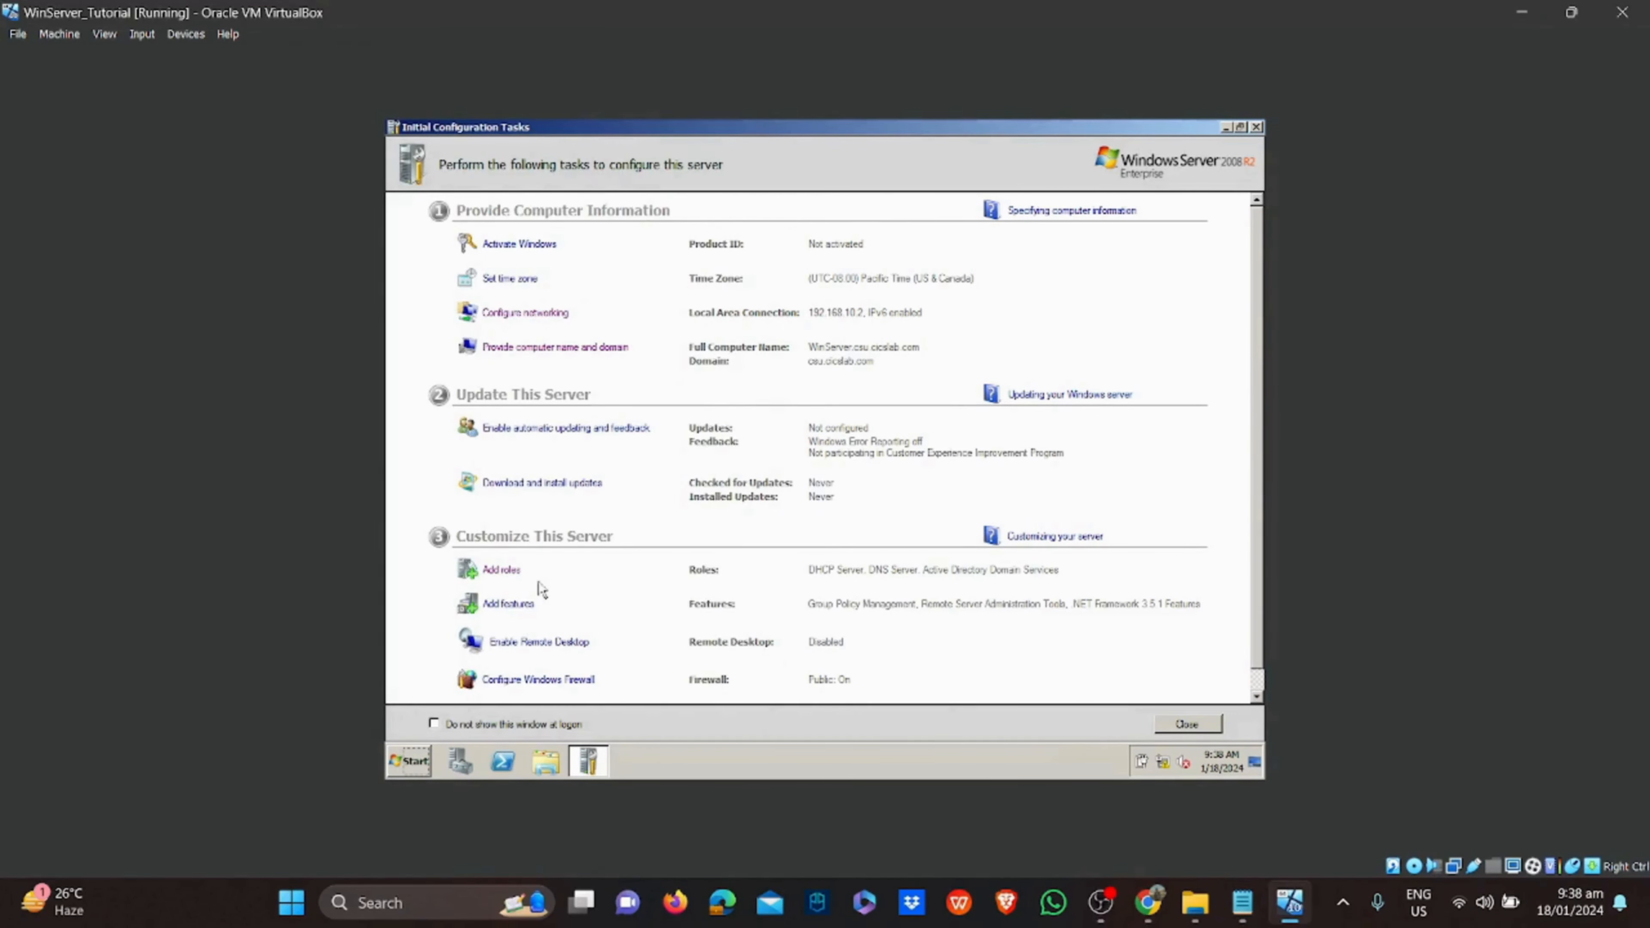
# Add the Network Policy and Access Services role with the Network Policy Server service and install it
pyautogui.click(511, 571)
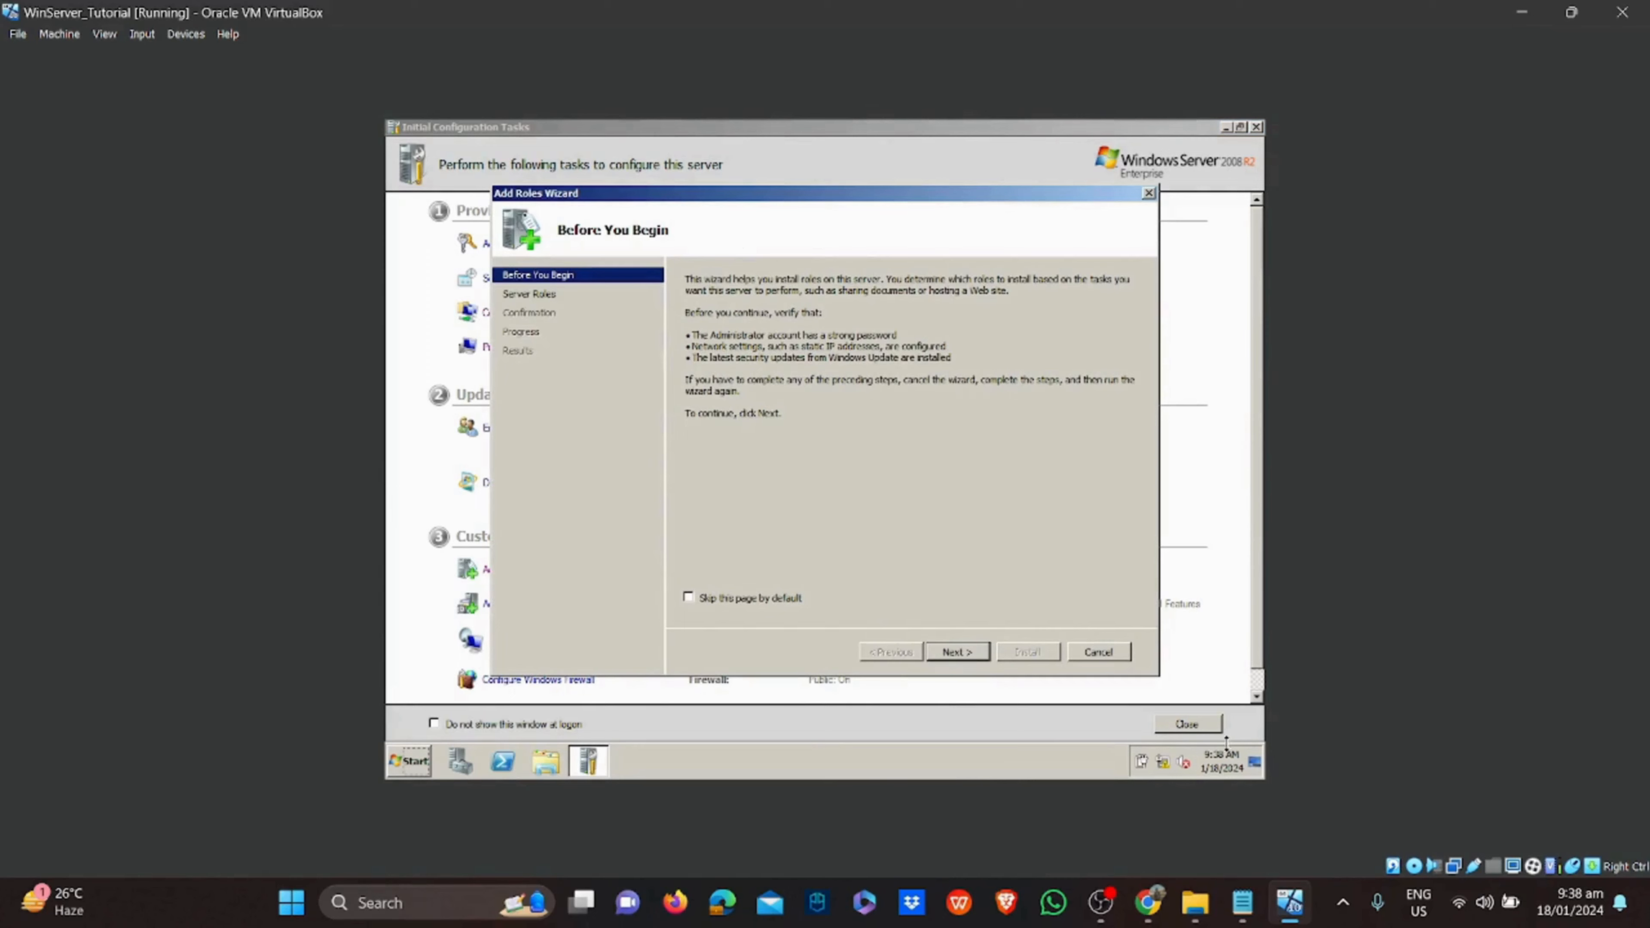
pyautogui.click(981, 652)
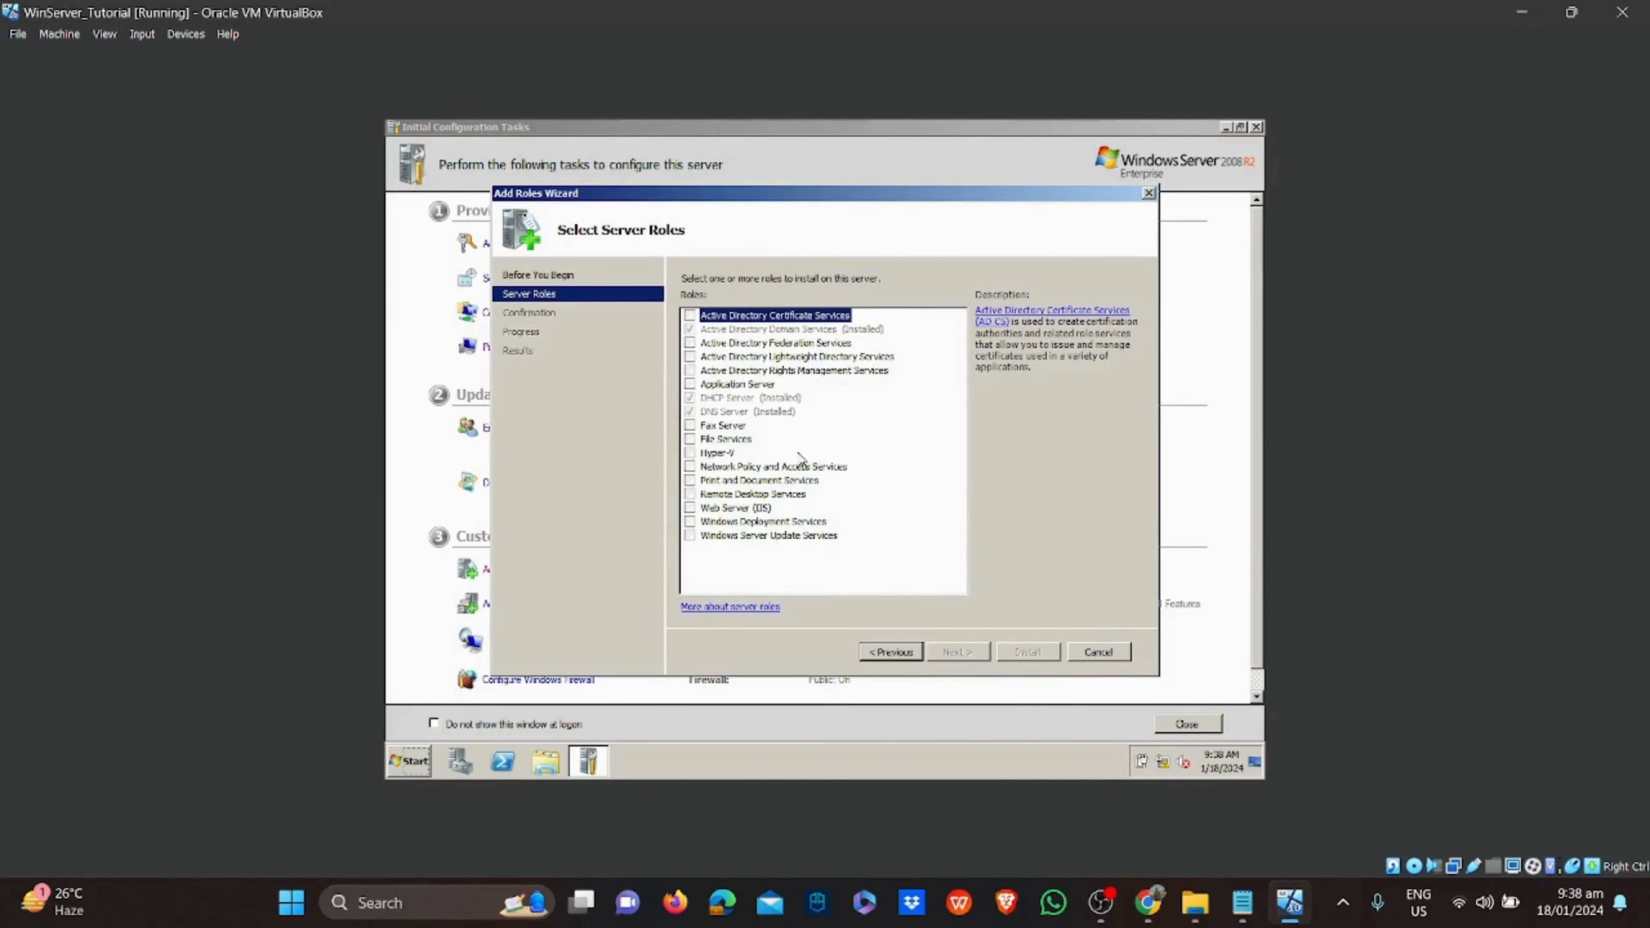
pyautogui.click(691, 468)
pyautogui.click(981, 651)
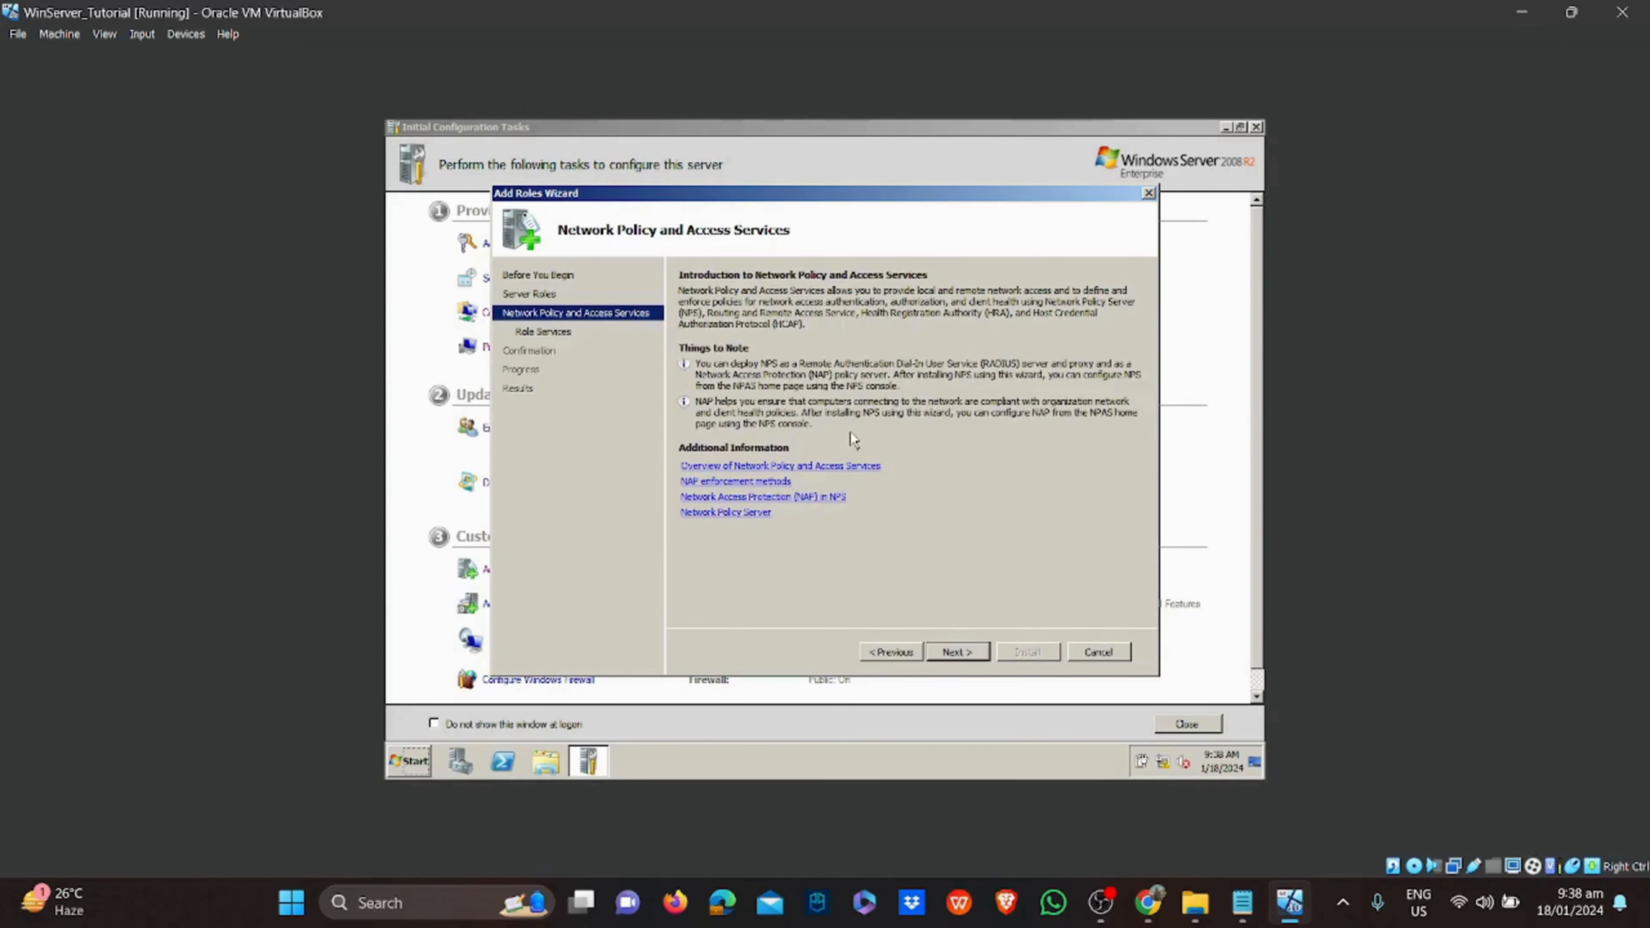
pyautogui.click(981, 652)
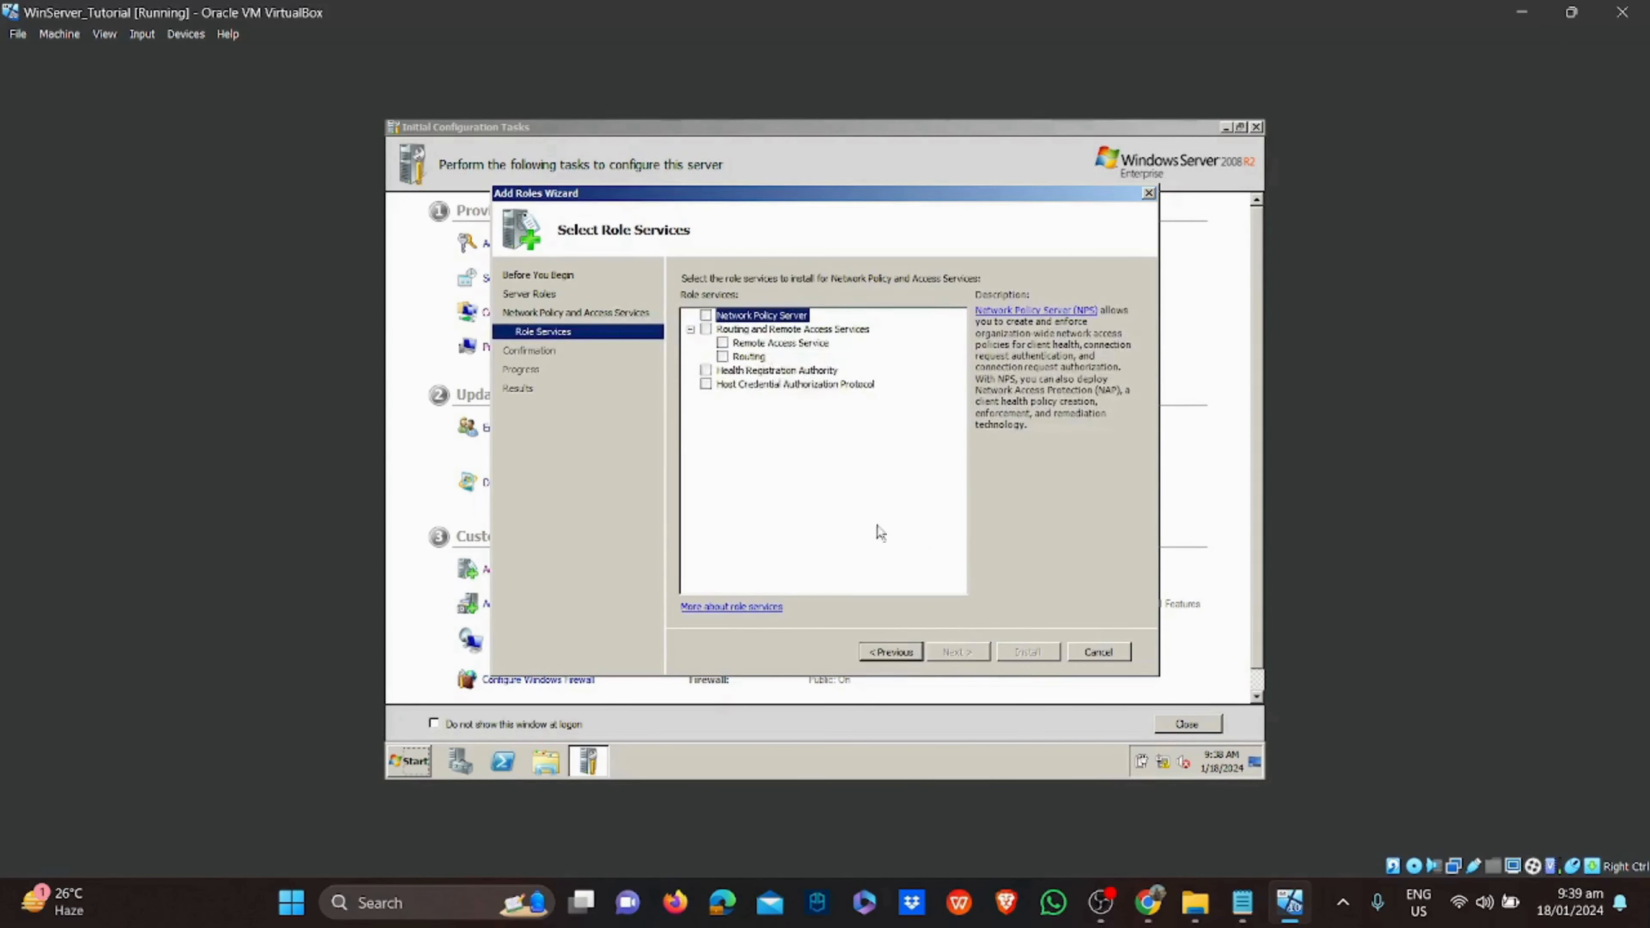
pyautogui.click(707, 315)
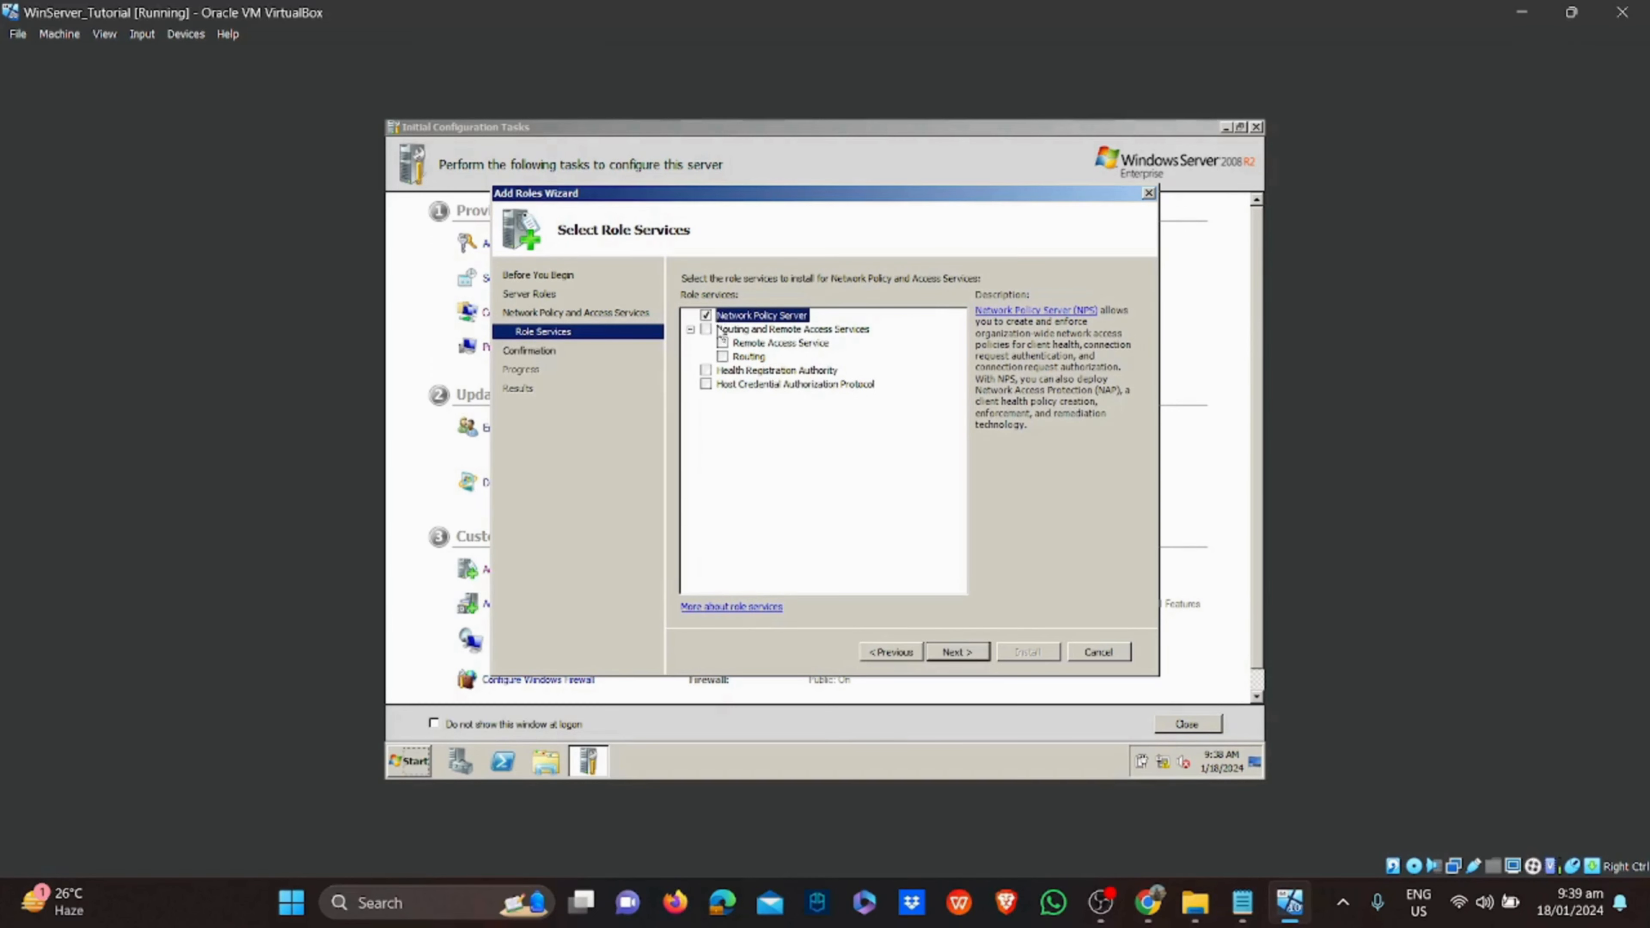
pyautogui.click(951, 651)
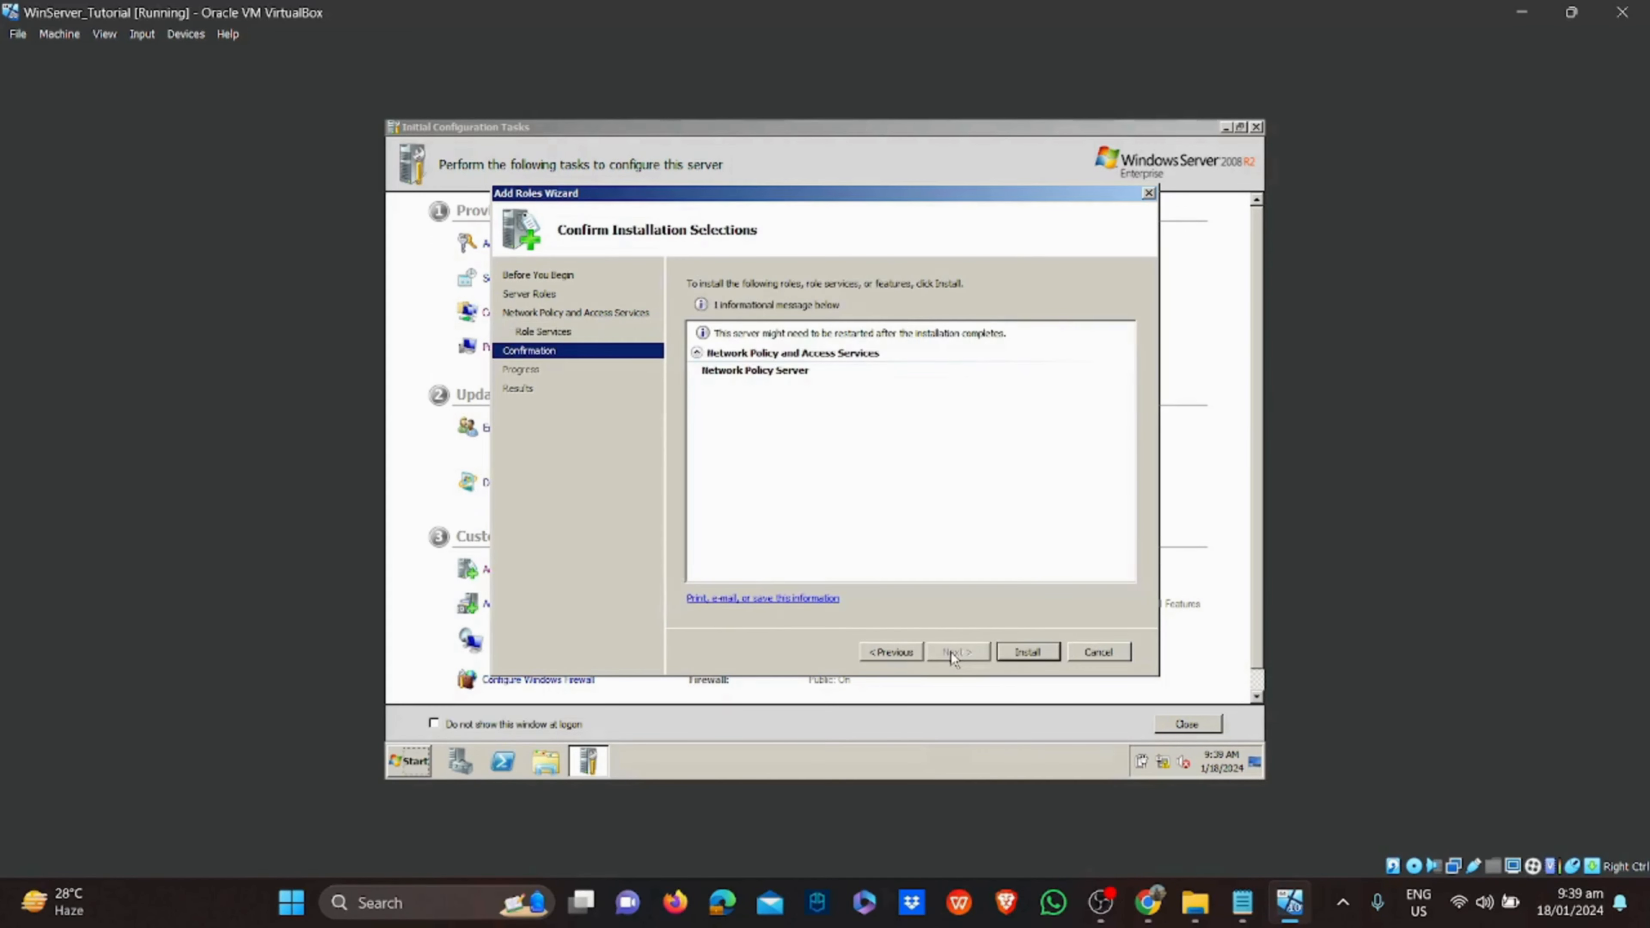
pyautogui.click(1015, 652)
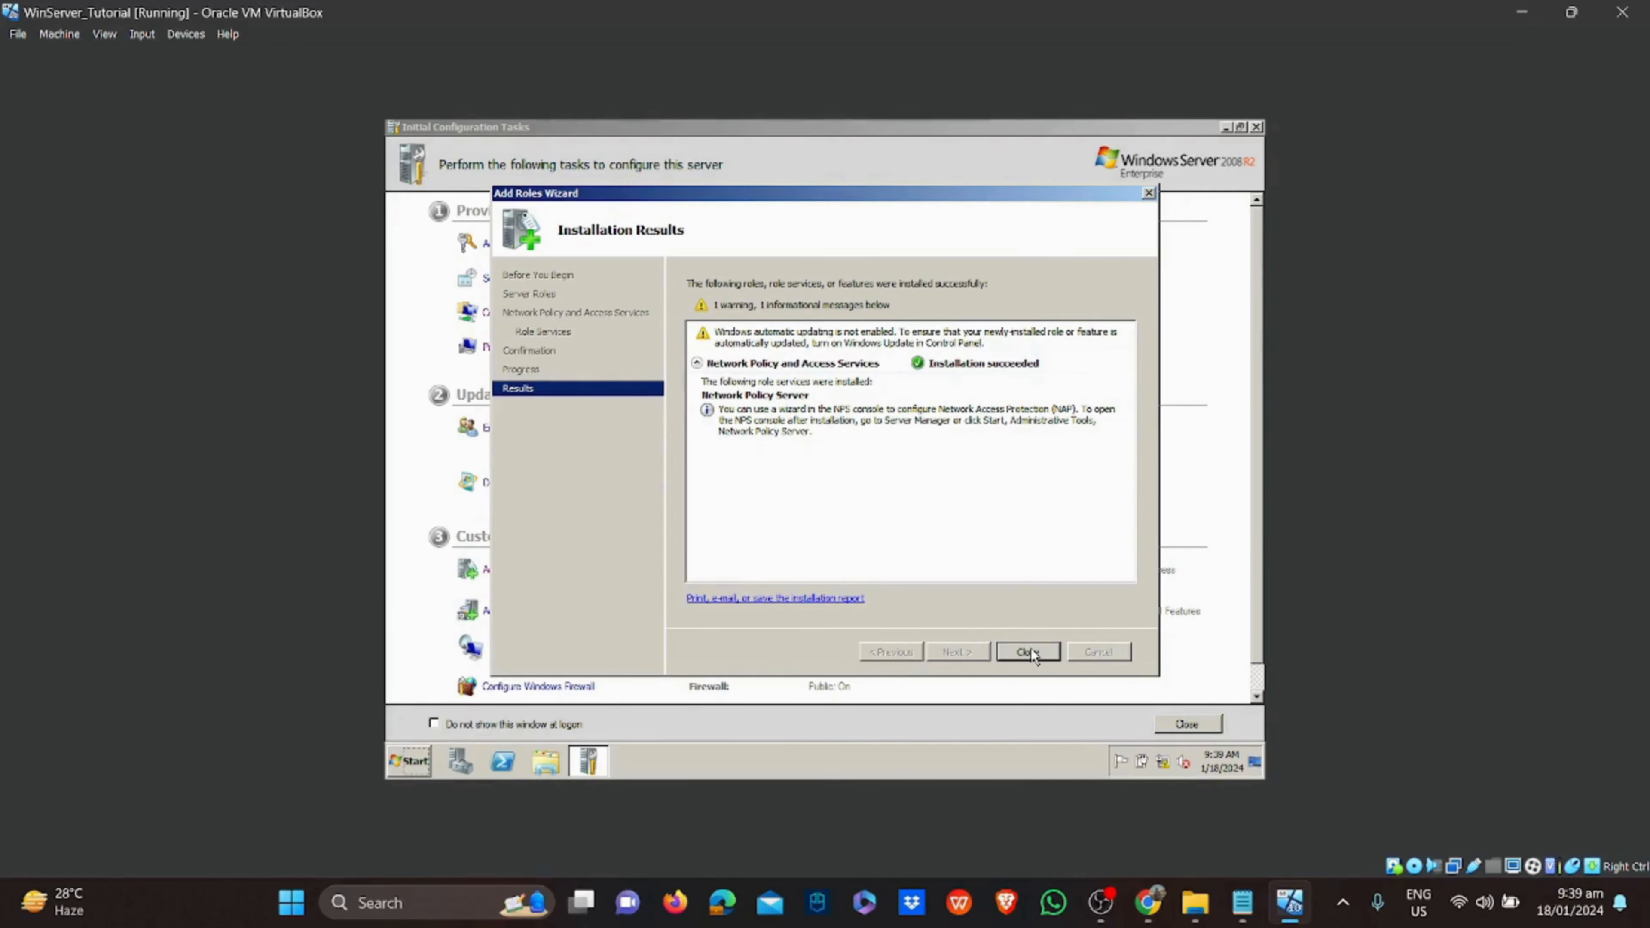
pyautogui.click(1031, 649)
# Append a green check-mark emoji after NPS under step 5 in the Notepad checklist
pyautogui.click(1242, 902)
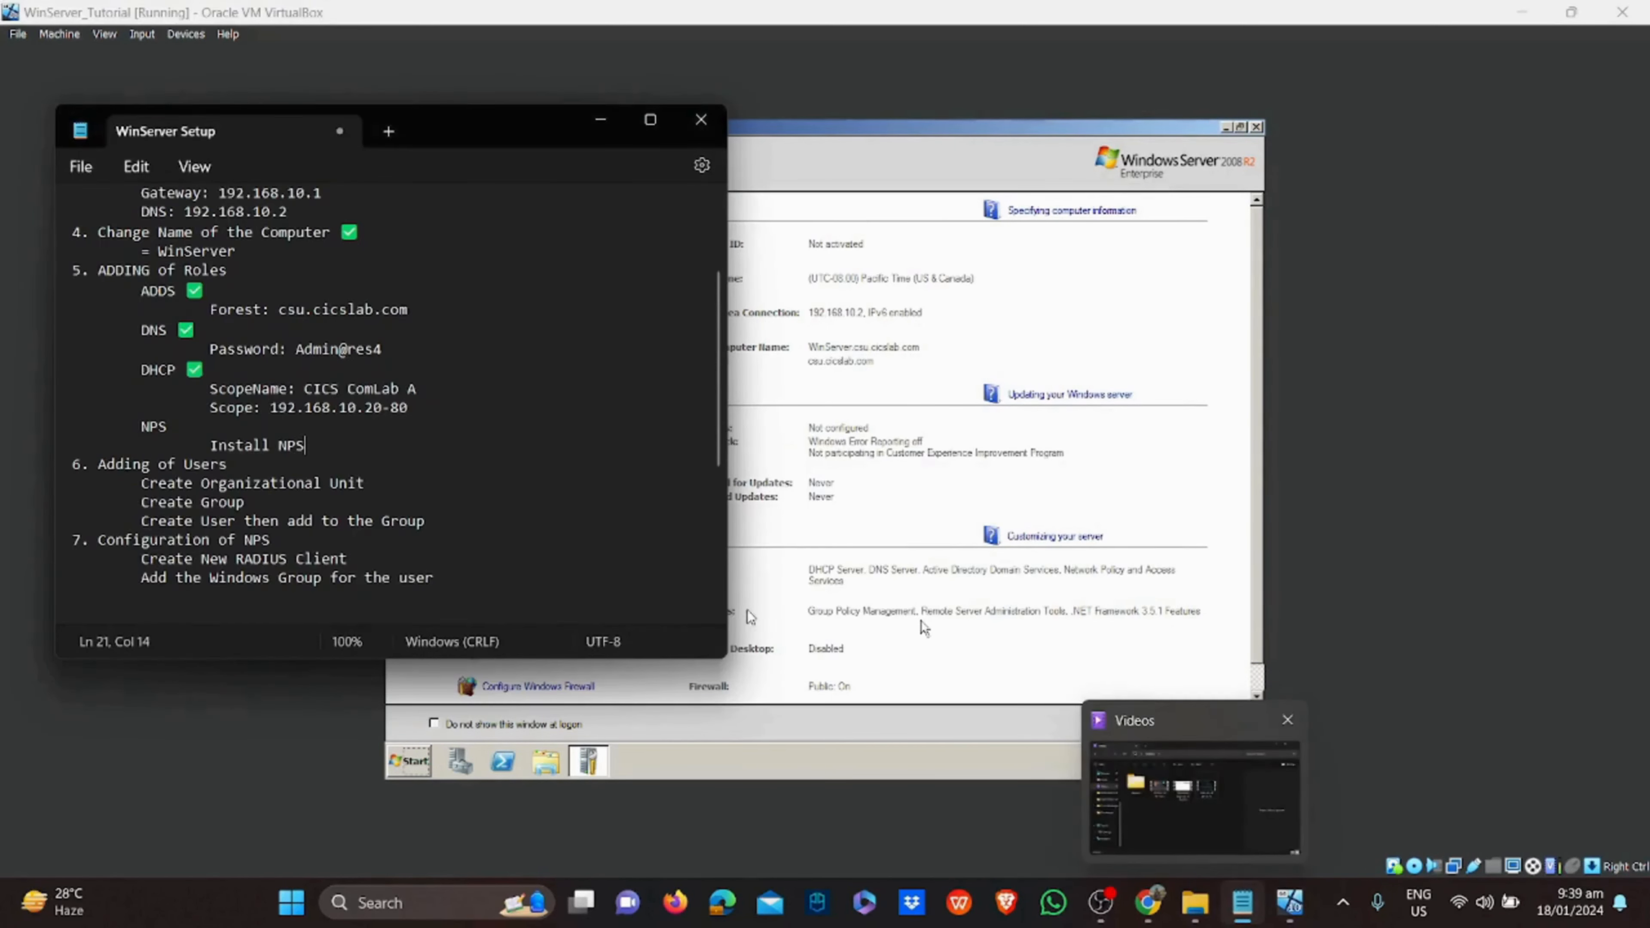
pyautogui.click(213, 426)
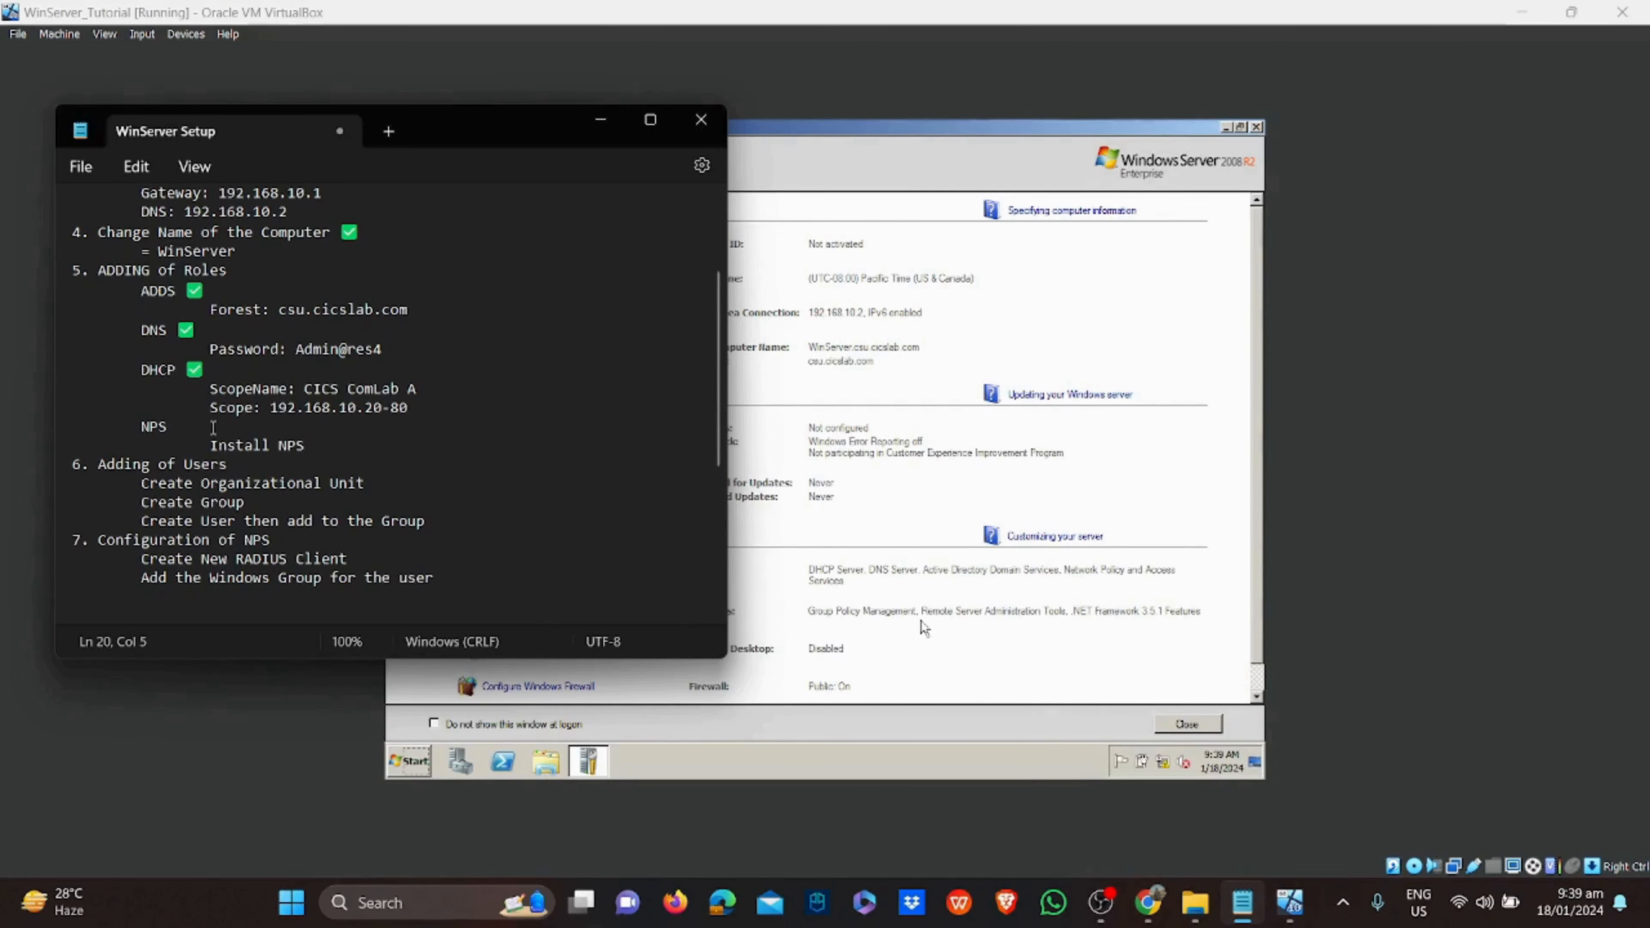
pyautogui.press('super+period')
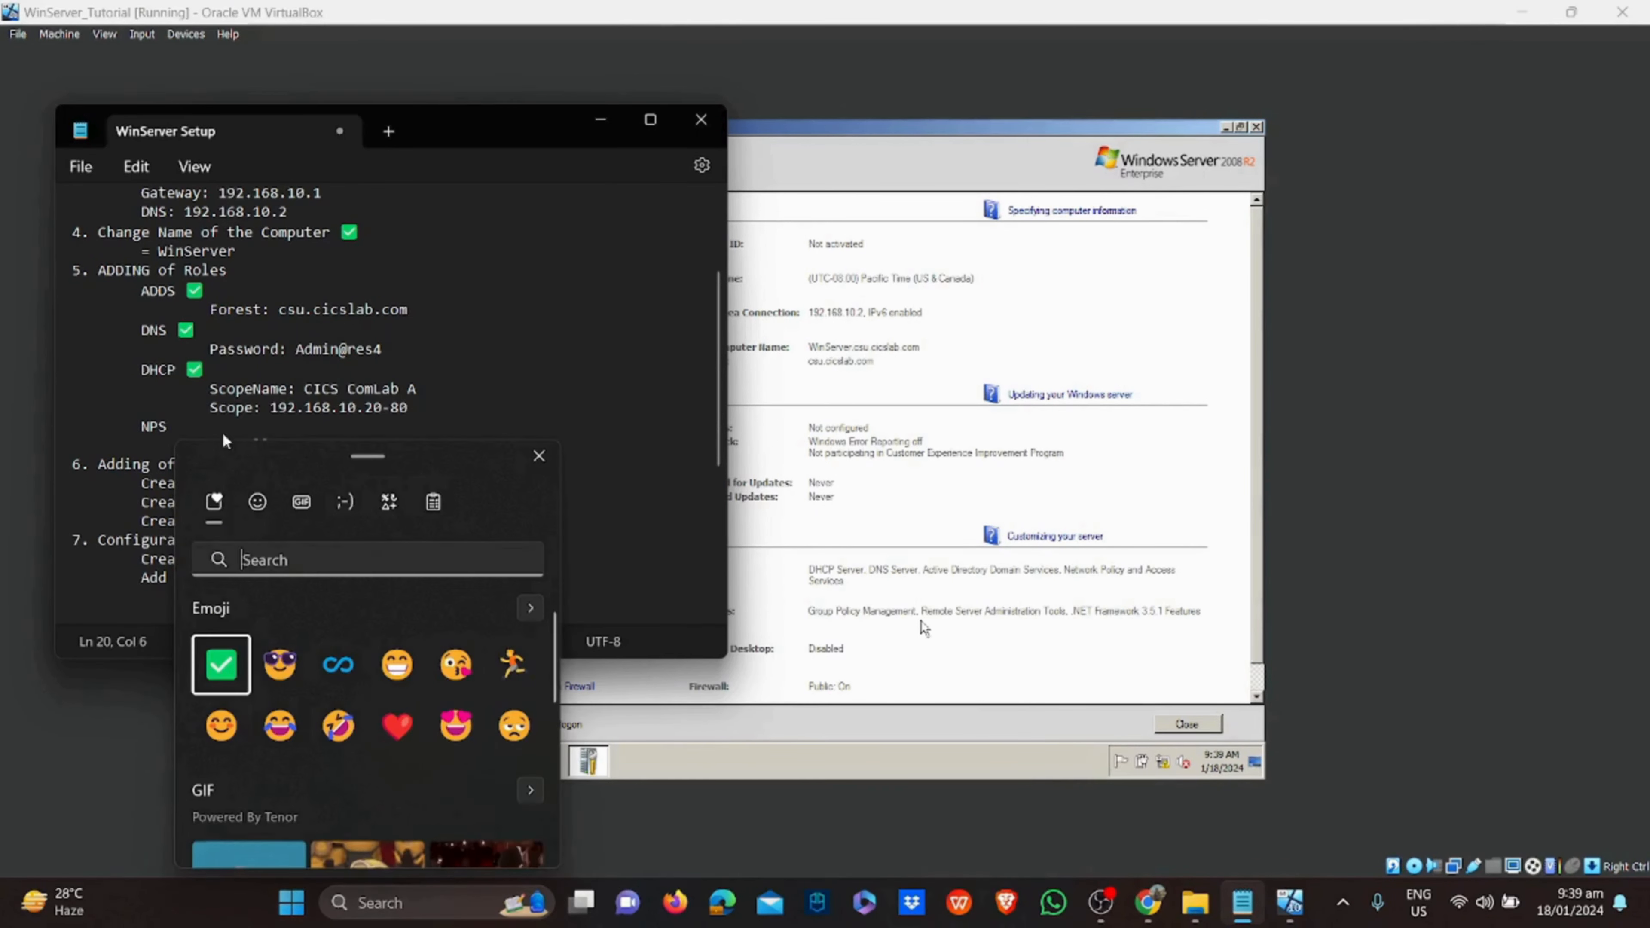
pyautogui.press('Return')
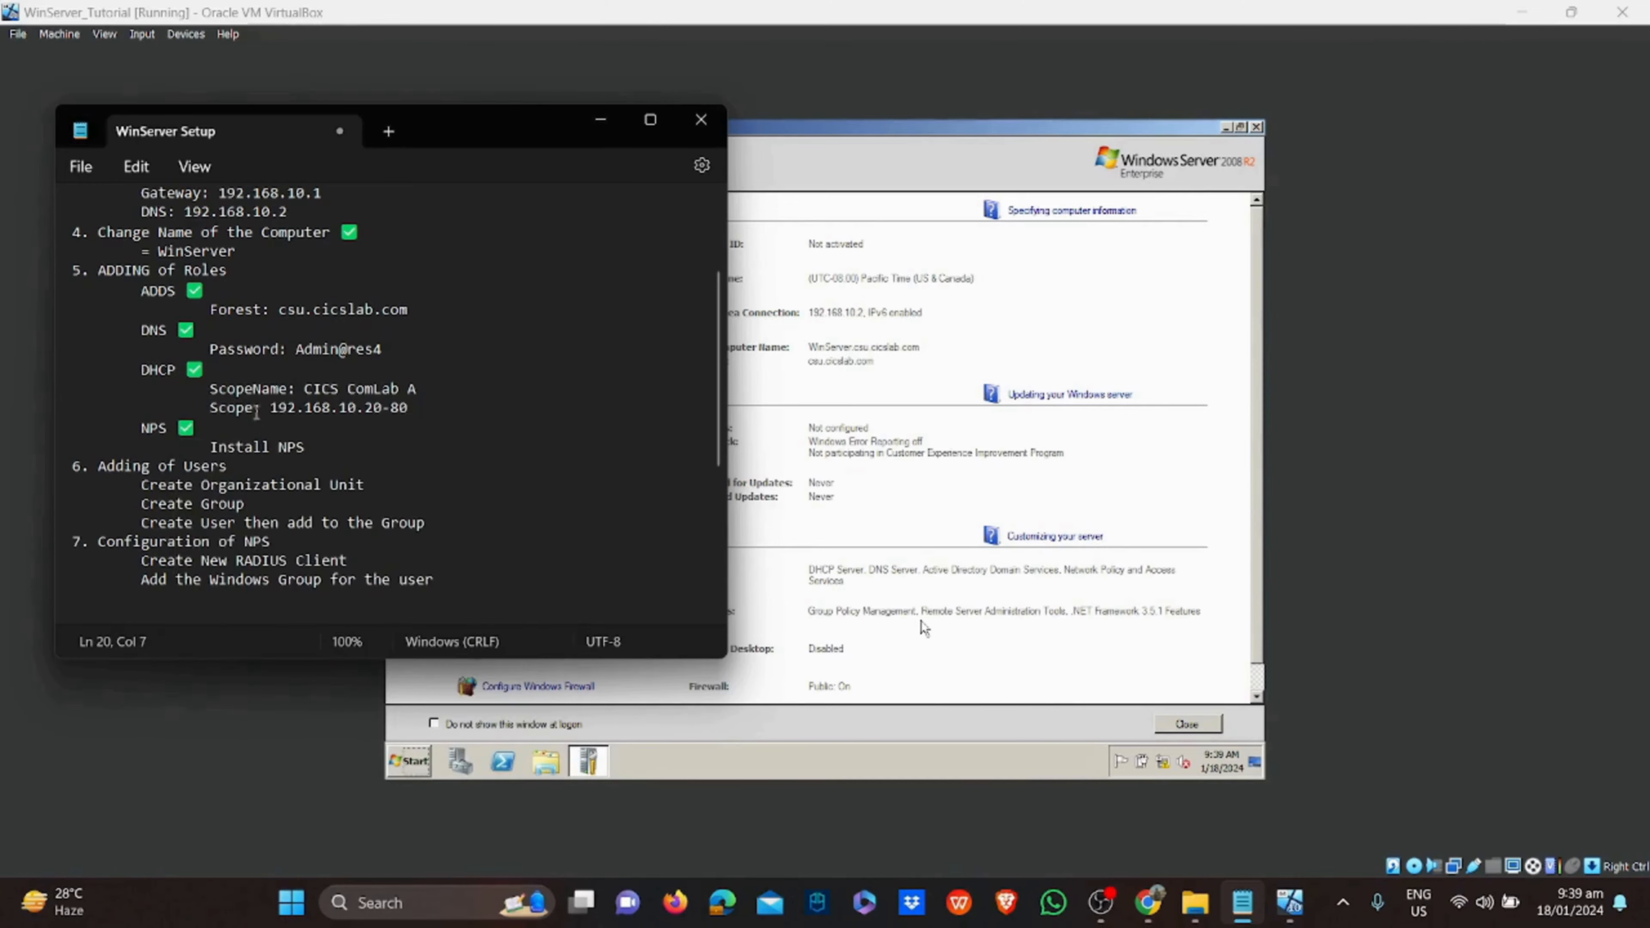
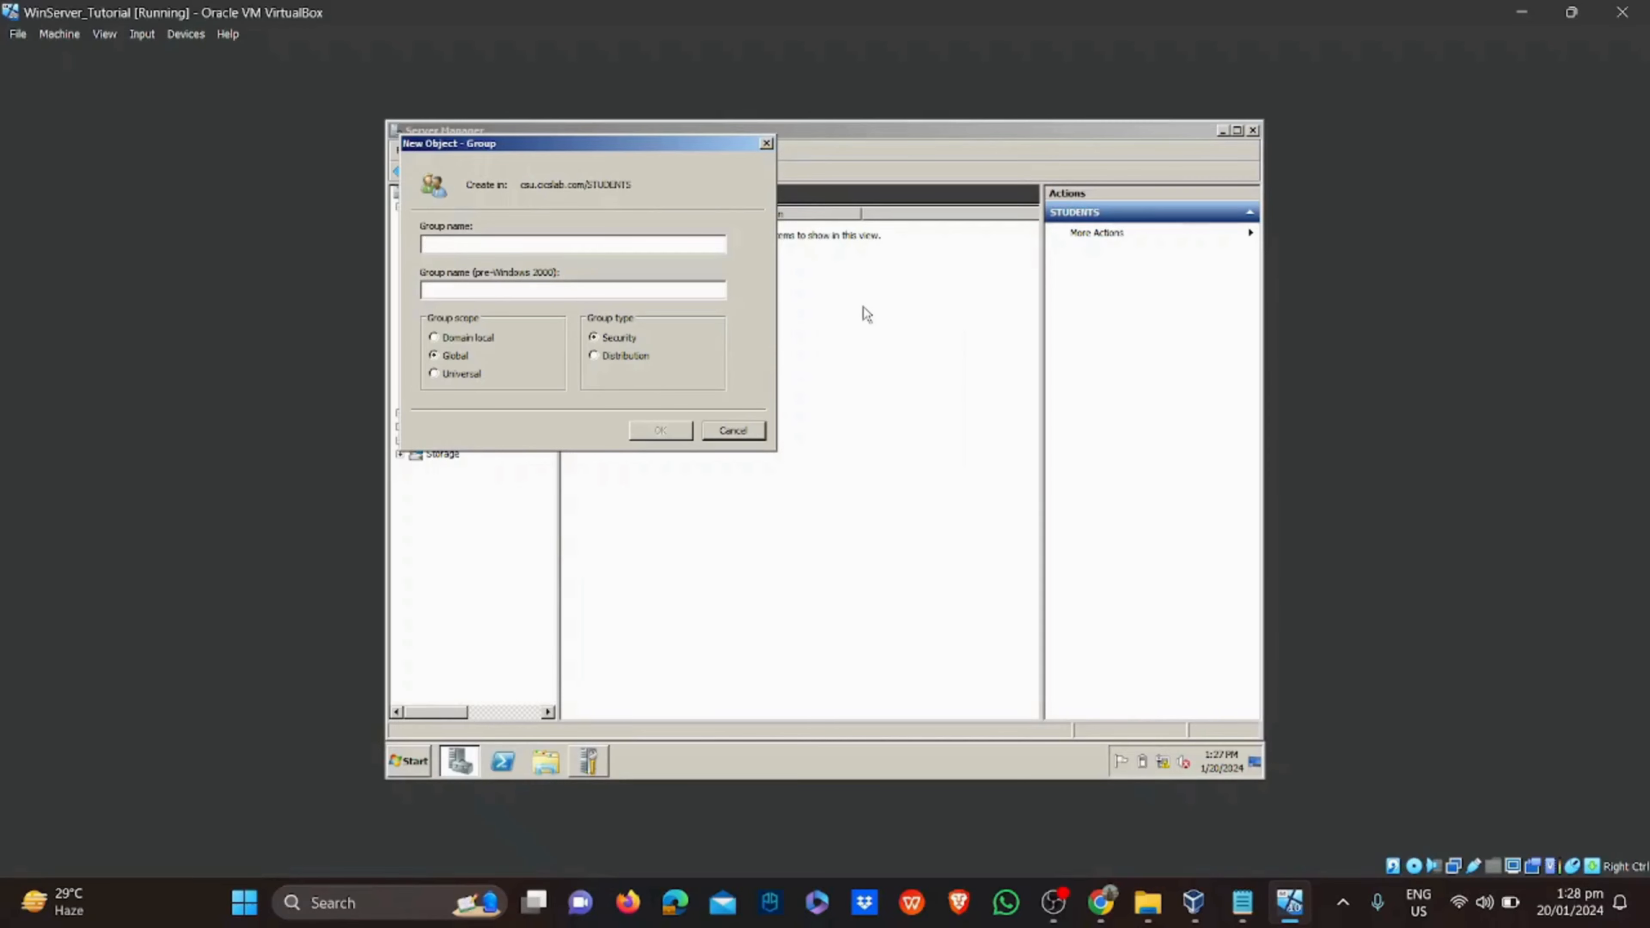
# Create the BSIT group, then start a new STUDENTS user with the student's name and a BSIT_ logon name
pyautogui.write('BSIT')
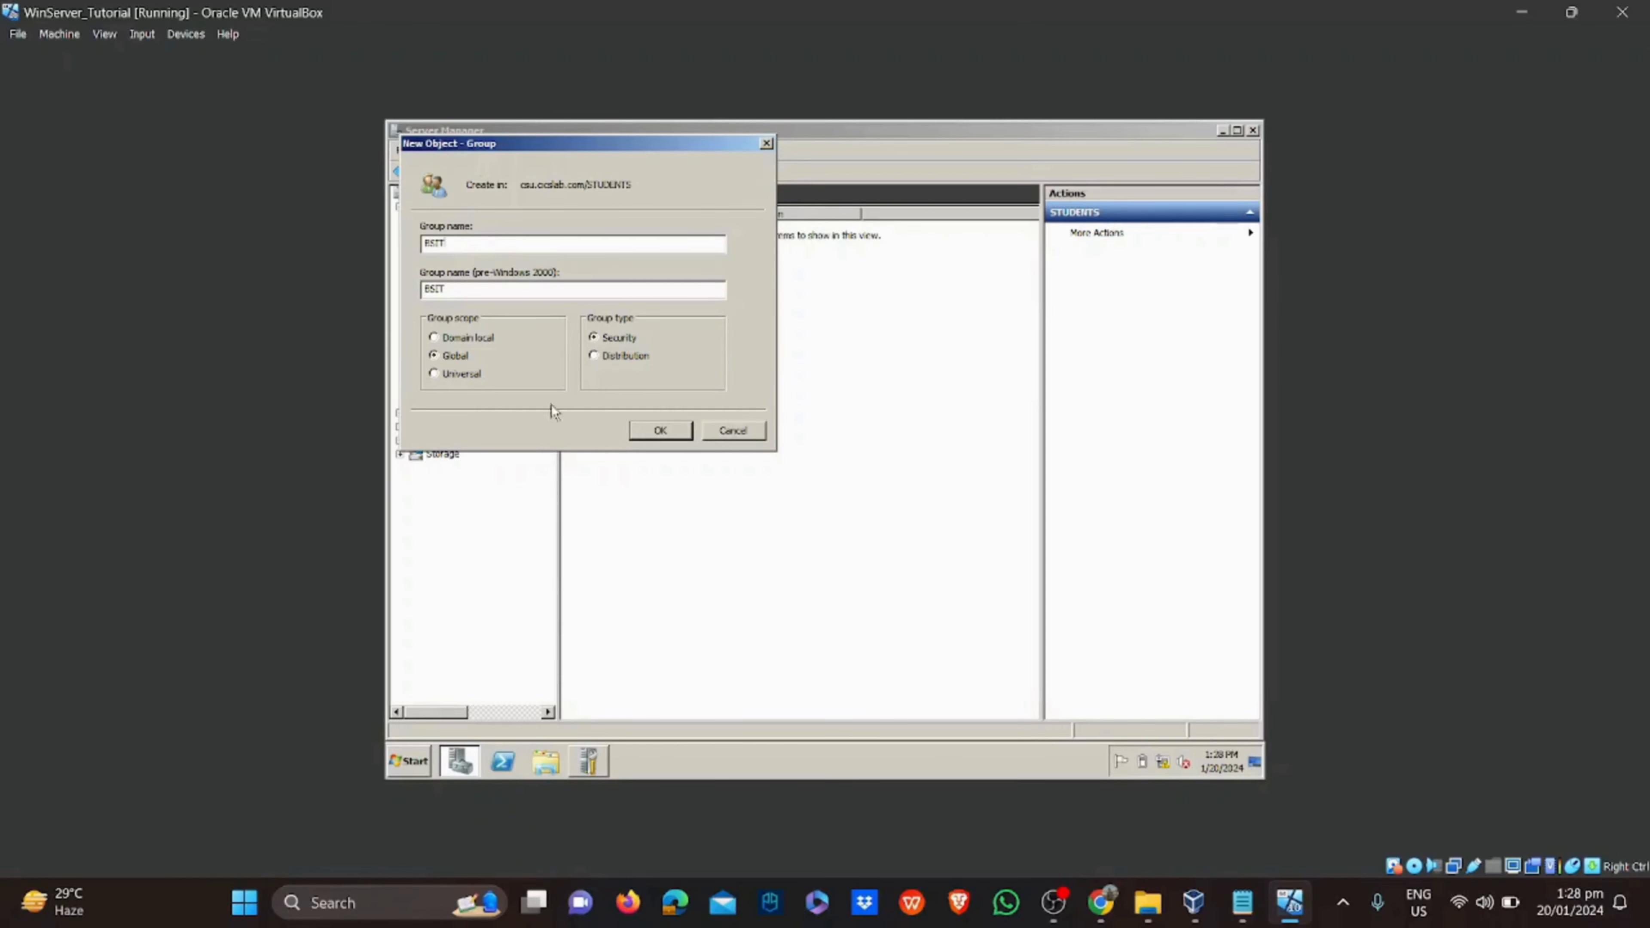
pyautogui.click(661, 430)
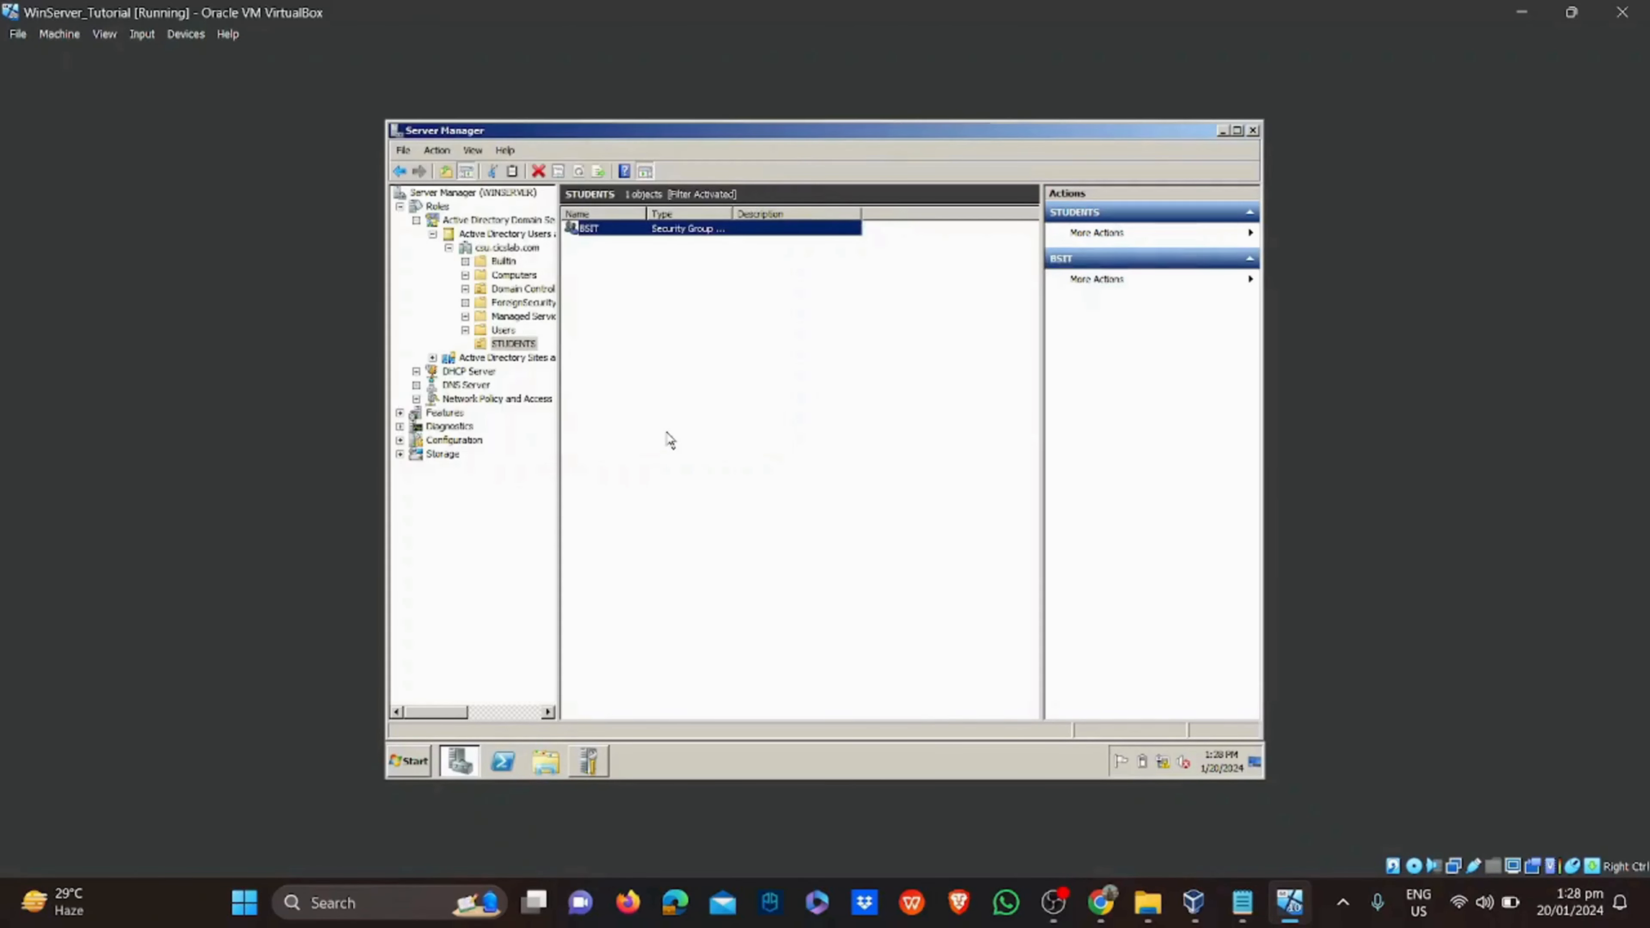
pyautogui.rightClick(676, 311)
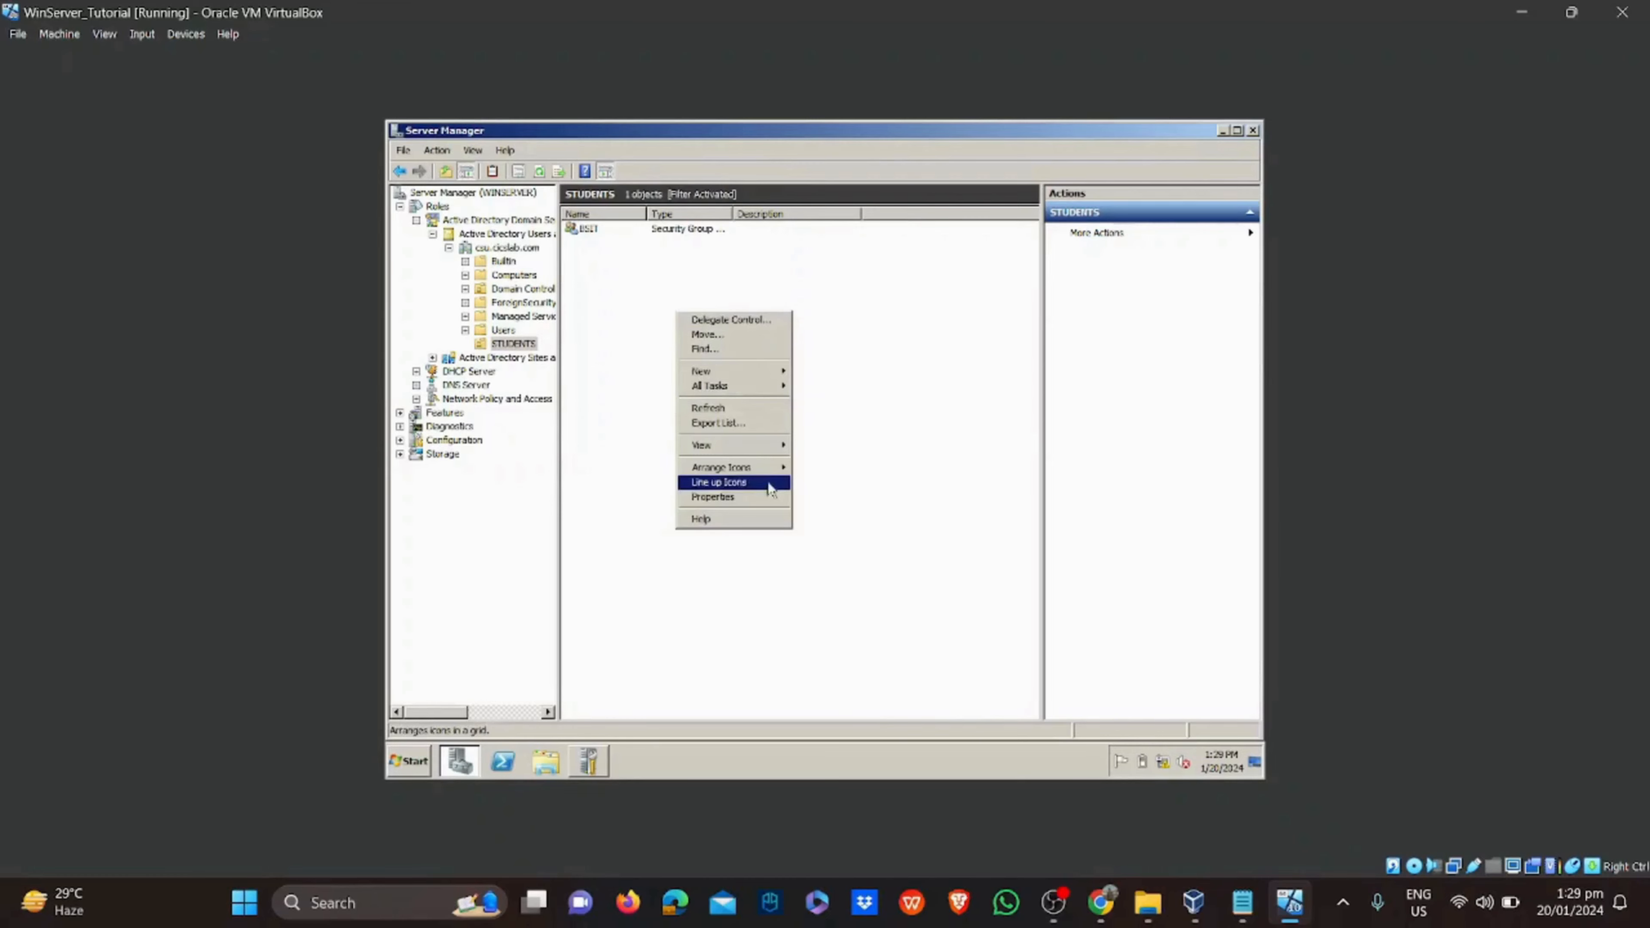
pyautogui.moveTo(750, 374)
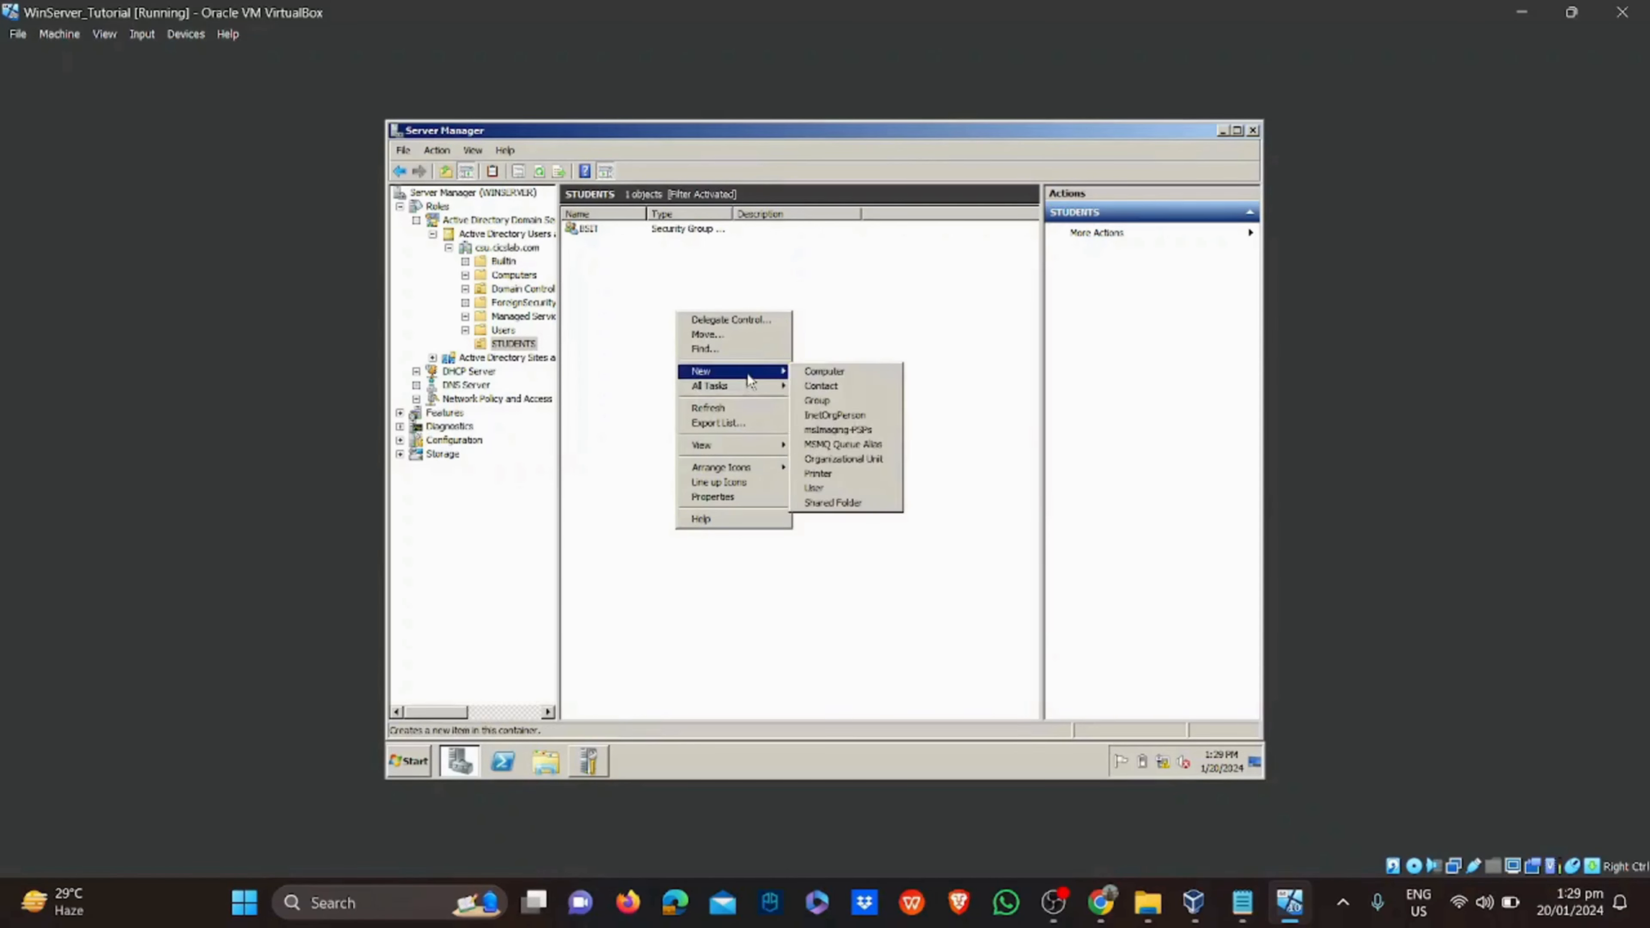
pyautogui.click(851, 487)
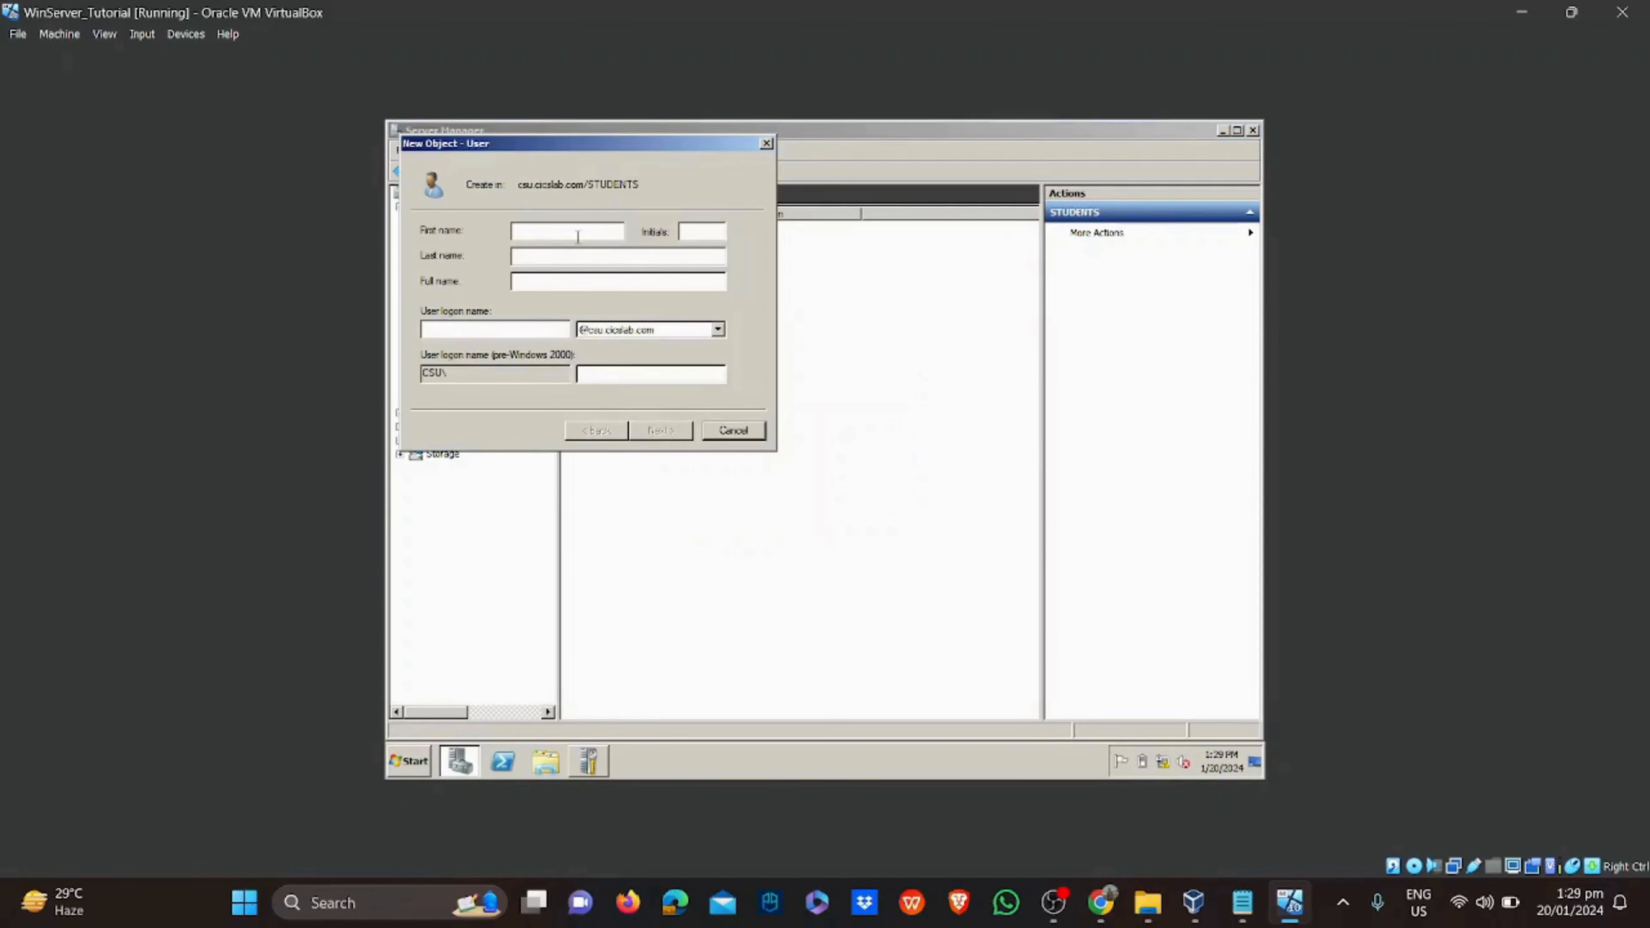
pyautogui.click(519, 336)
pyautogui.write('BSIT')
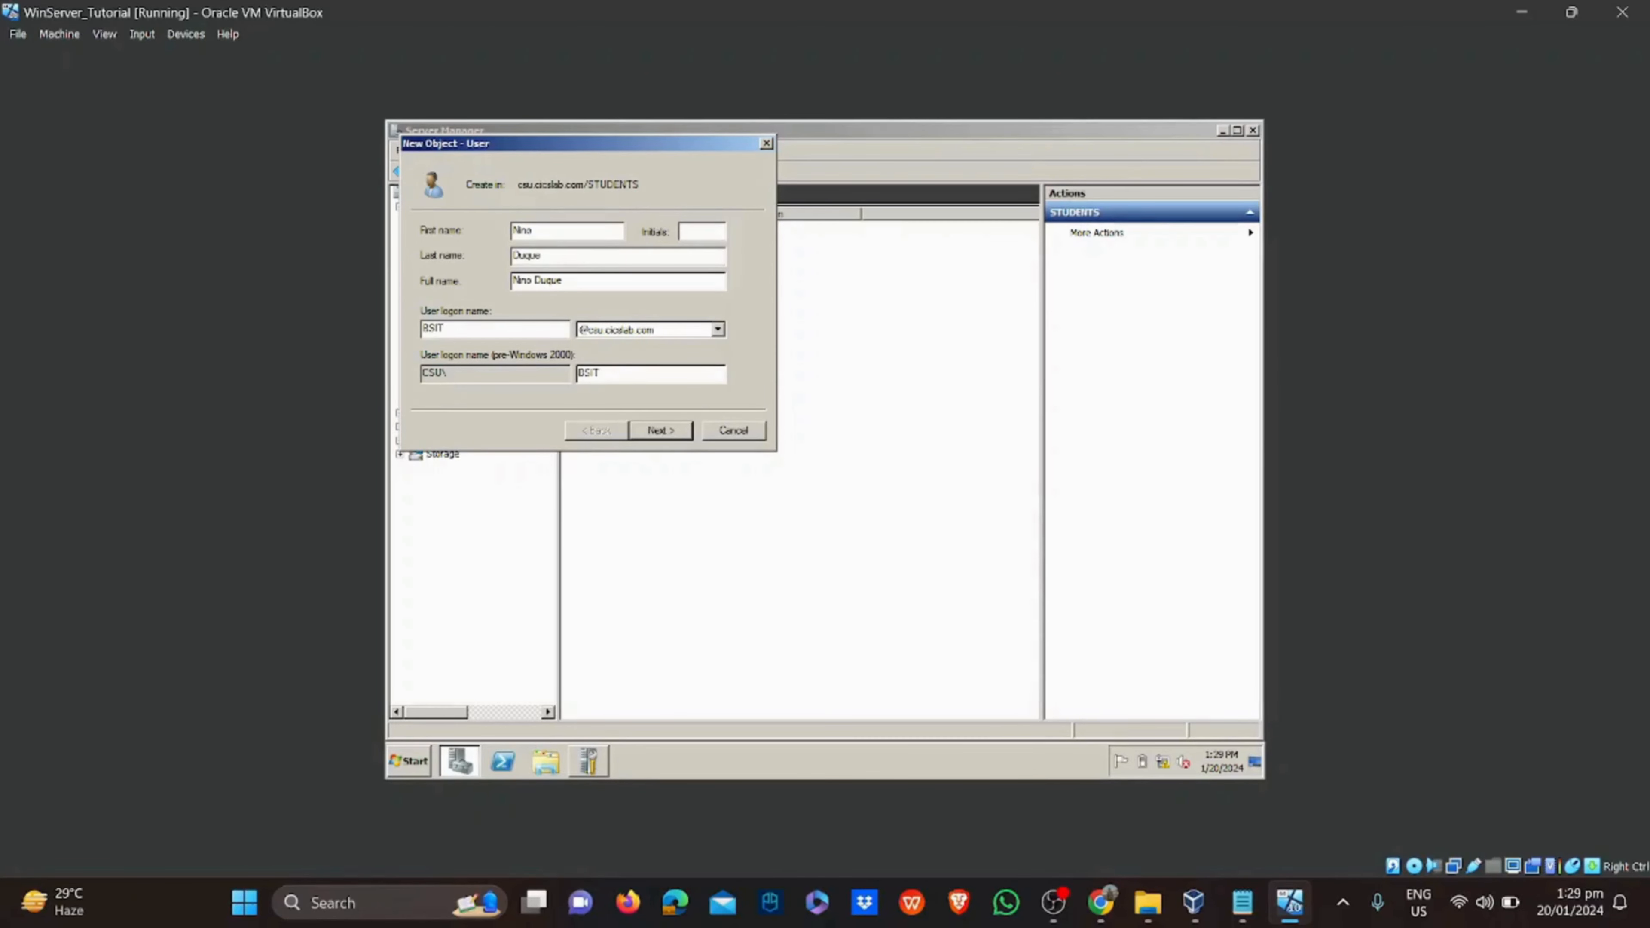
pyautogui.write('_Duque')
pyautogui.click(682, 434)
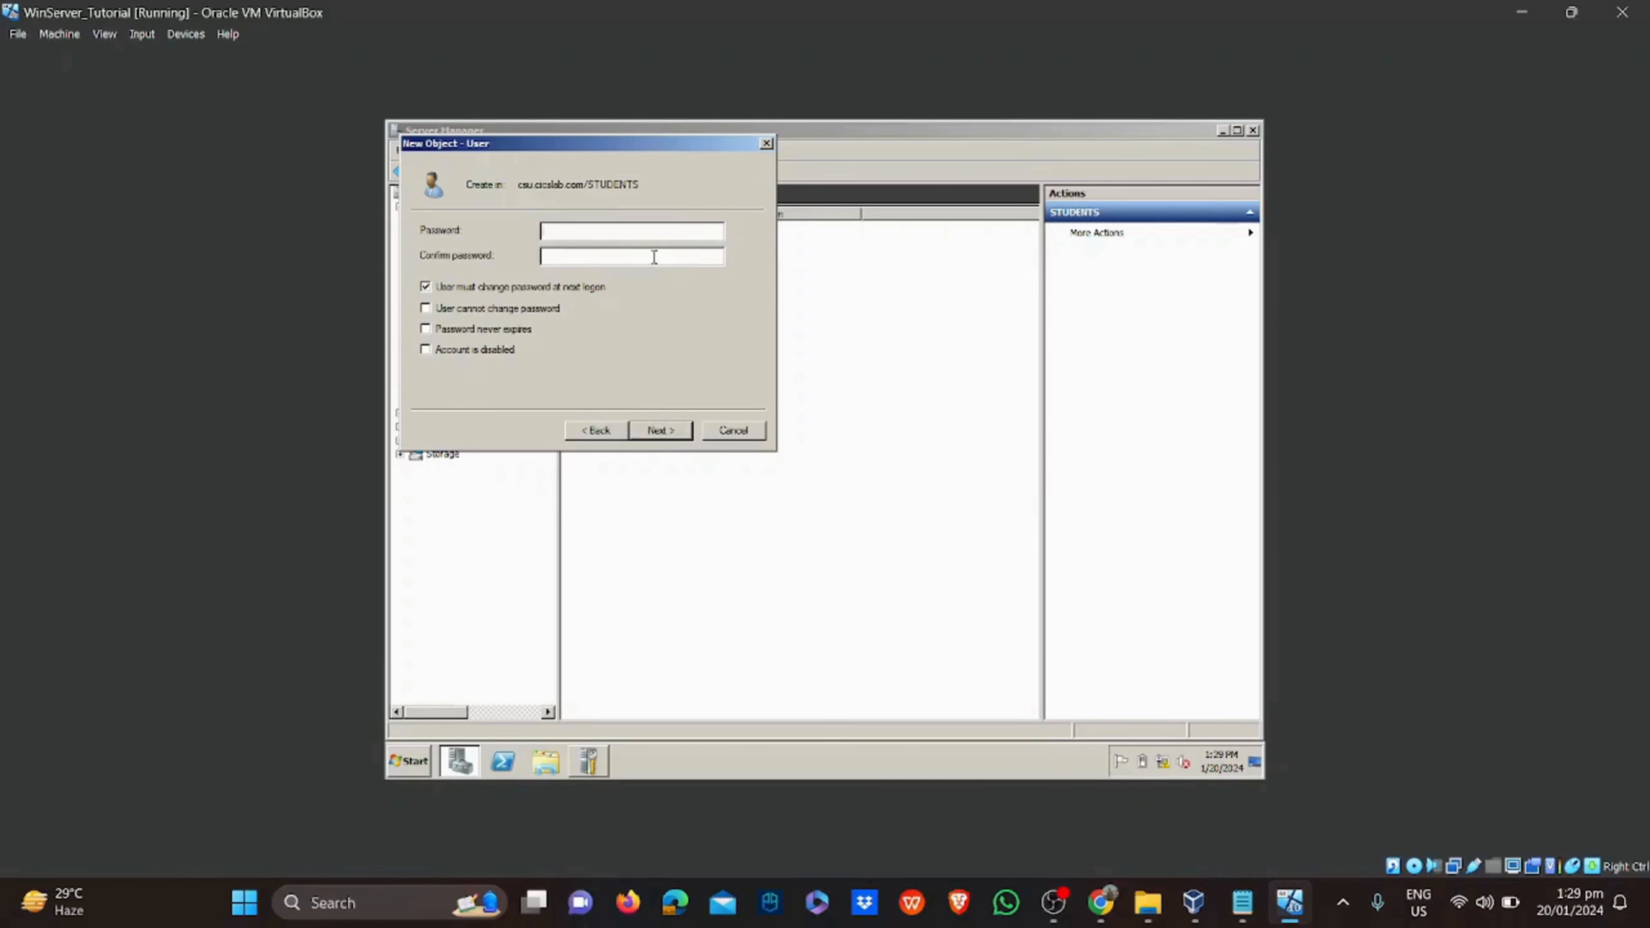
# Give the user a password that cannot be changed and never expires, and finish the account
pyautogui.write('•••••••••')
pyautogui.click(589, 255)
pyautogui.write('•••••••••')
pyautogui.click(426, 310)
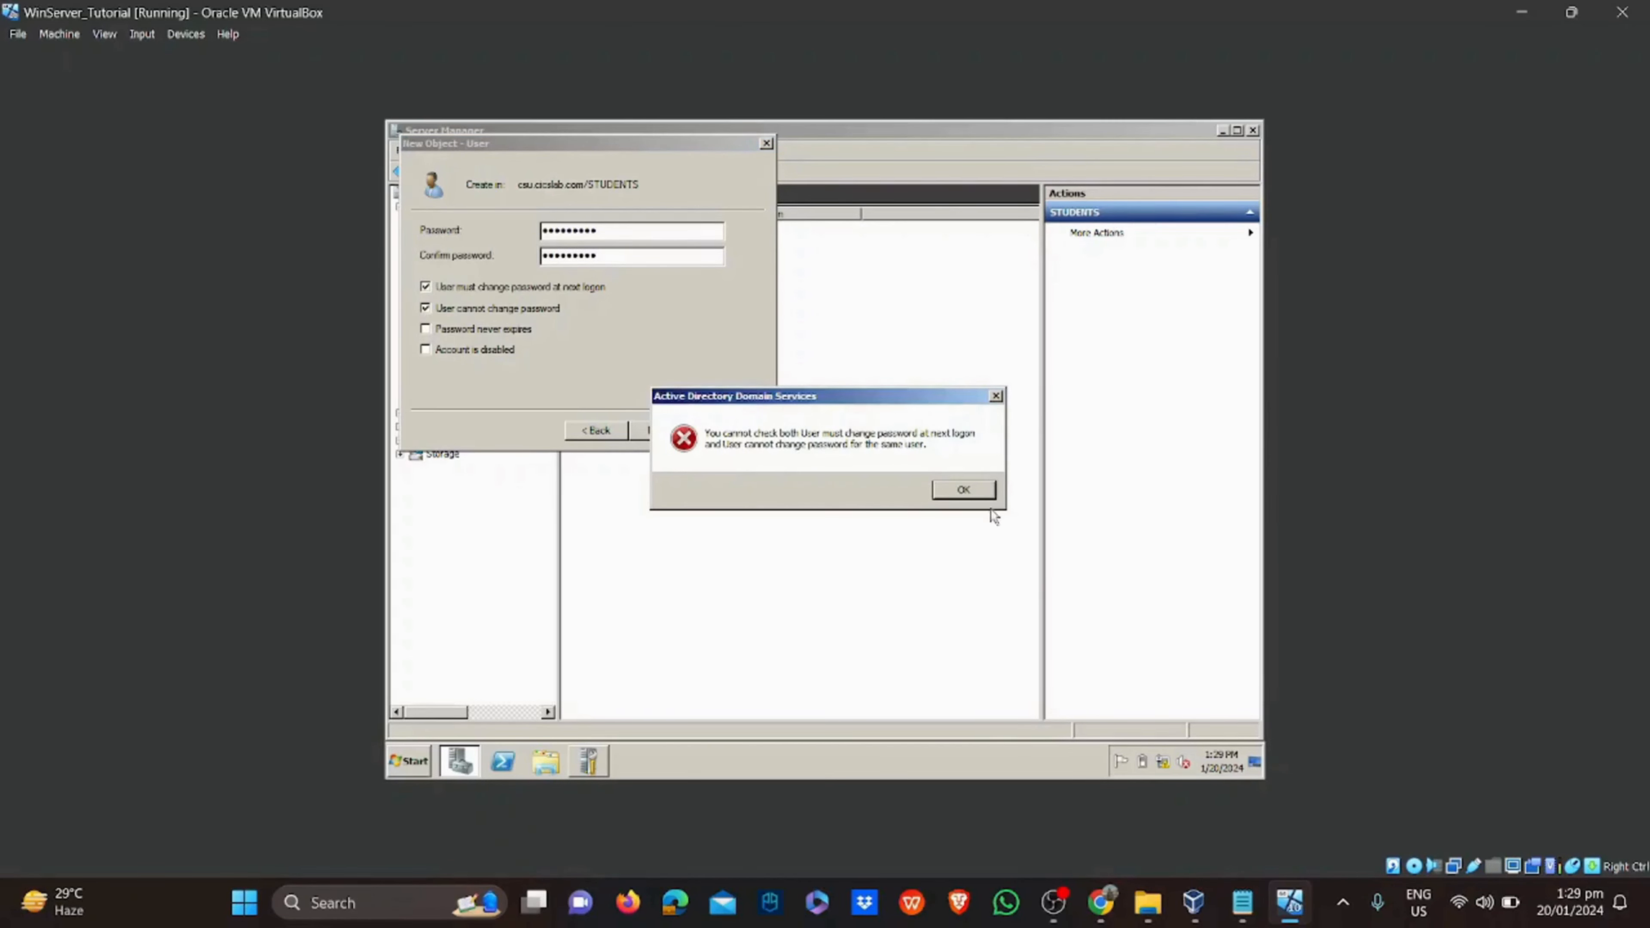
pyautogui.click(983, 496)
pyautogui.click(425, 286)
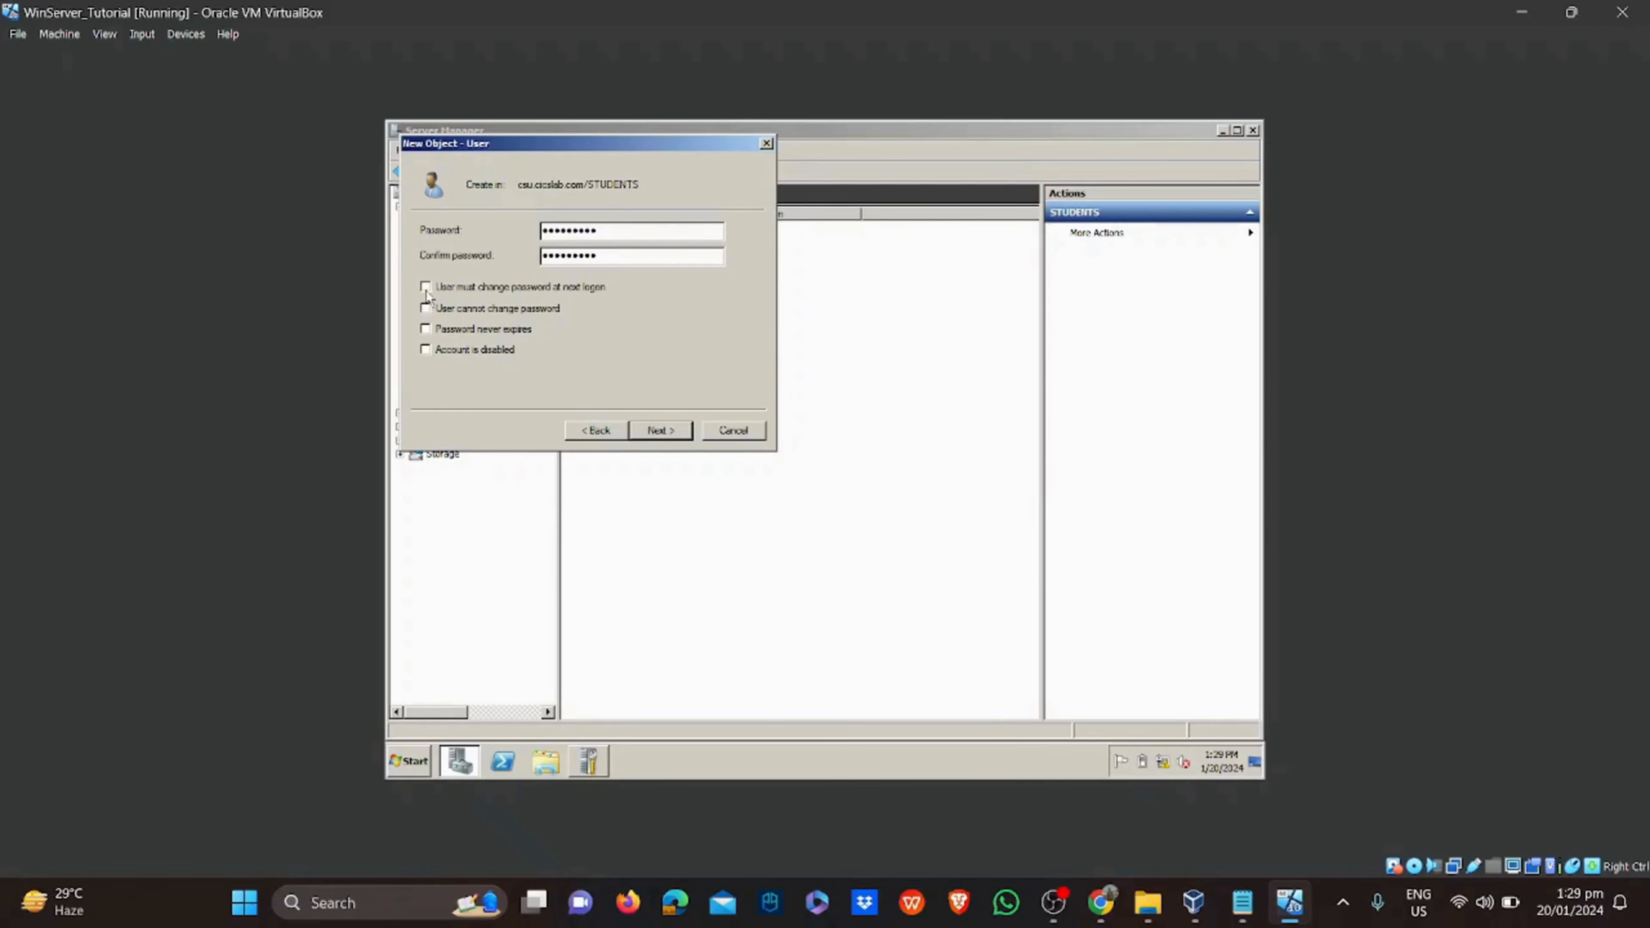
pyautogui.click(425, 309)
pyautogui.click(425, 329)
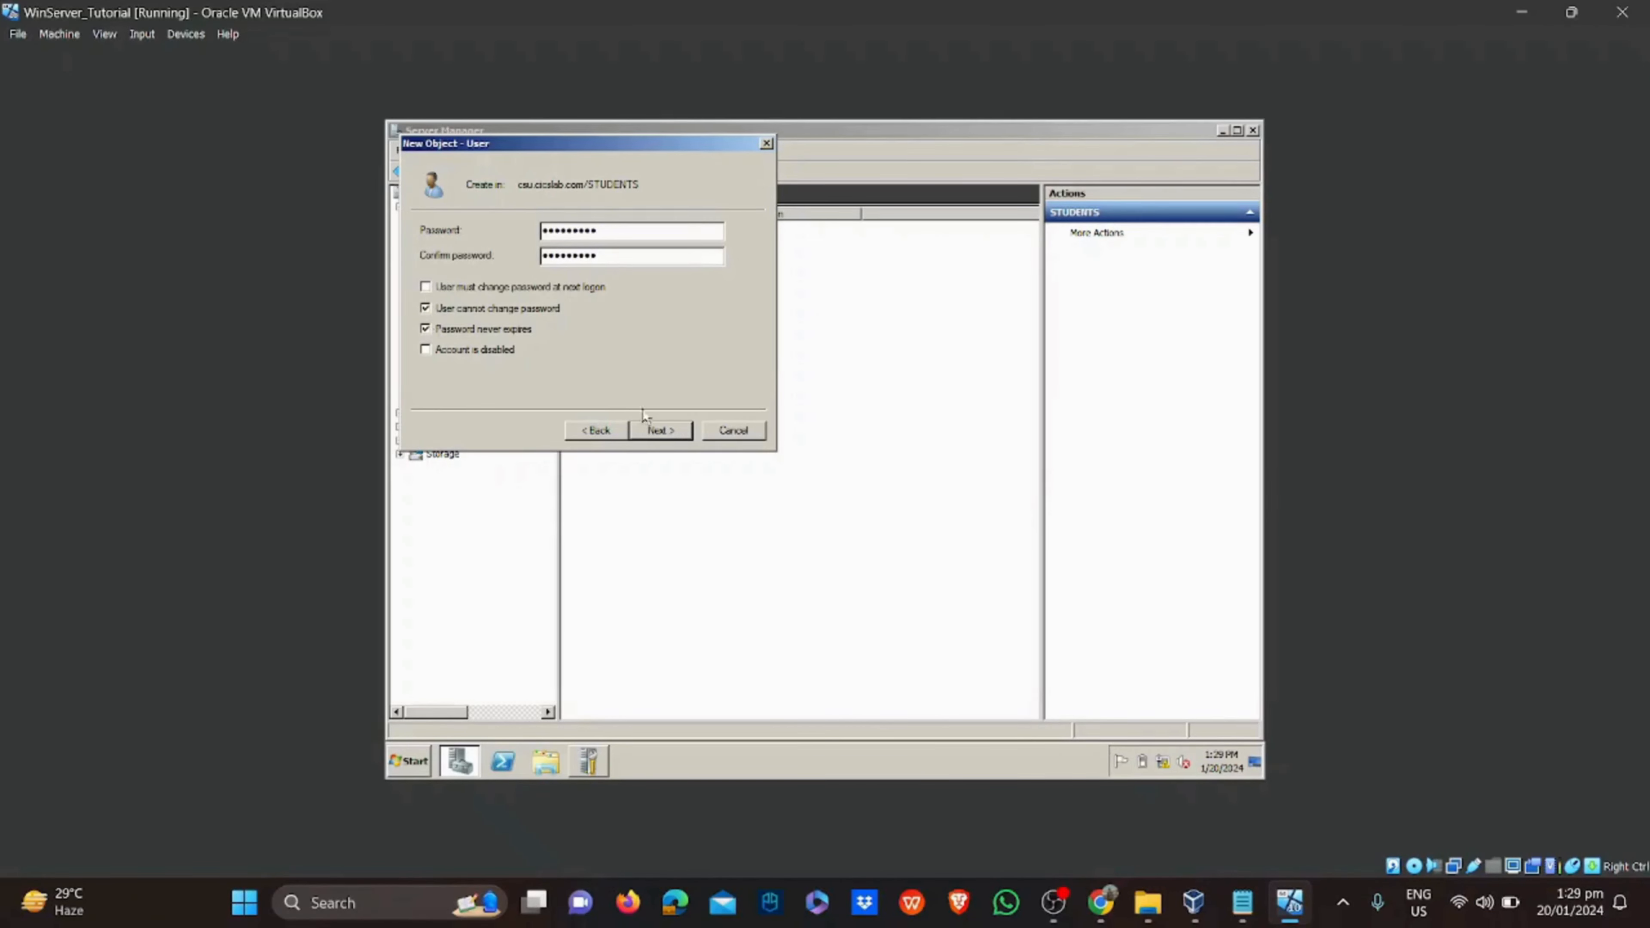
pyautogui.click(672, 435)
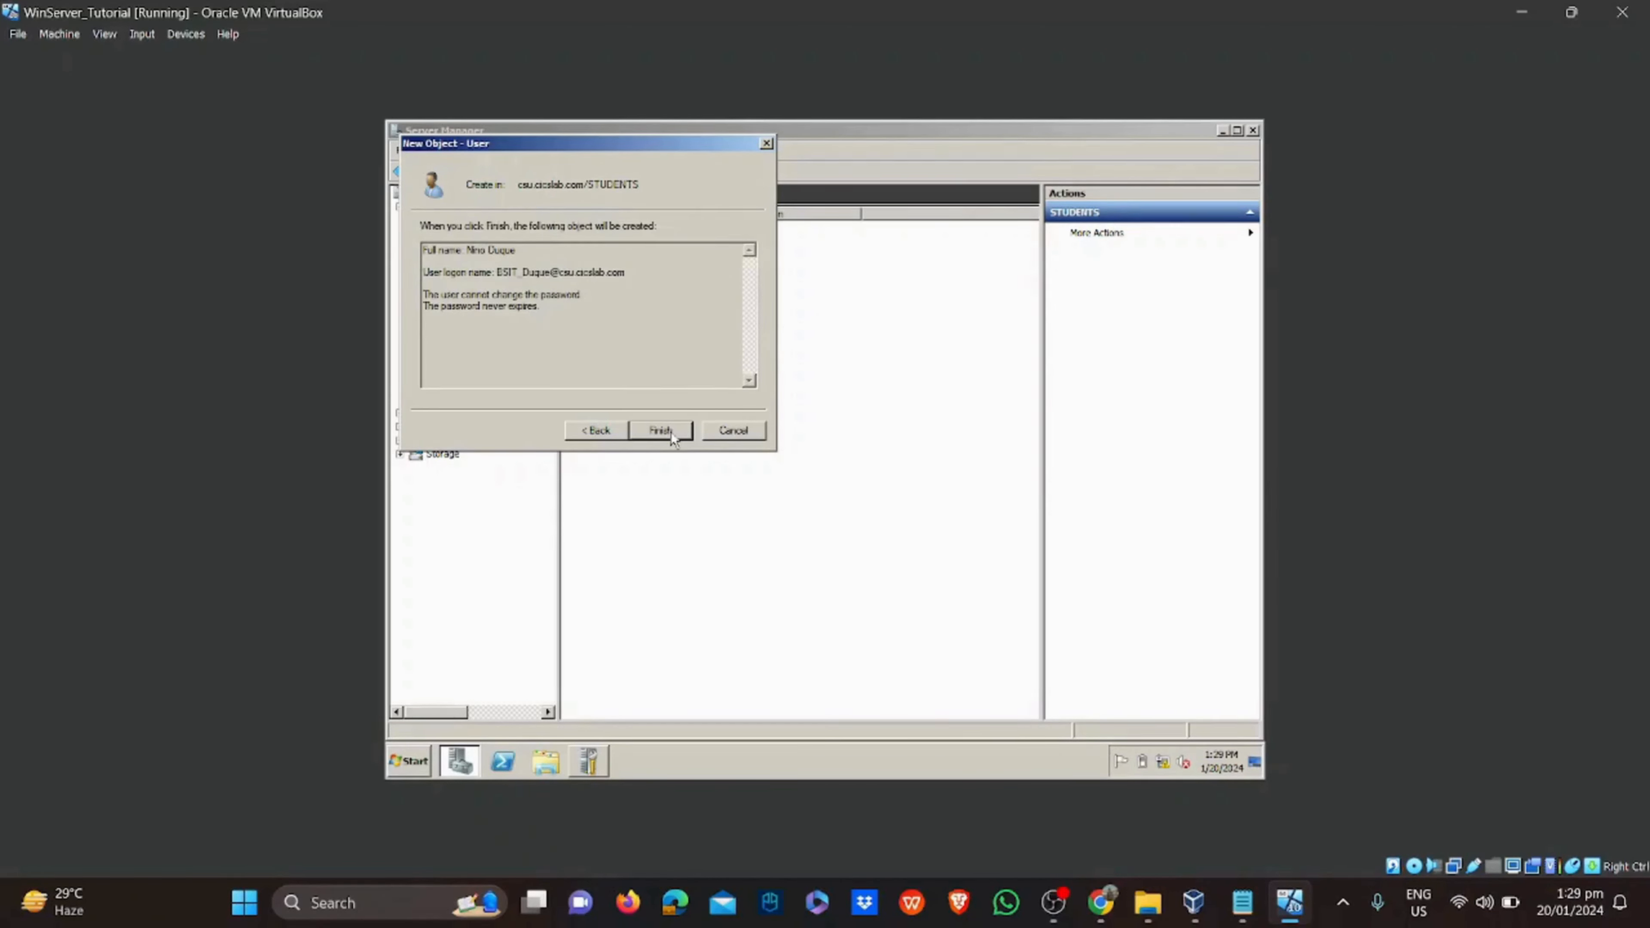
pyautogui.click(660, 430)
pyautogui.click(673, 441)
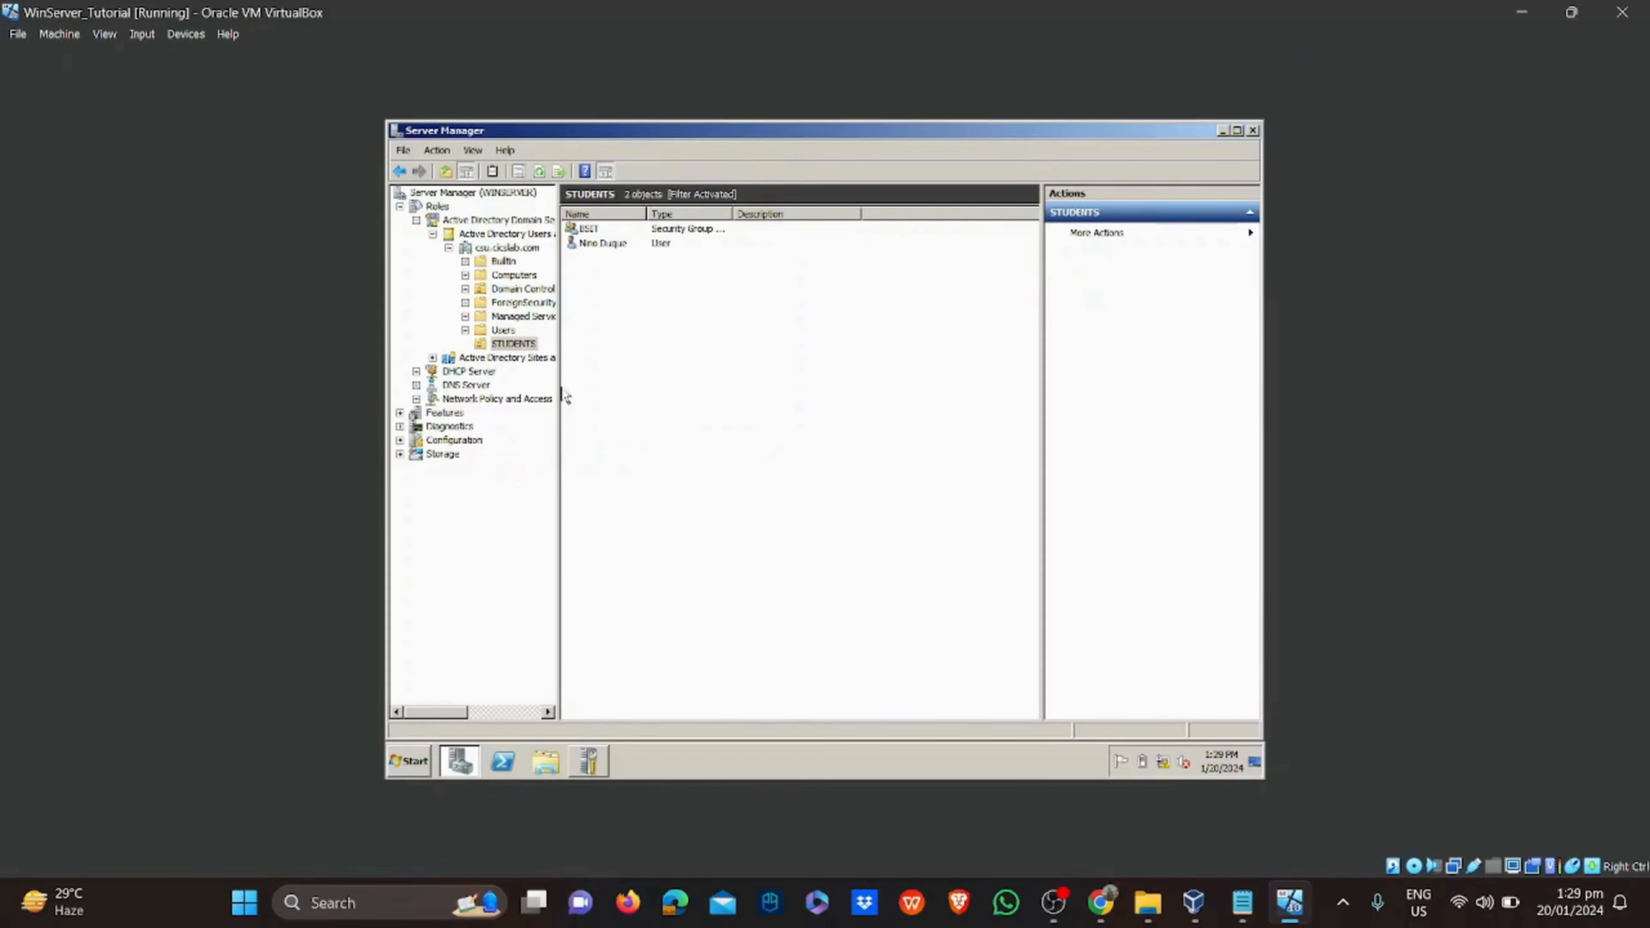
pyautogui.click(610, 250)
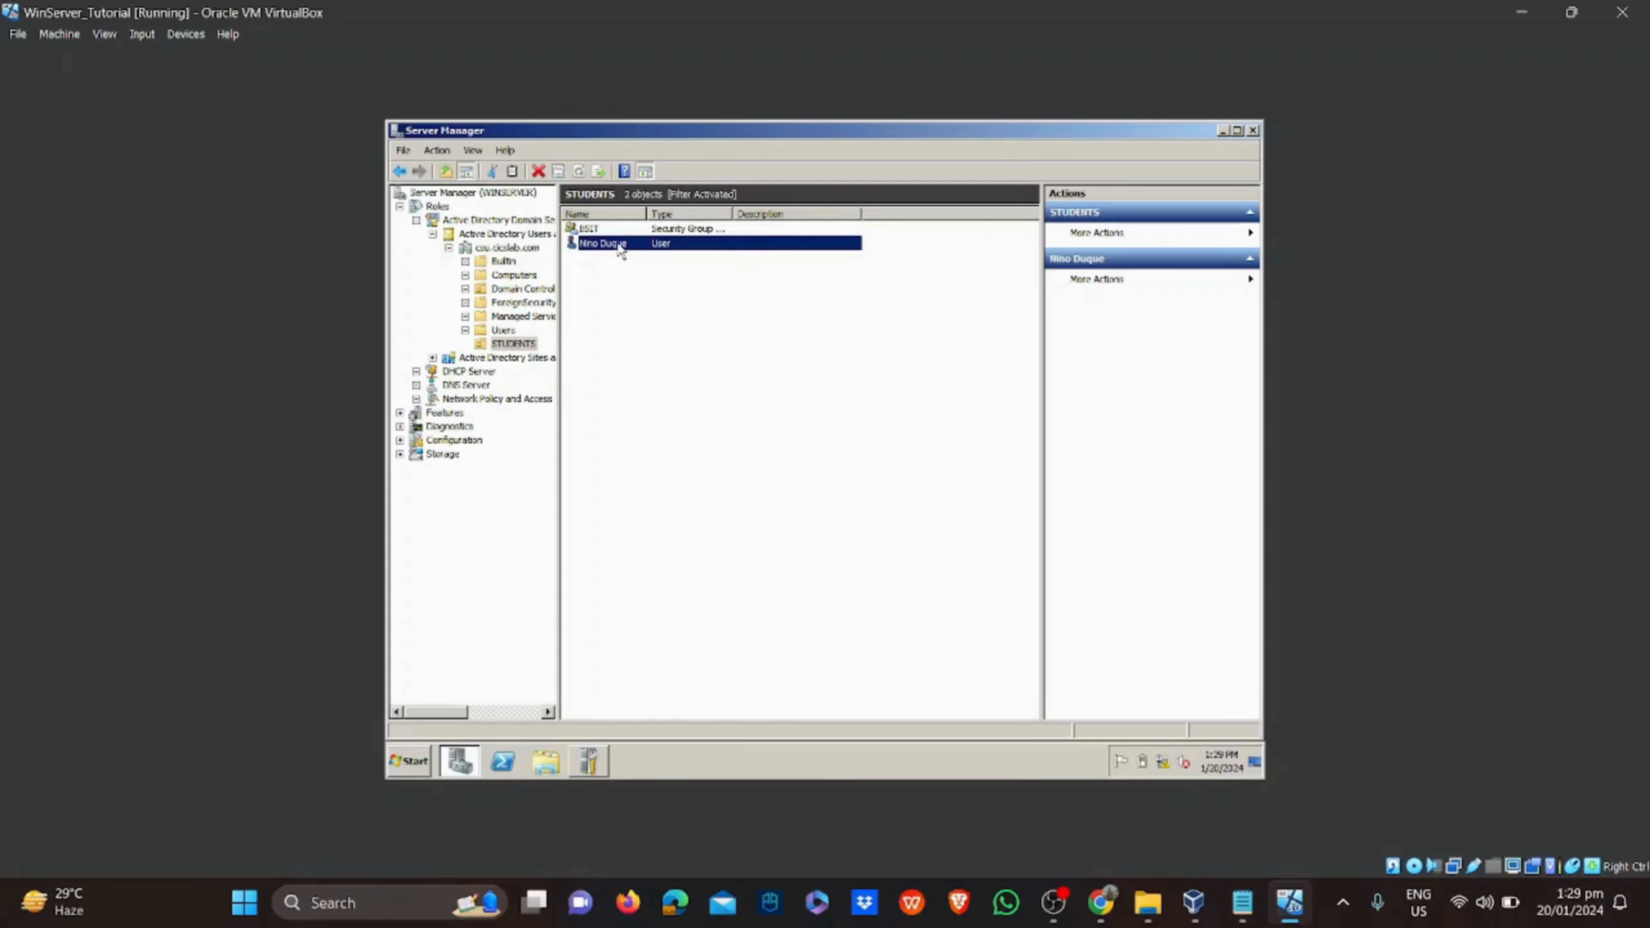
# Add the new student user to the BSIT and Domain Users groups
pyautogui.rightClick(617, 247)
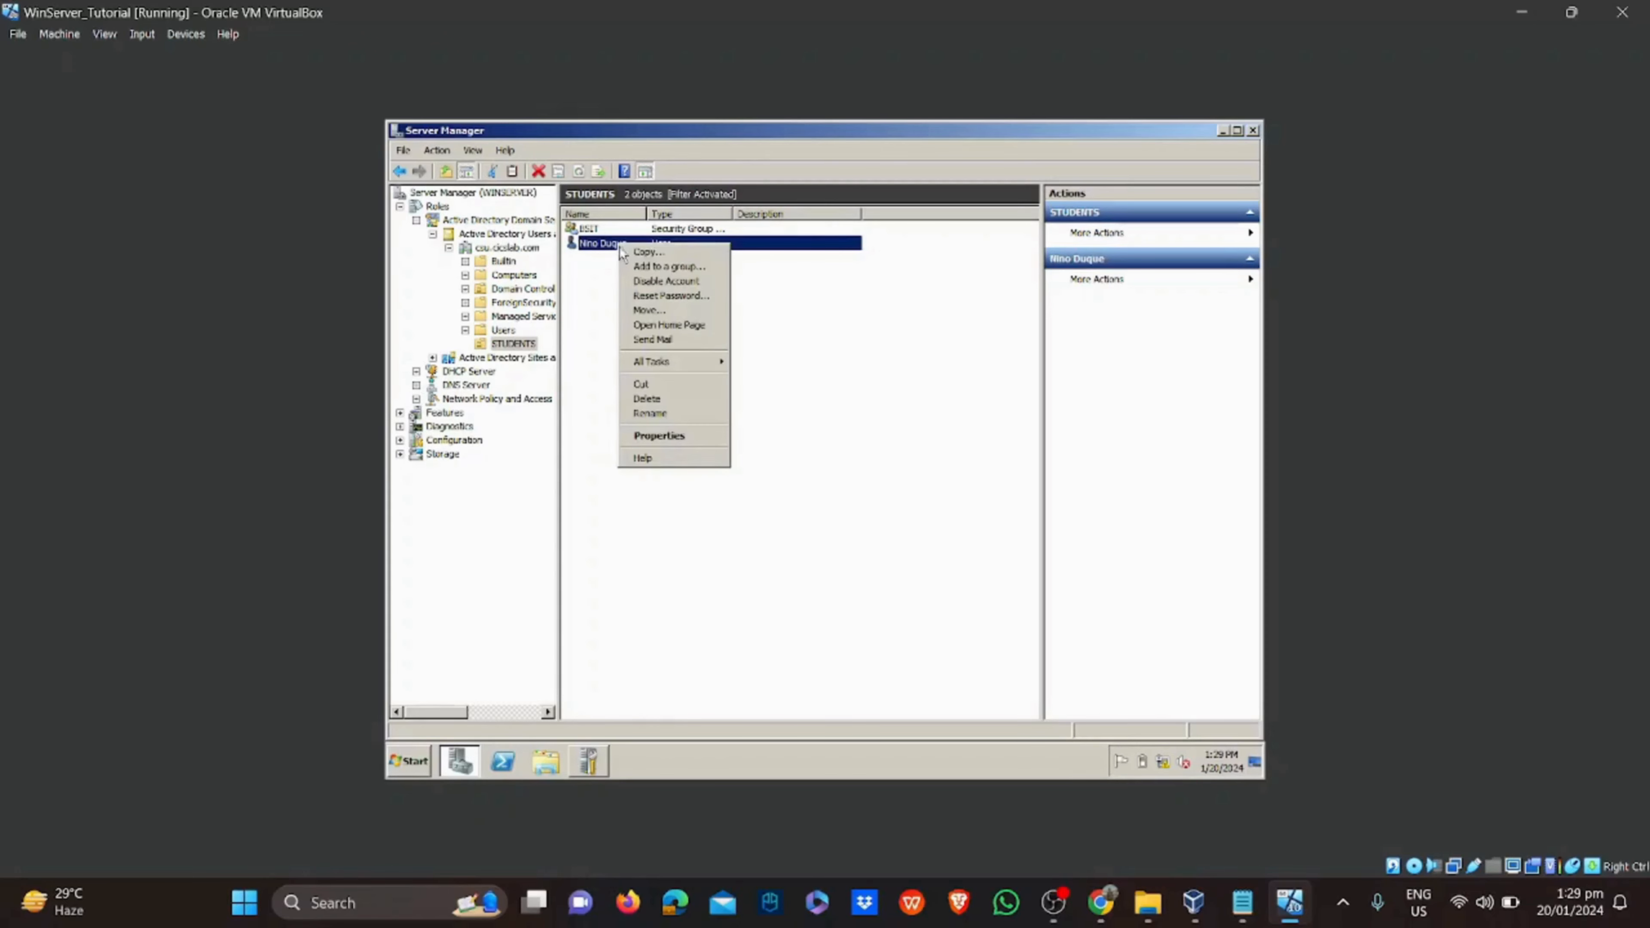
pyautogui.click(633, 269)
pyautogui.write('BSIT')
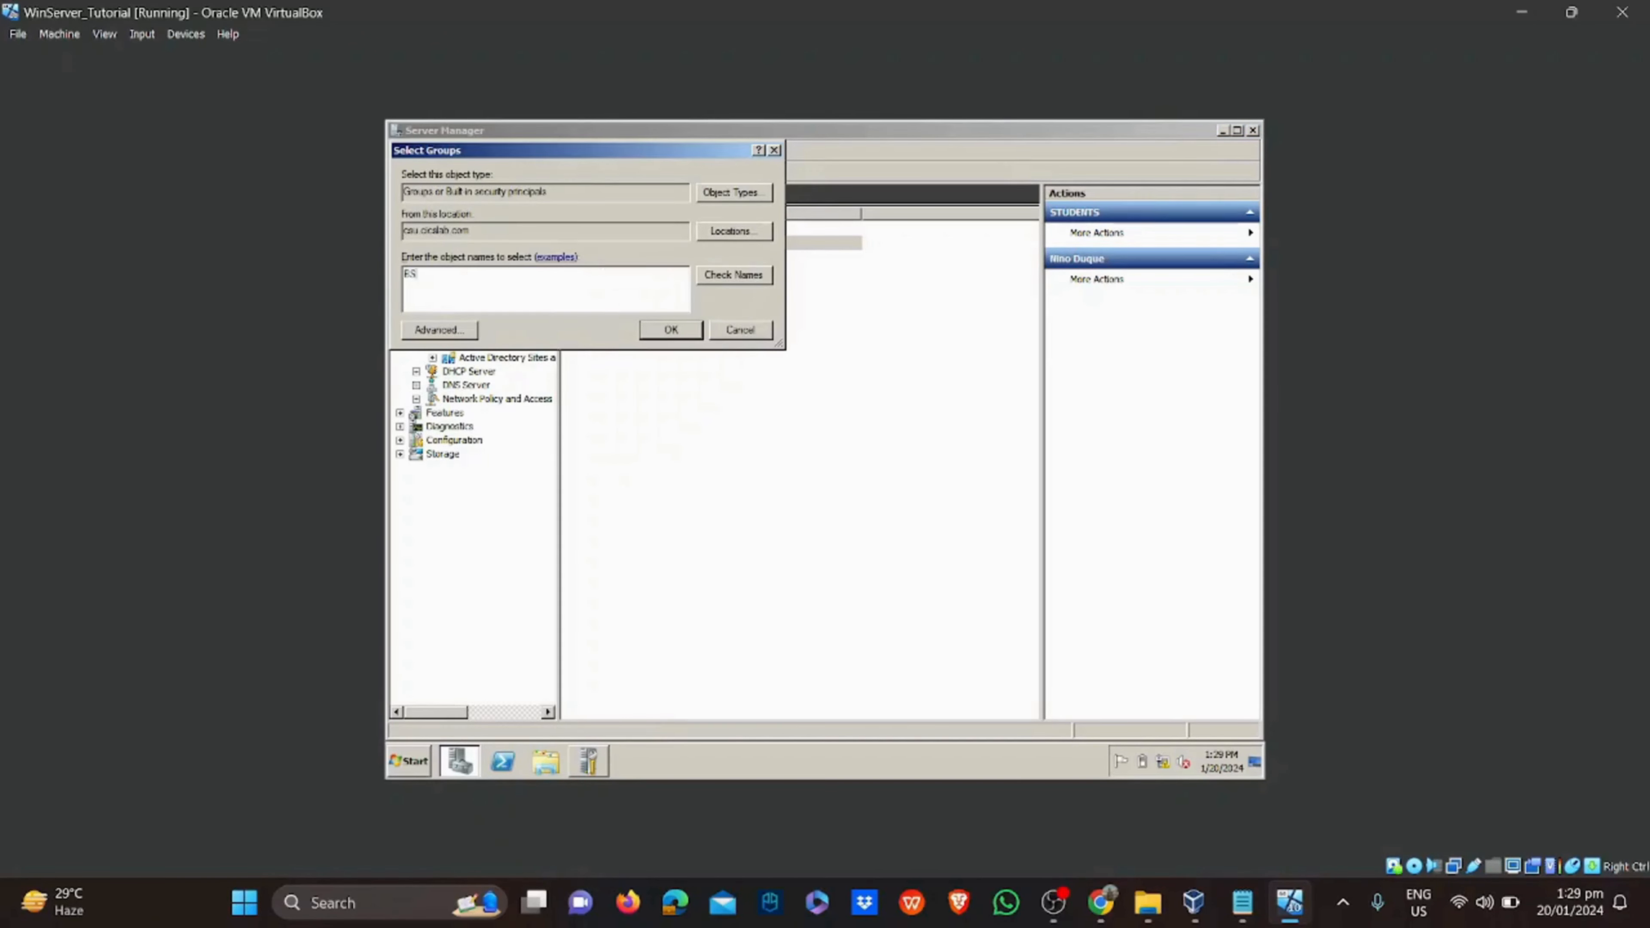
pyautogui.click(736, 276)
pyautogui.write('Wu')
pyautogui.press('BackSpace')
pyautogui.press('BackSpace')
pyautogui.write('W')
pyautogui.press('BackSpace')
pyautogui.write('Domain')
pyautogui.click(722, 276)
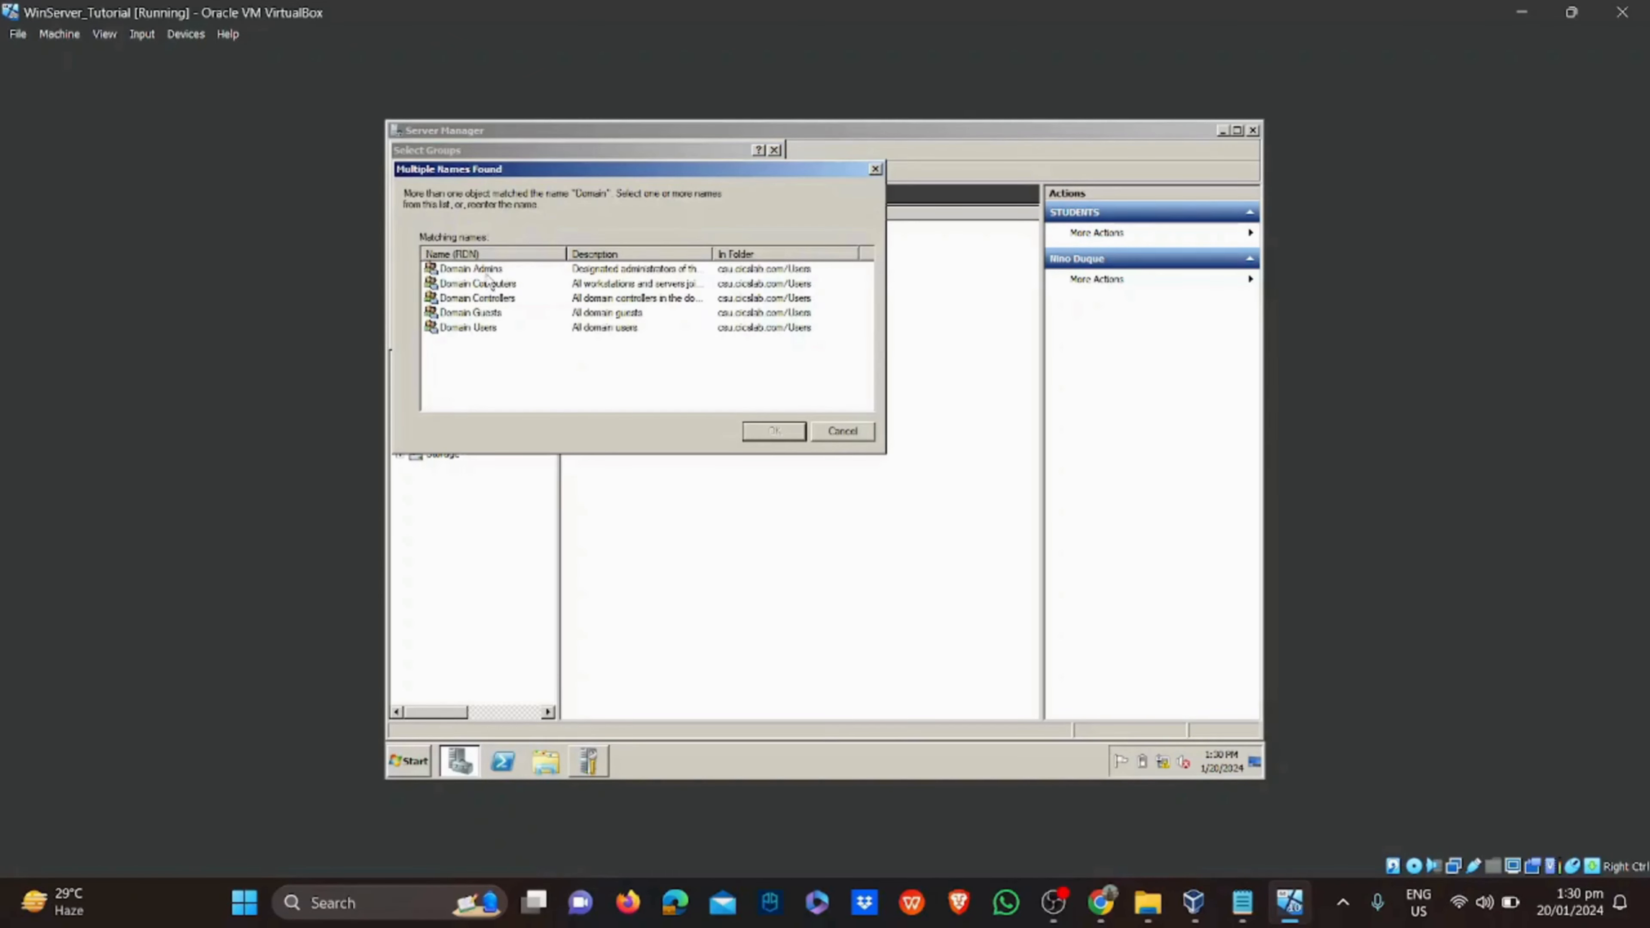
pyautogui.click(492, 326)
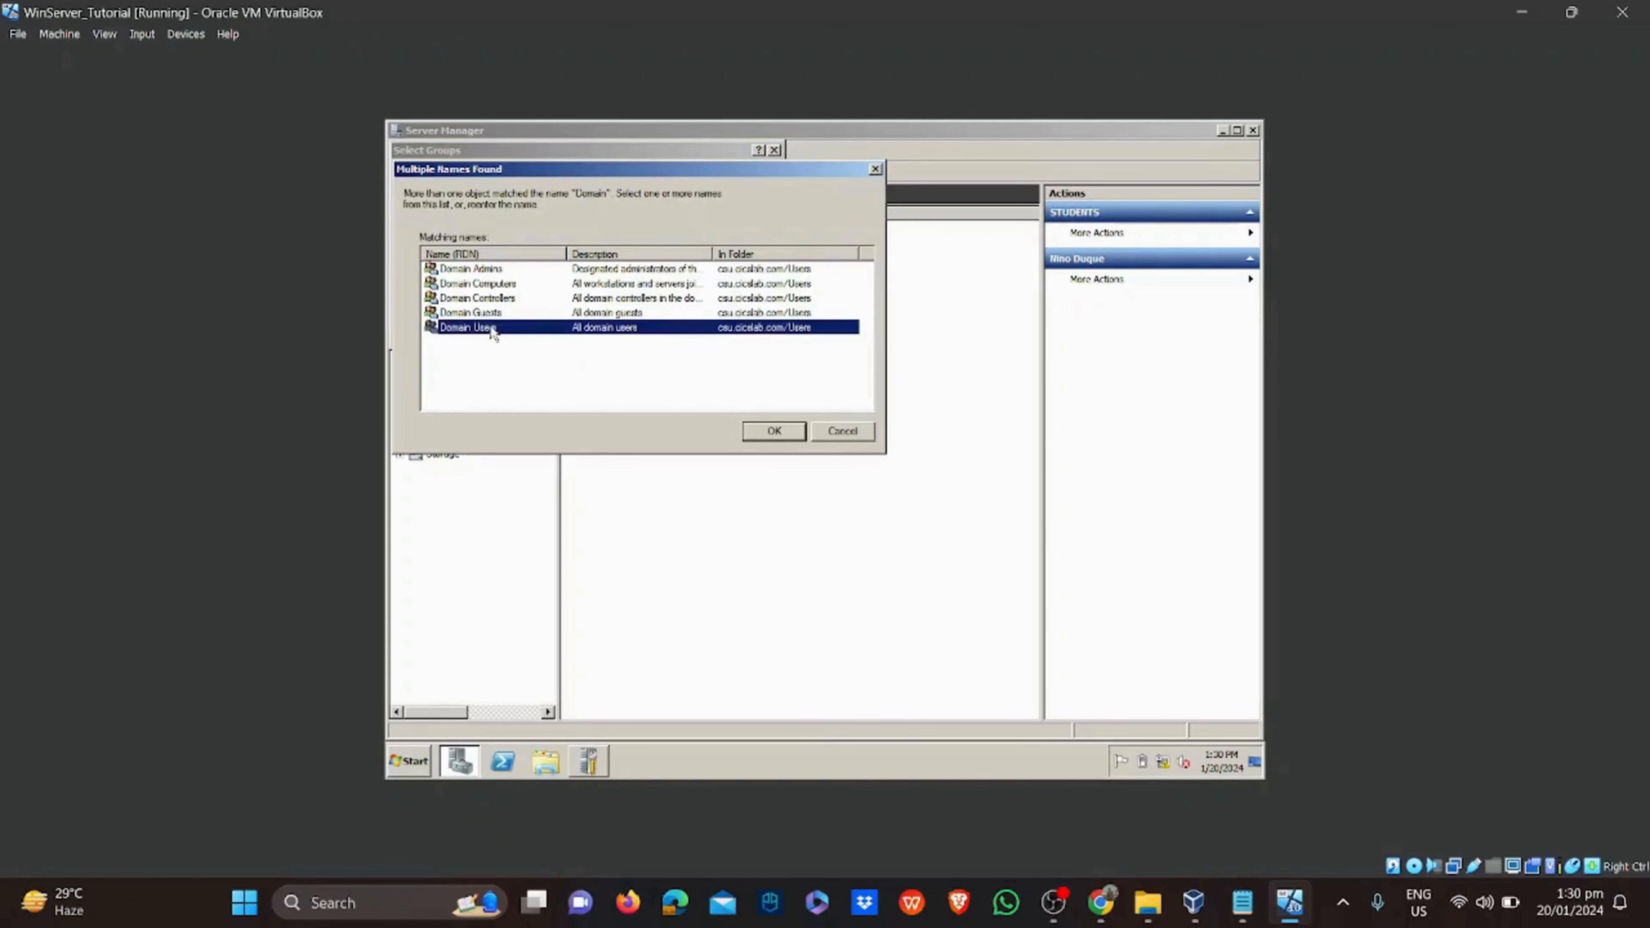
pyautogui.click(791, 434)
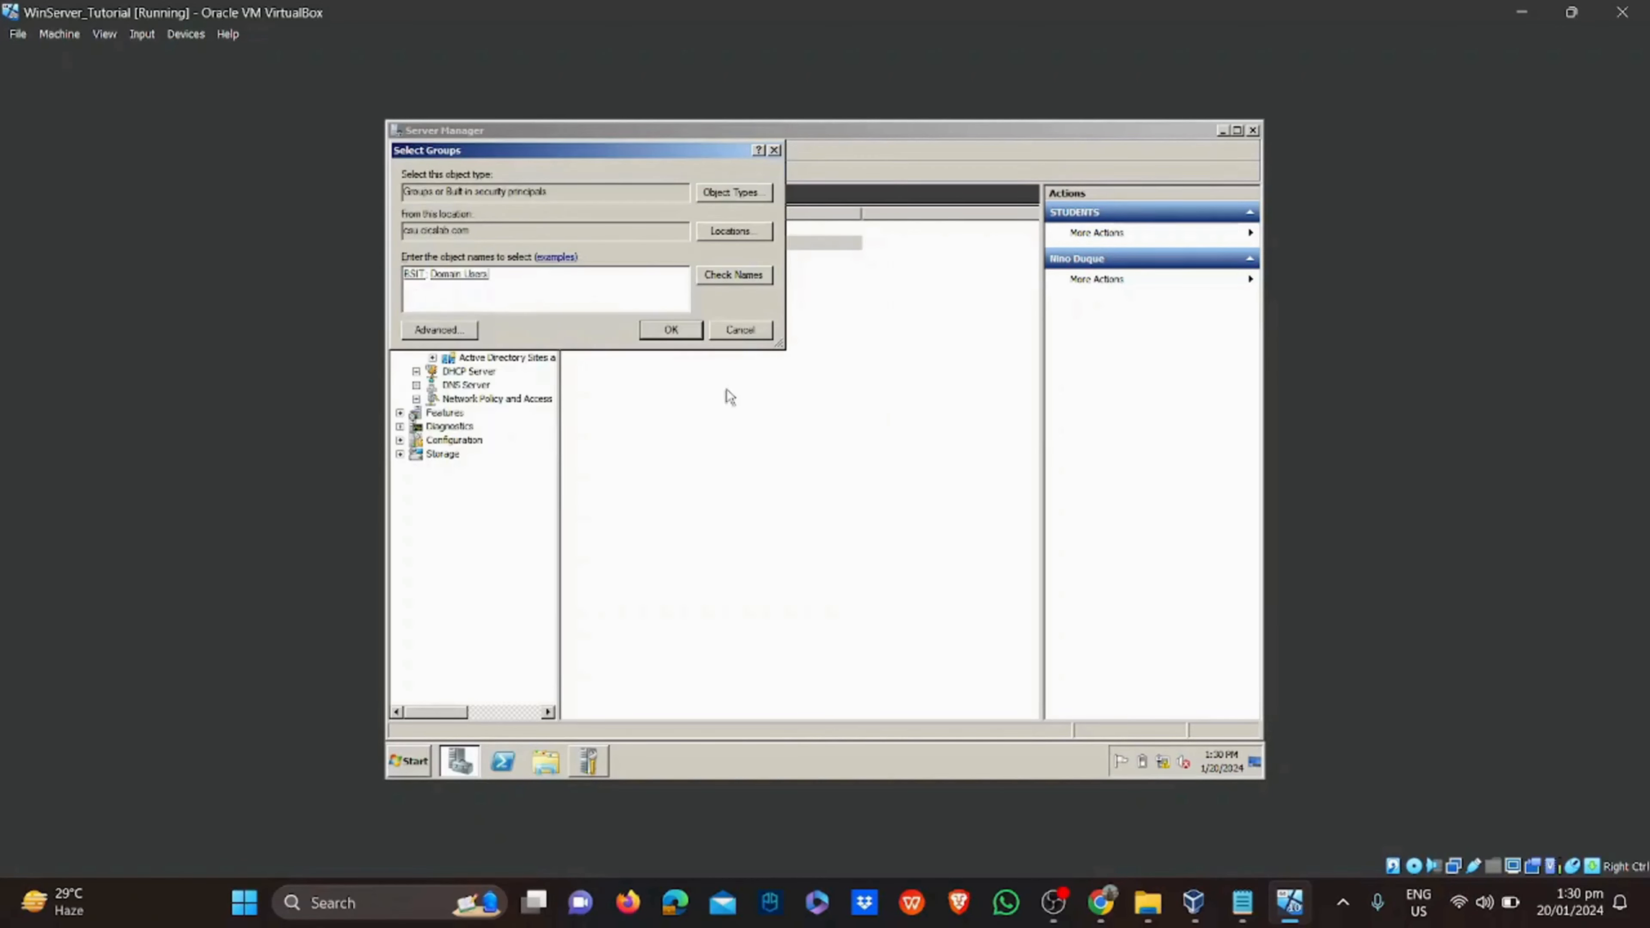
pyautogui.click(683, 332)
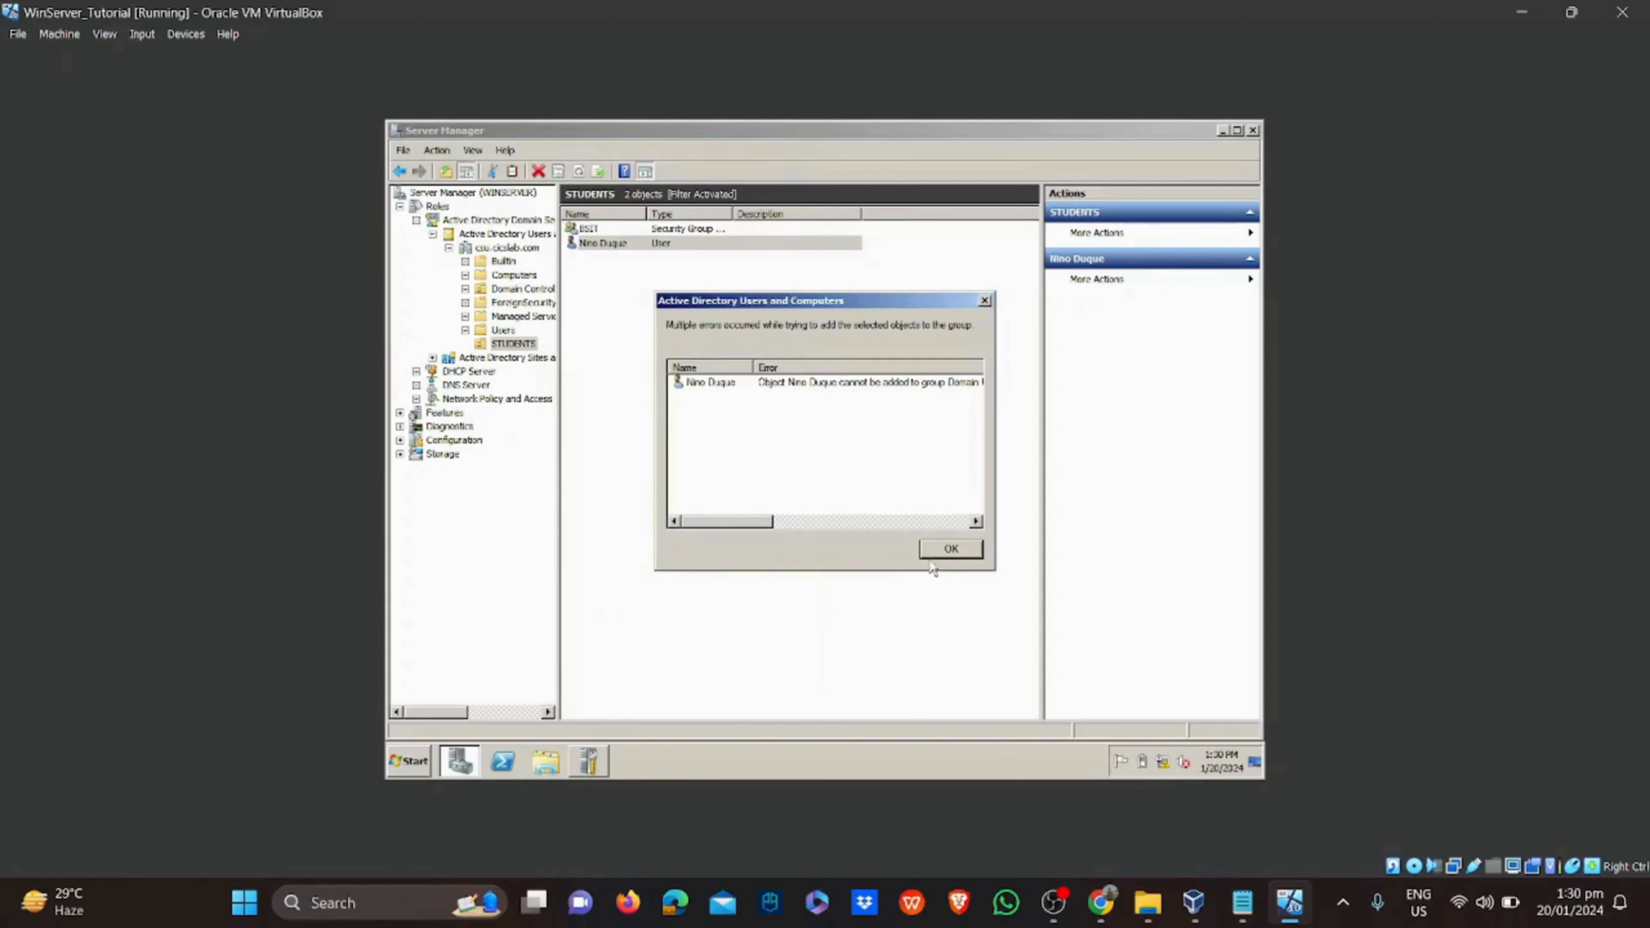
pyautogui.click(945, 549)
# Confirm the new user appears on the BSIT group's Members list, then close its properties
pyautogui.click(917, 523)
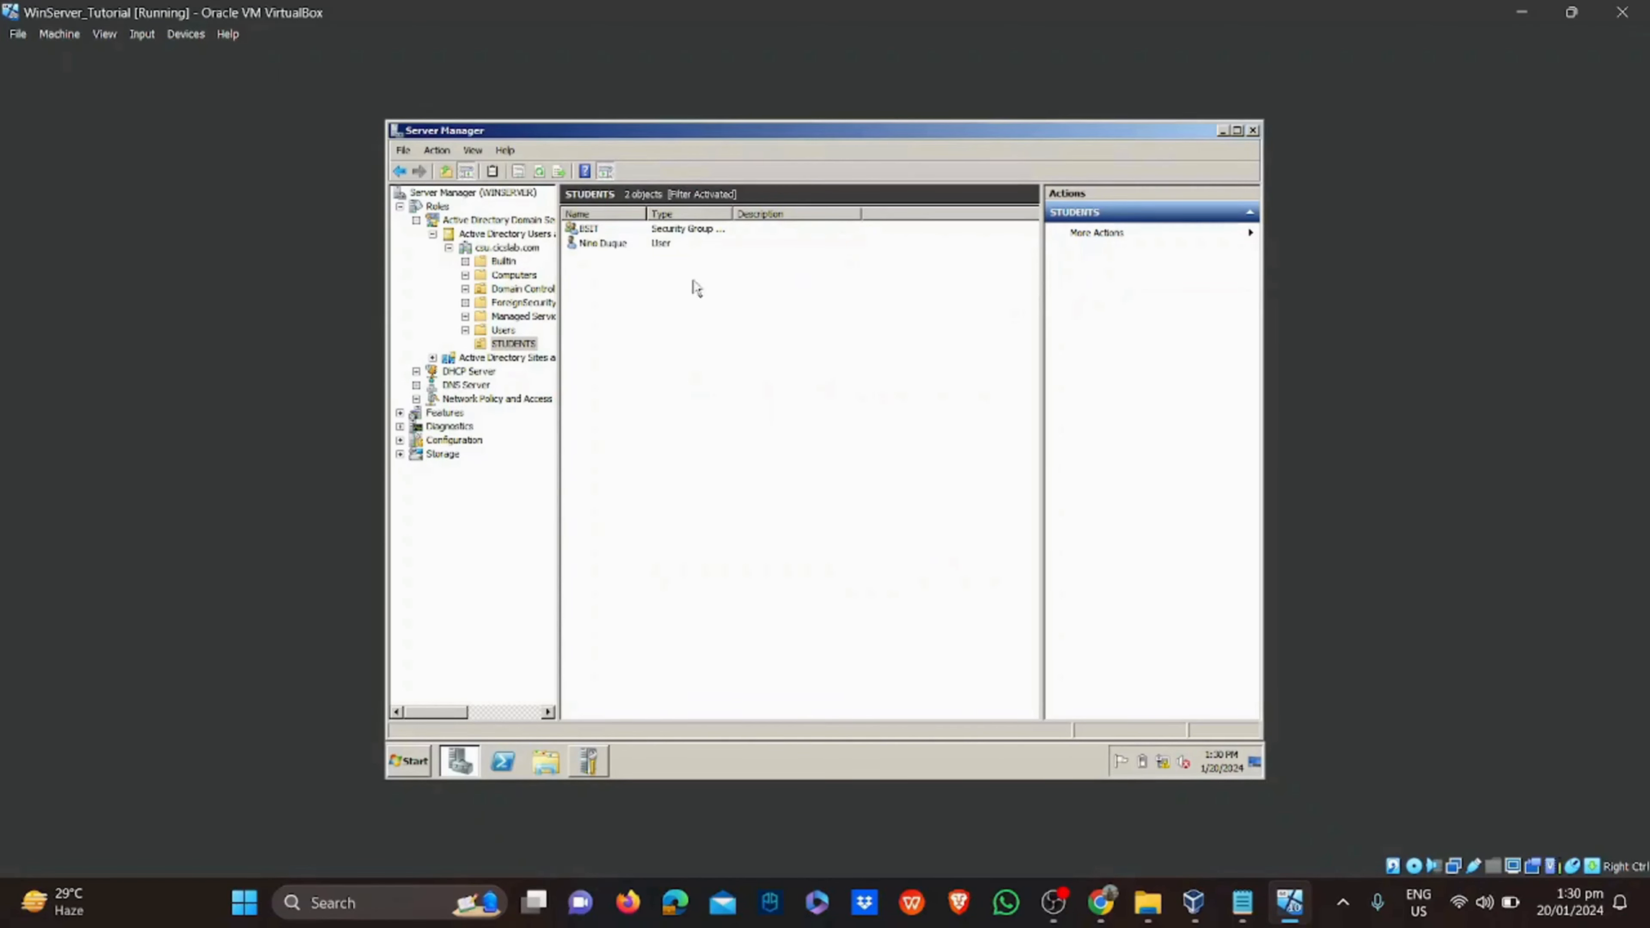
pyautogui.doubleClick(663, 228)
pyautogui.click(759, 271)
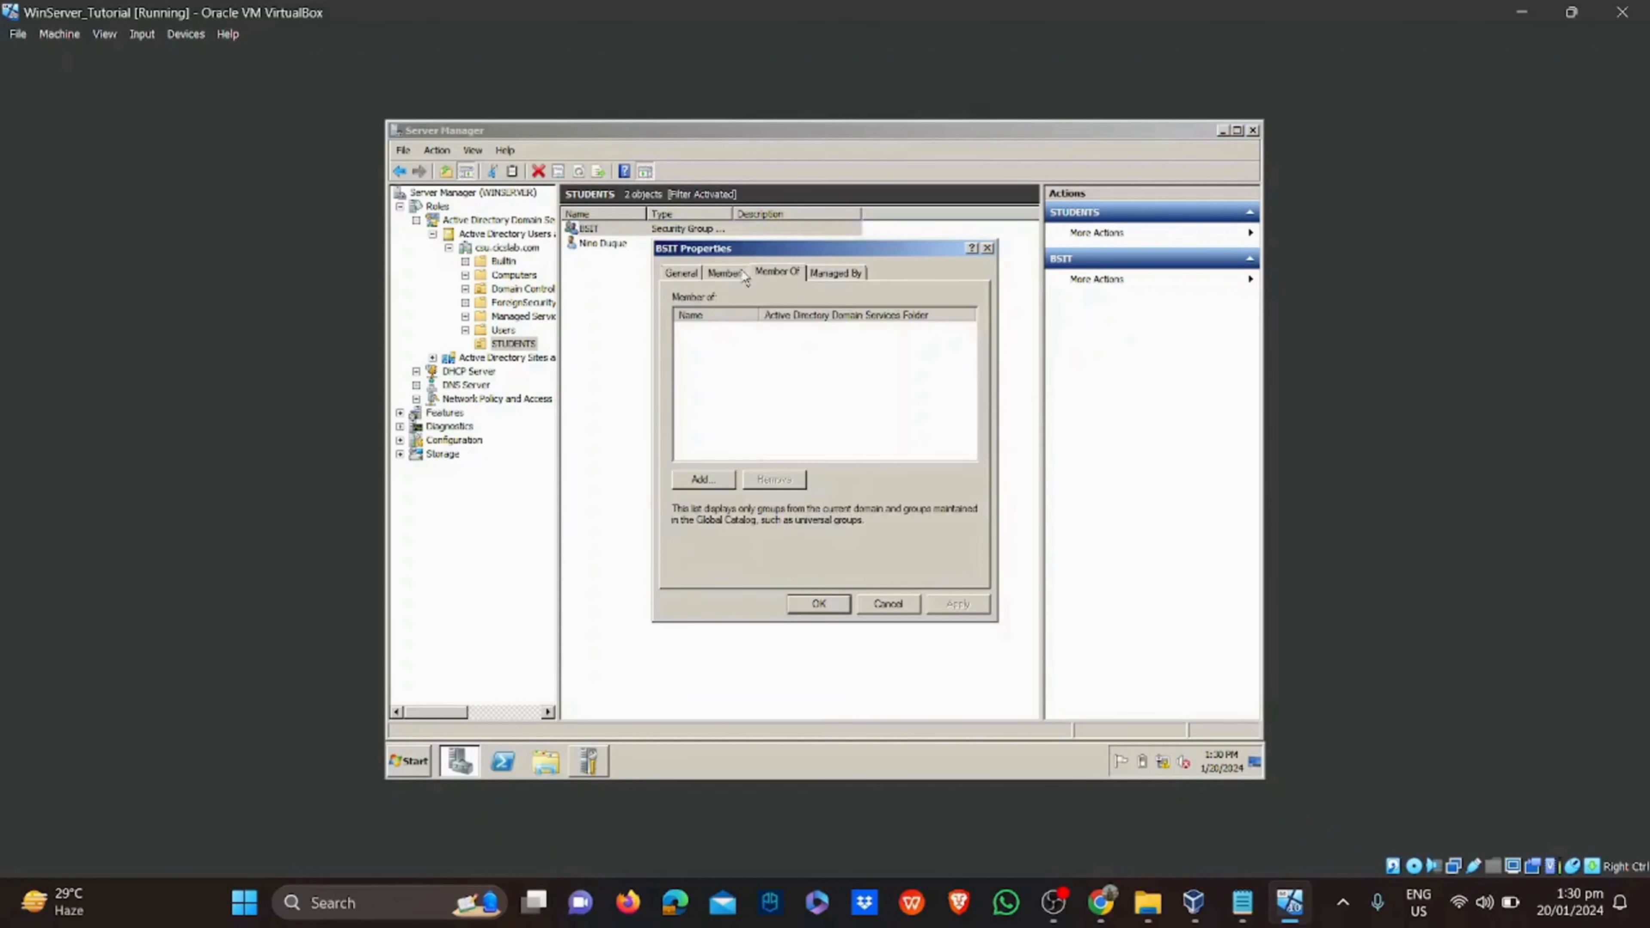
pyautogui.click(740, 273)
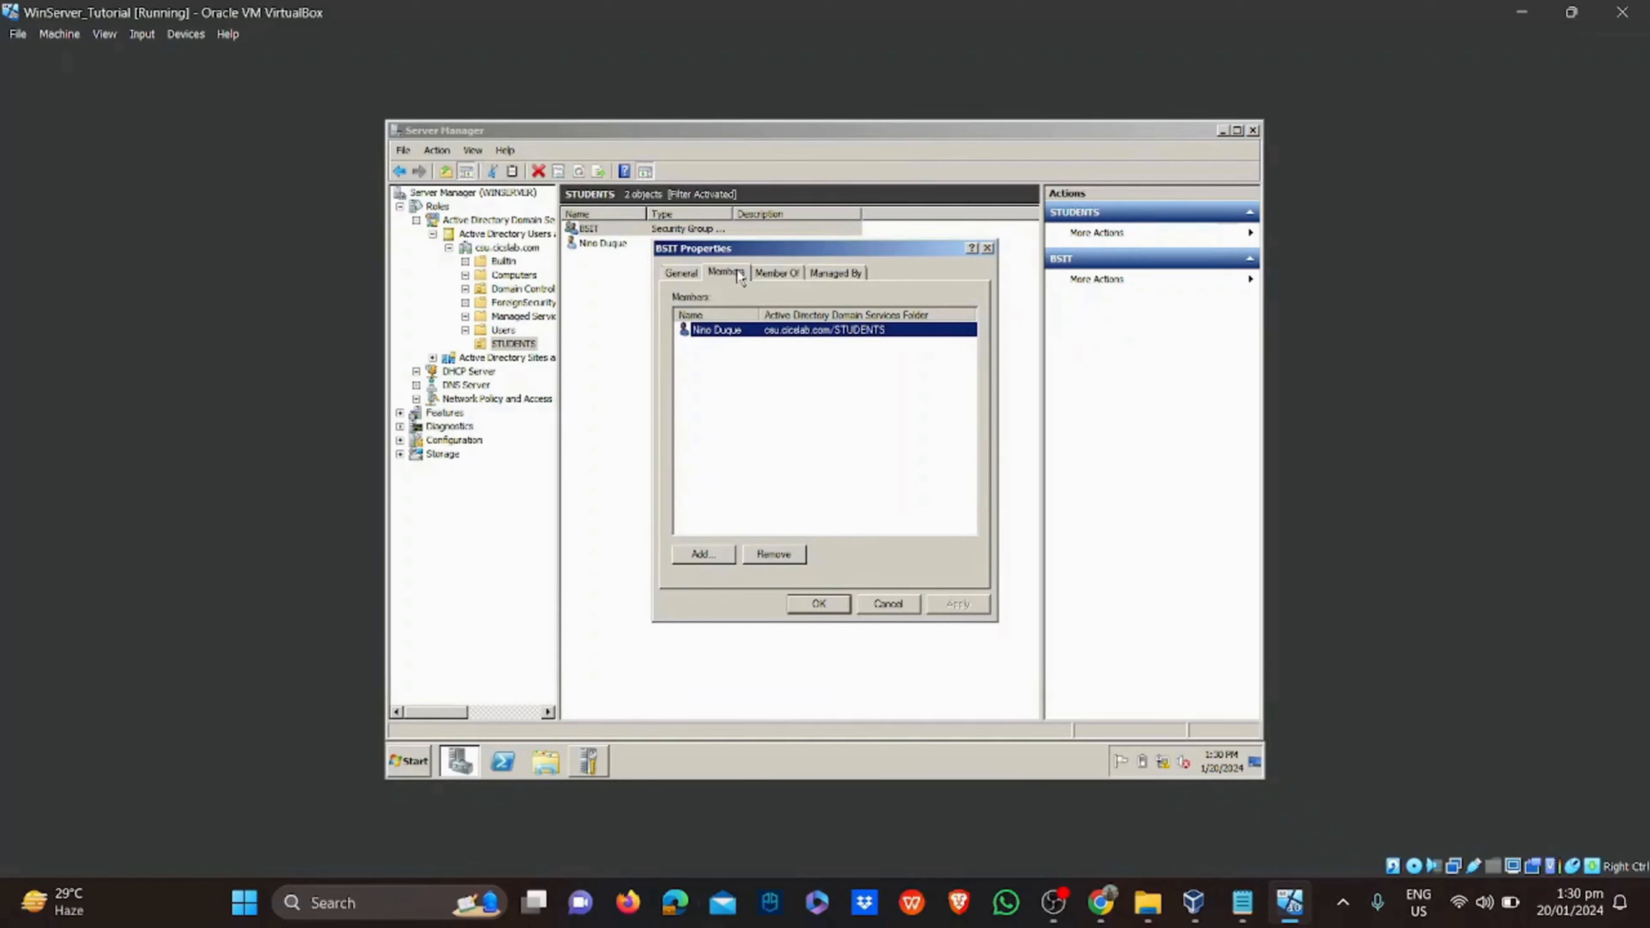
pyautogui.click(987, 248)
pyautogui.click(853, 380)
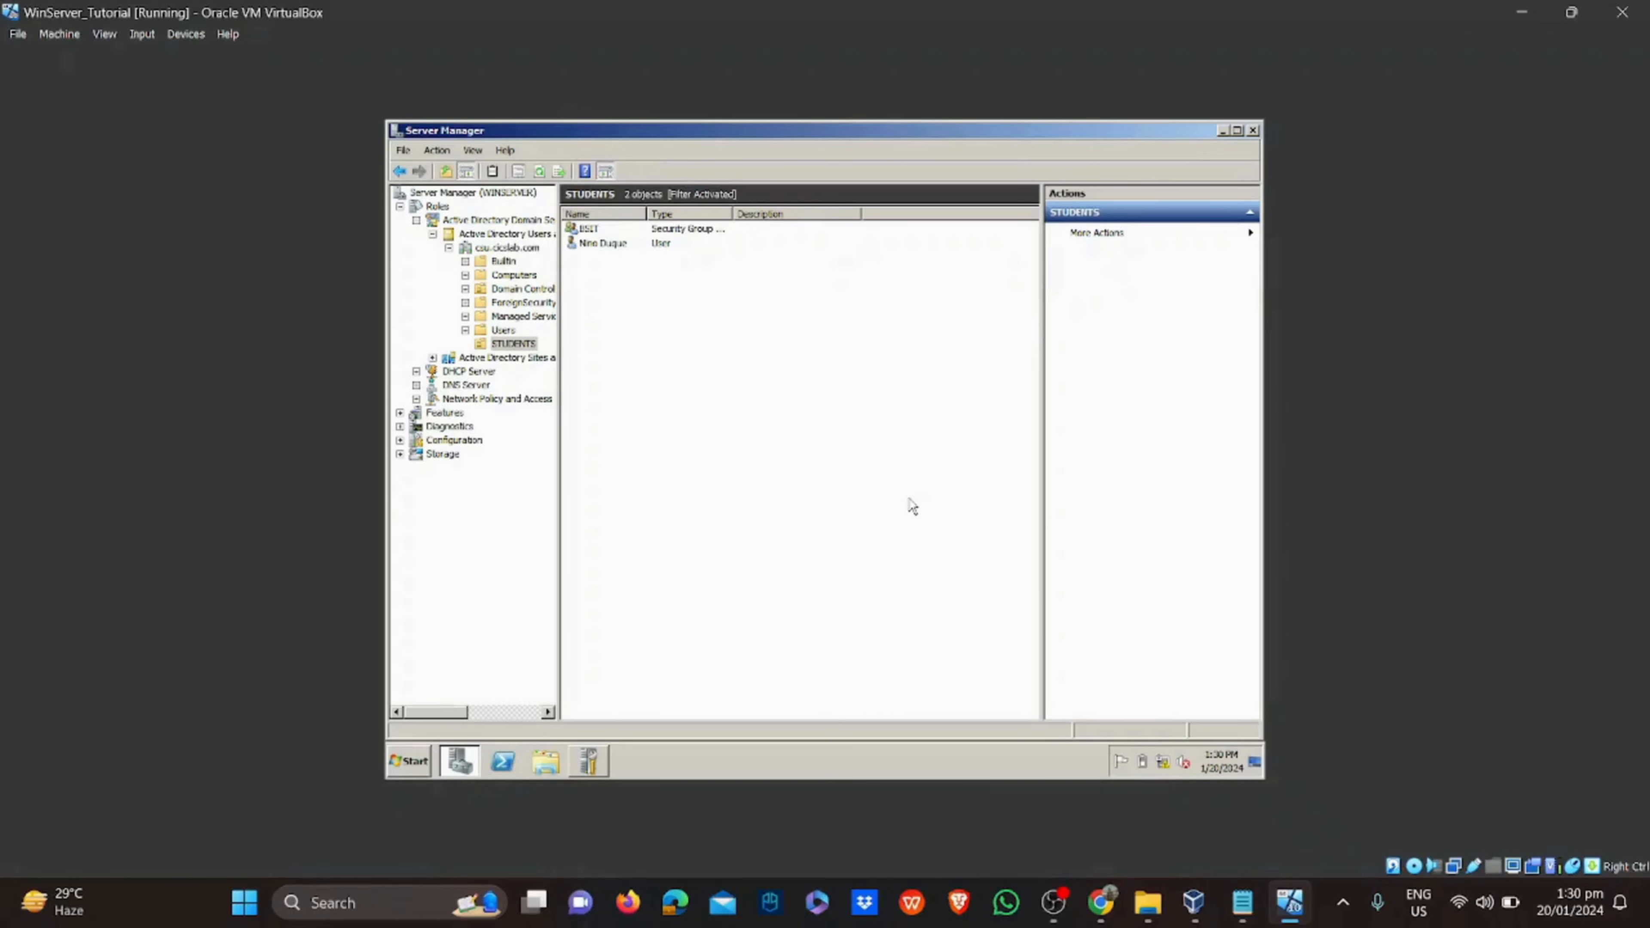
pyautogui.click(1241, 901)
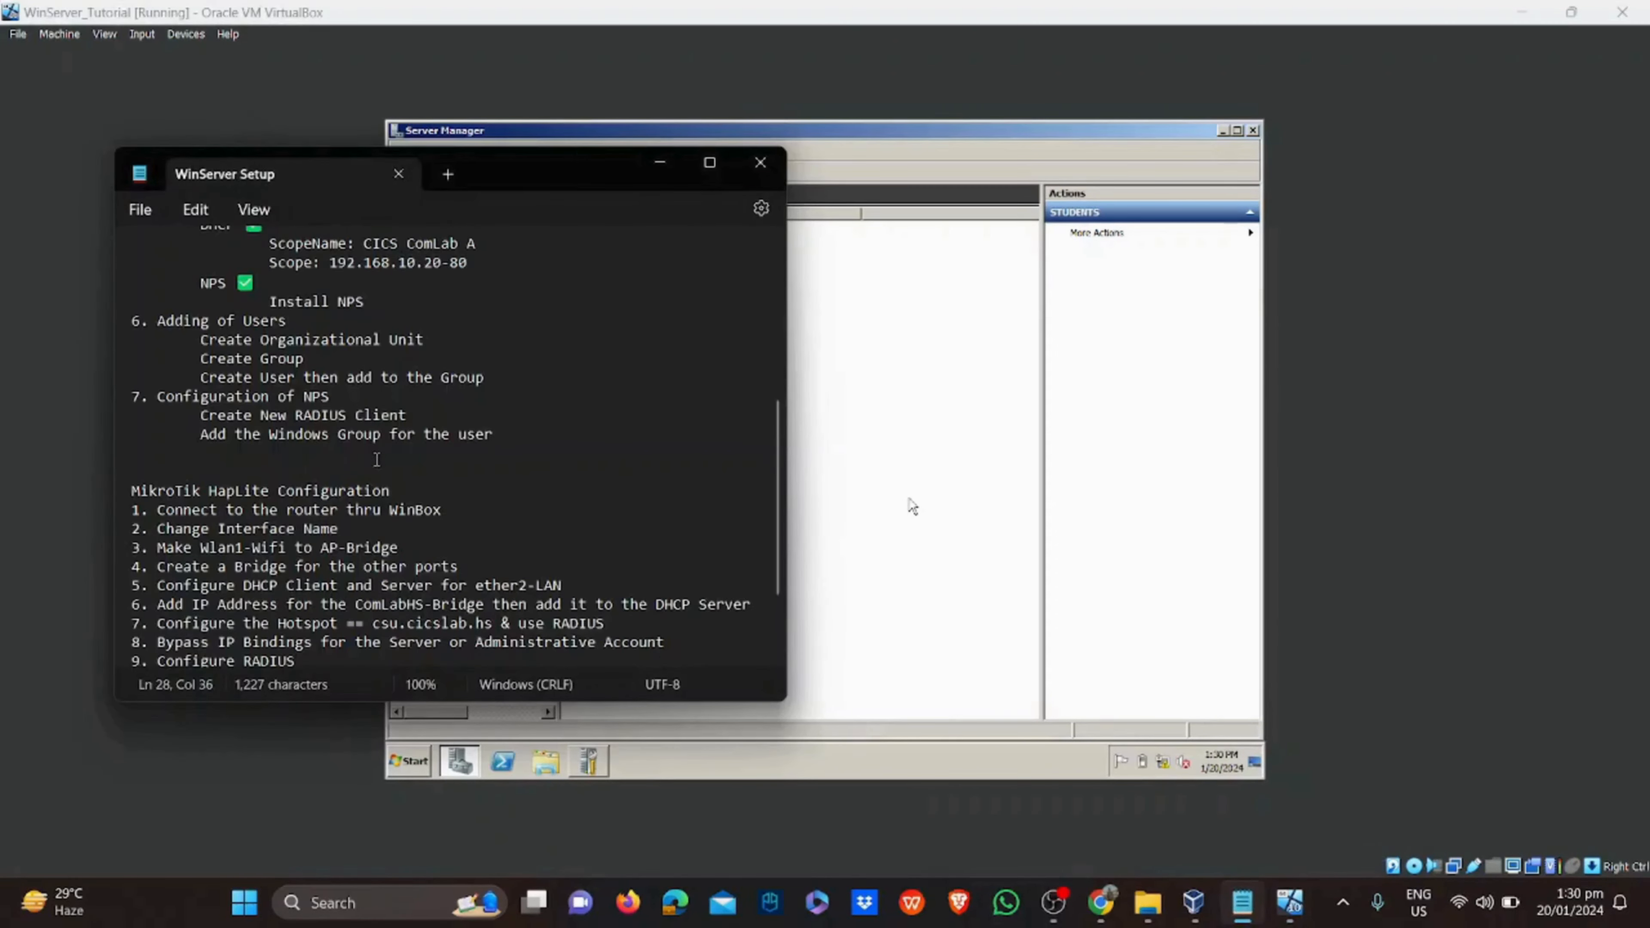
# Put a green check-mark emoji after '6. Adding of Users' in the WinServer Setup notes
pyautogui.scroll(1, 376, 414)
pyautogui.click(320, 379)
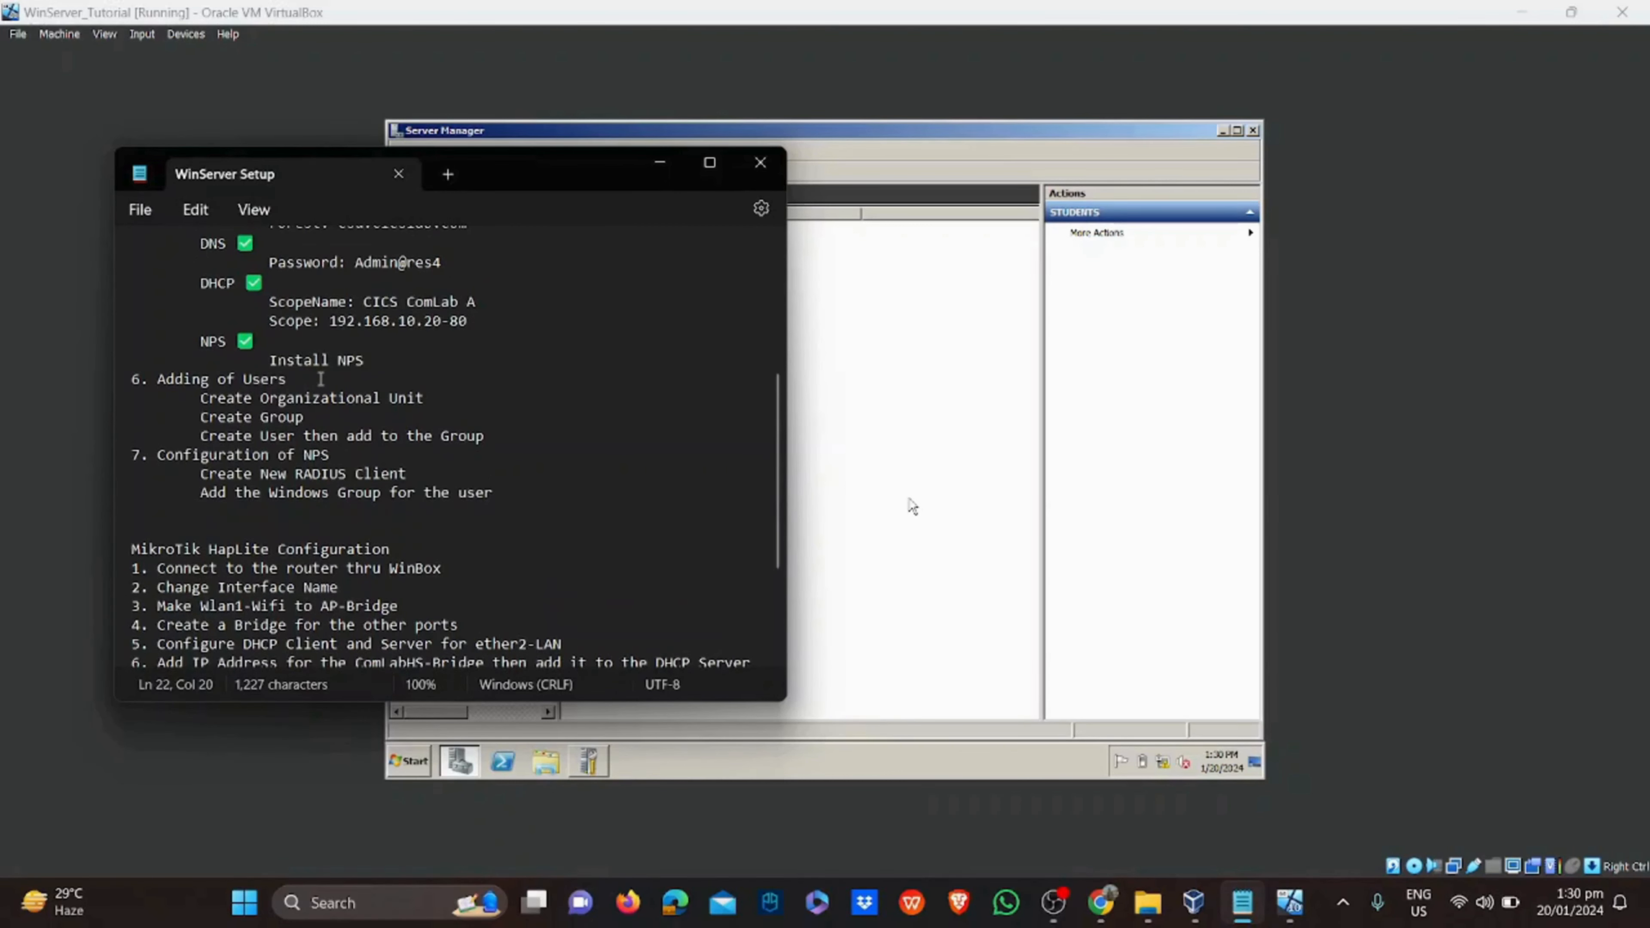
pyautogui.press('super+period')
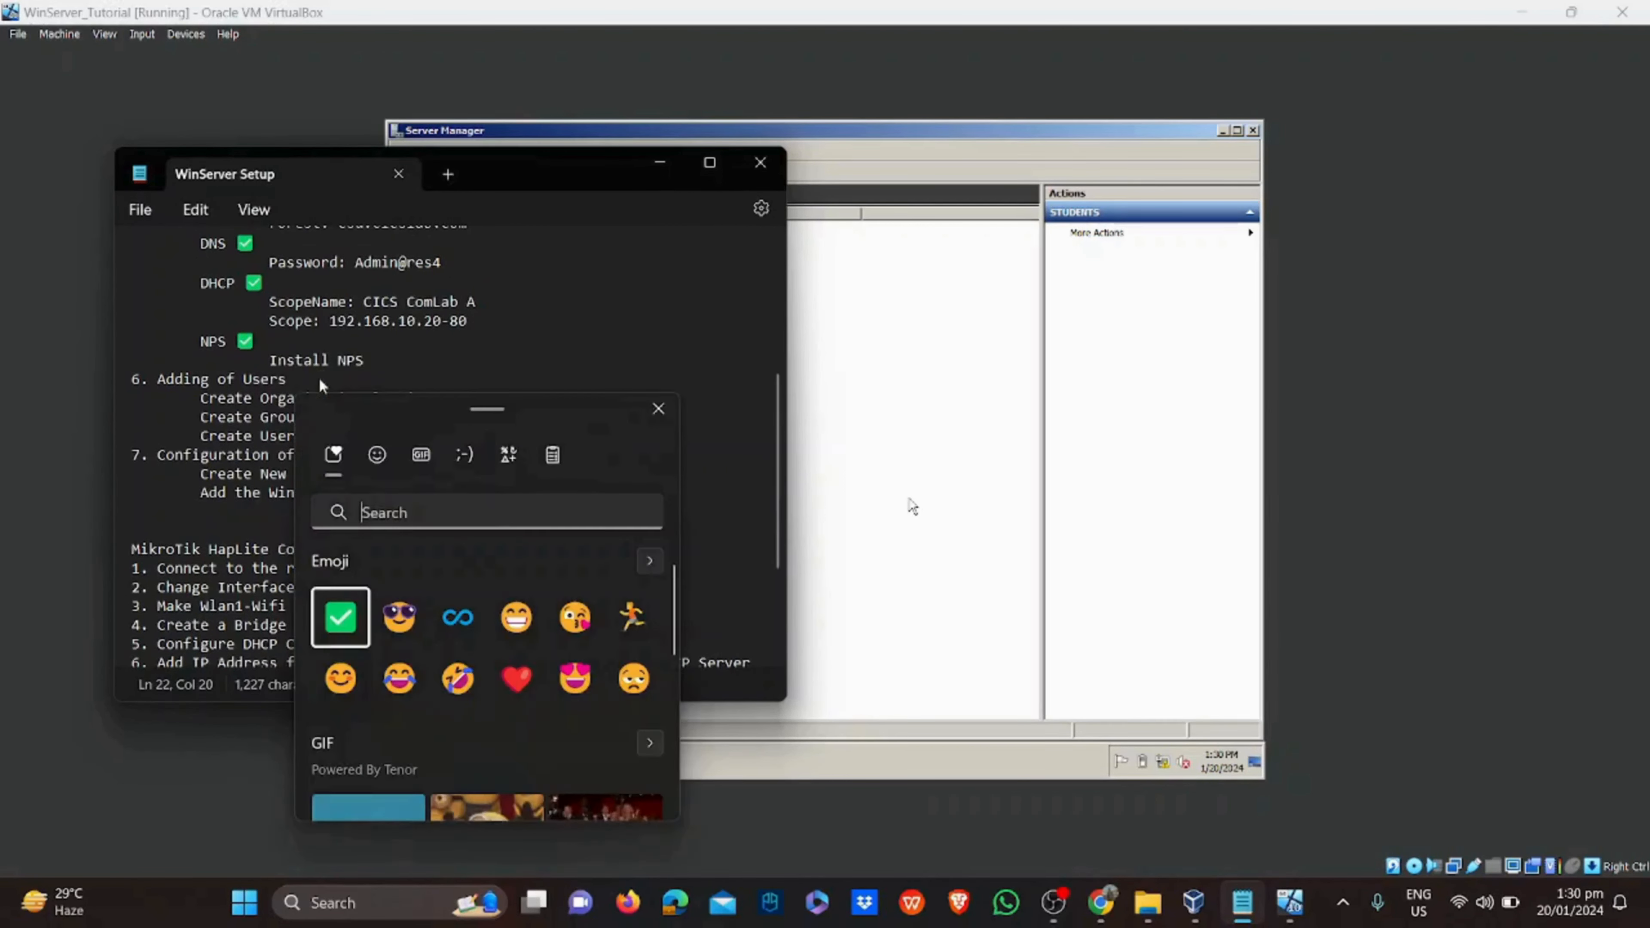
pyautogui.click(339, 617)
pyautogui.click(463, 376)
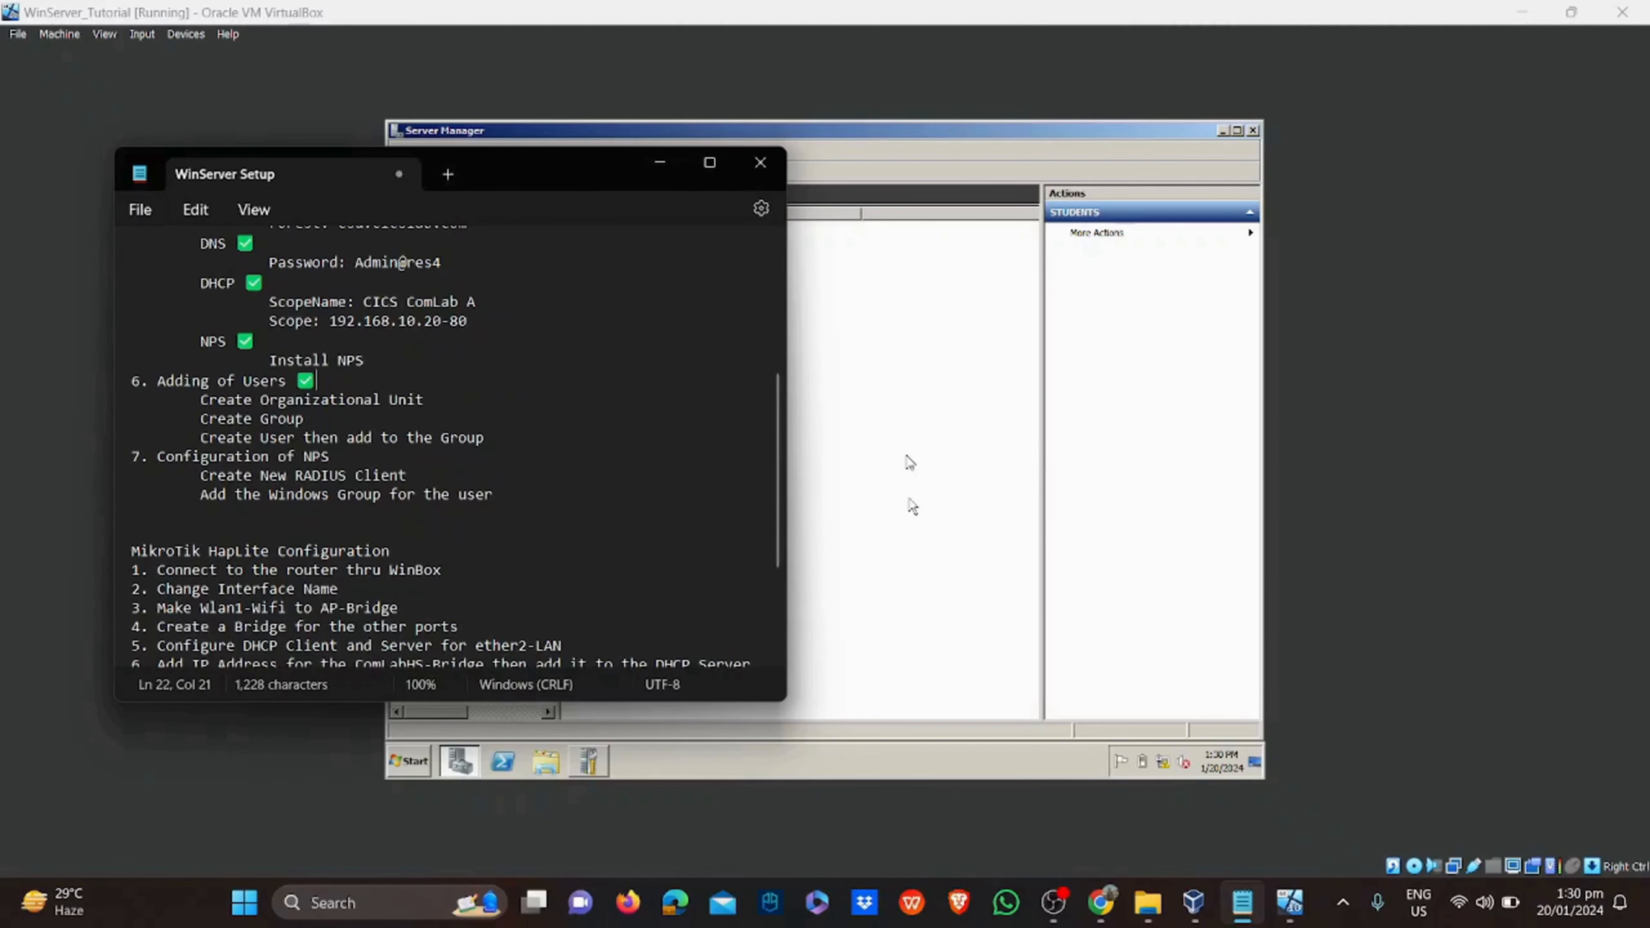
pyautogui.click(909, 463)
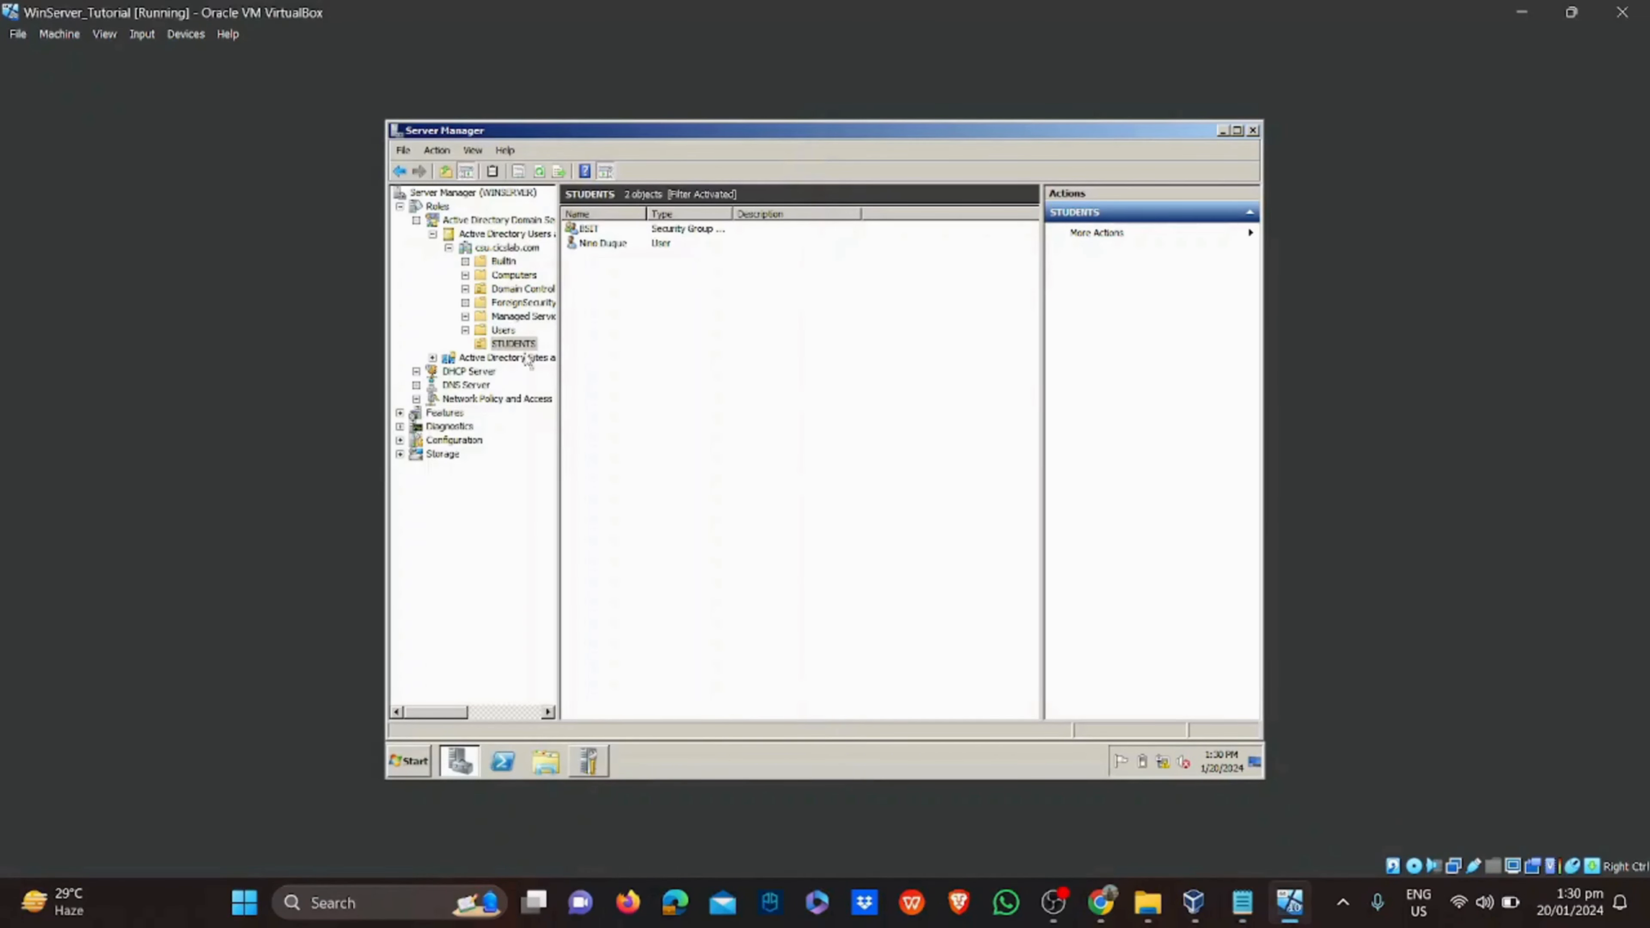
# Expand Network Policy and Access to show NPS (Local) and its sections
pyautogui.click(469, 398)
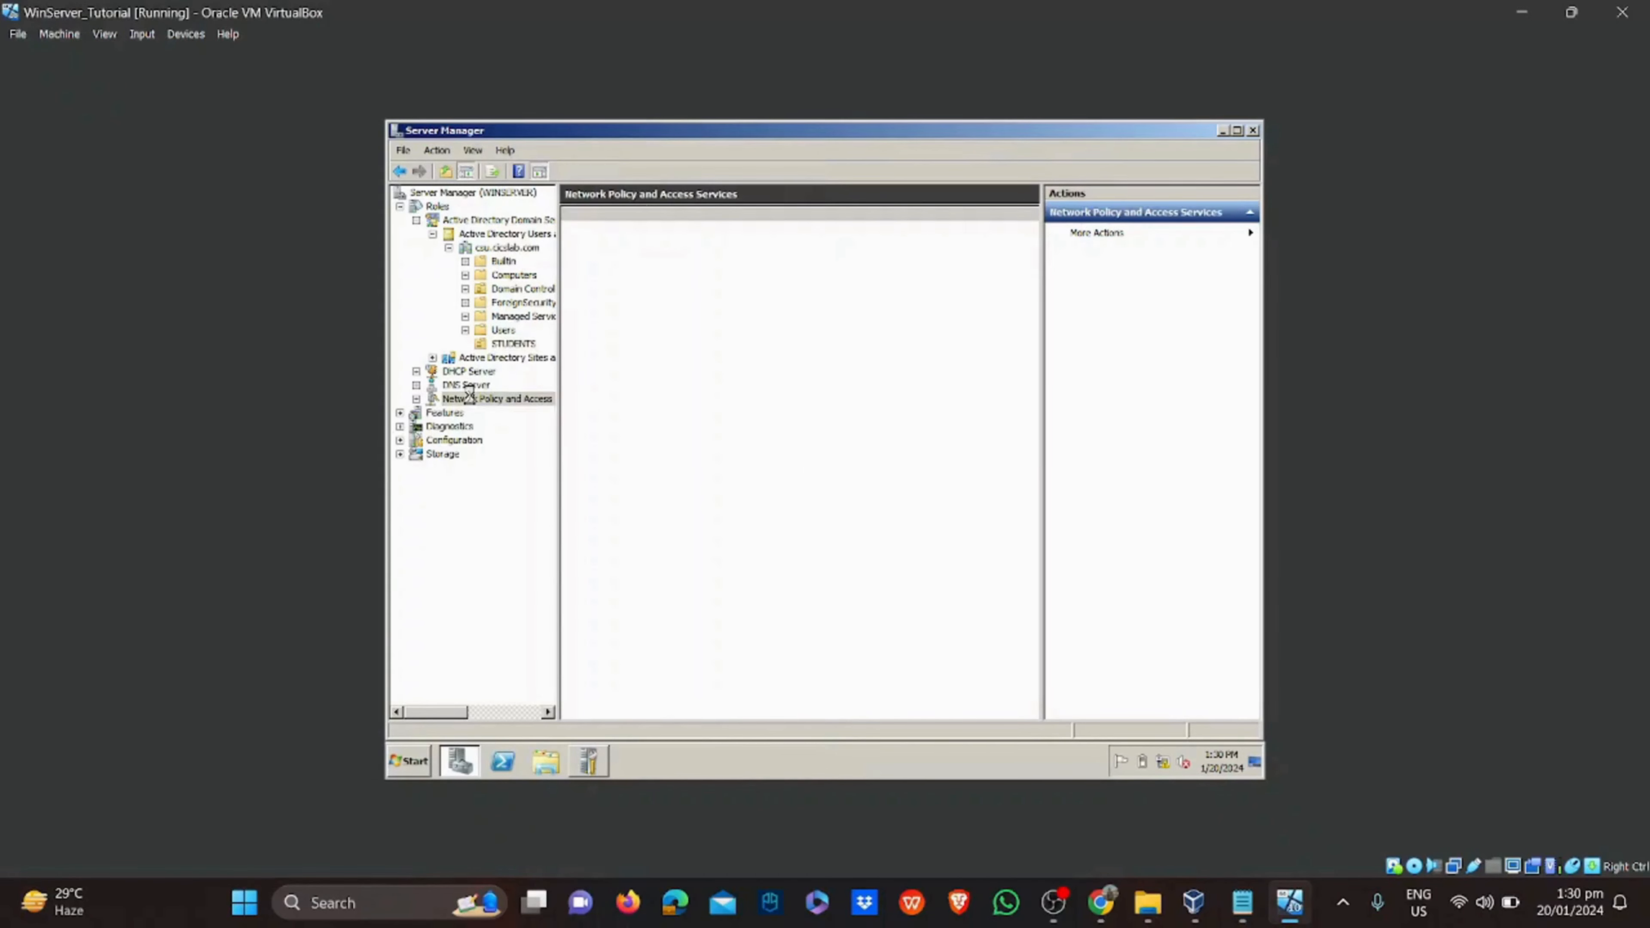
pyautogui.click(417, 399)
pyautogui.rightClick(452, 401)
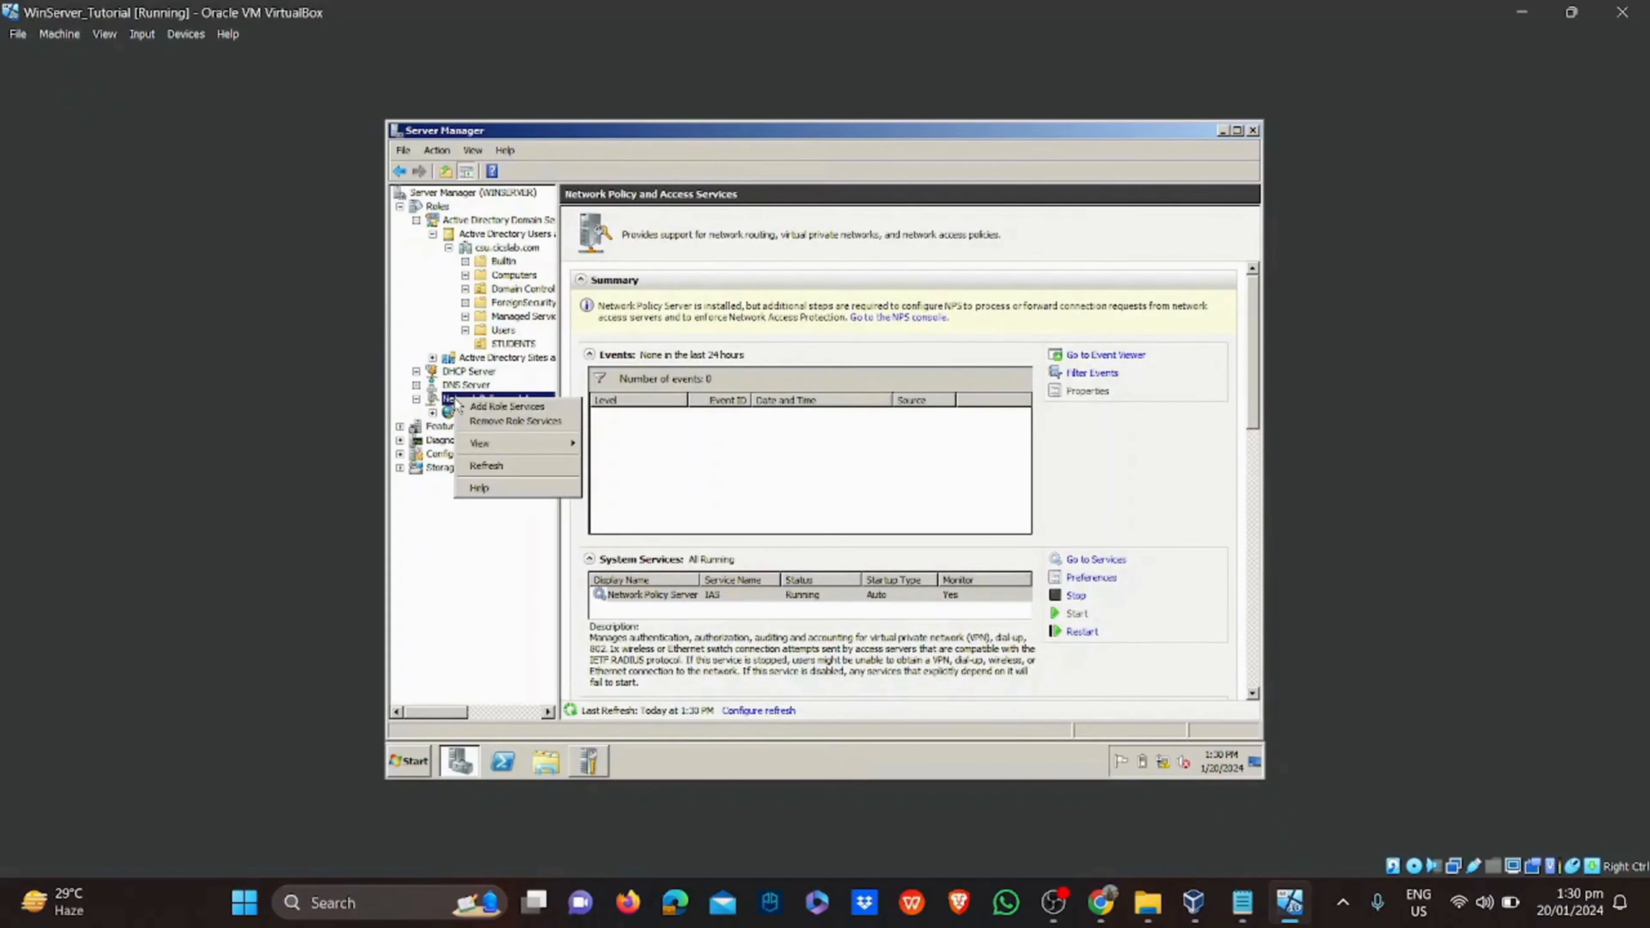
pyautogui.press('Escape')
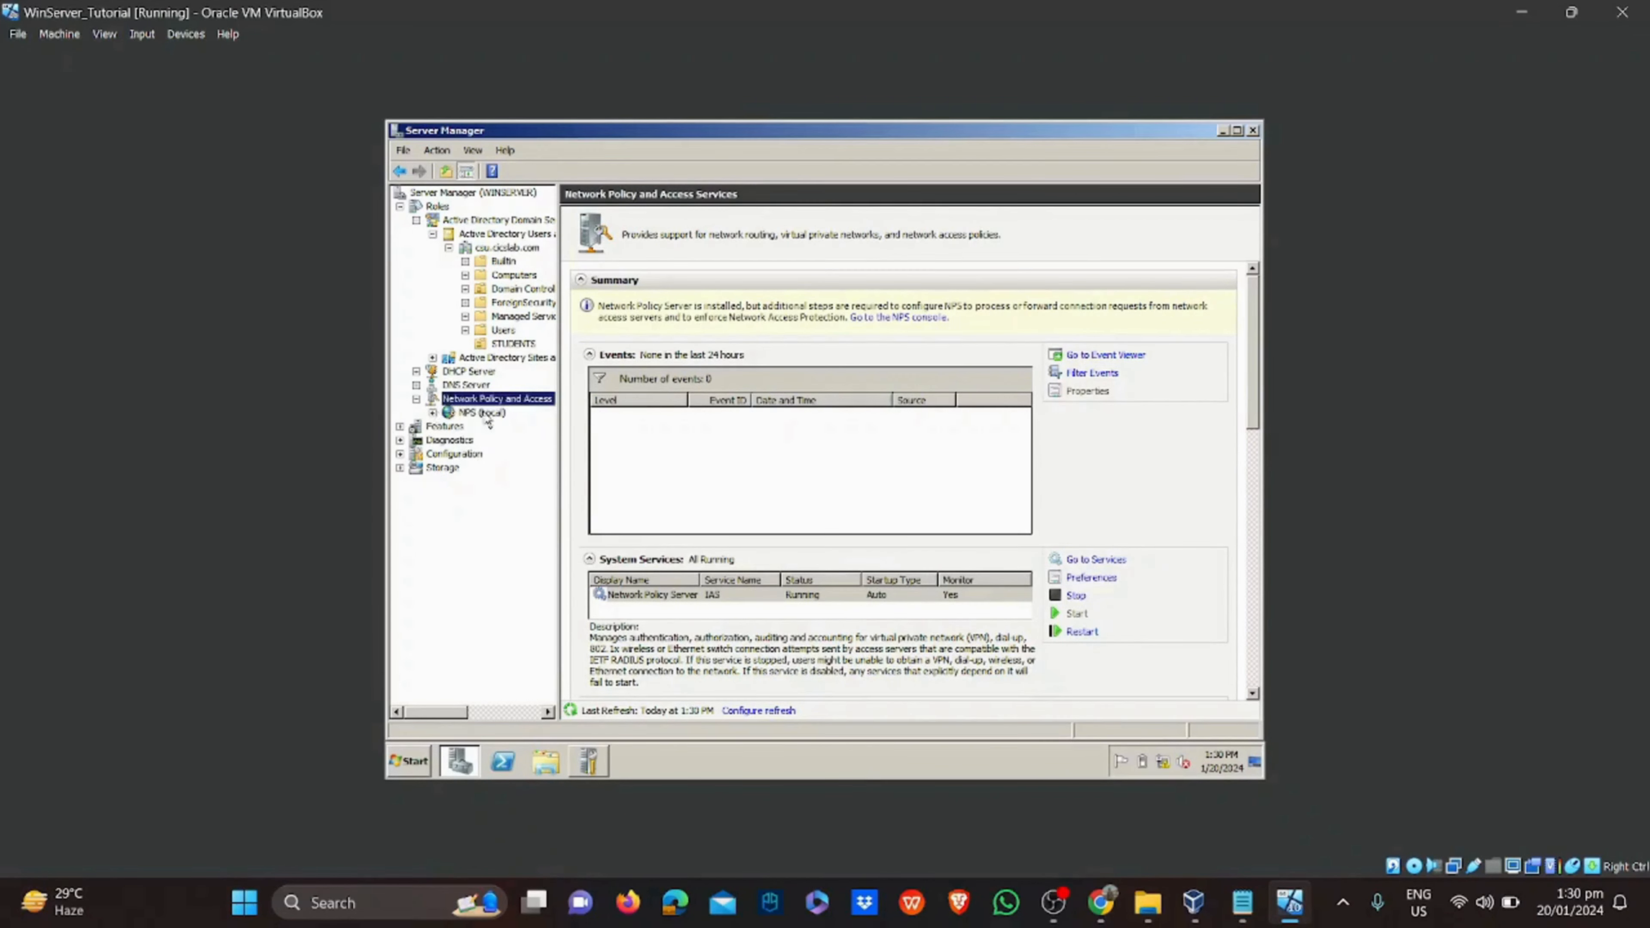
pyautogui.click(483, 413)
pyautogui.click(433, 413)
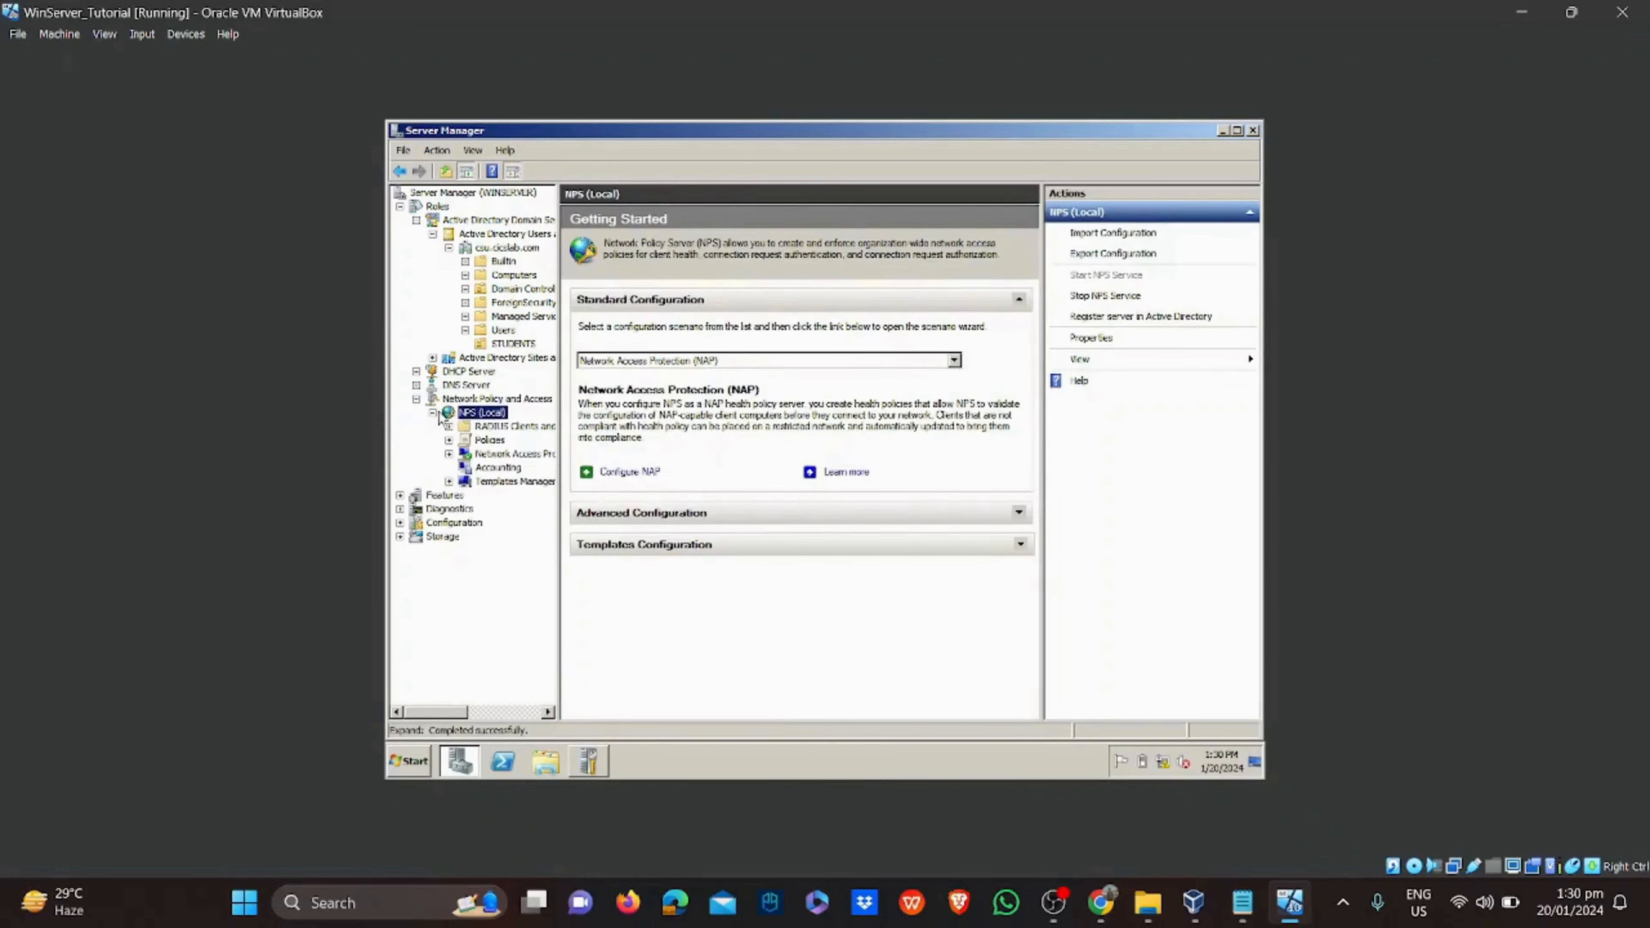
# Register the NPS server in Active Directory and show the RADIUS Clients list
pyautogui.rightClick(483, 420)
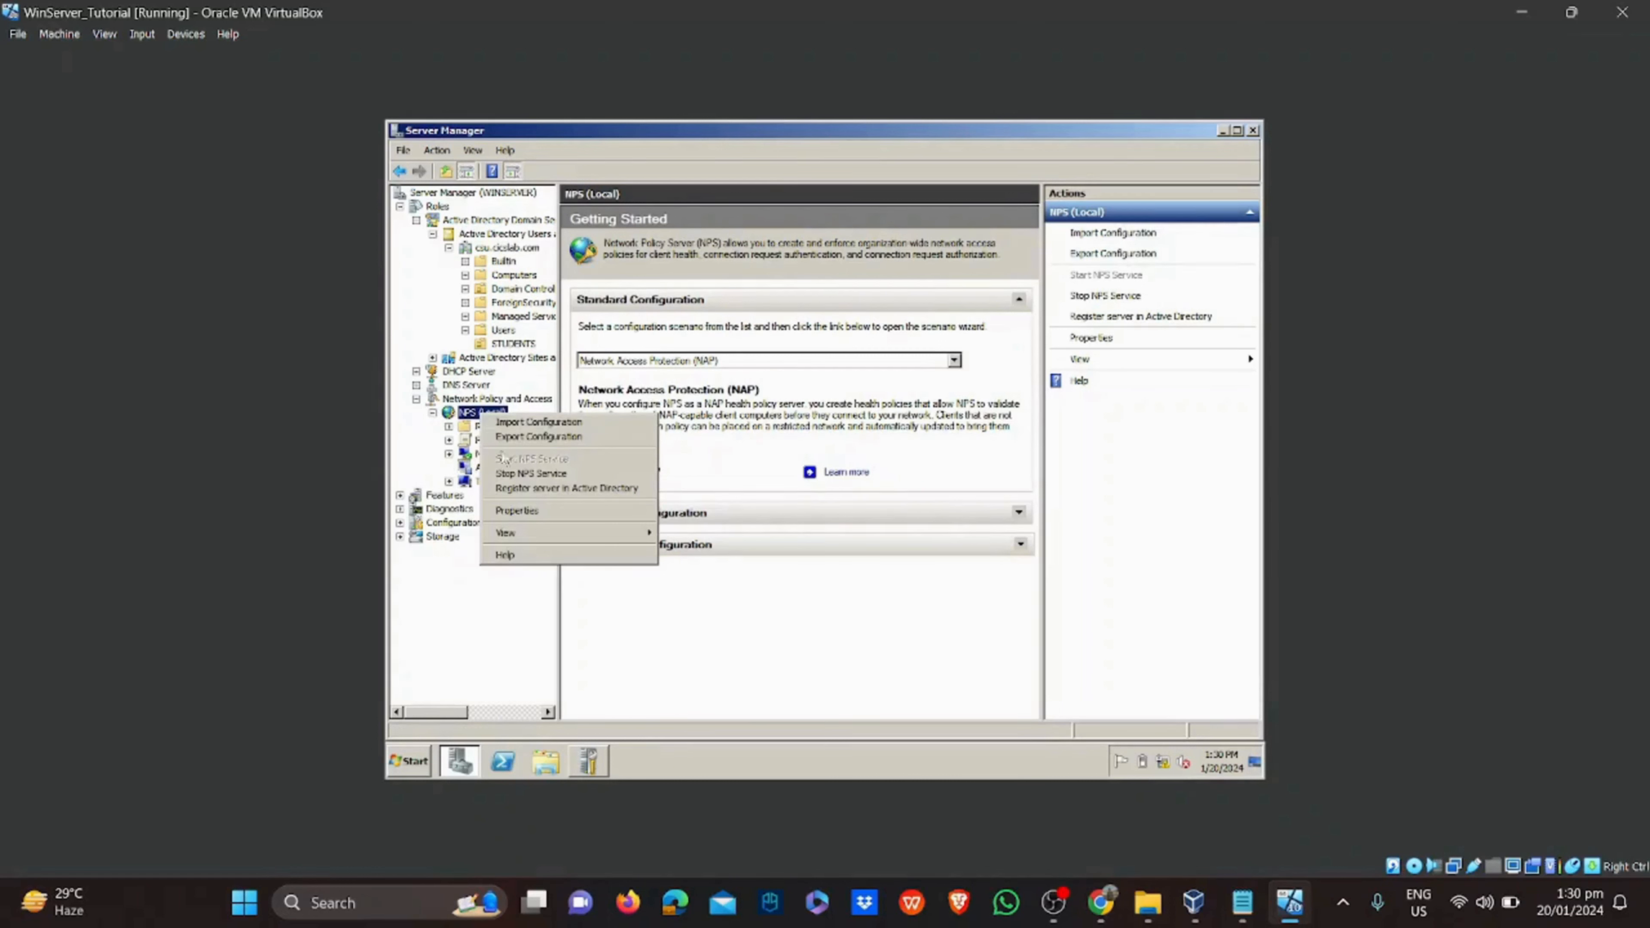
pyautogui.click(524, 488)
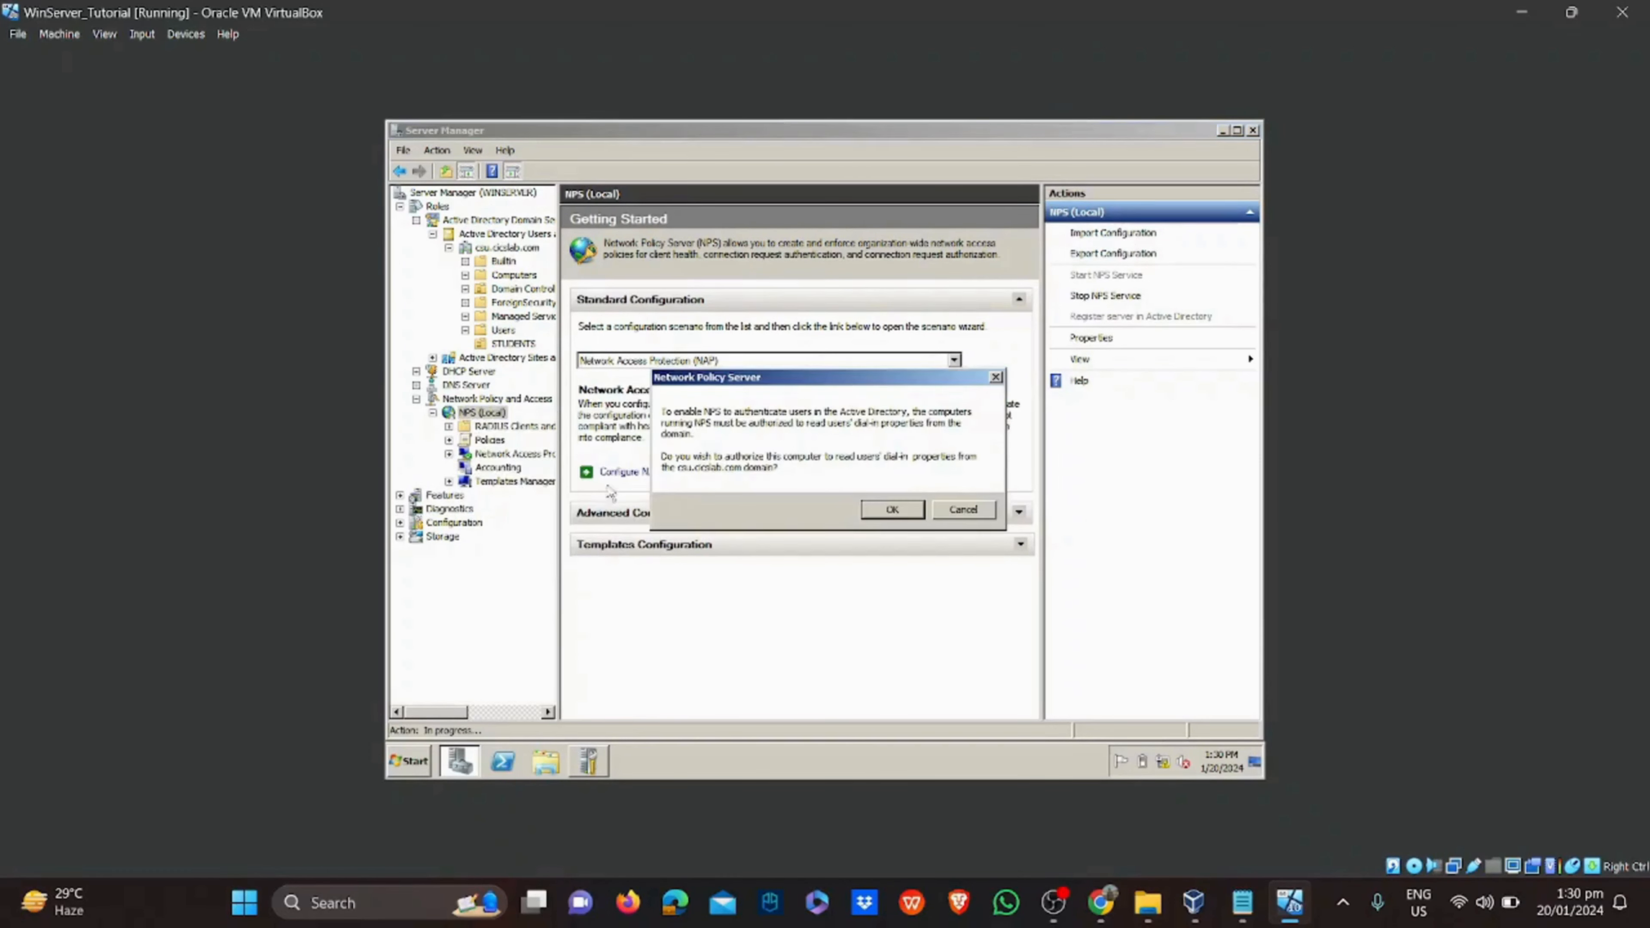
pyautogui.click(907, 509)
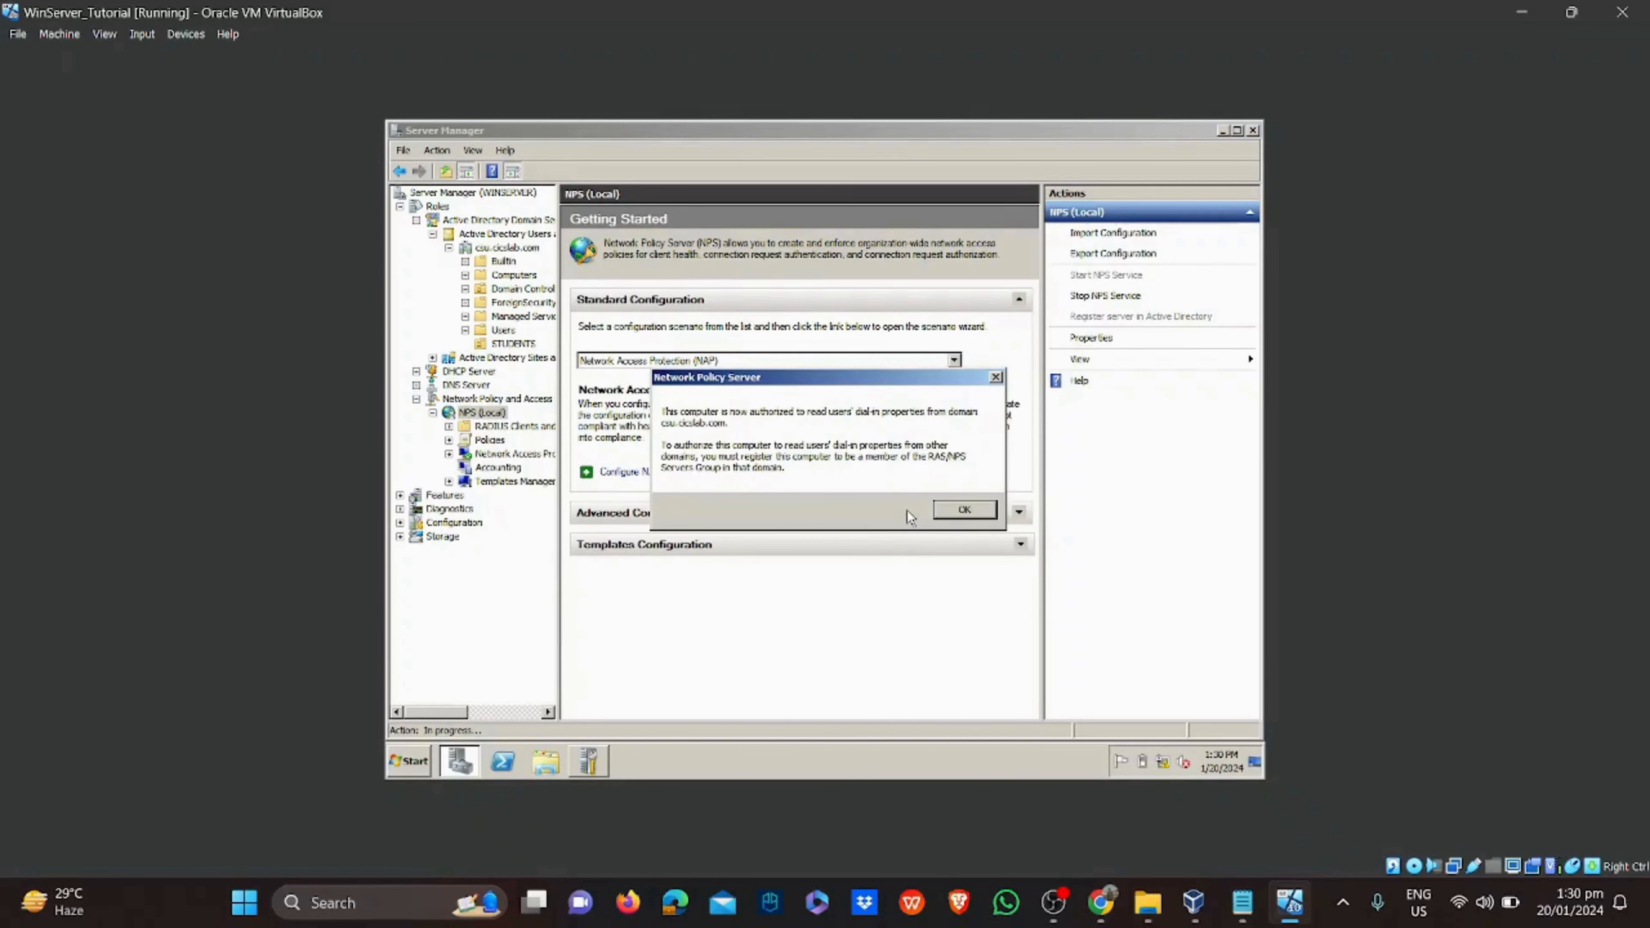
pyautogui.click(961, 509)
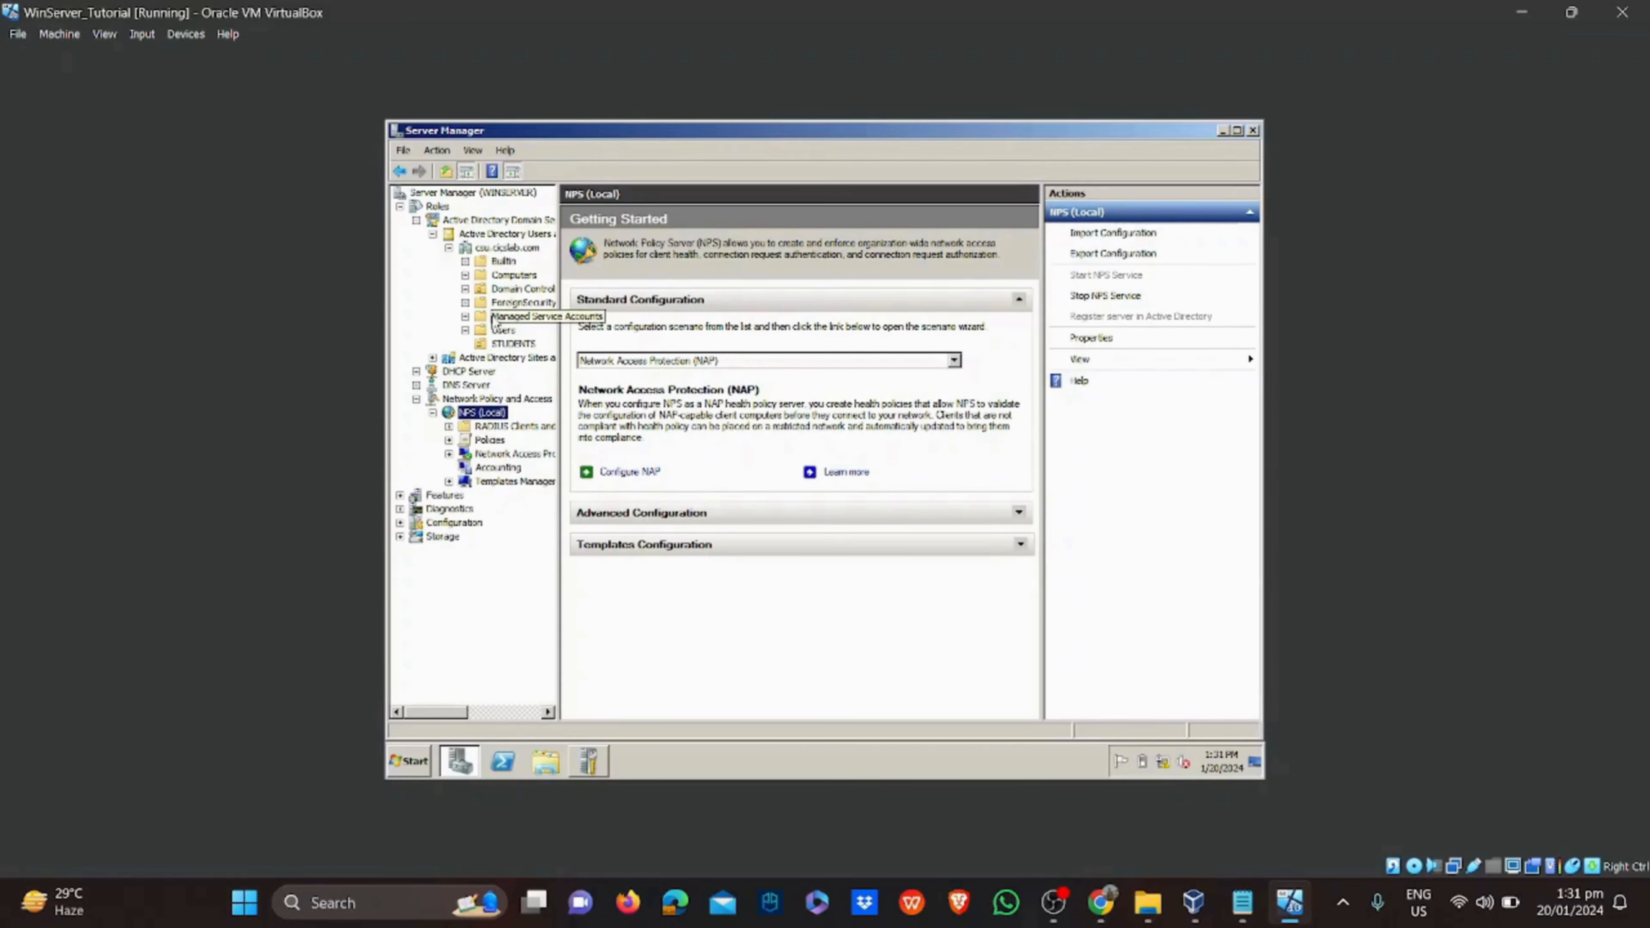
pyautogui.click(448, 426)
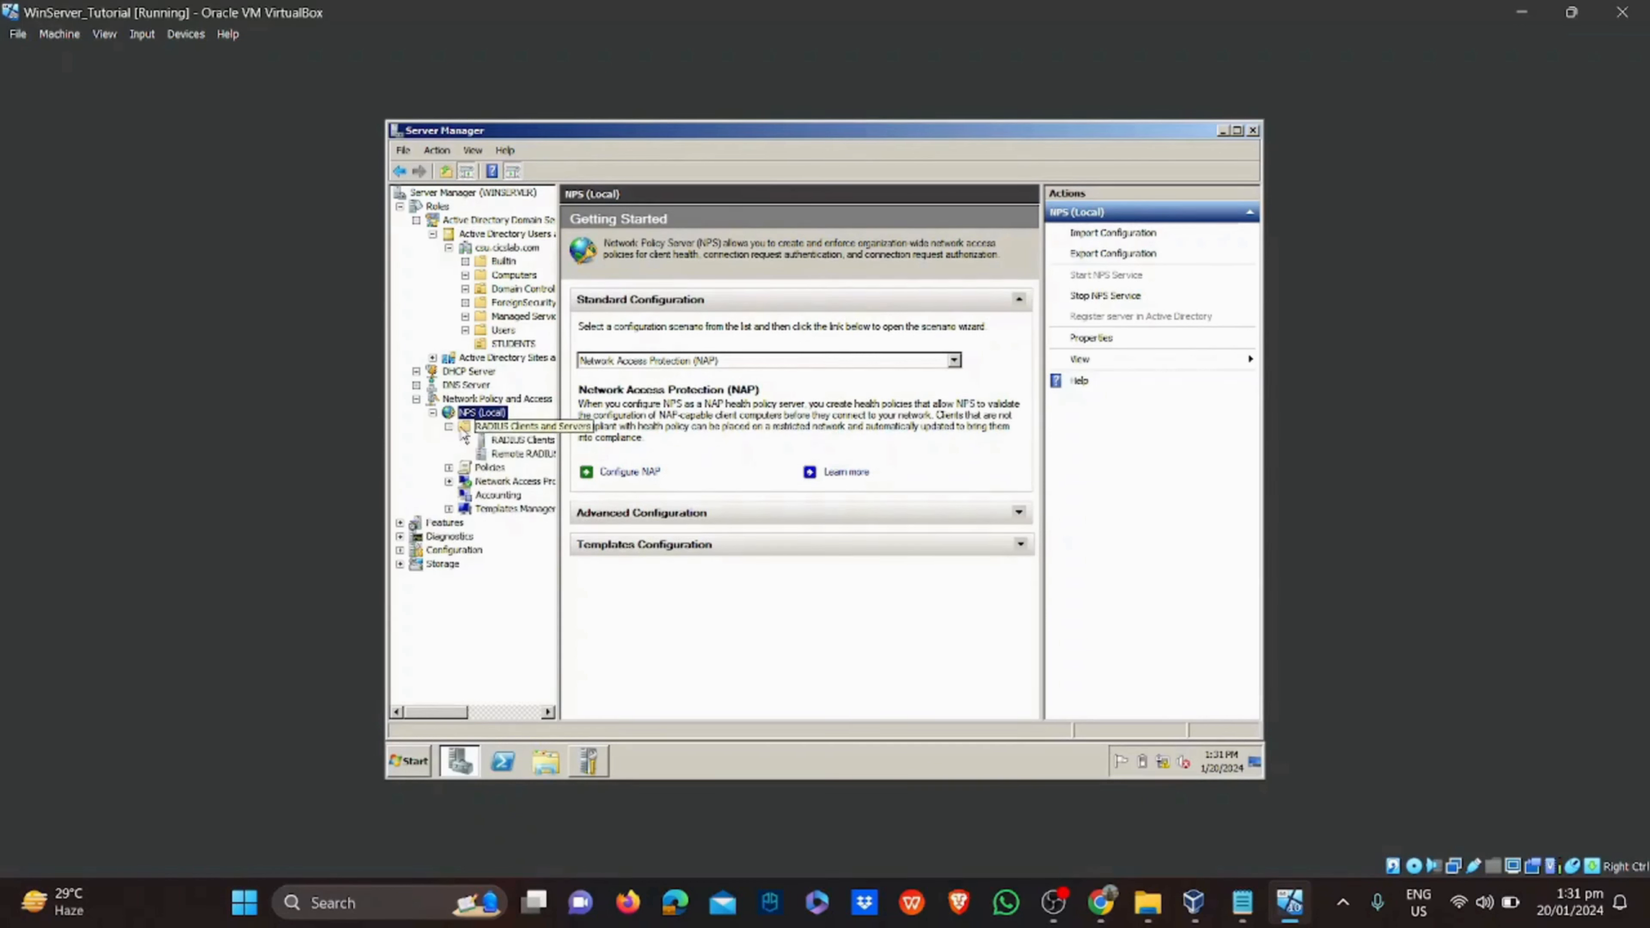
pyautogui.click(523, 440)
pyautogui.click(757, 324)
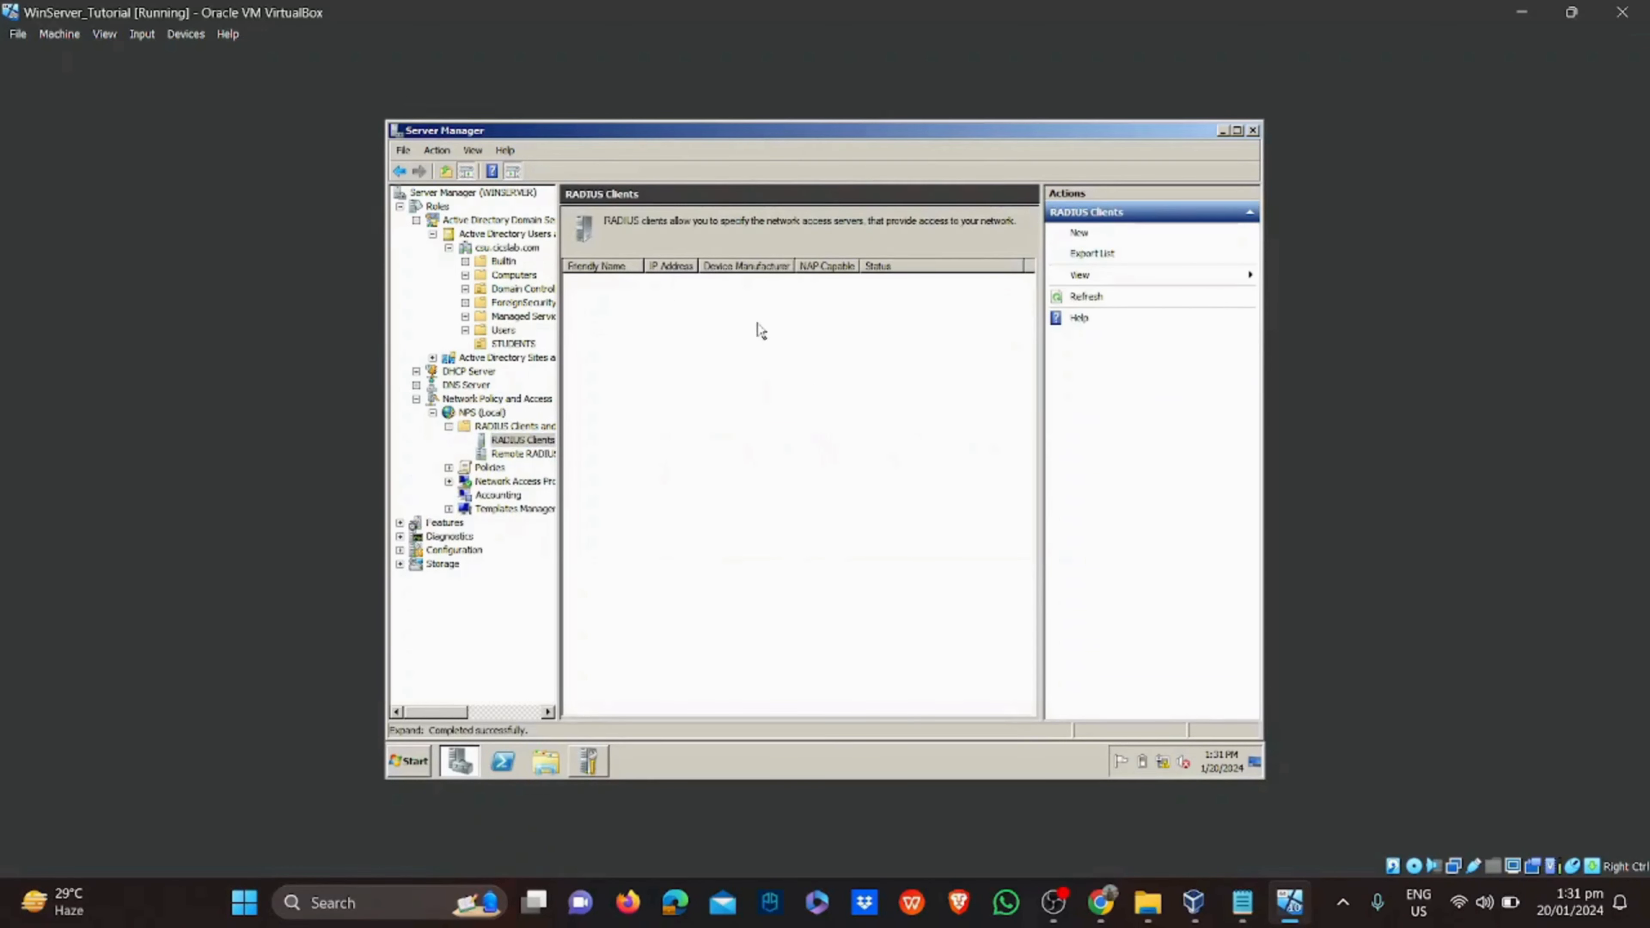
# Add RADIUS client 'Mikro Tik' at verified address 192.168.10.20 with a shared secret
pyautogui.click(1106, 234)
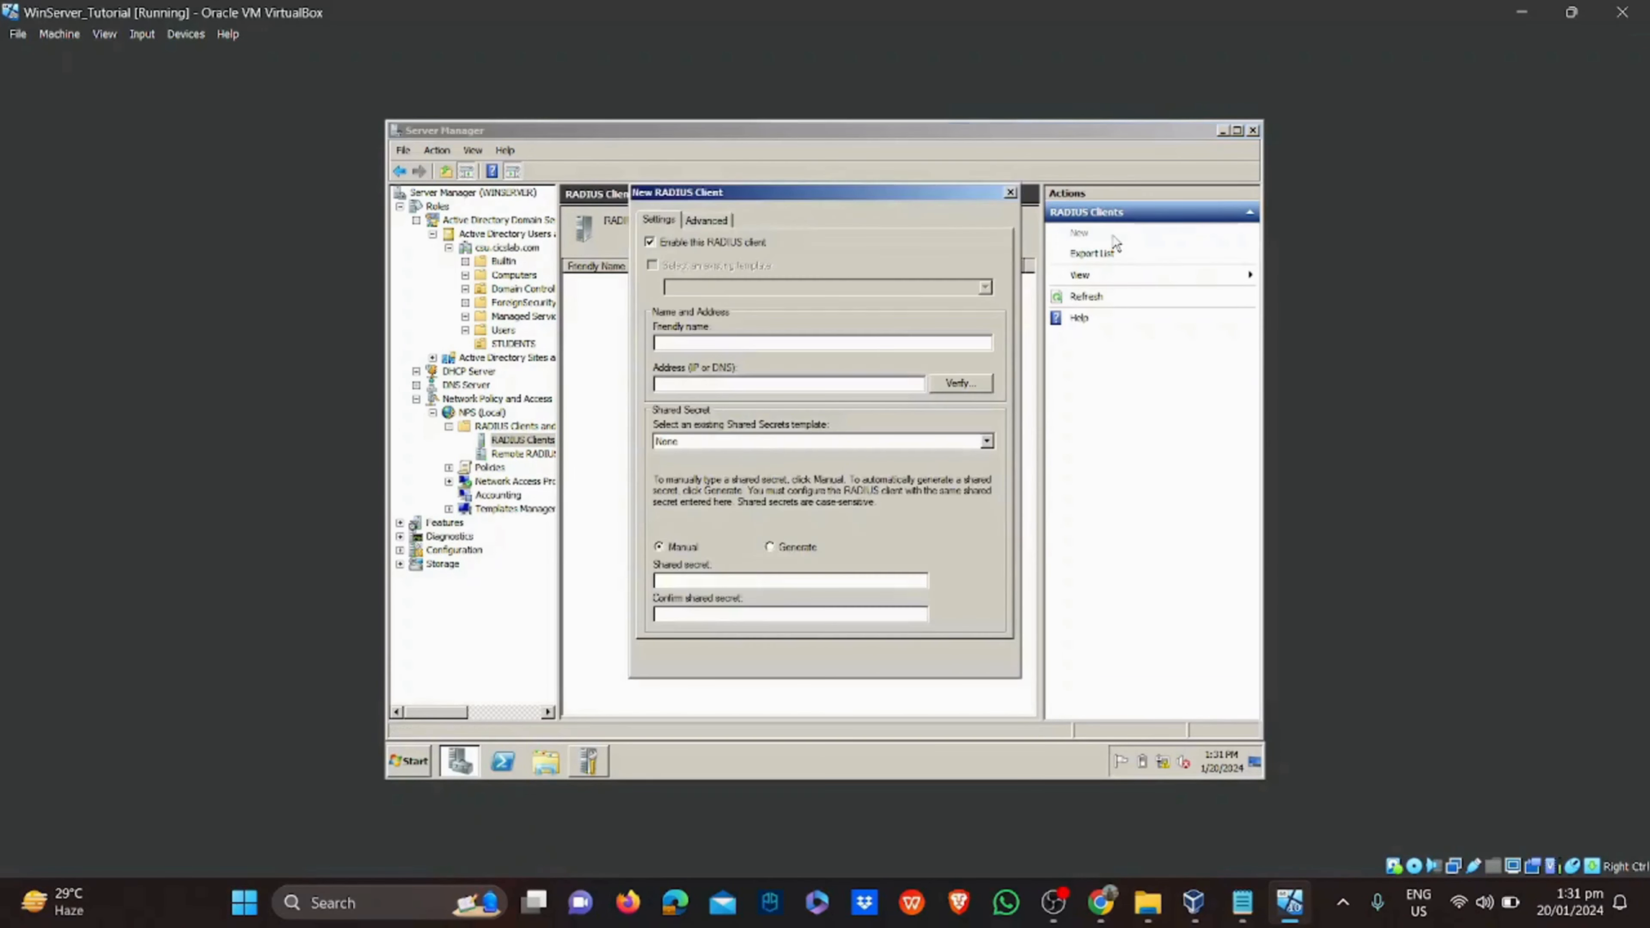
pyautogui.click(820, 342)
pyautogui.write('Mikr')
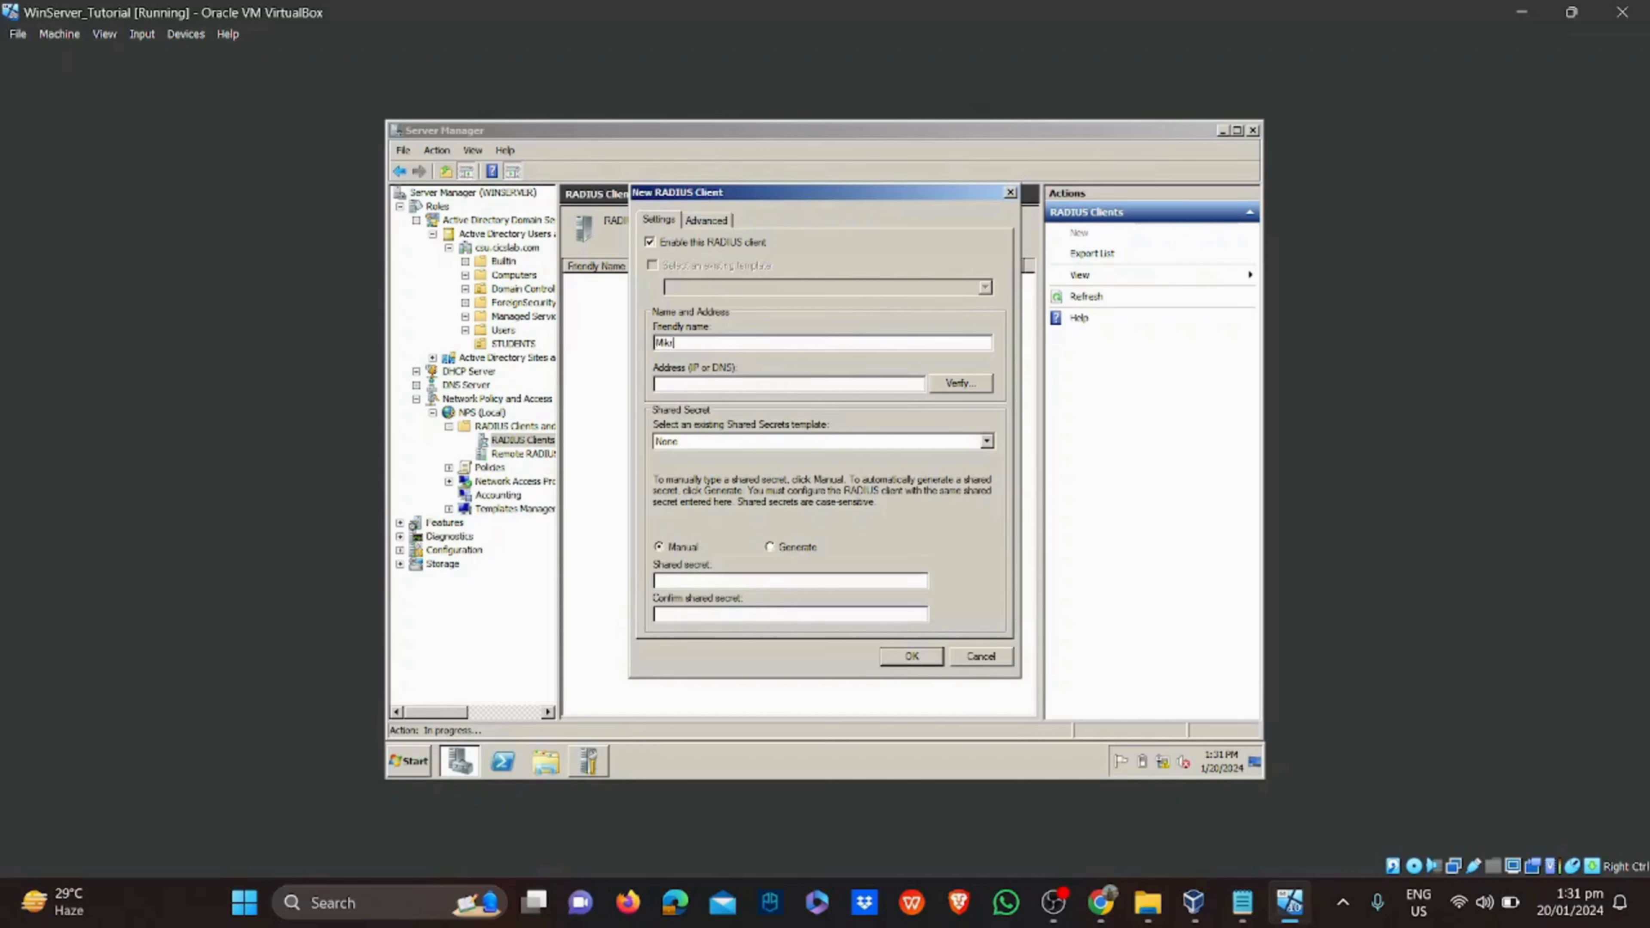
pyautogui.write('o Tik')
pyautogui.click(953, 386)
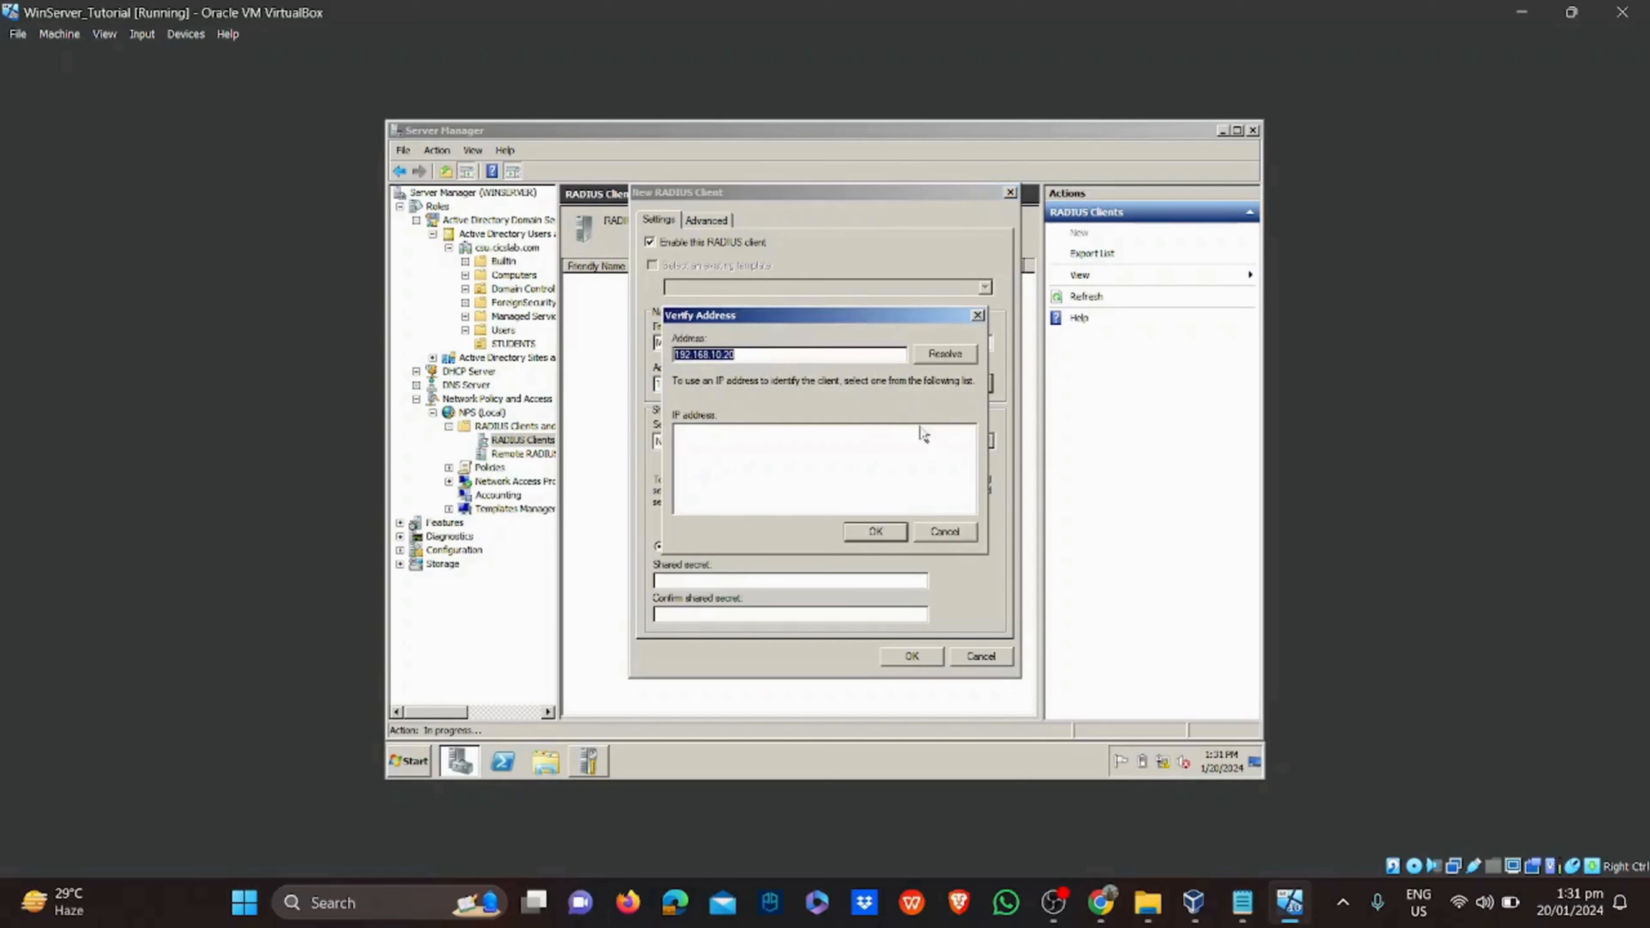
pyautogui.click(957, 352)
pyautogui.click(883, 538)
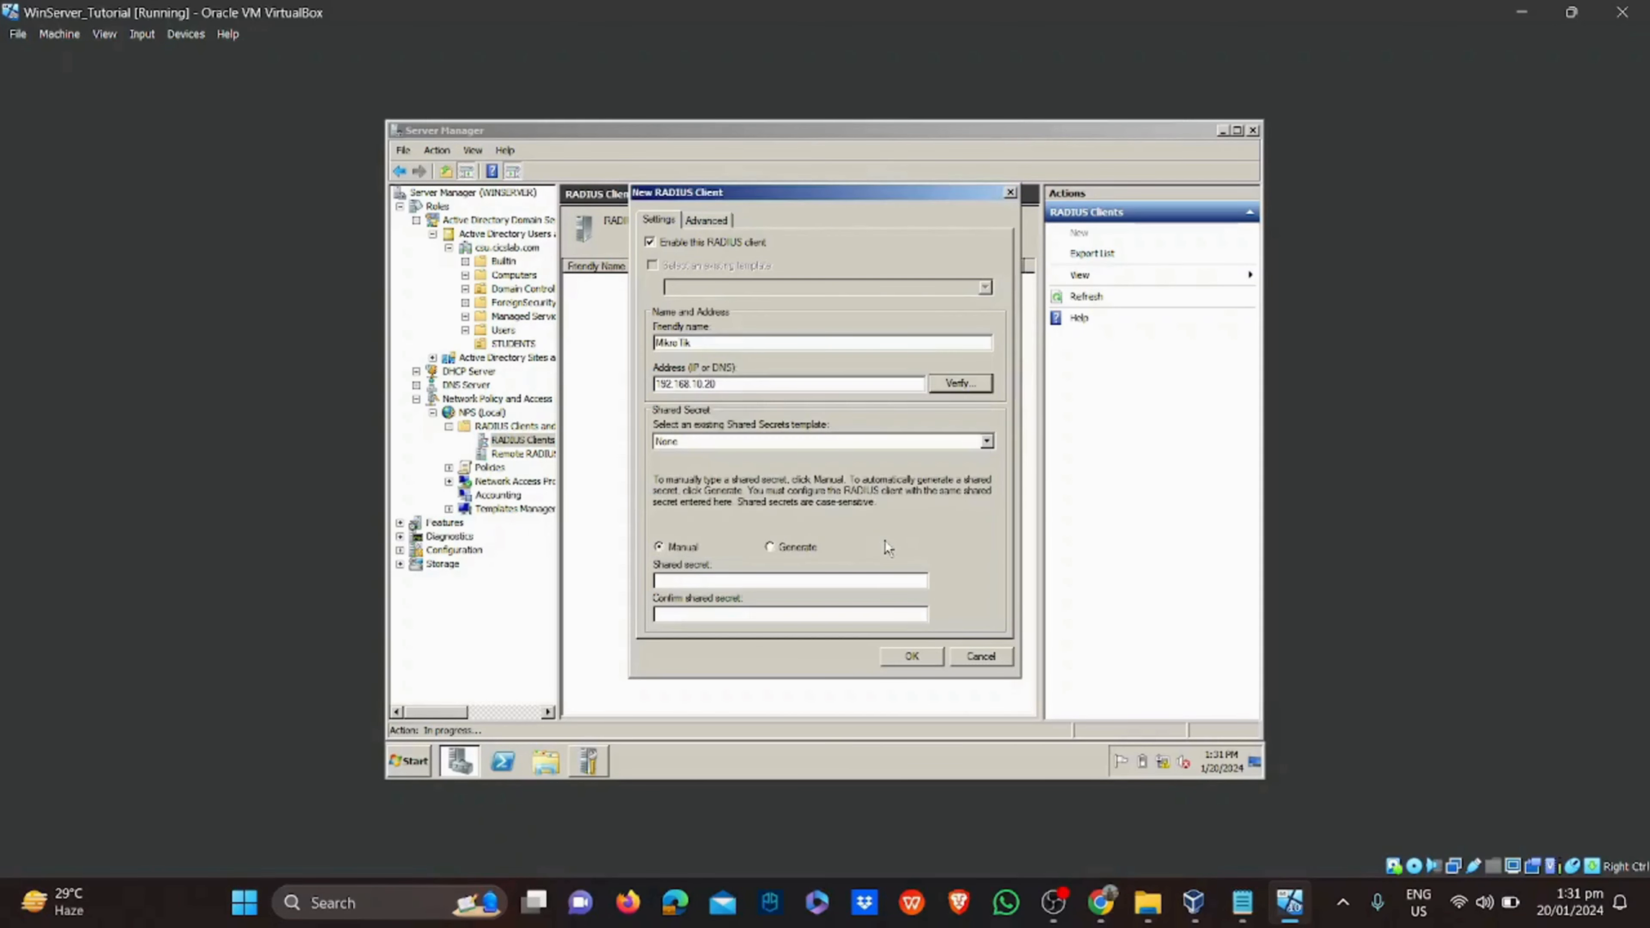
pyautogui.click(722, 579)
pyautogui.write('12345')
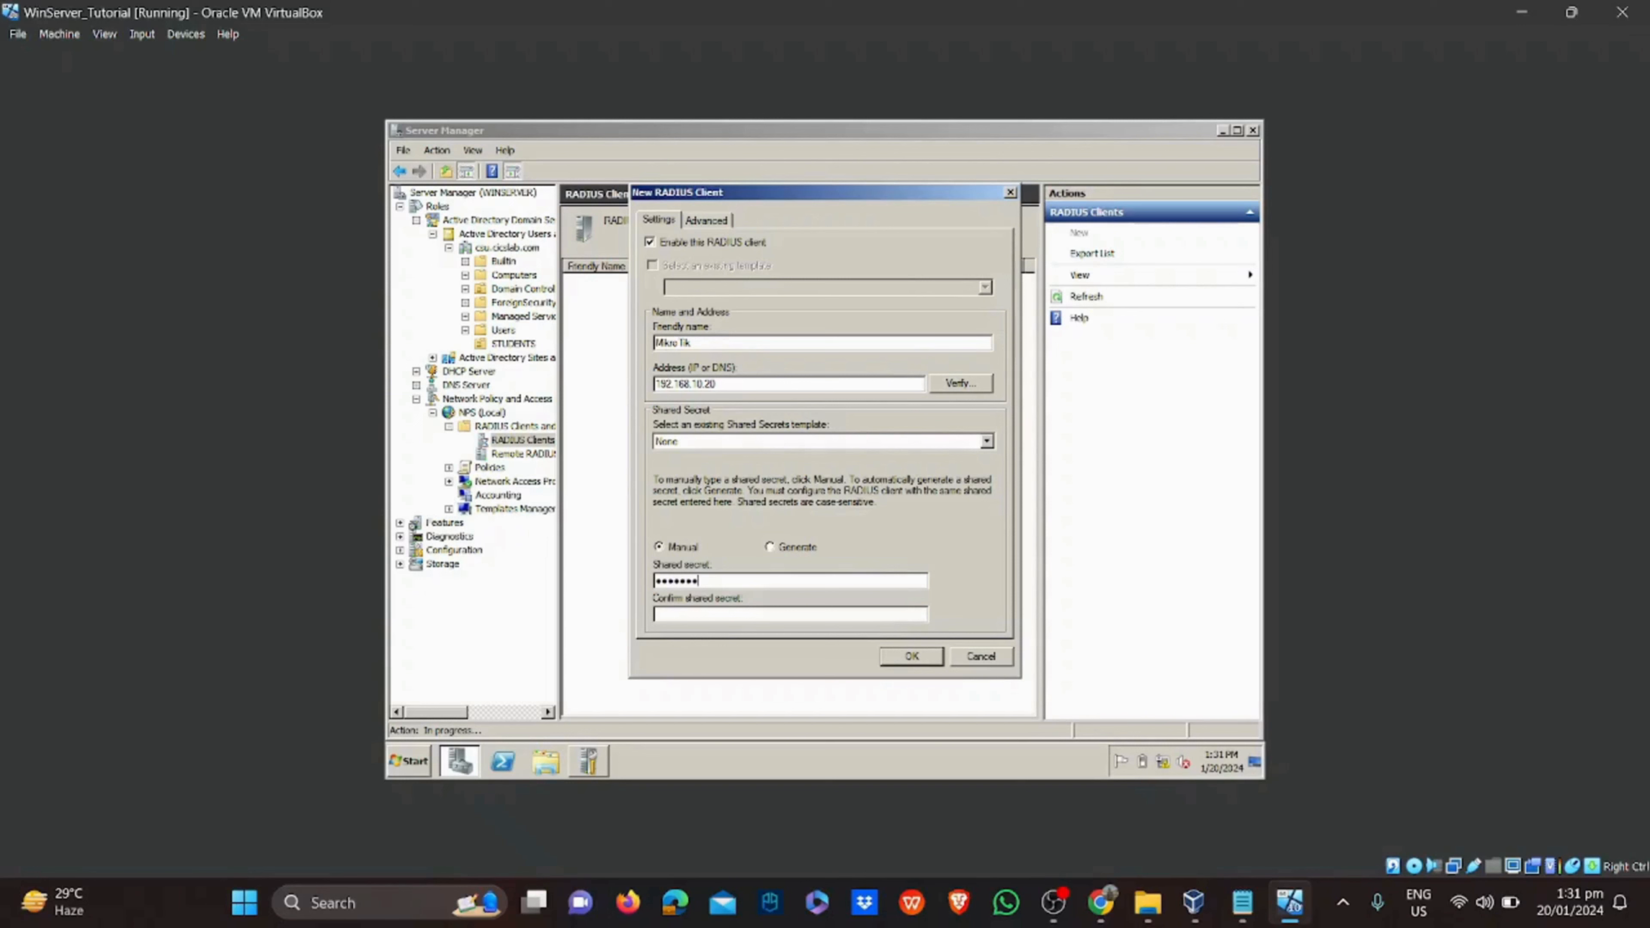
pyautogui.write('12345')
pyautogui.click(912, 656)
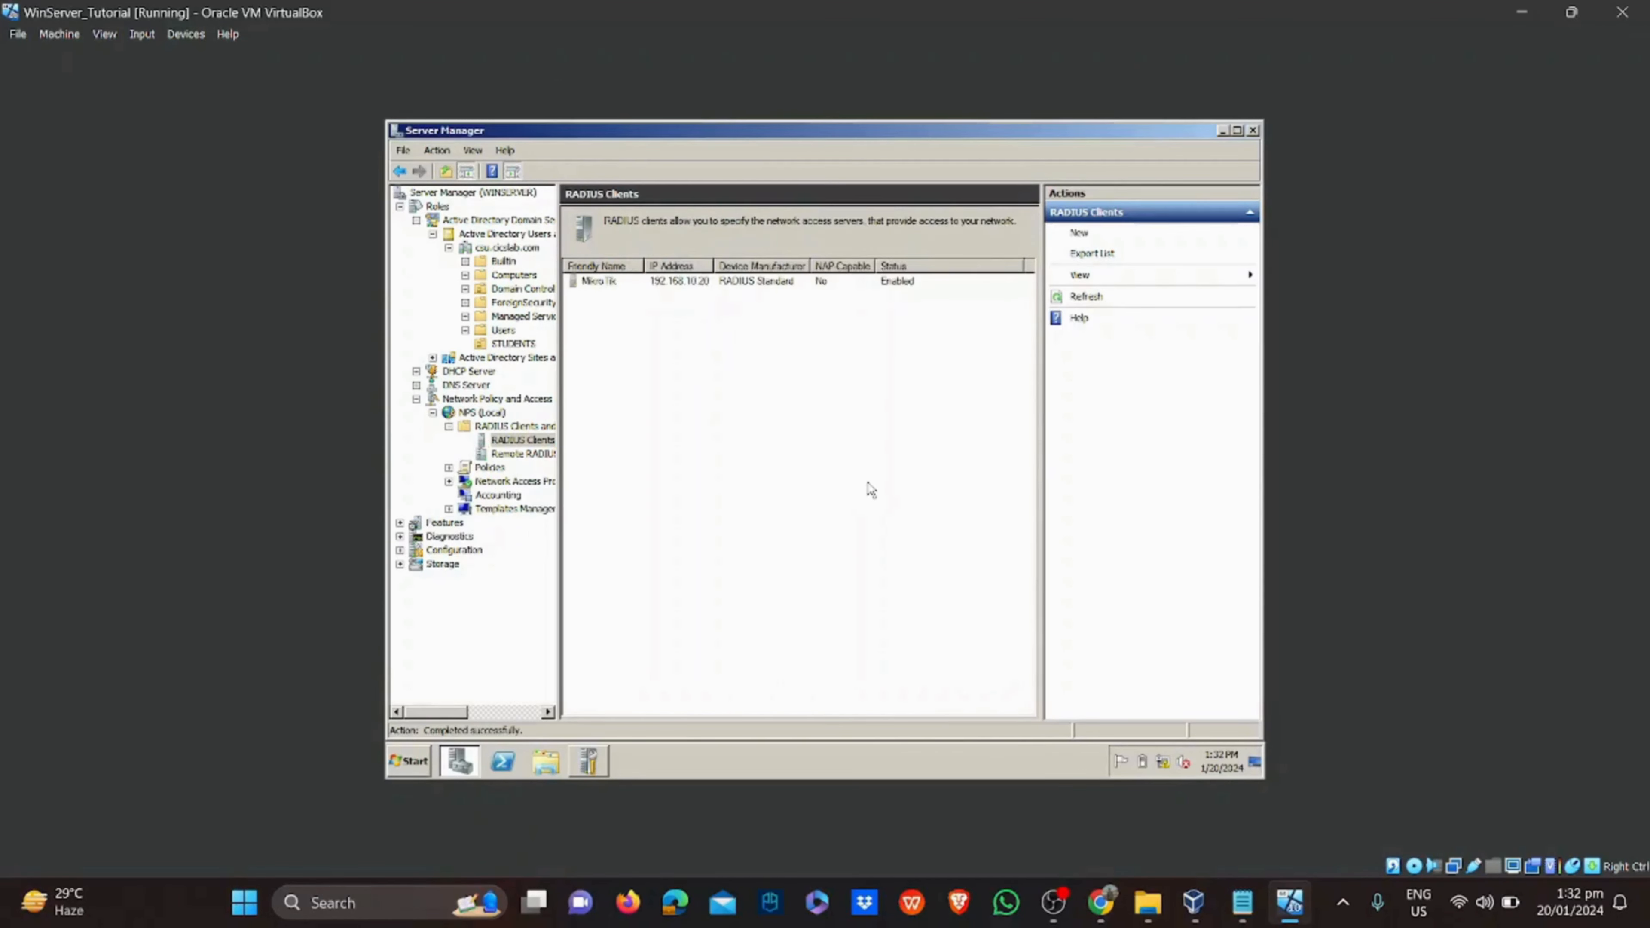
pyautogui.click(486, 468)
pyautogui.click(449, 467)
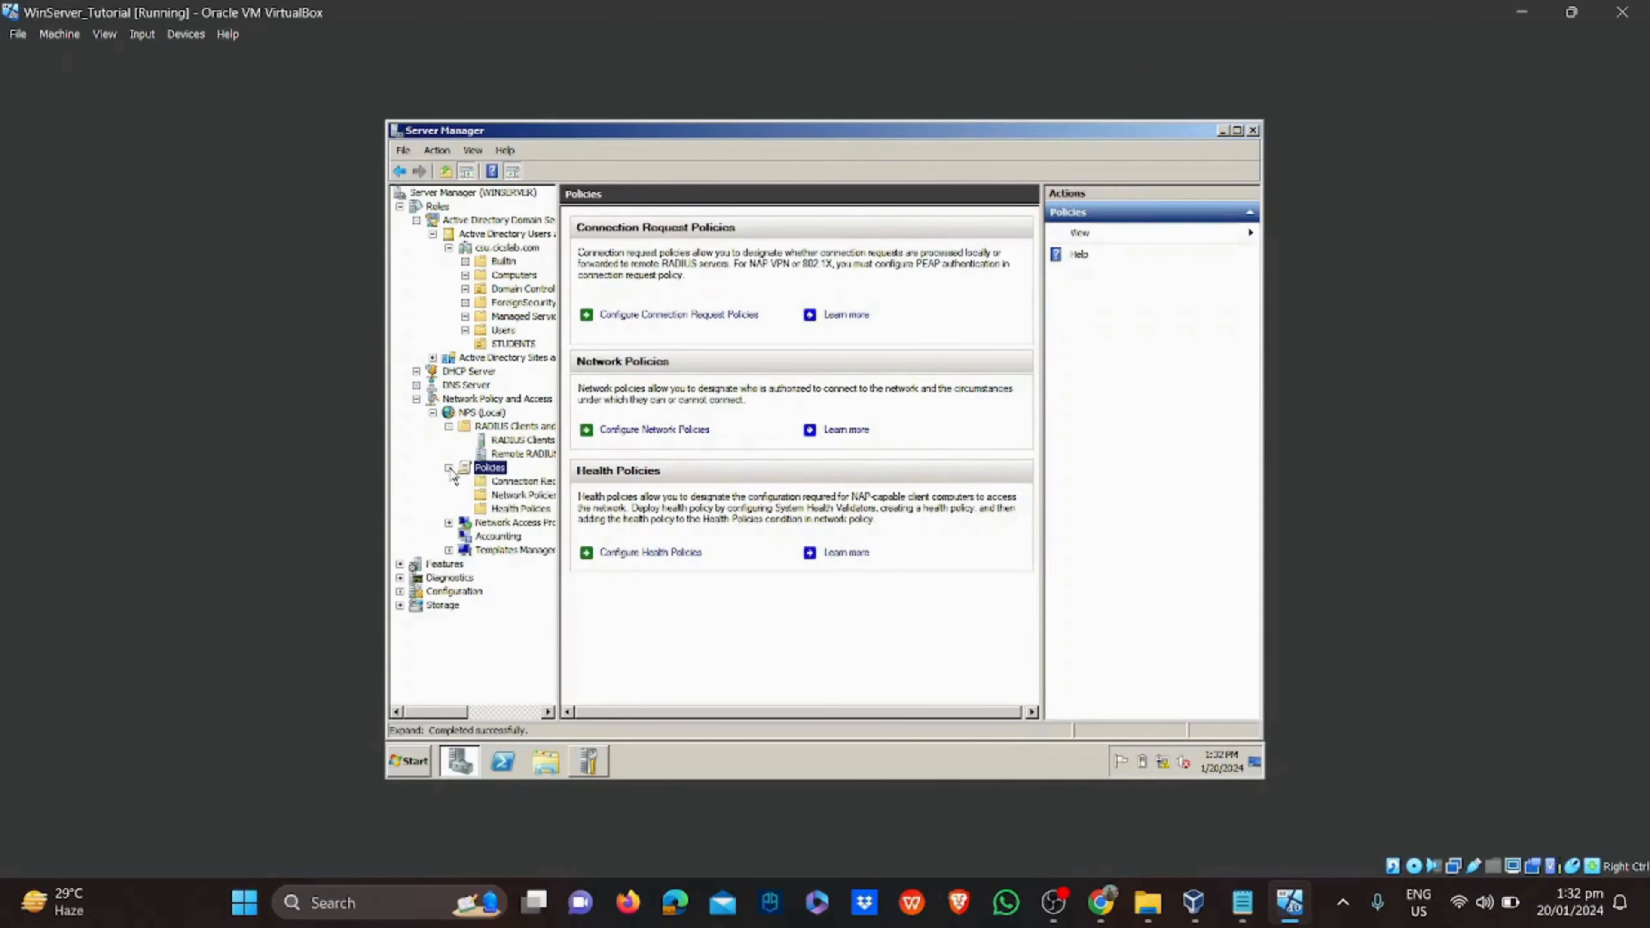
# Begin network policy 'BSIT' with a Windows Groups condition for CSU\BSIT
pyautogui.click(513, 496)
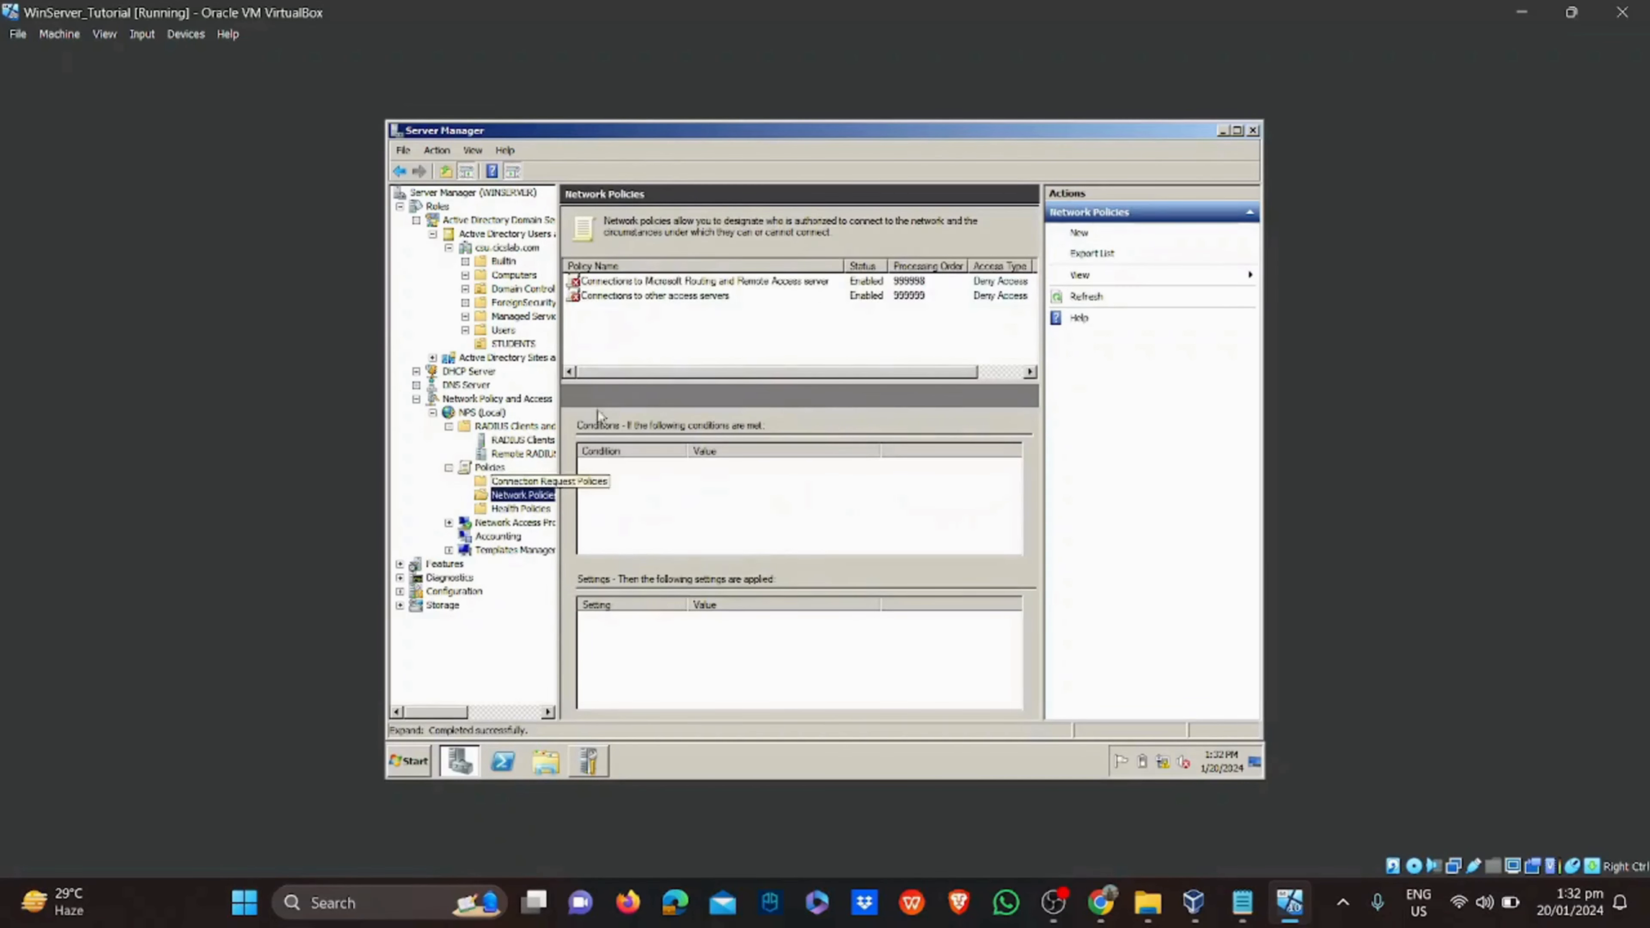
pyautogui.click(1077, 233)
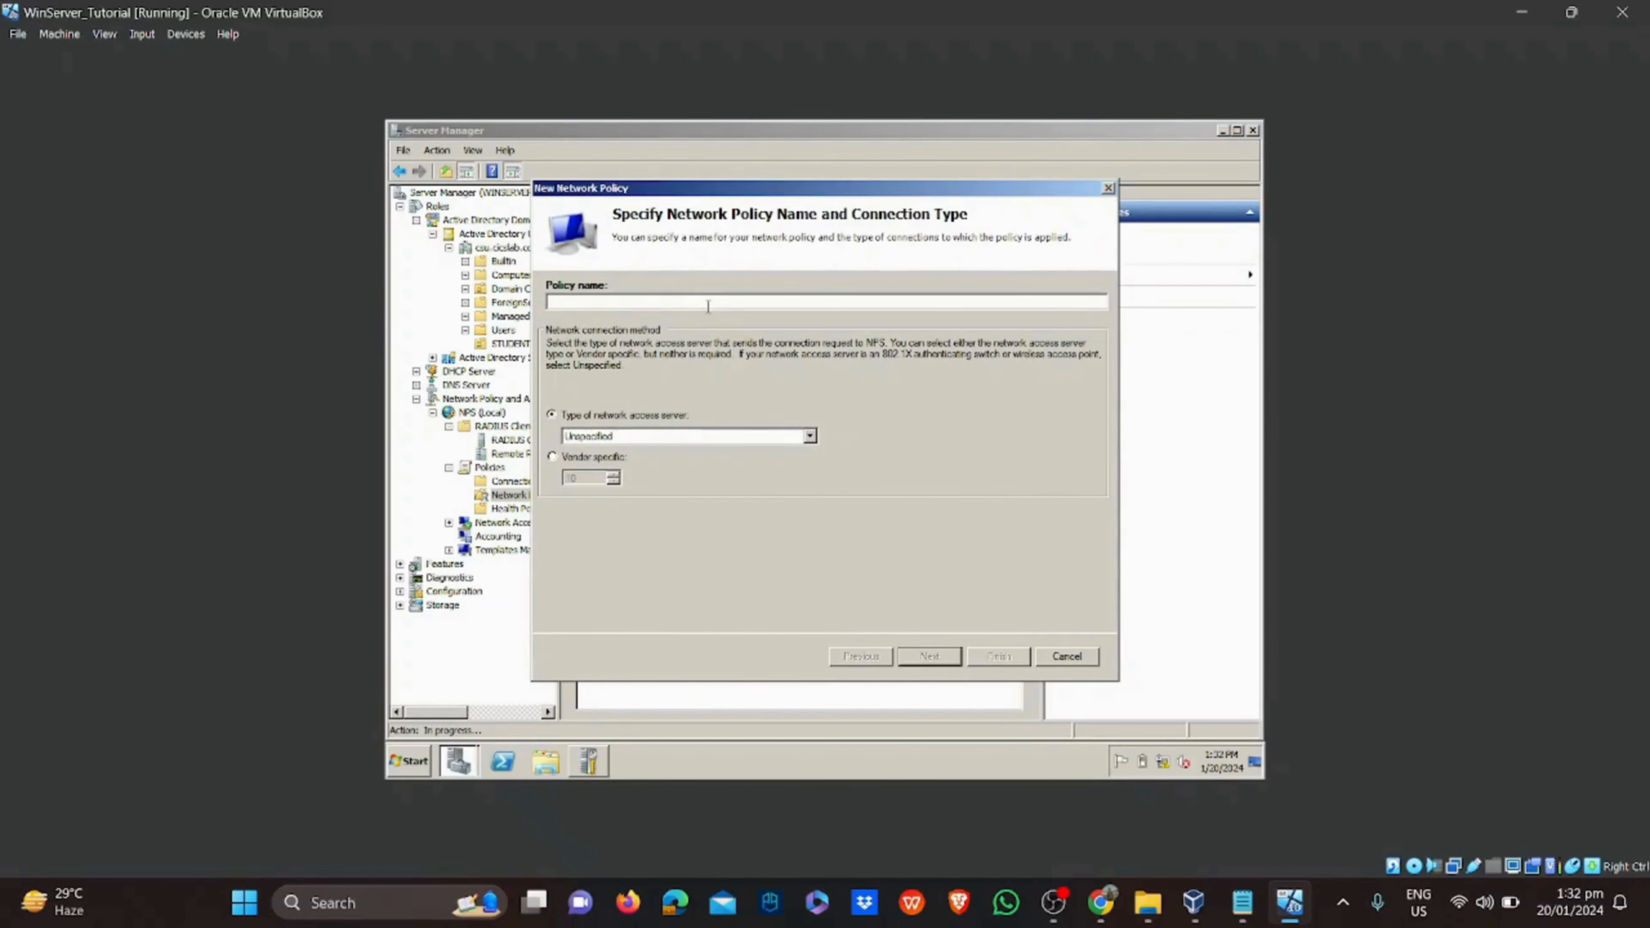
pyautogui.write('BSIT')
pyautogui.click(929, 657)
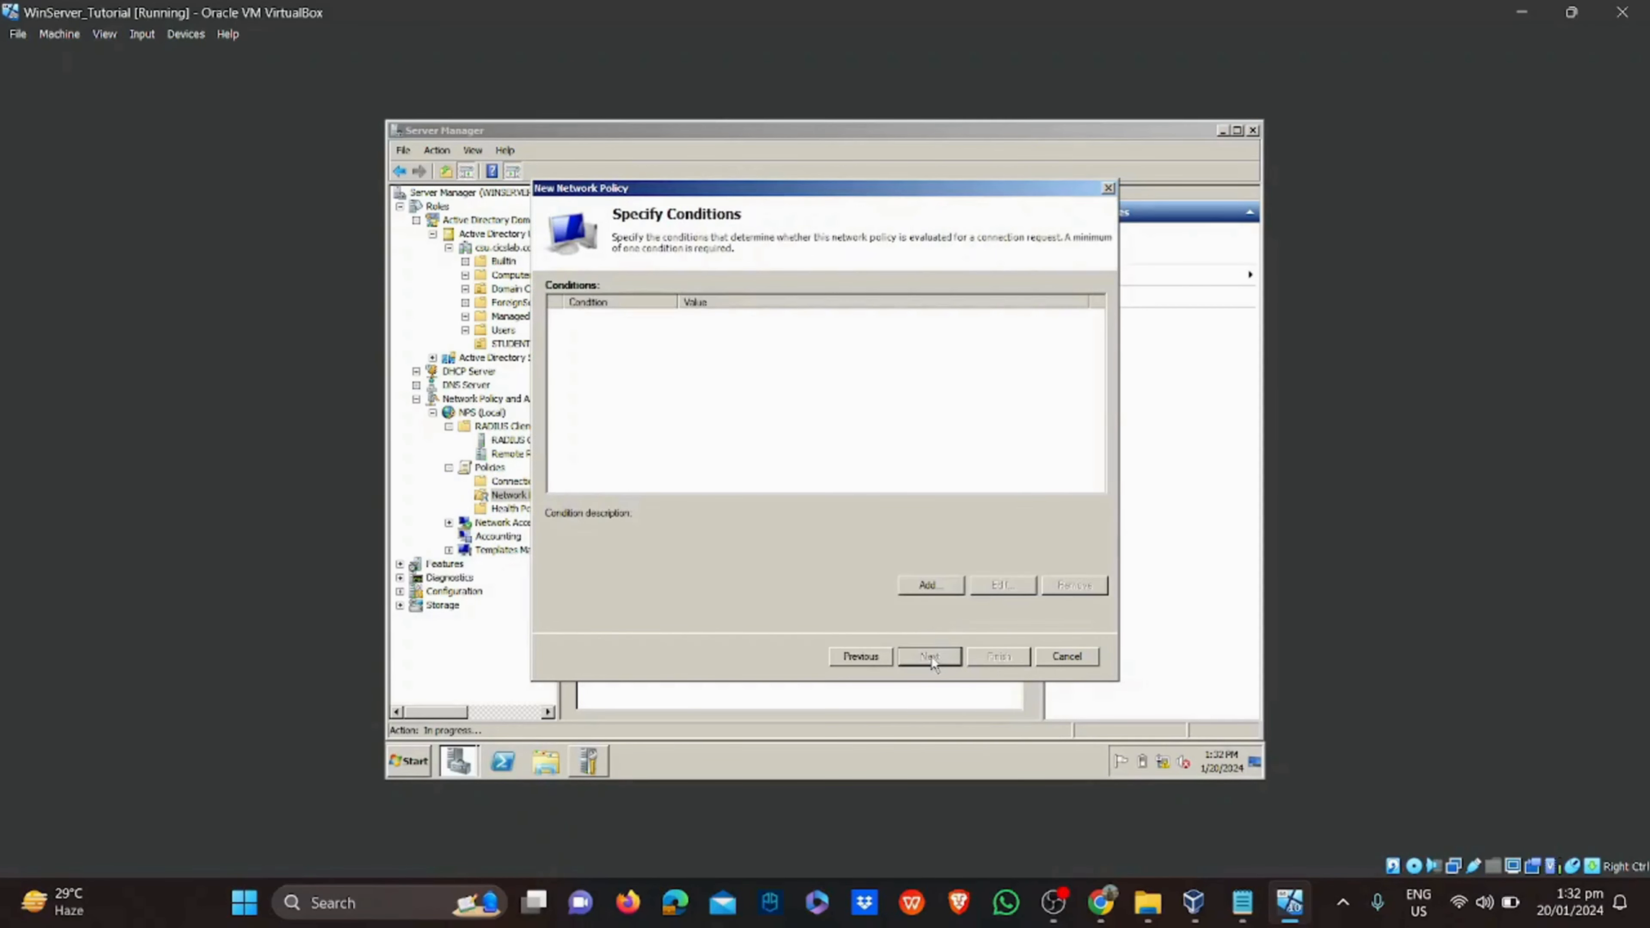
pyautogui.click(927, 597)
pyautogui.click(634, 371)
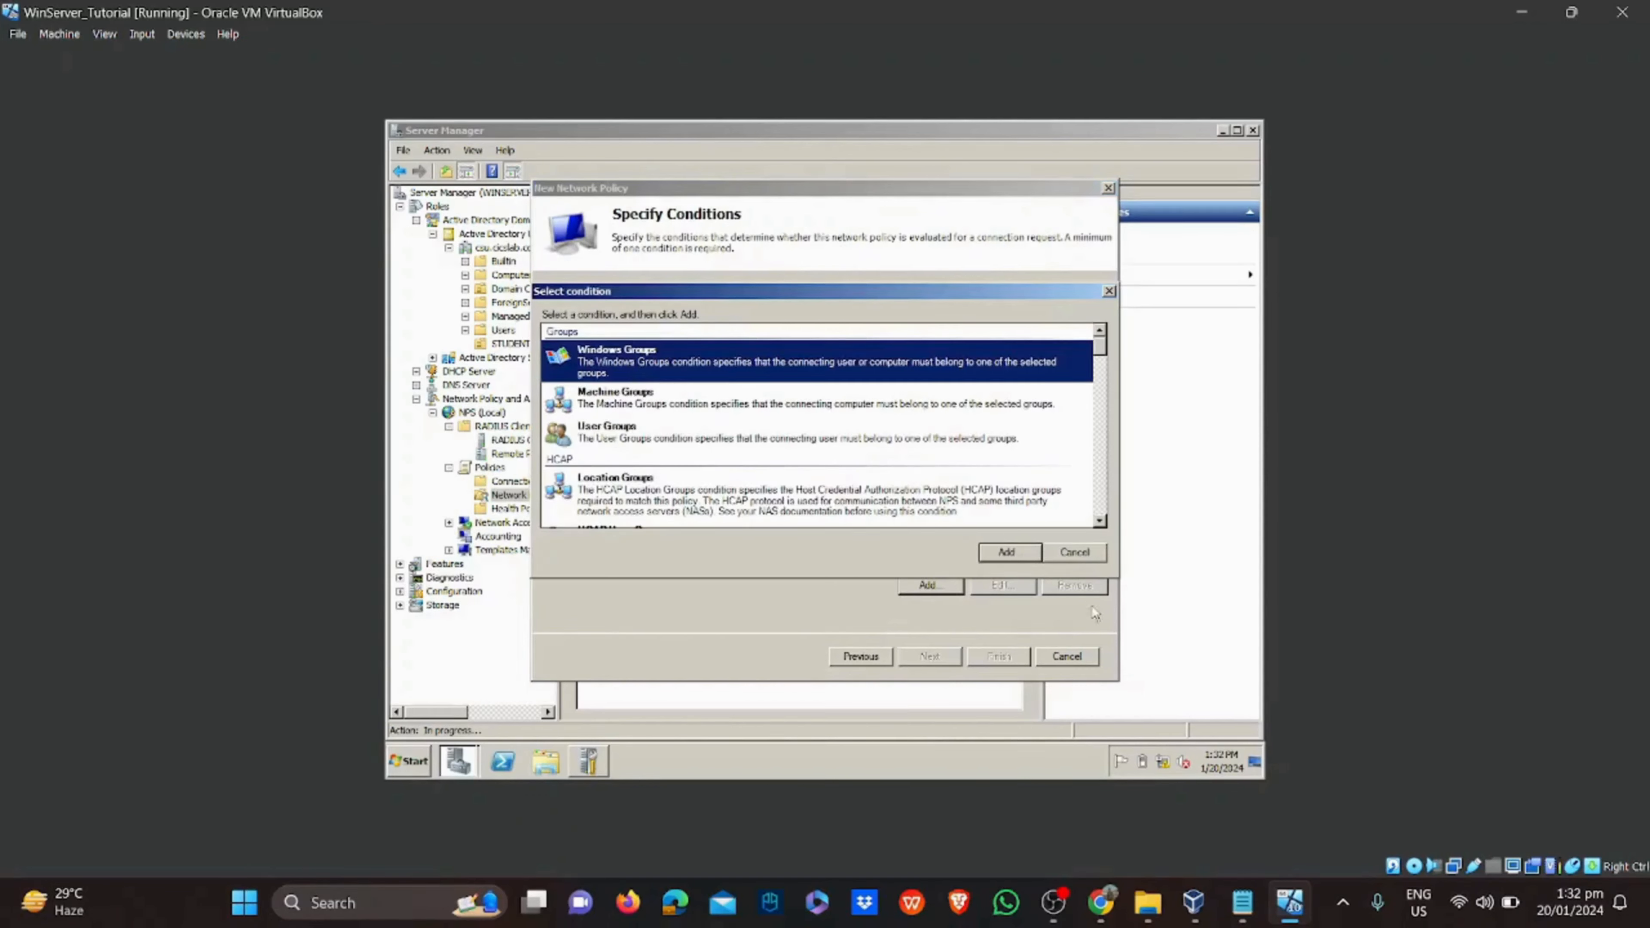
pyautogui.click(1030, 557)
pyautogui.click(813, 503)
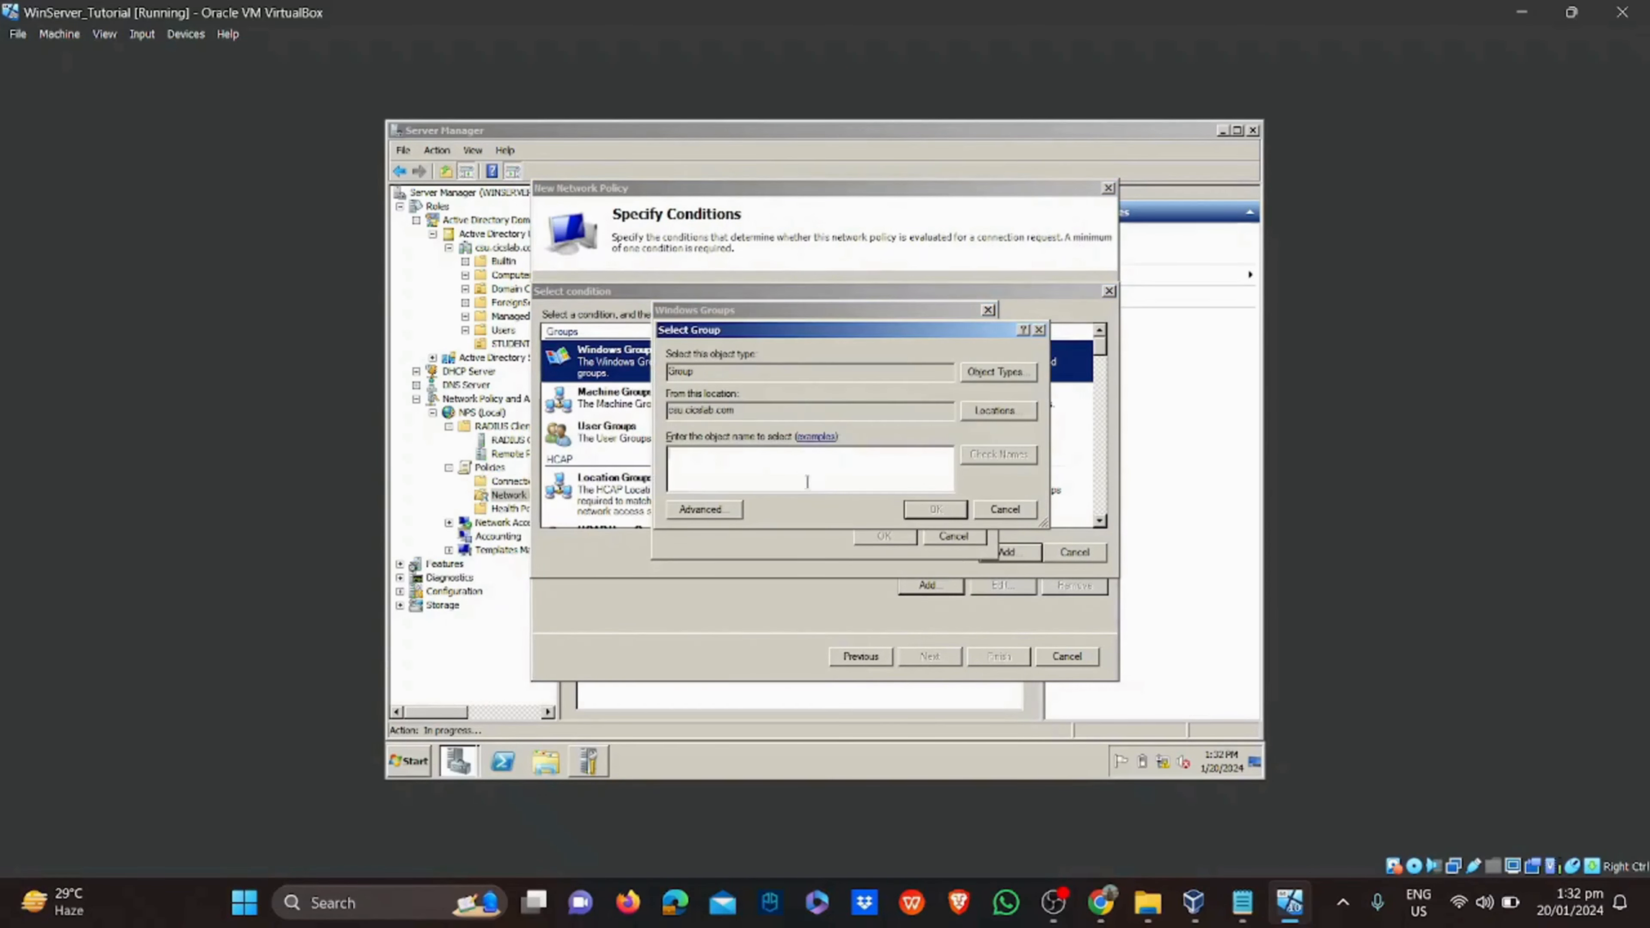
pyautogui.write('BSIT')
pyautogui.click(1003, 456)
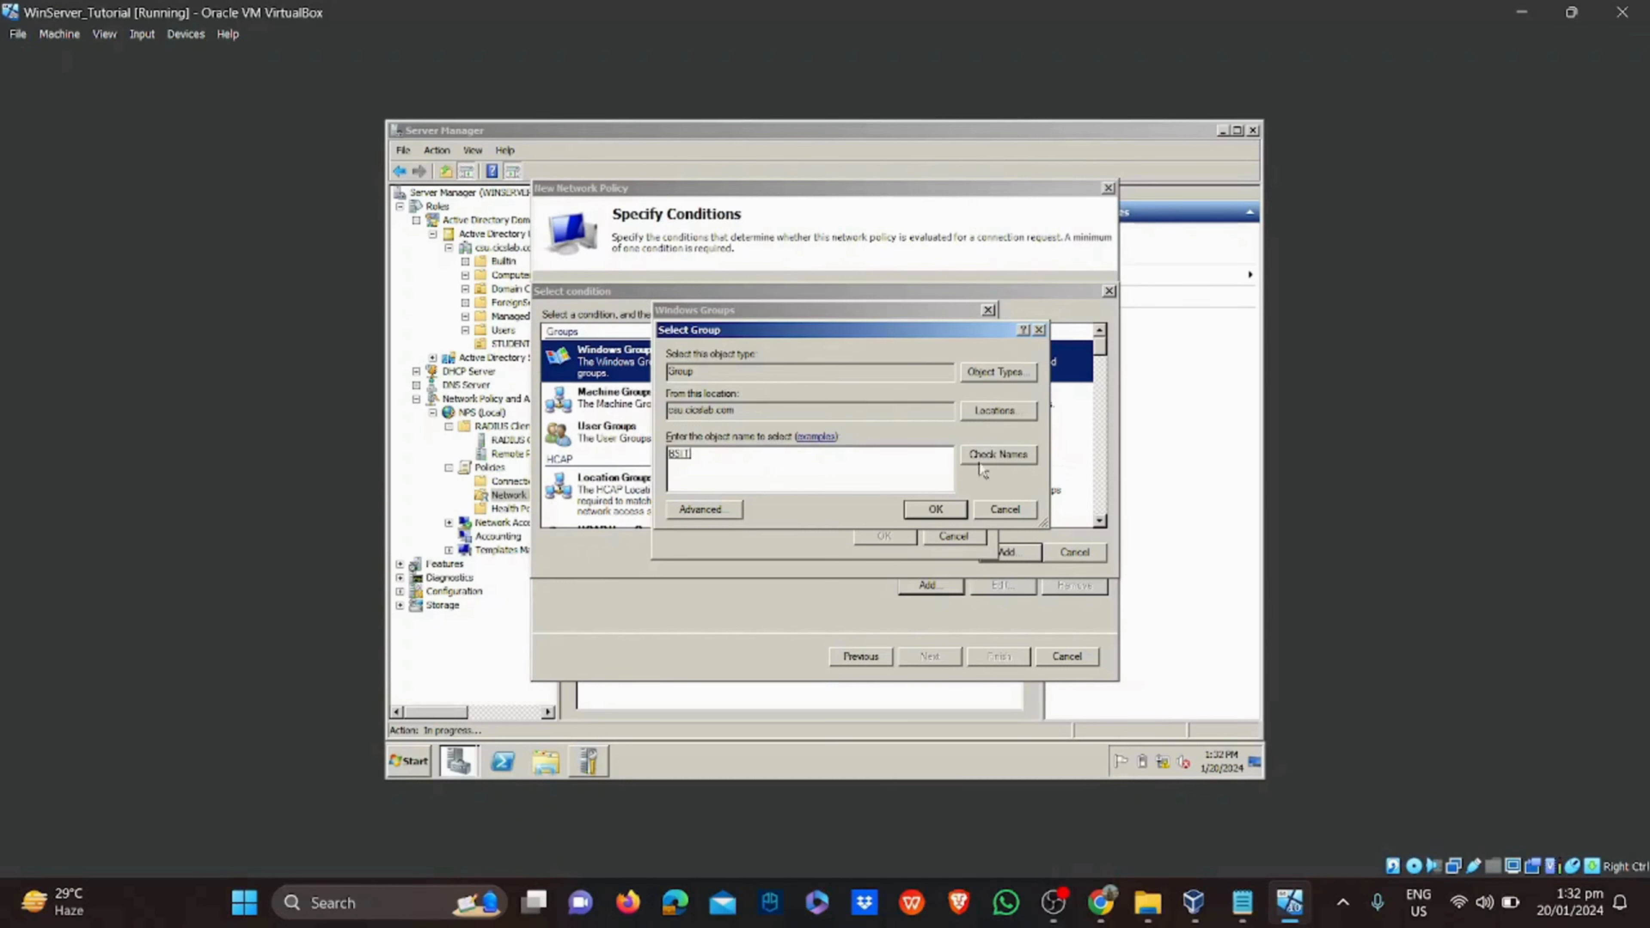
pyautogui.click(935, 509)
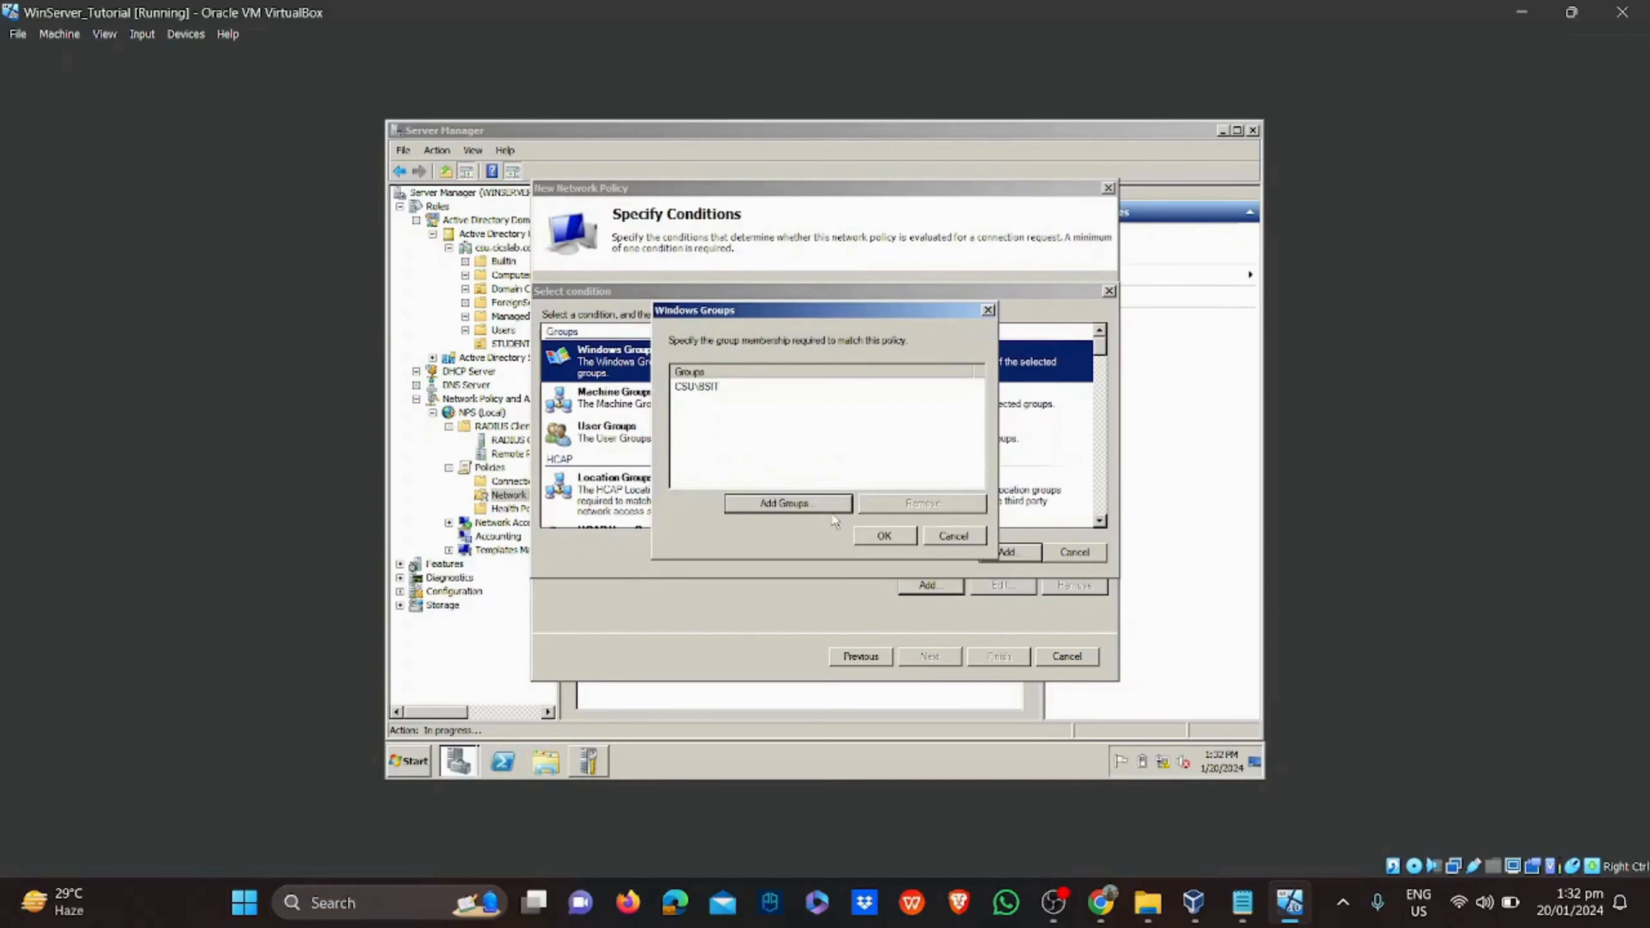
pyautogui.click(864, 534)
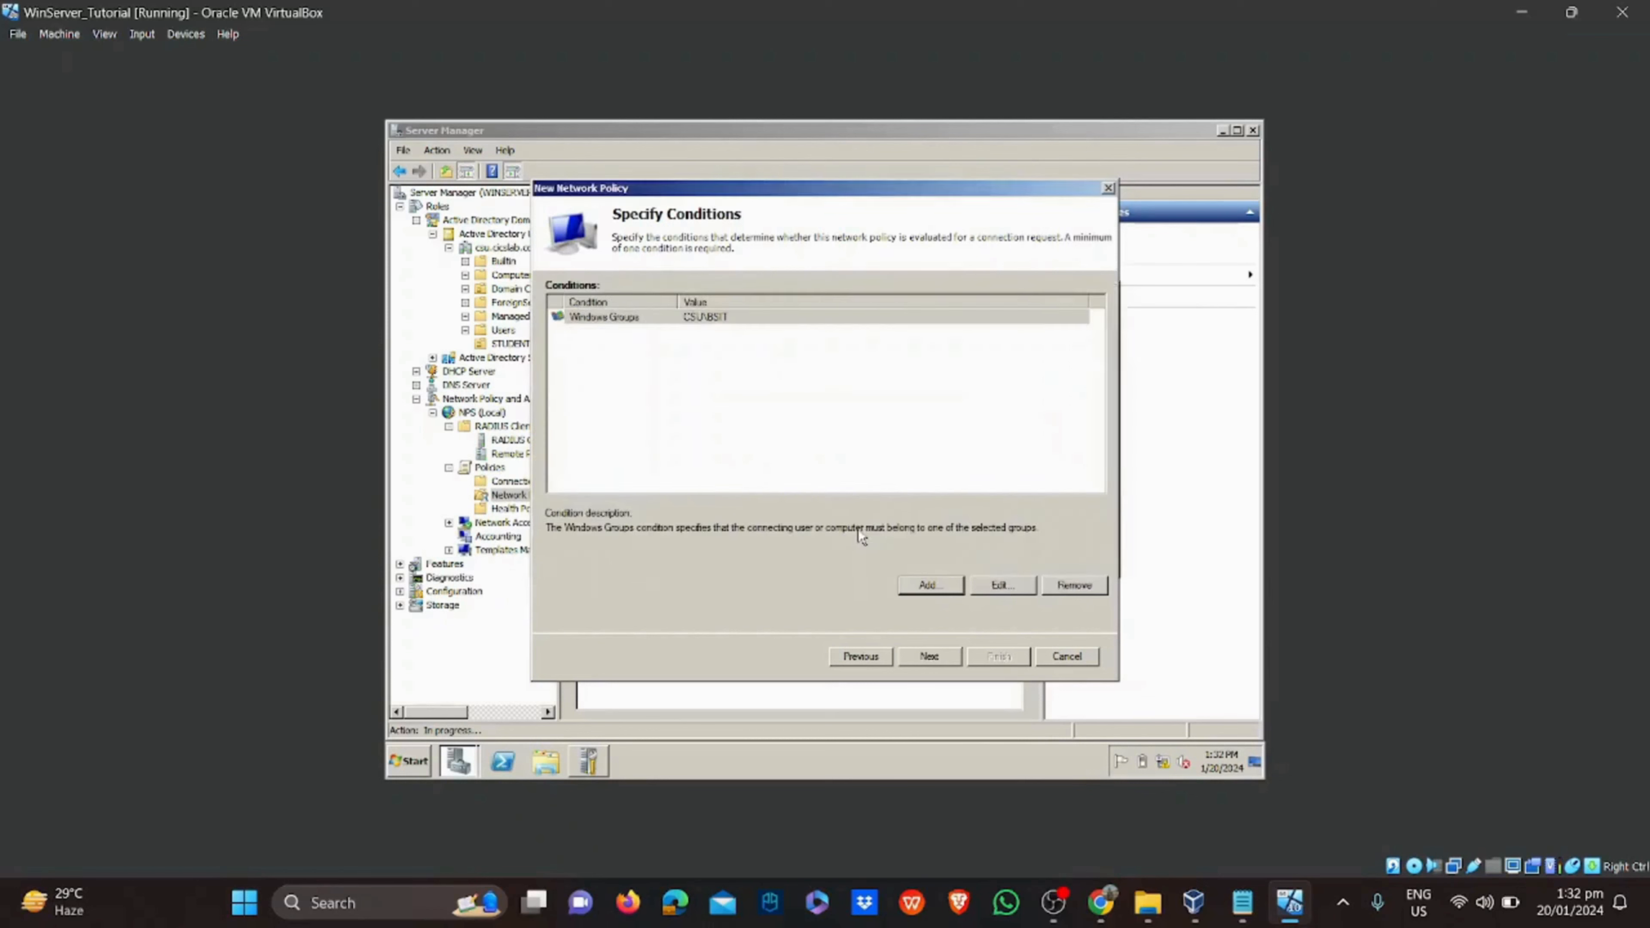
# Grant access with PEAP, MS-CHAP v2, CHAP and PAP allowed, keeping defaults, and finish the BSIT policy
pyautogui.click(930, 656)
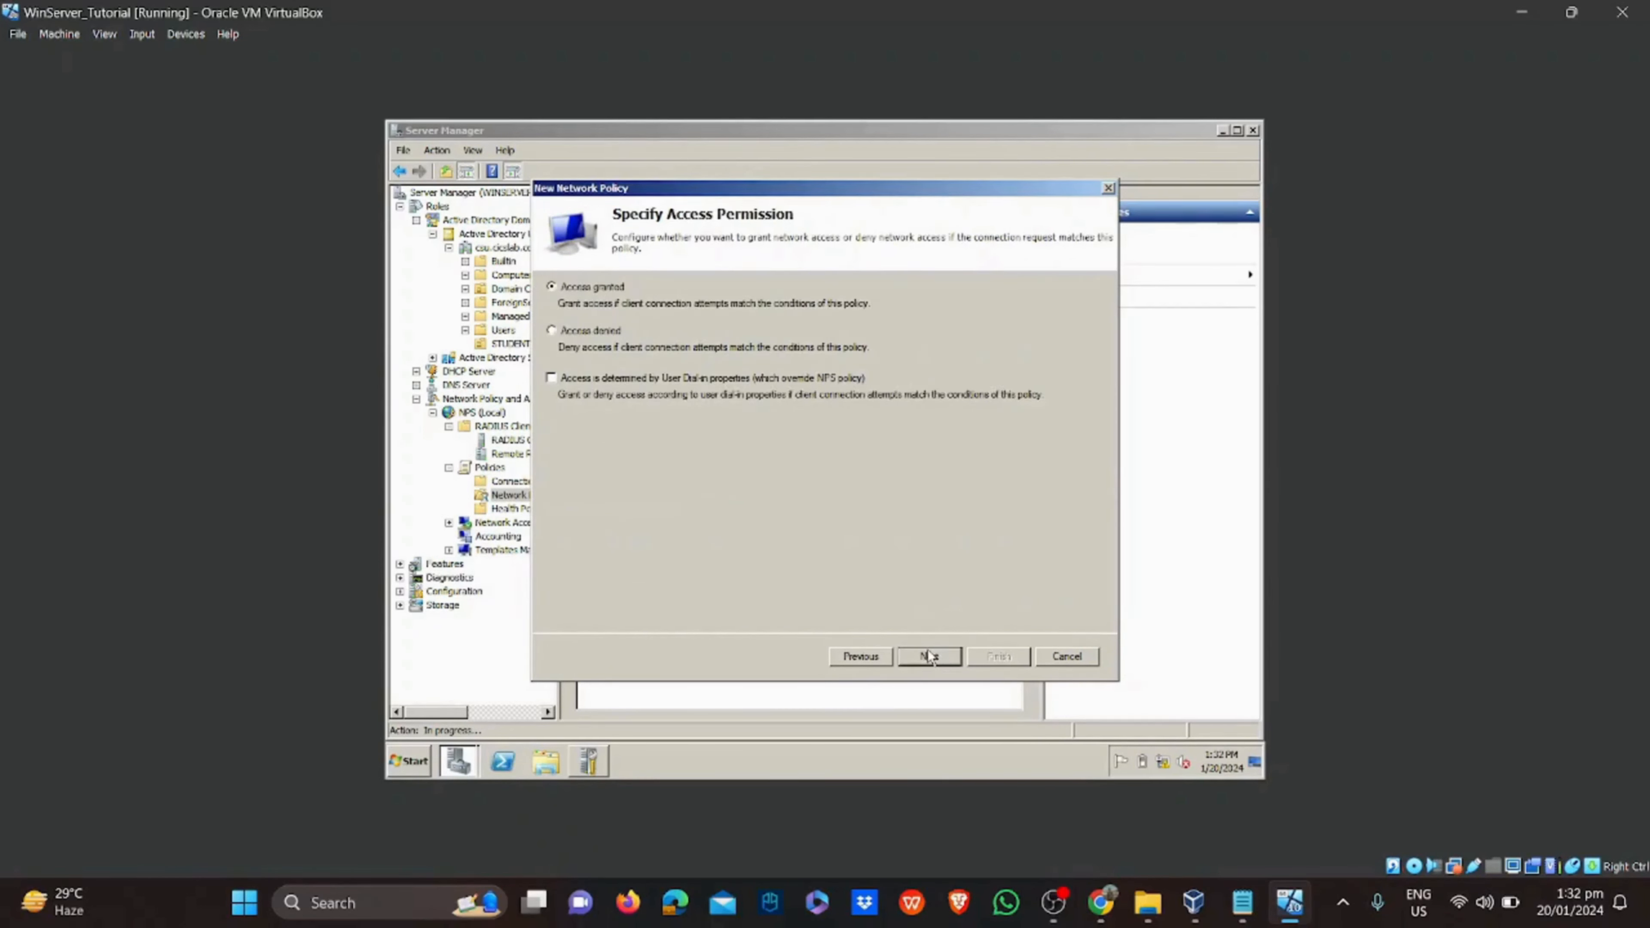
pyautogui.click(932, 657)
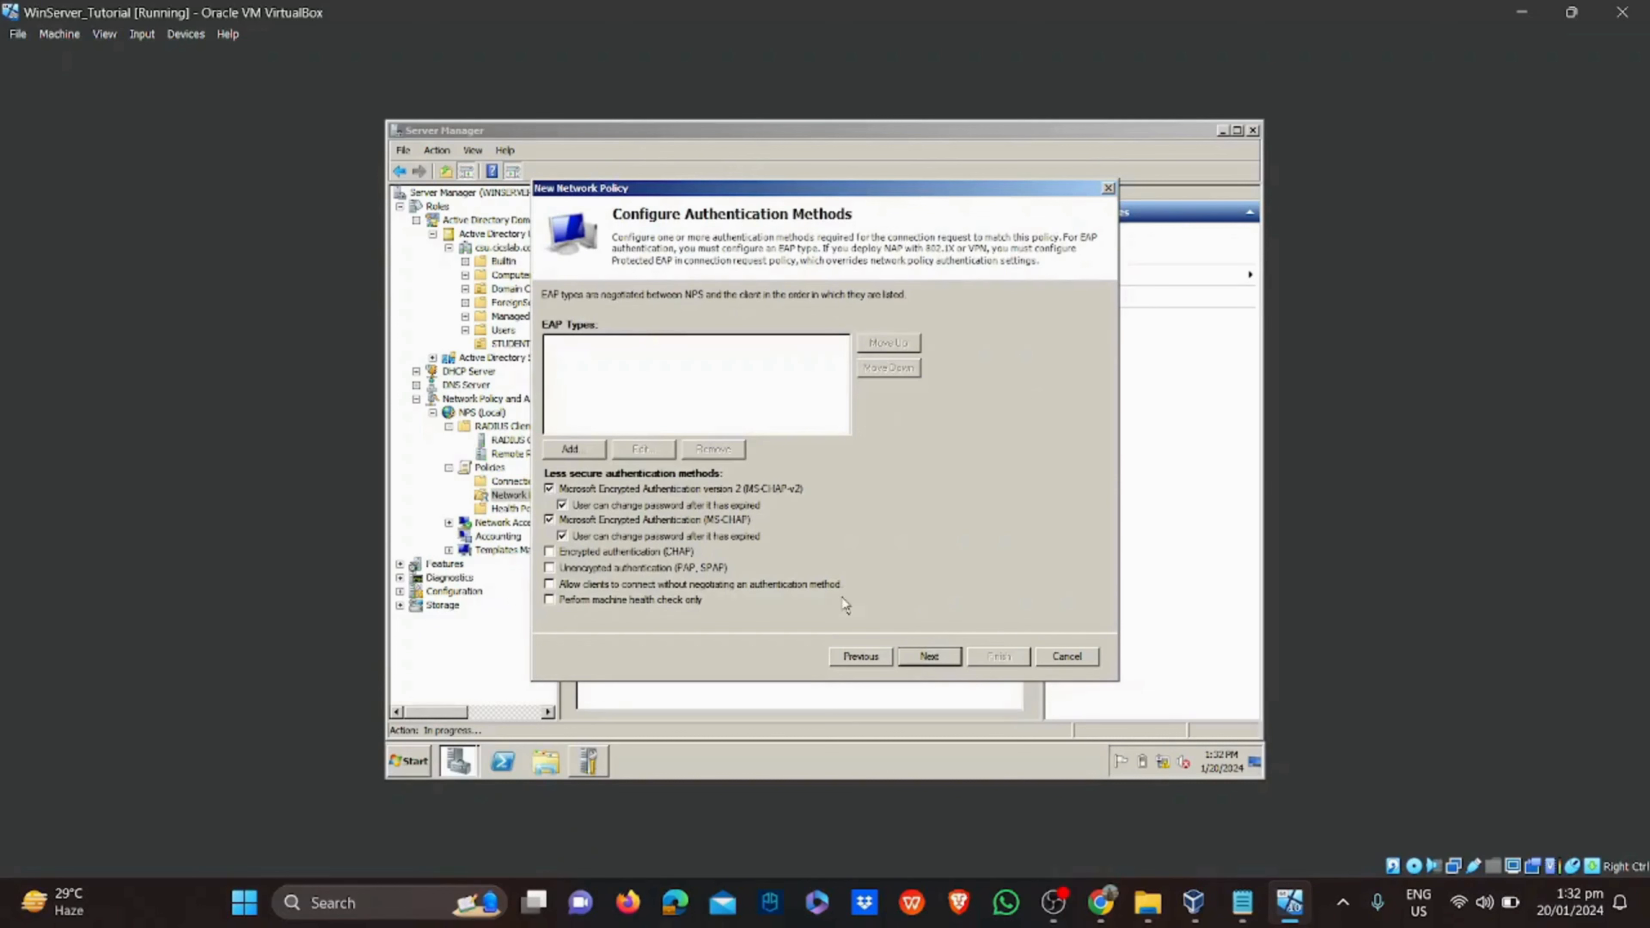
pyautogui.click(598, 452)
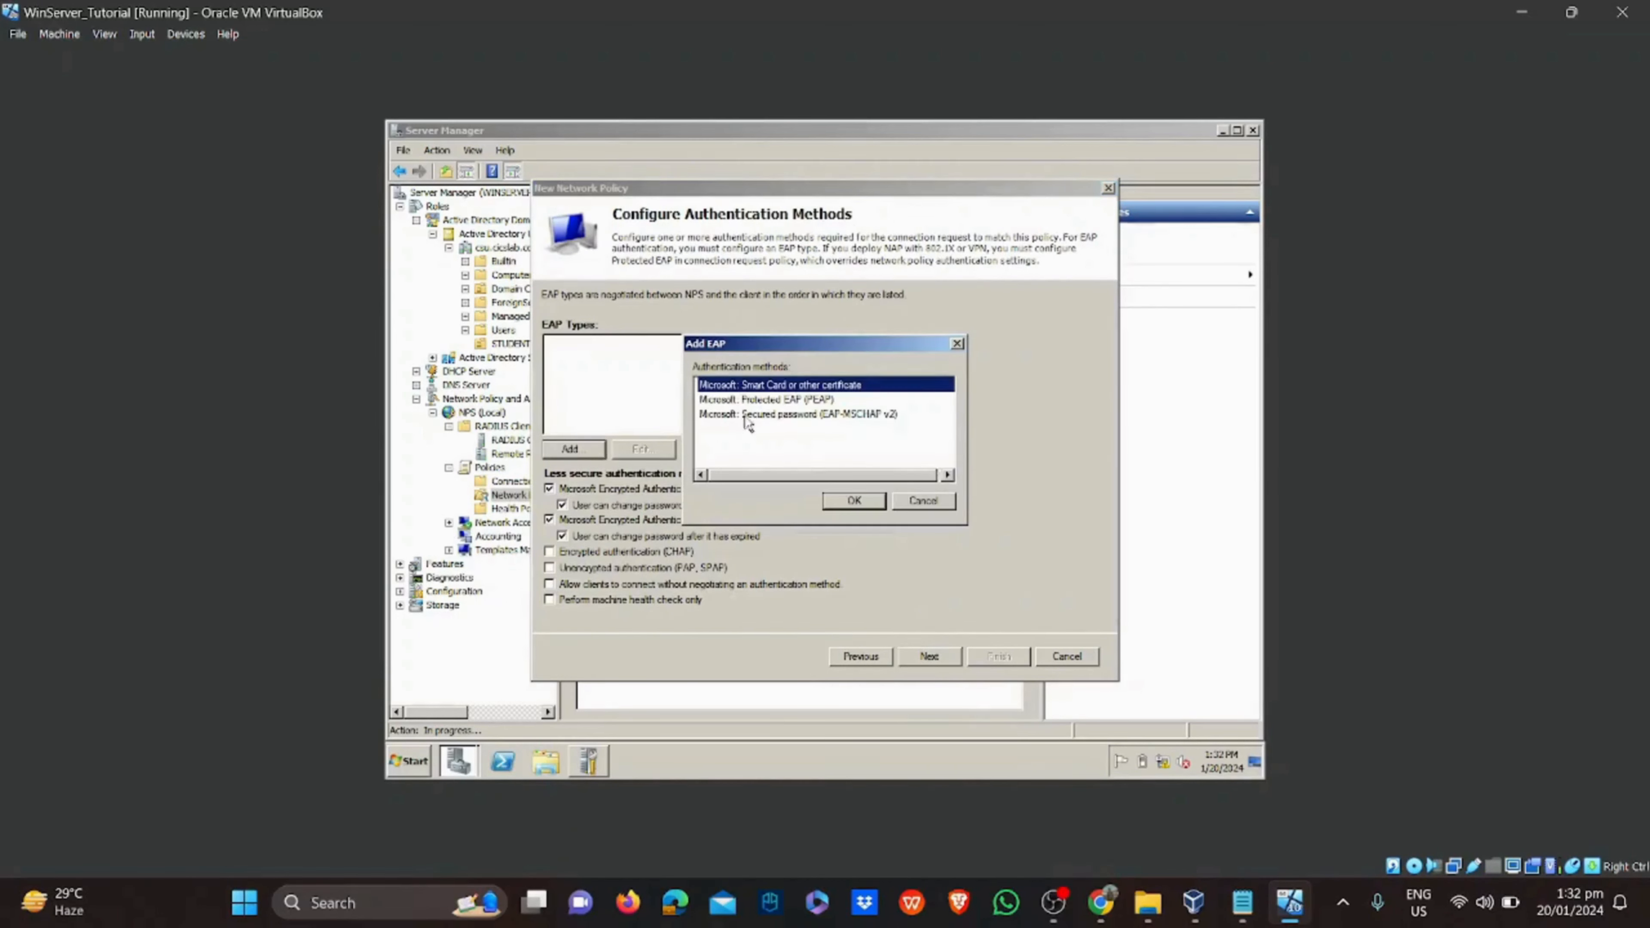
pyautogui.click(771, 399)
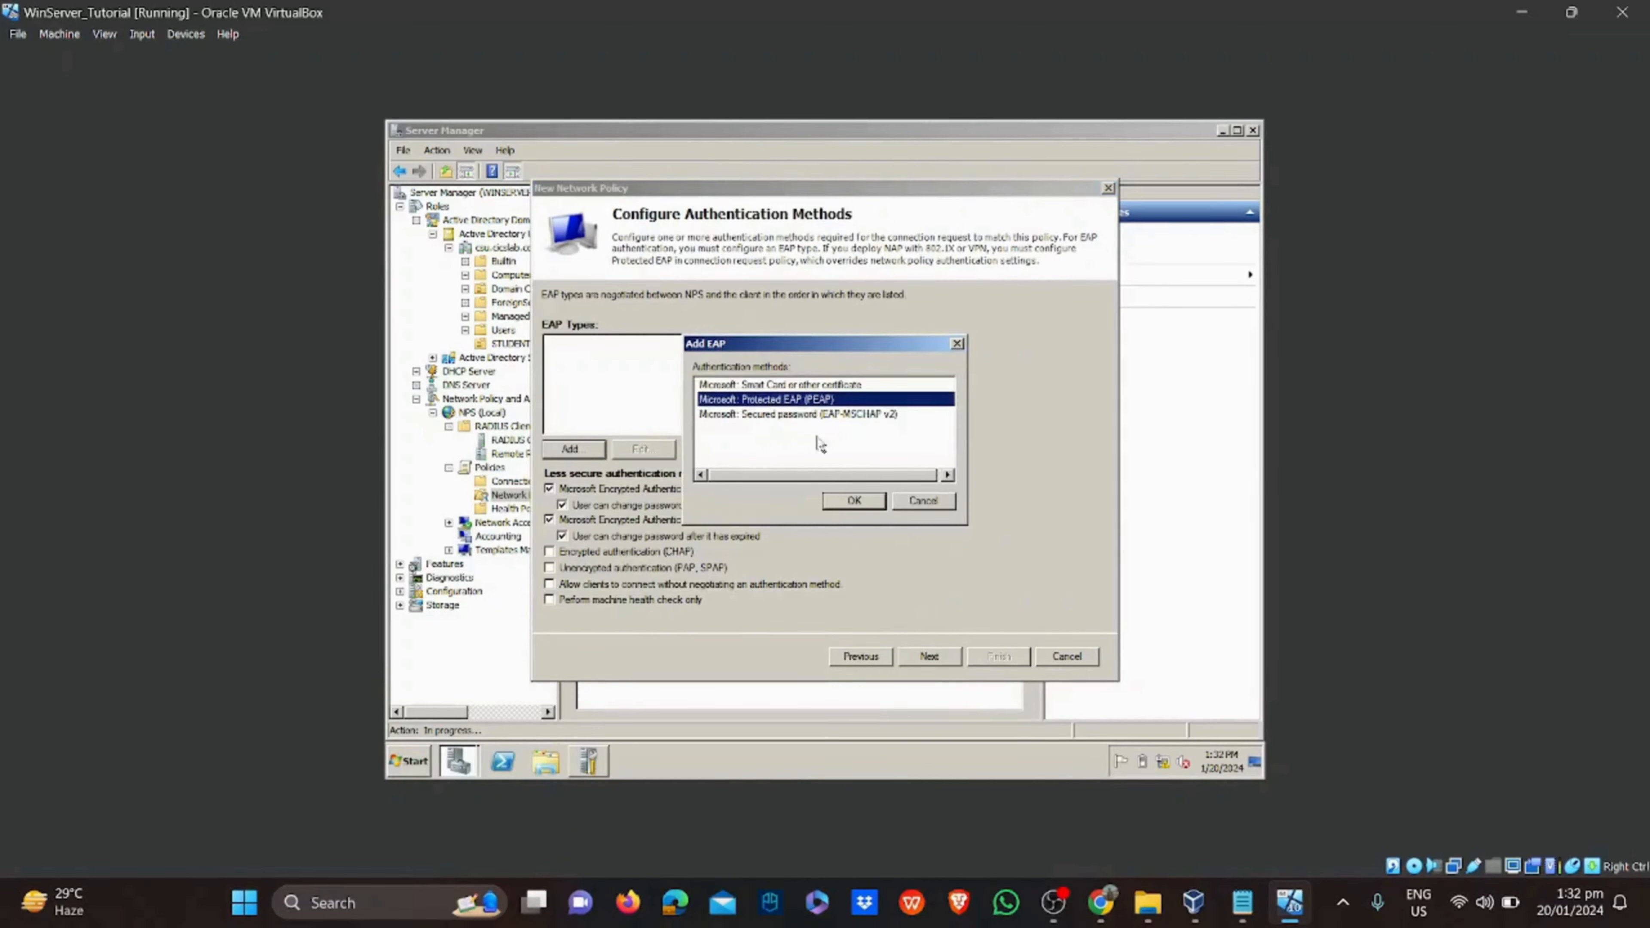
pyautogui.click(854, 502)
pyautogui.click(549, 556)
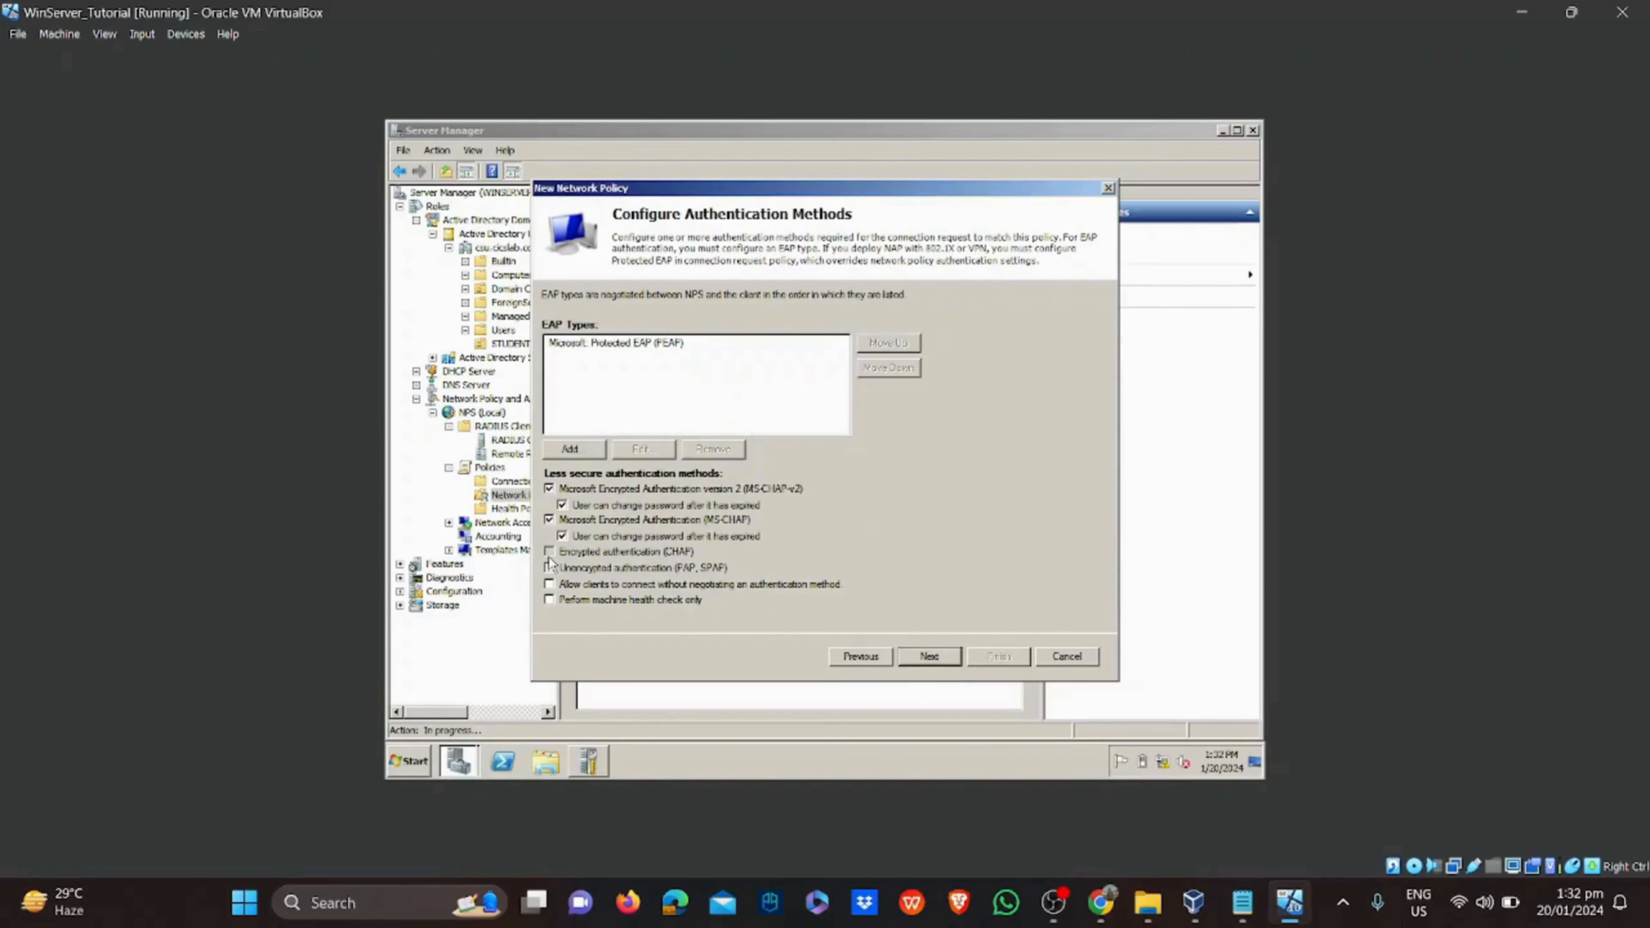
pyautogui.click(943, 665)
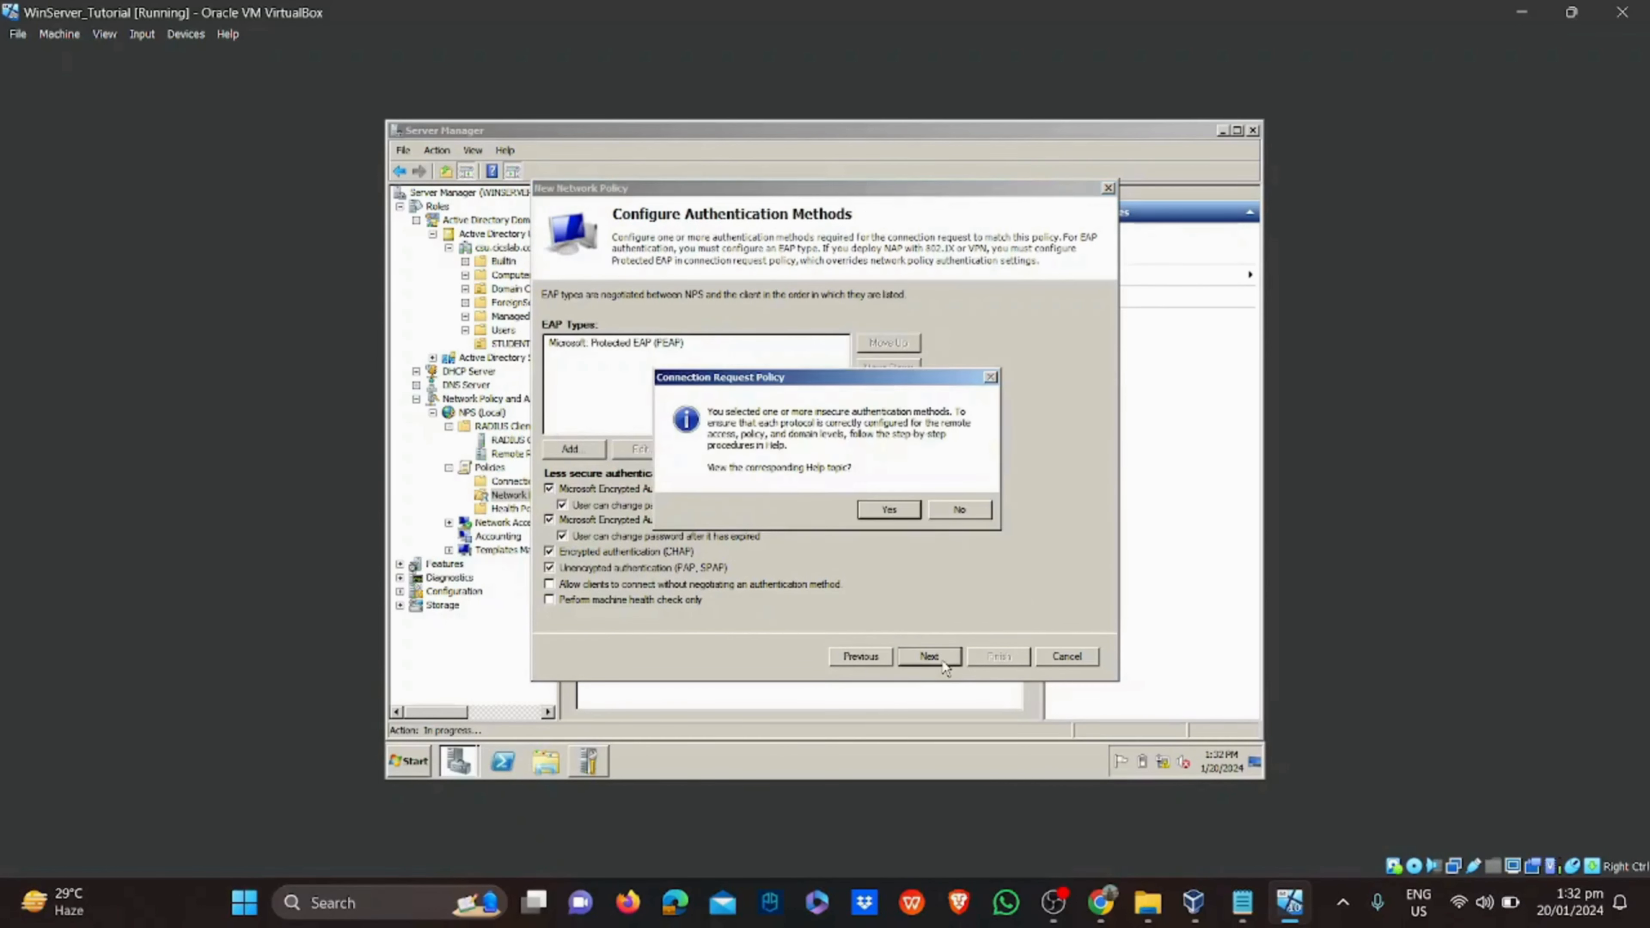
pyautogui.click(934, 514)
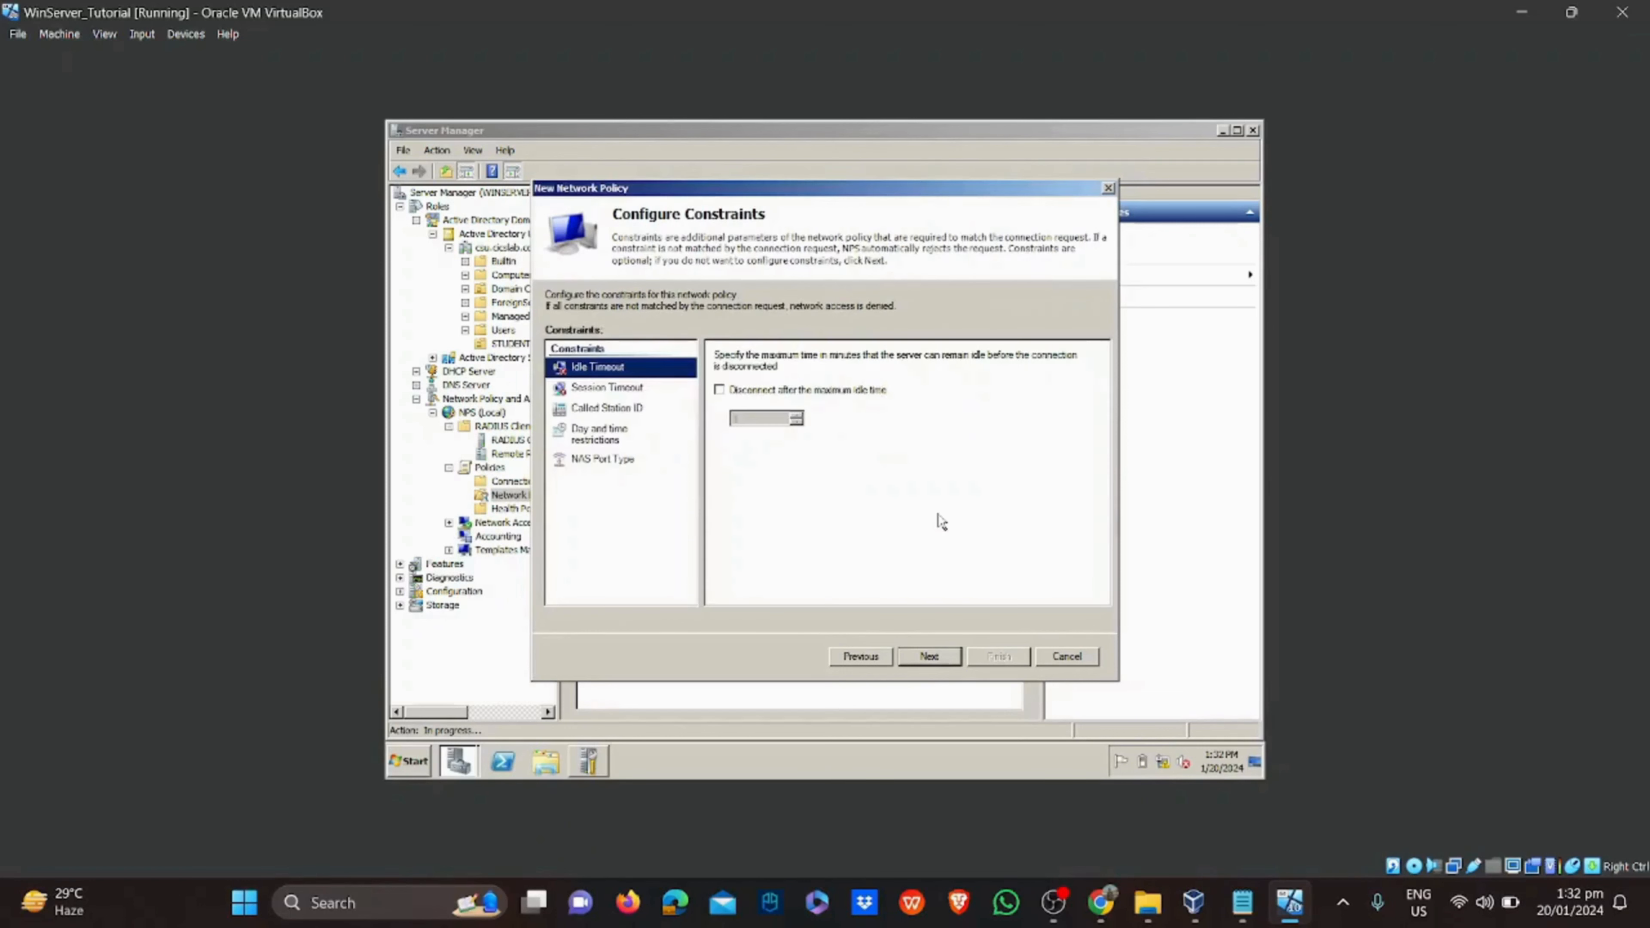
pyautogui.click(928, 658)
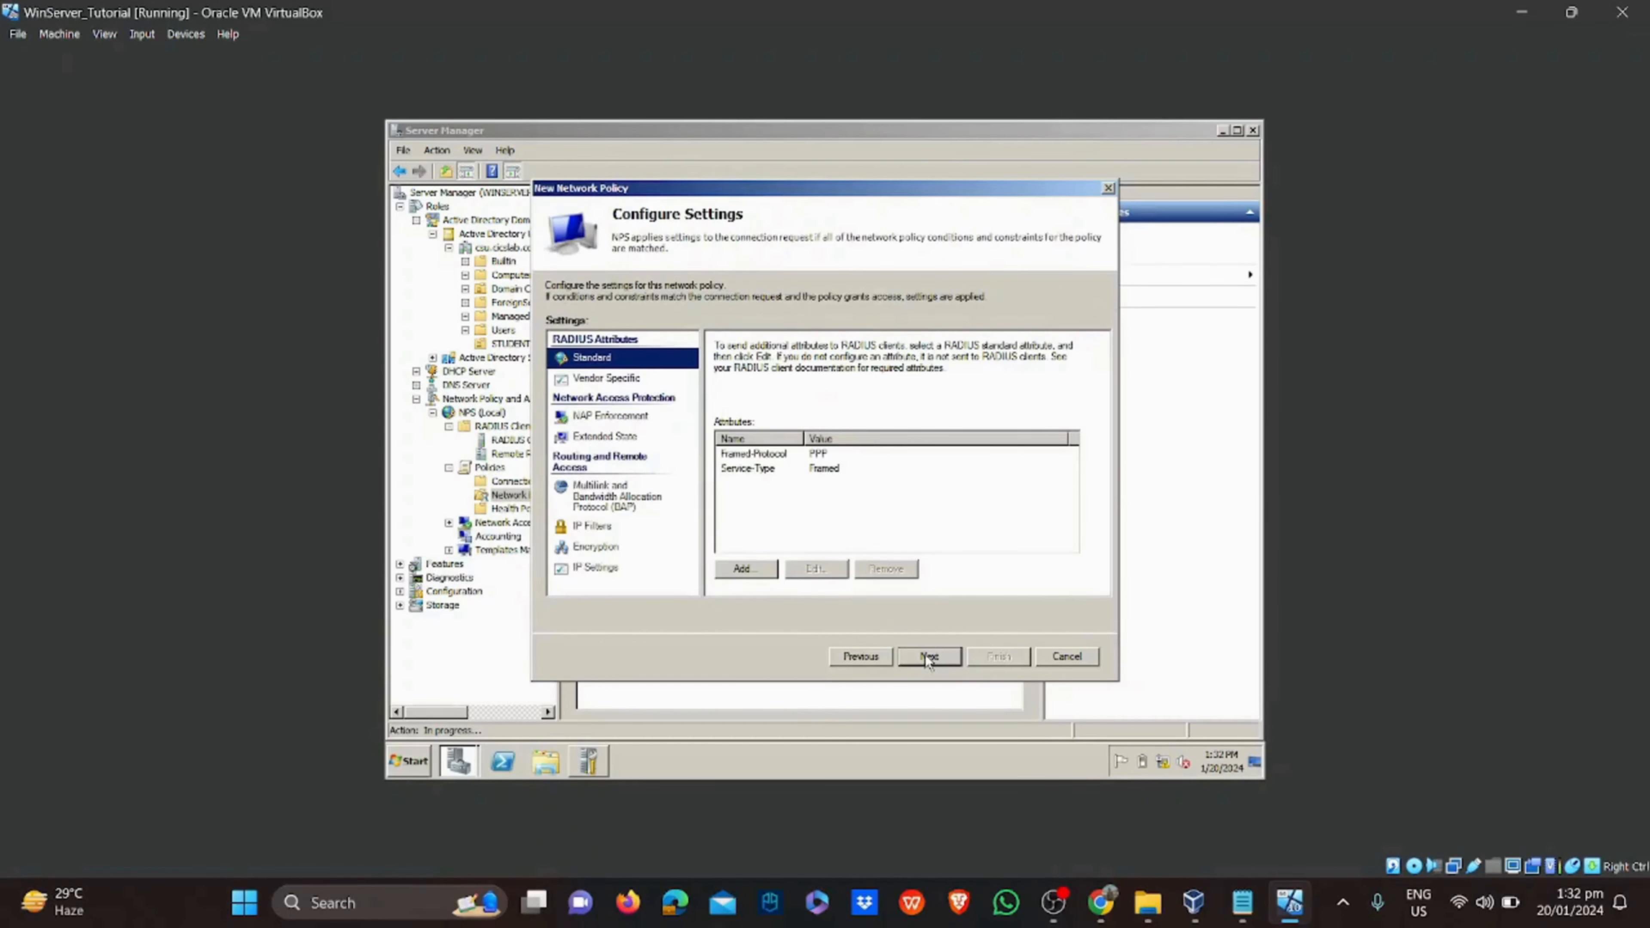
pyautogui.click(929, 657)
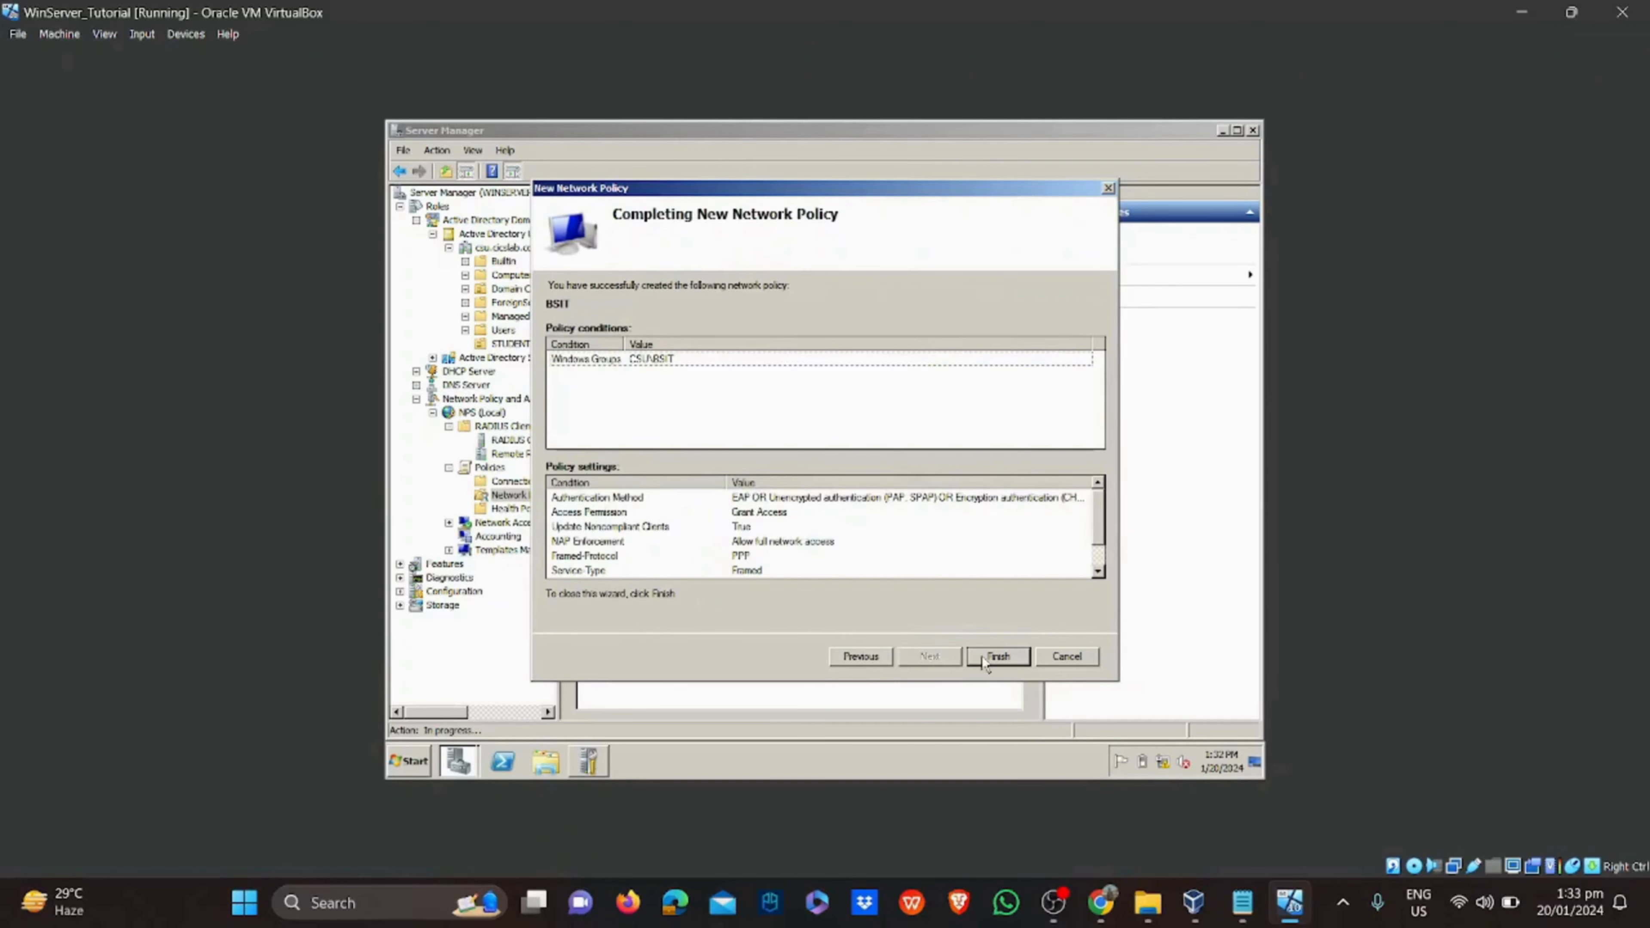
pyautogui.click(997, 656)
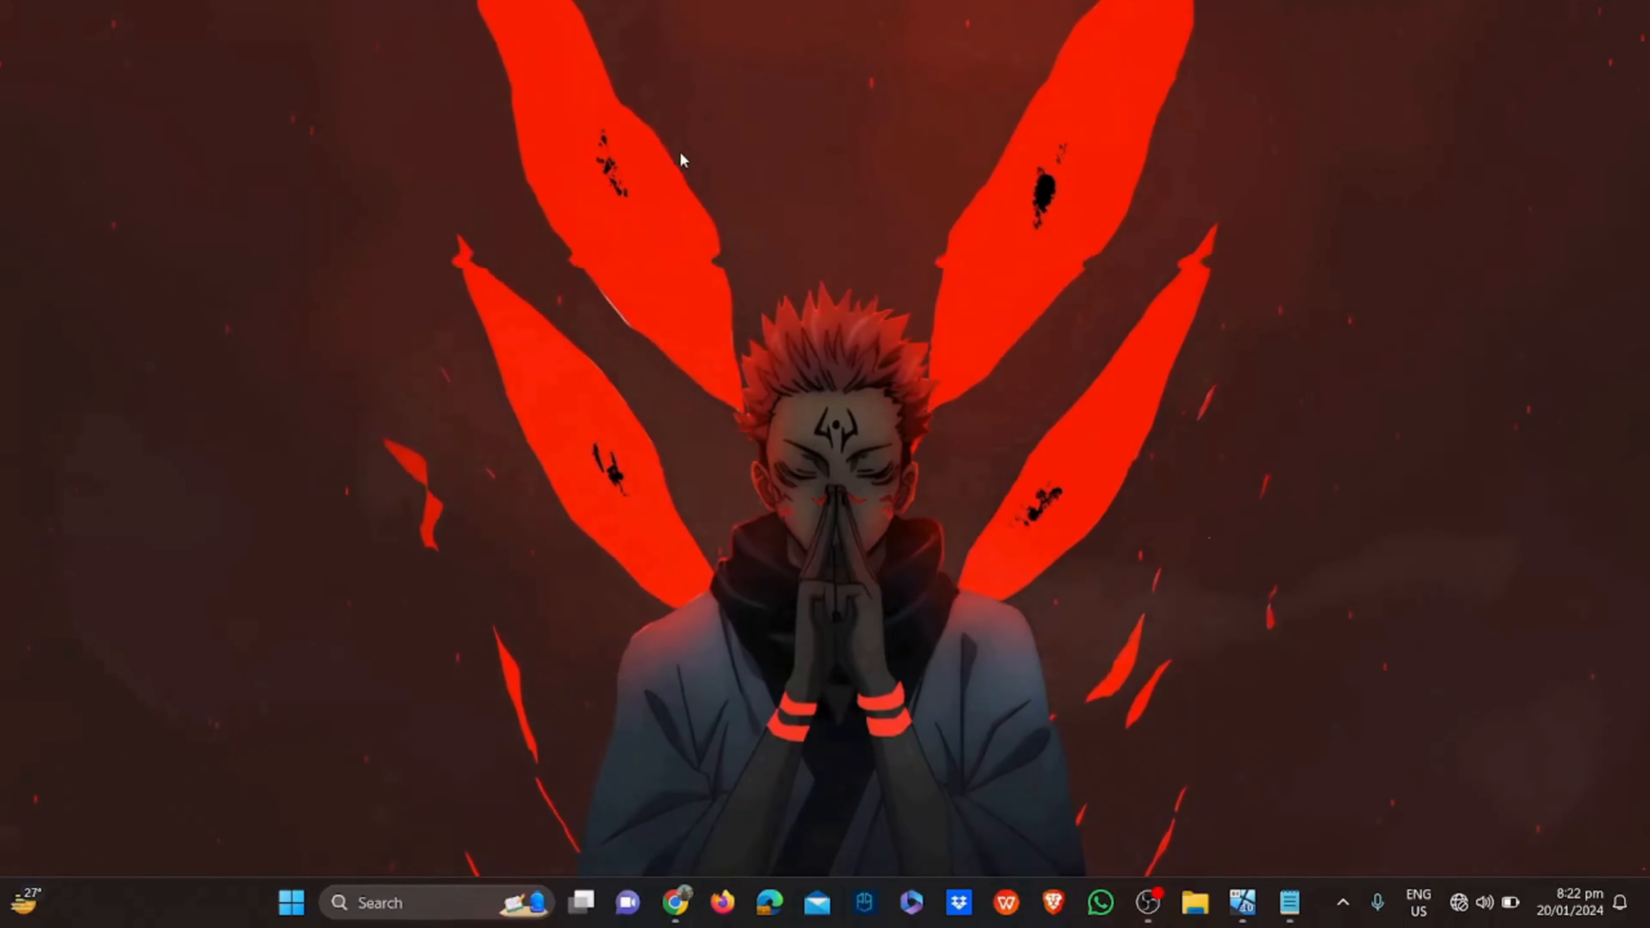
# Highlight the MikroTik HapLite Configuration heading and its connect-through-WinBox step in the notes
pyautogui.click(1289, 902)
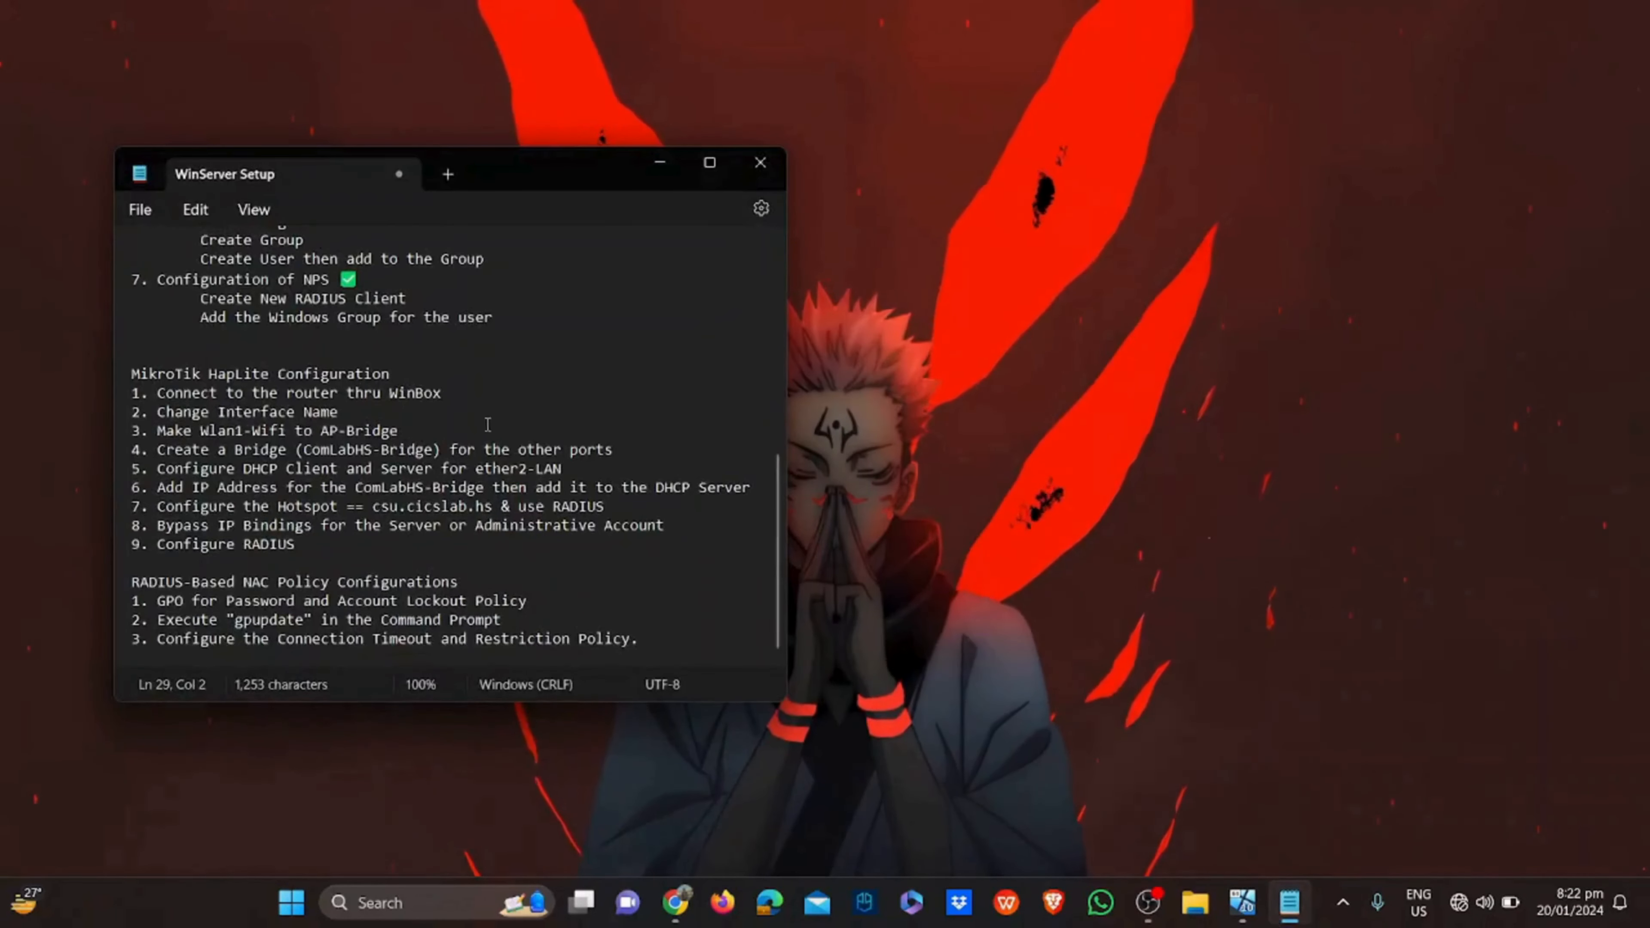
pyautogui.moveTo(390, 374); pyautogui.dragTo(109, 359)
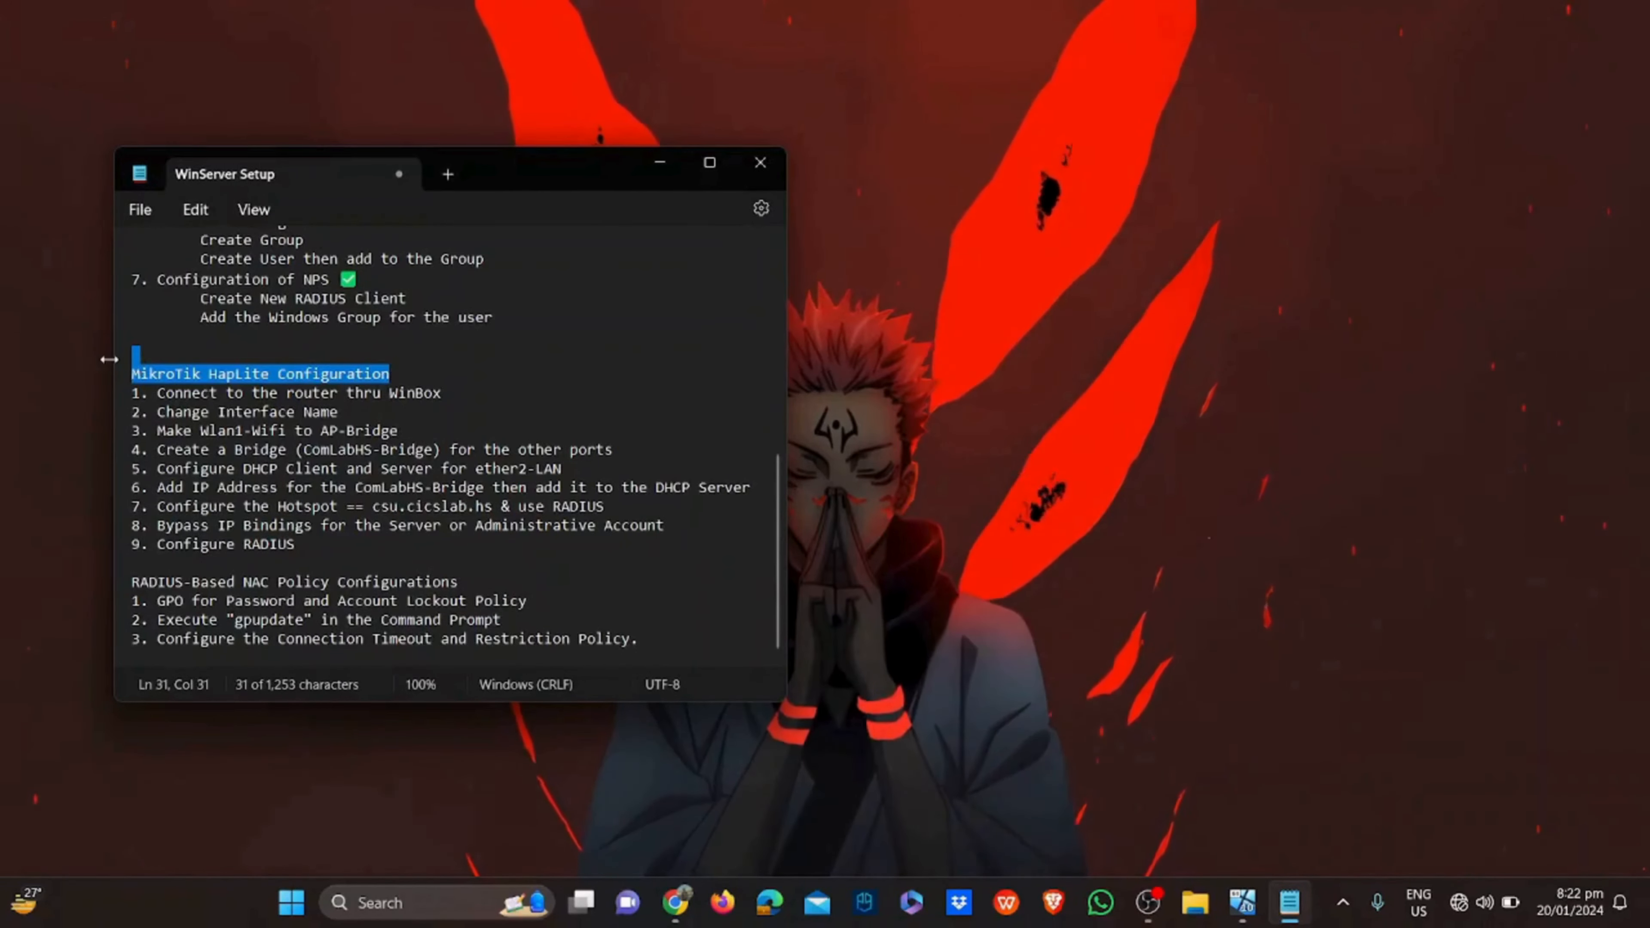
pyautogui.click(138, 392)
pyautogui.moveTo(140, 394); pyautogui.dragTo(454, 398)
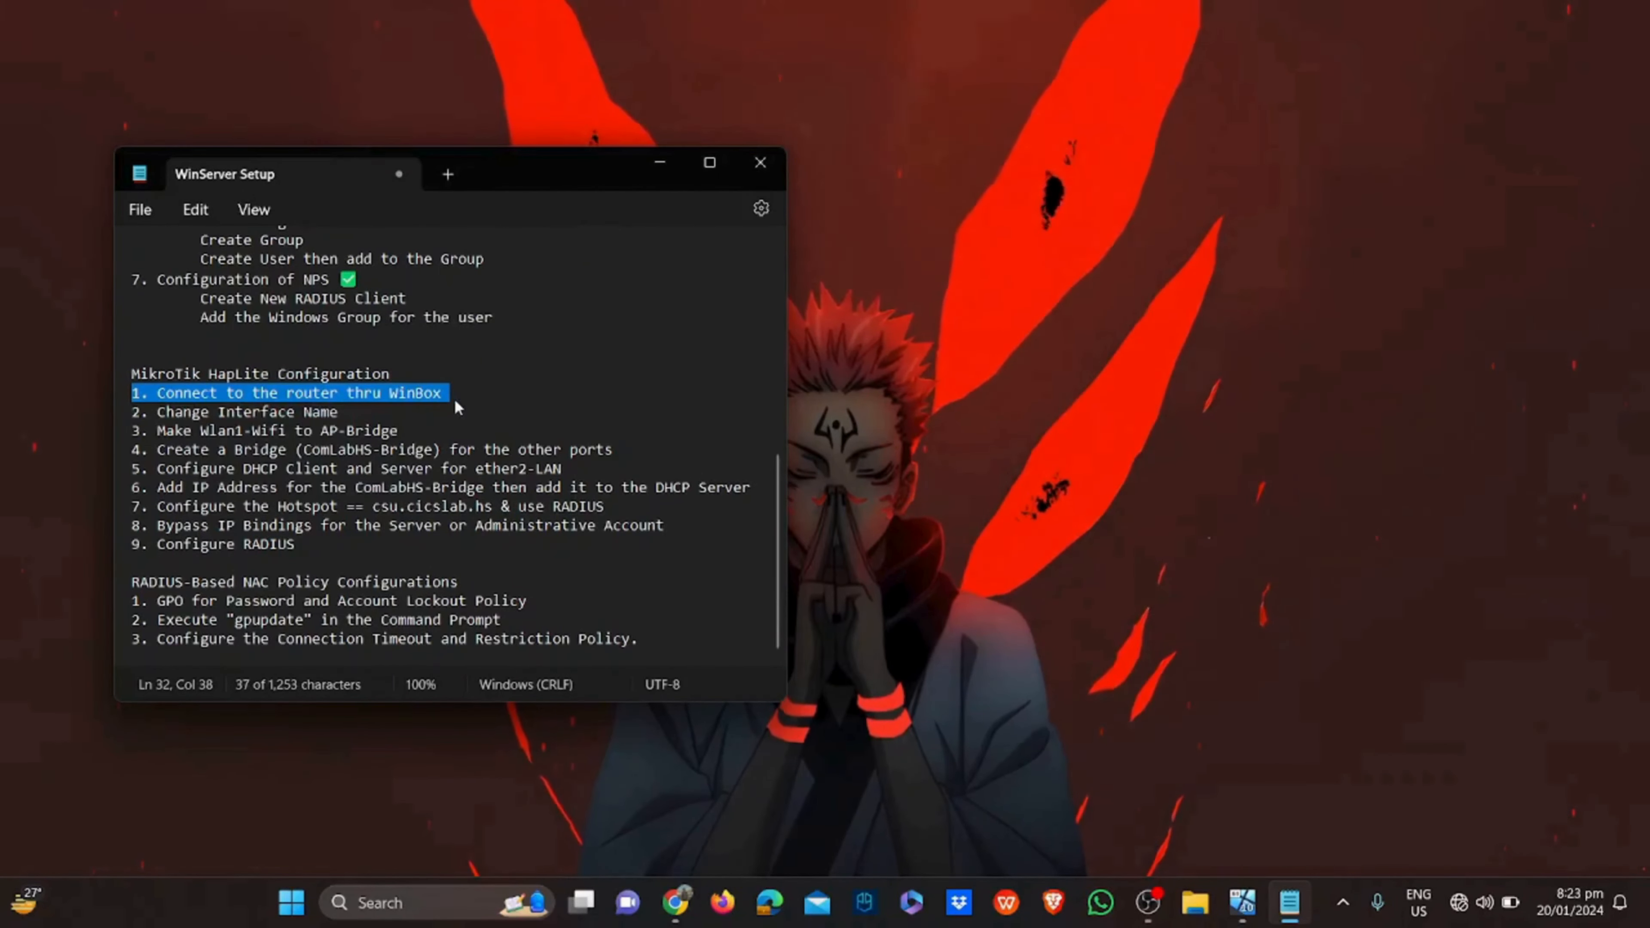
# Search Windows for winbox and launch winbox64.exe
pyautogui.click(454, 896)
pyautogui.write('winbox')
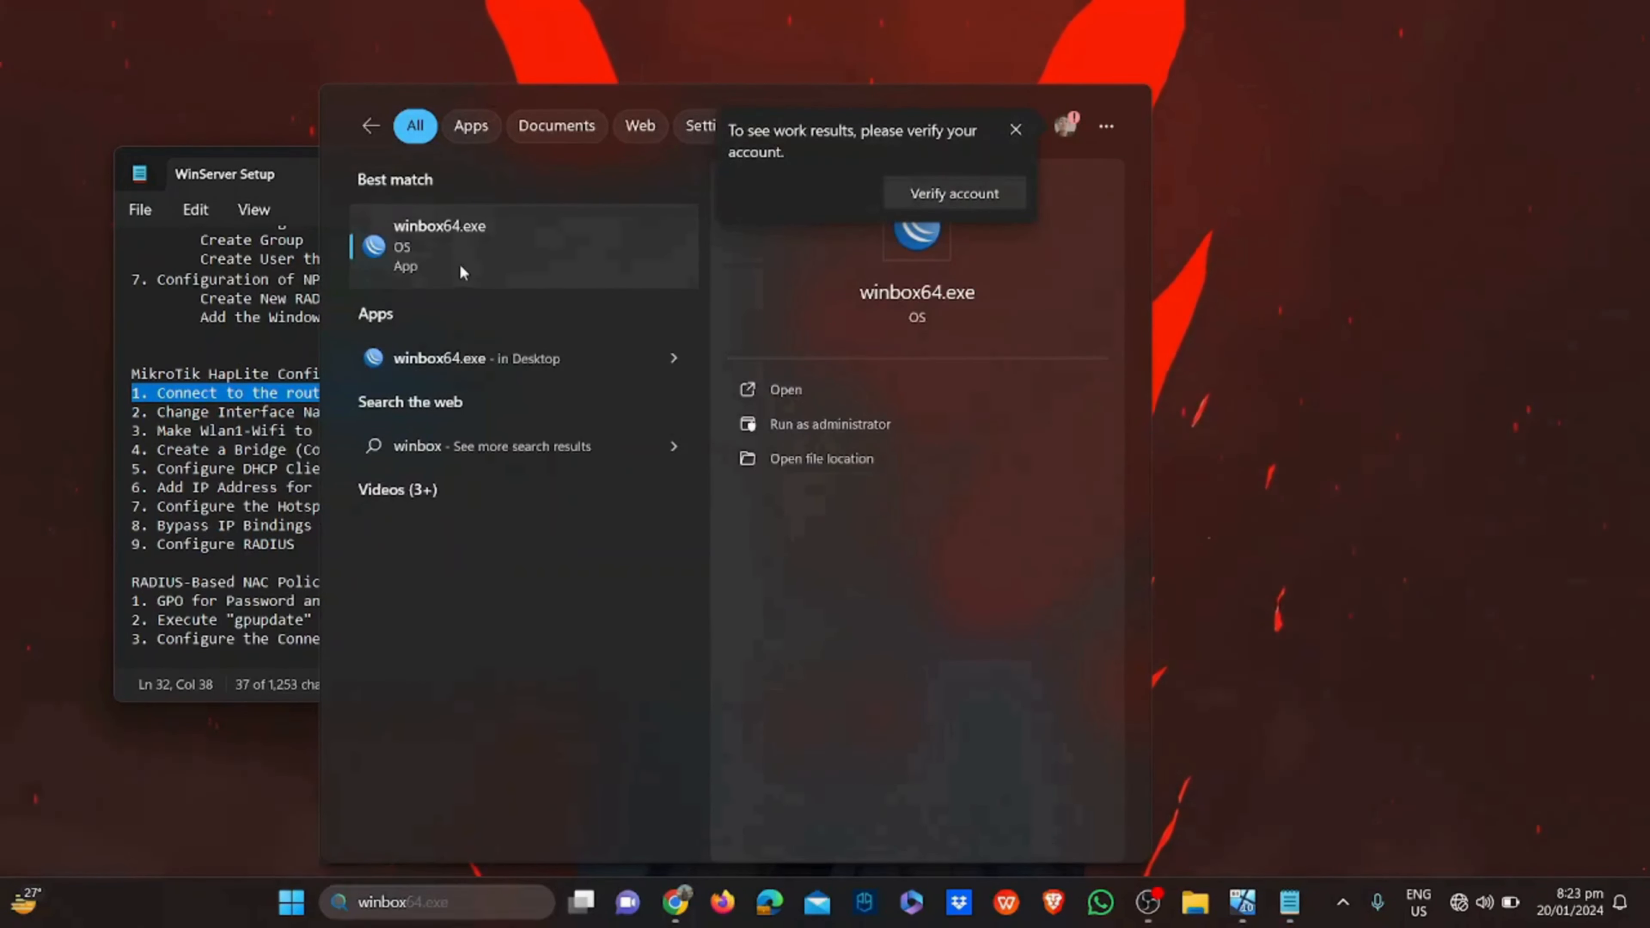
pyautogui.click(458, 264)
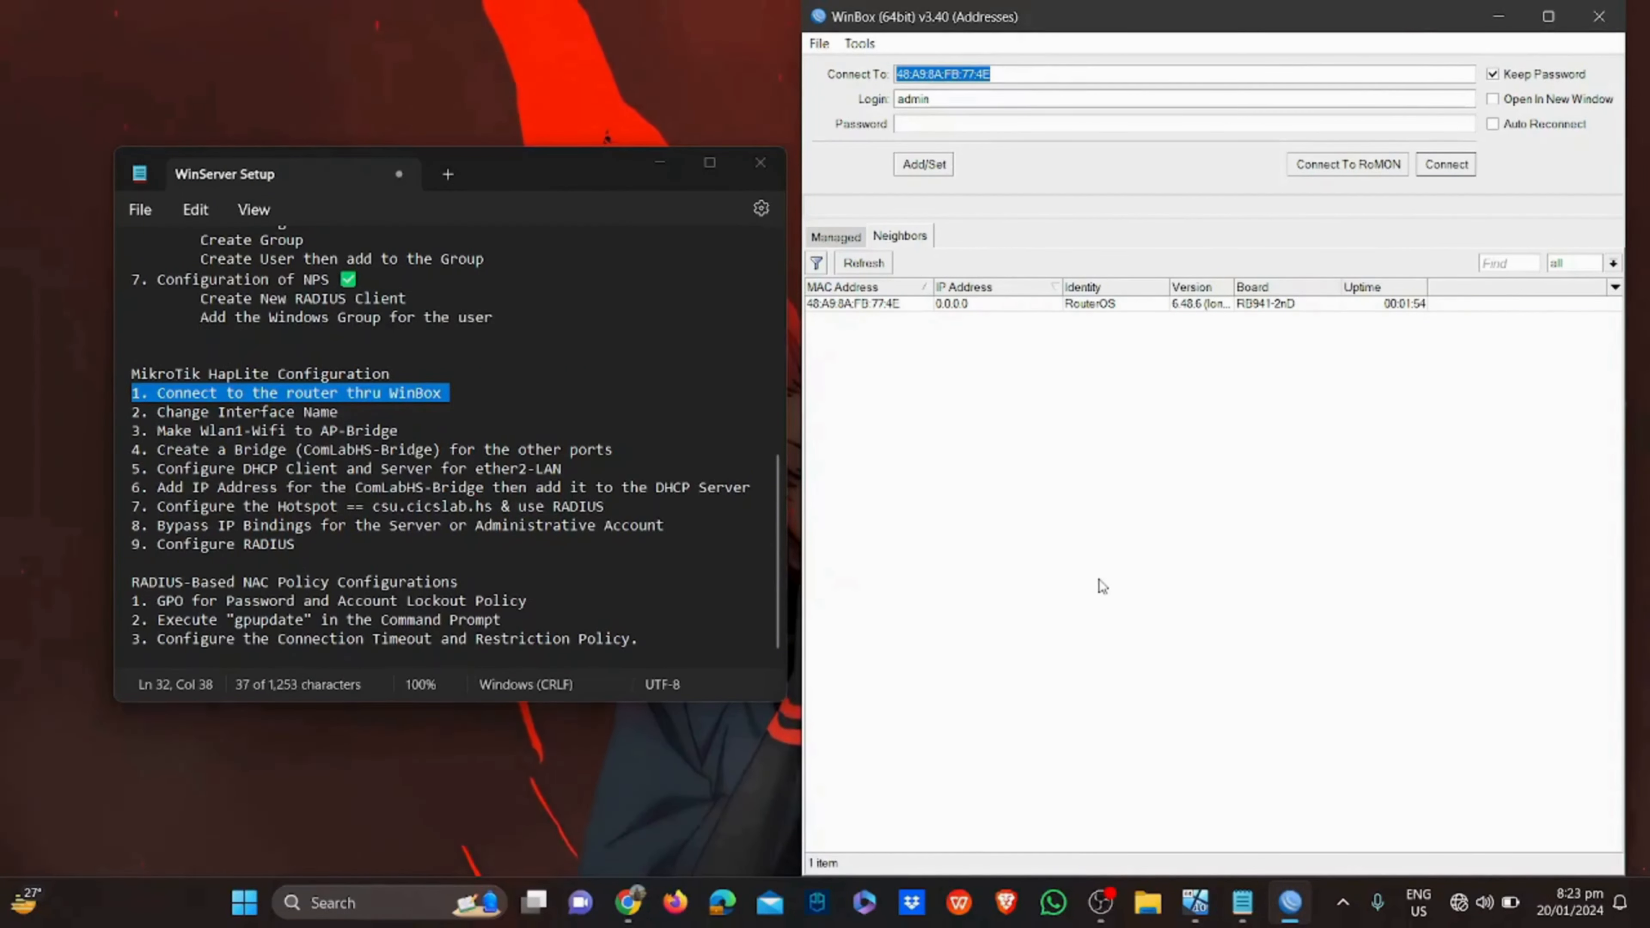
# Connect WinBox to the discovered hAP lite router and paste a check mark after step 1 in the notes
pyautogui.click(899, 305)
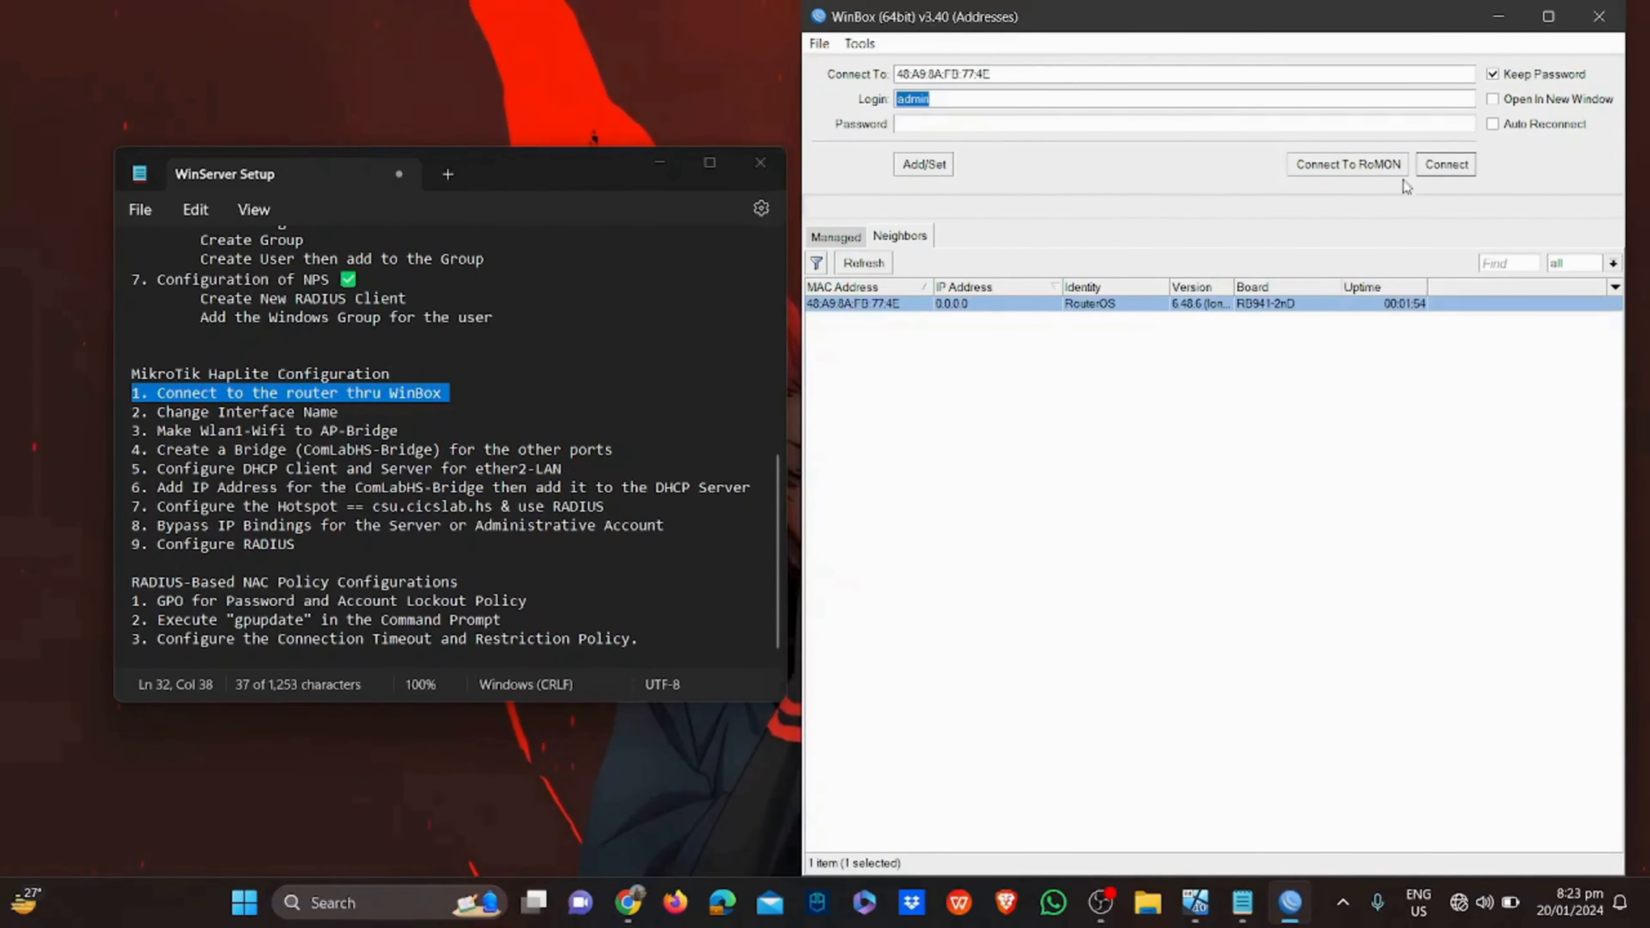
pyautogui.click(1445, 166)
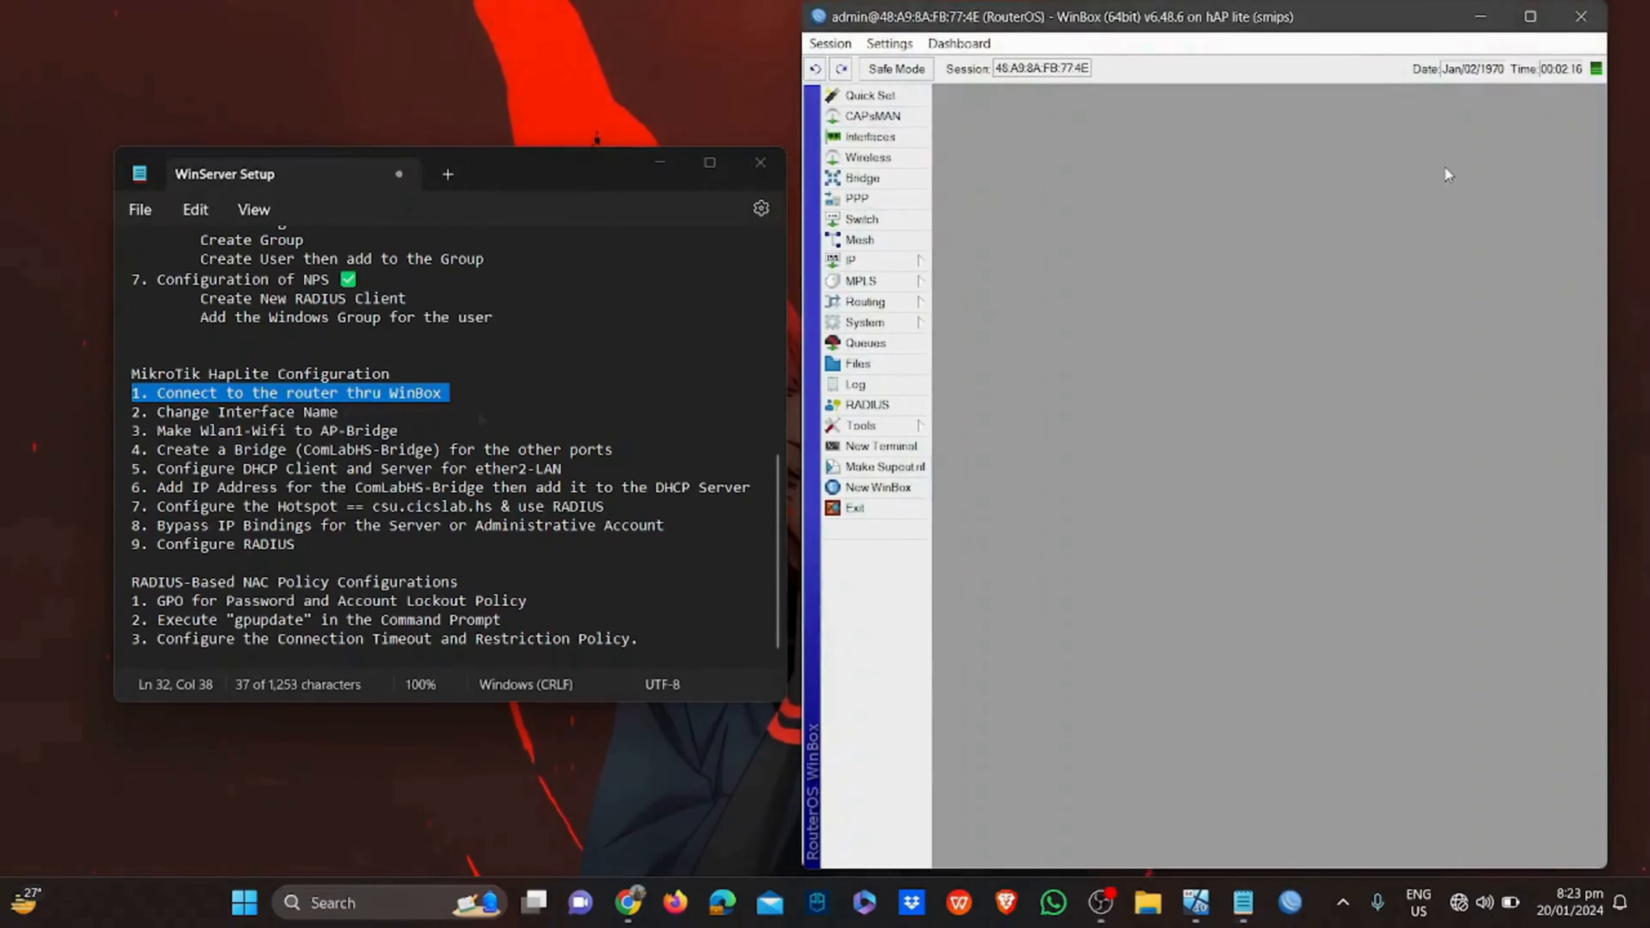
pyautogui.click(475, 394)
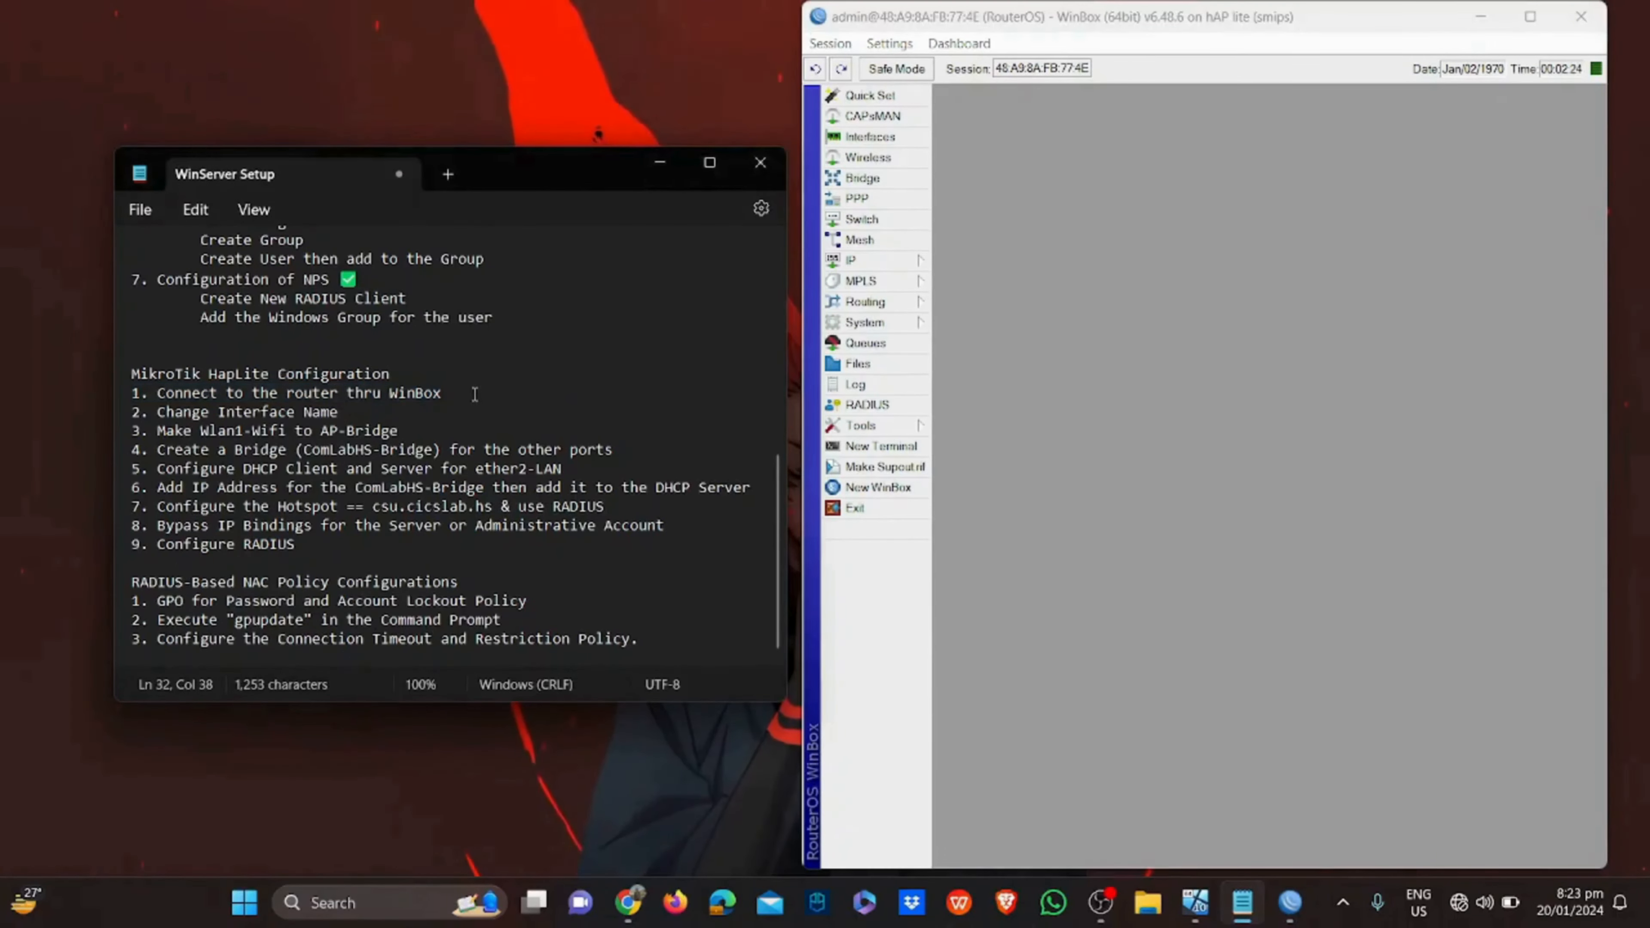
pyautogui.write('✅')
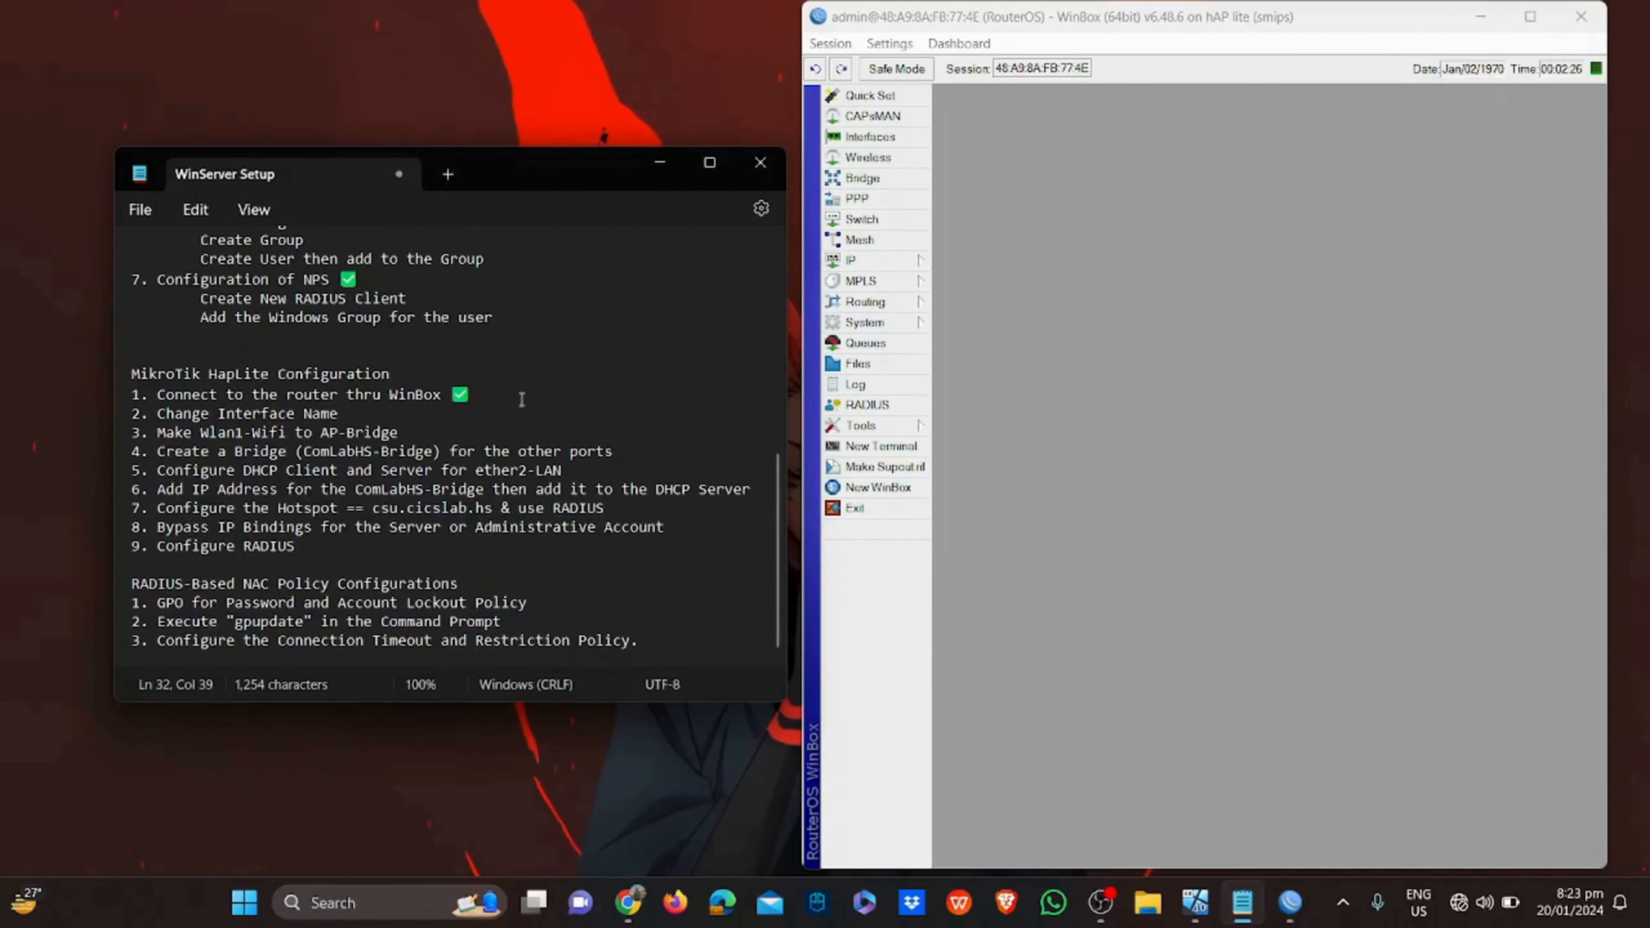
pyautogui.click(1056, 227)
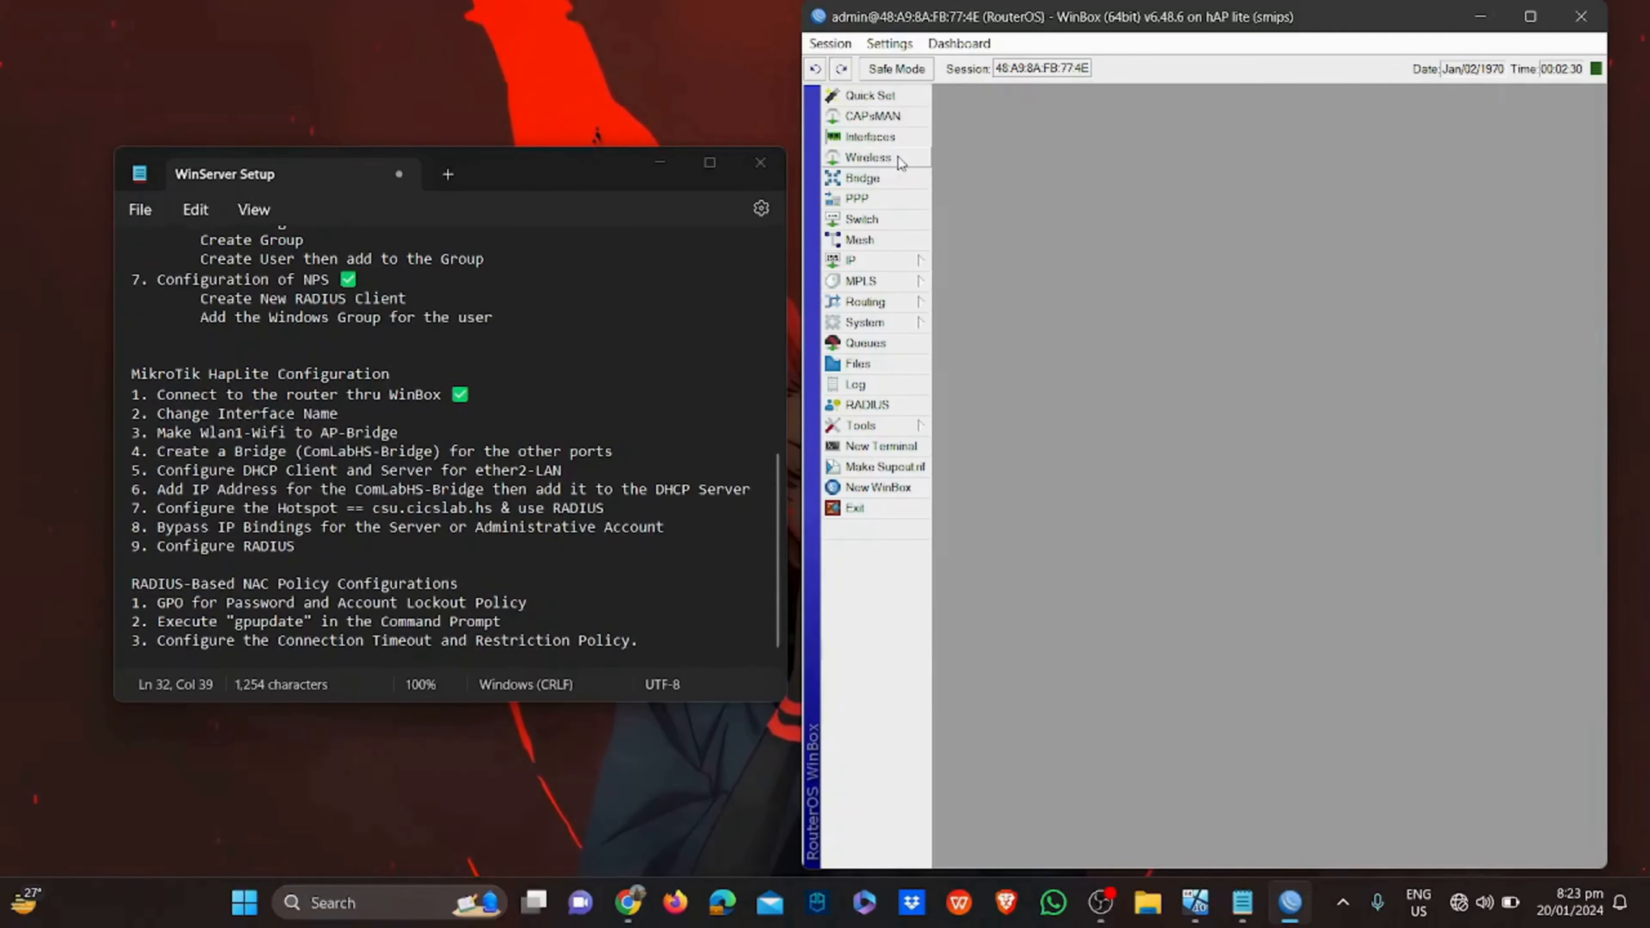
# In Interfaces, rename ether1 to ether1-ISP and ether2 to ether2-LAN, and enable wlan1
pyautogui.click(871, 136)
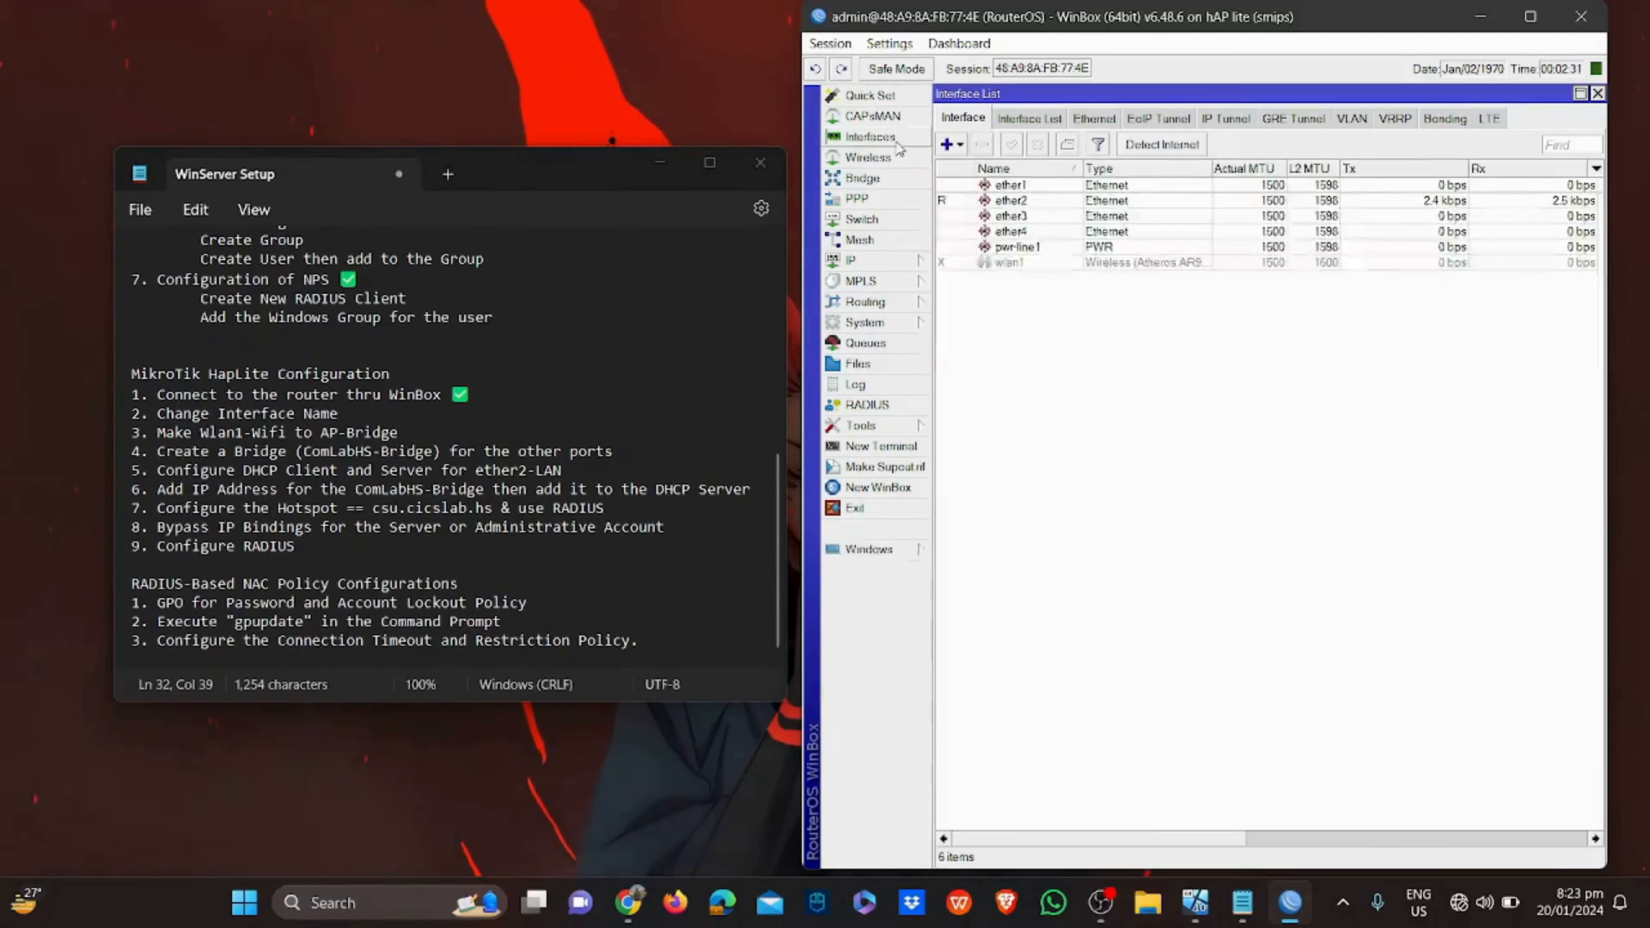
pyautogui.doubleClick(1039, 186)
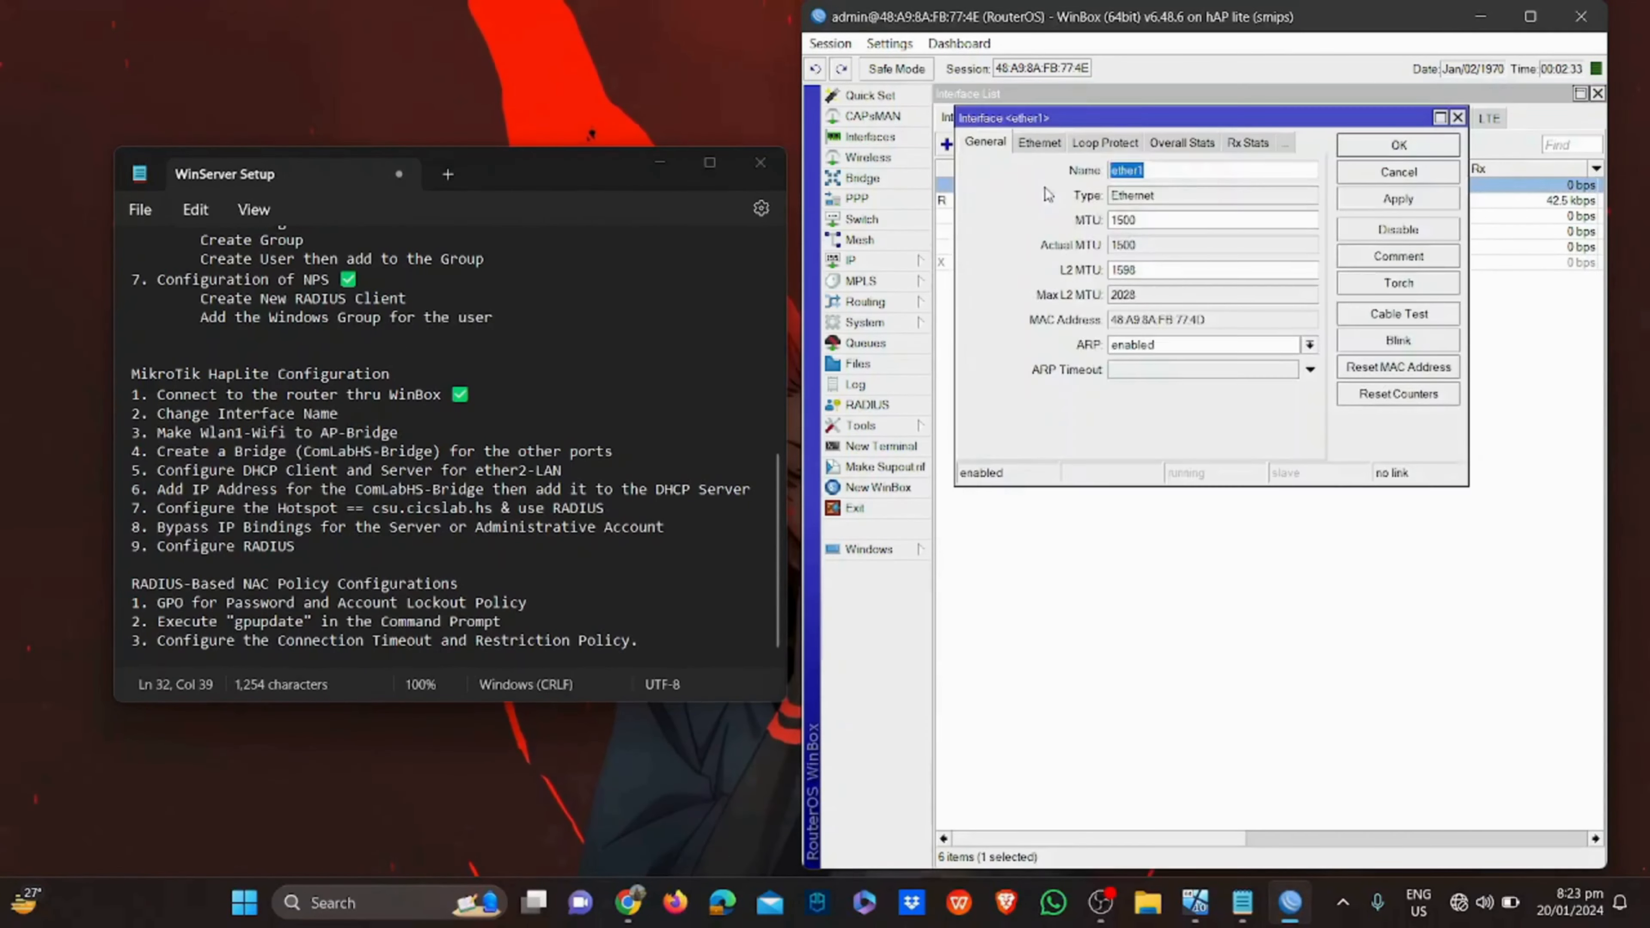
pyautogui.click(1163, 176)
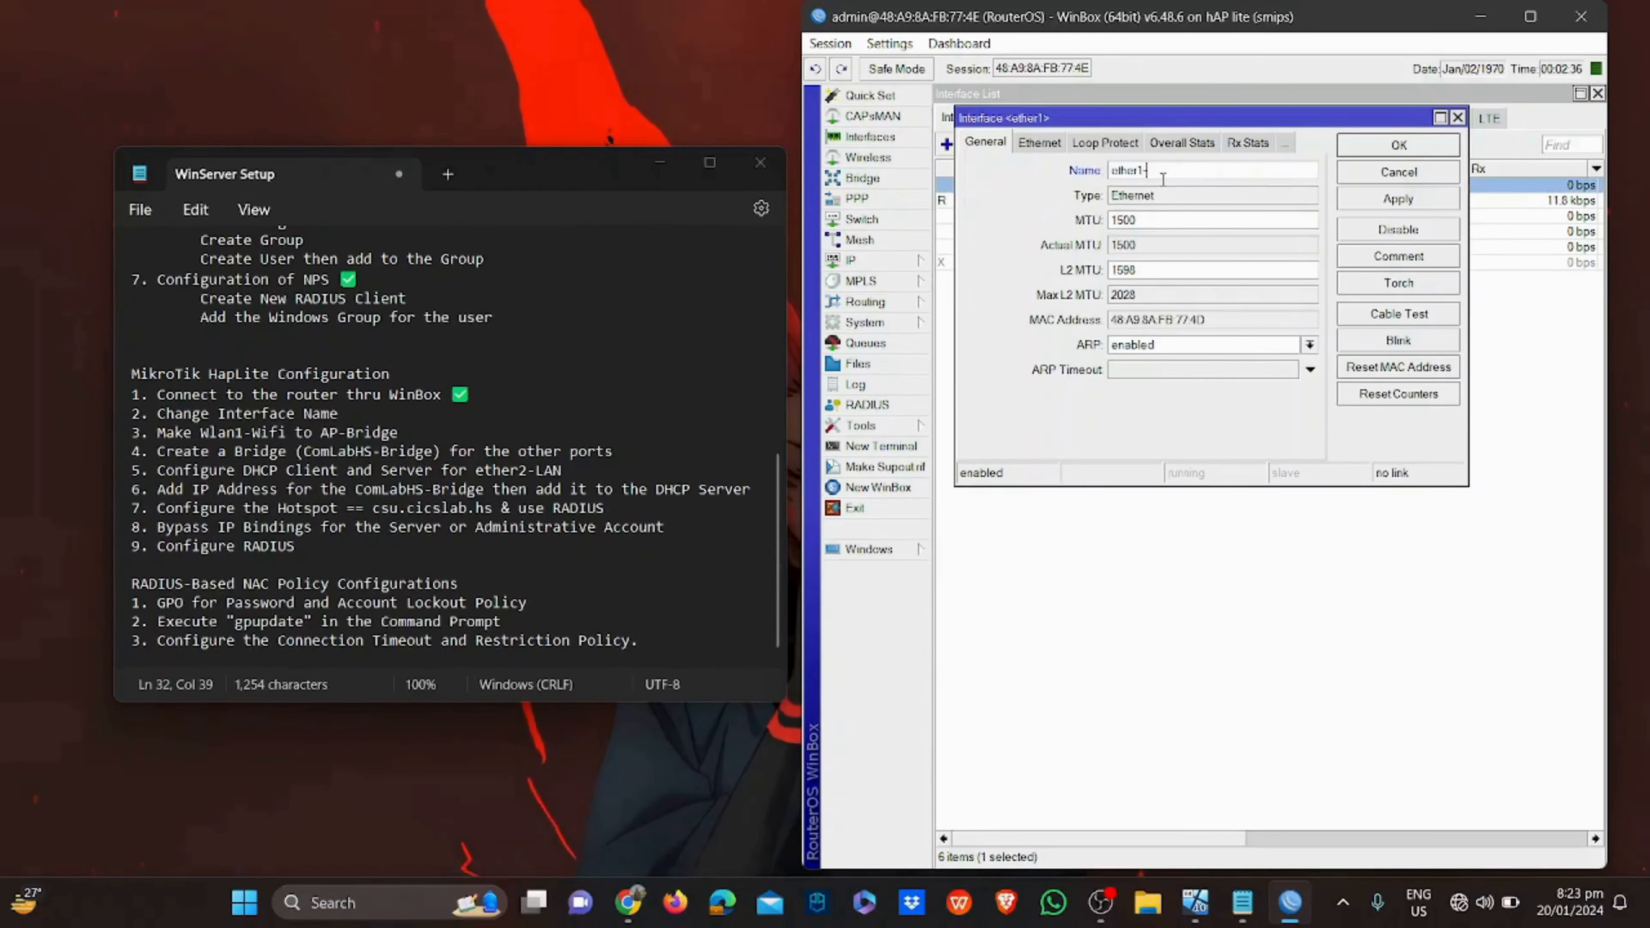
pyautogui.write('-')
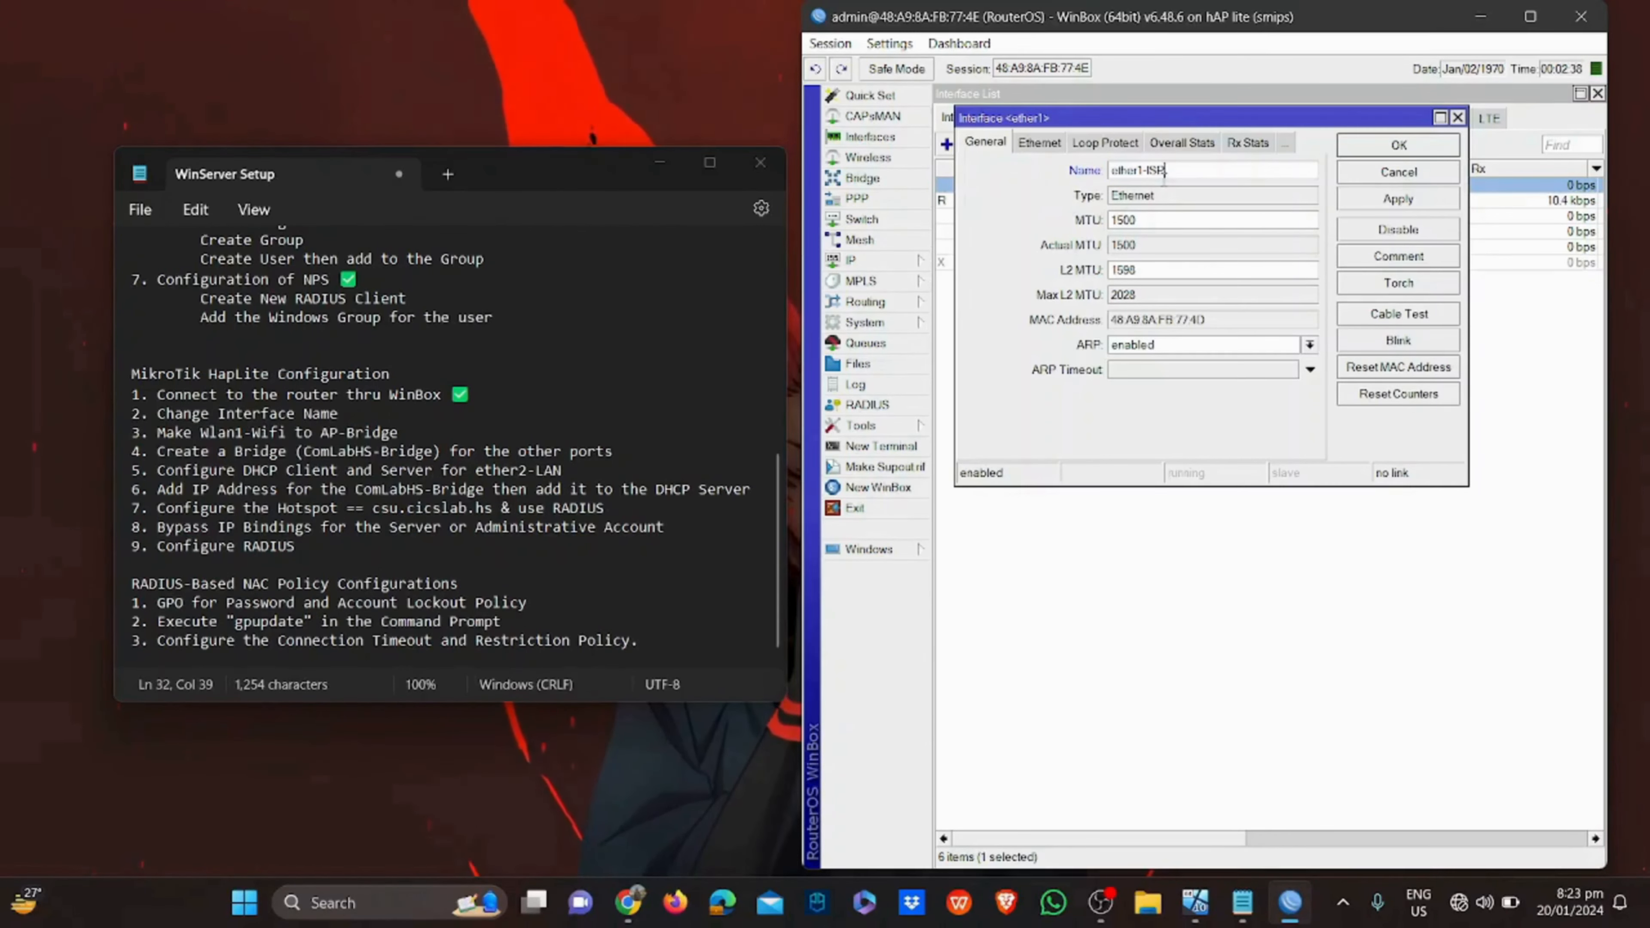
pyautogui.press('Return')
pyautogui.rightClick(1015, 262)
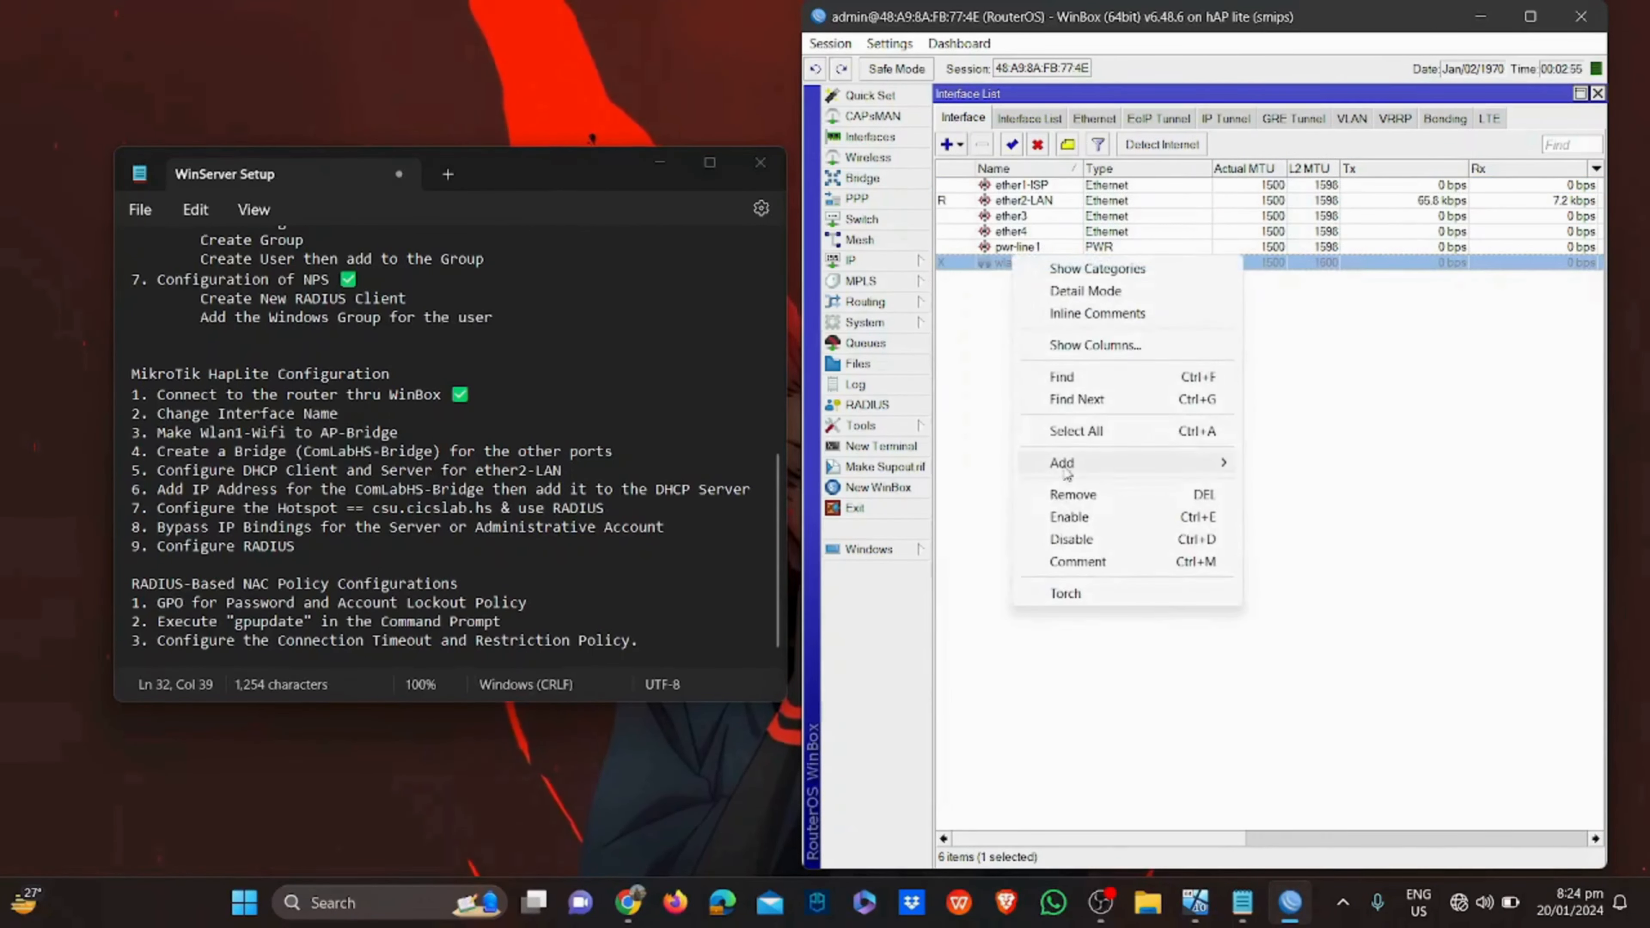
pyautogui.click(1068, 517)
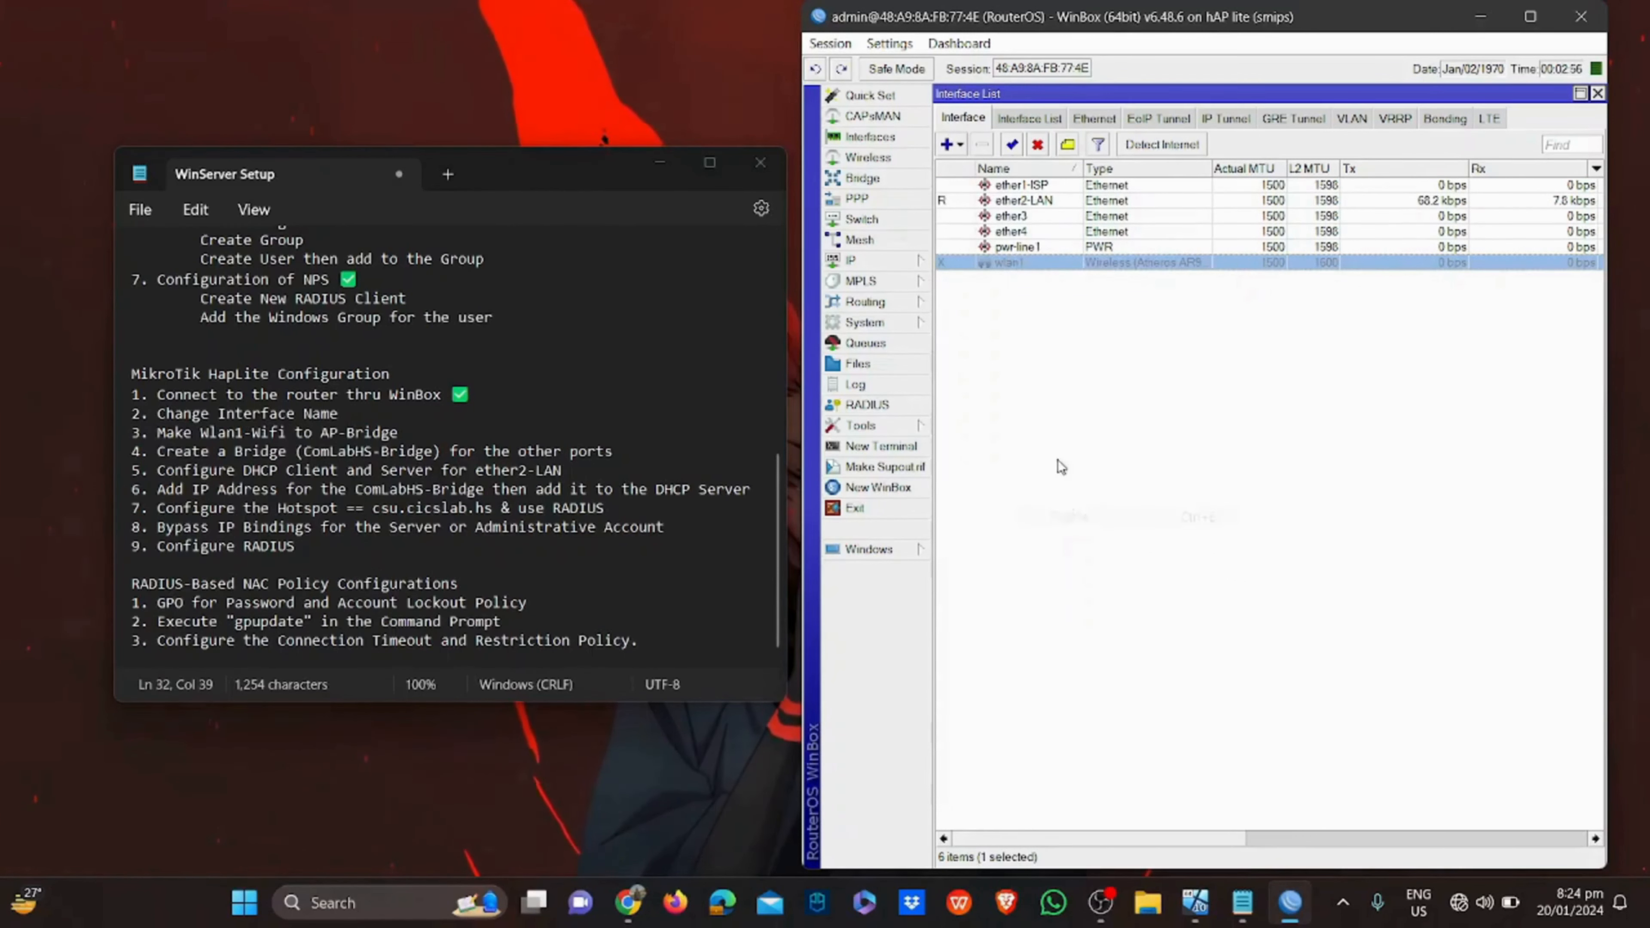
pyautogui.click(1046, 361)
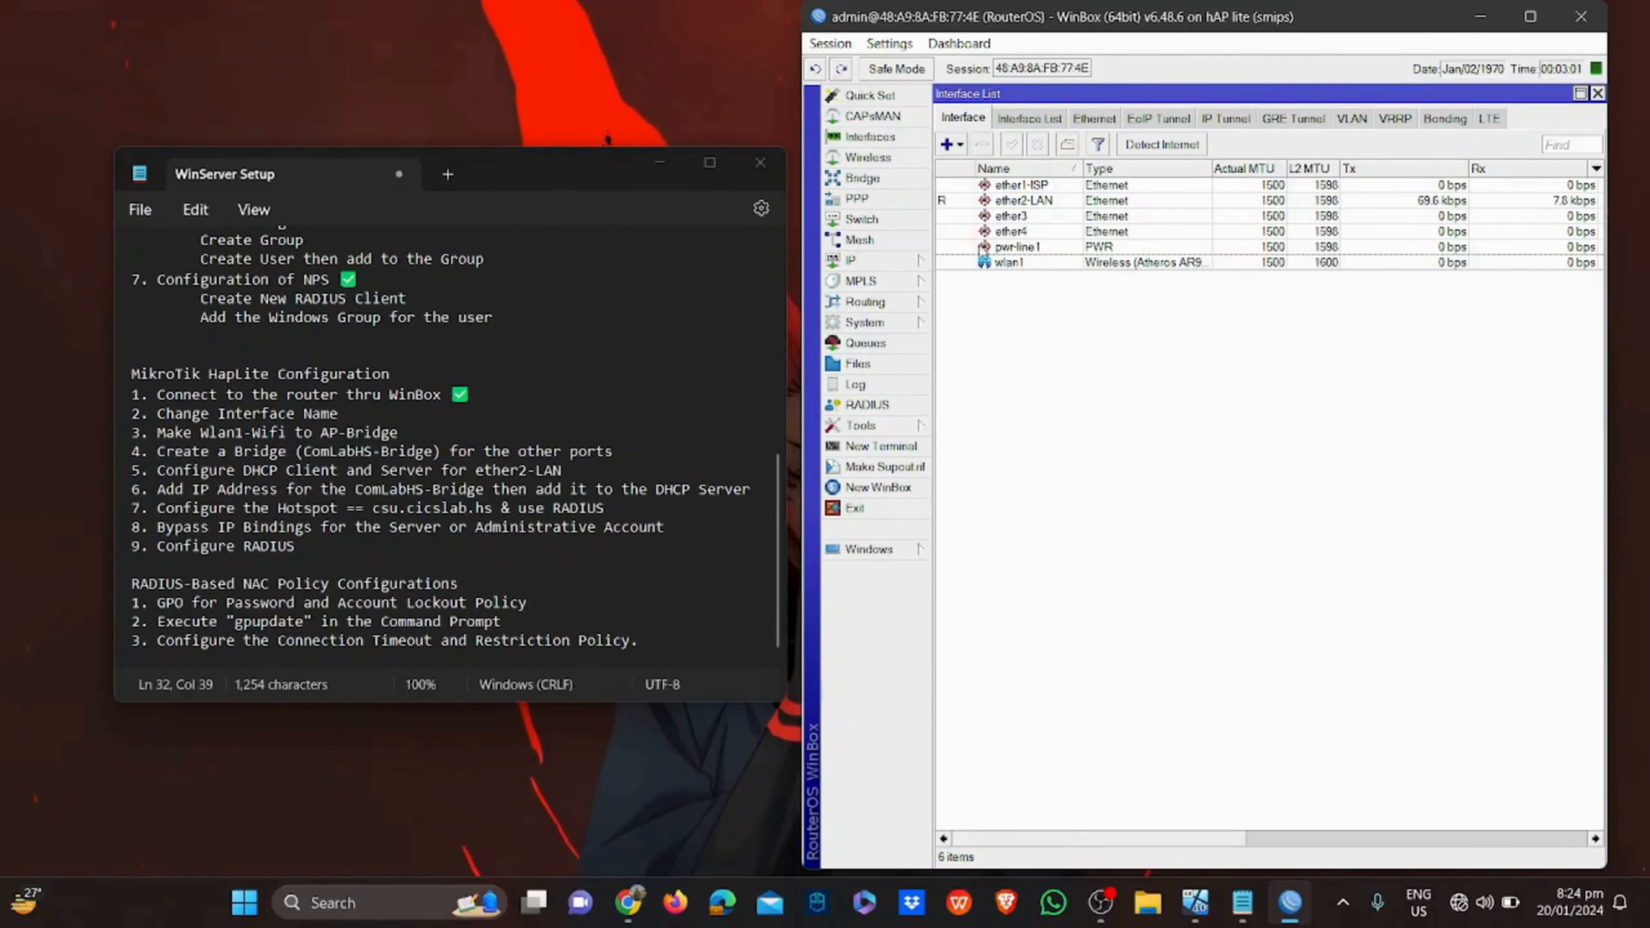
# Set wlan1 to ap bridge mode and rename it wlan1-AP
pyautogui.click(893, 160)
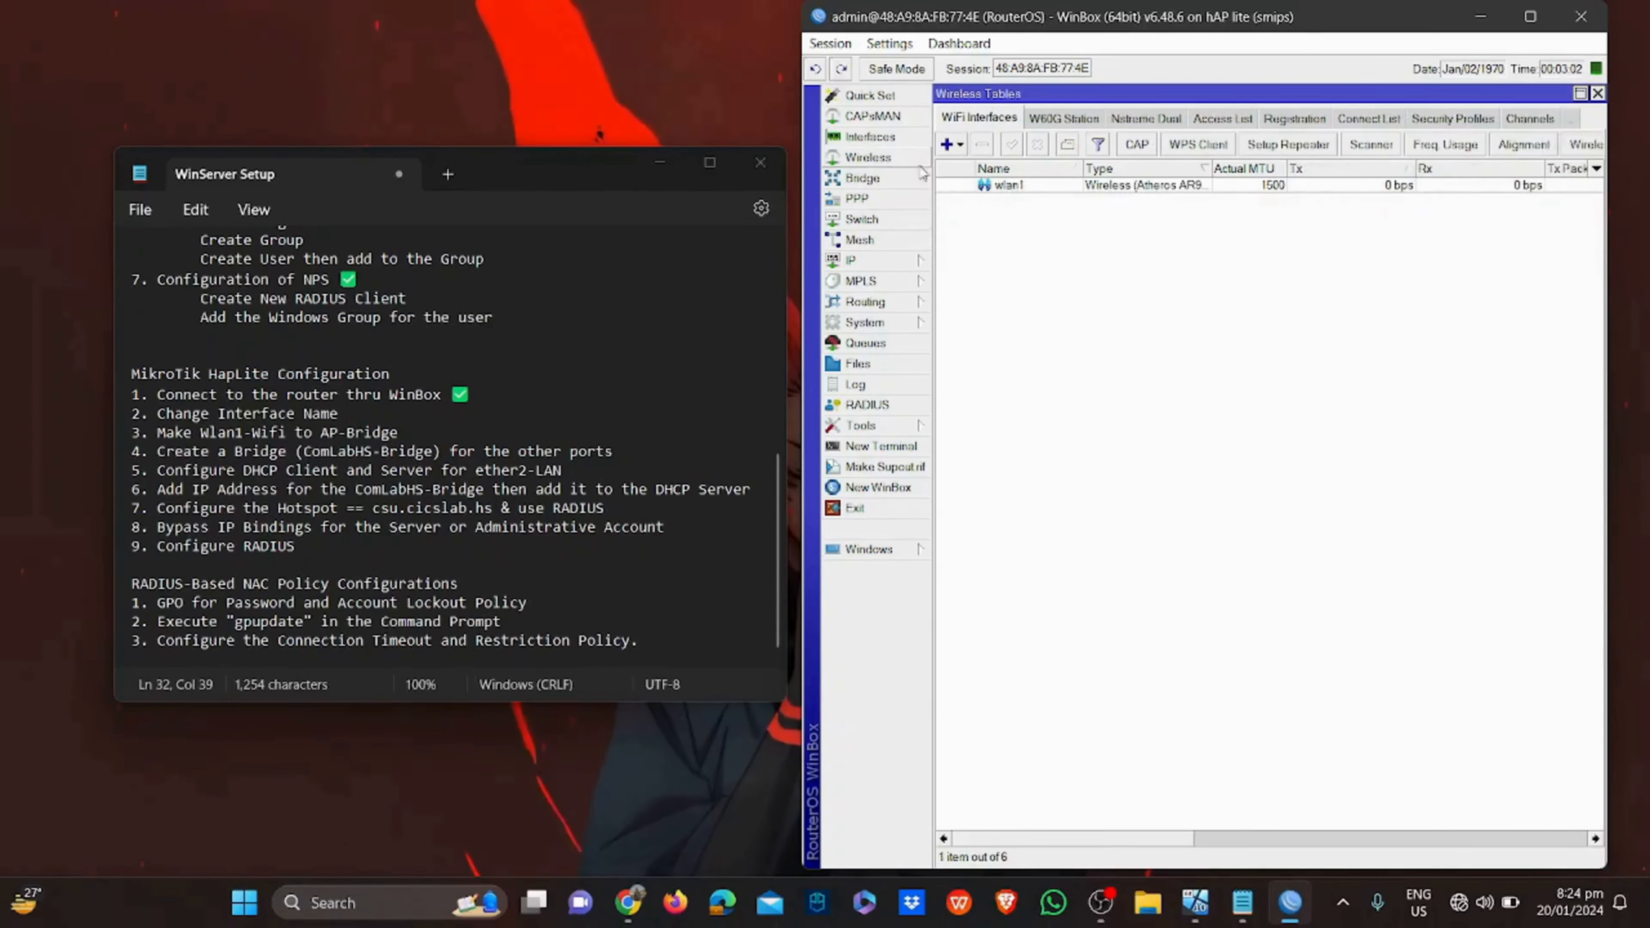
pyautogui.doubleClick(1011, 186)
pyautogui.click(1128, 150)
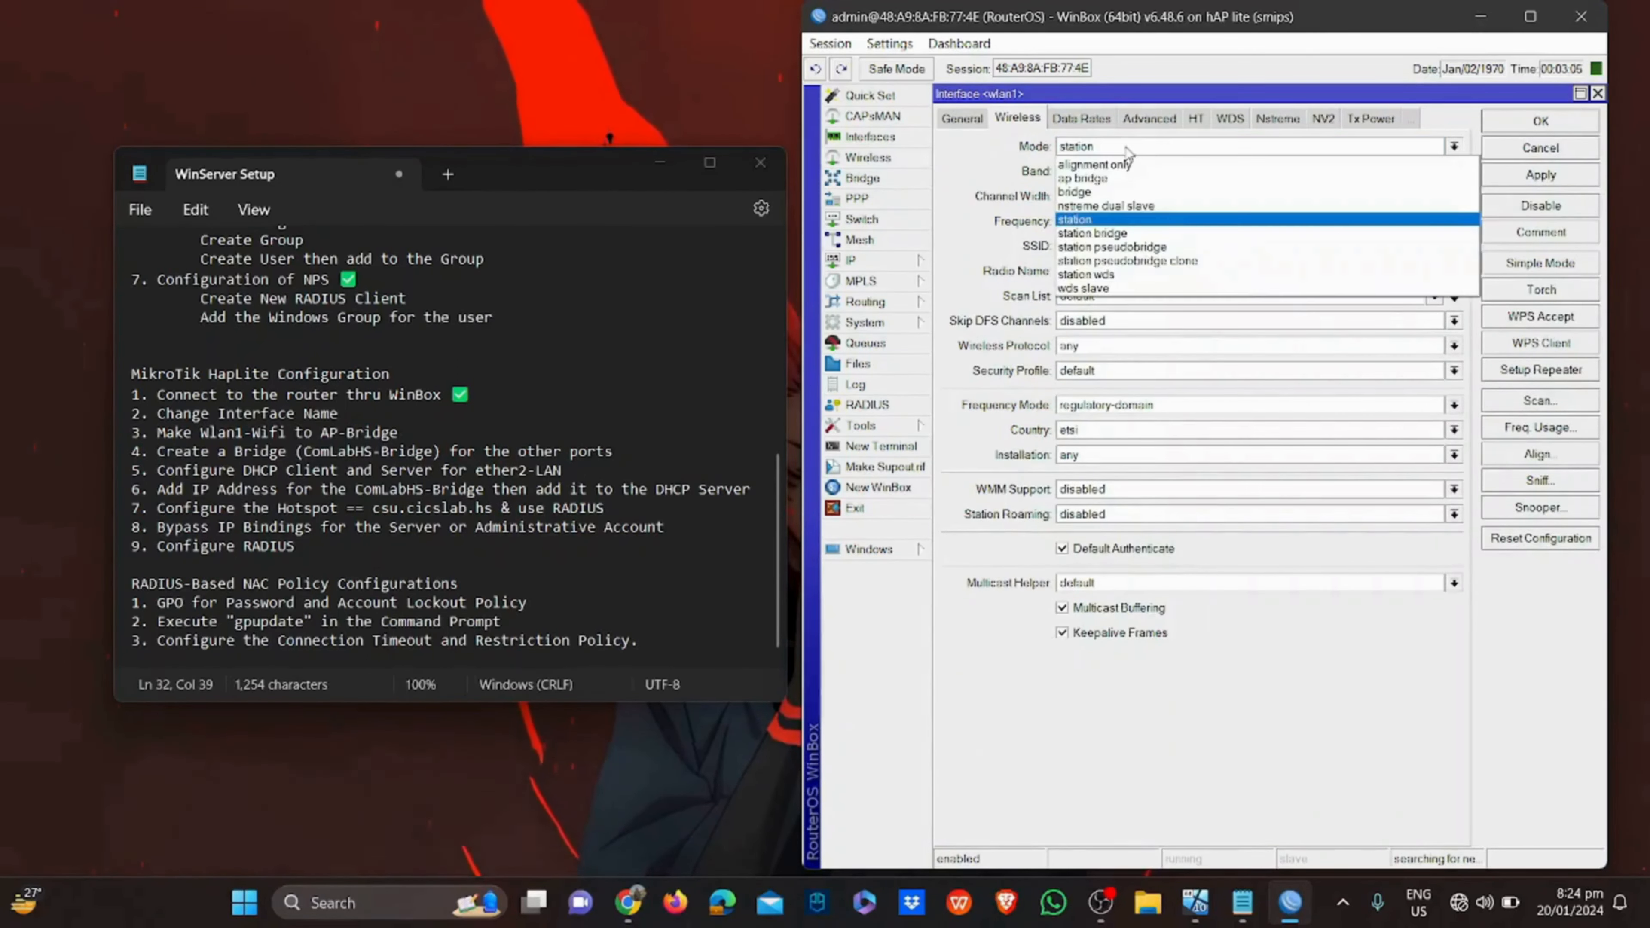
pyautogui.click(1116, 179)
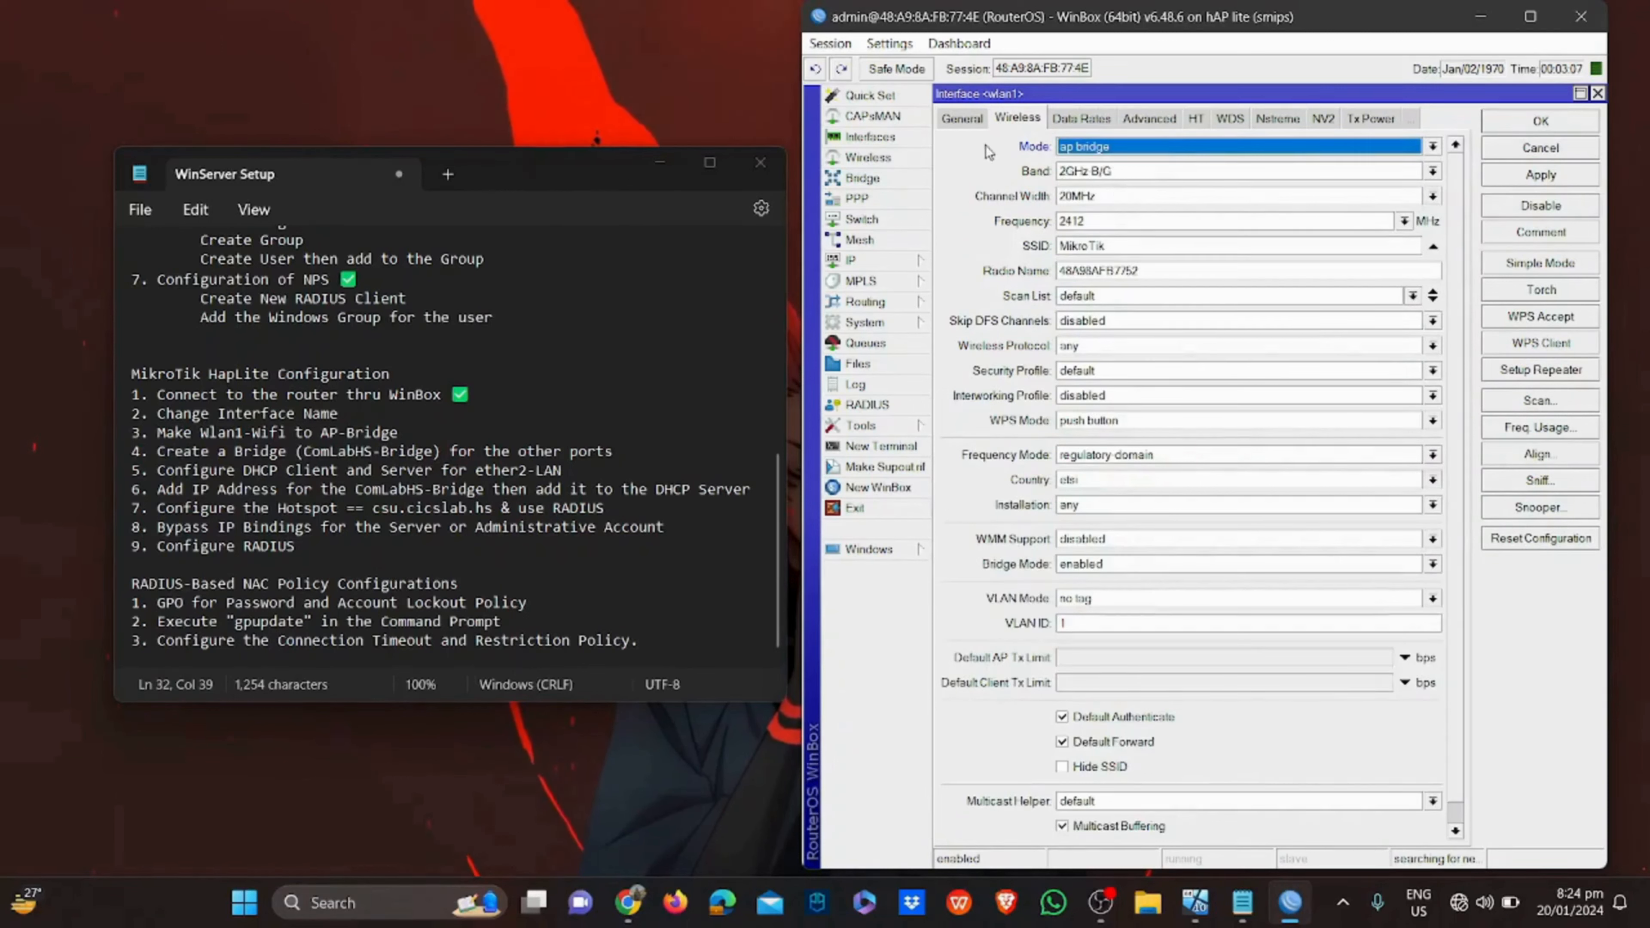
pyautogui.click(964, 120)
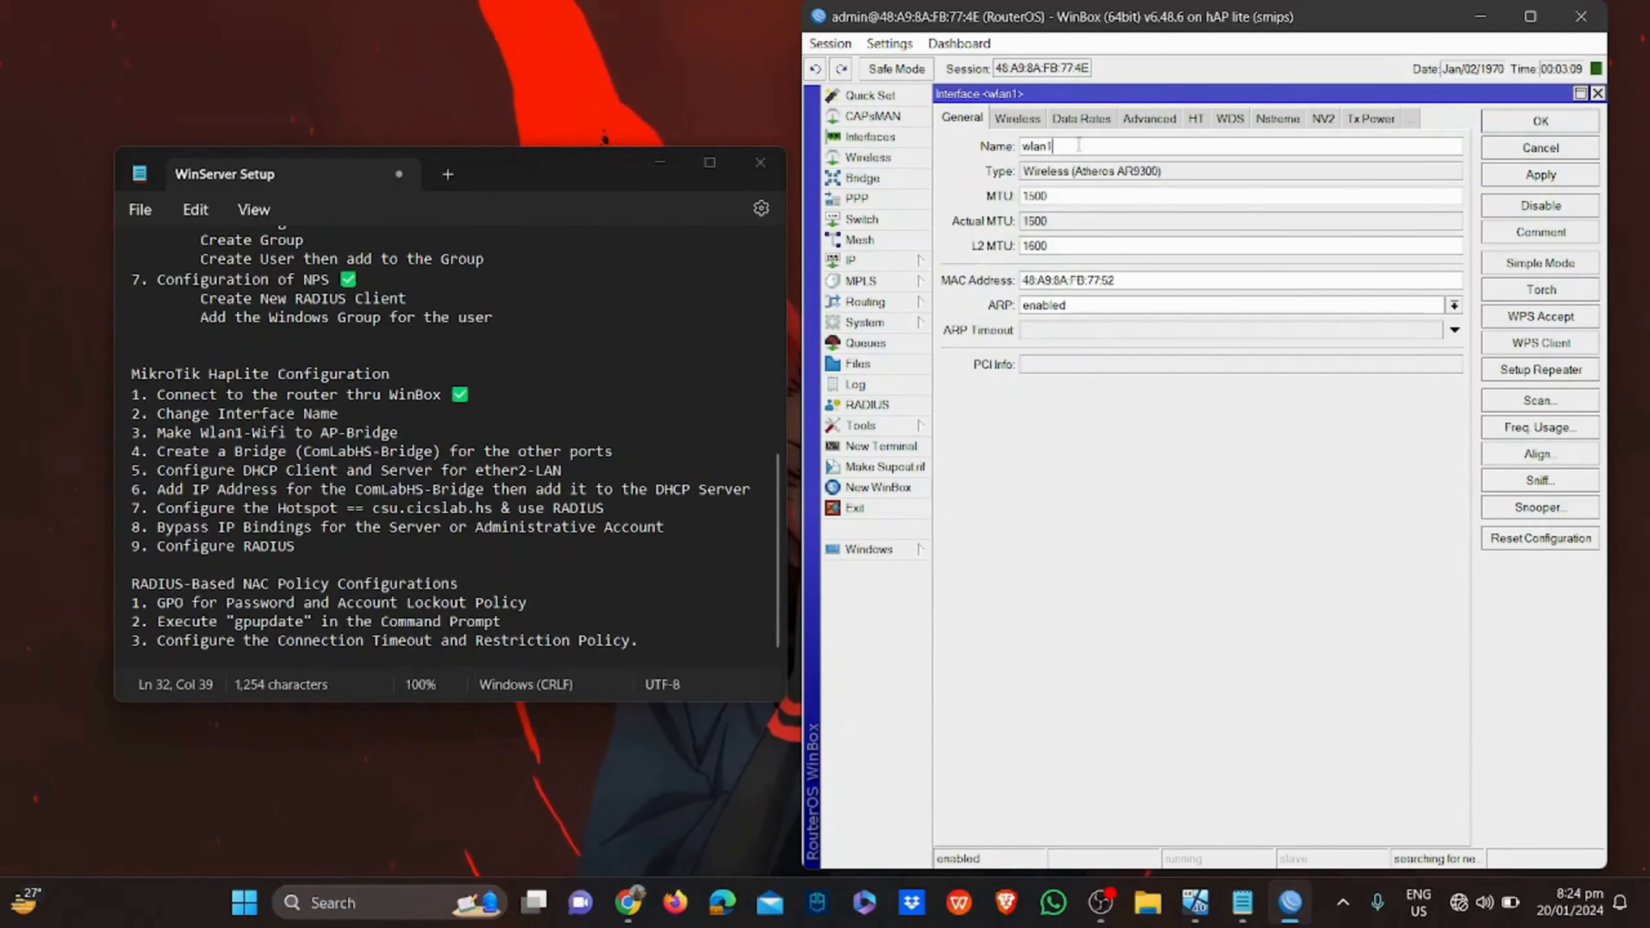
pyautogui.write('AP')
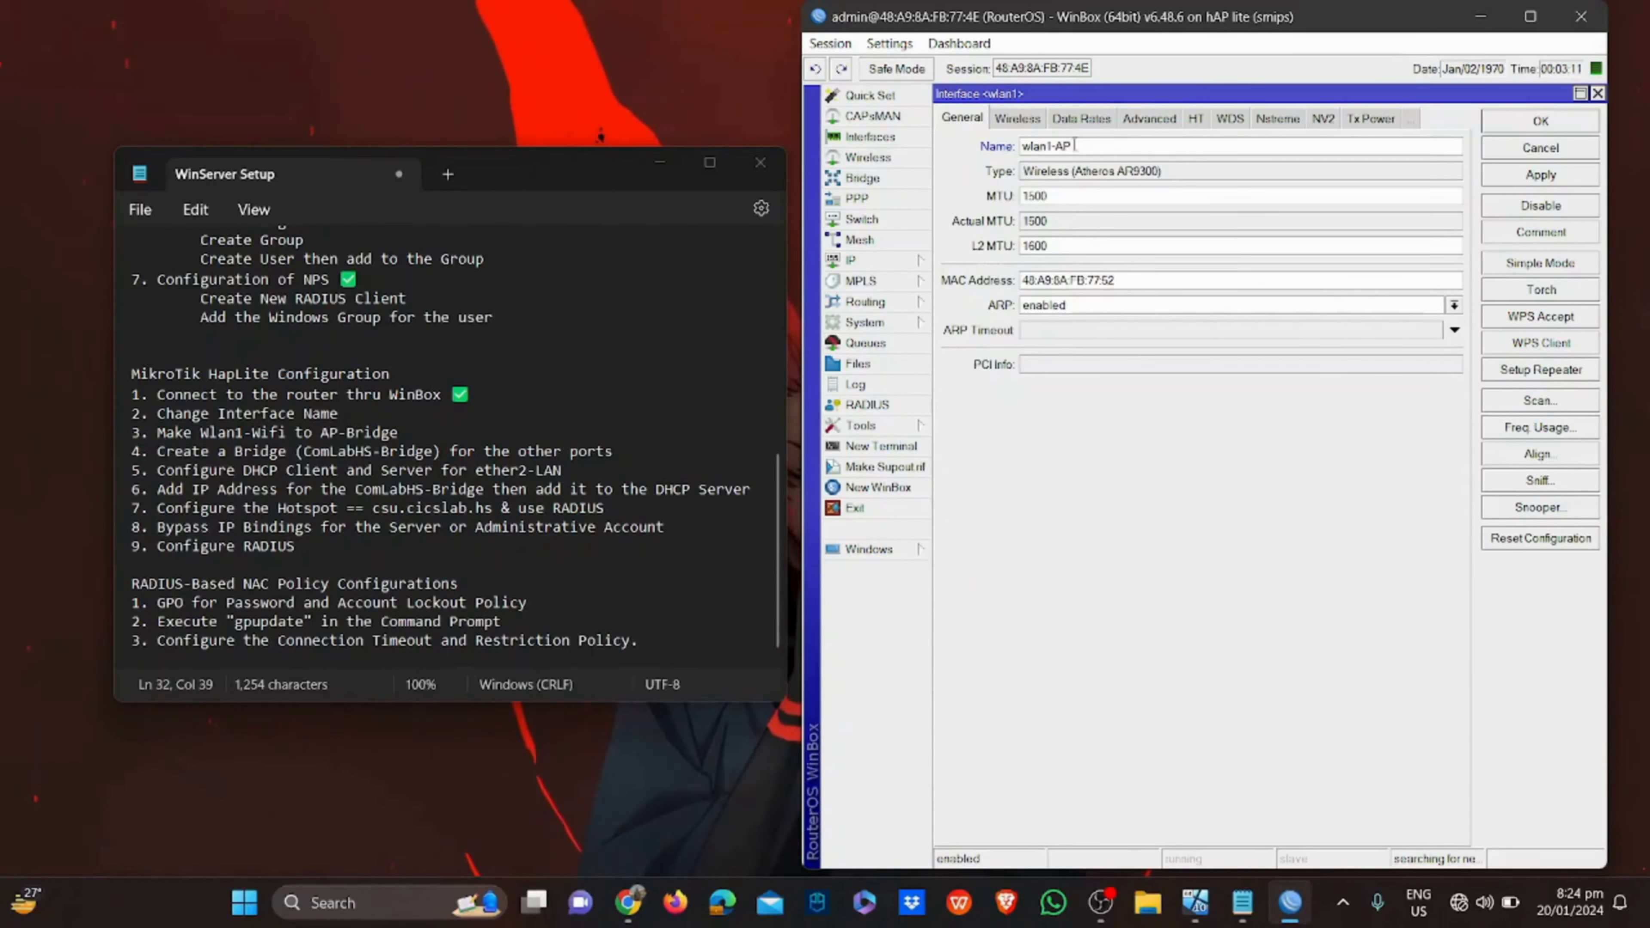
pyautogui.click(1526, 174)
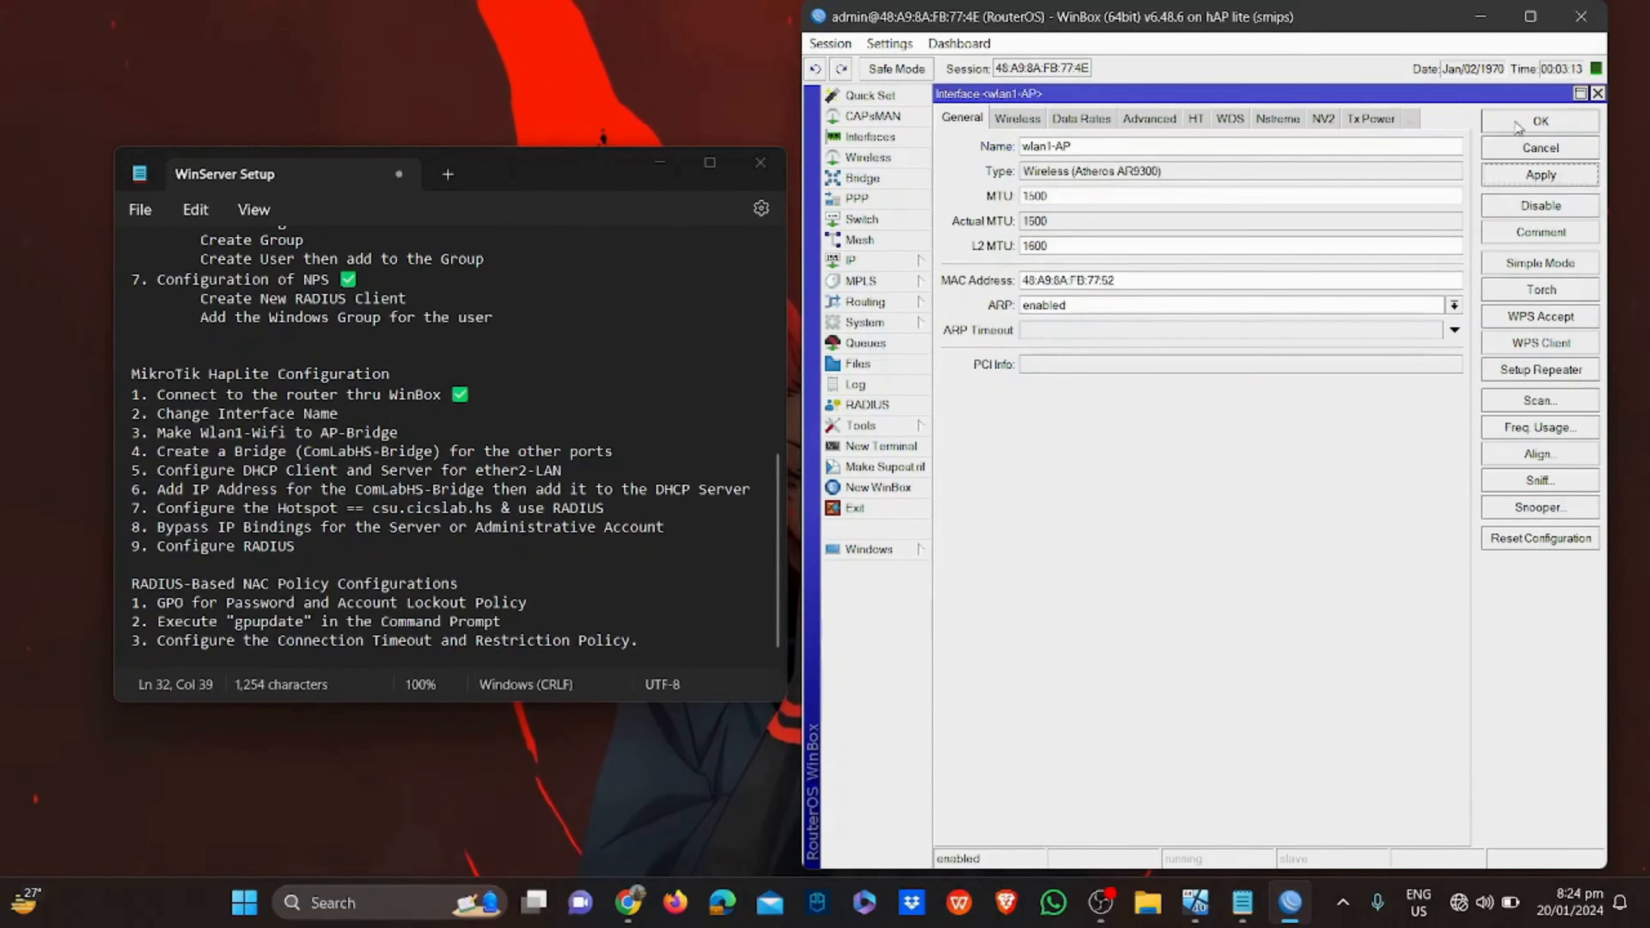
pyautogui.click(1519, 122)
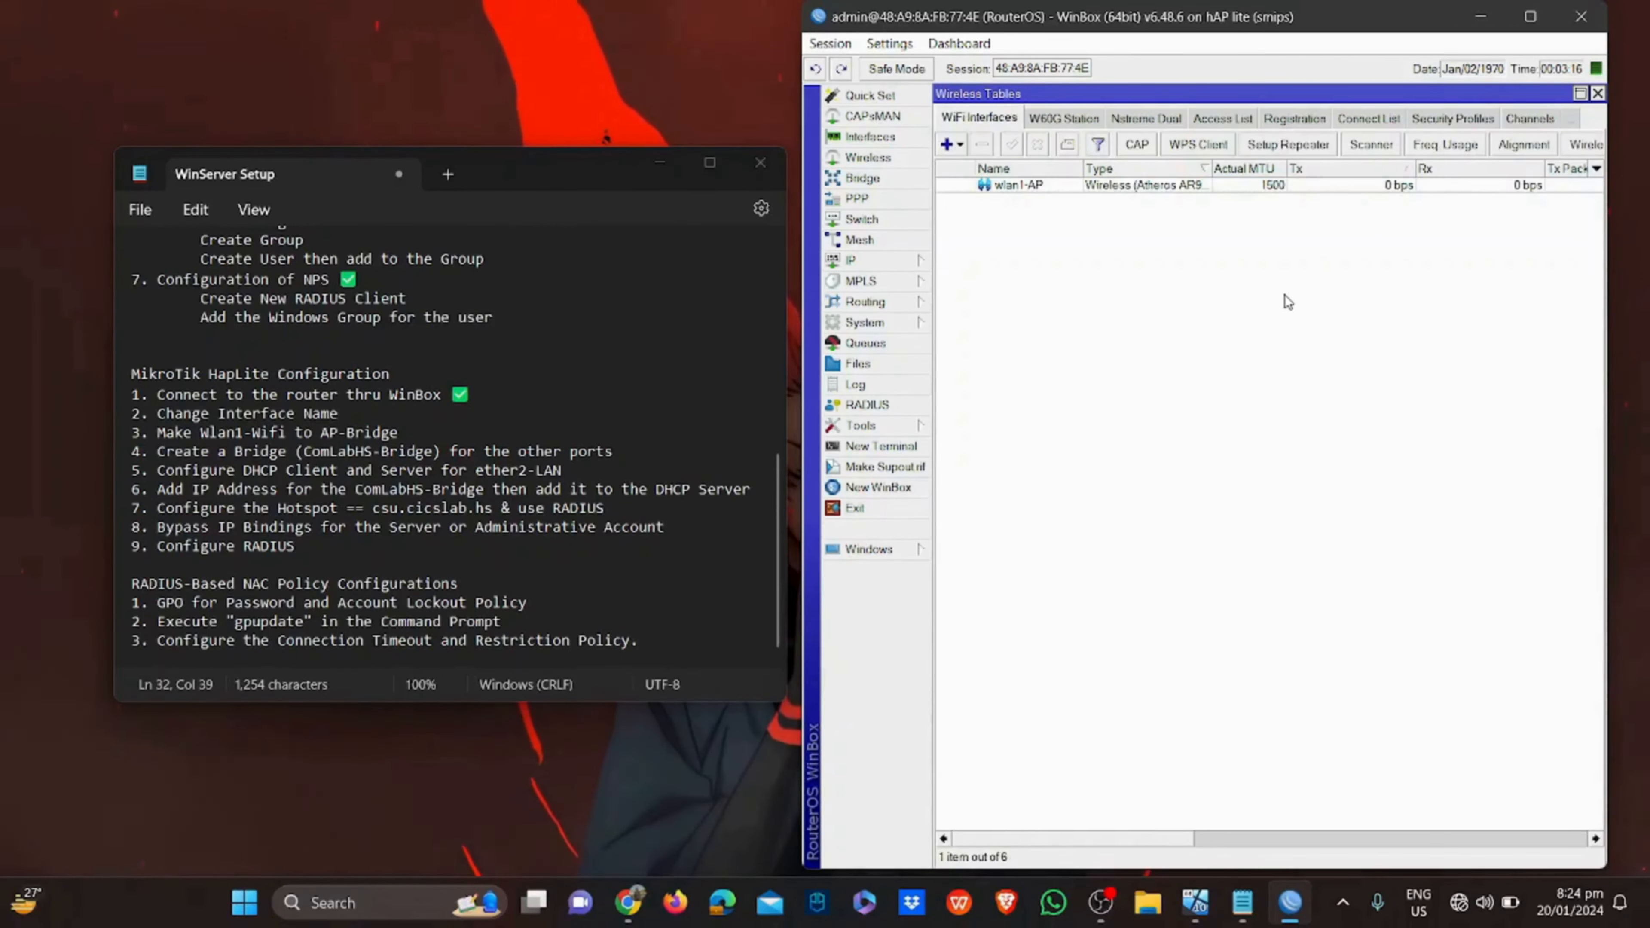
pyautogui.click(1596, 94)
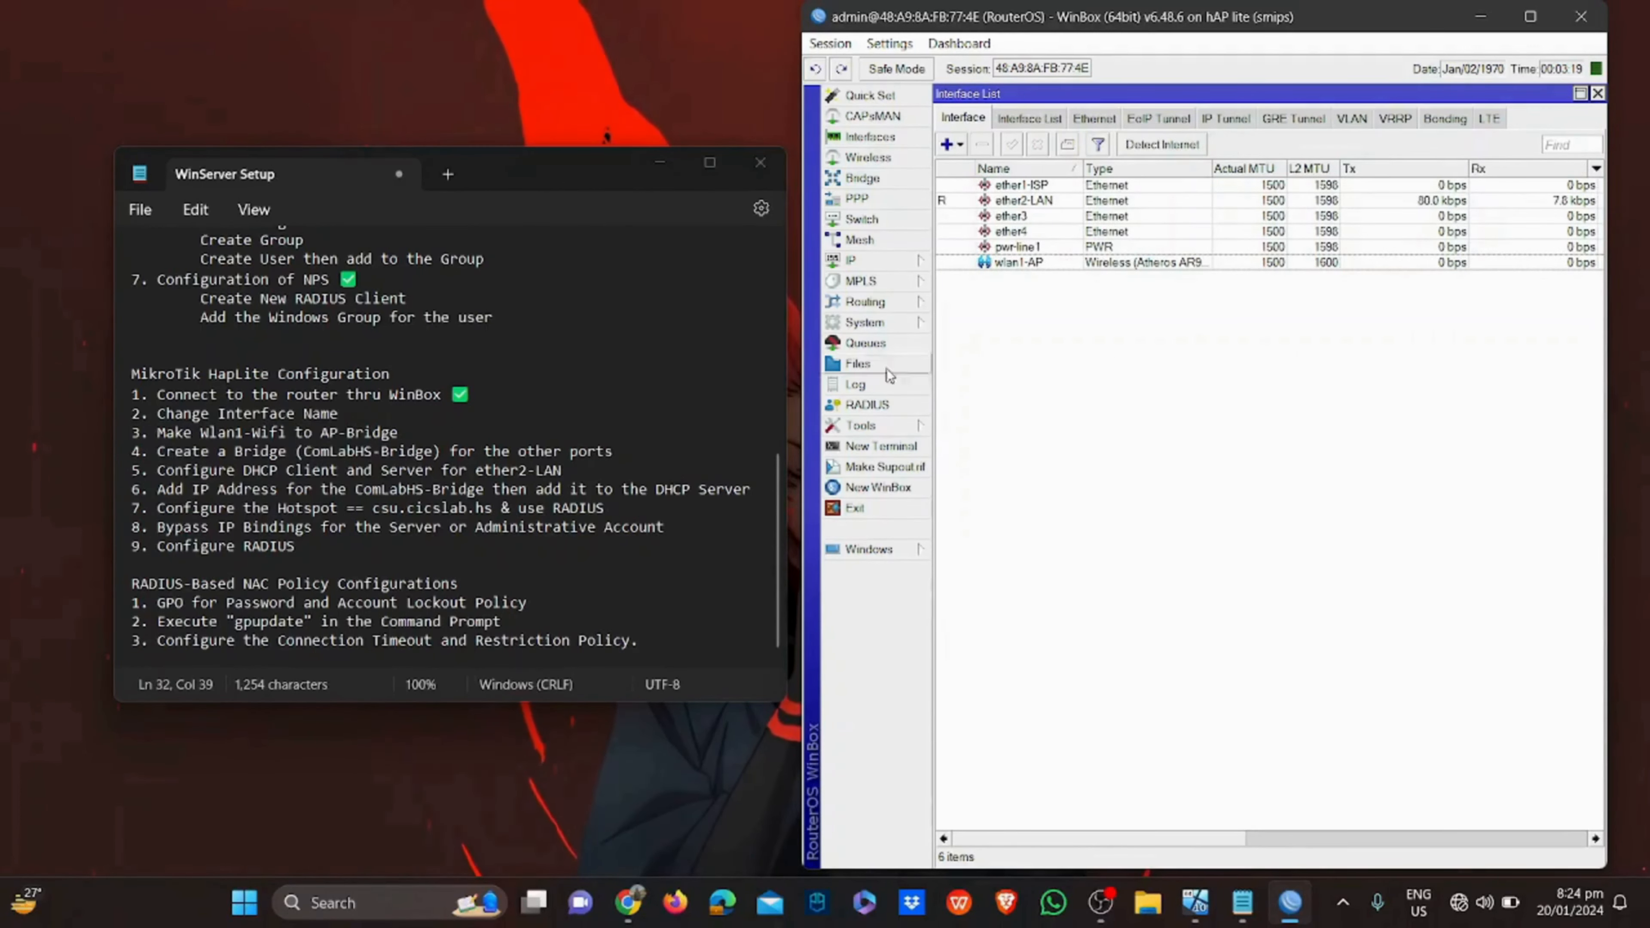
# Paste check marks after steps 2 and 3 in the setup notes
pyautogui.click(458, 419)
pyautogui.write('✅')
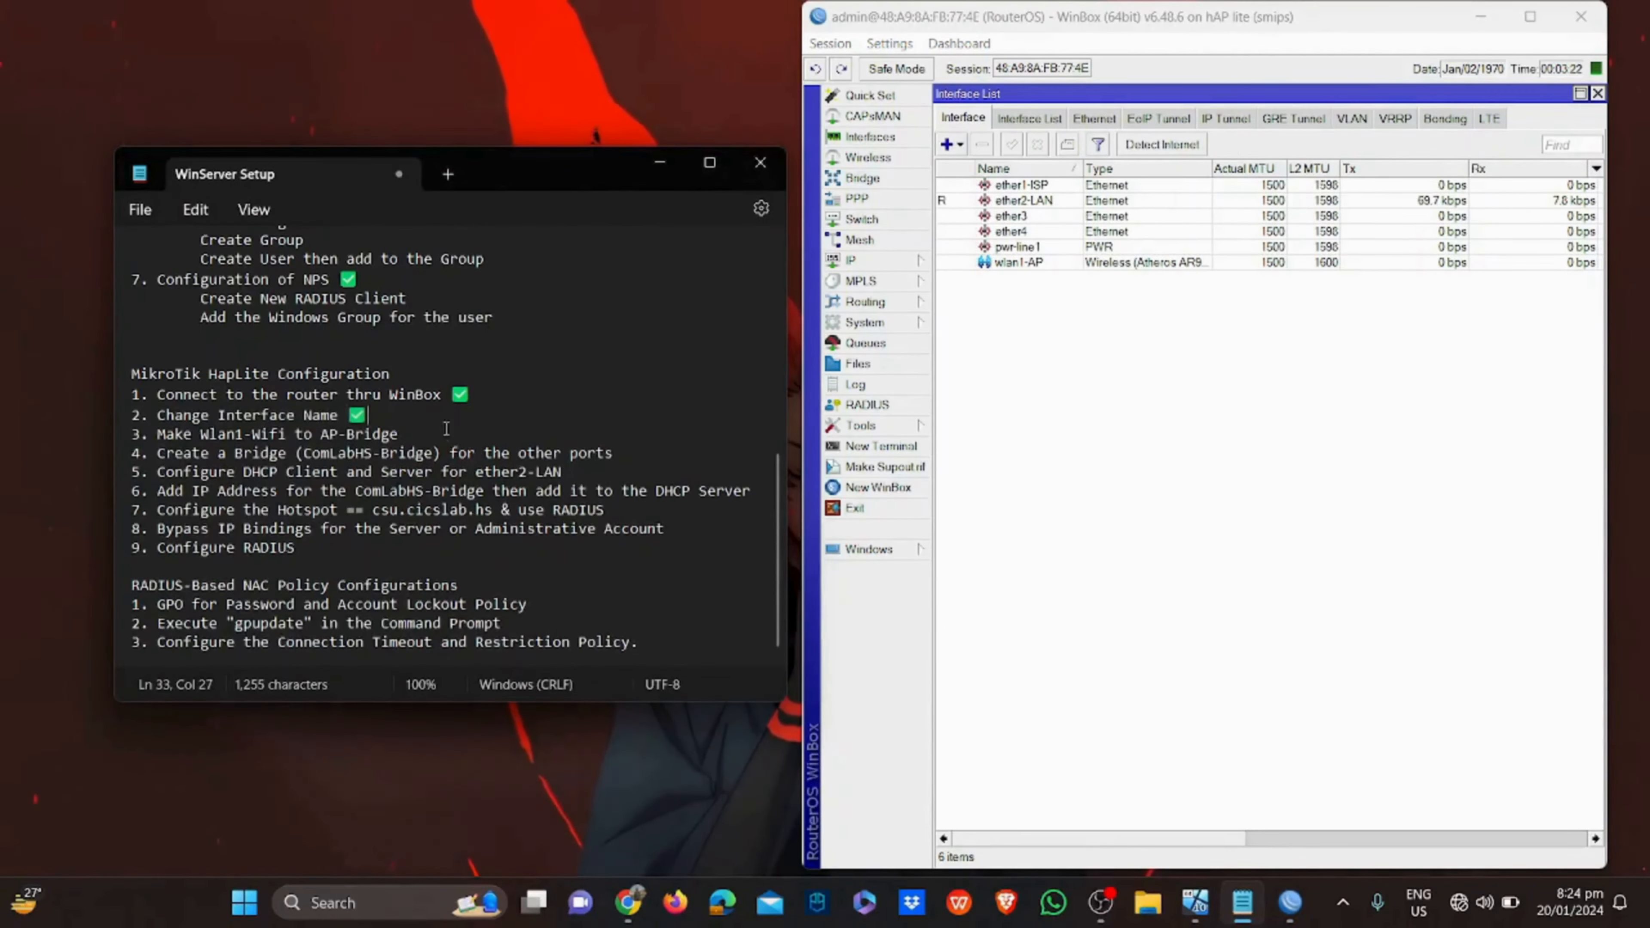
pyautogui.click(447, 433)
pyautogui.write('✅')
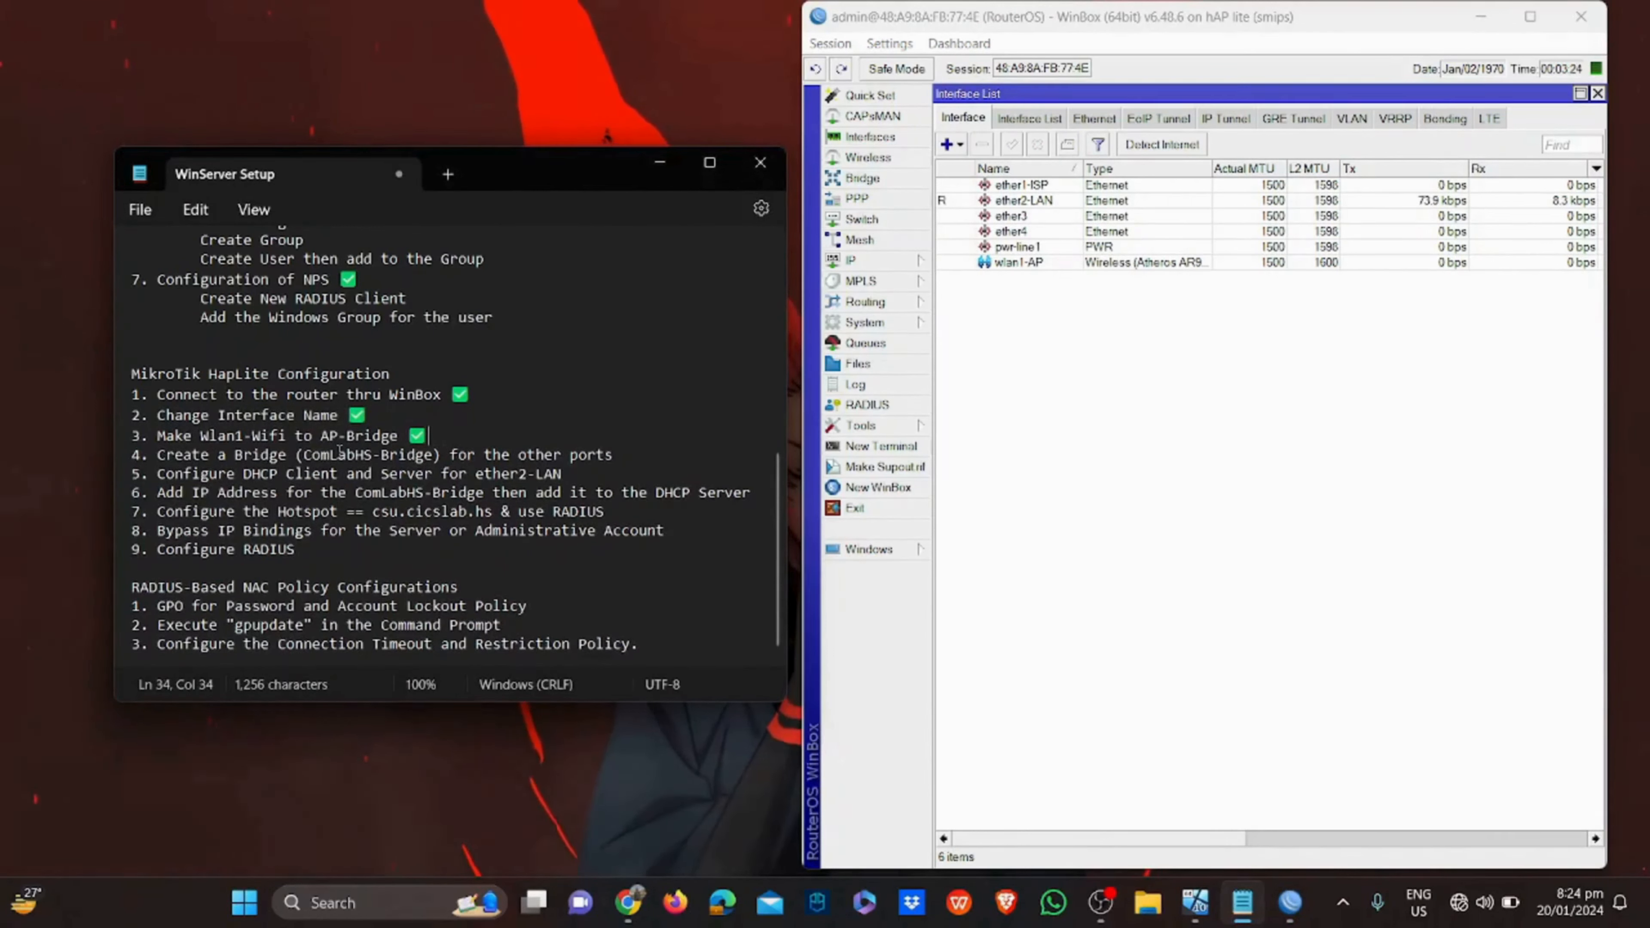
# Highlight step 4 in the notes, then add a bridge named ComLabHS-Bridge in WinBox
pyautogui.moveTo(157, 455); pyautogui.dragTo(589, 469)
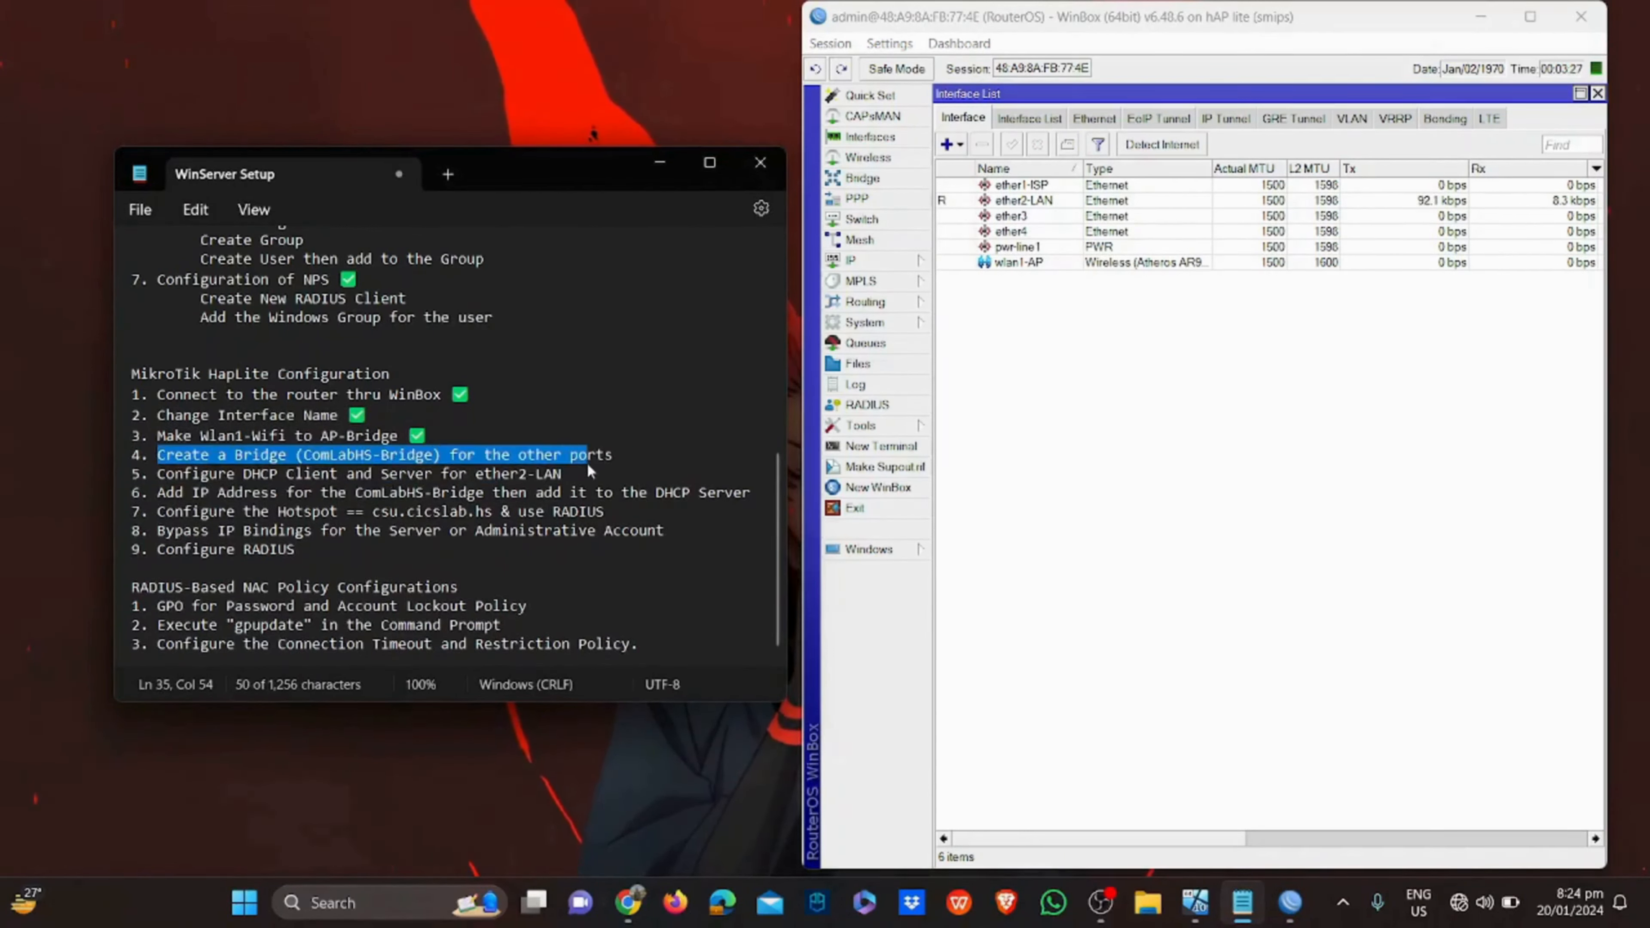
pyautogui.click(1052, 403)
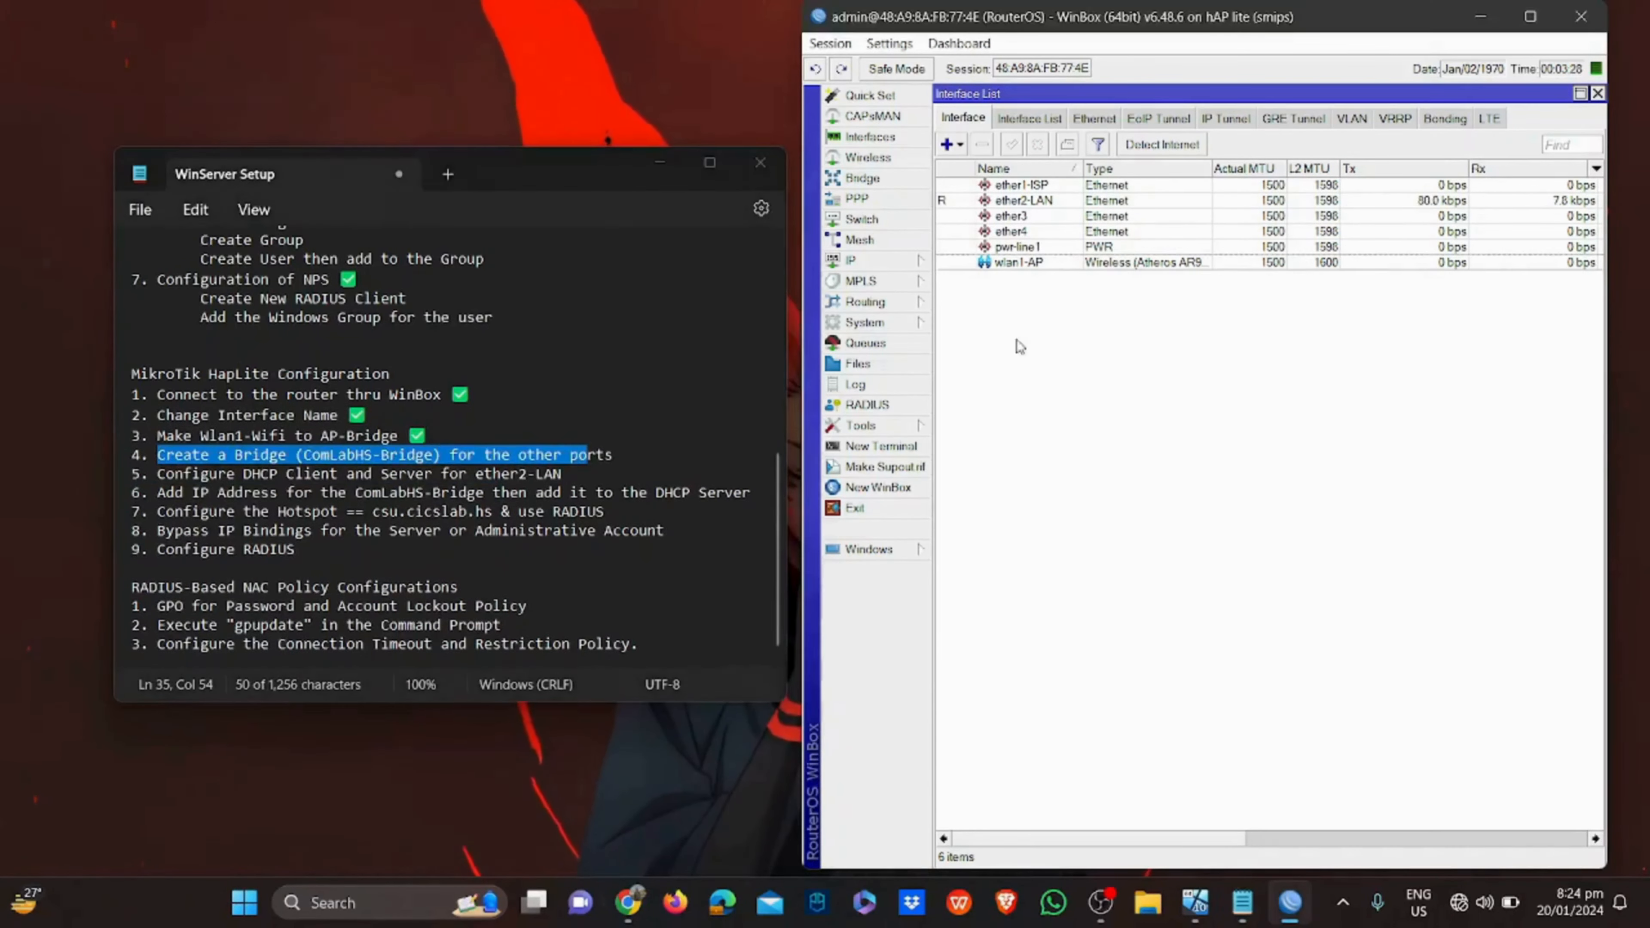
pyautogui.click(864, 178)
pyautogui.click(946, 144)
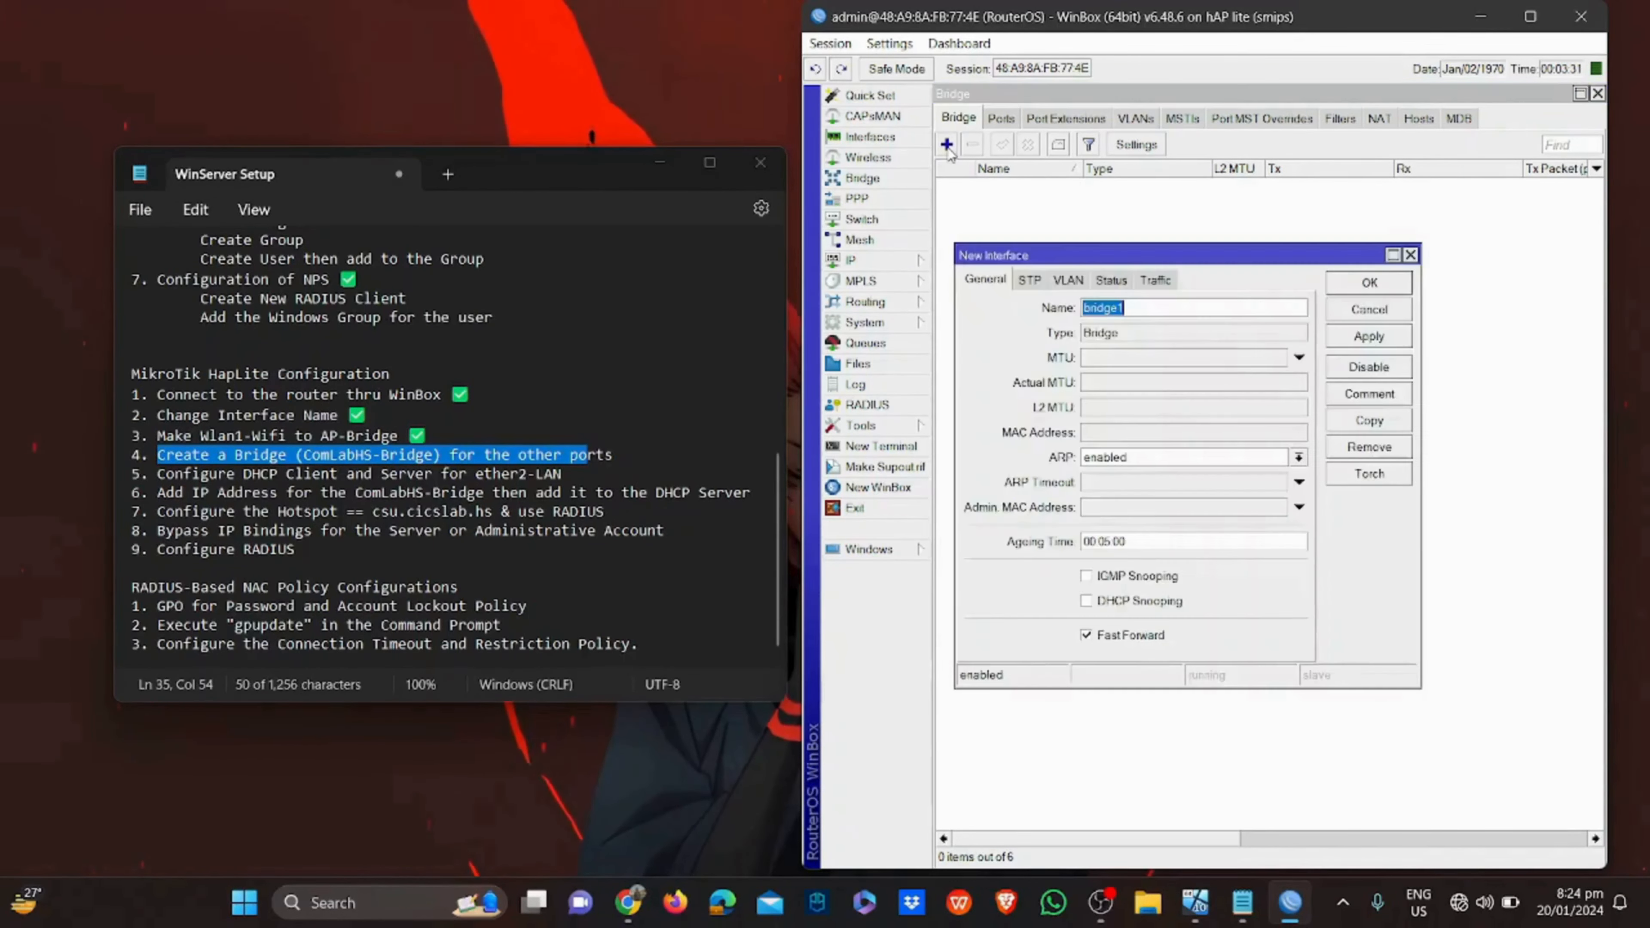
pyautogui.write('Com')
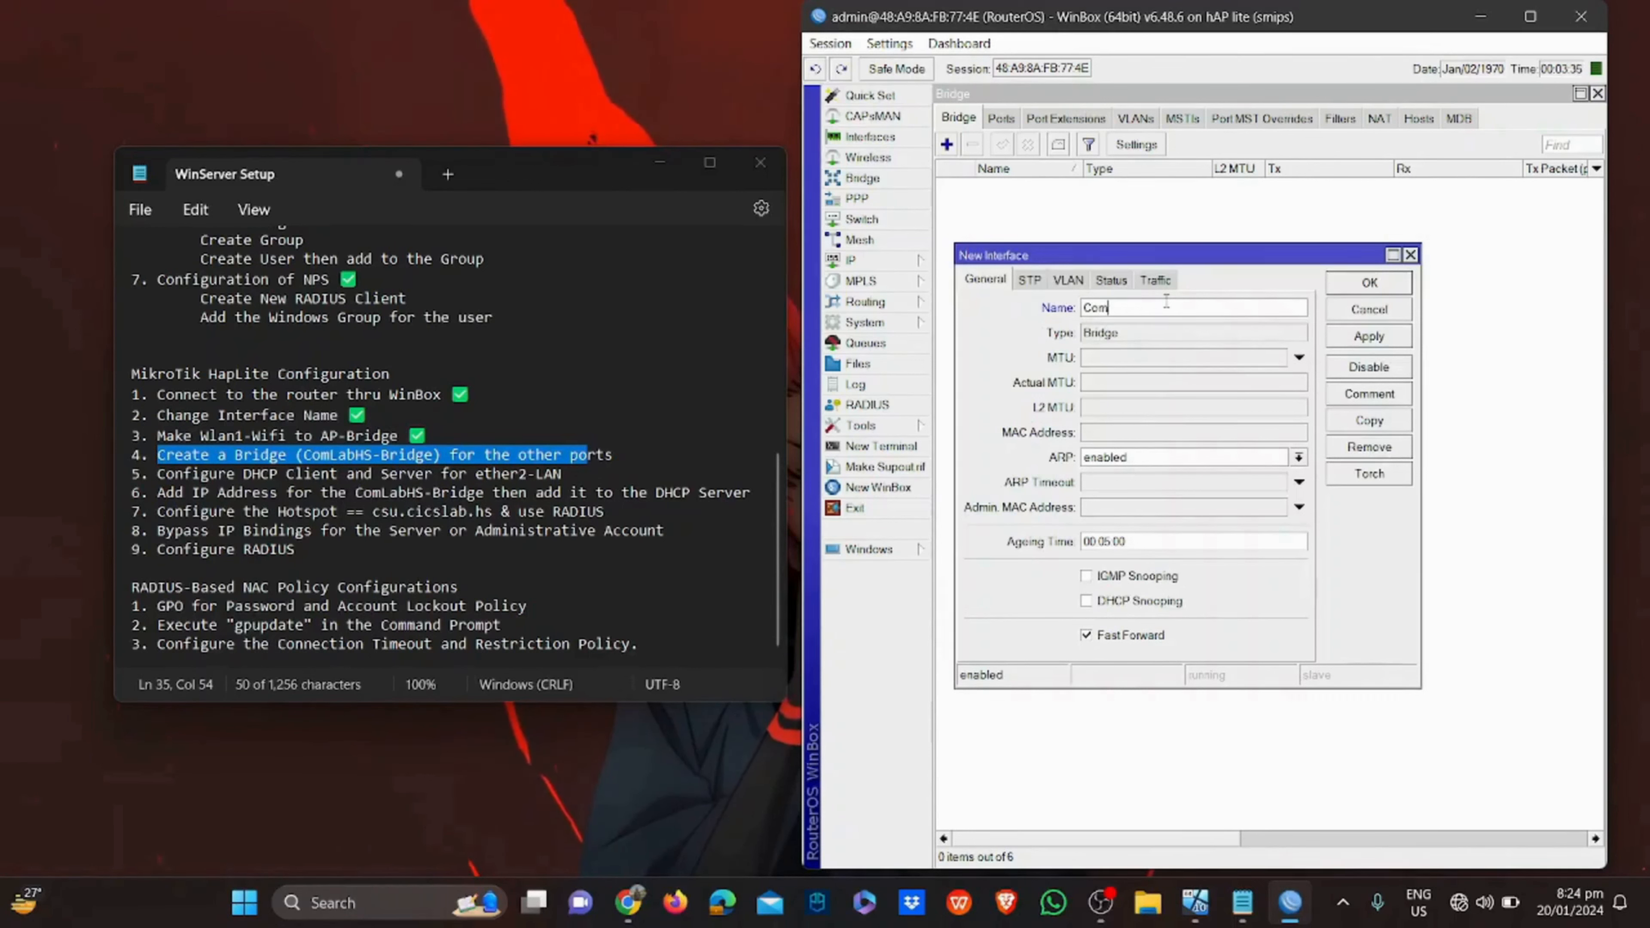
pyautogui.write('LabHS')
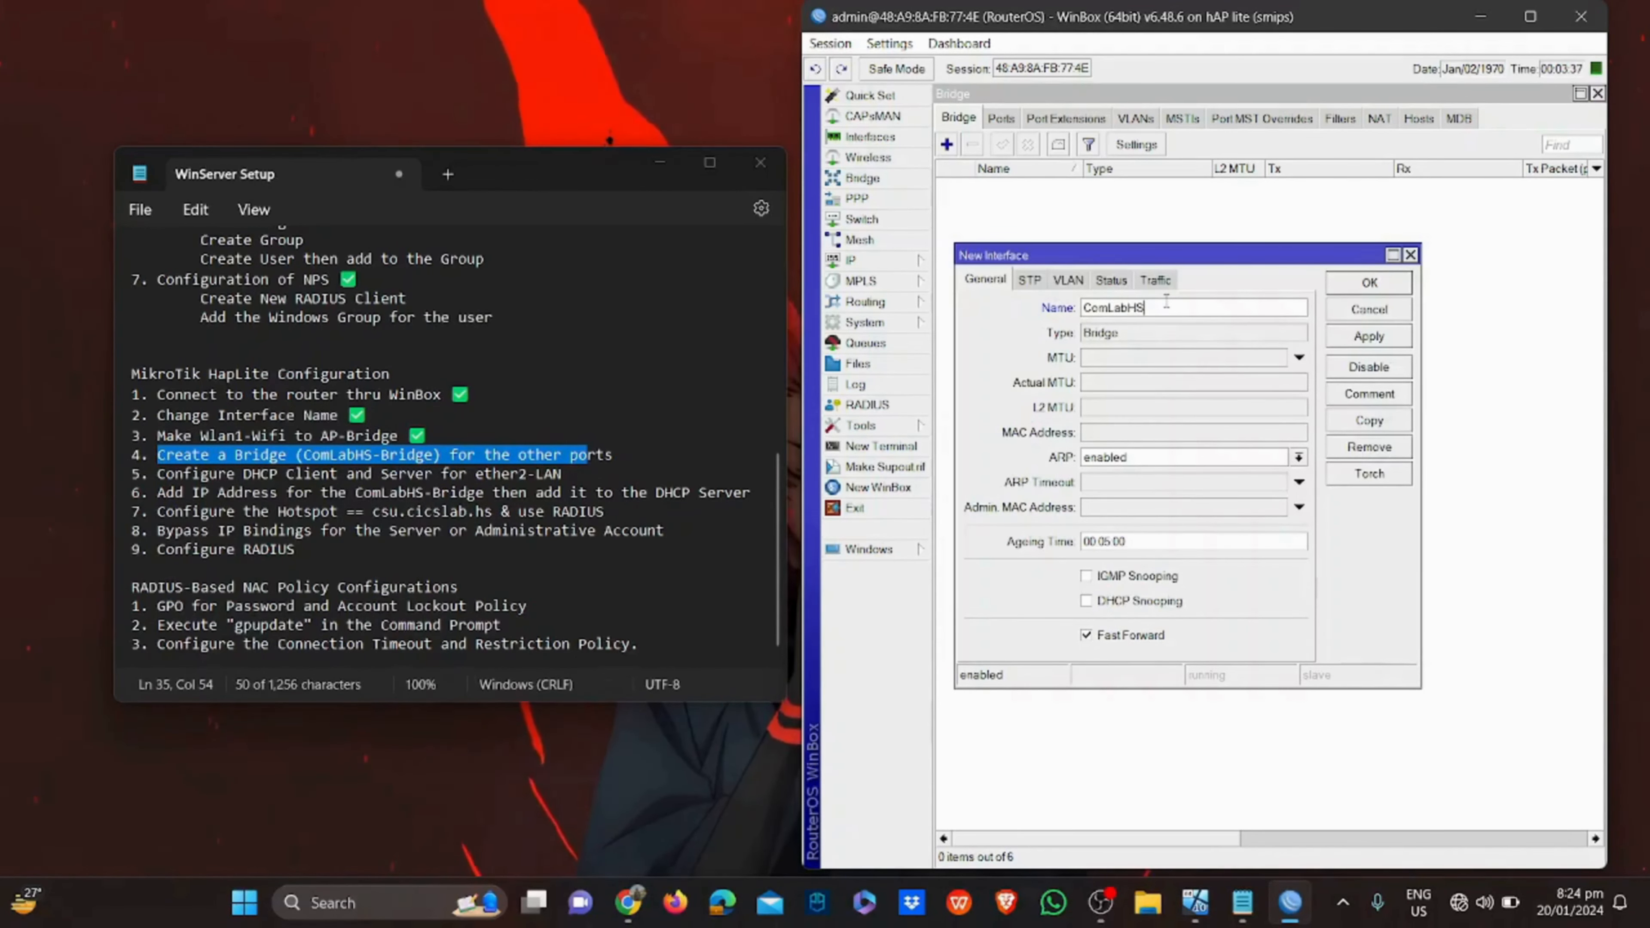
pyautogui.write('-Bridg')
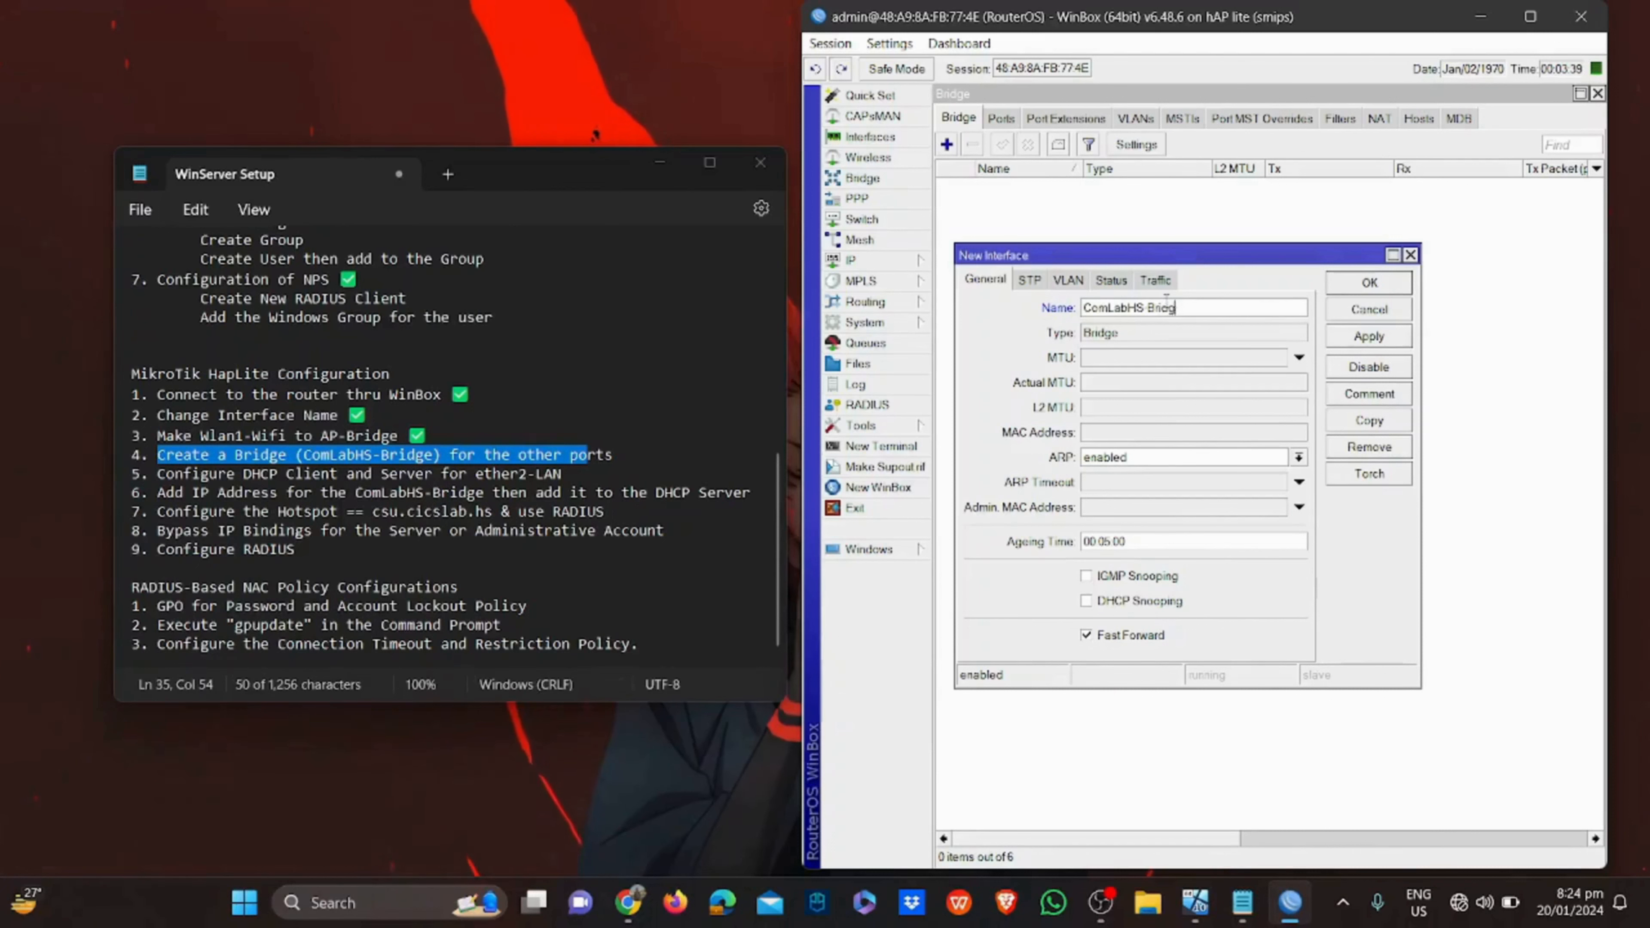
pyautogui.write('e')
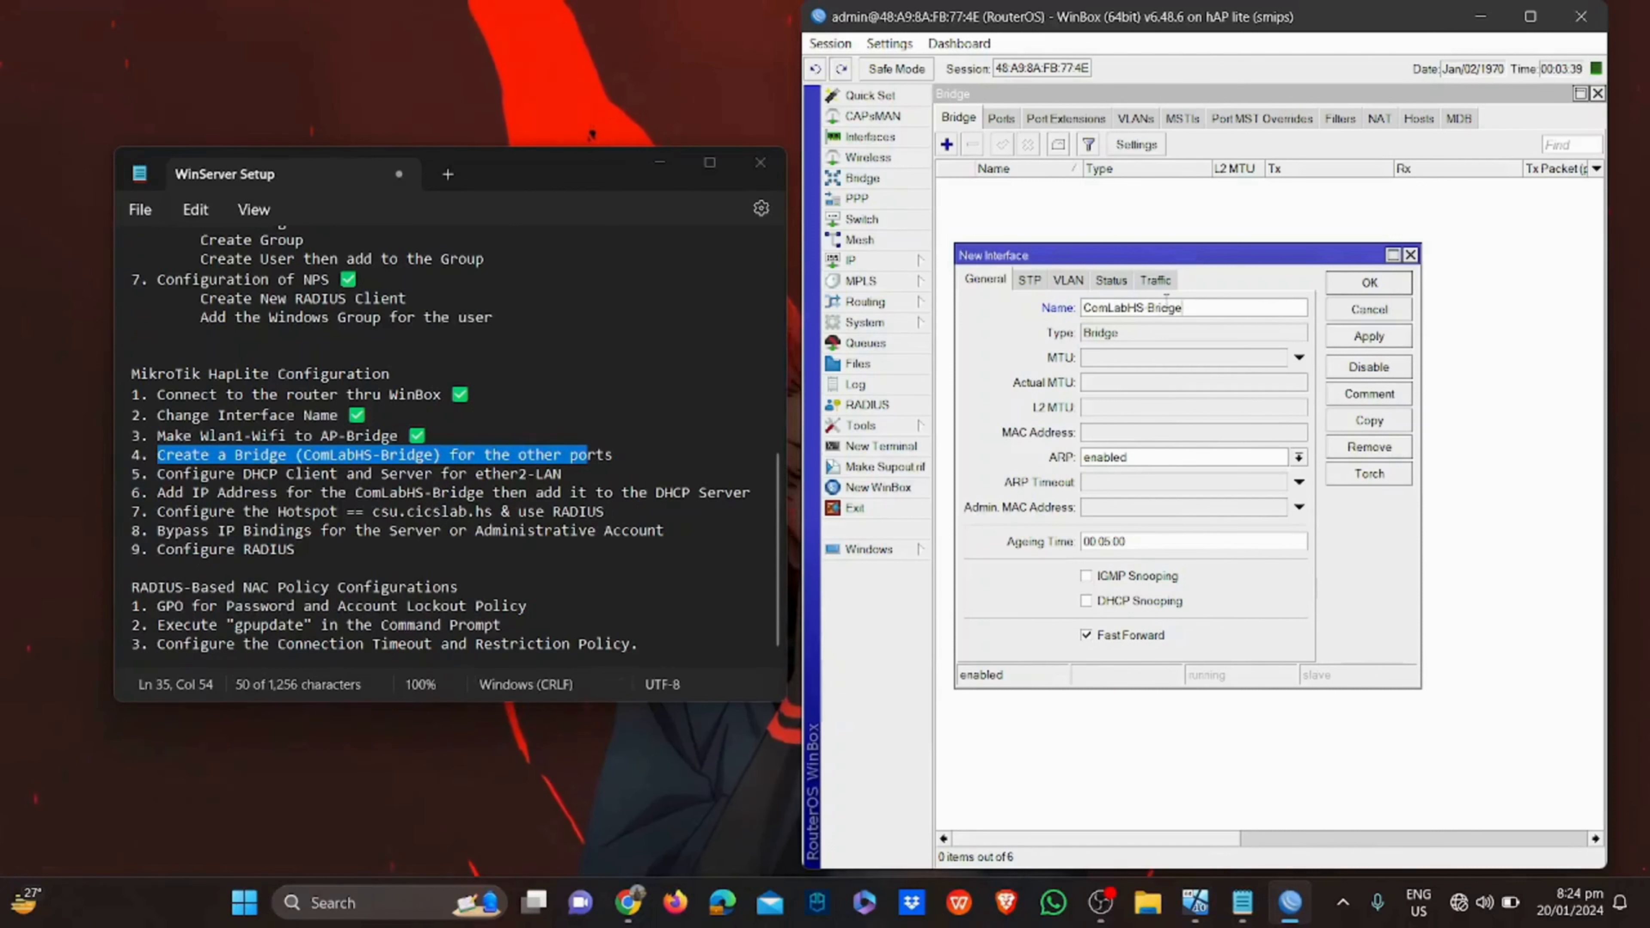
pyautogui.click(1348, 339)
pyautogui.click(1367, 282)
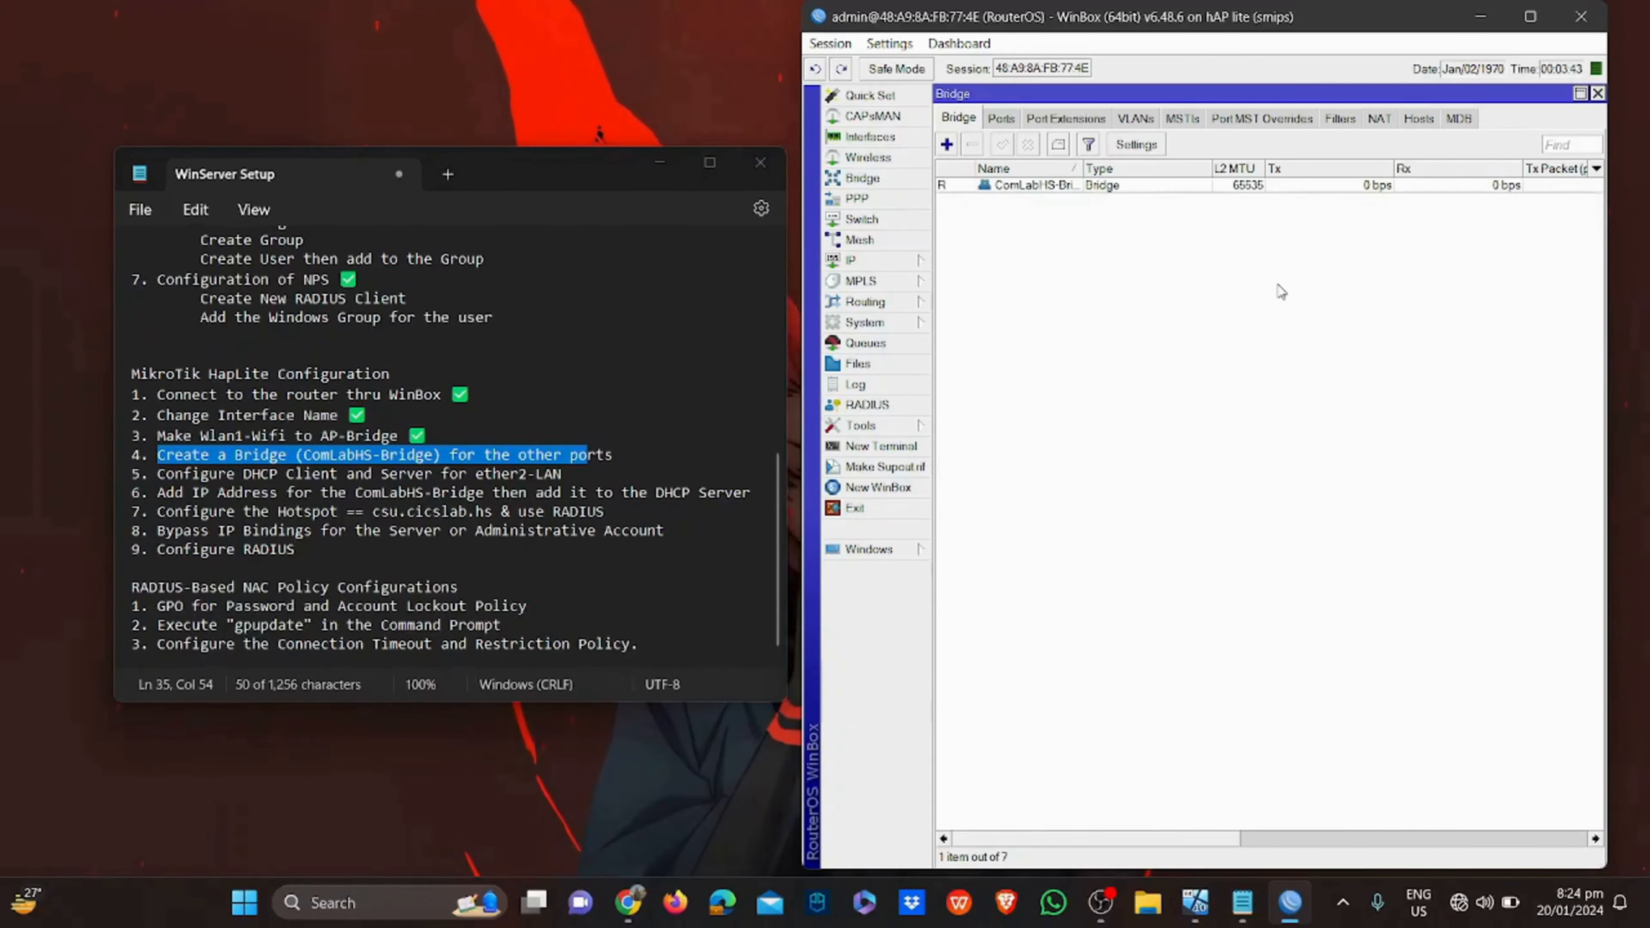
# Attach ether3 as a ComLabHS-Bridge port on the Ports tab, then close the Bridge window
pyautogui.click(1001, 119)
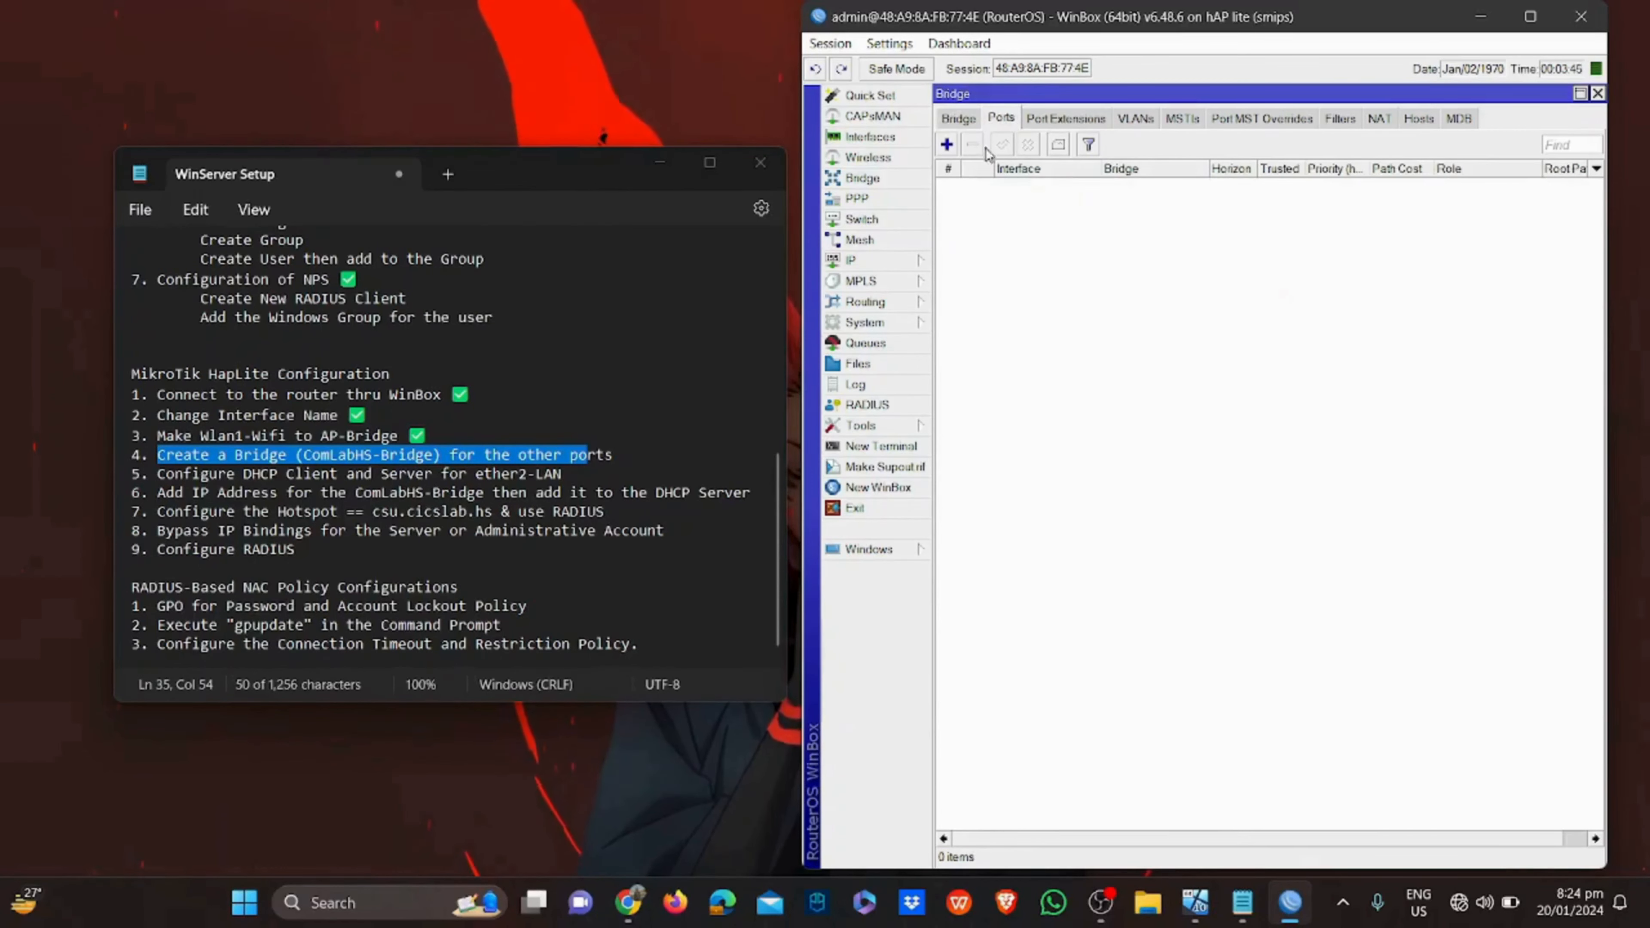
pyautogui.click(948, 145)
pyautogui.click(1485, 147)
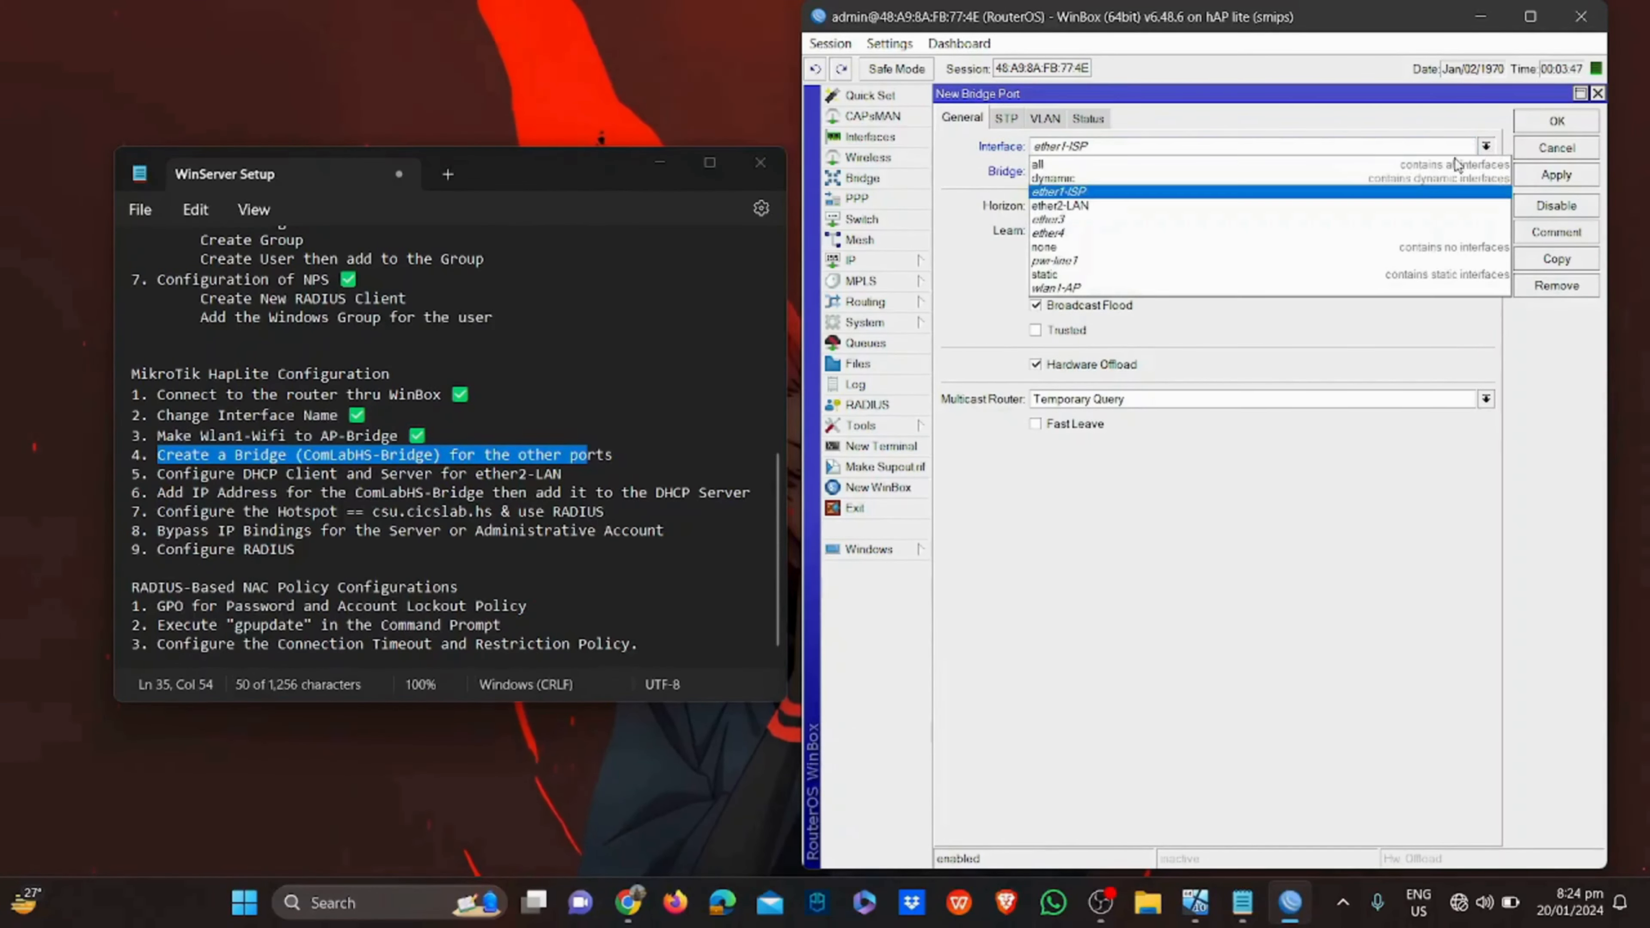
pyautogui.click(1401, 219)
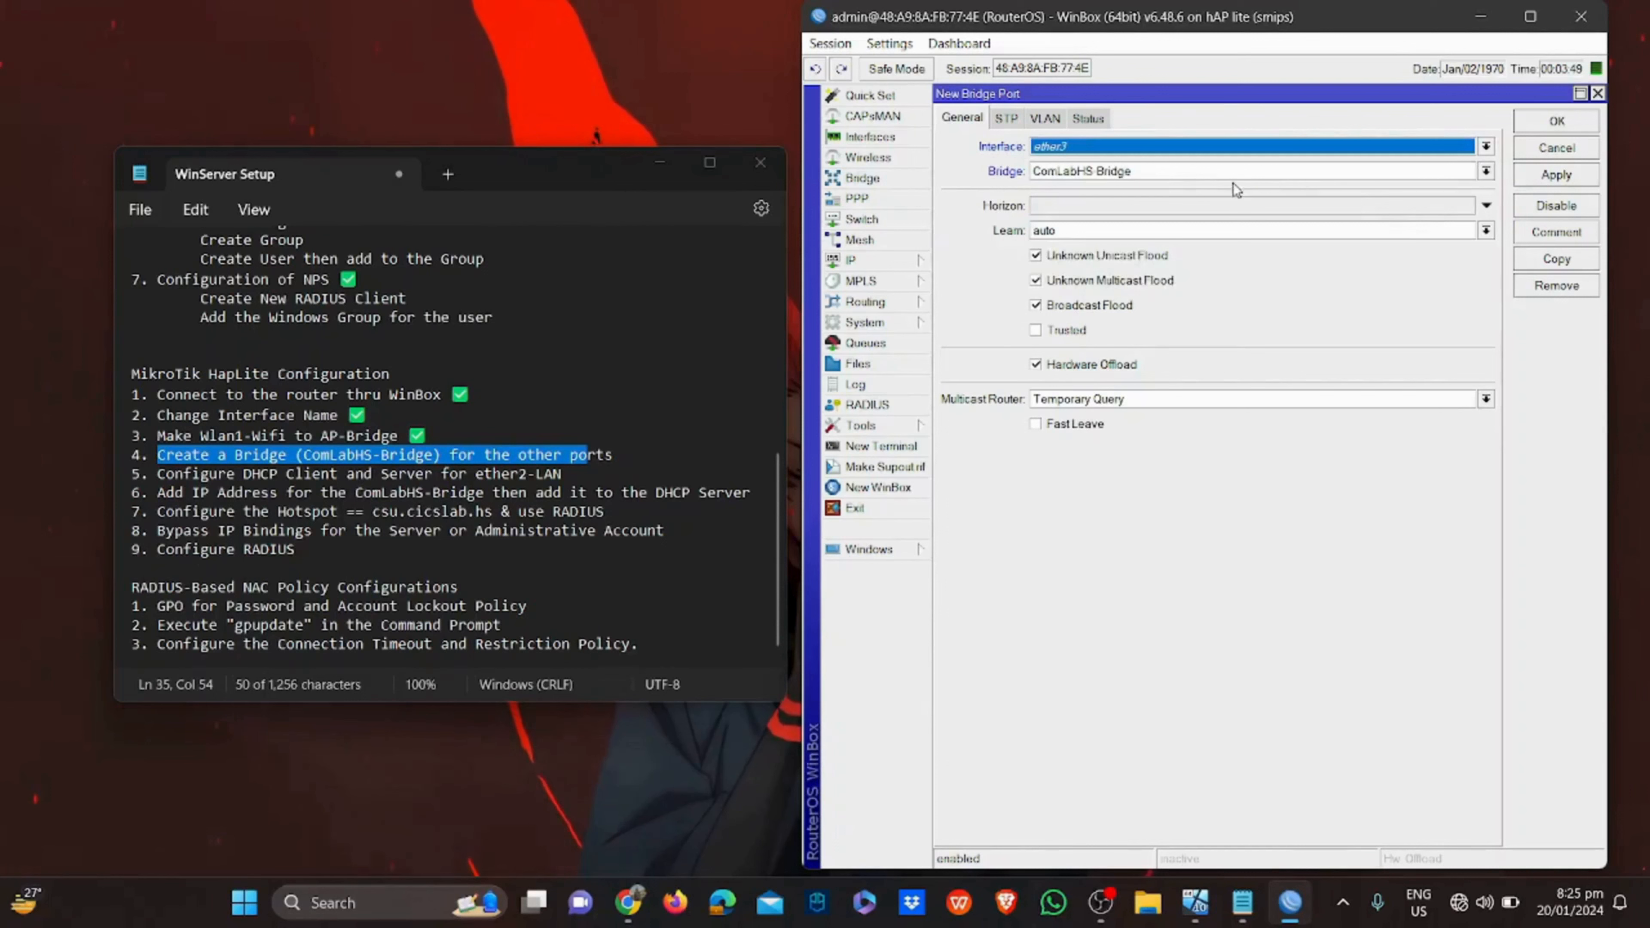
pyautogui.click(1546, 173)
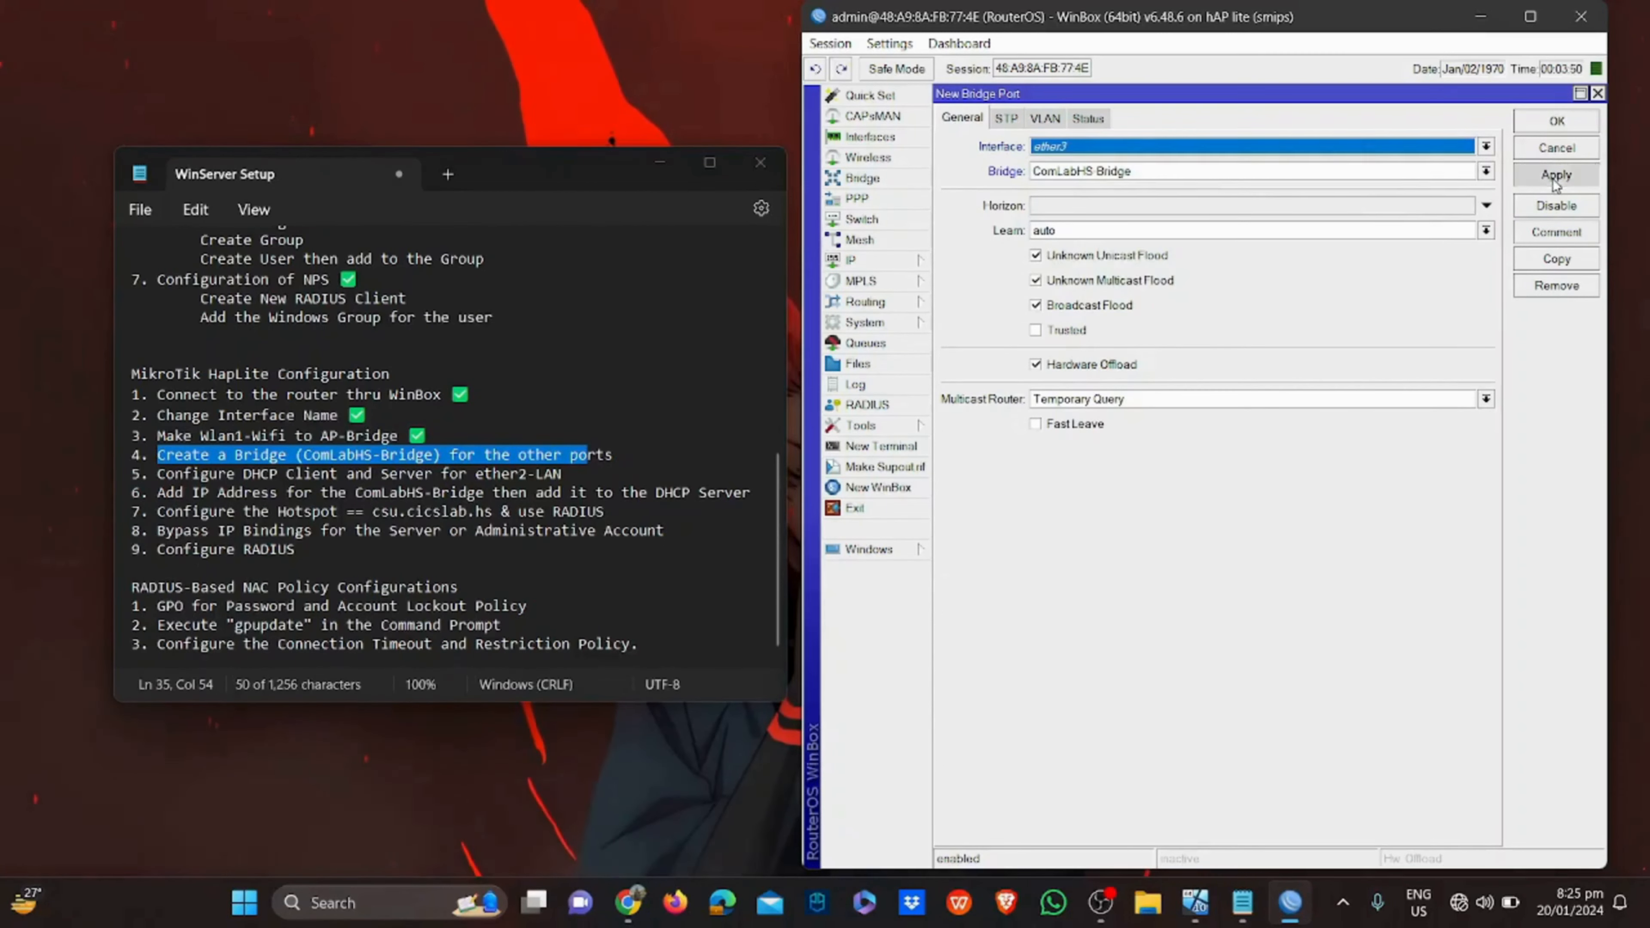
pyautogui.click(1554, 123)
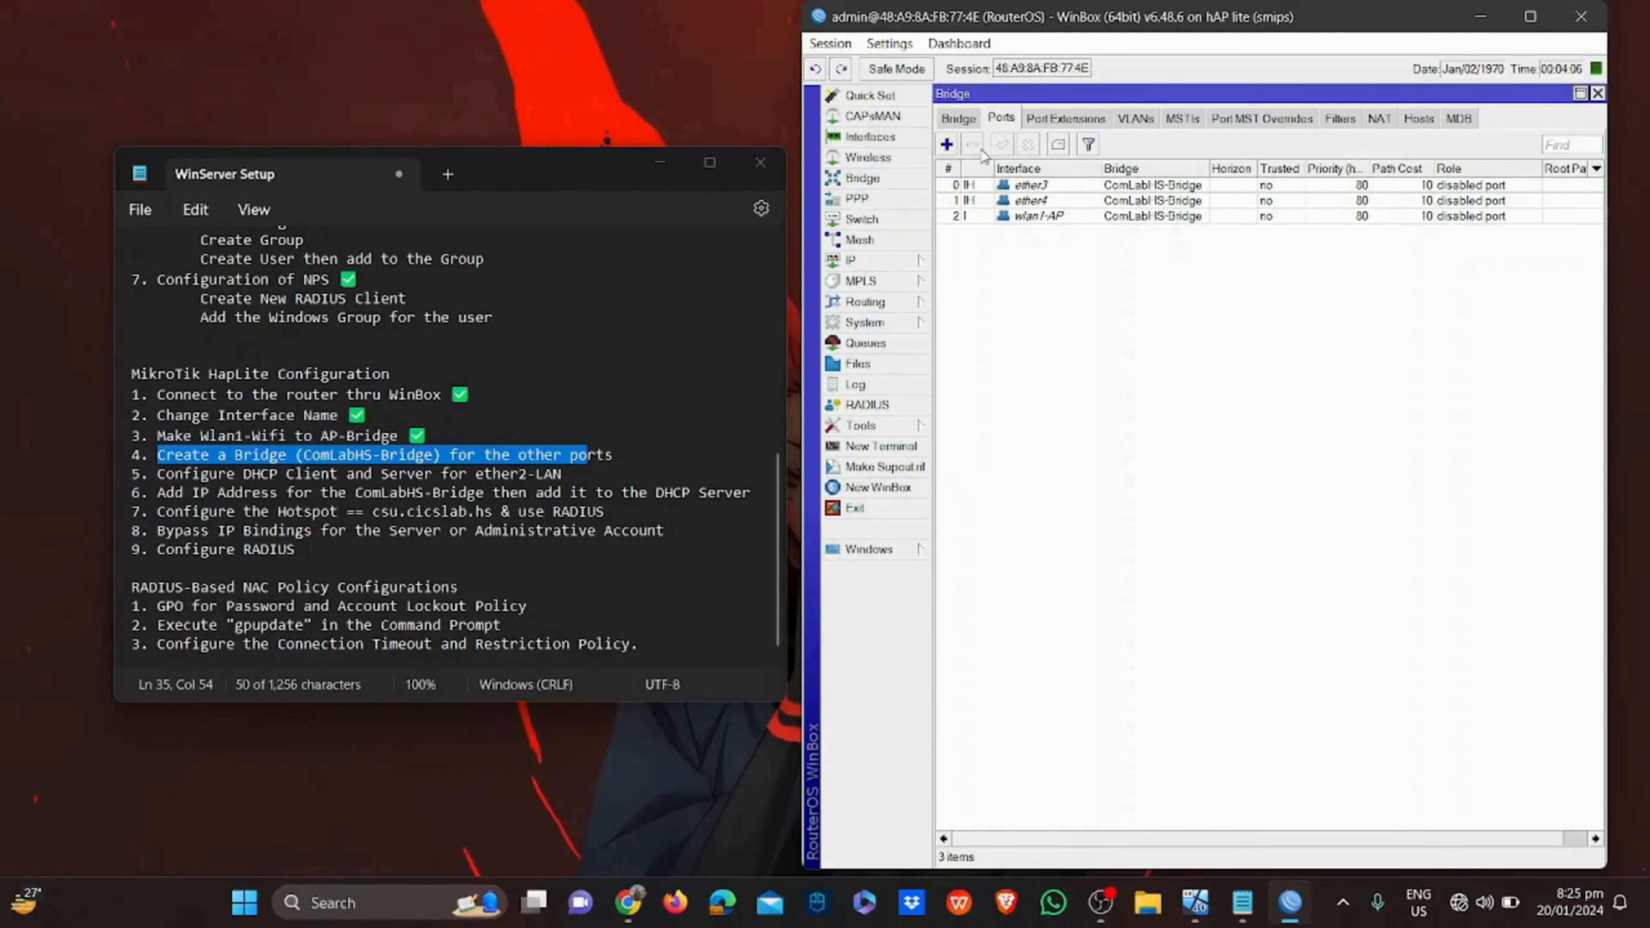
pyautogui.click(972, 122)
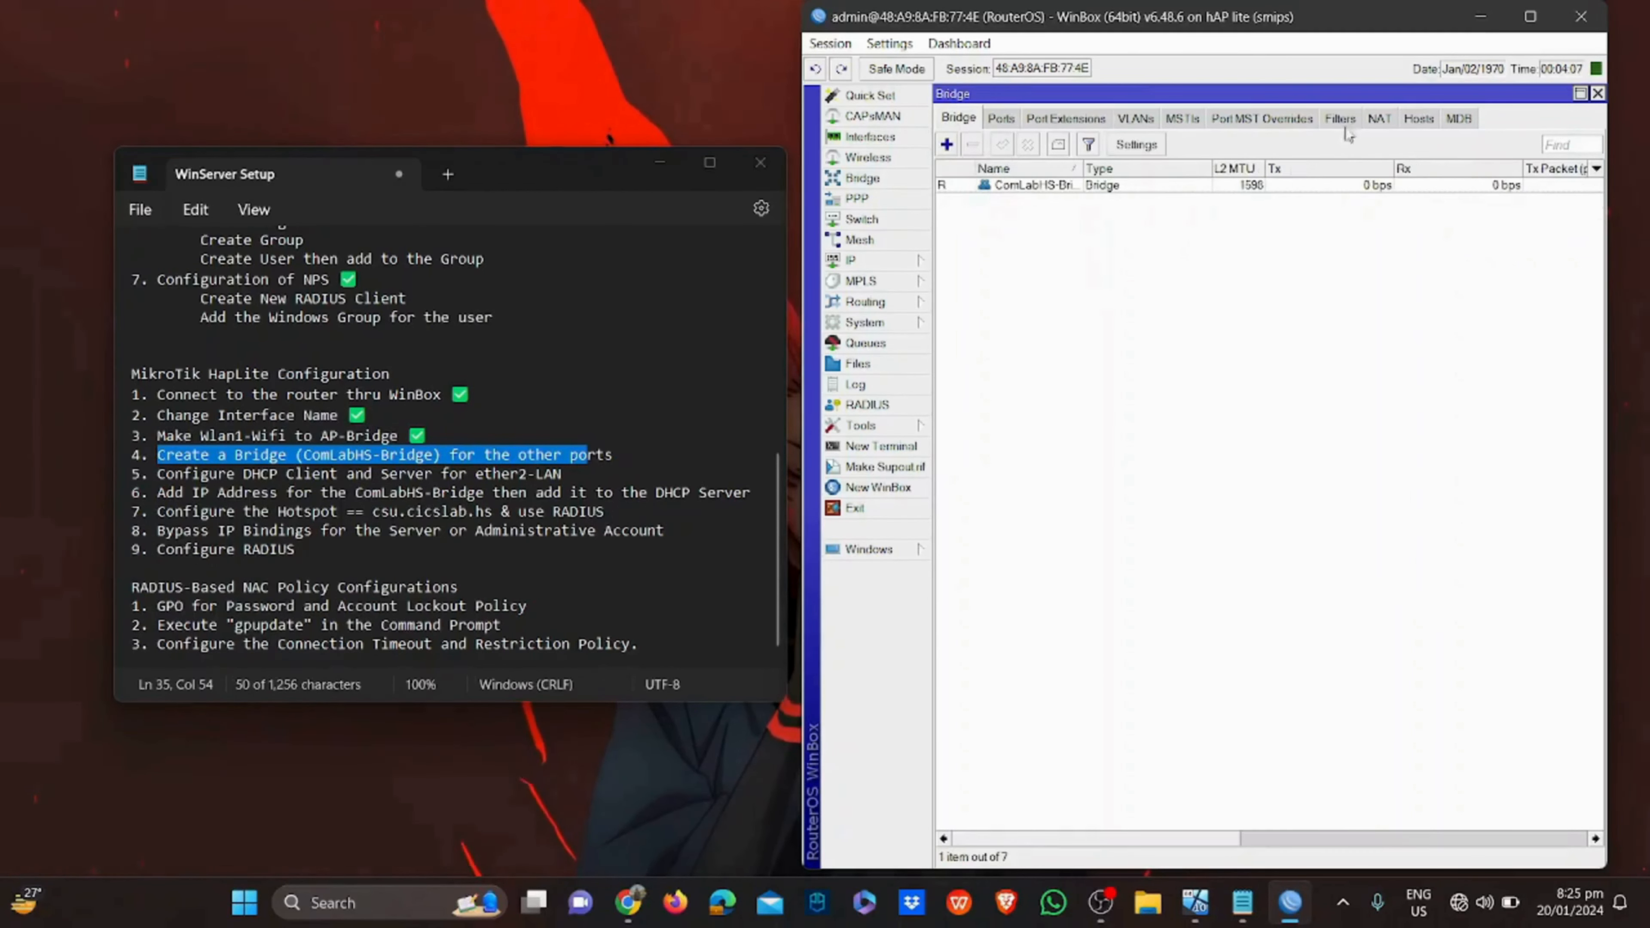
pyautogui.click(1597, 93)
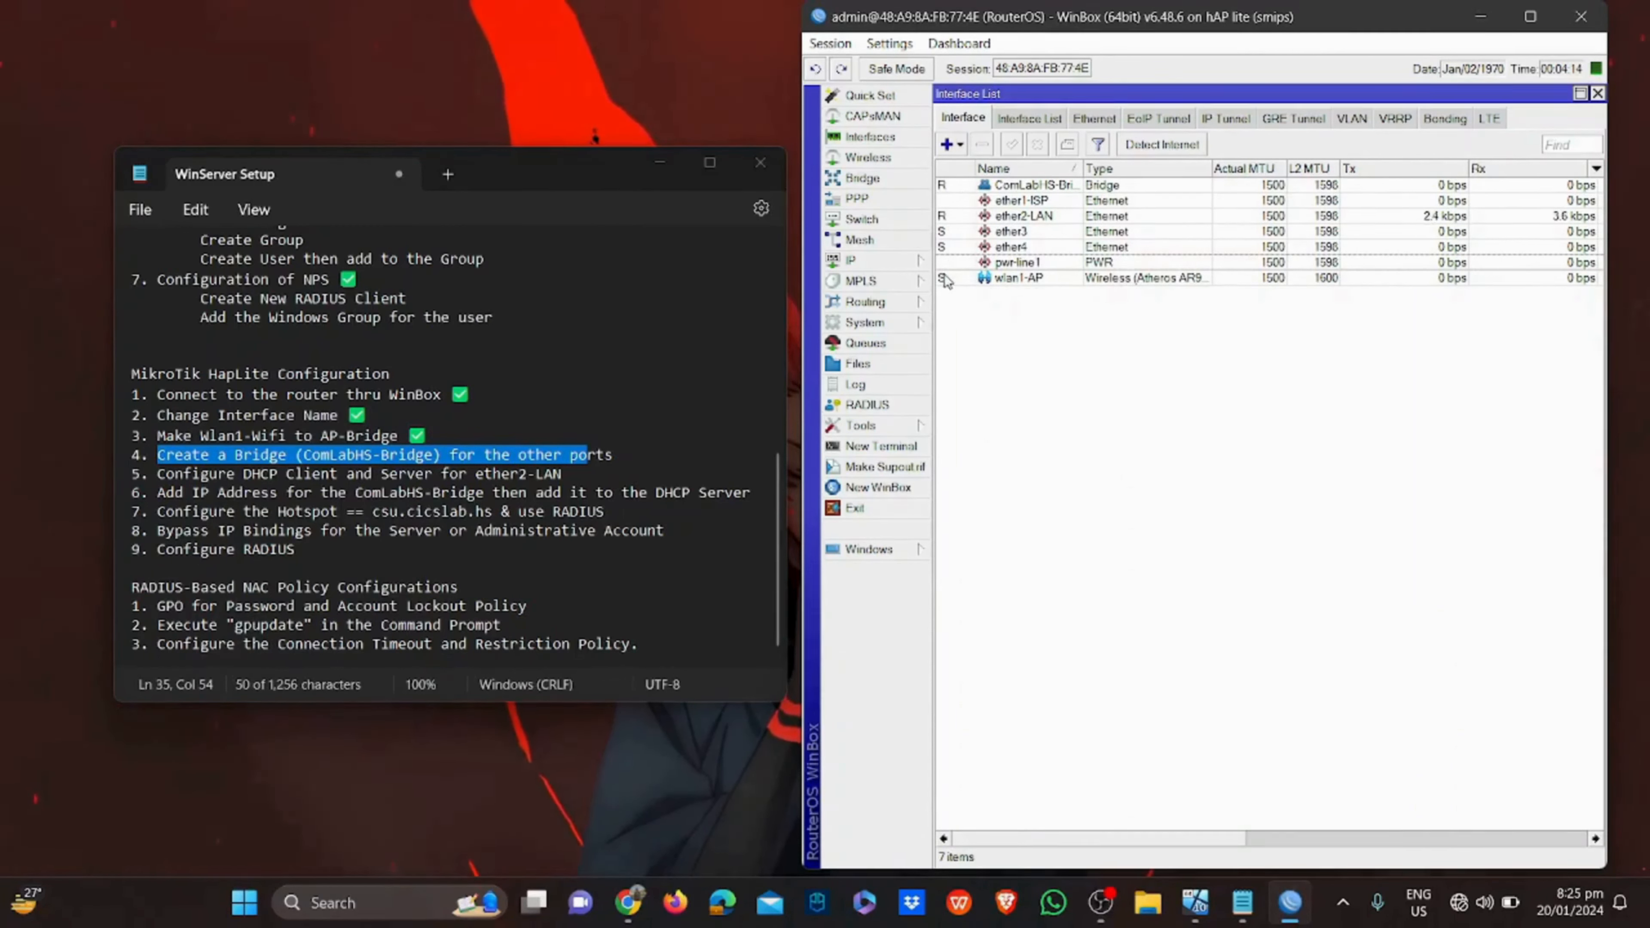
# Tick step 4 in the notes, highlight step 5, and go to WinBox's IP menu
pyautogui.click(669, 456)
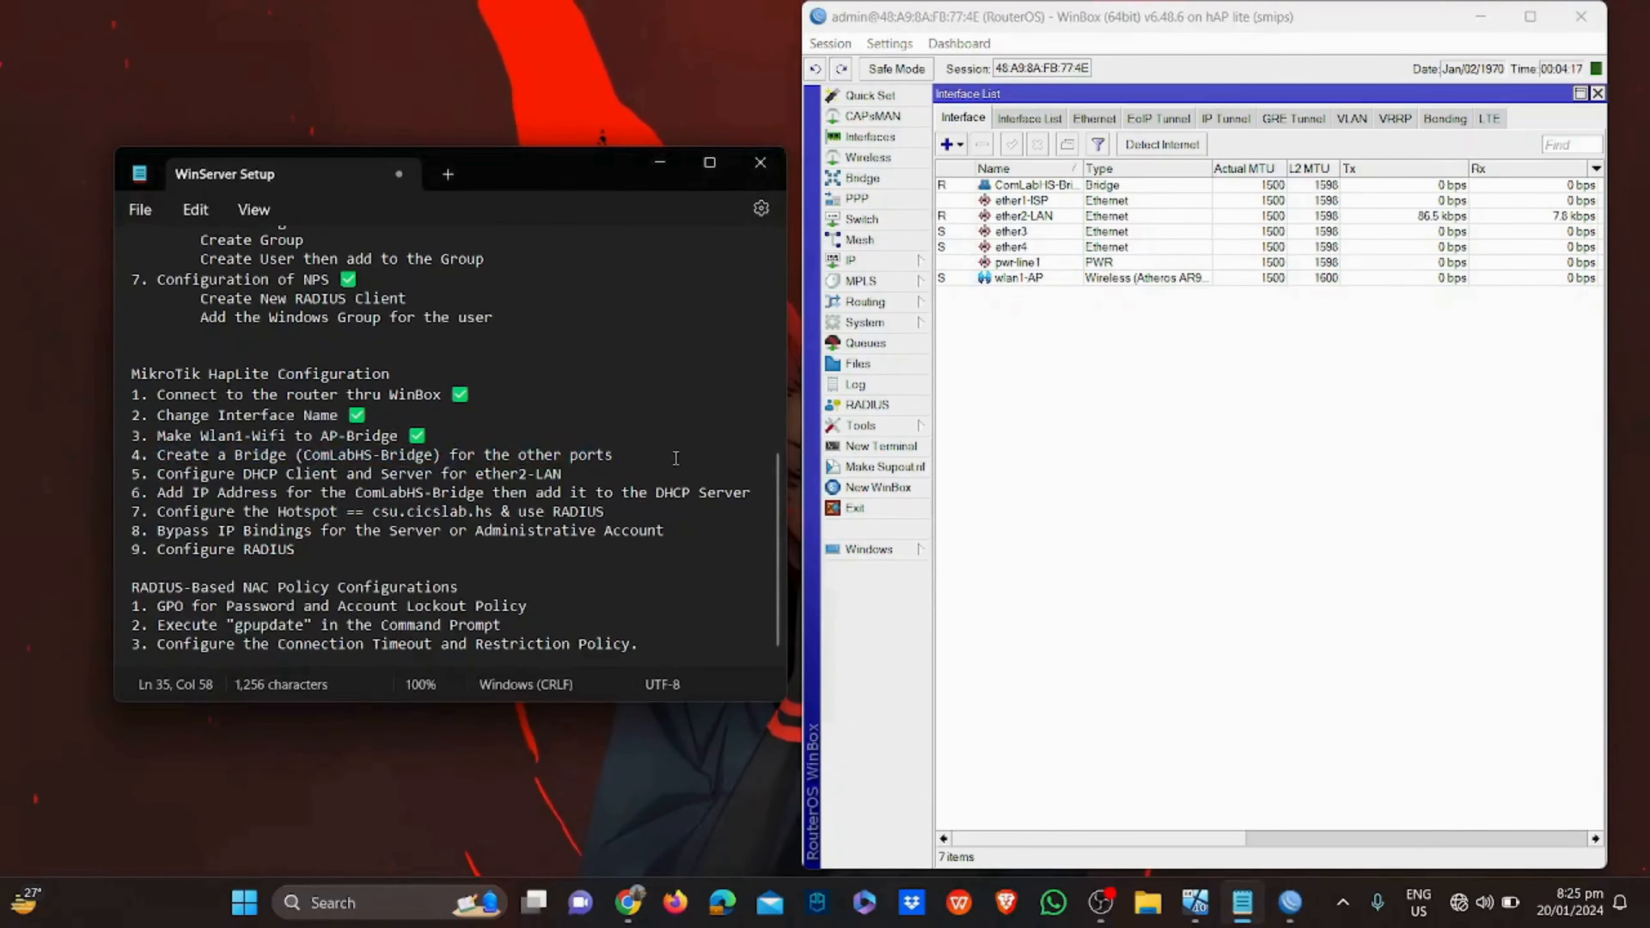
pyautogui.write('✅')
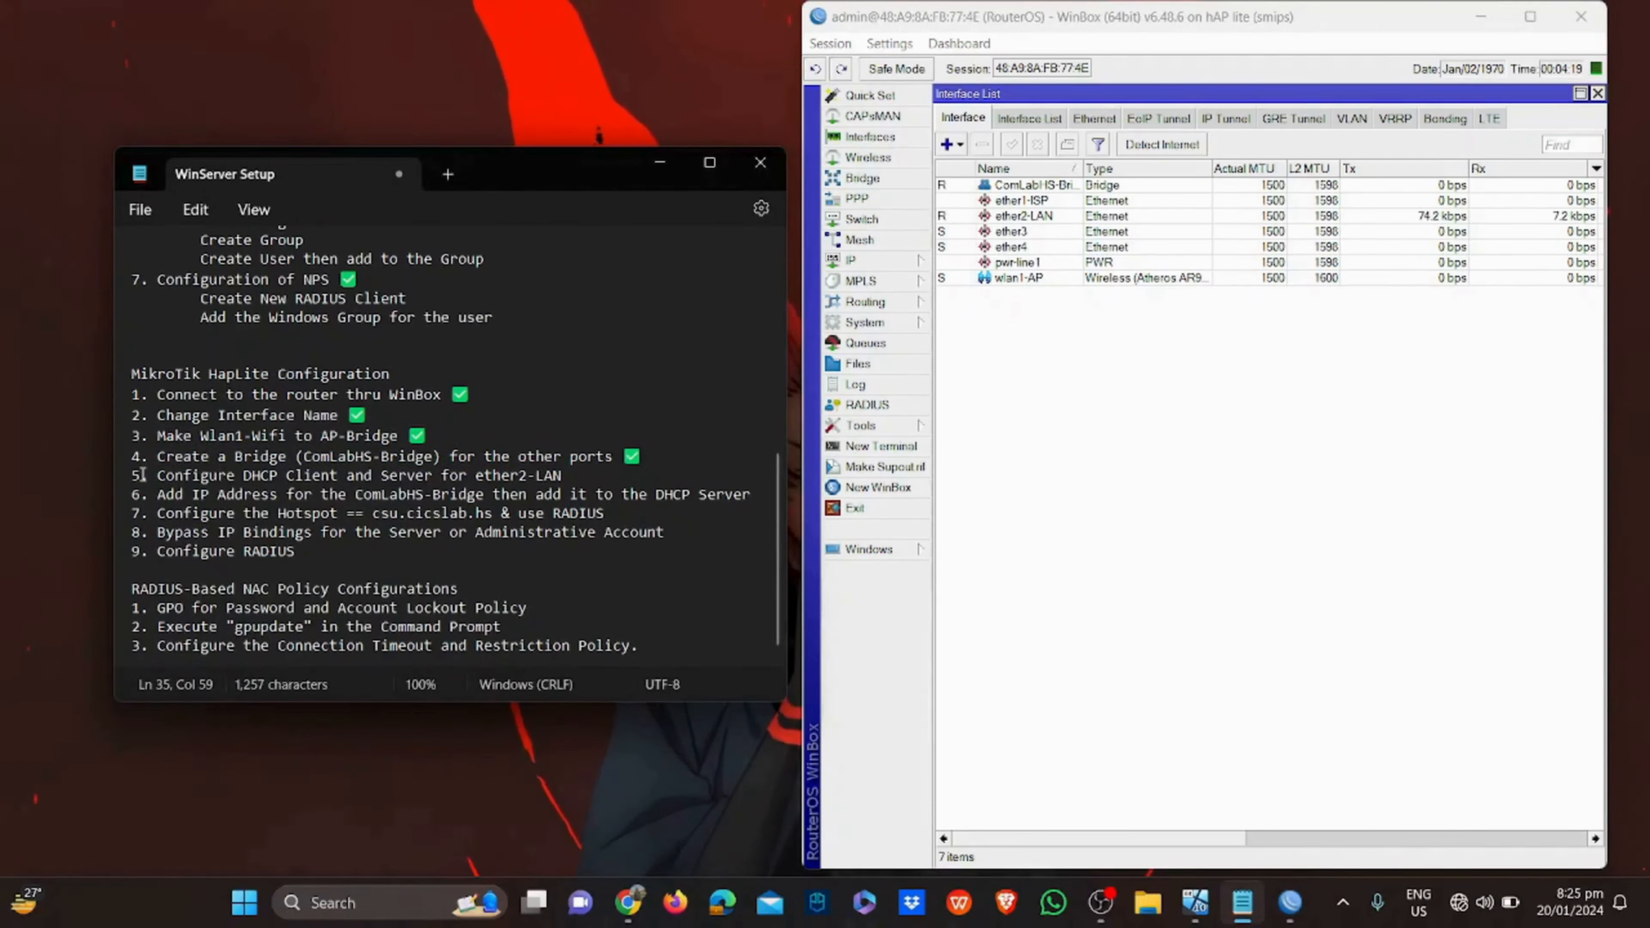
pyautogui.moveTo(143, 474); pyautogui.dragTo(553, 475)
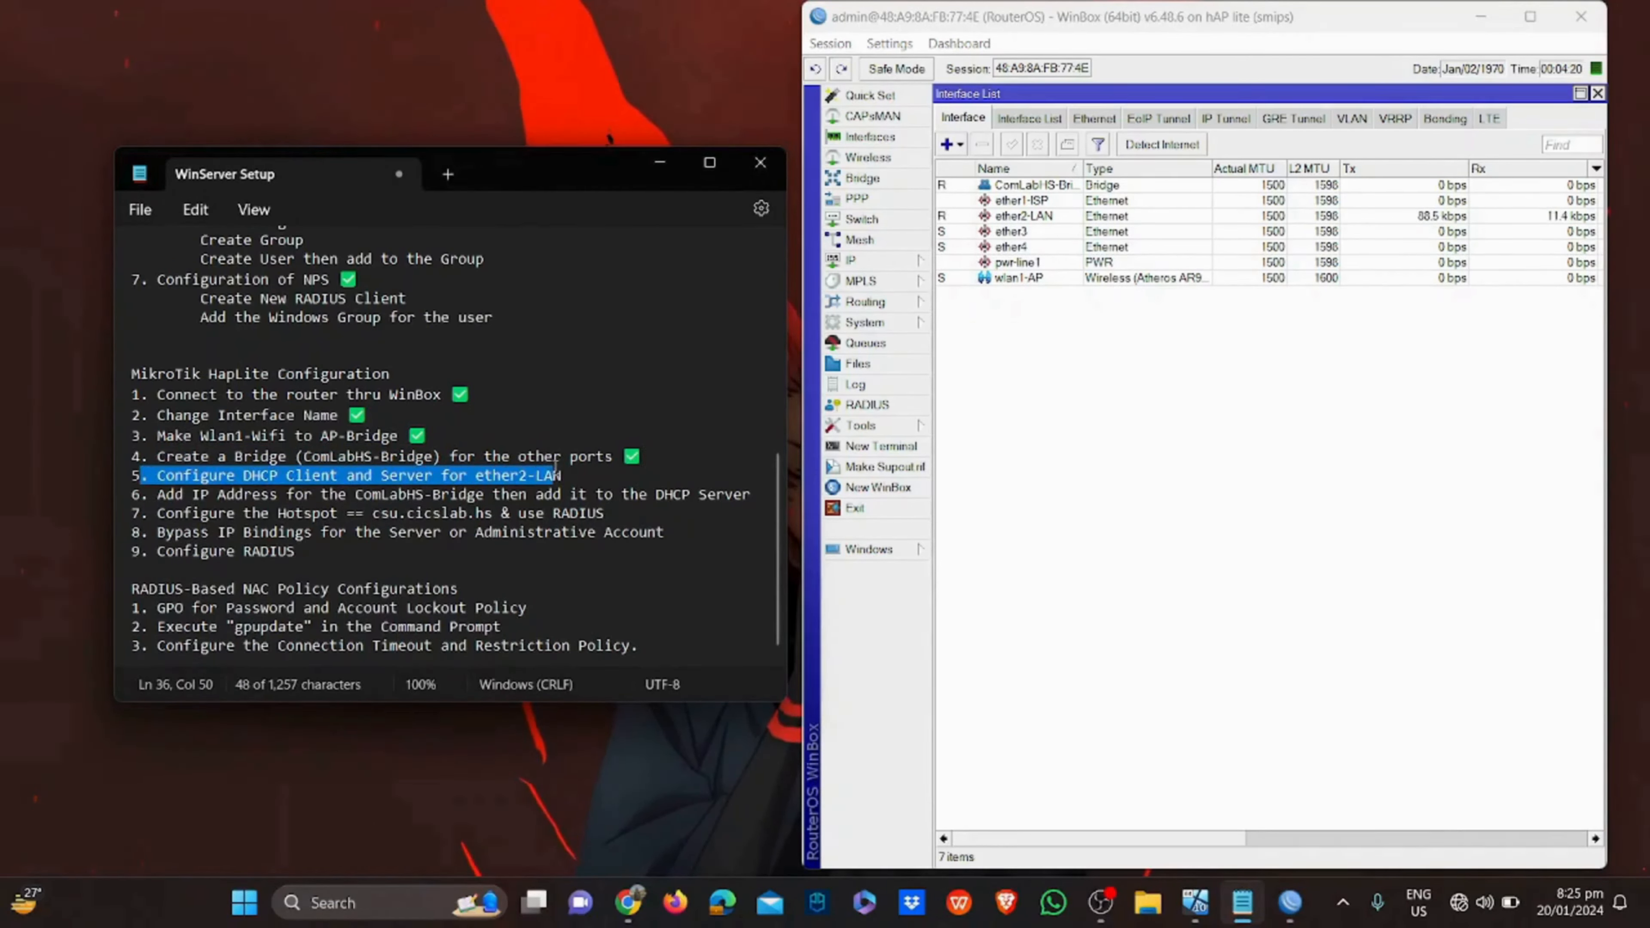
pyautogui.click(1206, 473)
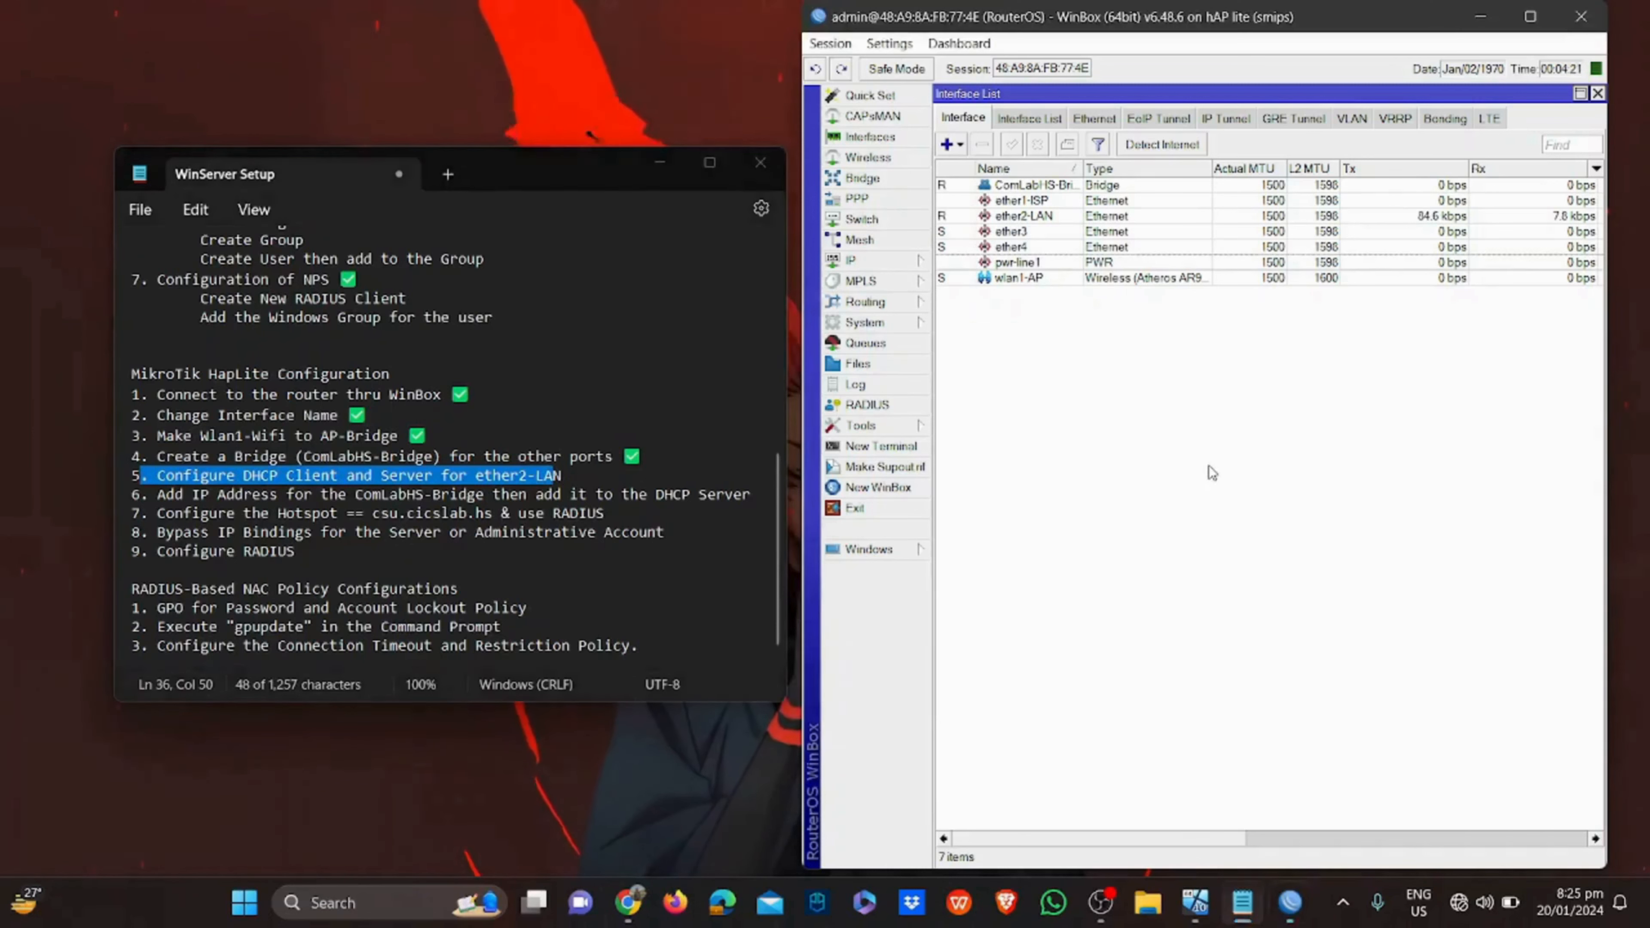
pyautogui.click(918, 263)
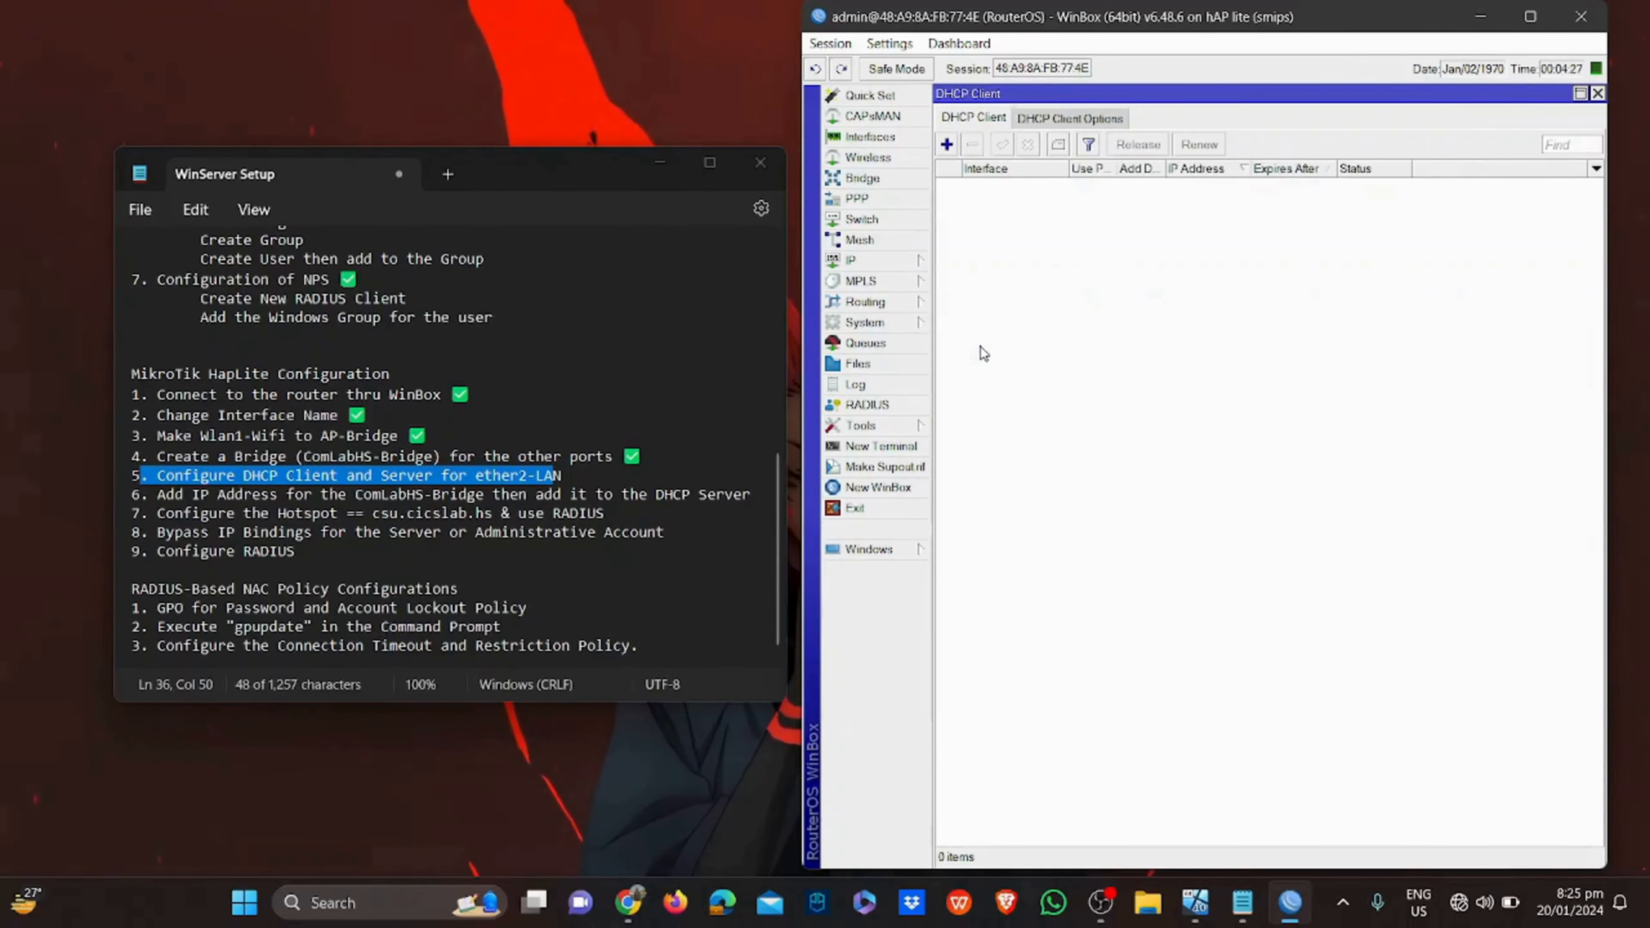
# Add a DHCP client on ether2-LAN and verify it is bound to 192.168.10.20/24
pyautogui.click(976, 345)
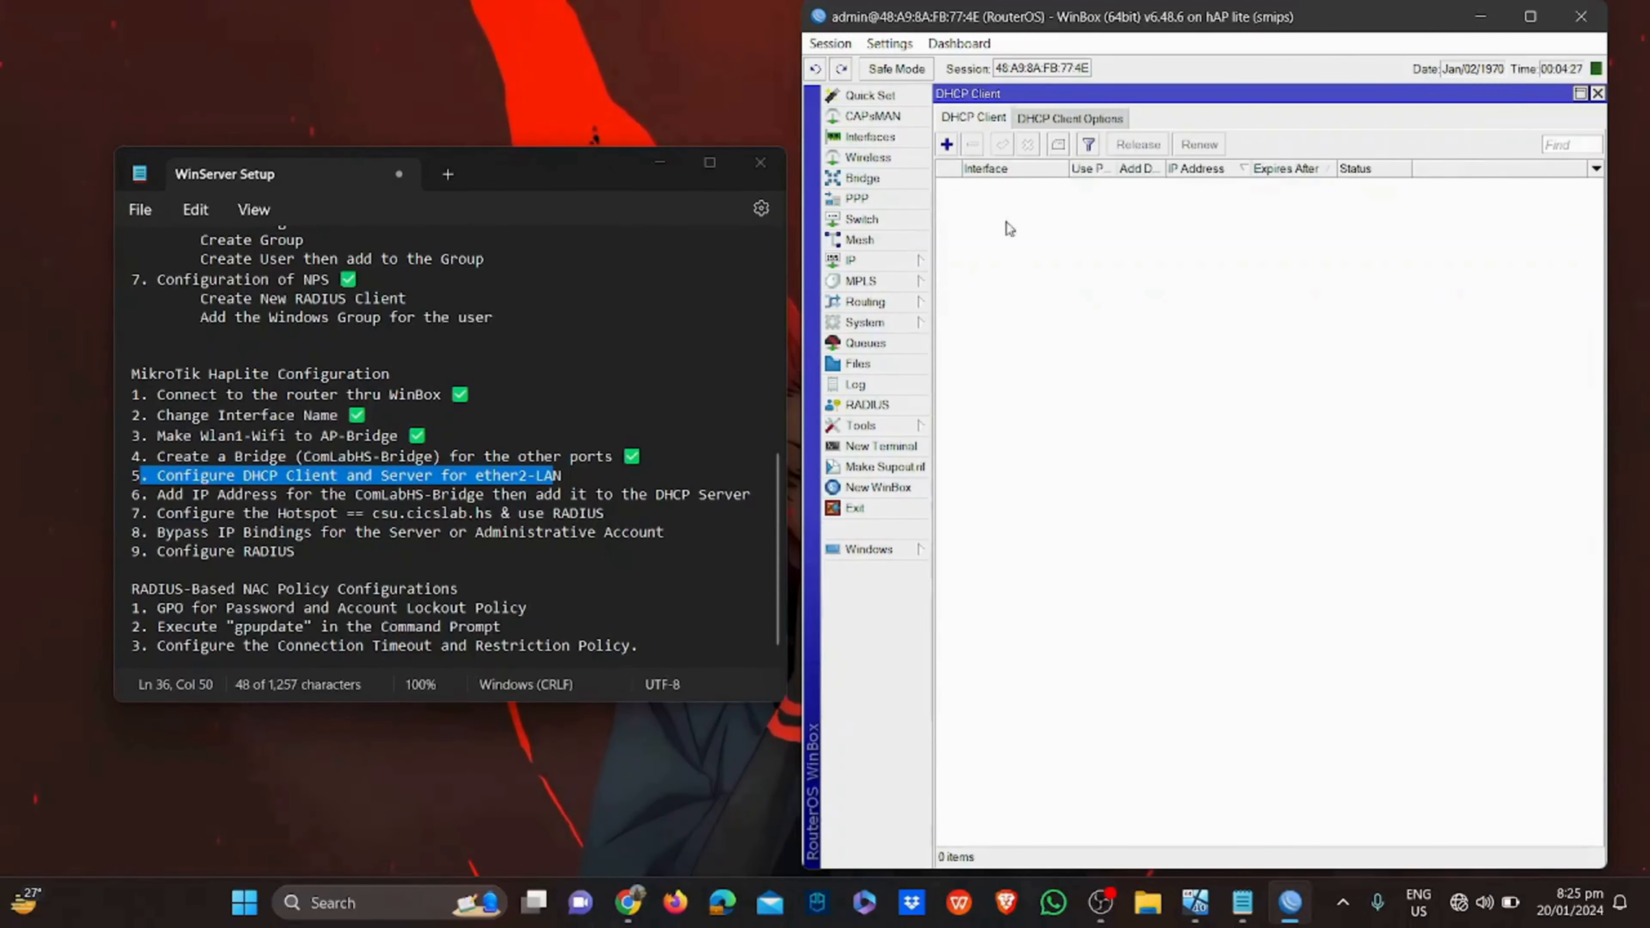
pyautogui.click(947, 145)
pyautogui.click(1301, 307)
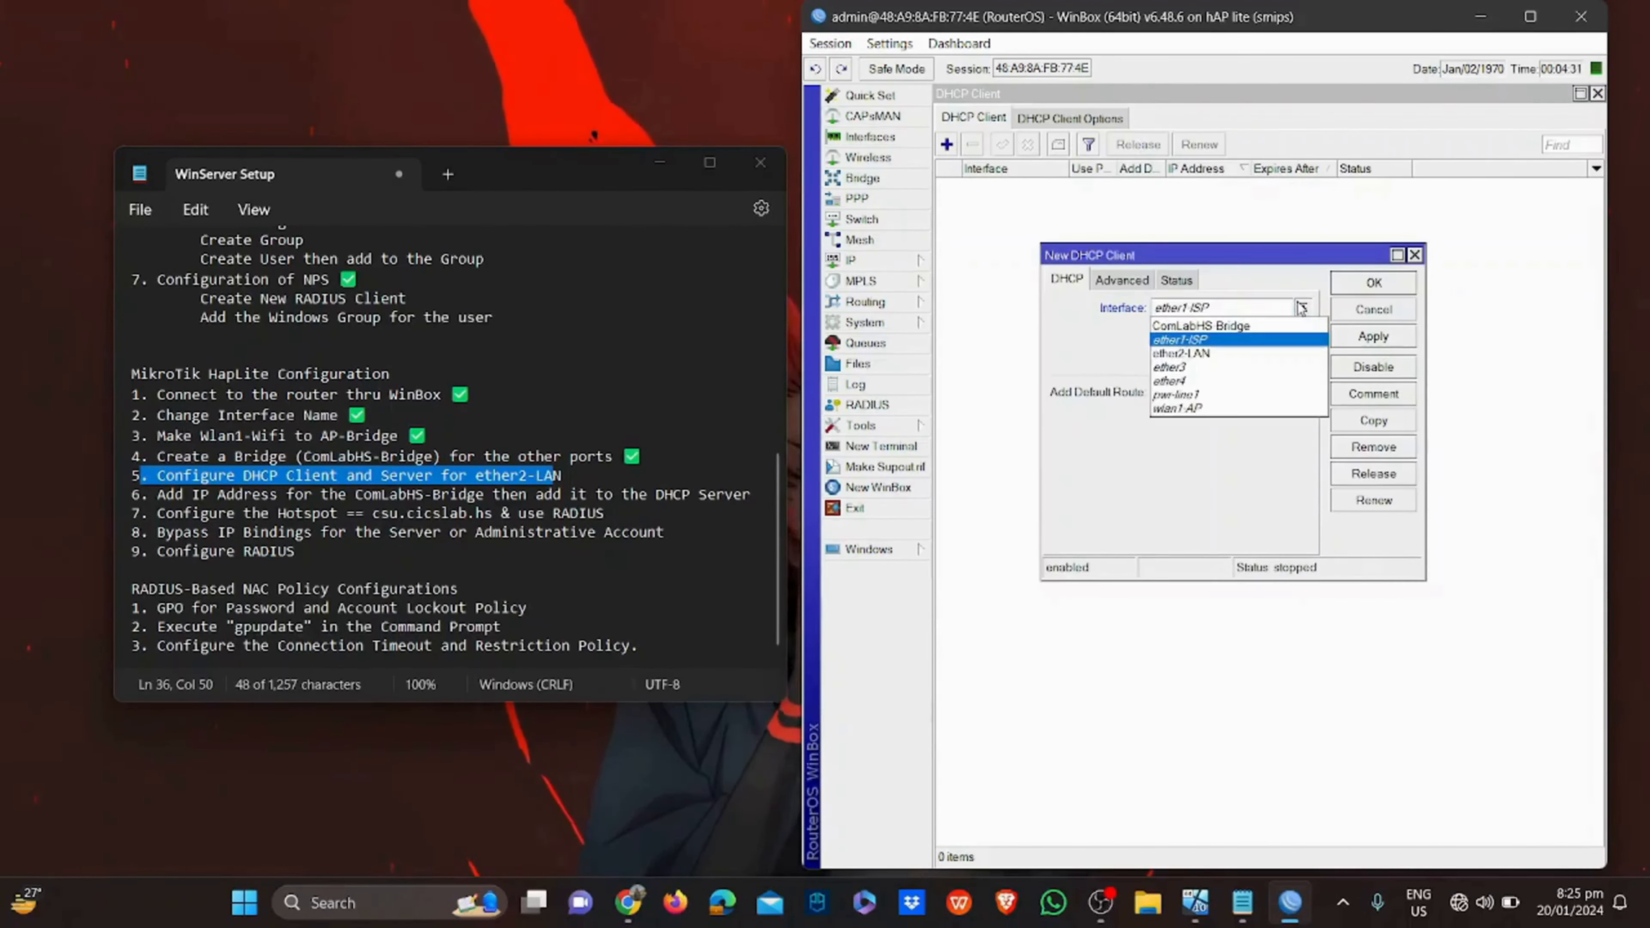
pyautogui.click(1281, 354)
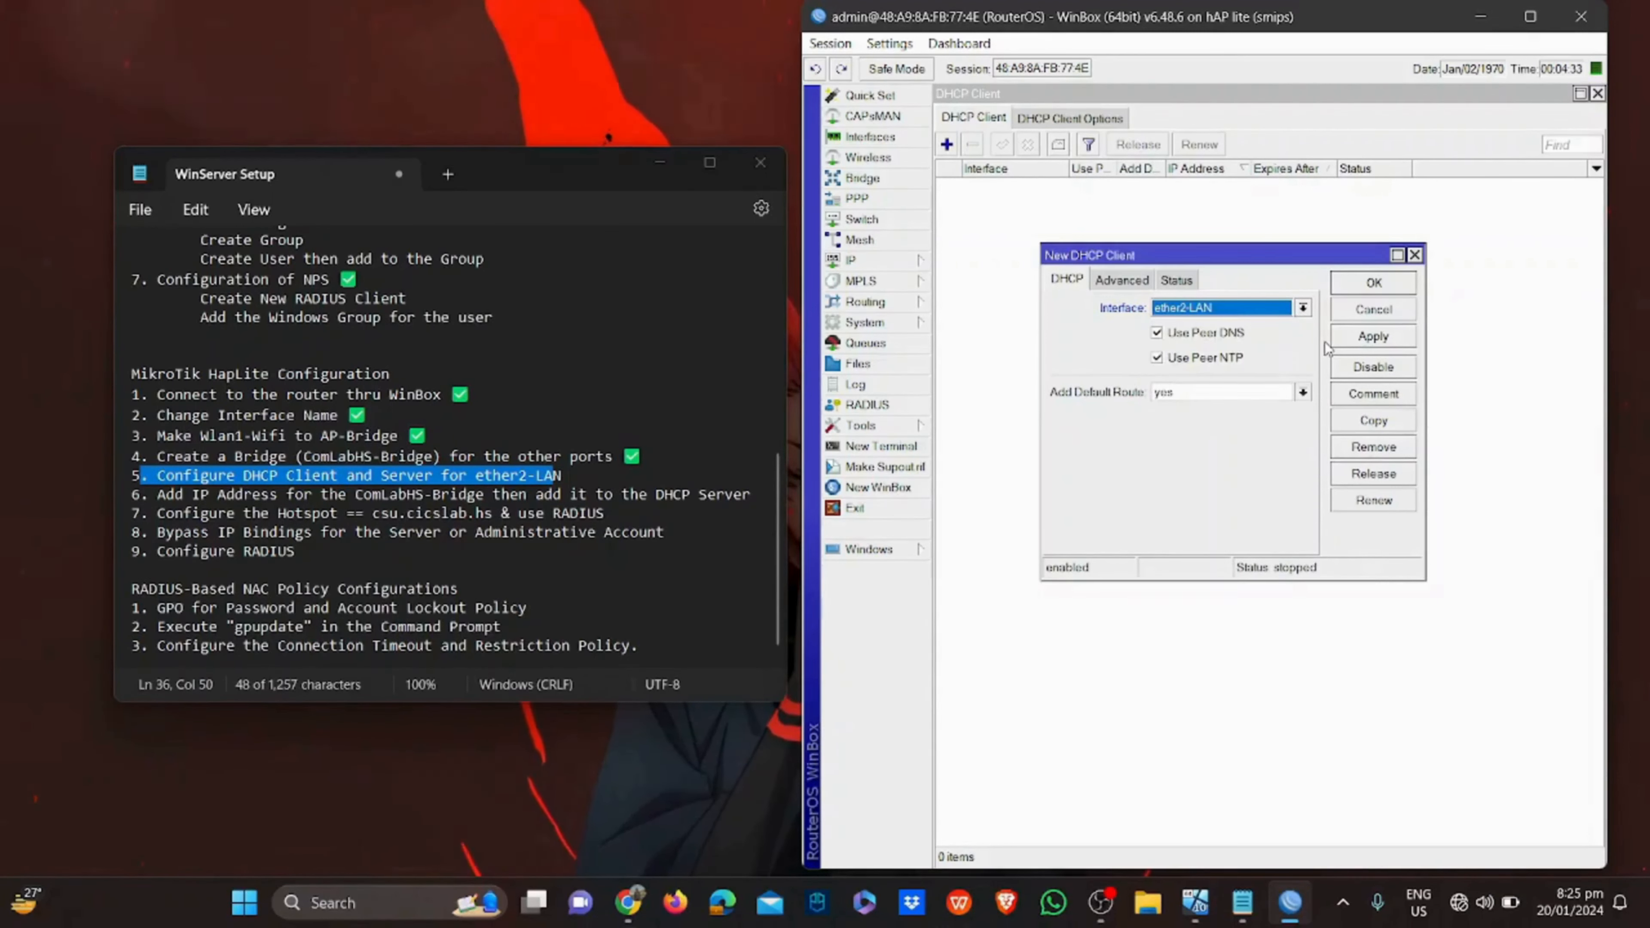
pyautogui.click(1364, 336)
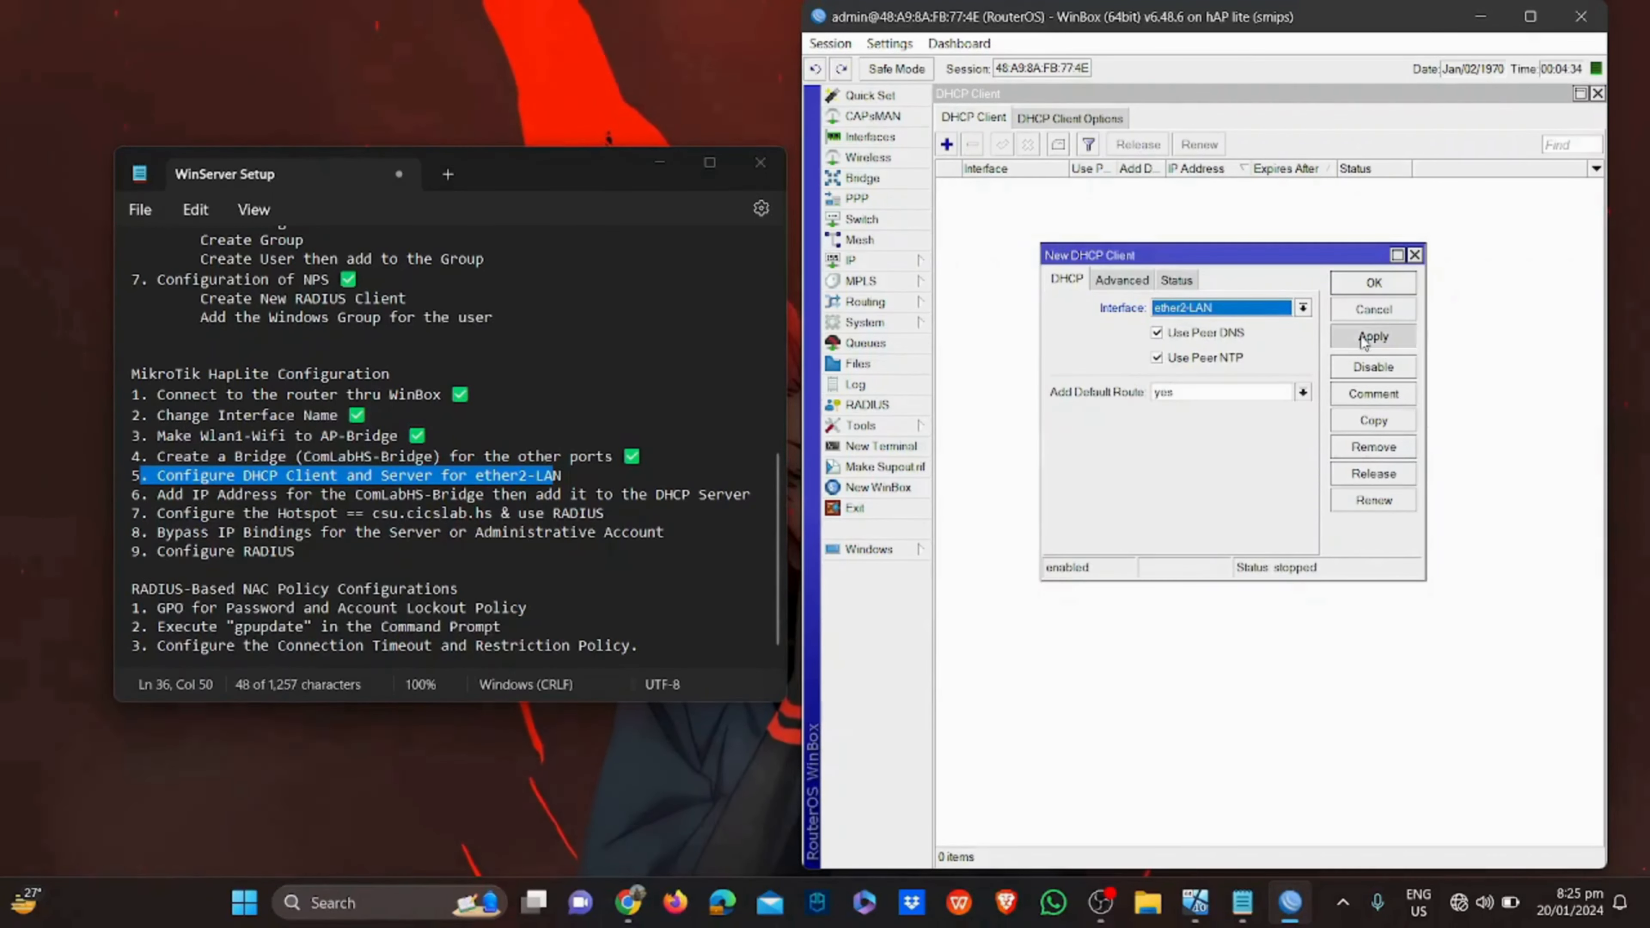
pyautogui.click(1372, 283)
pyautogui.click(1234, 189)
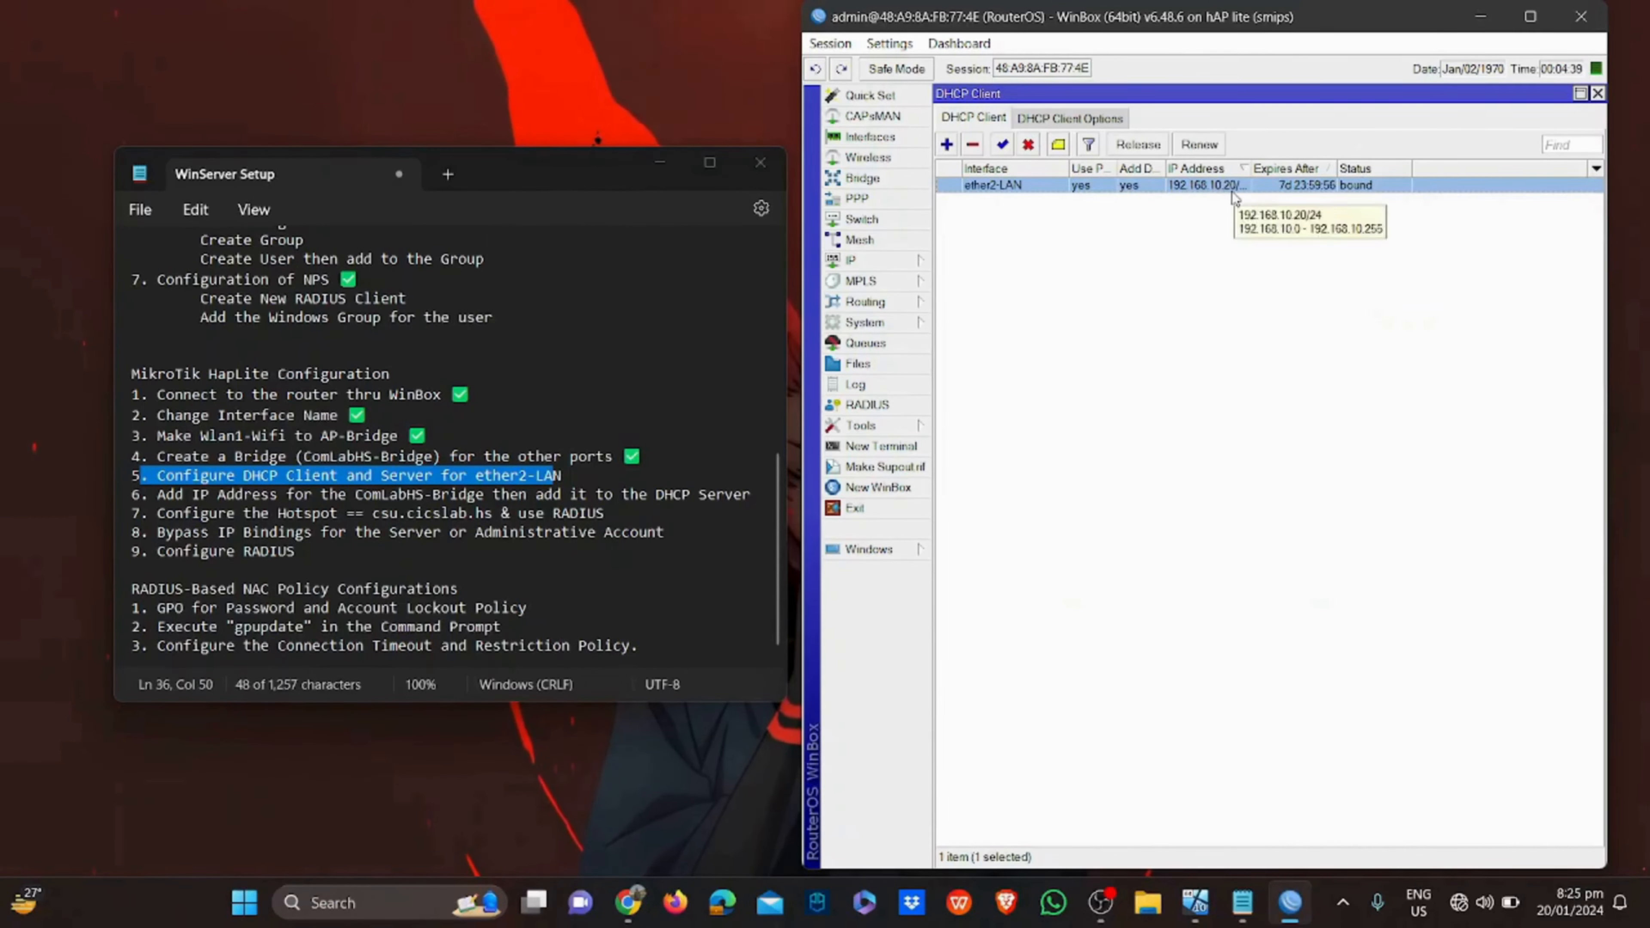
pyautogui.click(1043, 273)
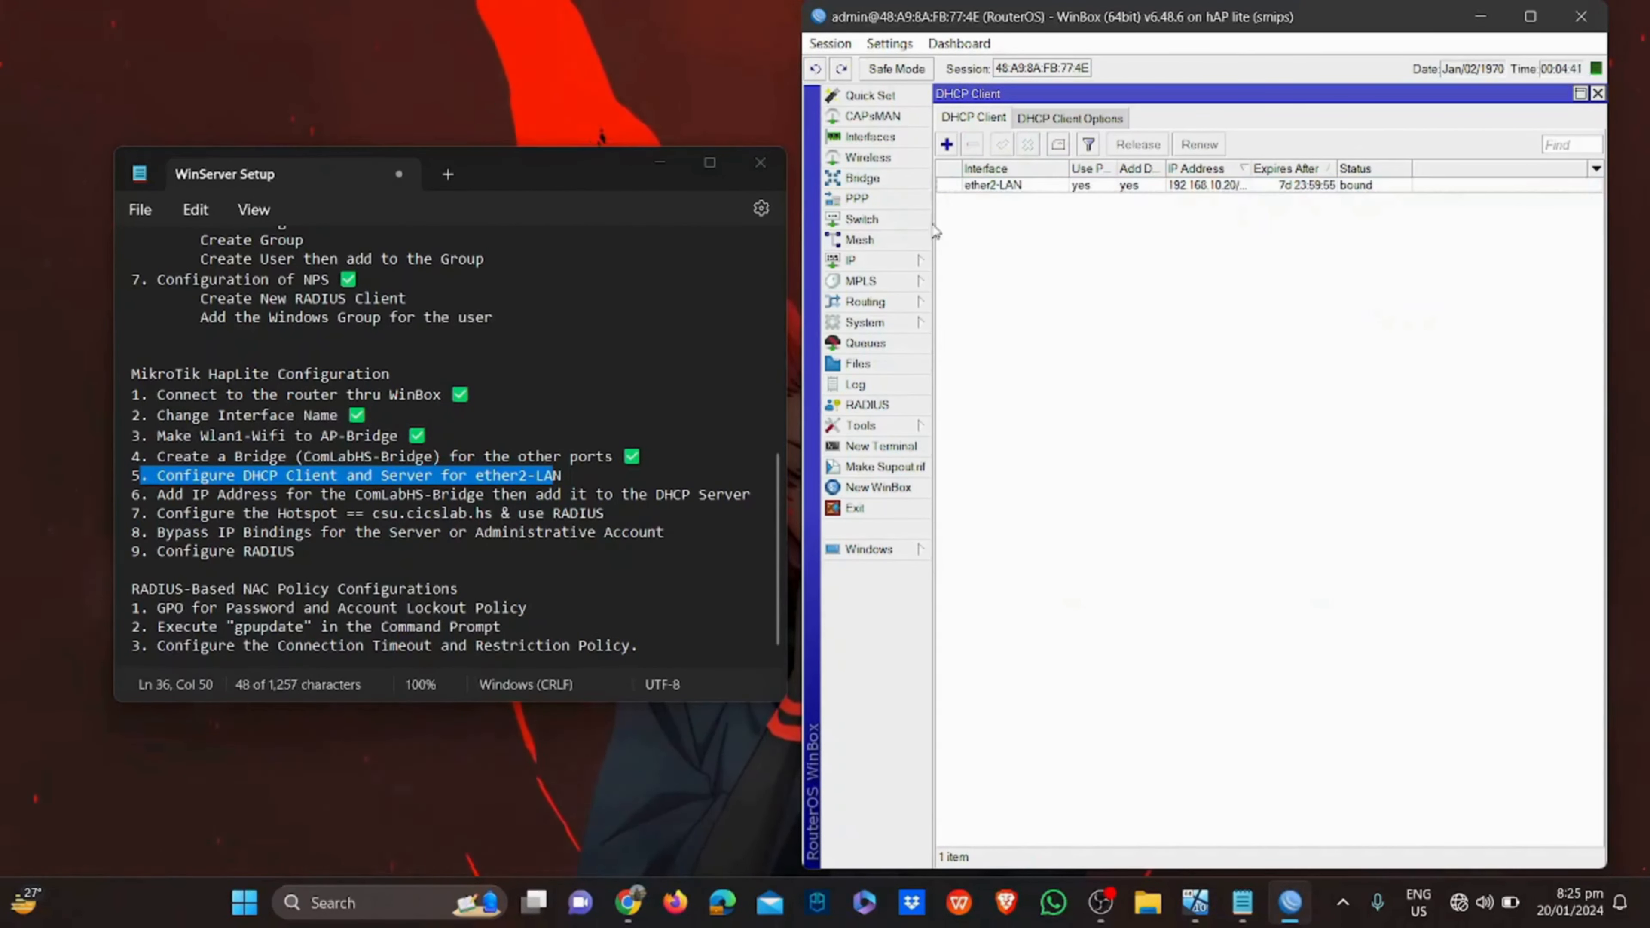
pyautogui.click(879, 260)
# Add the address 172.16.1.1/24 on interface ComLabHS-Bridge in IP > Addresses
pyautogui.click(968, 304)
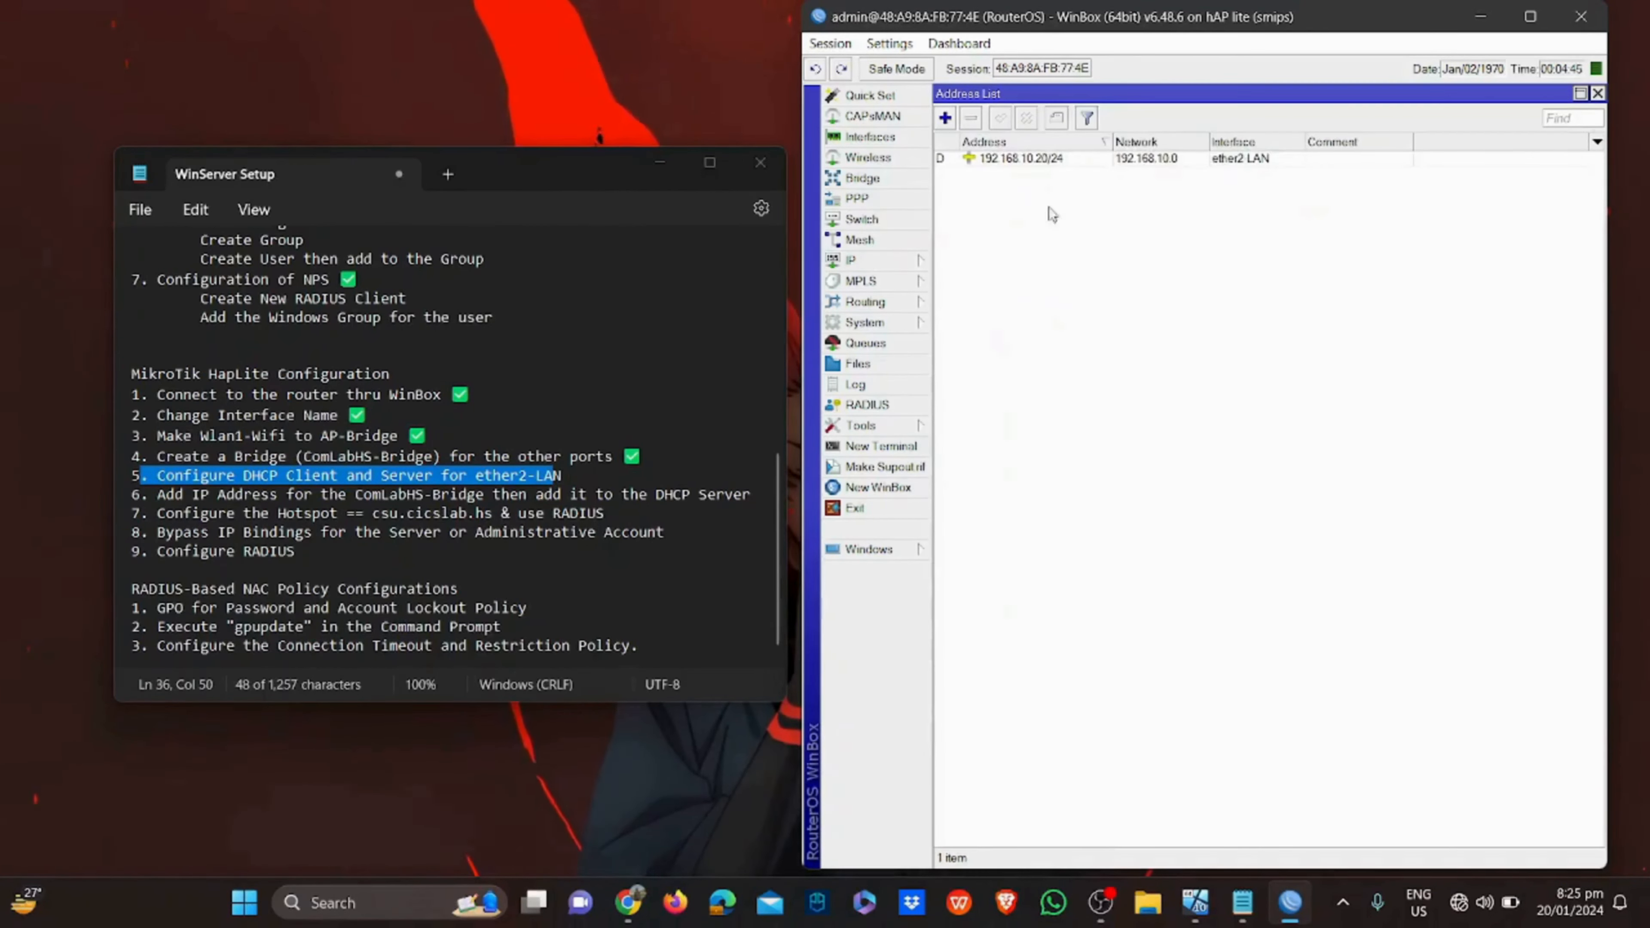
pyautogui.click(1071, 160)
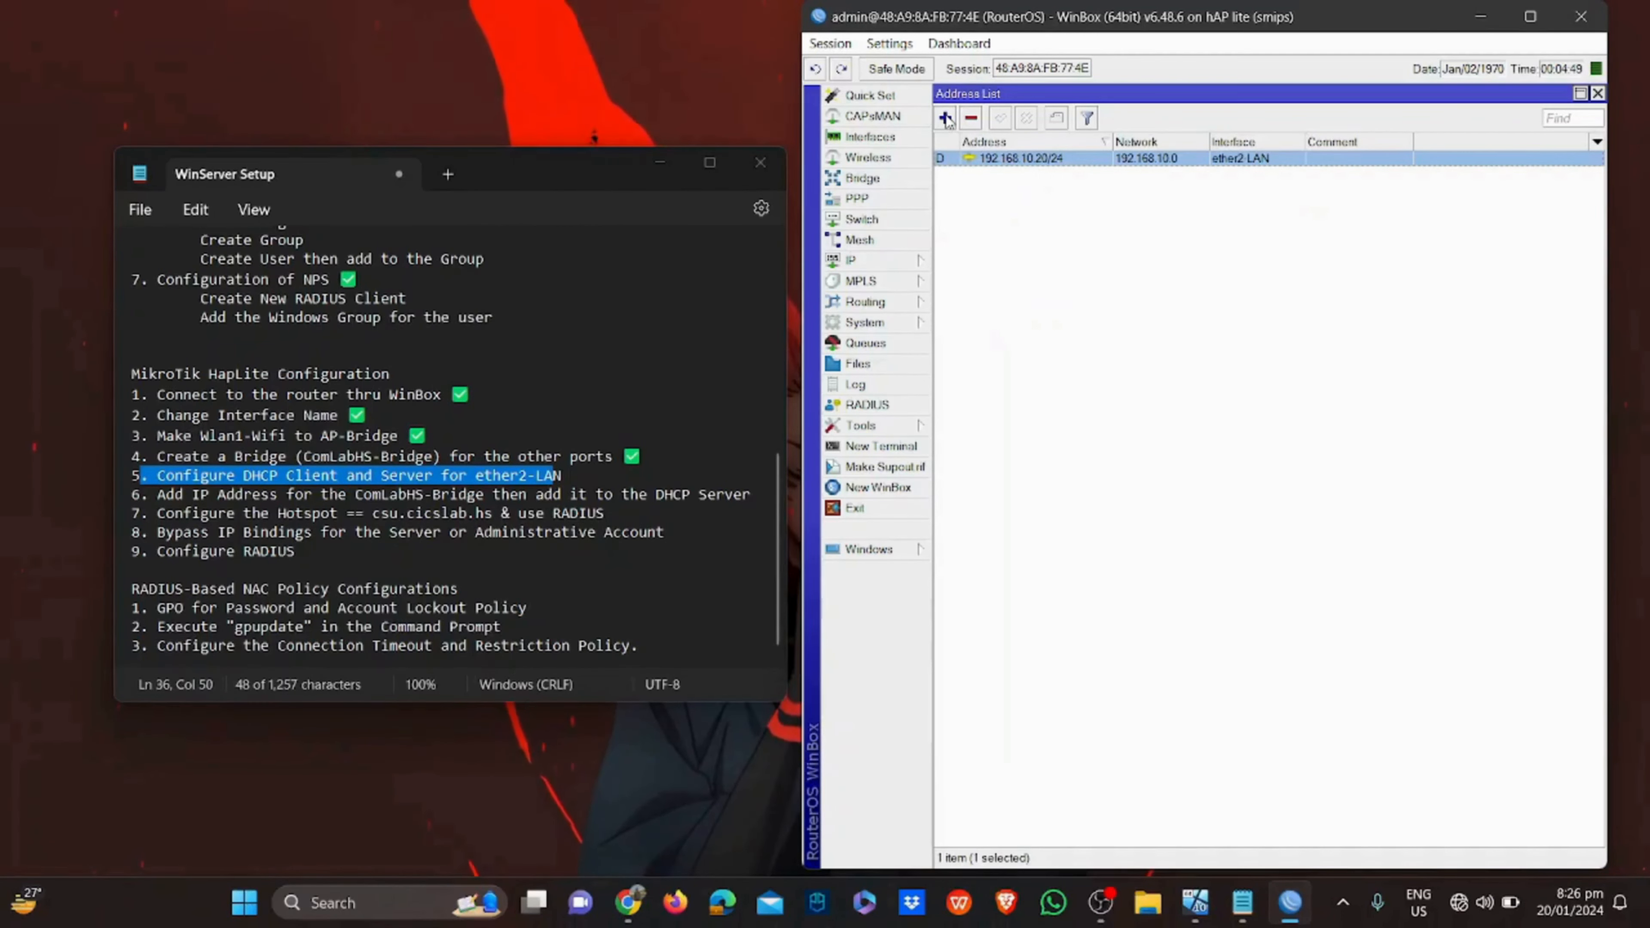
pyautogui.click(947, 119)
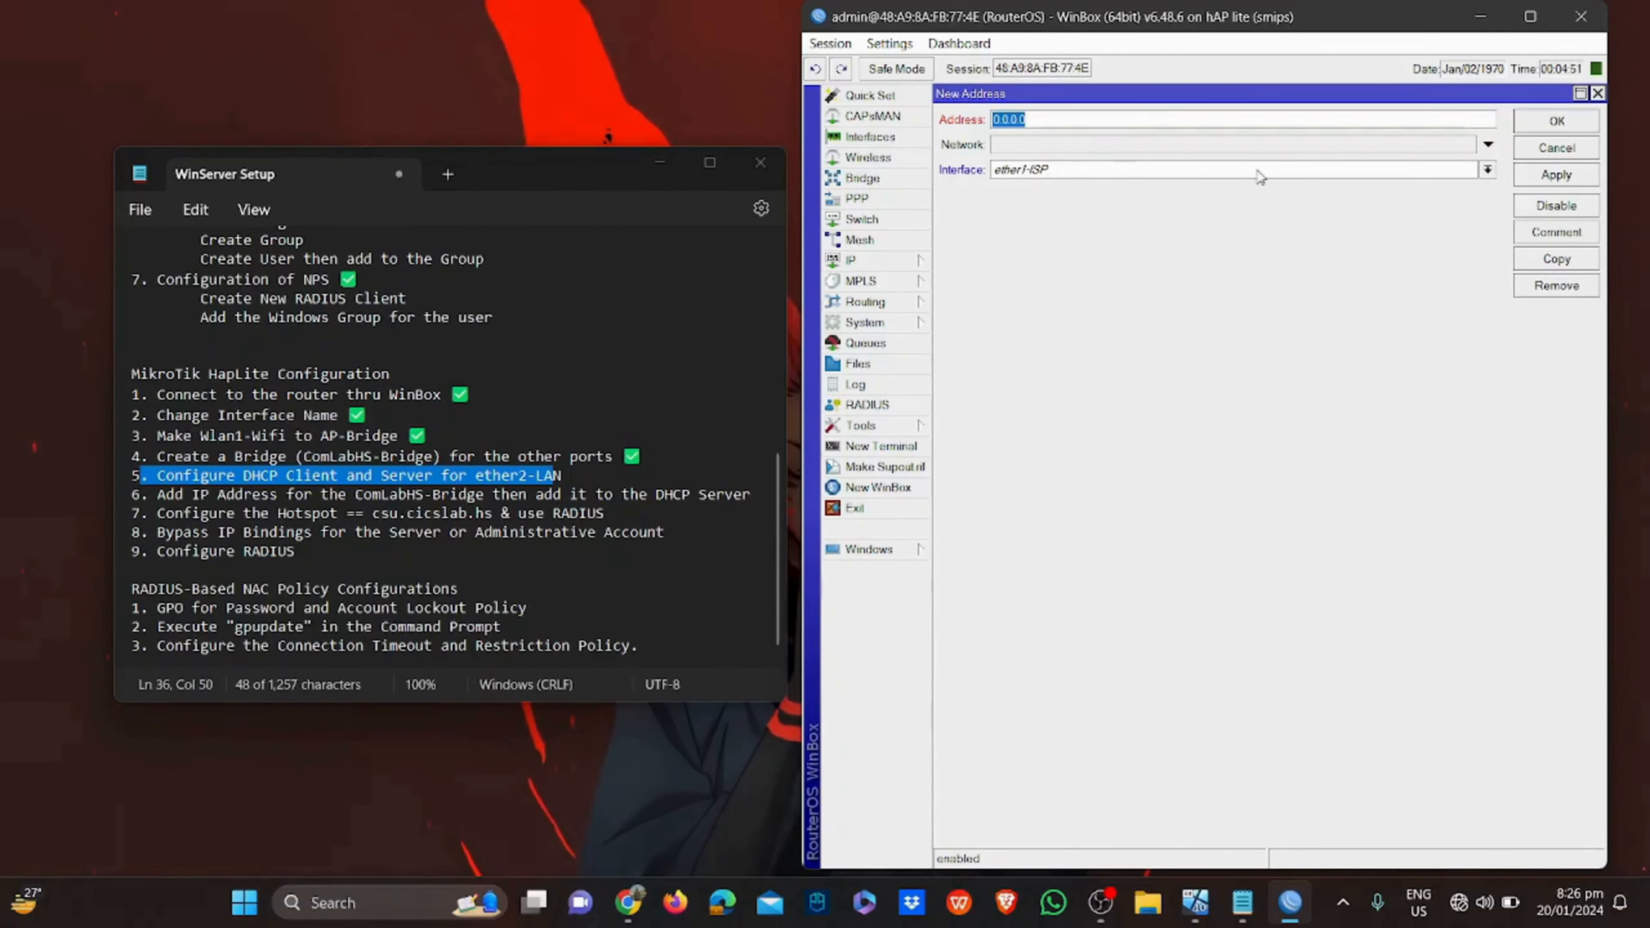
pyautogui.click(1474, 122)
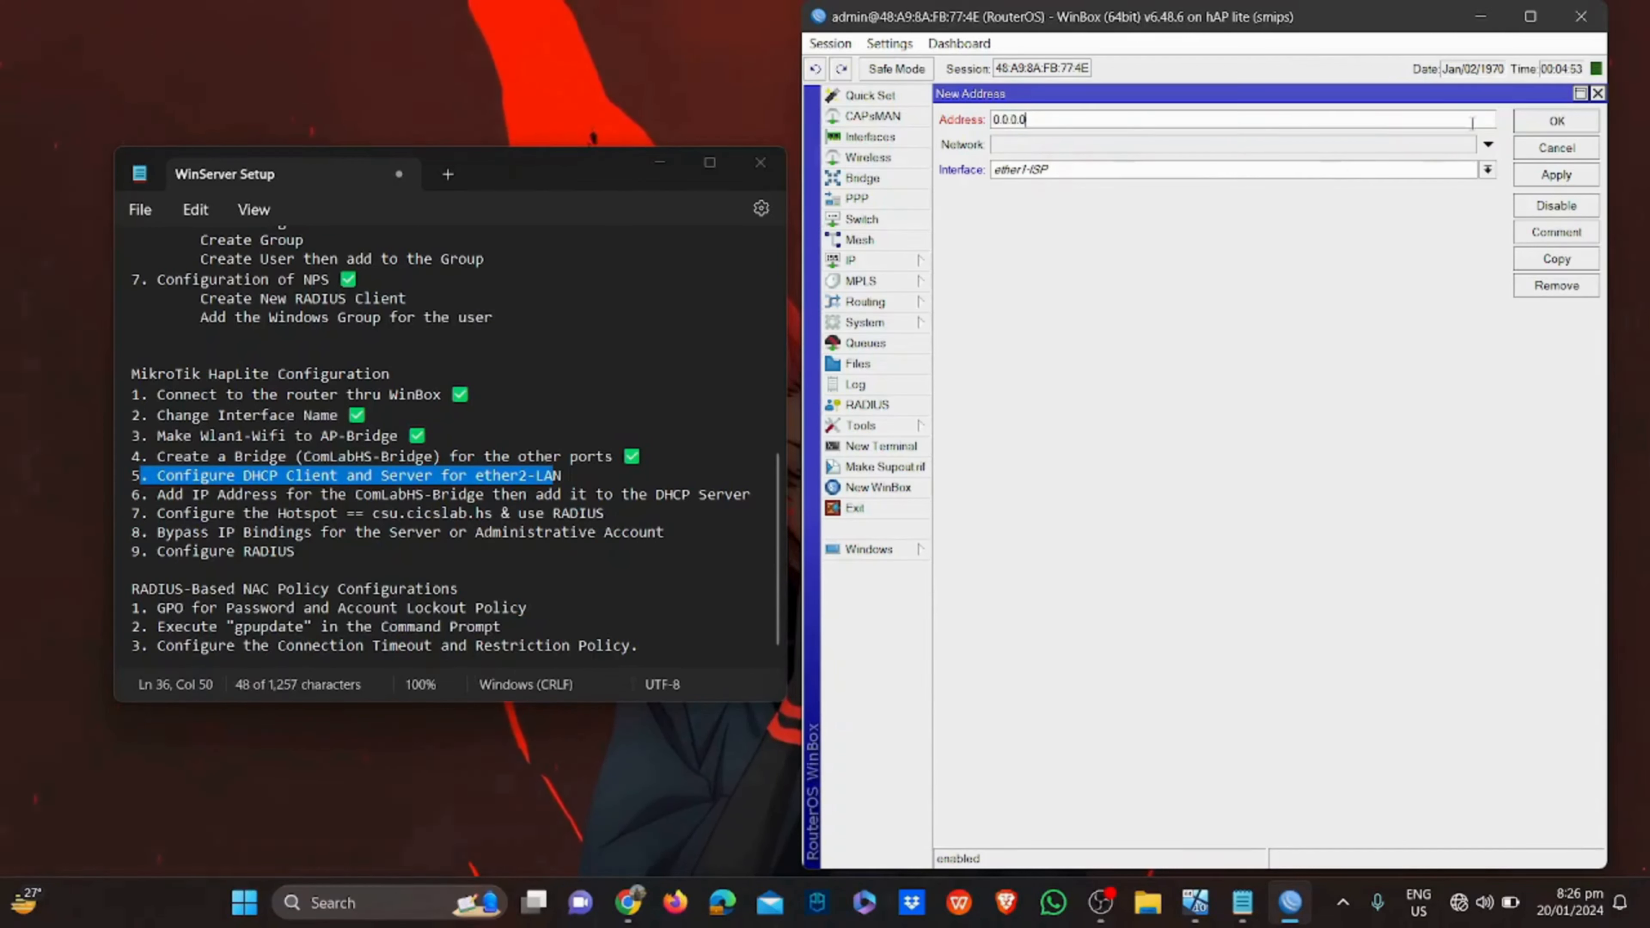
pyautogui.doubleClick(1472, 122)
pyautogui.write('17')
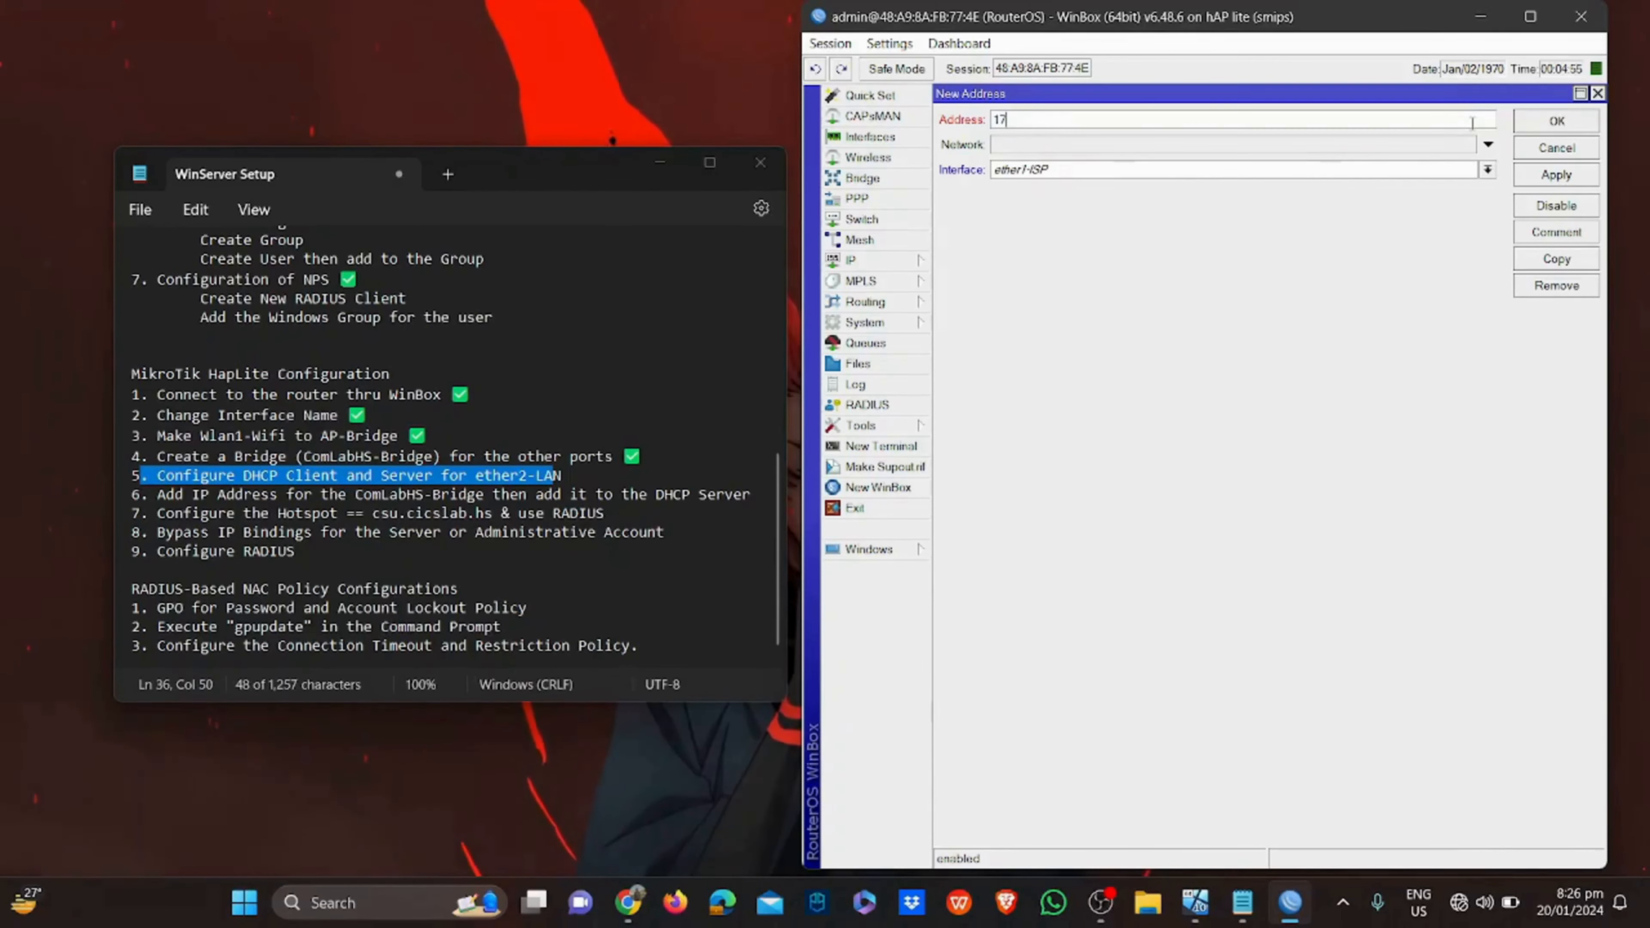
pyautogui.write('2.1')
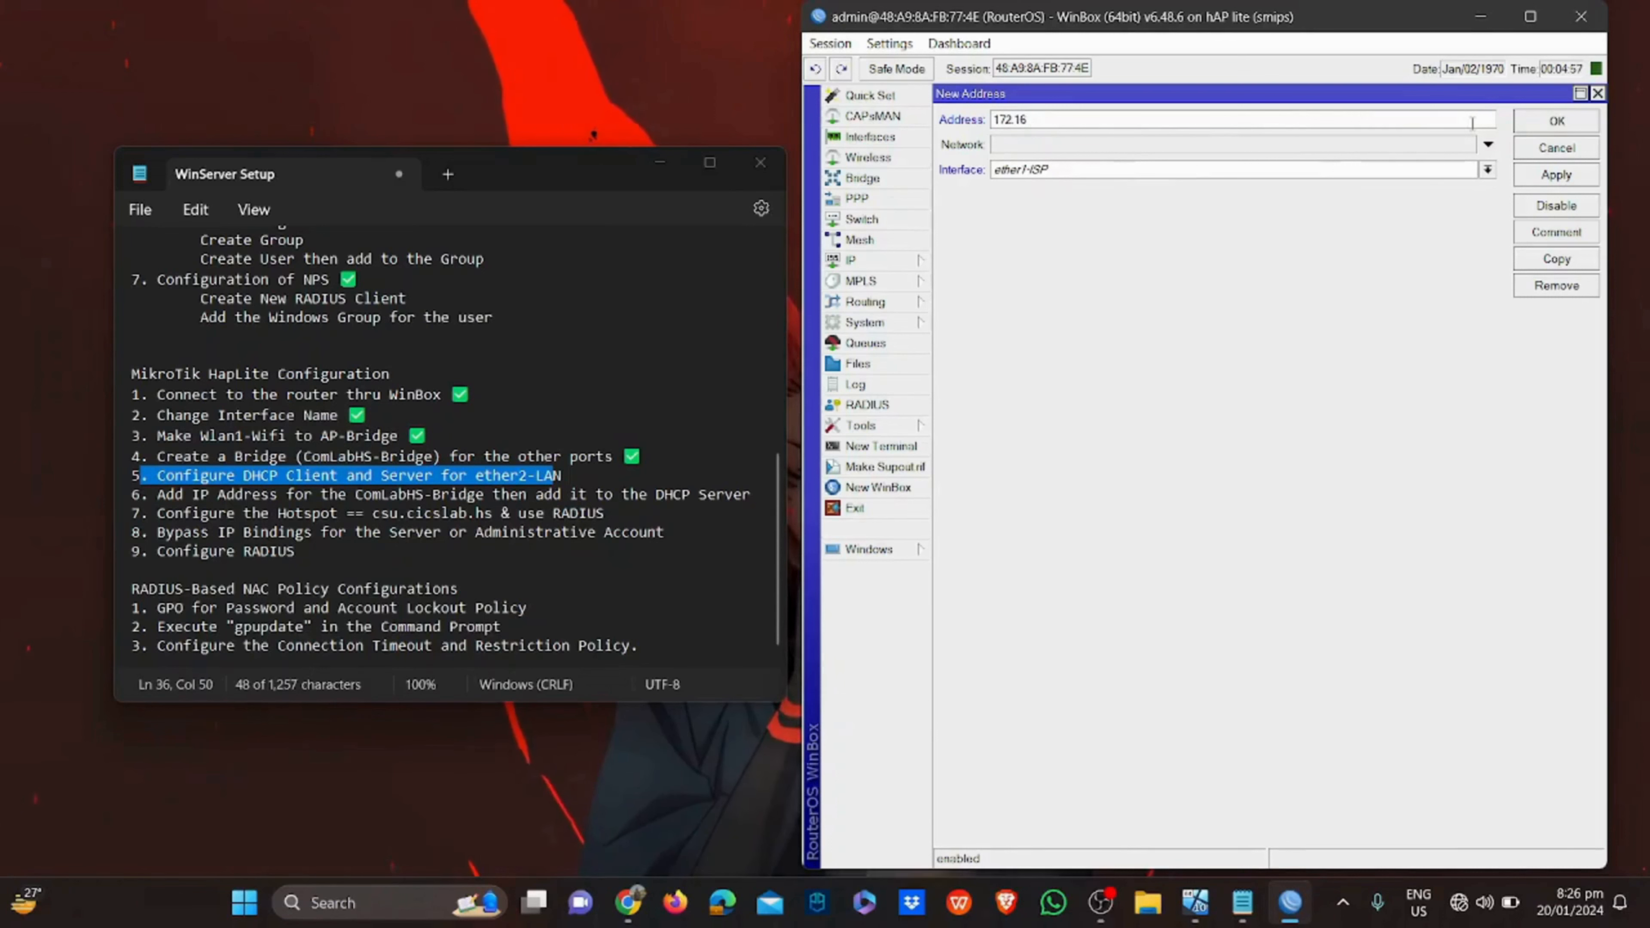
pyautogui.write('6.1')
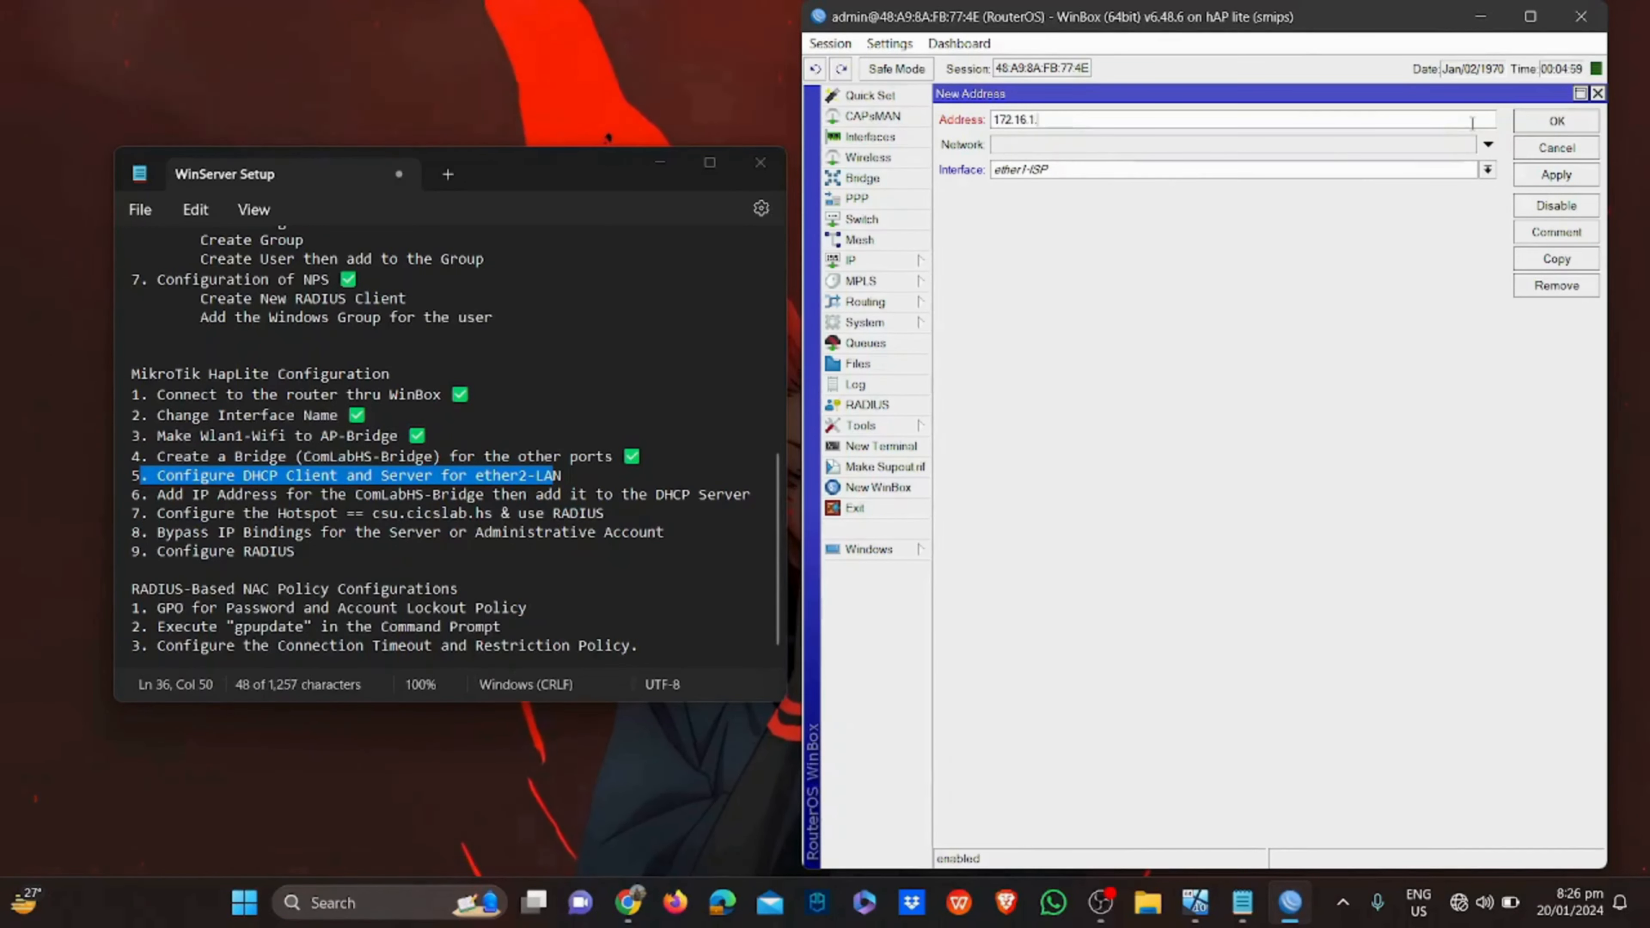
pyautogui.write('.1/24')
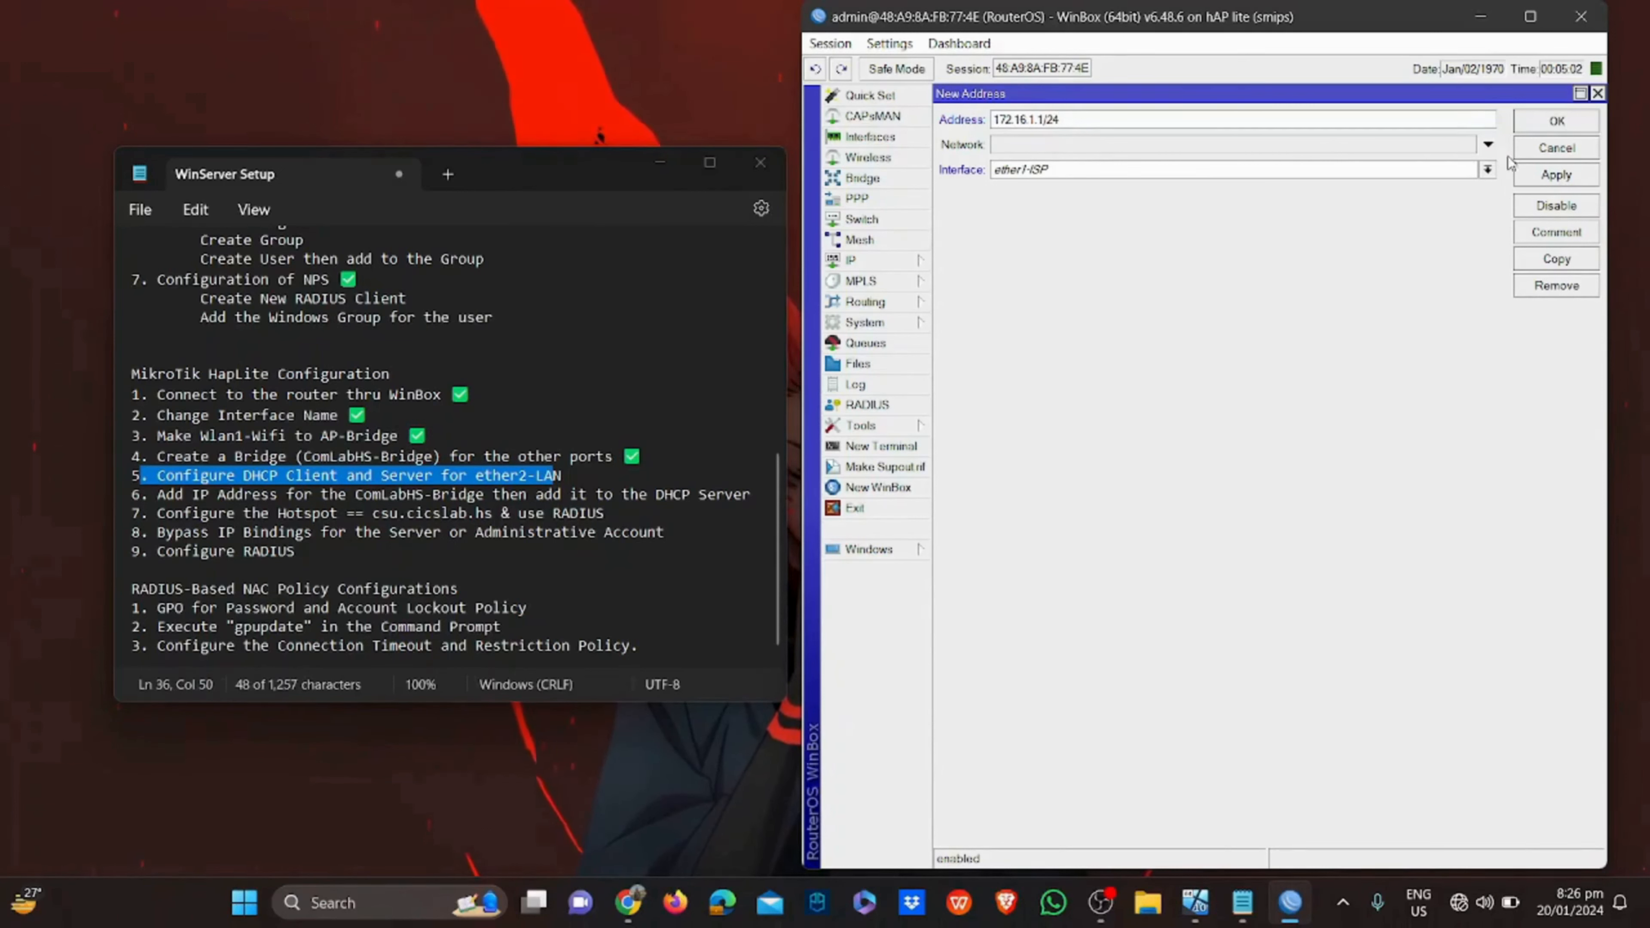
pyautogui.click(1488, 169)
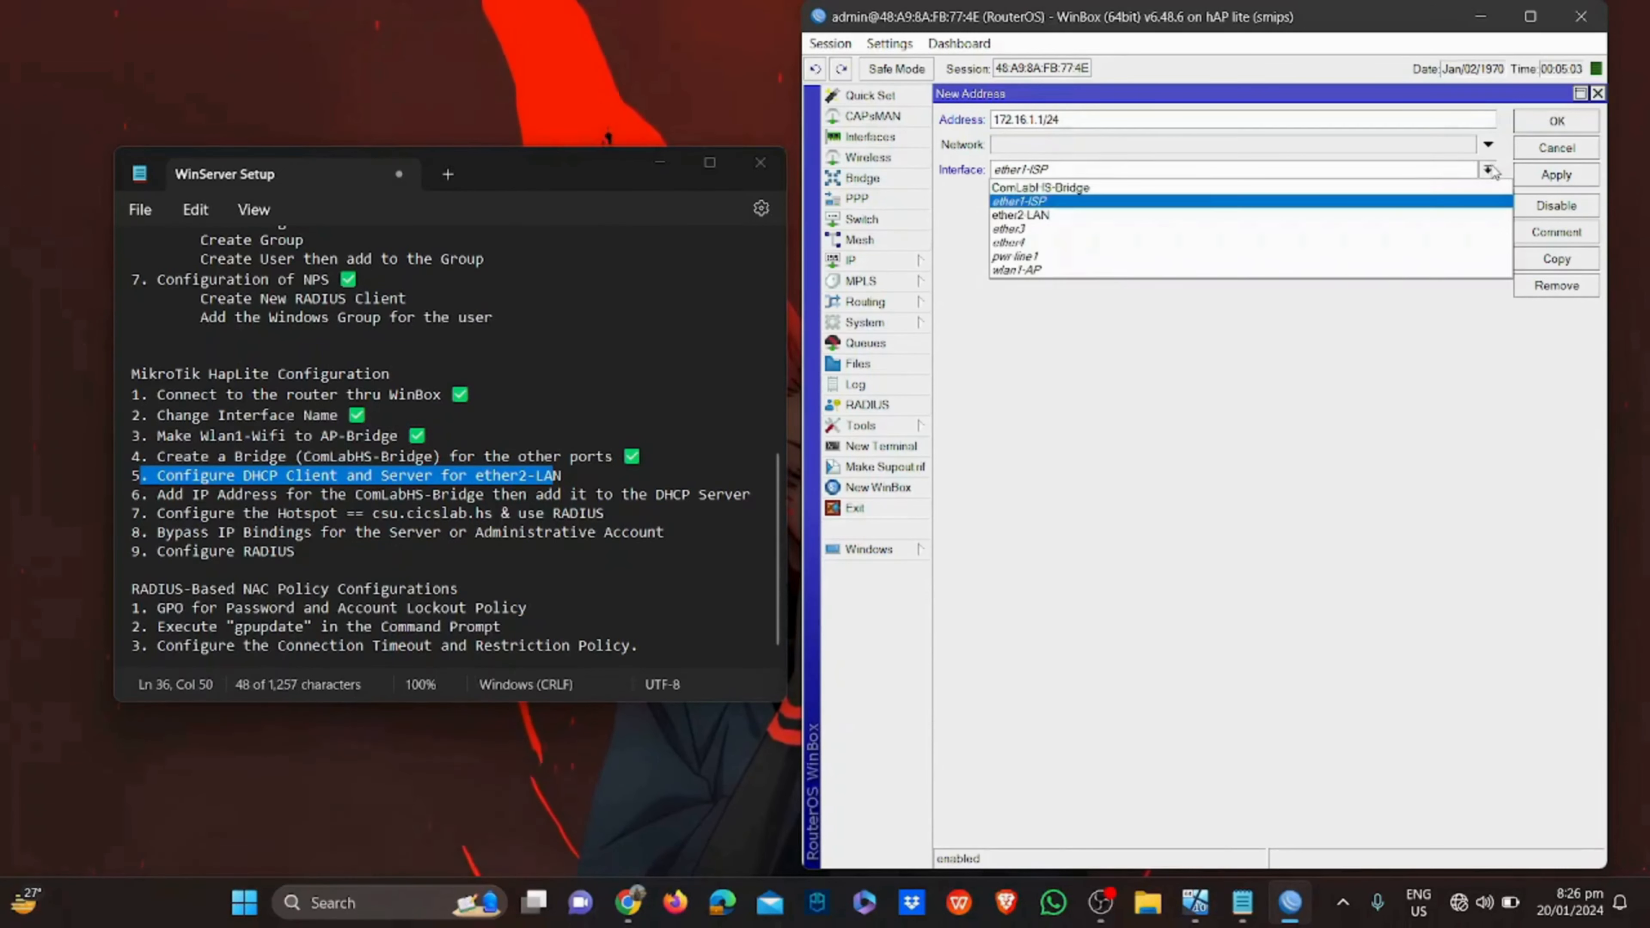
pyautogui.click(1315, 188)
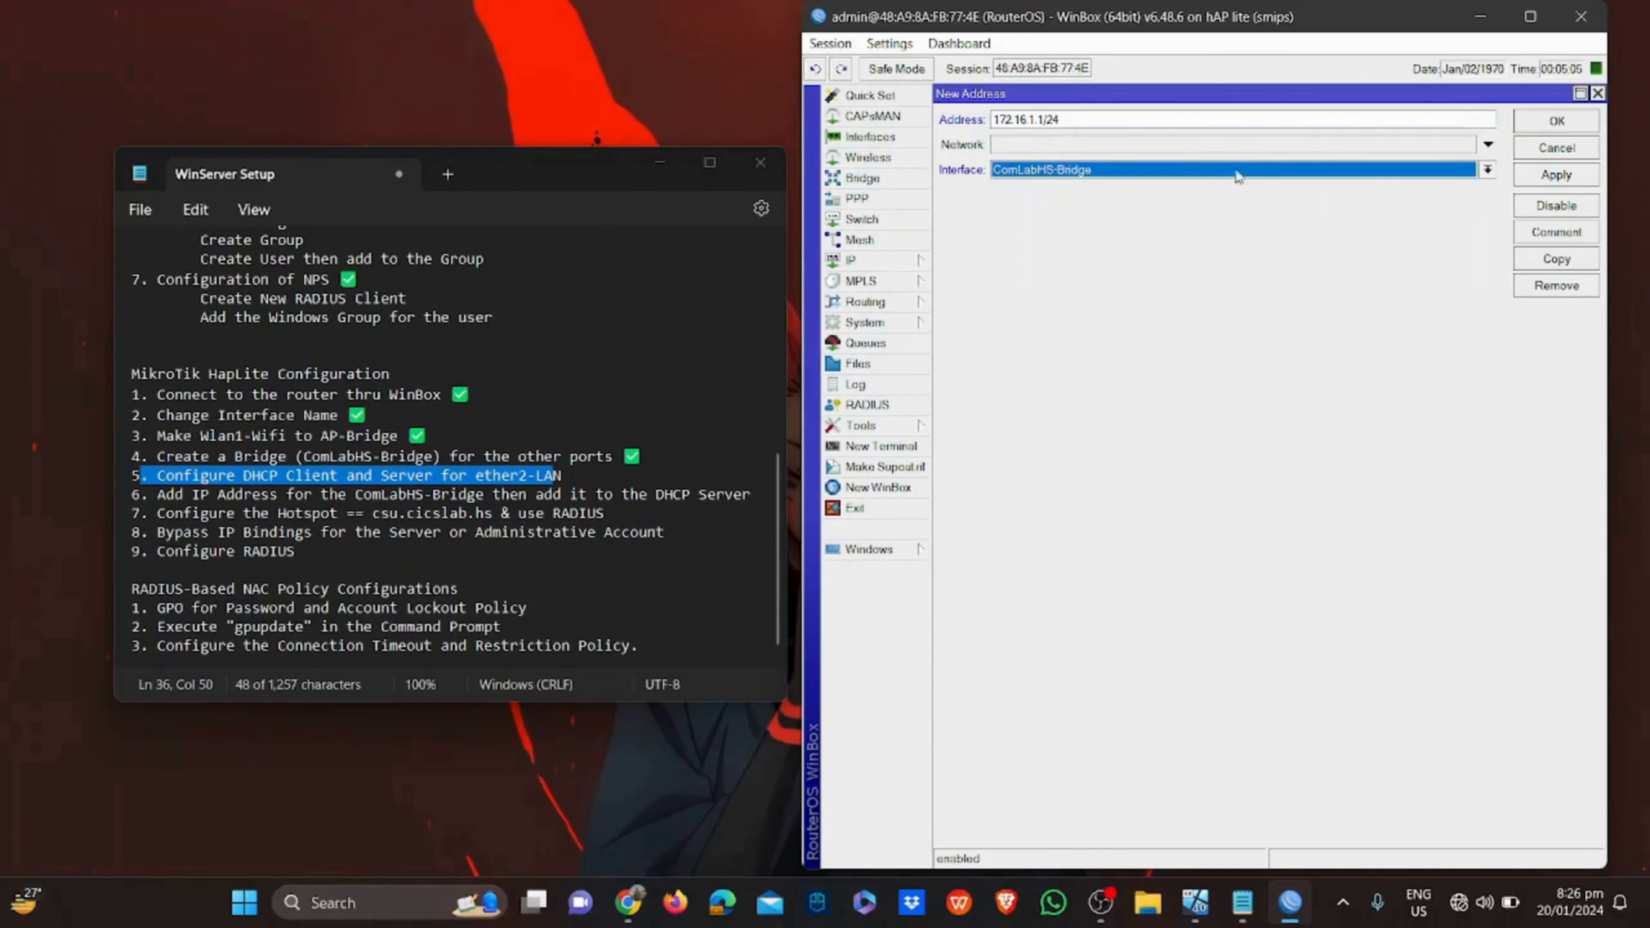
pyautogui.click(1557, 124)
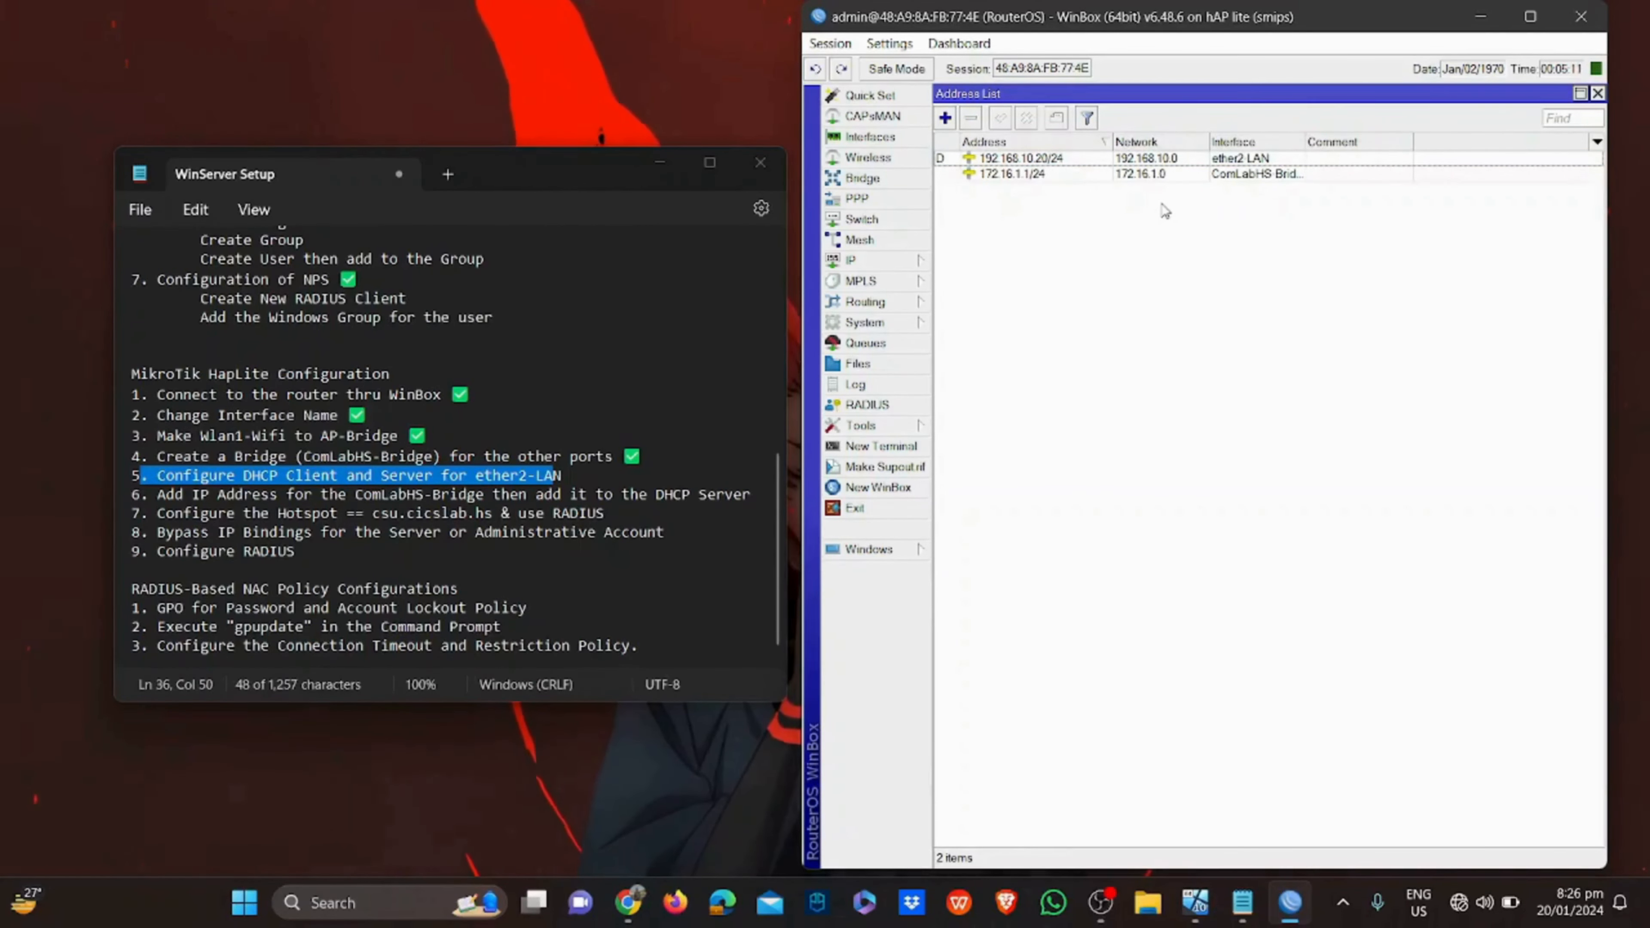
pyautogui.click(921, 261)
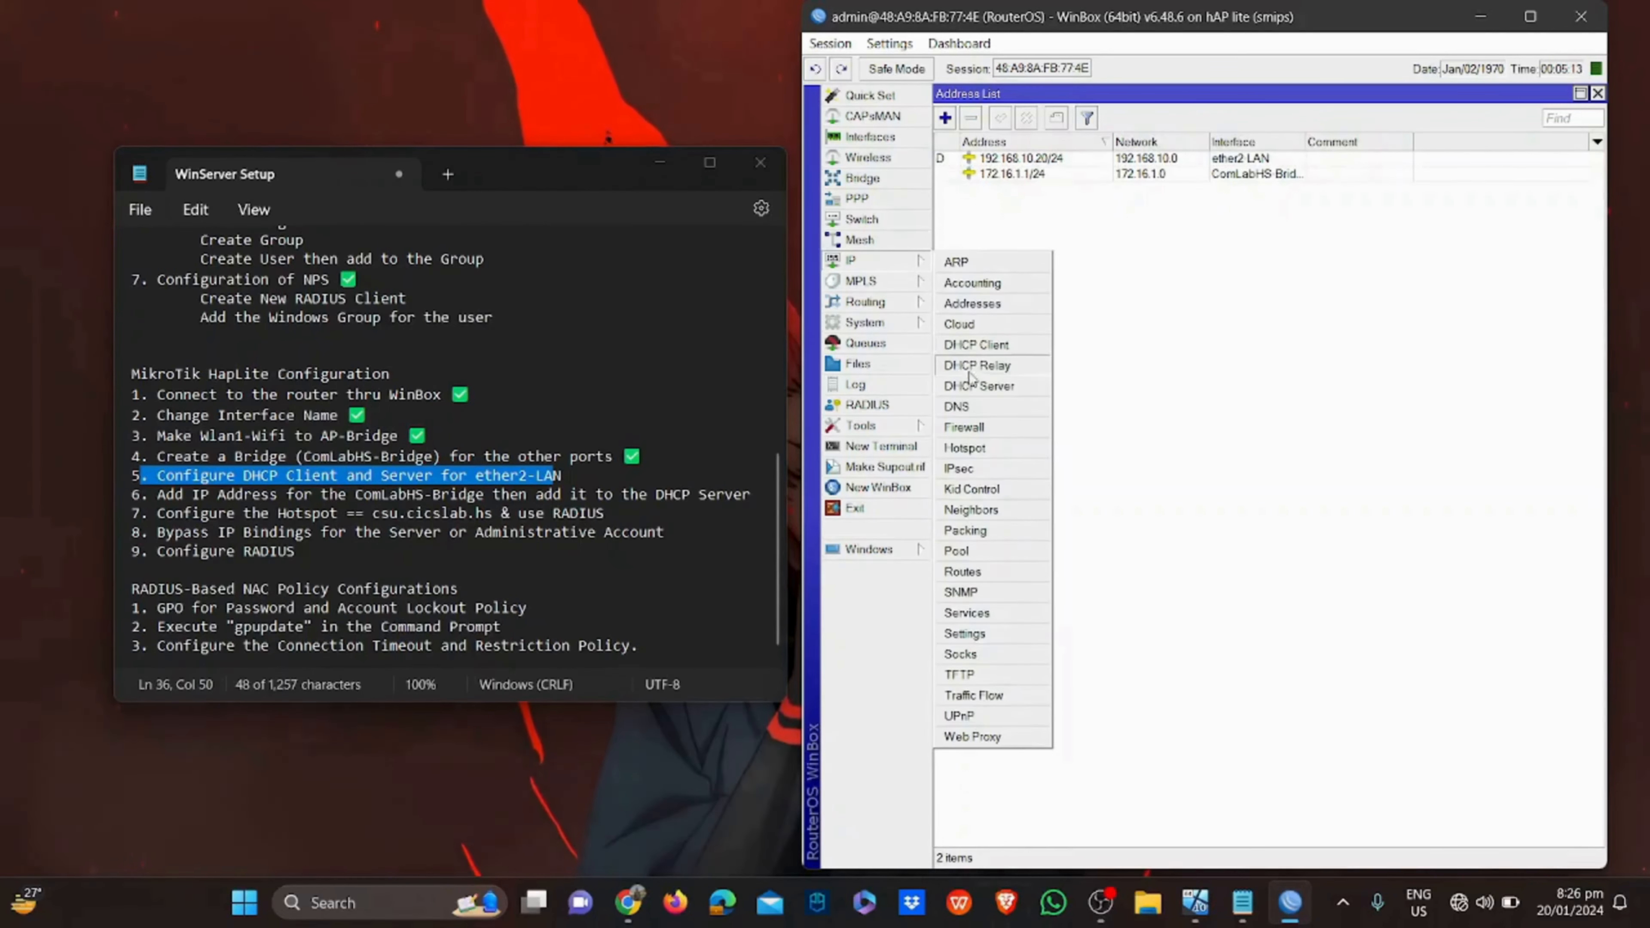
# Start DHCP Setup on ether2-LAN, accepting the address space and gateway 192.168.10.20
pyautogui.click(975, 386)
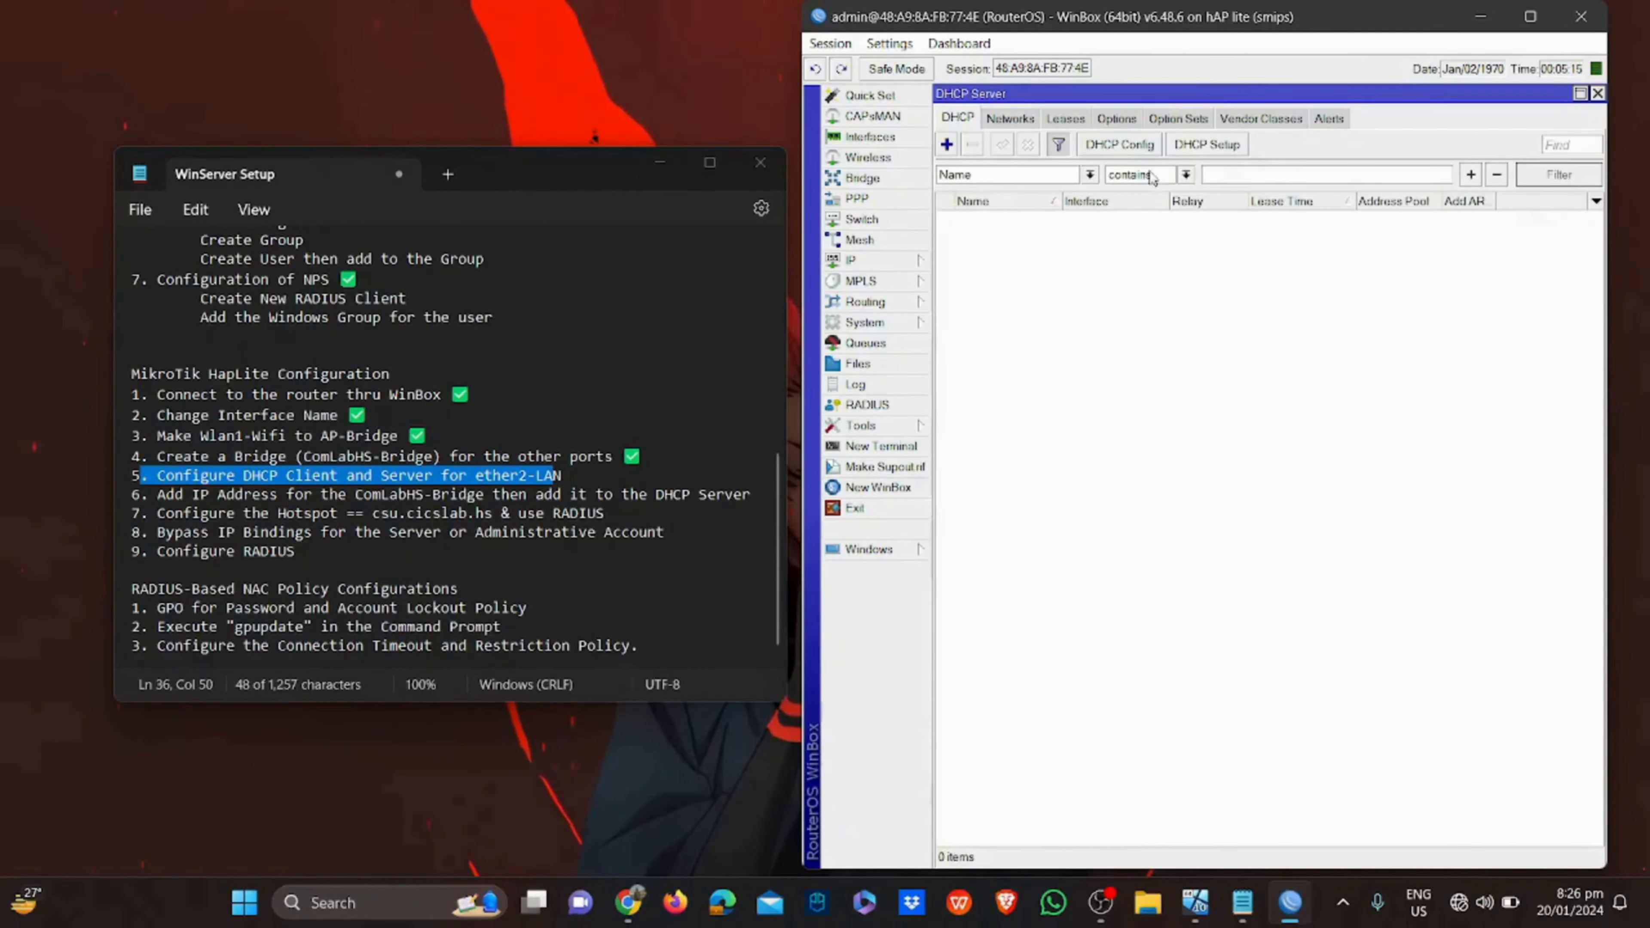
pyautogui.click(1208, 144)
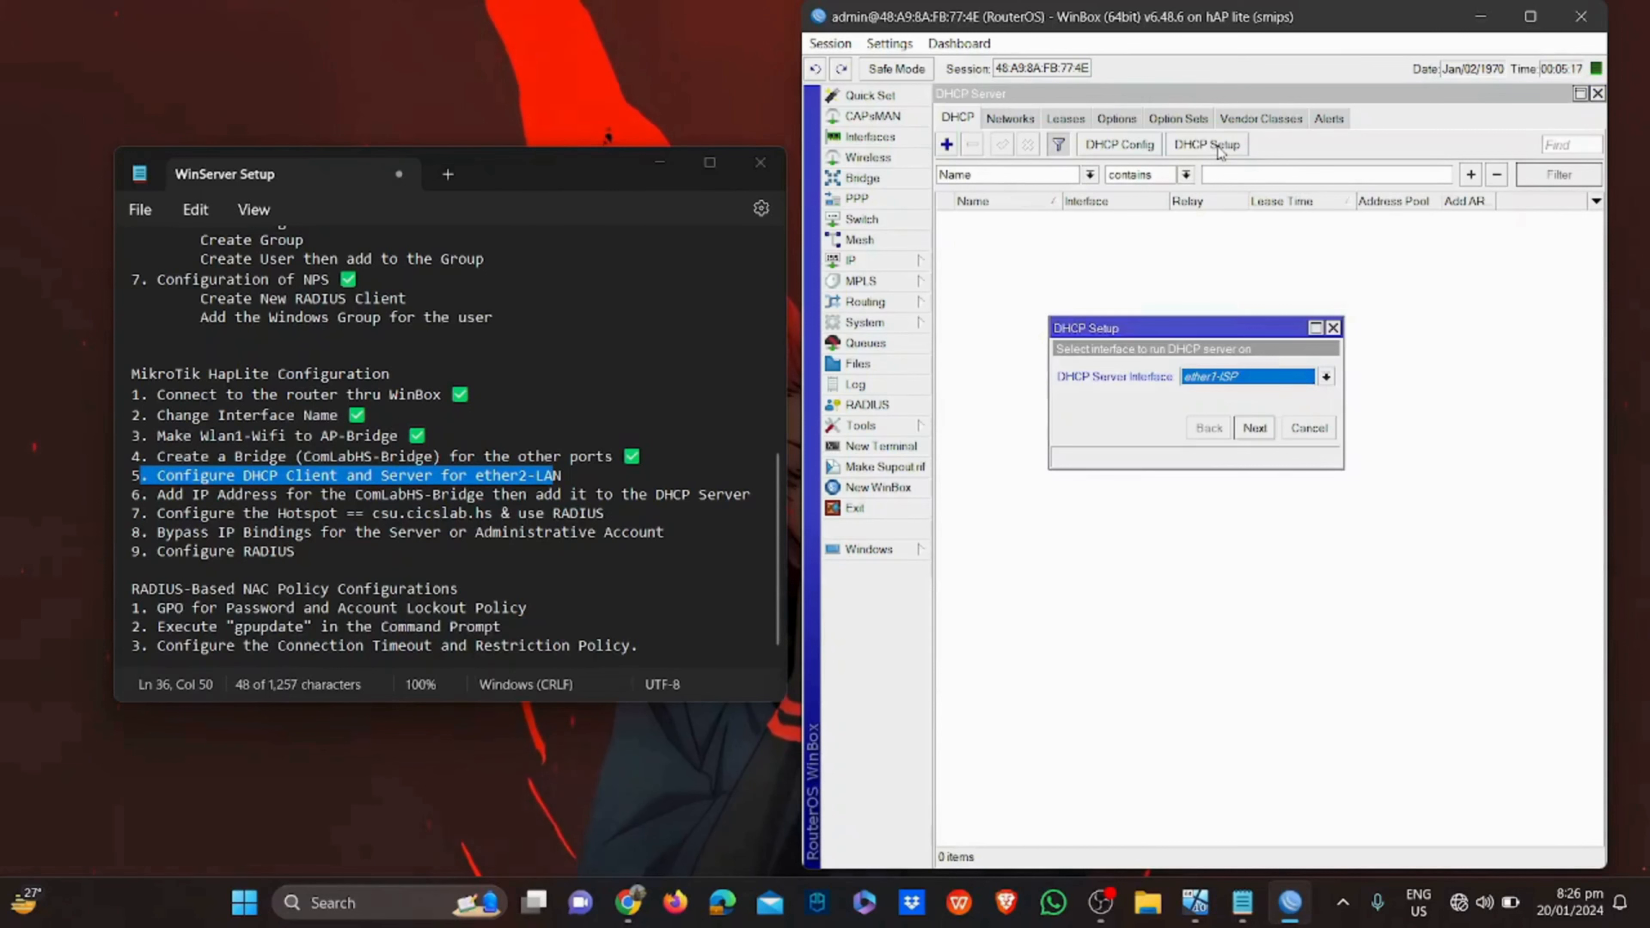
pyautogui.click(1325, 377)
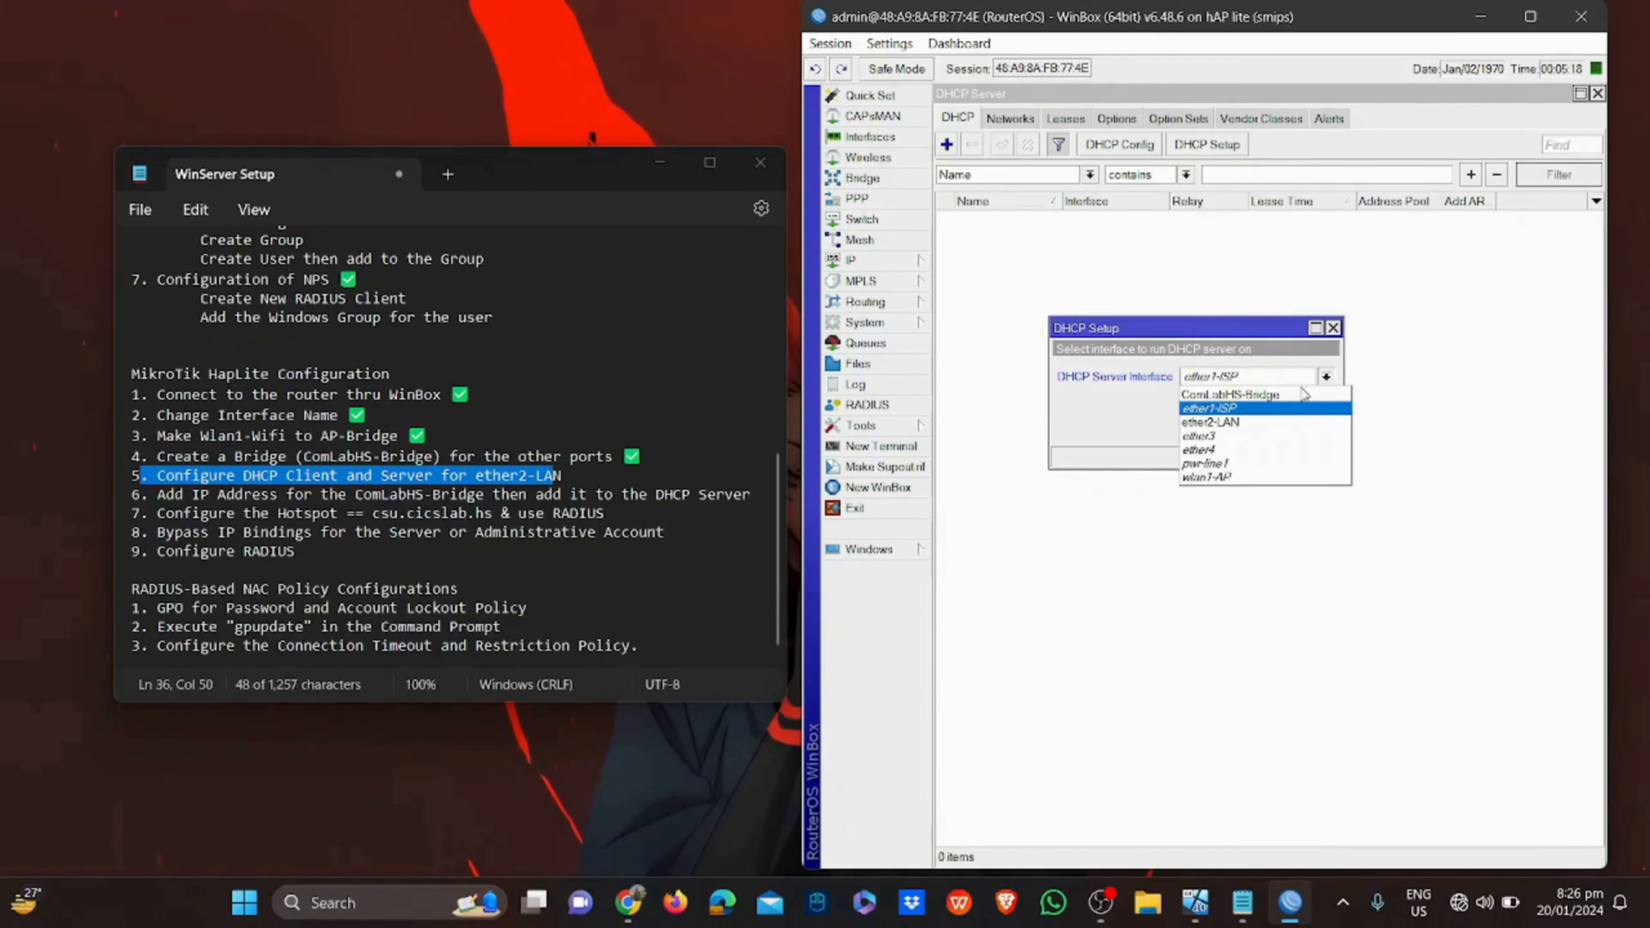
pyautogui.click(1275, 421)
pyautogui.click(1255, 428)
pyautogui.click(1255, 428)
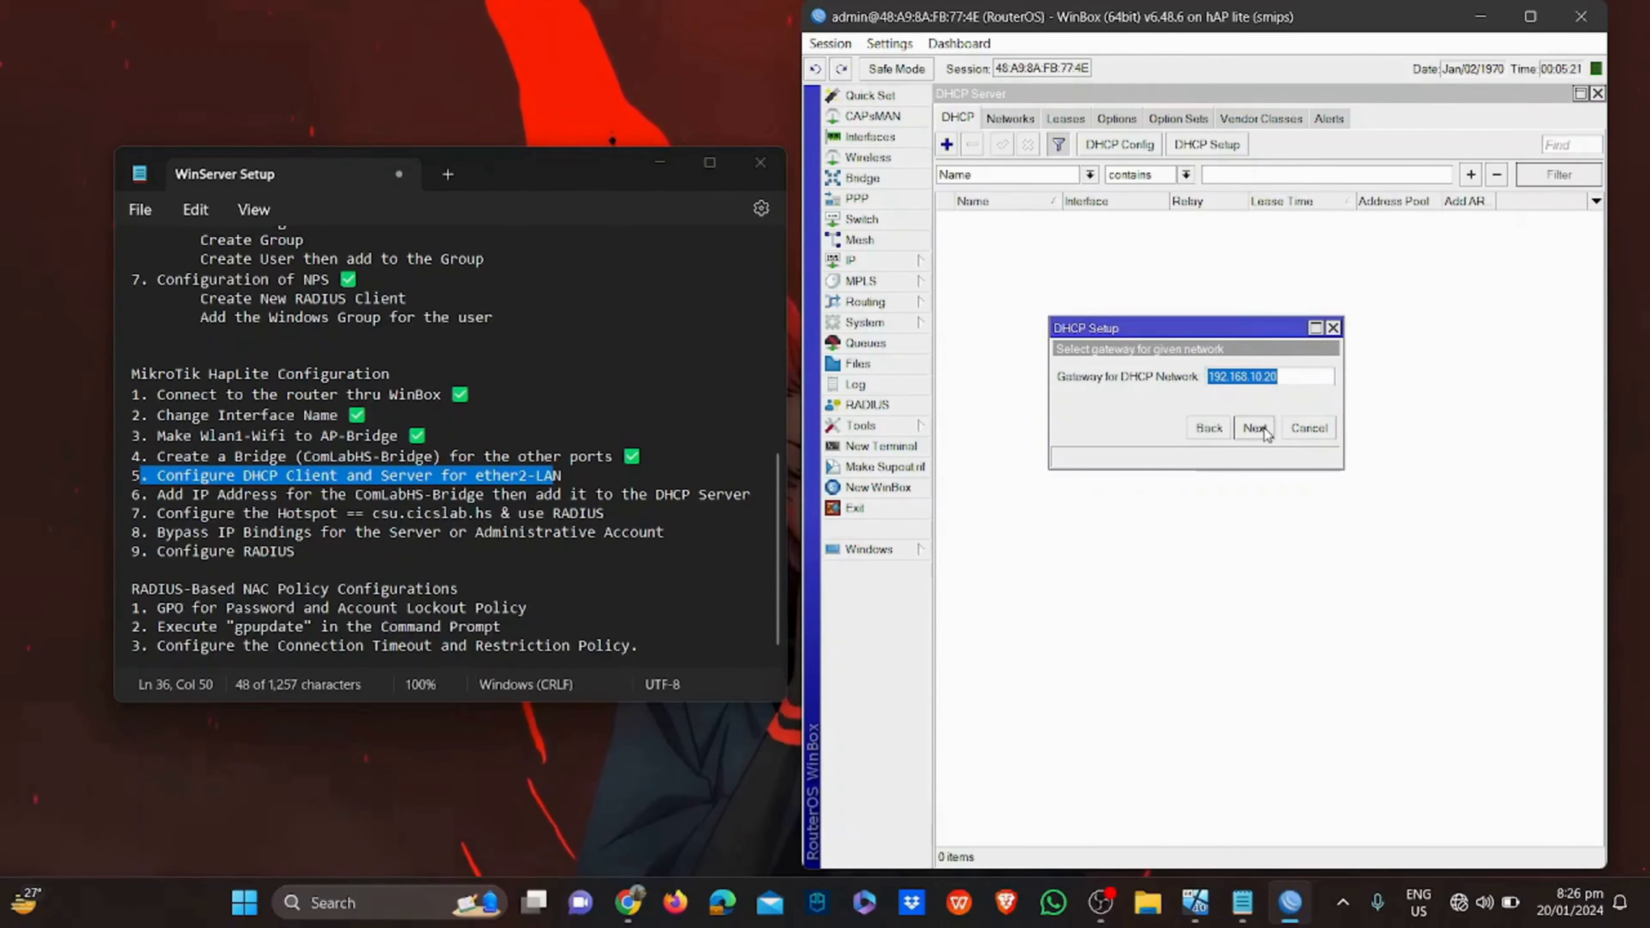
pyautogui.click(1255, 427)
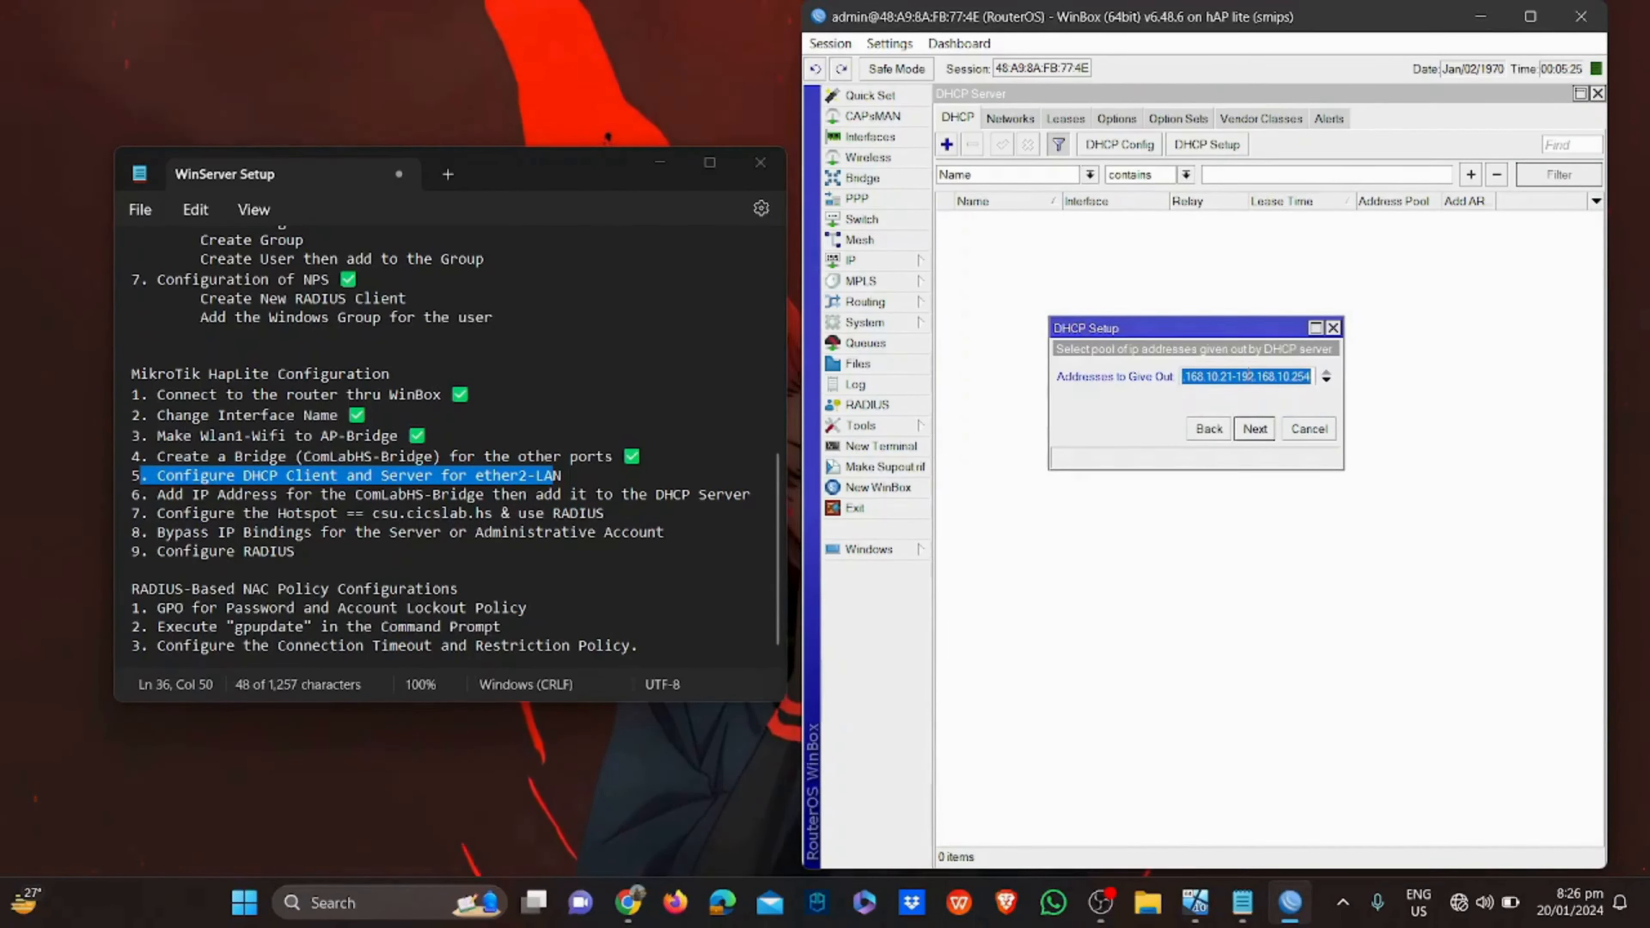
# Set the pool to 192.168.10.81–192.168.10.141, keep DNS 192.168.10.2, and finish the setup
pyautogui.click(1226, 377)
pyautogui.press('BackSpace')
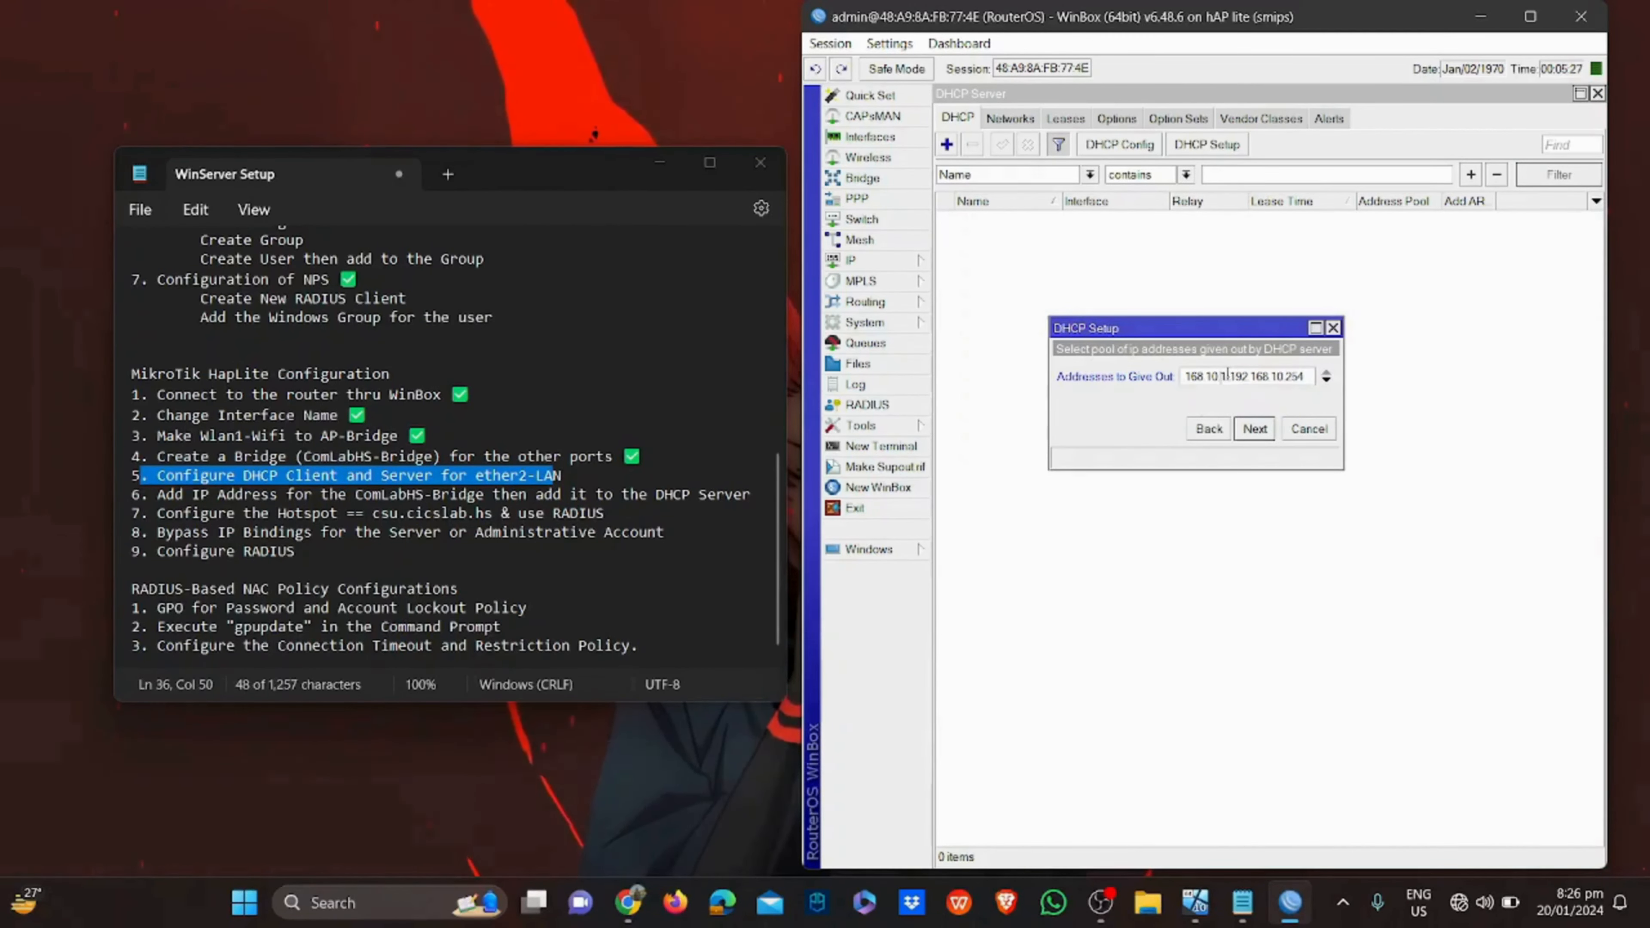
pyautogui.write('8')
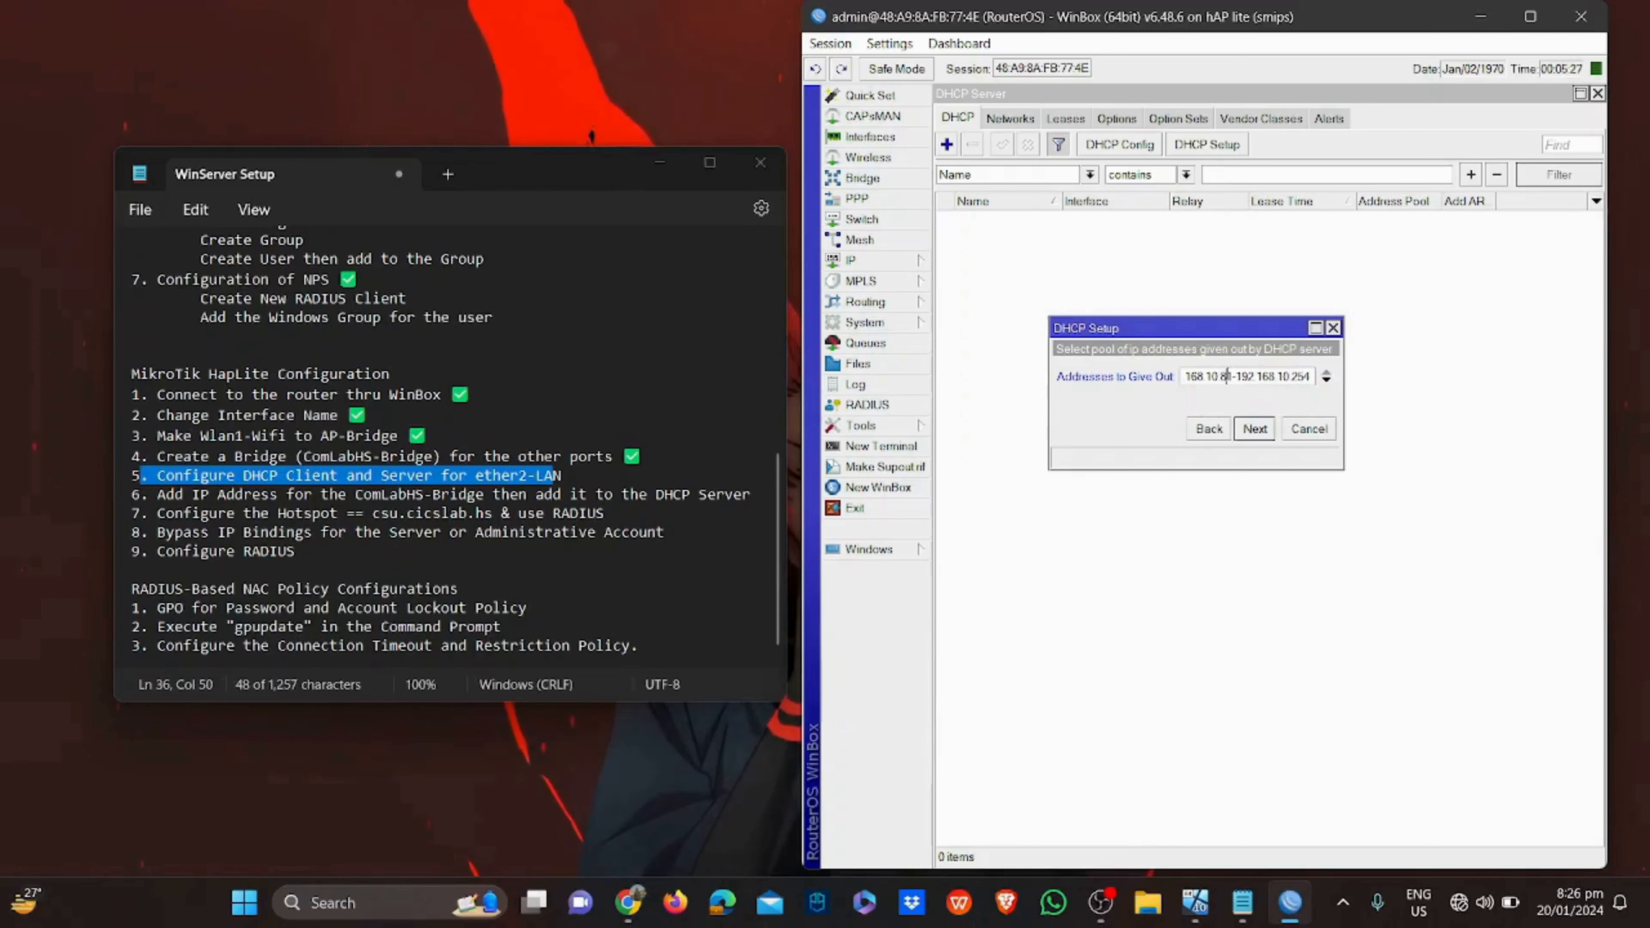
pyautogui.doubleClick(1300, 377)
pyautogui.write('141')
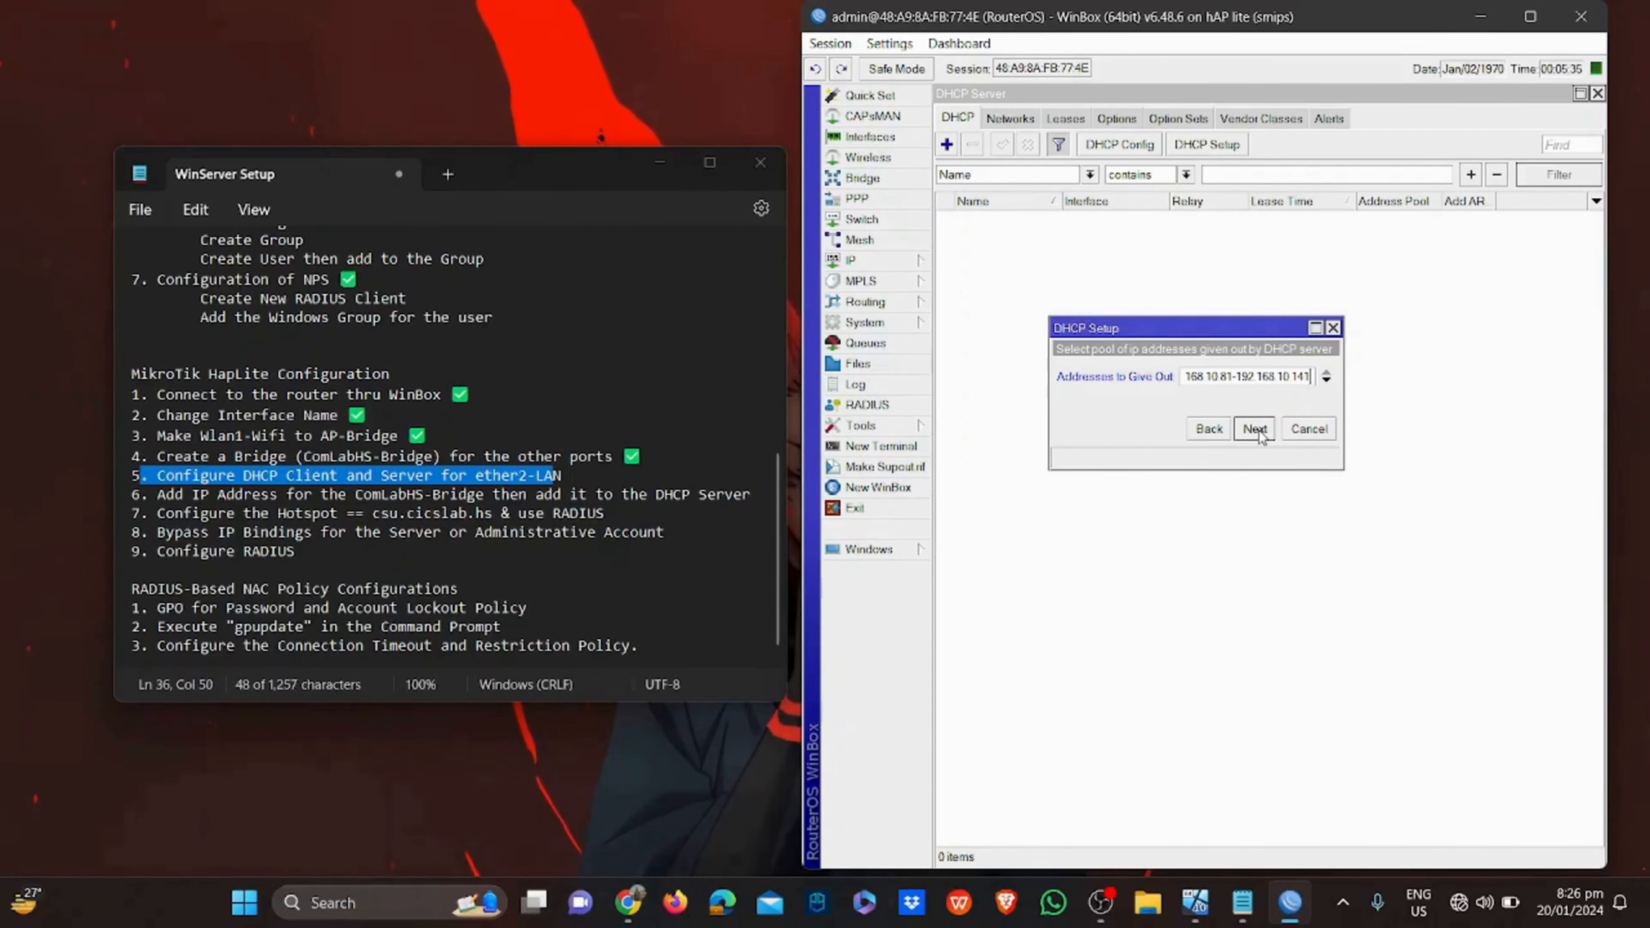
pyautogui.click(1255, 429)
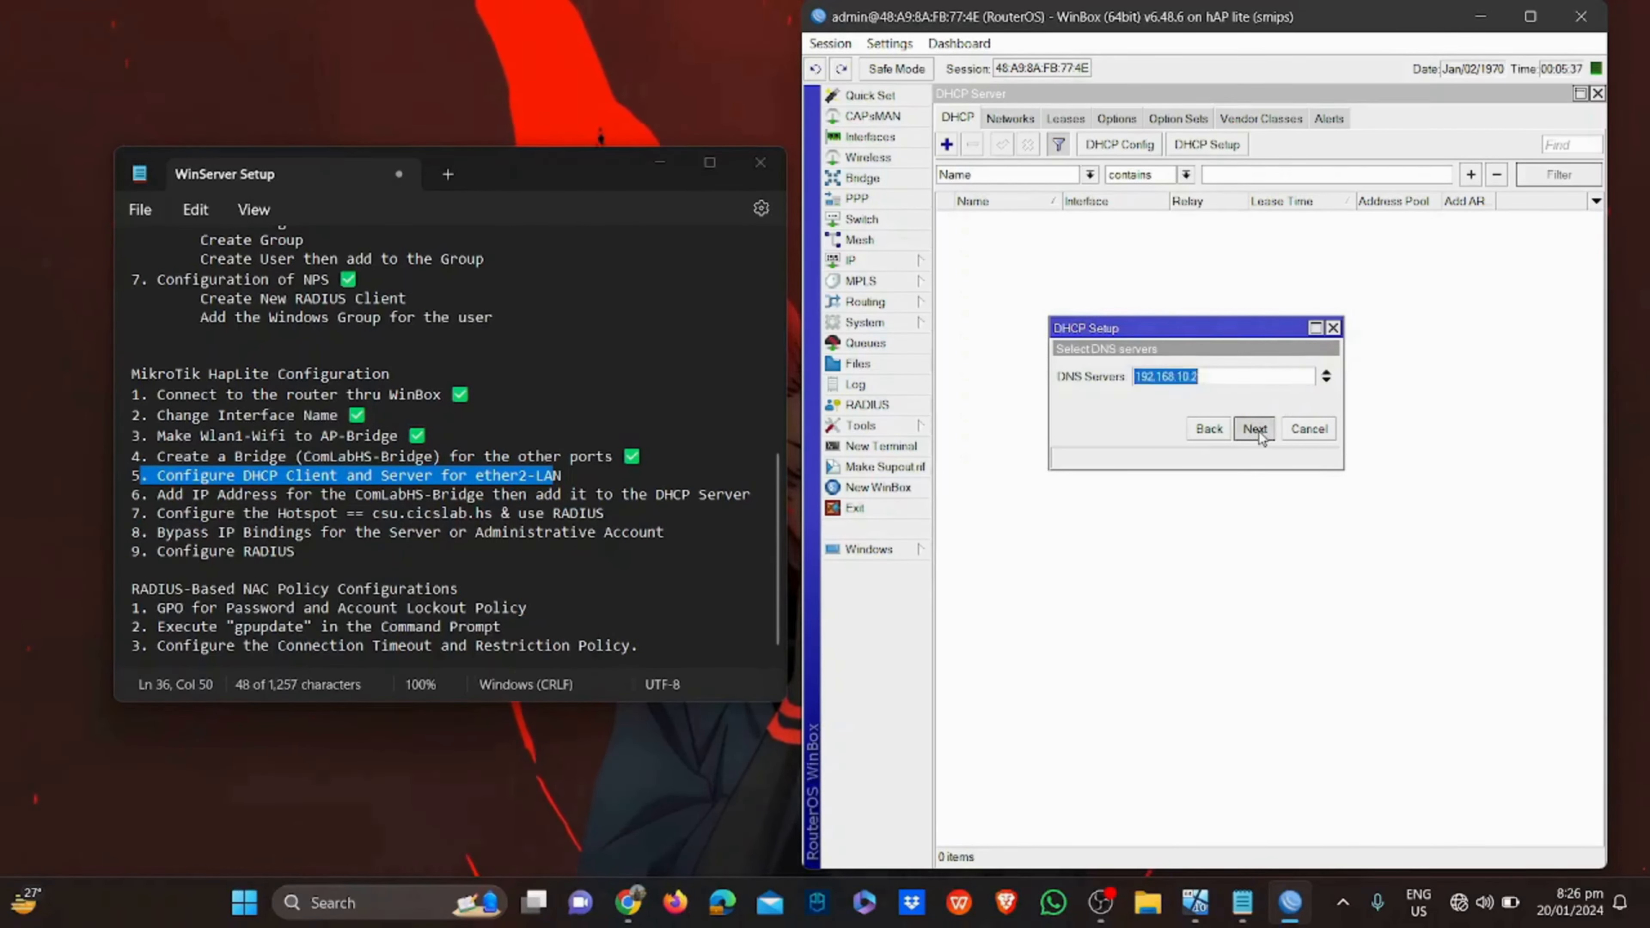
pyautogui.click(1255, 429)
pyautogui.click(1256, 430)
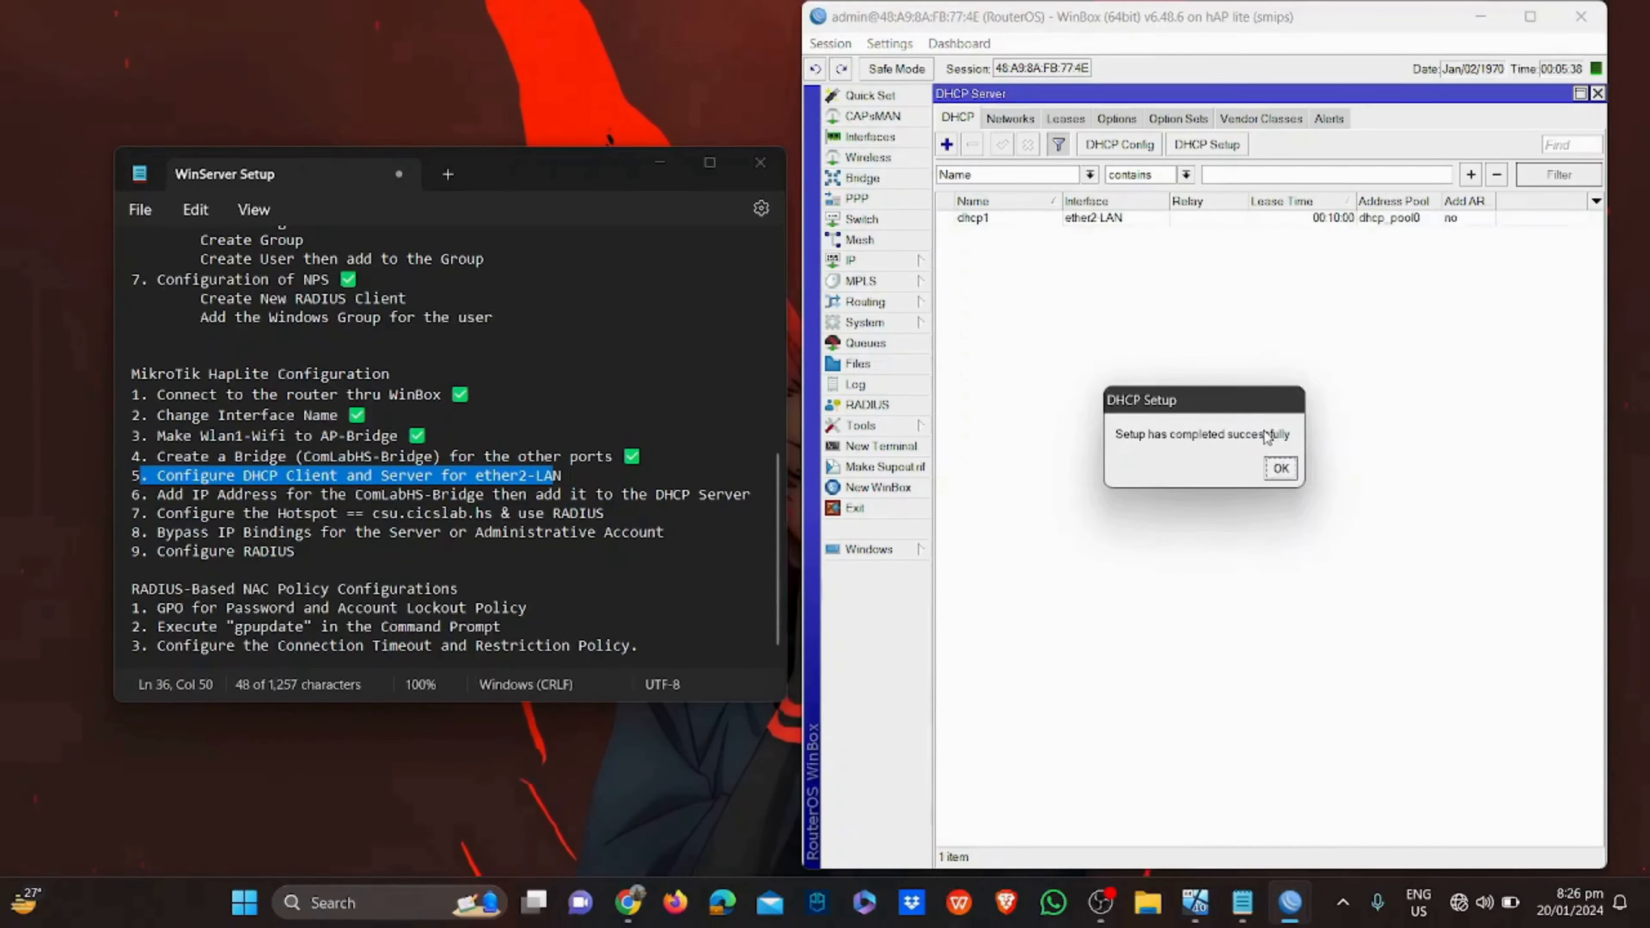
pyautogui.click(1280, 469)
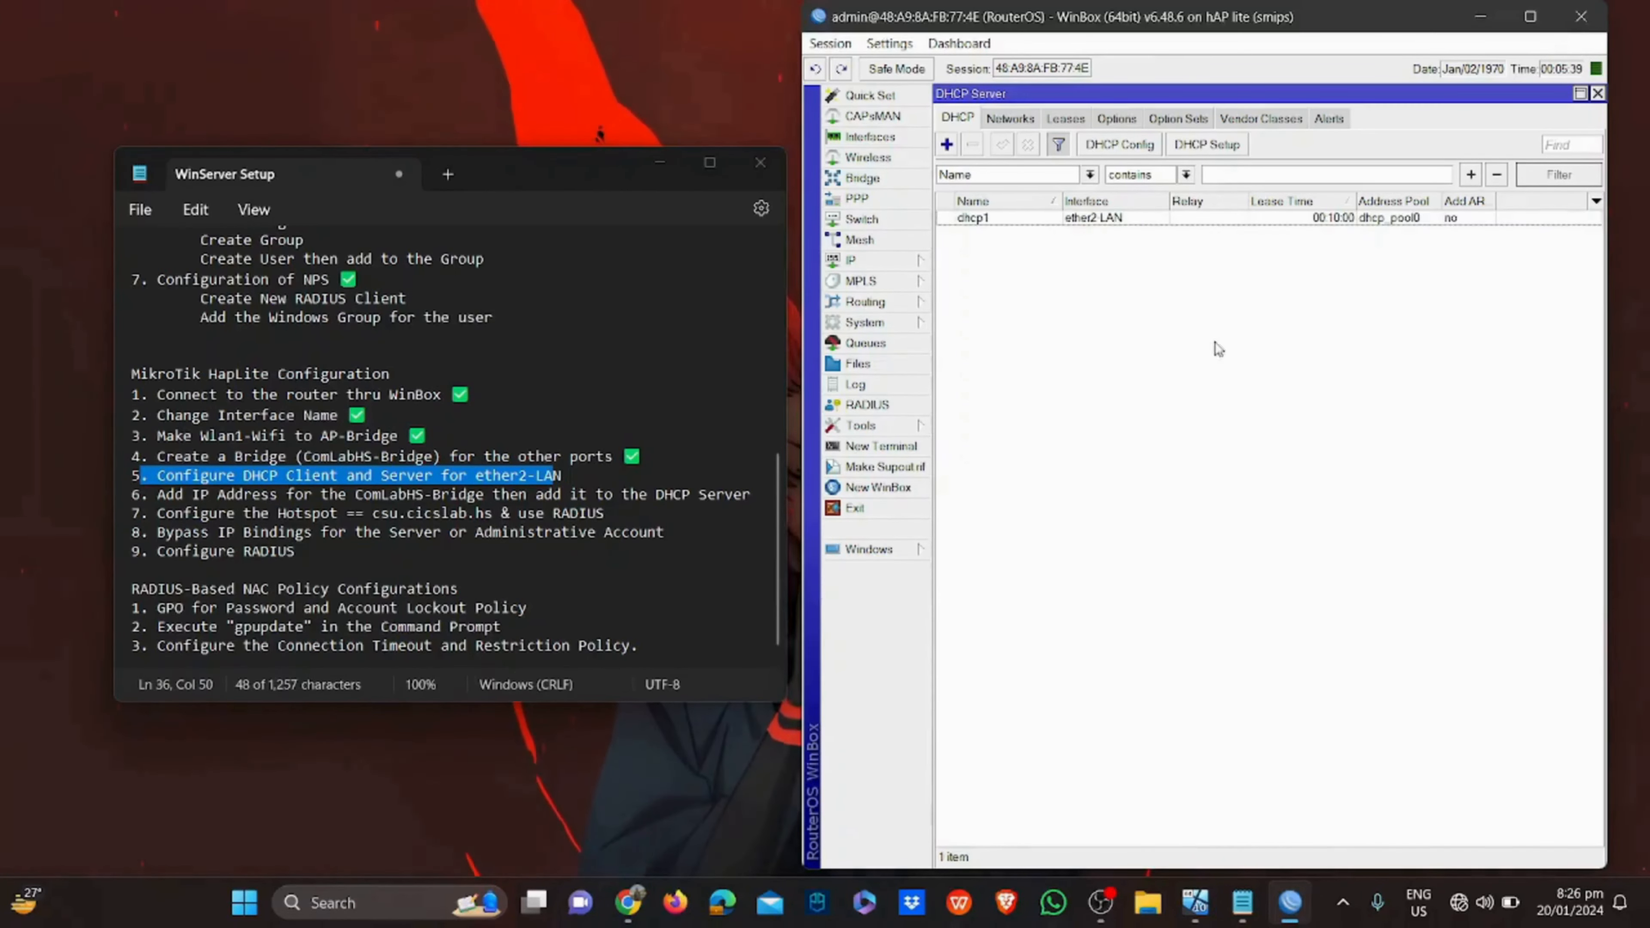
# Run DHCP Setup again on ComLabHS-Bridge to create the dhcp2 server
pyautogui.click(1194, 146)
pyautogui.click(1325, 377)
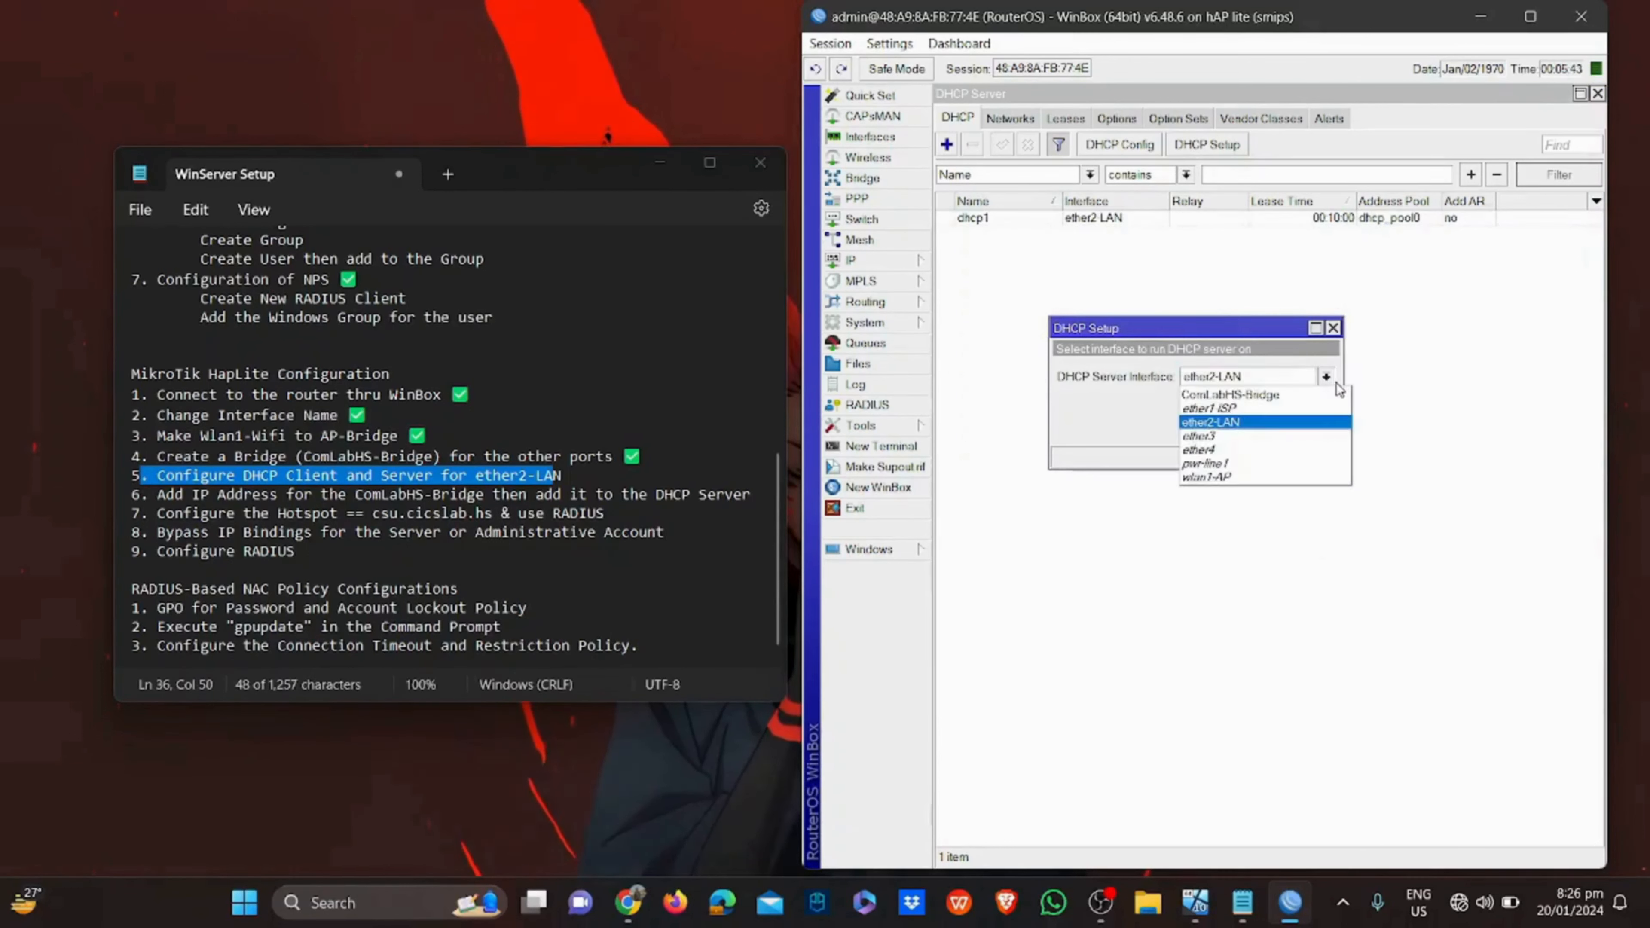
pyautogui.click(1266, 394)
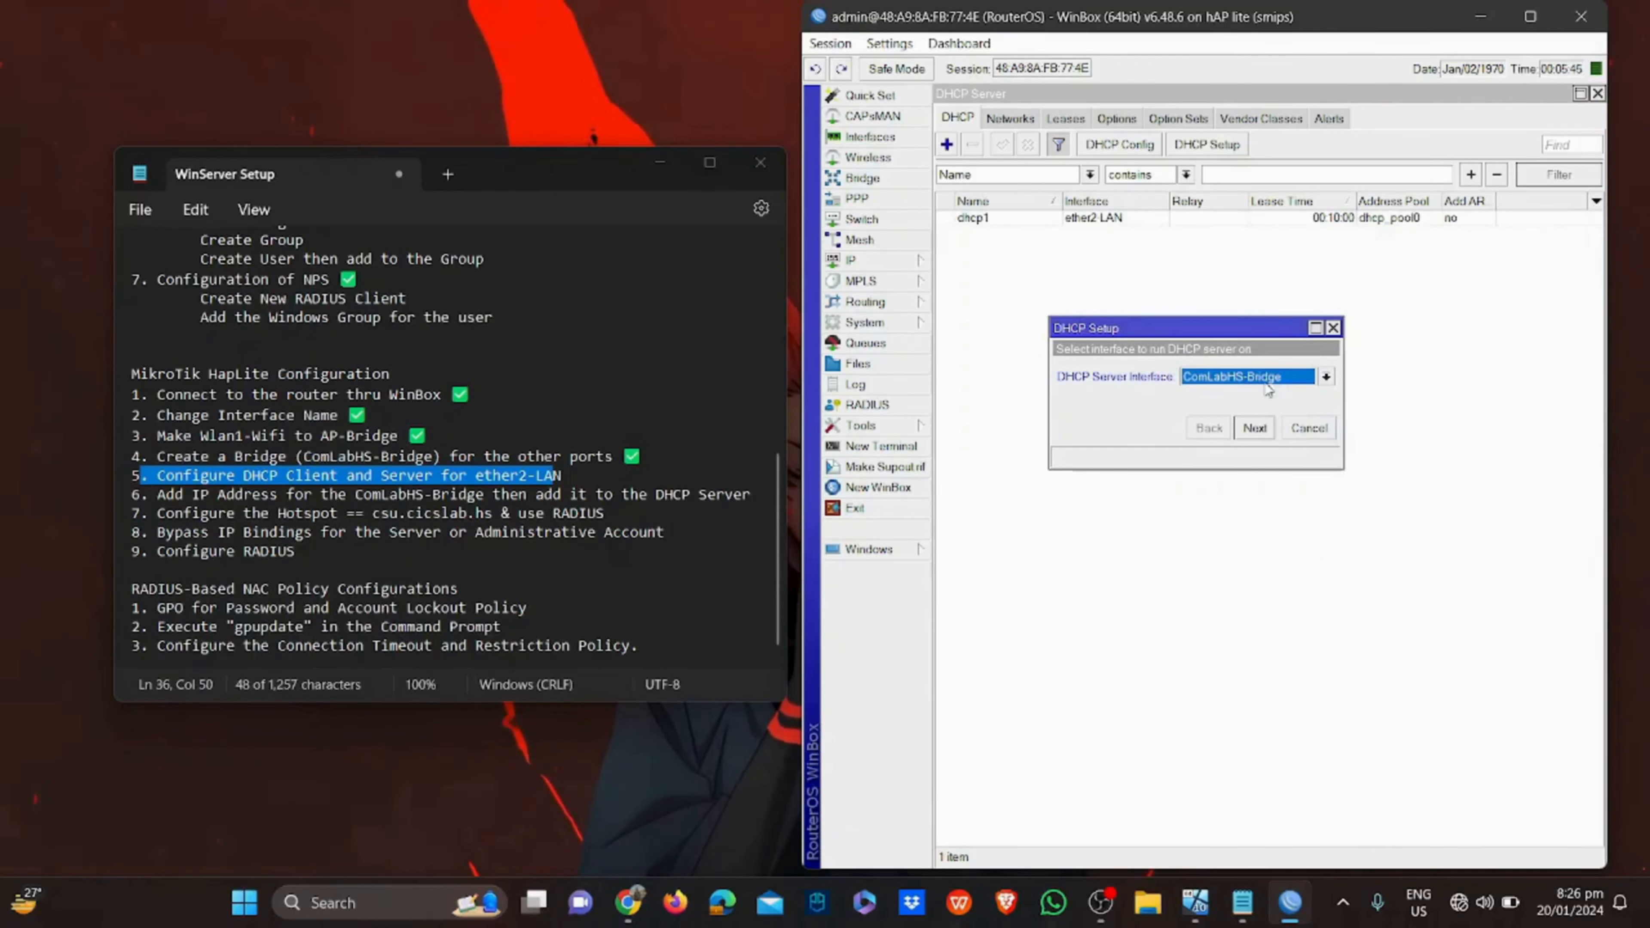
pyautogui.click(1255, 429)
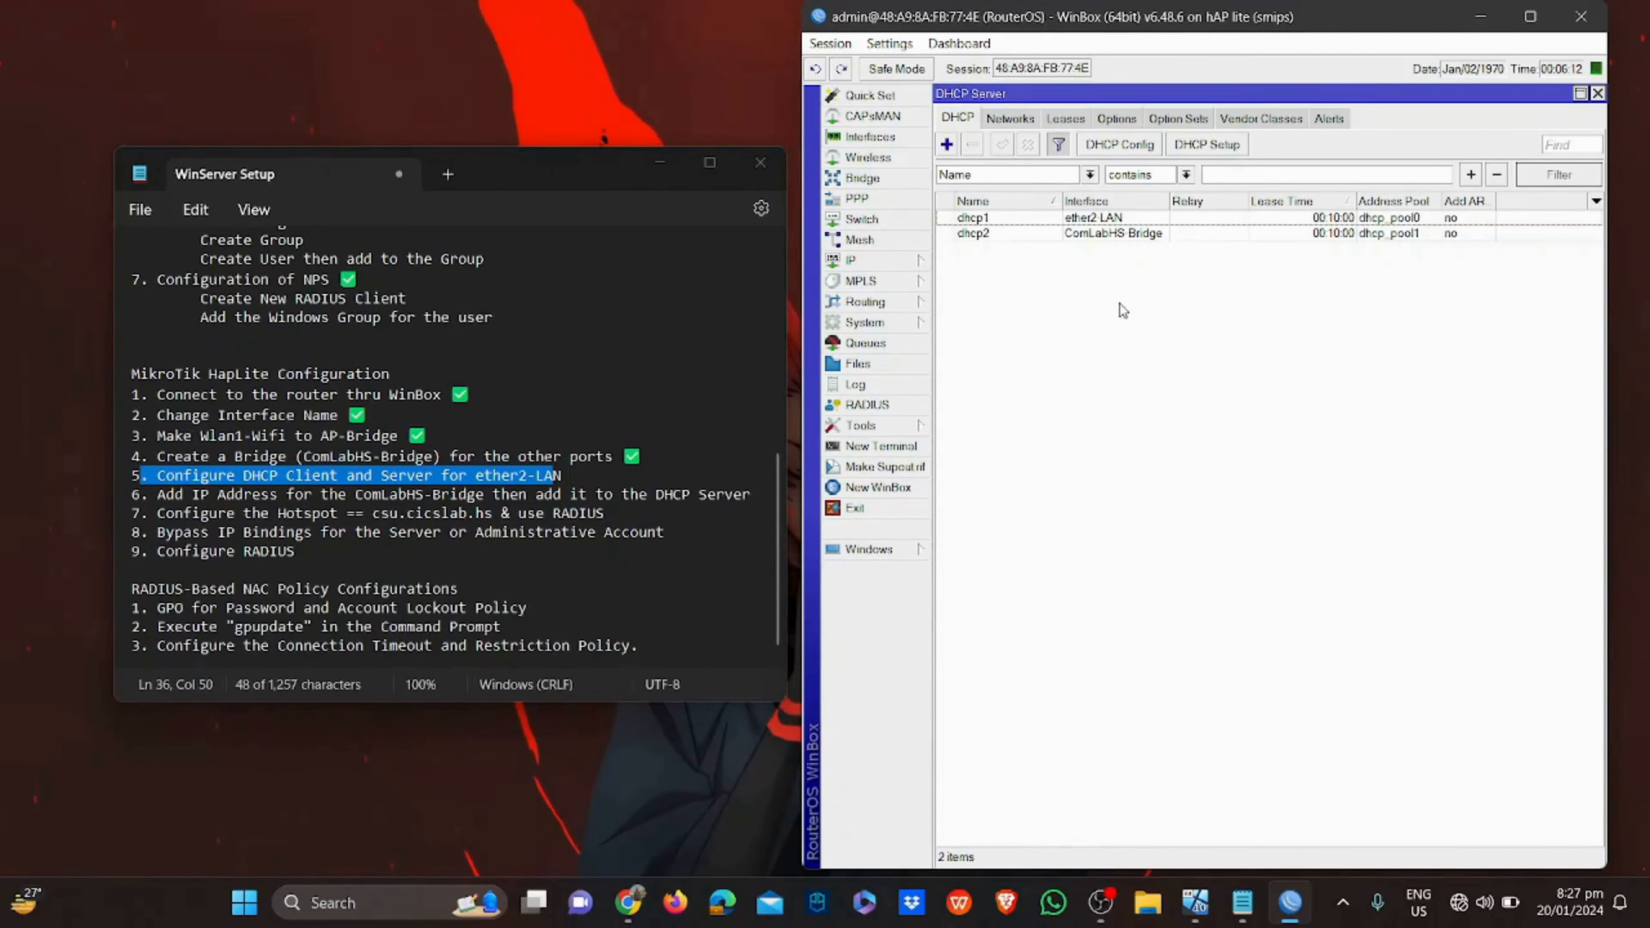
# Highlight the hotspot step in the checklist notes, then return to WinBox's IP menu
pyautogui.moveTo(166, 535); pyautogui.dragTo(605, 537)
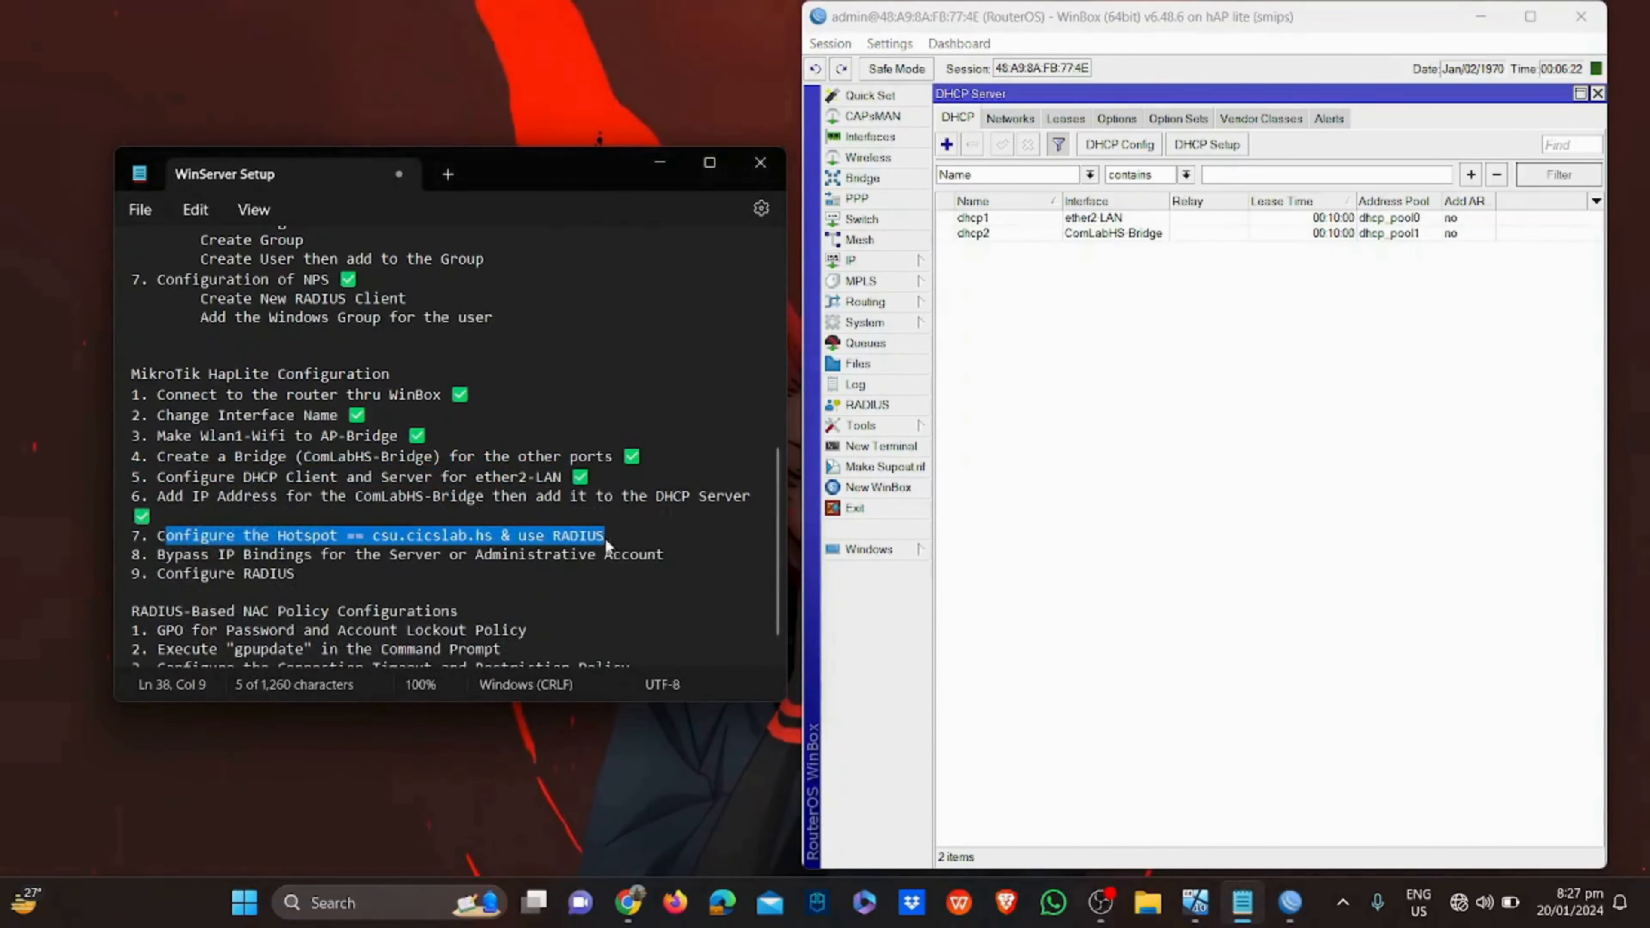
pyautogui.click(604, 538)
pyautogui.click(1057, 390)
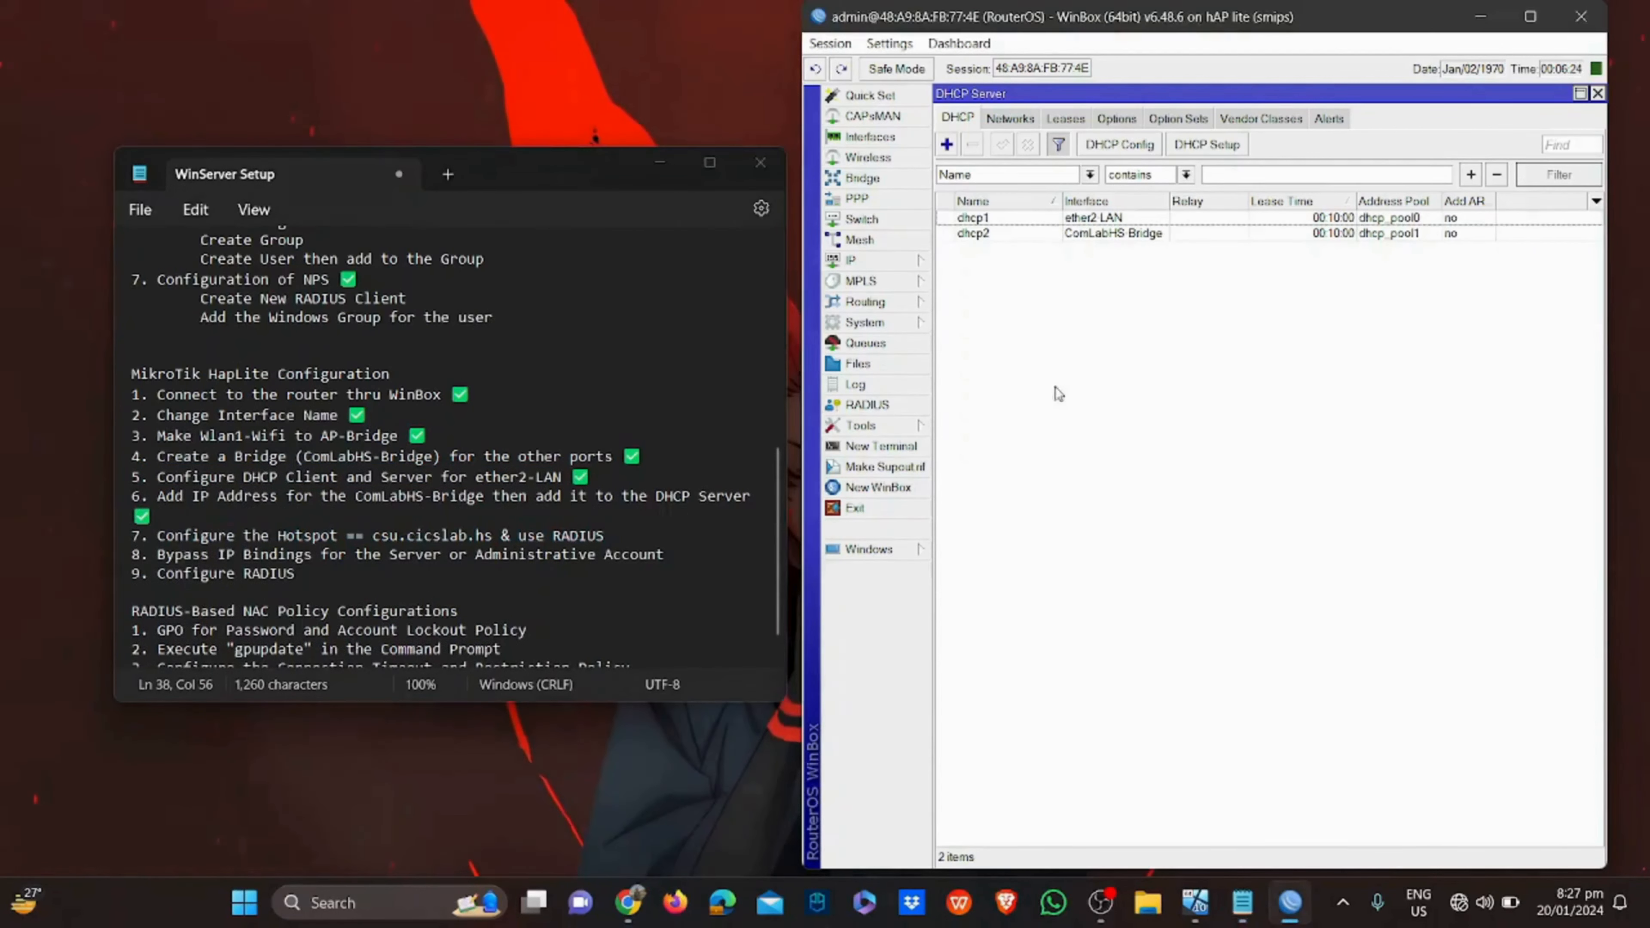
pyautogui.click(881, 259)
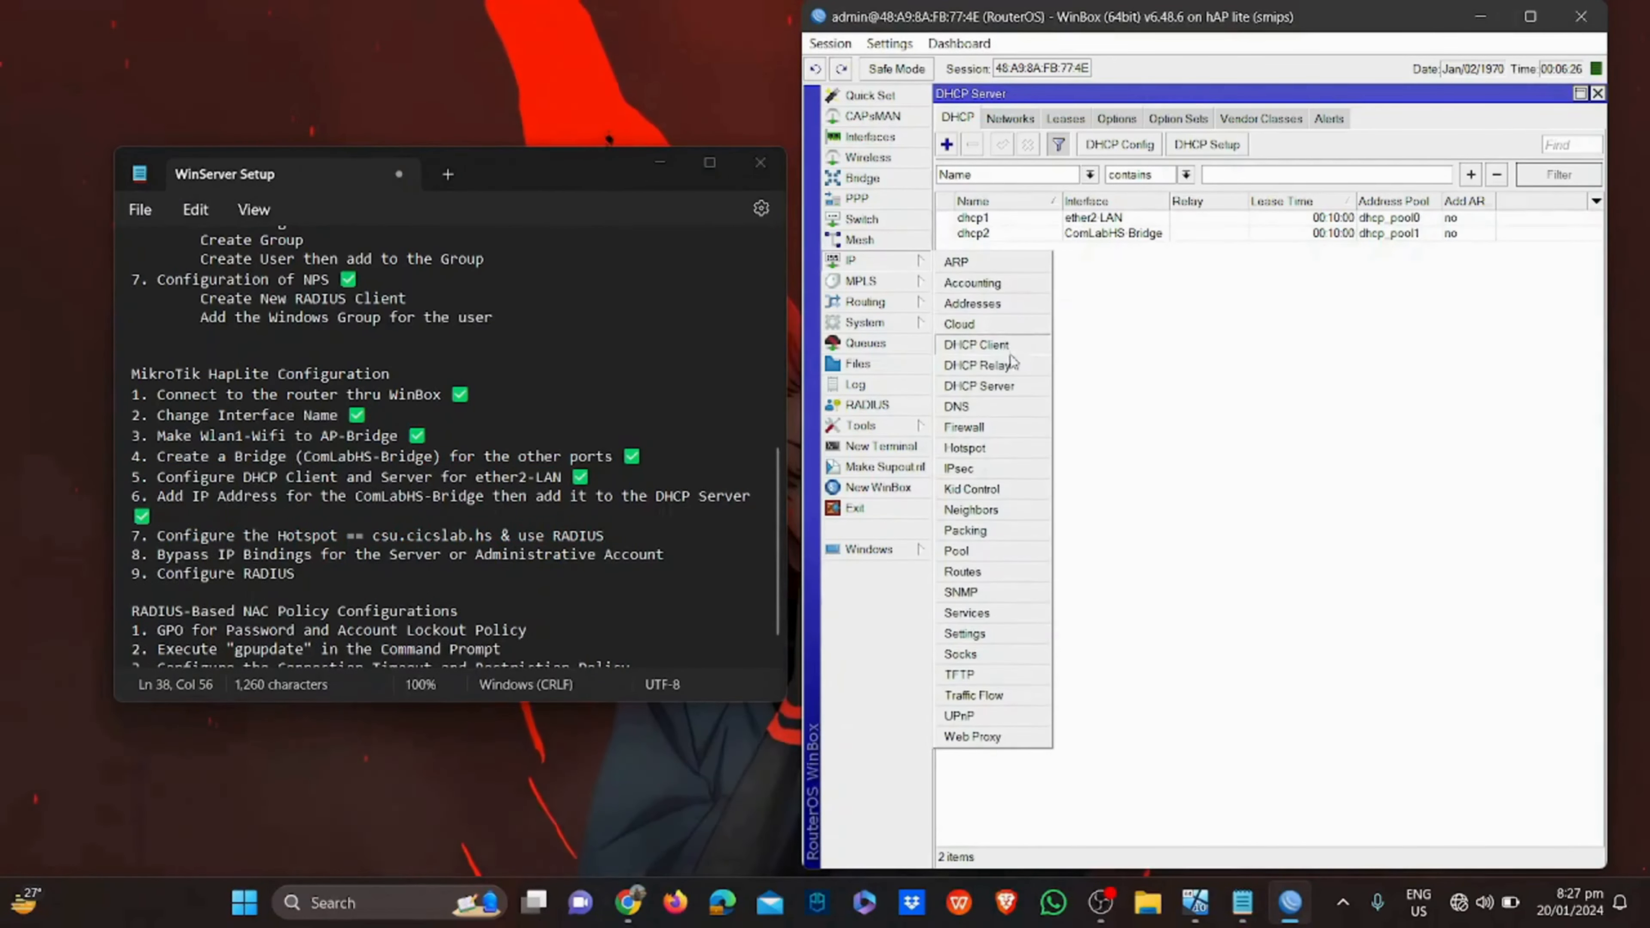
# Start Hotspot Setup on ether2-LAN, keeping 192.168.10.20/24, the pool, no certificate, and SMTP 0.0.0.0
pyautogui.click(994, 455)
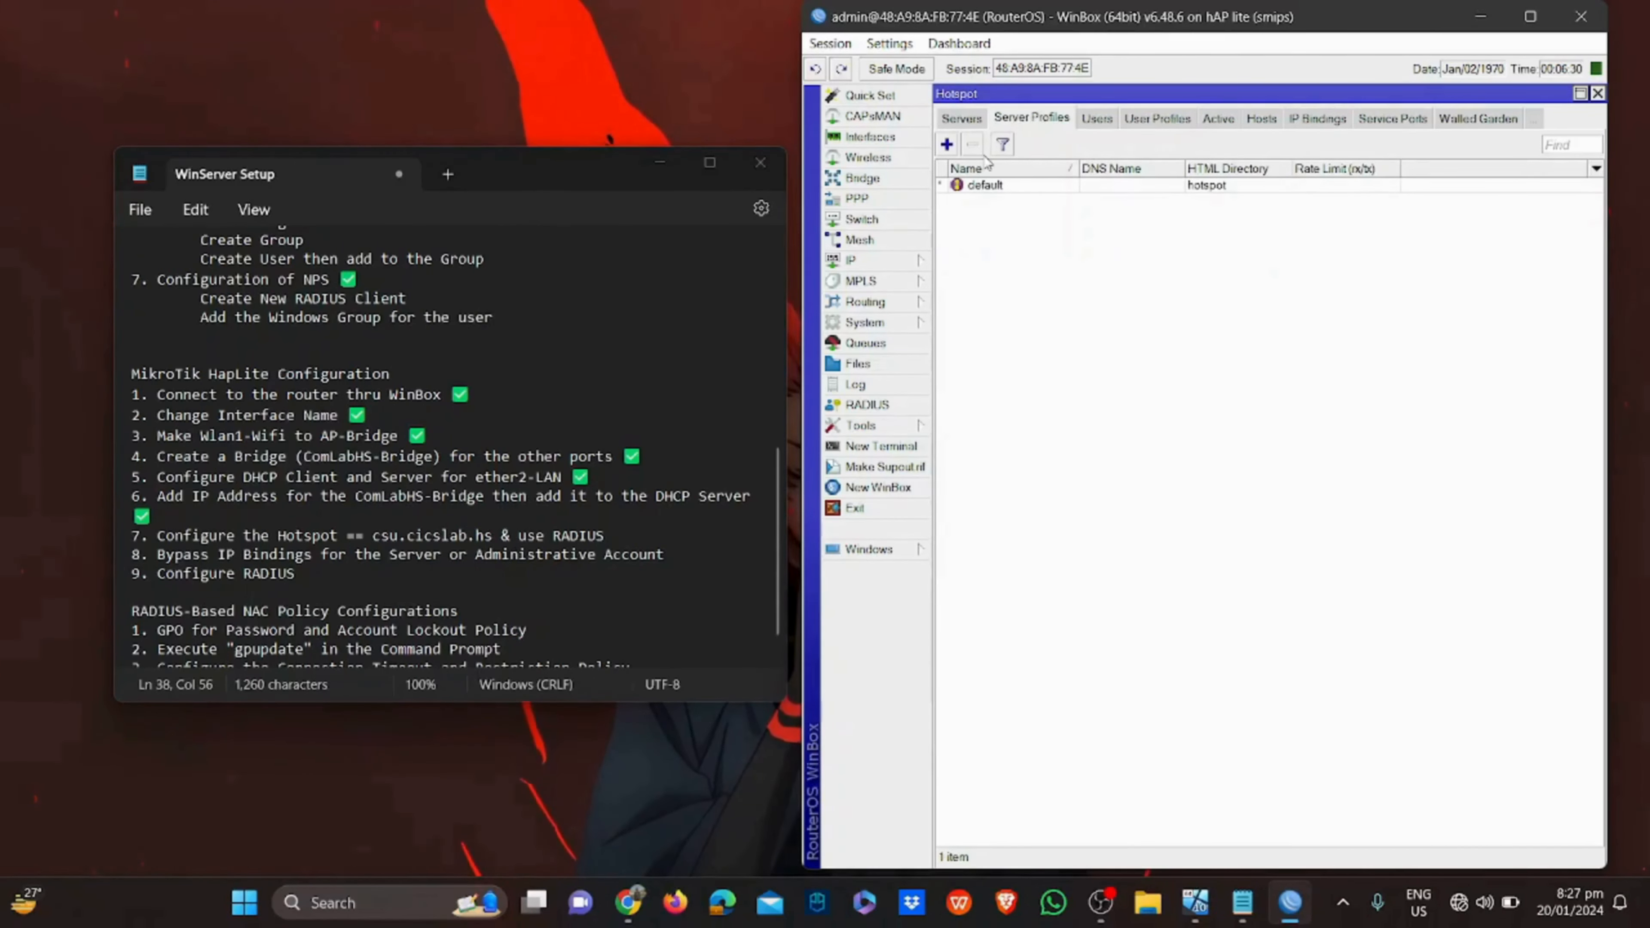
pyautogui.click(961, 119)
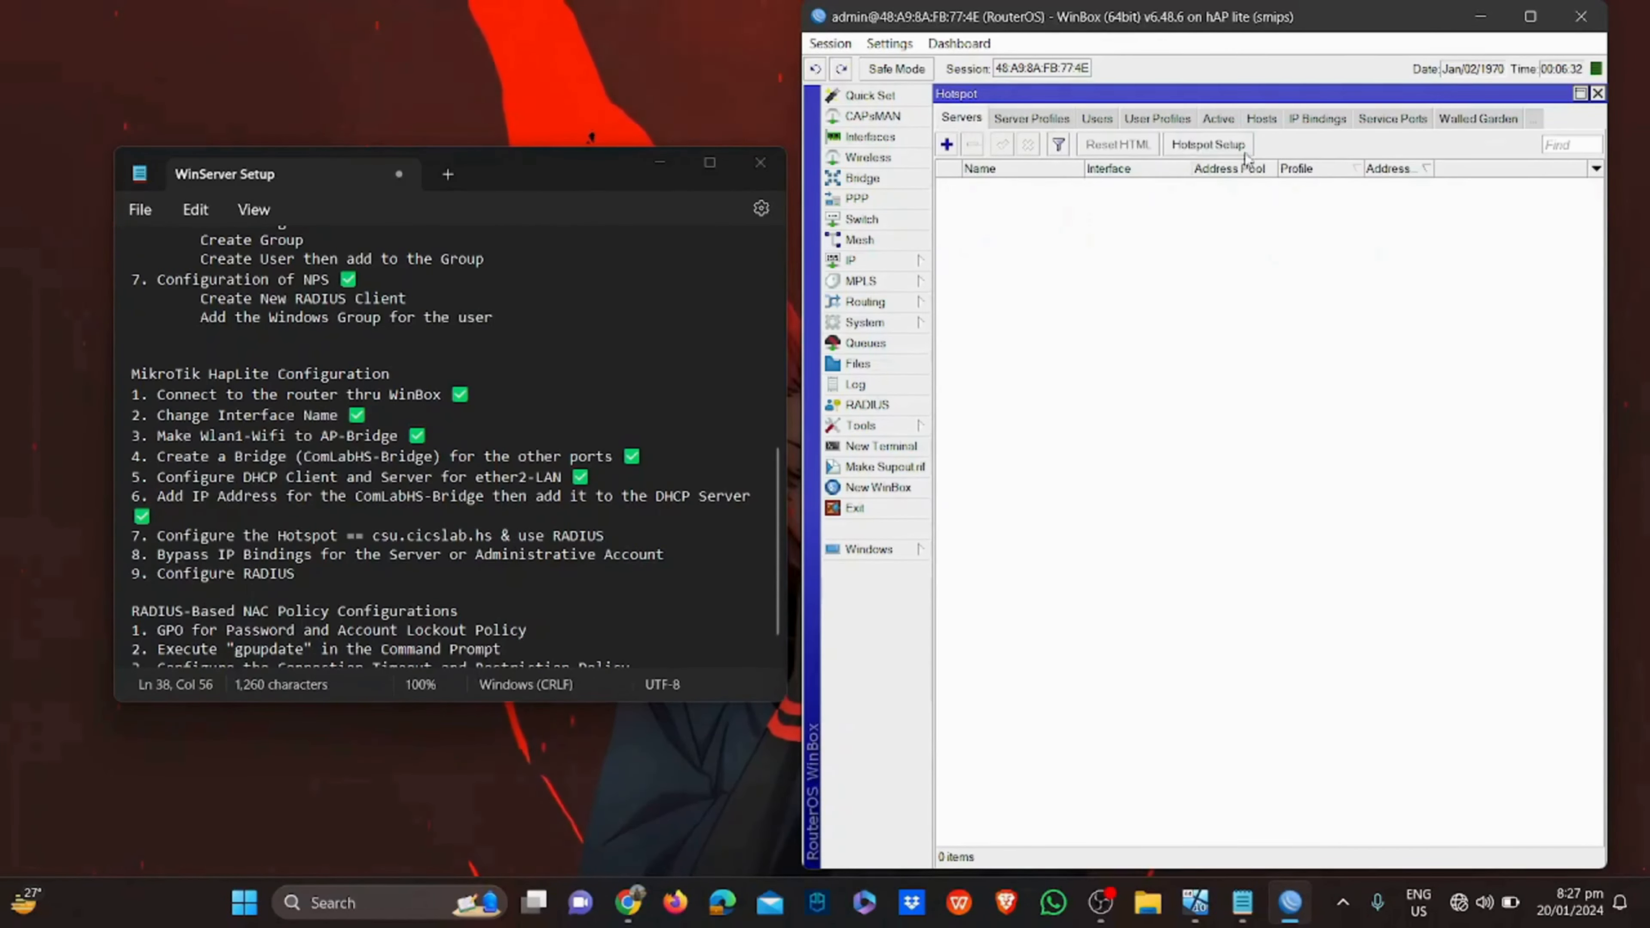
pyautogui.click(1214, 146)
pyautogui.click(1251, 325)
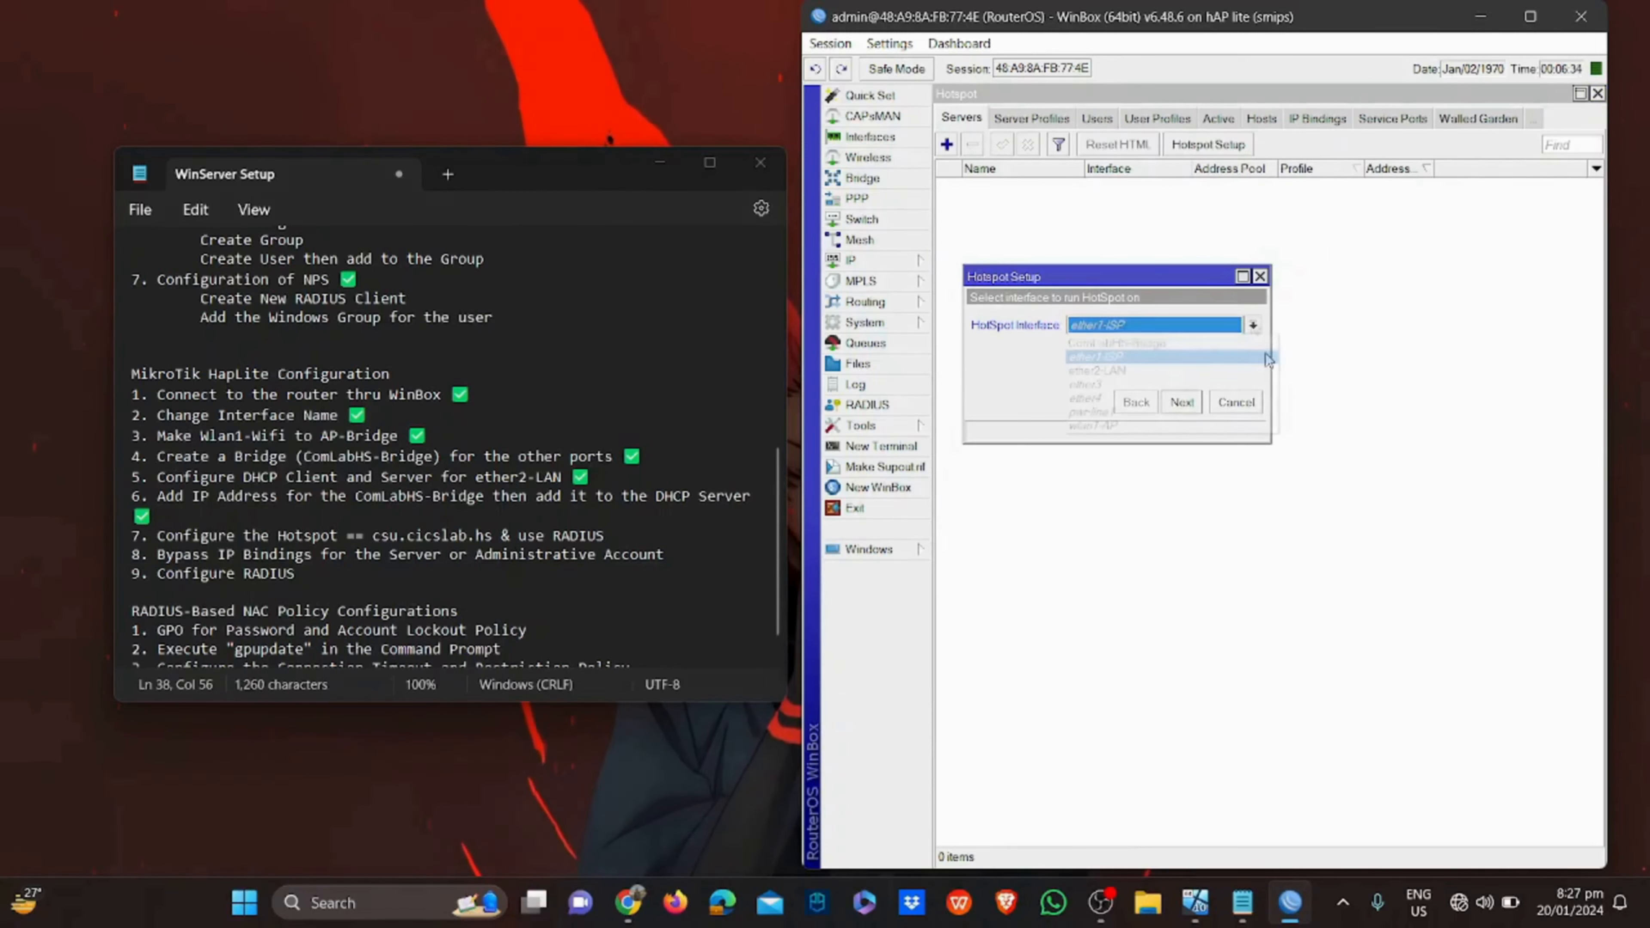
pyautogui.click(1240, 370)
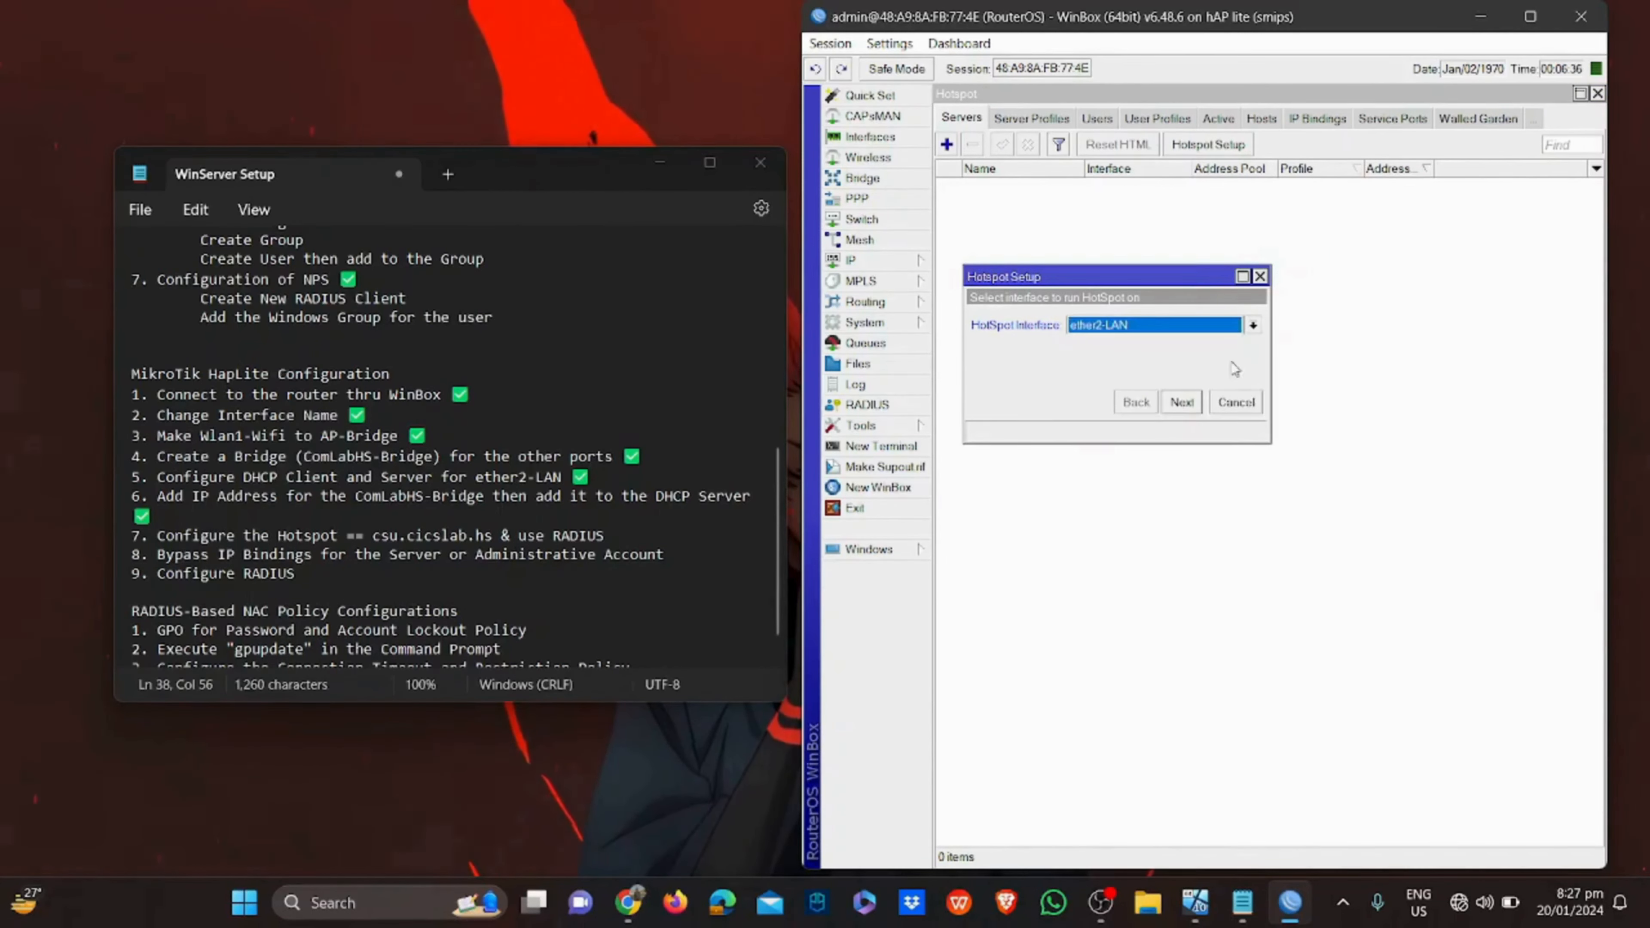
pyautogui.click(1183, 406)
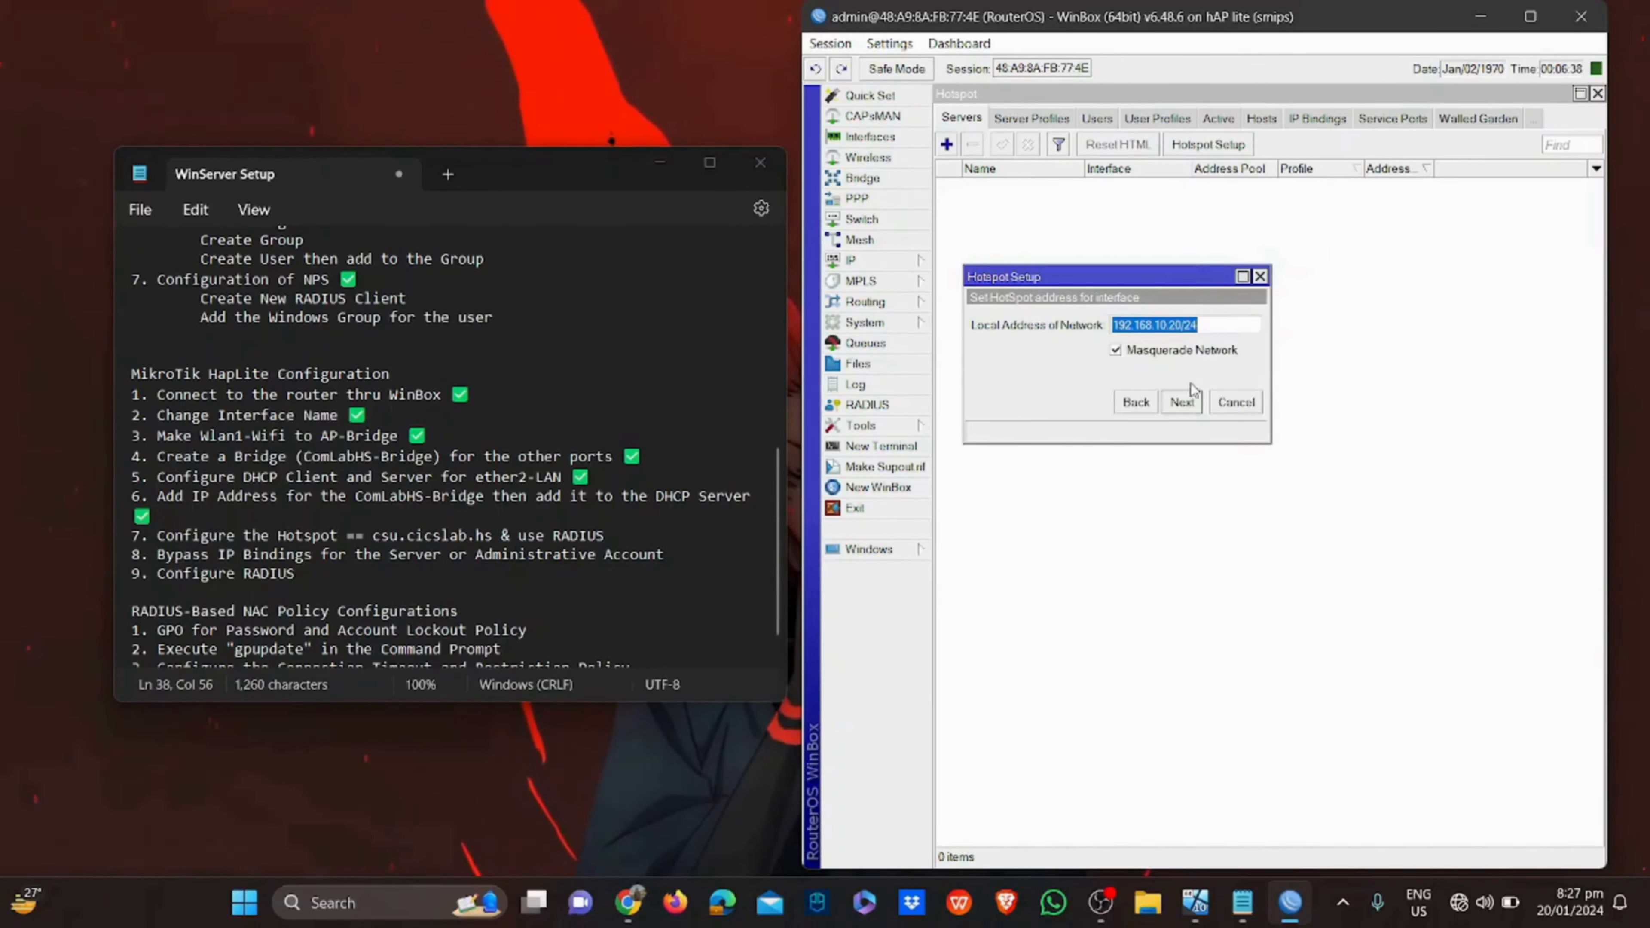
pyautogui.click(1181, 406)
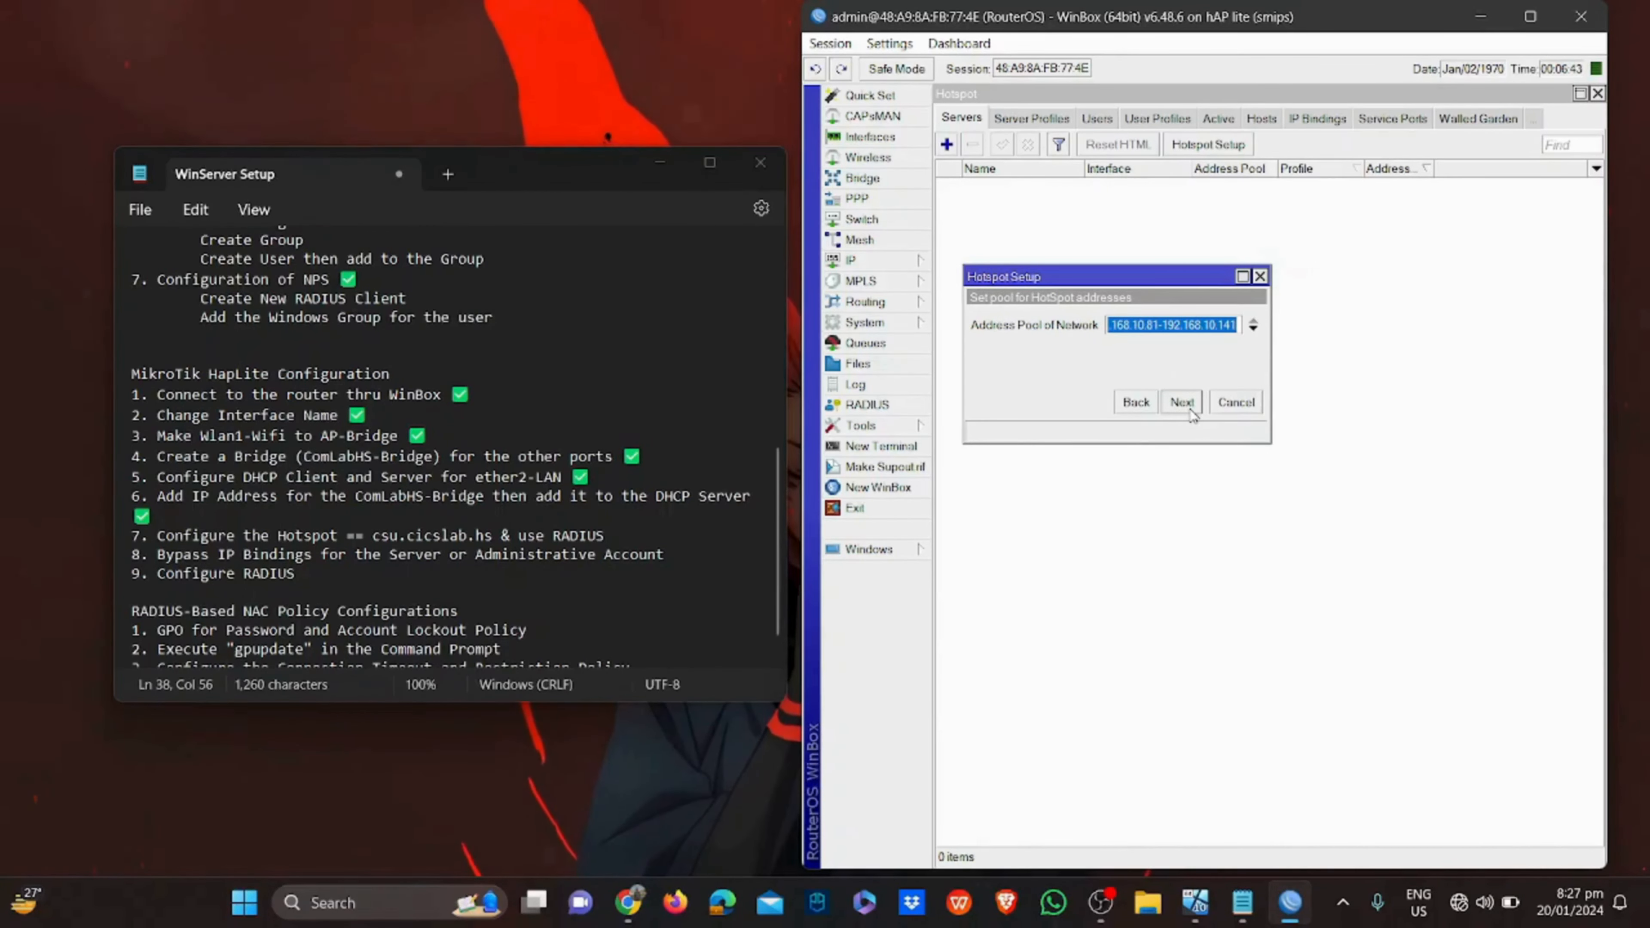
pyautogui.click(1189, 409)
pyautogui.click(1189, 410)
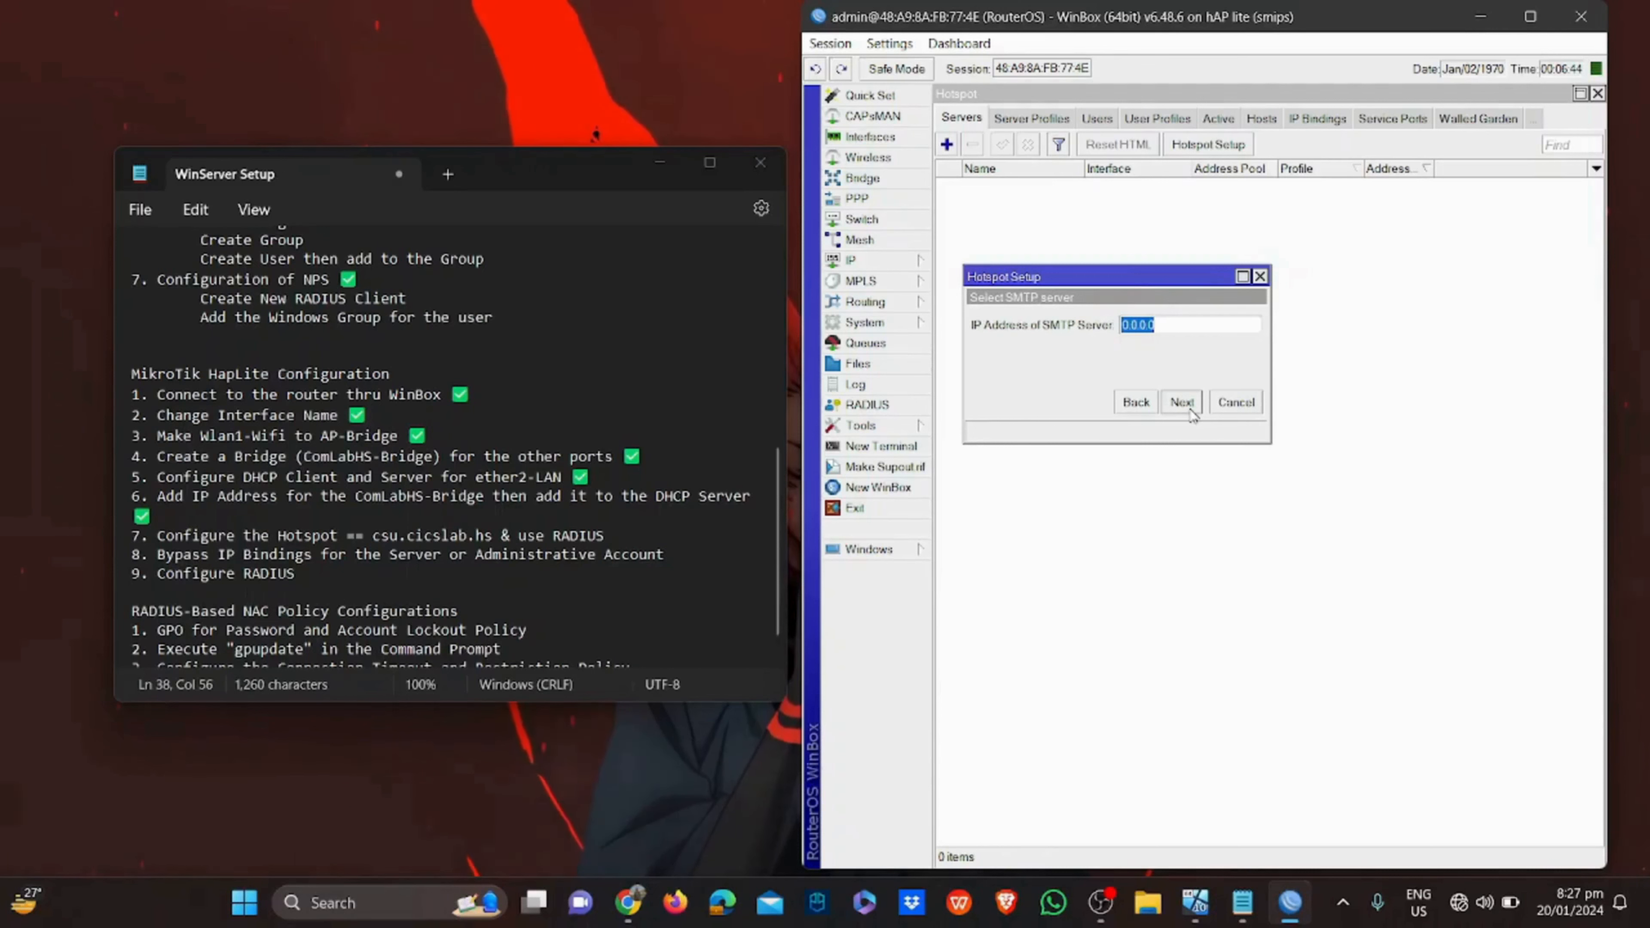
pyautogui.click(1189, 410)
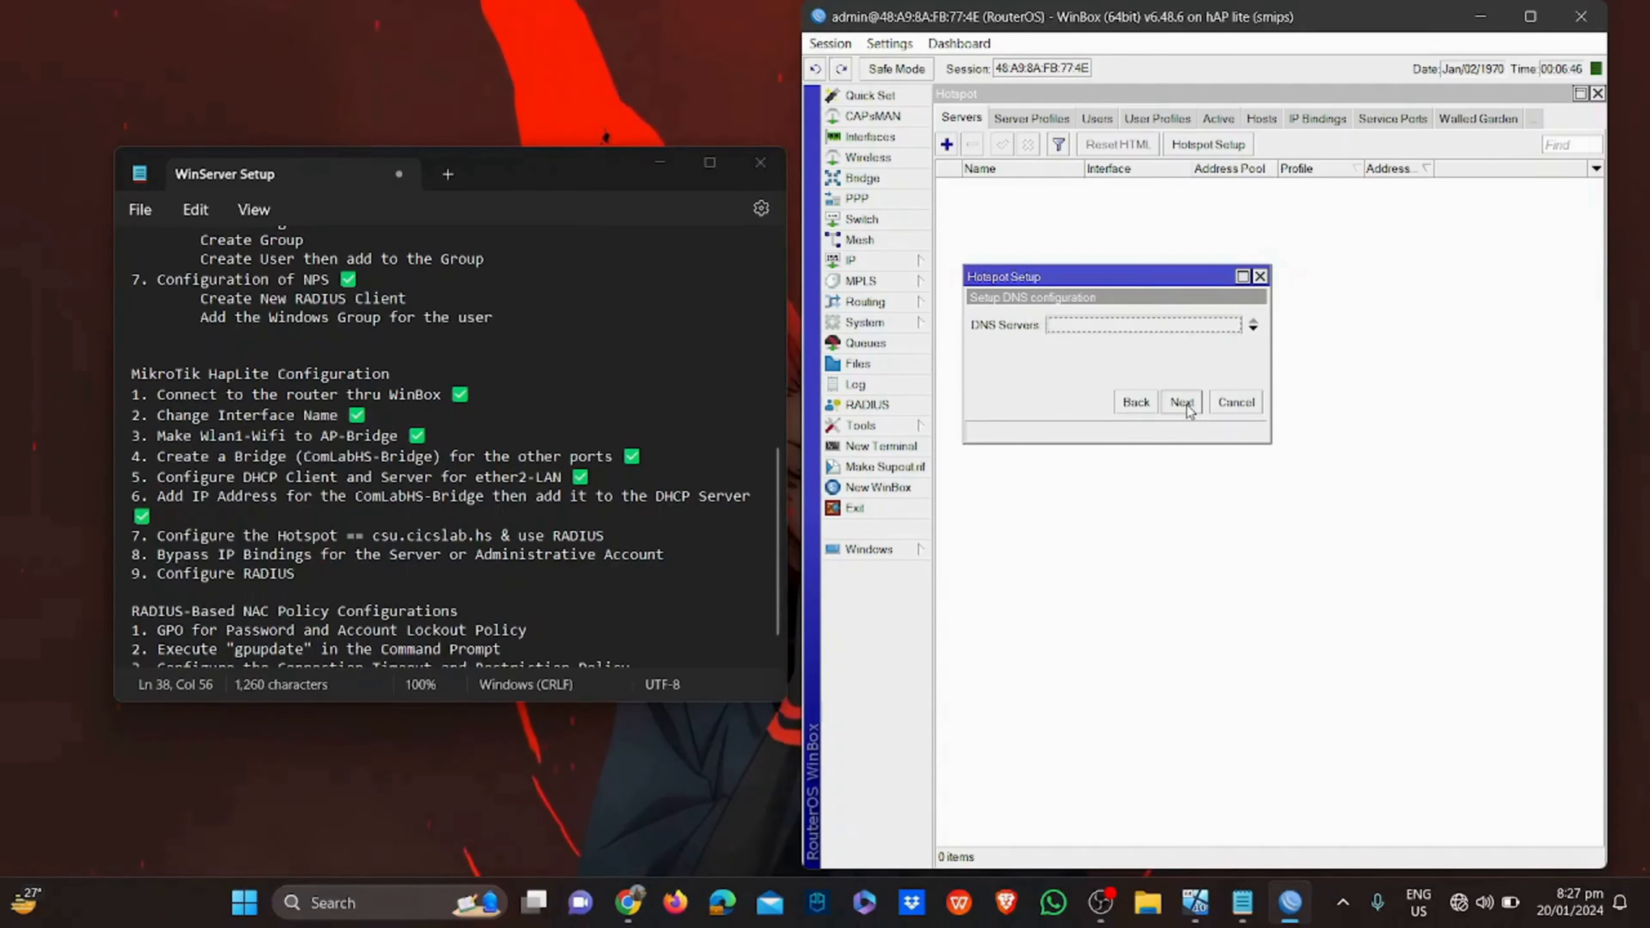
pyautogui.click(1190, 410)
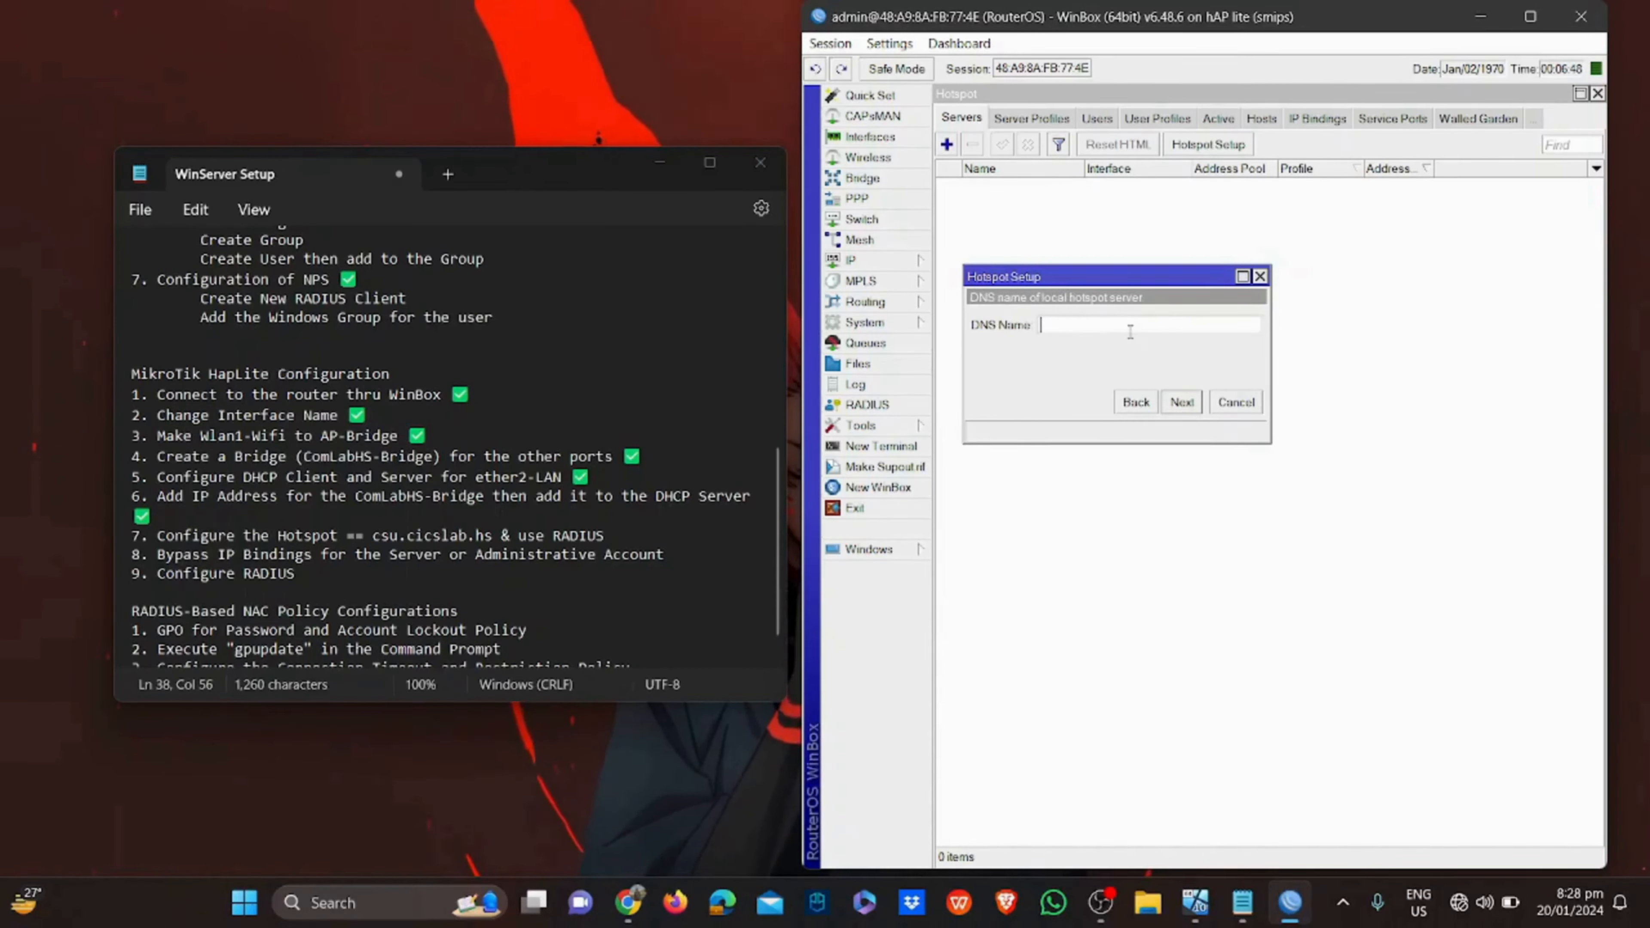
# Enter csu.cicslab.hs as the hotspot DNS name, keep the local user, and finish
pyautogui.write('csu')
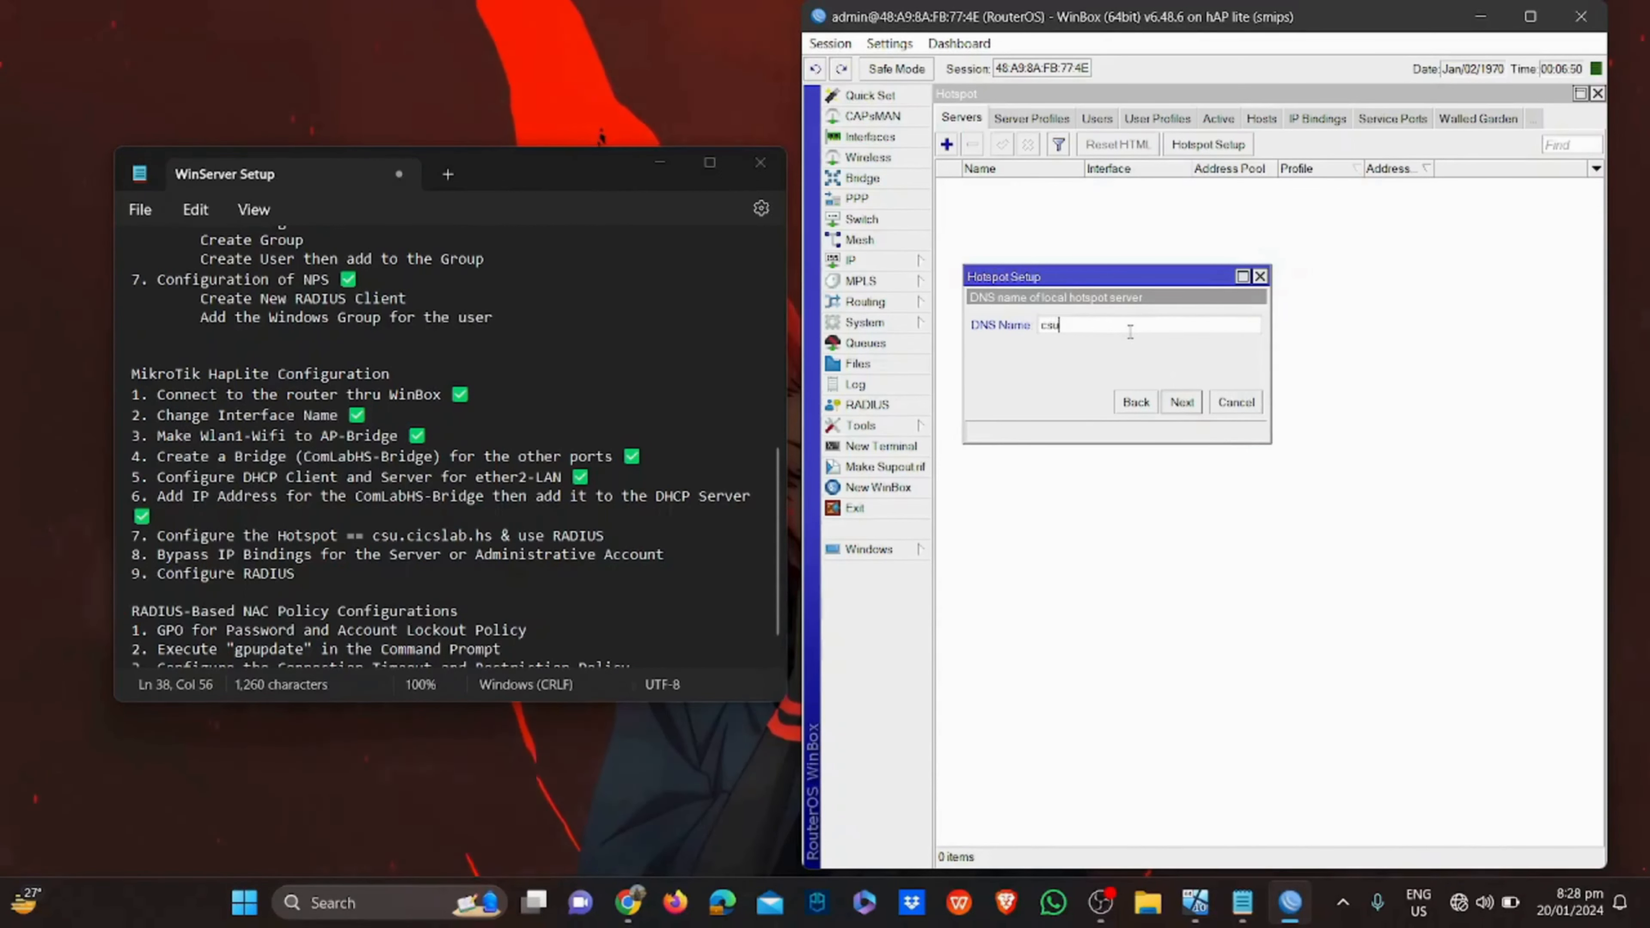
pyautogui.write('.cicslab')
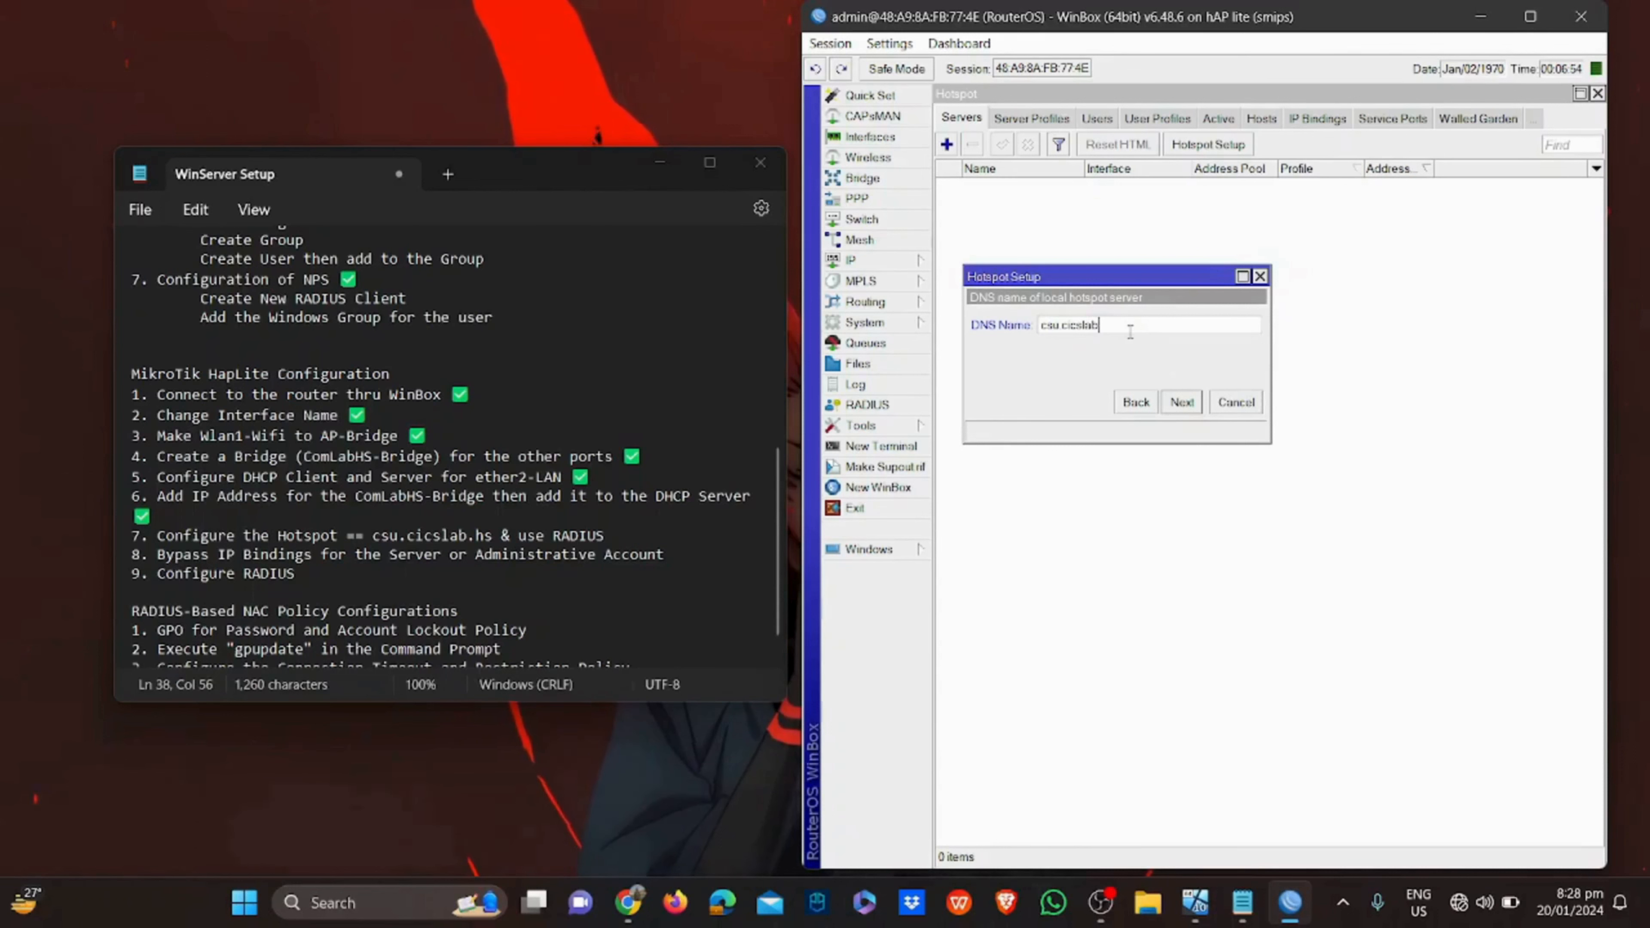
pyautogui.write('.hs')
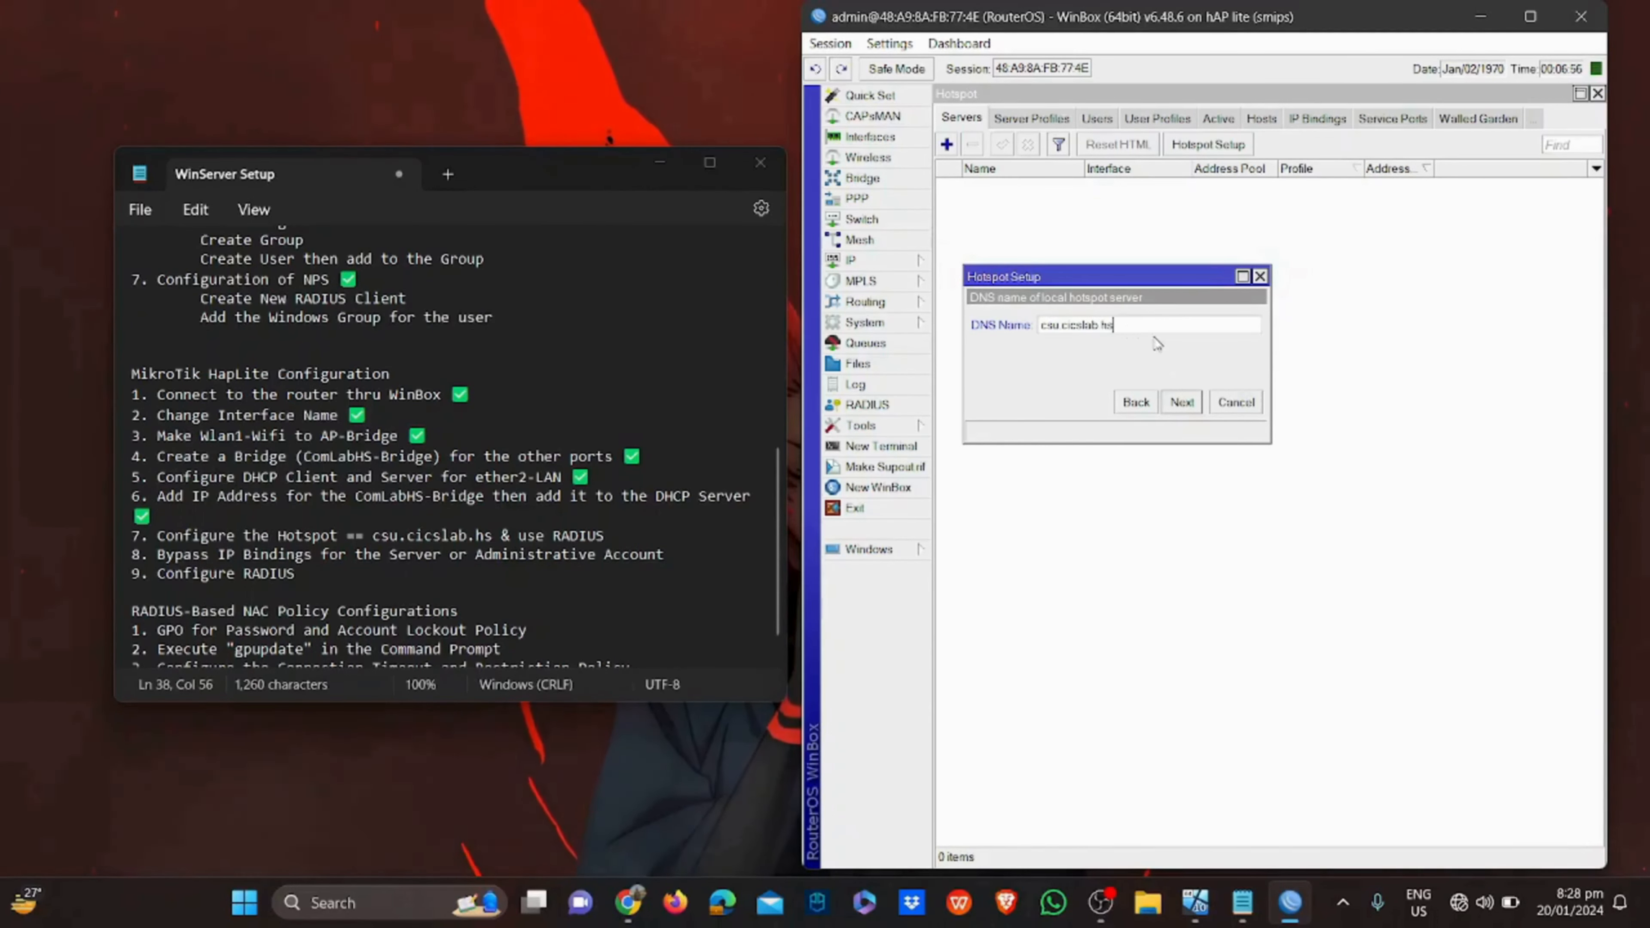
pyautogui.click(1174, 404)
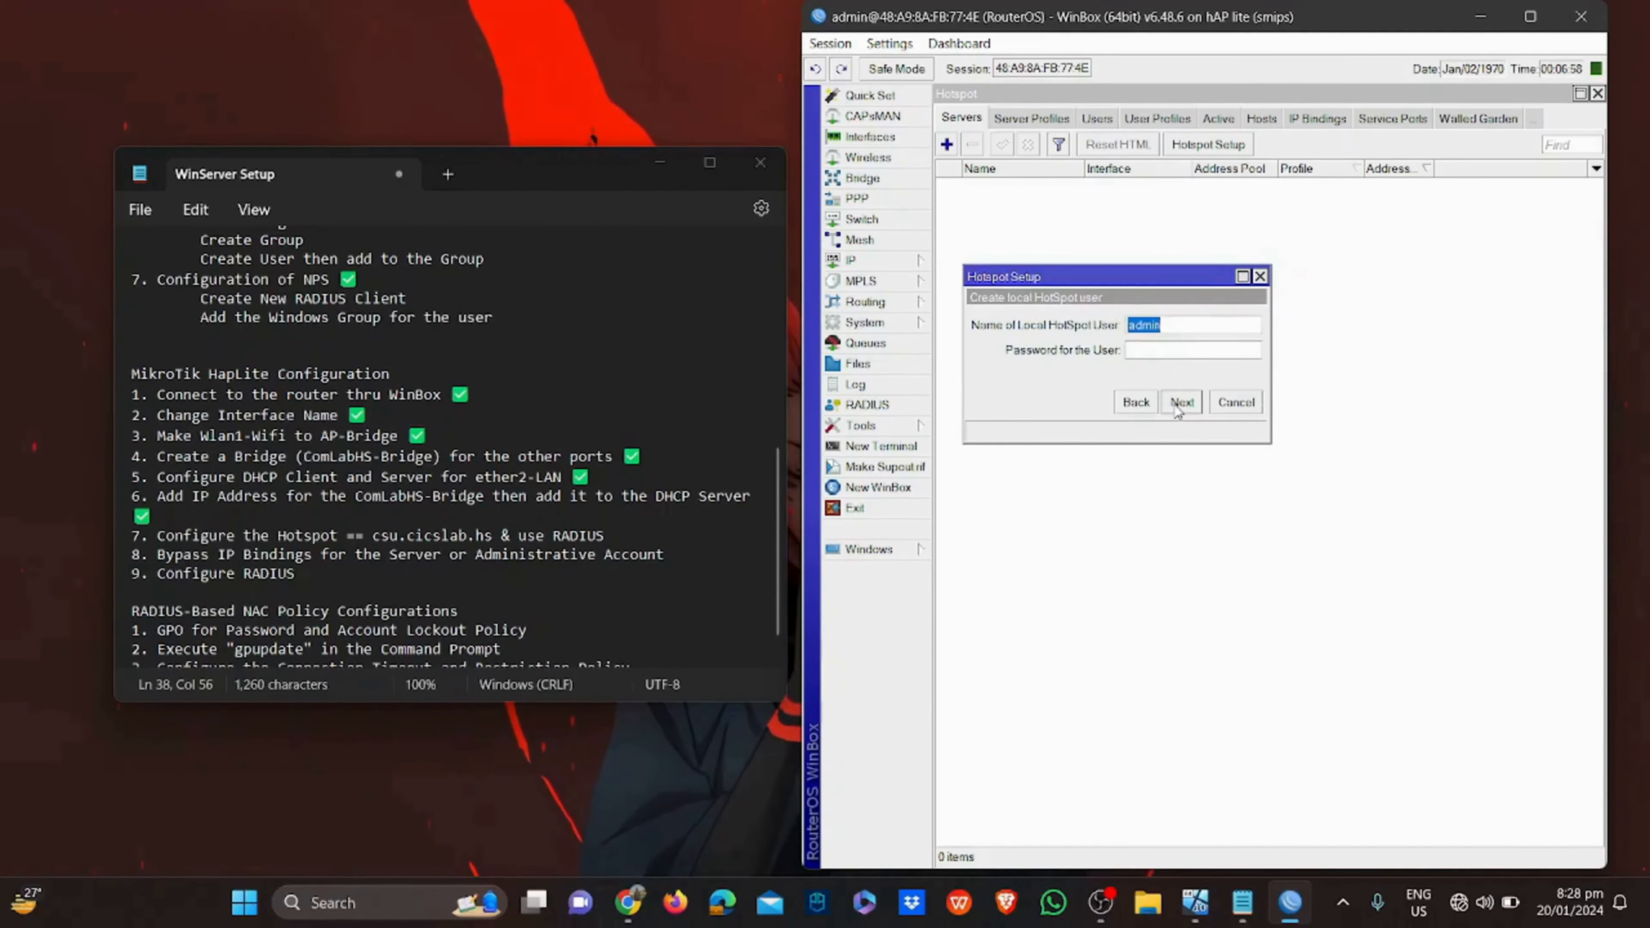
pyautogui.click(1177, 403)
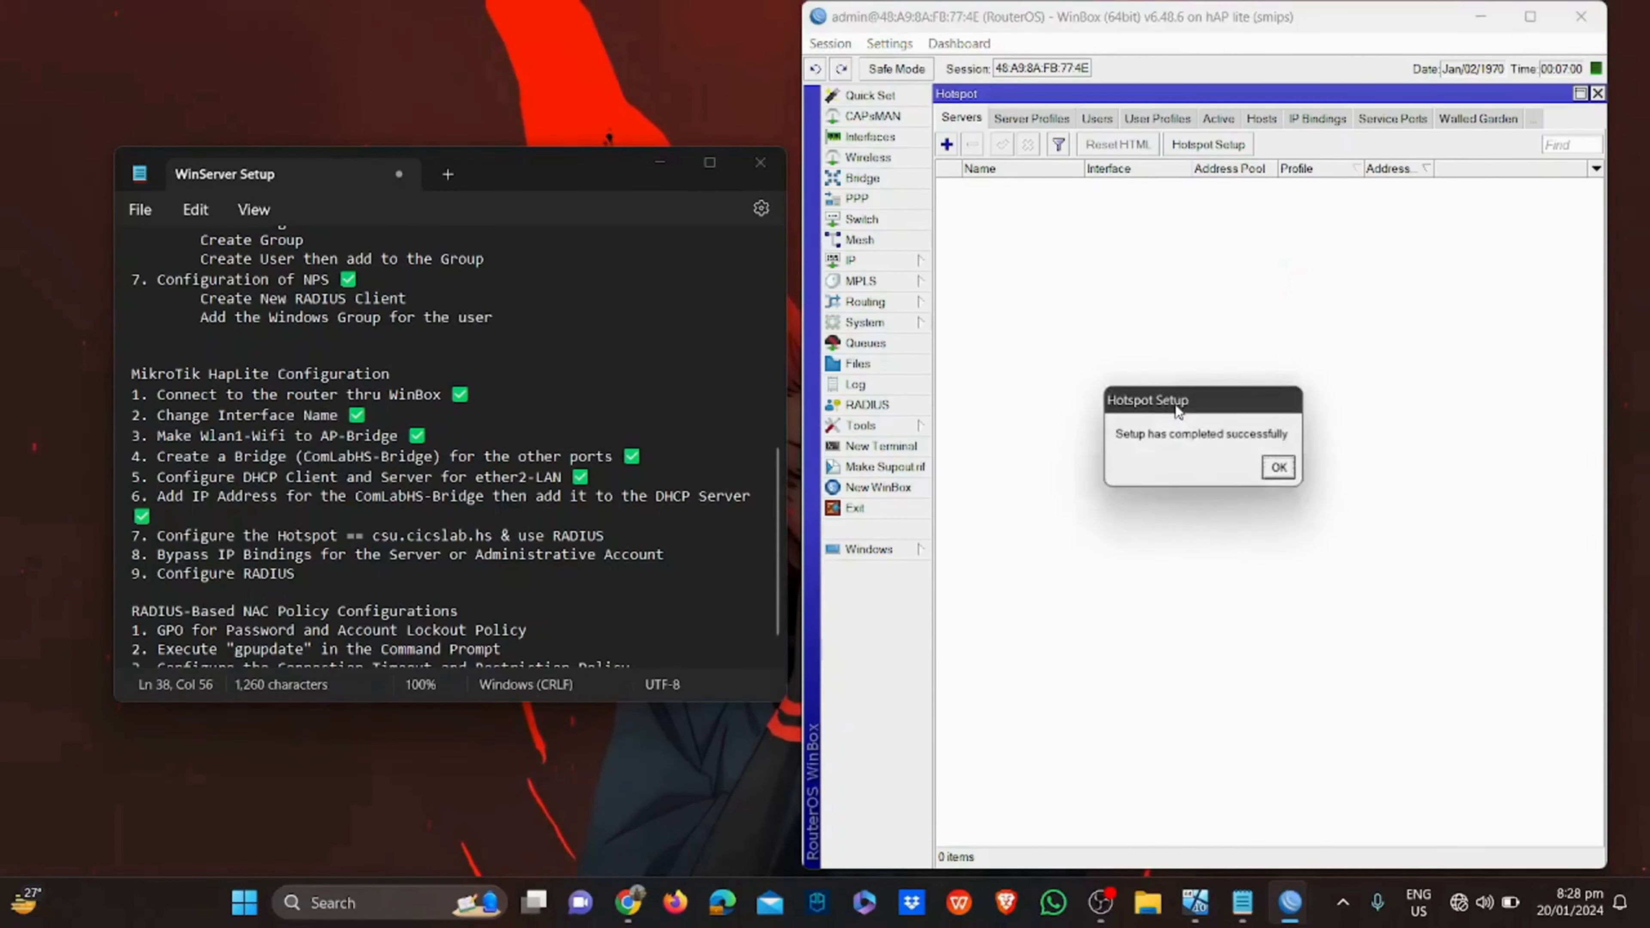
pyautogui.click(1277, 467)
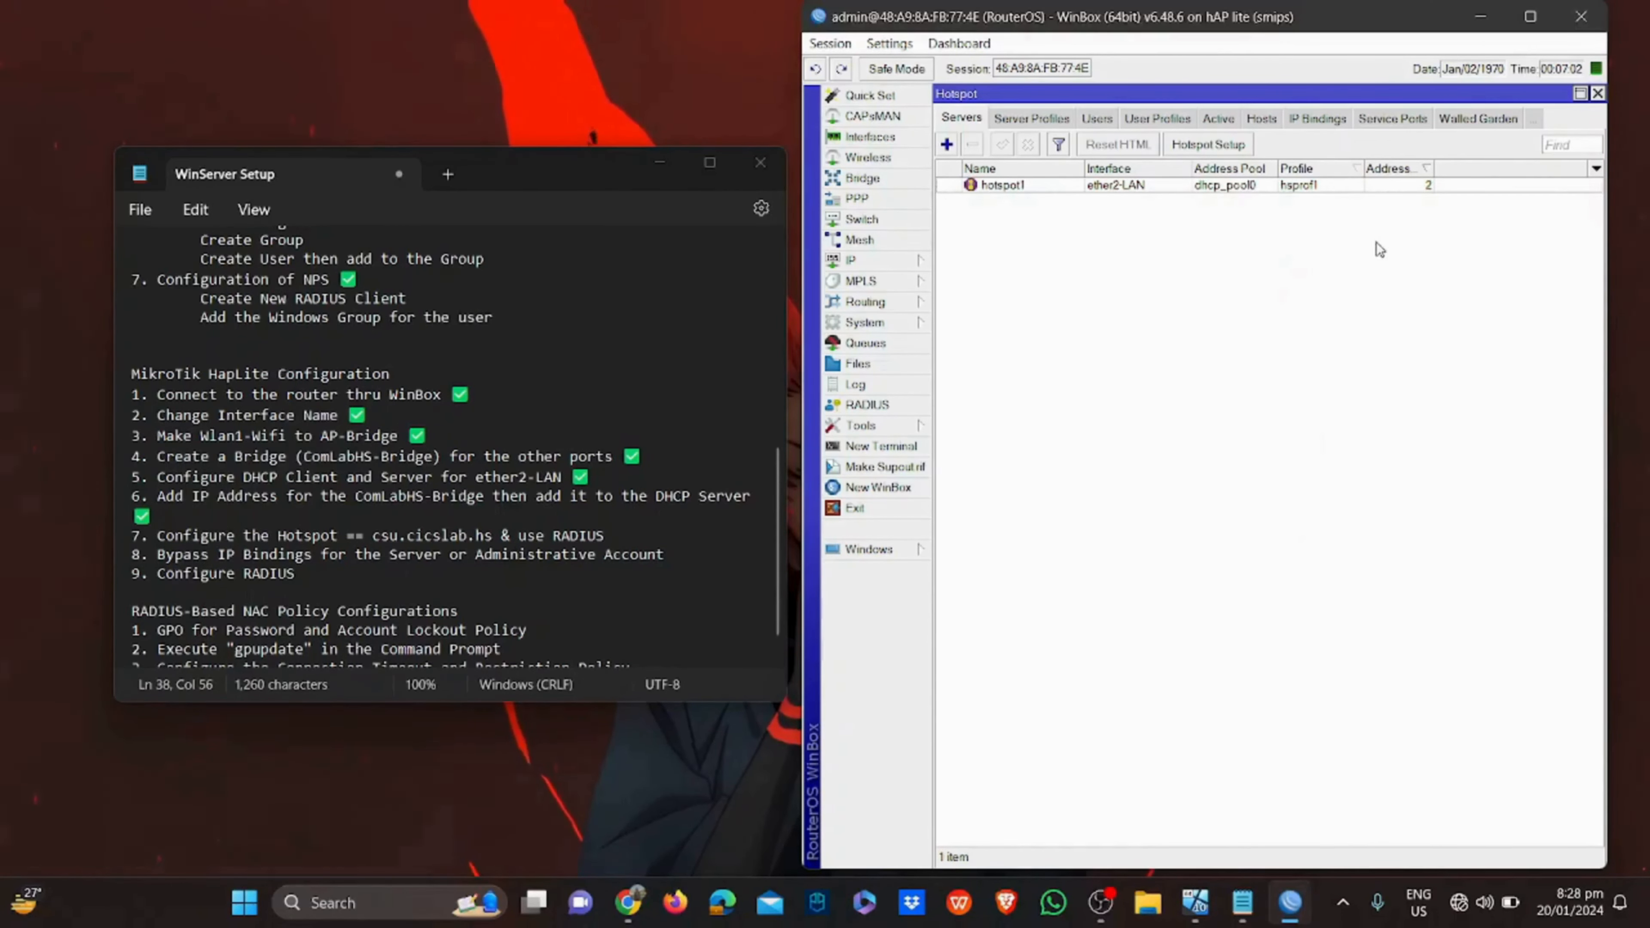
# Change hotspot1's Addresses Per MAC from 2 to 1 and apply it
pyautogui.doubleClick(1407, 189)
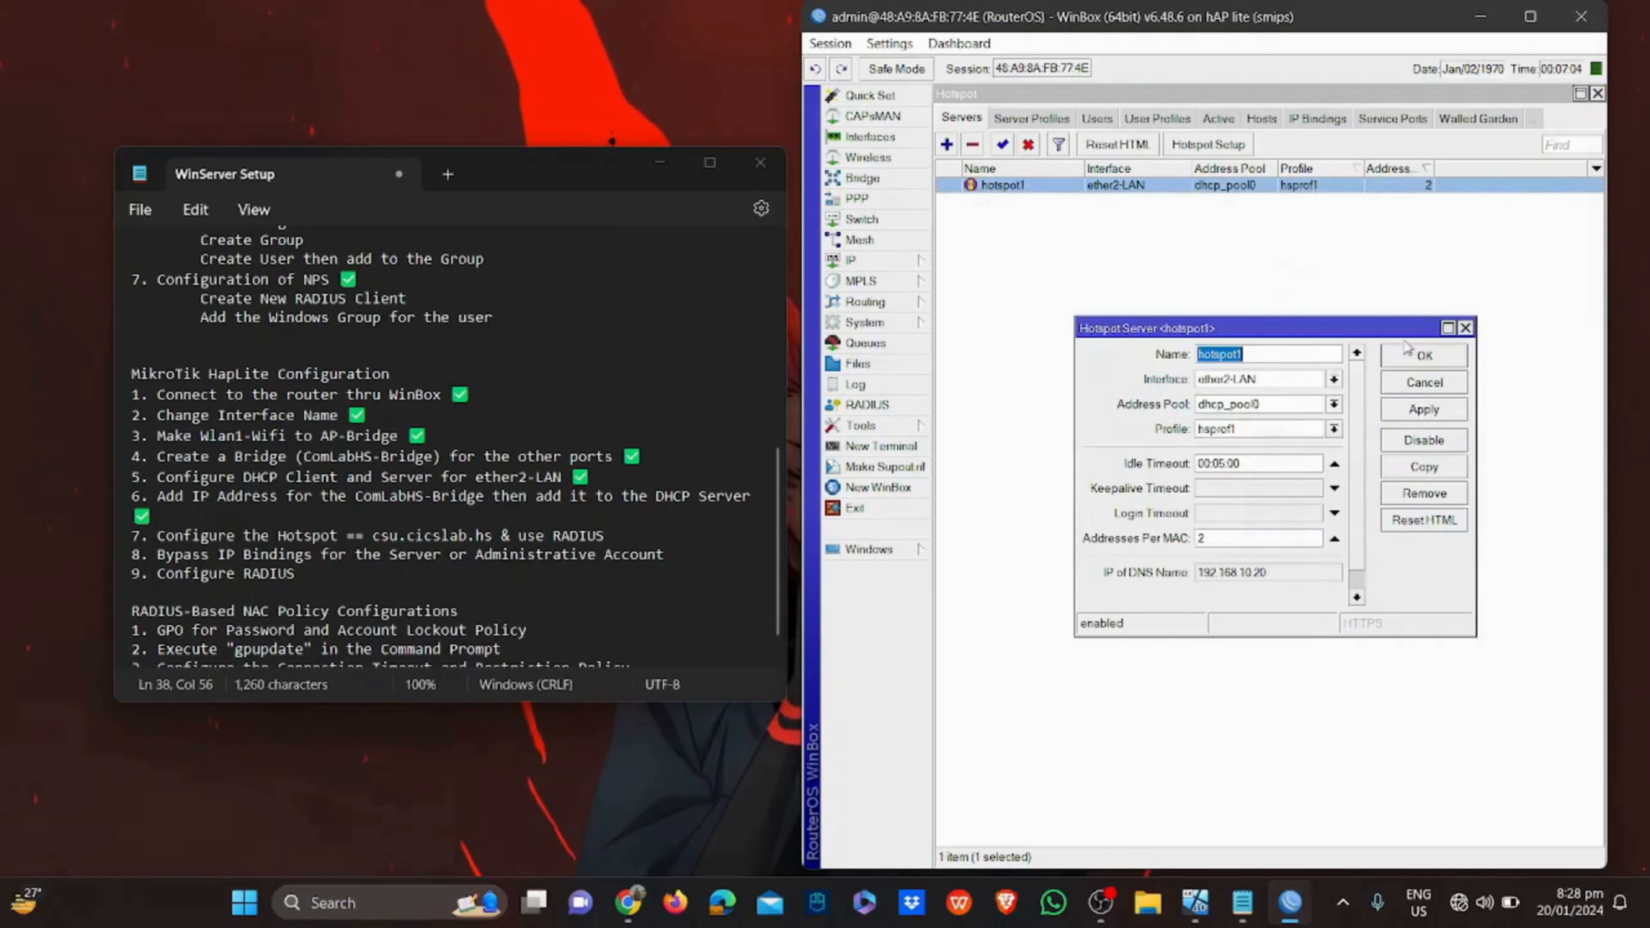
pyautogui.doubleClick(1284, 533)
pyautogui.write('1')
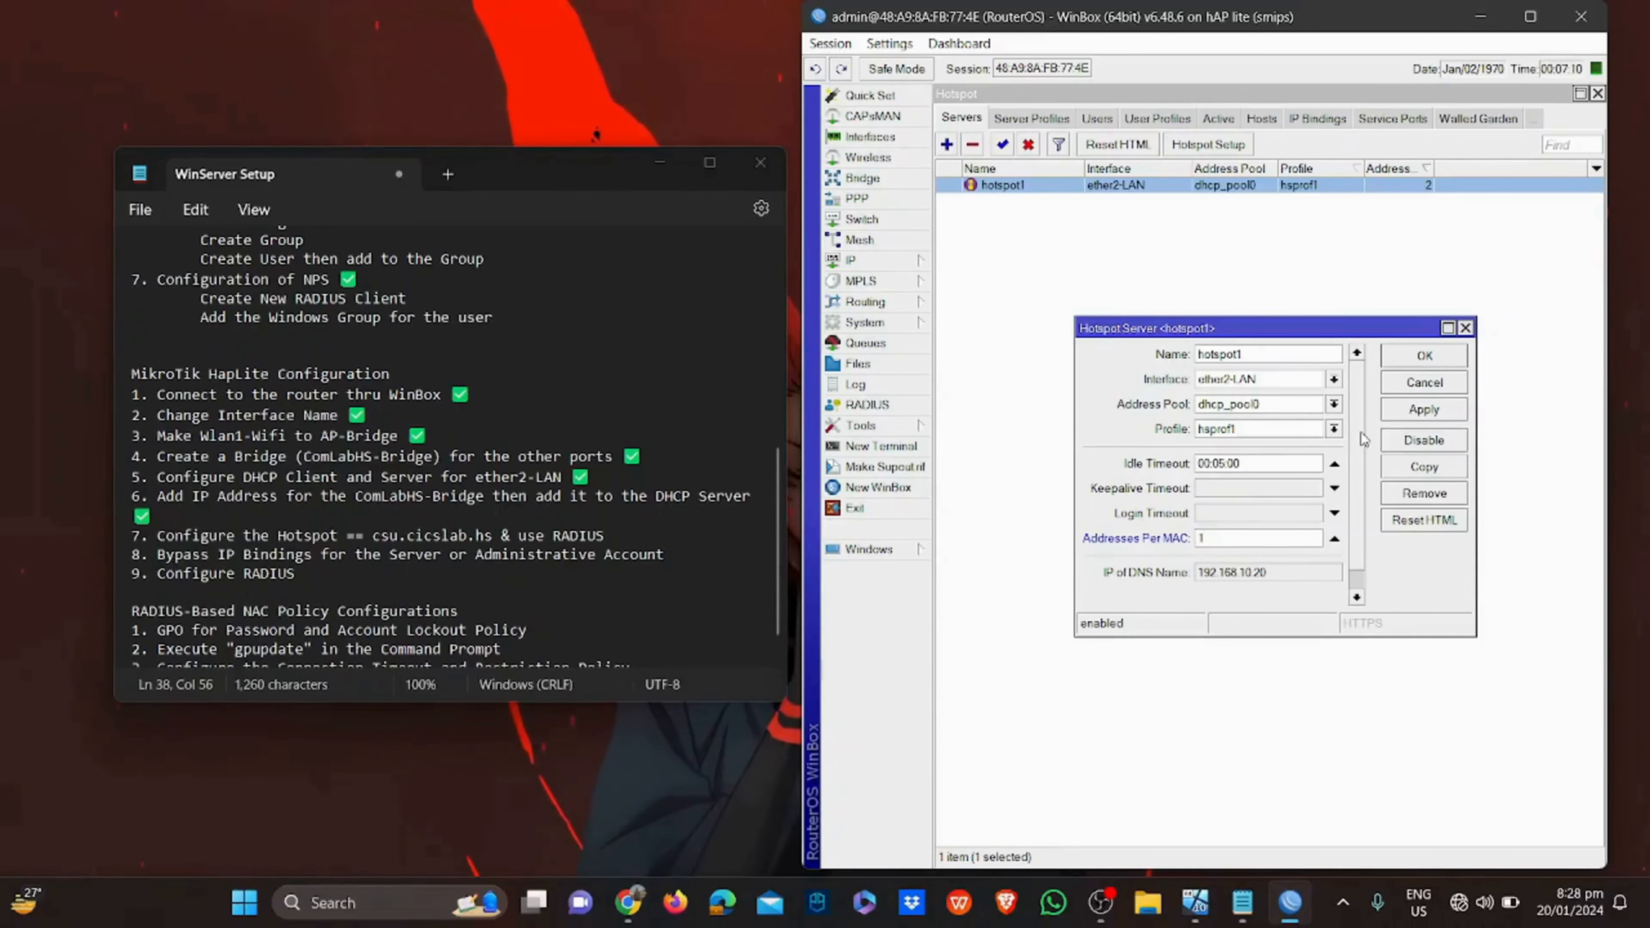
pyautogui.moveTo(1361, 434); pyautogui.dragTo(1360, 482)
pyautogui.click(1427, 424)
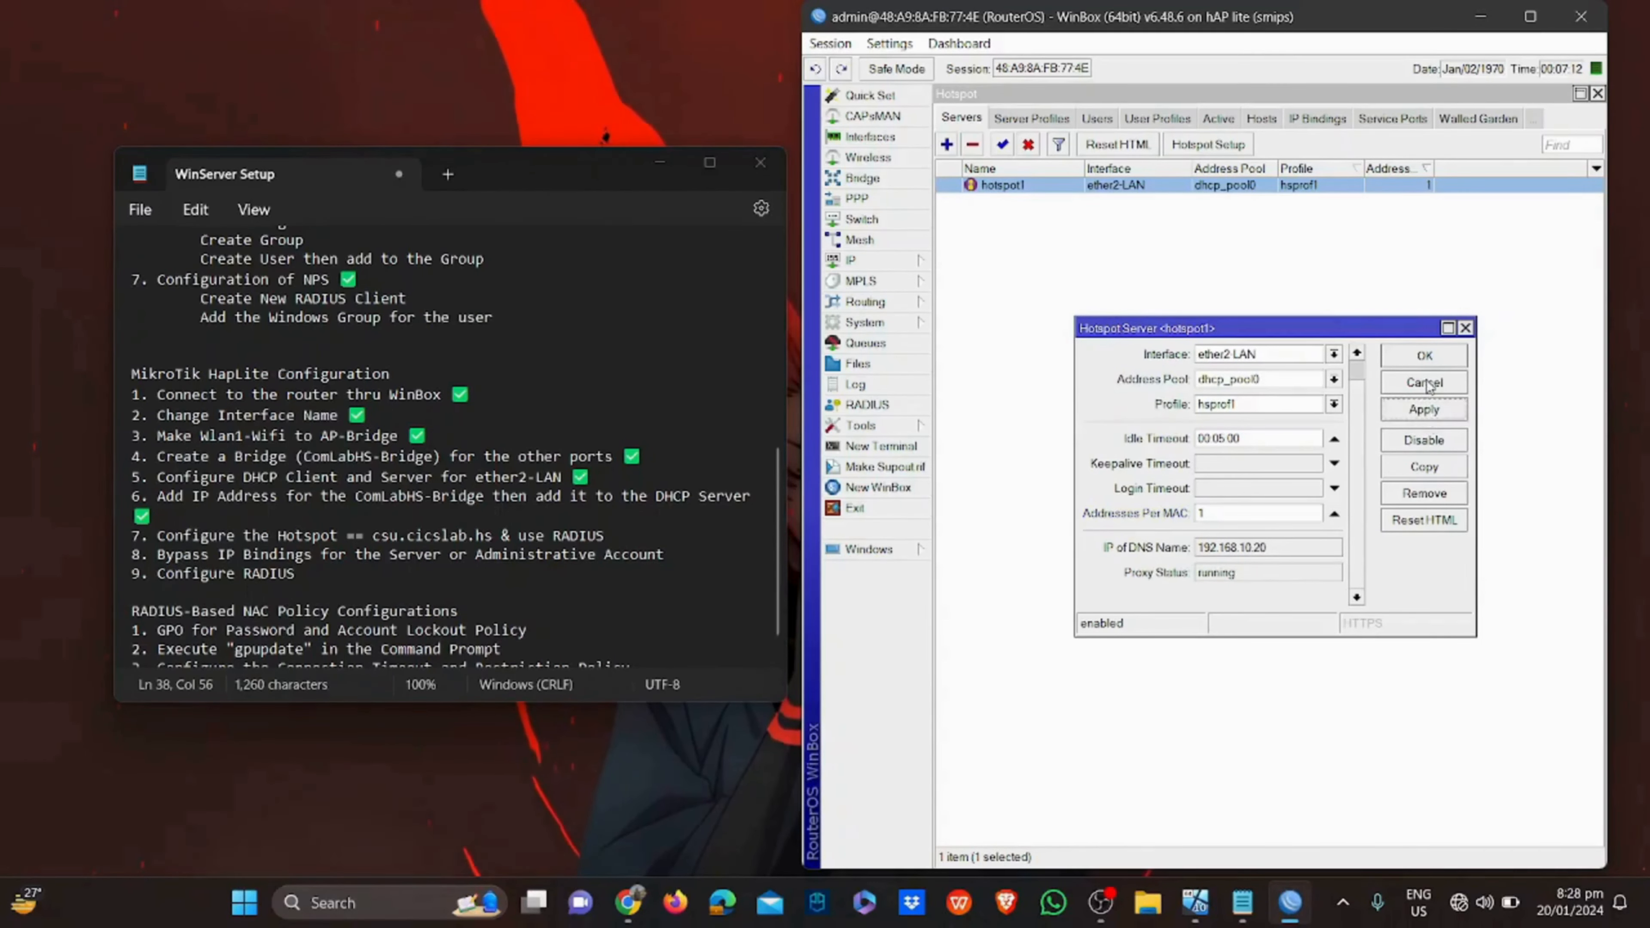
pyautogui.click(1424, 356)
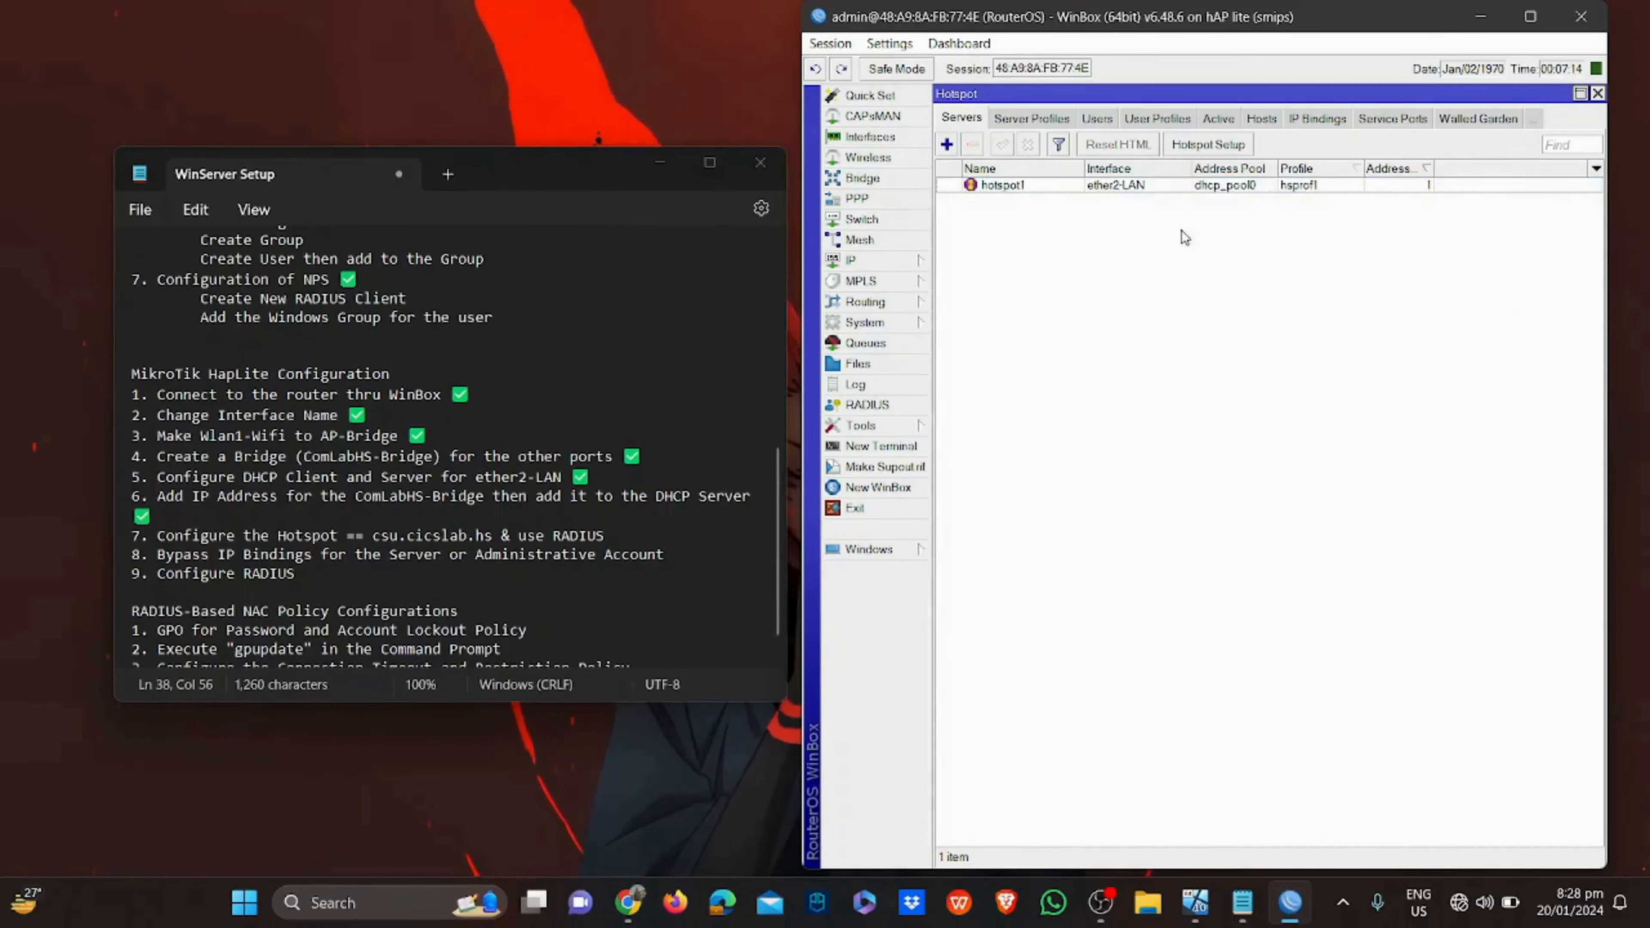
pyautogui.click(1184, 190)
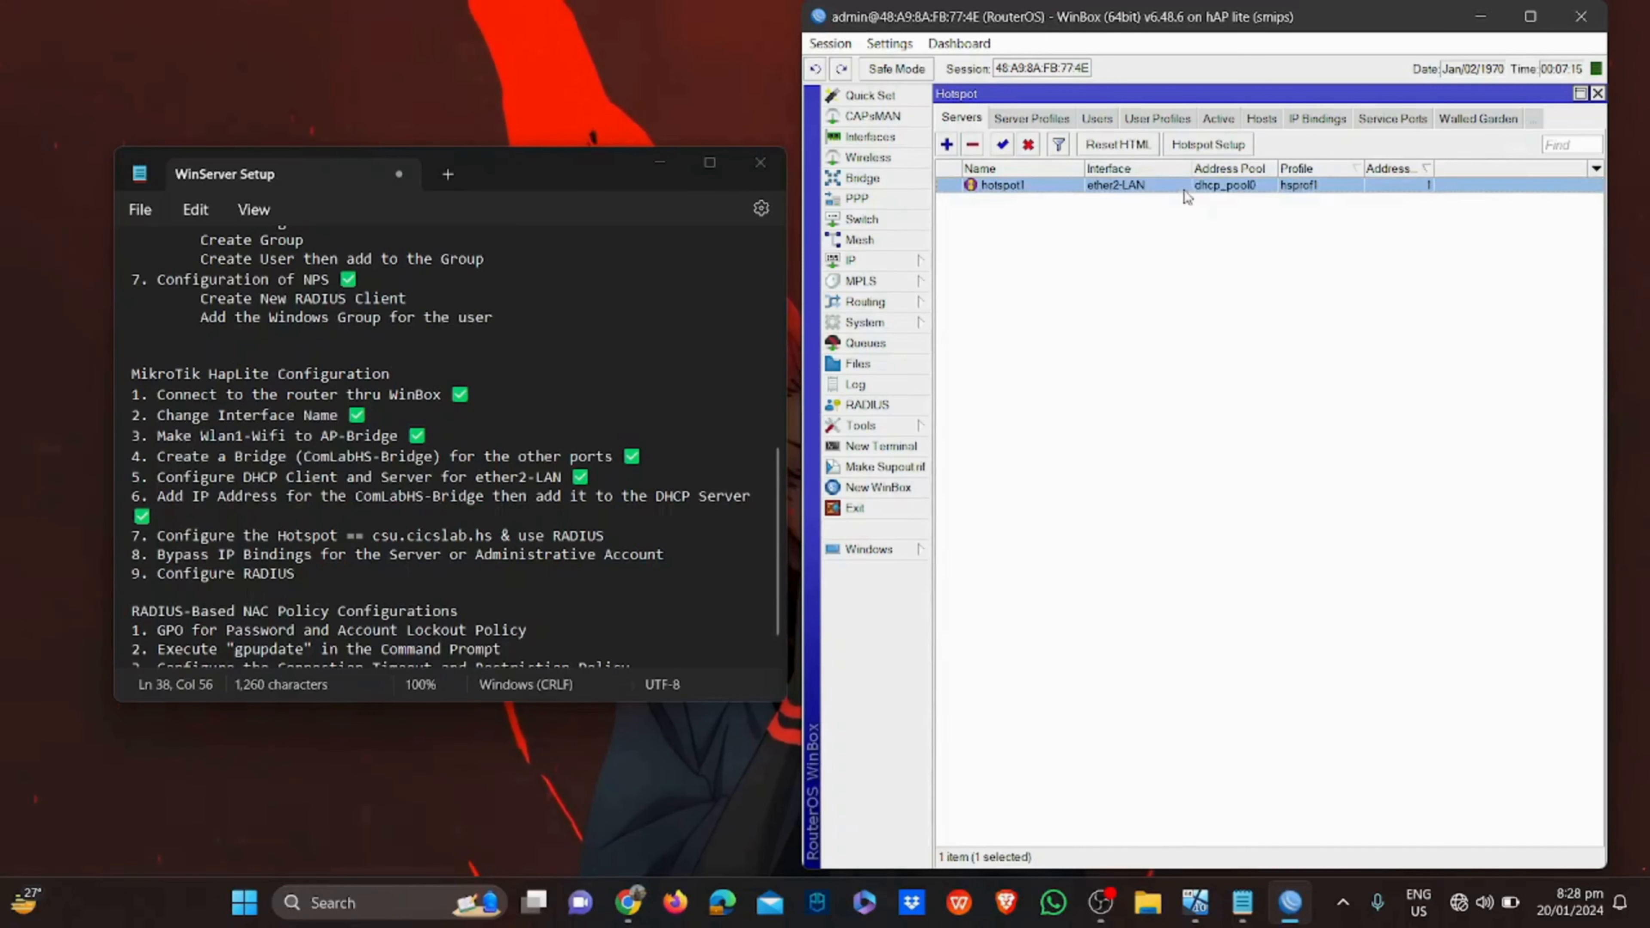
# Run Hotspot Setup on ComLabHS-Bridge, accepting the proposed local network address
pyautogui.click(1189, 148)
pyautogui.click(1254, 325)
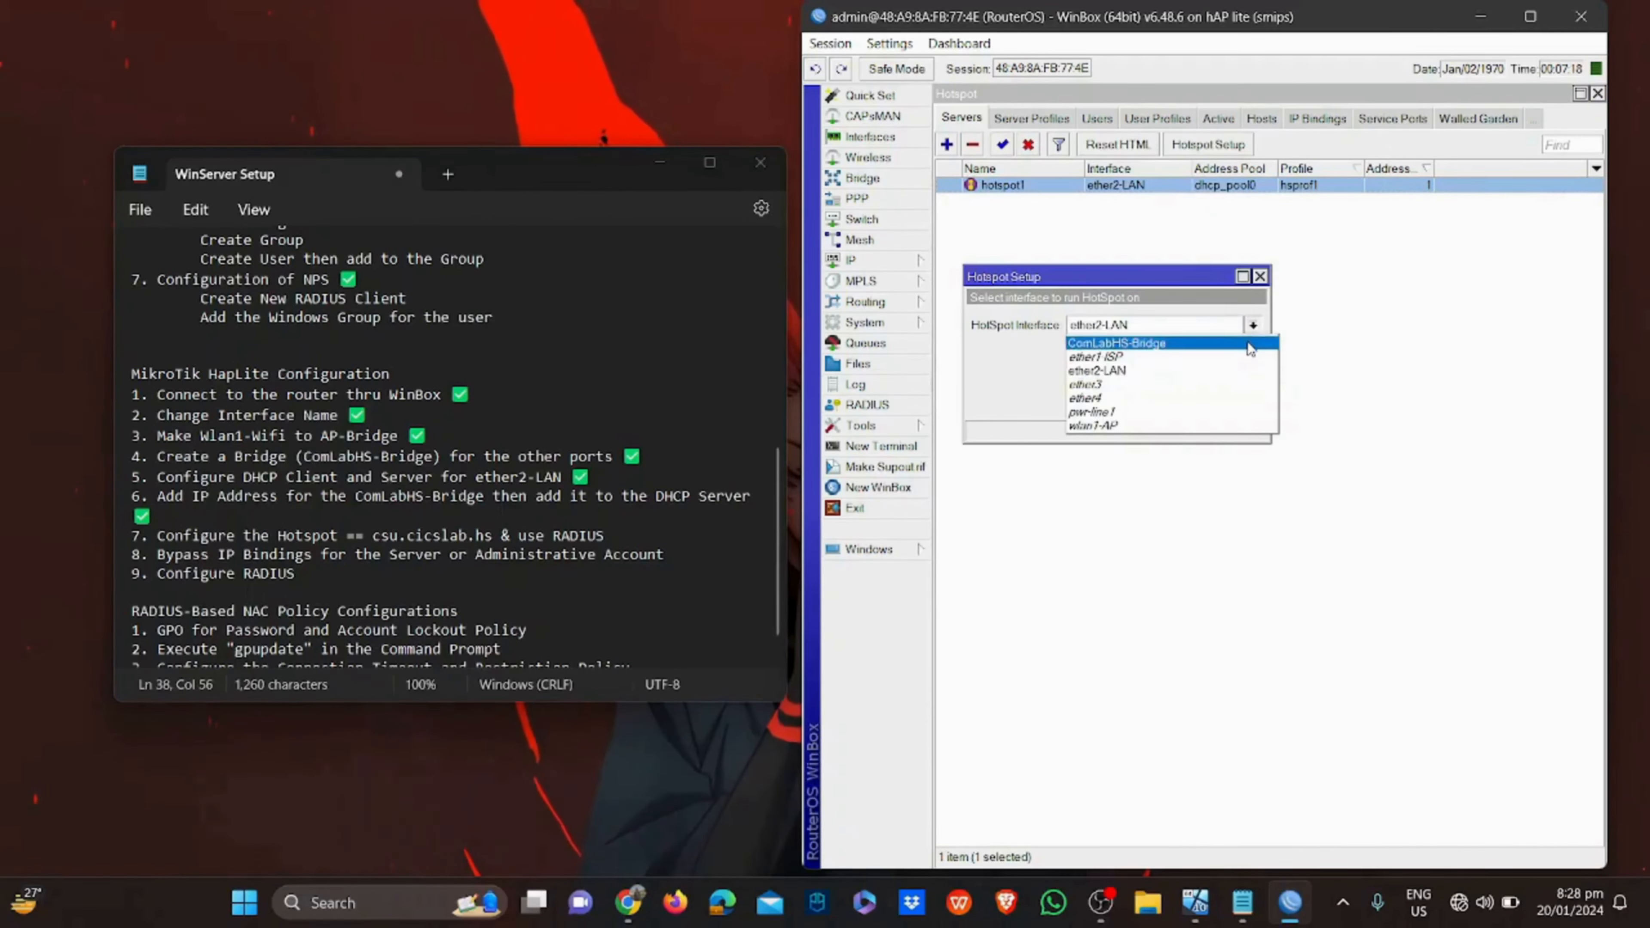
pyautogui.click(1248, 343)
pyautogui.click(1181, 403)
pyautogui.click(1182, 402)
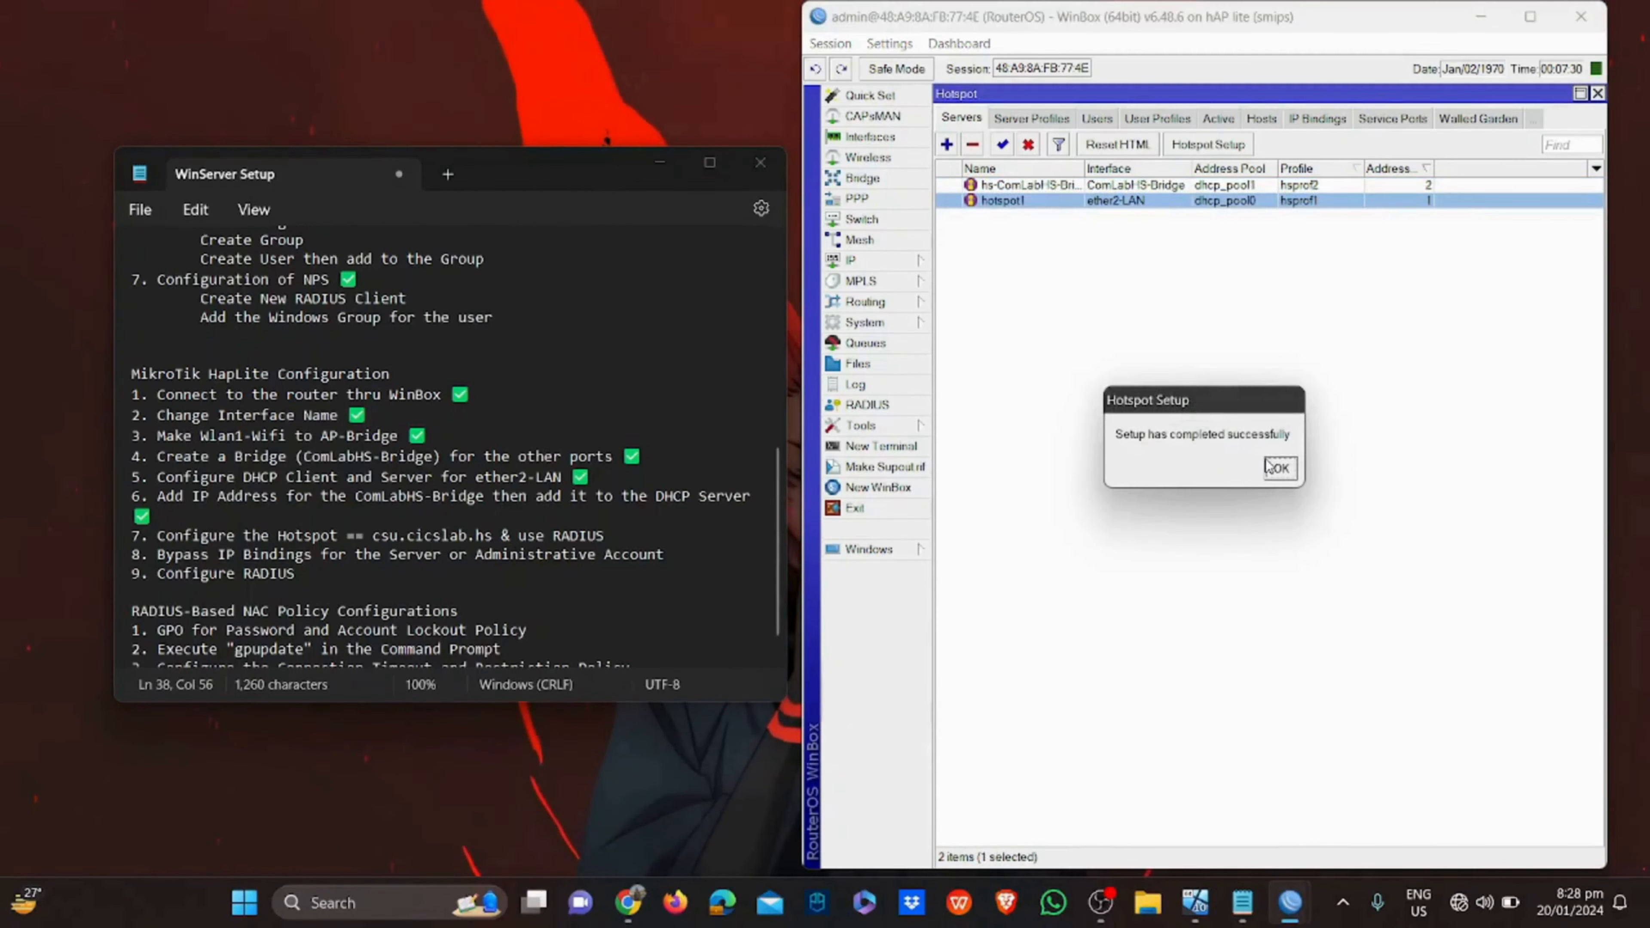
pyautogui.click(1277, 468)
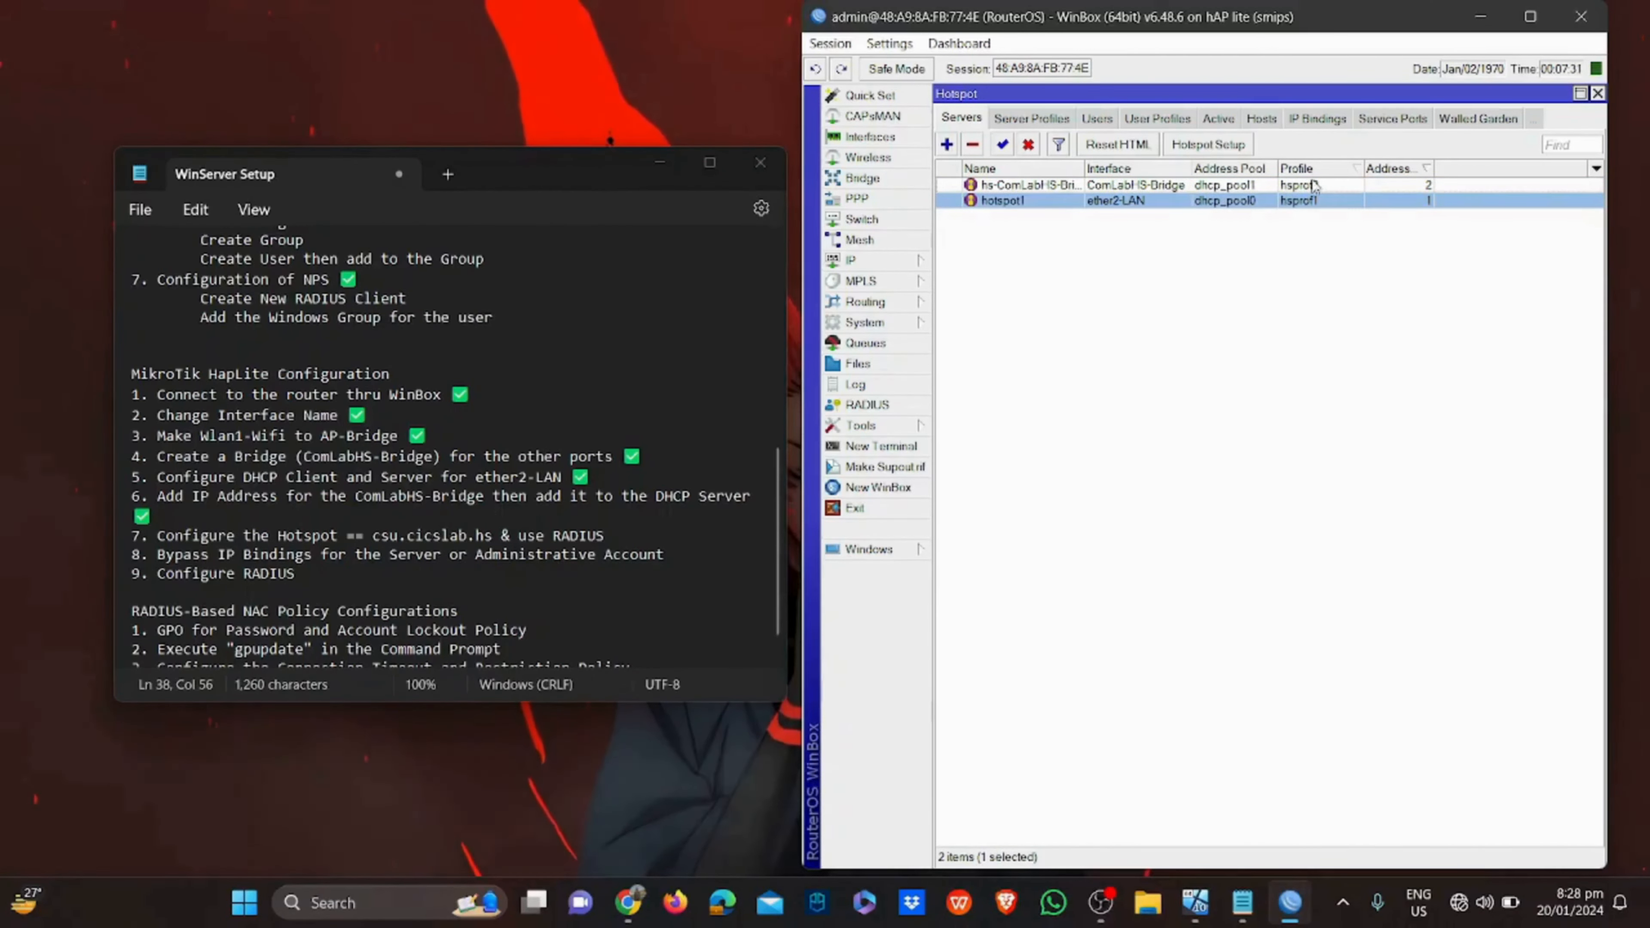
# Limit hs-ComLabHS-Bridge to 1 address per MAC
pyautogui.doubleClick(1324, 185)
pyautogui.click(1197, 538)
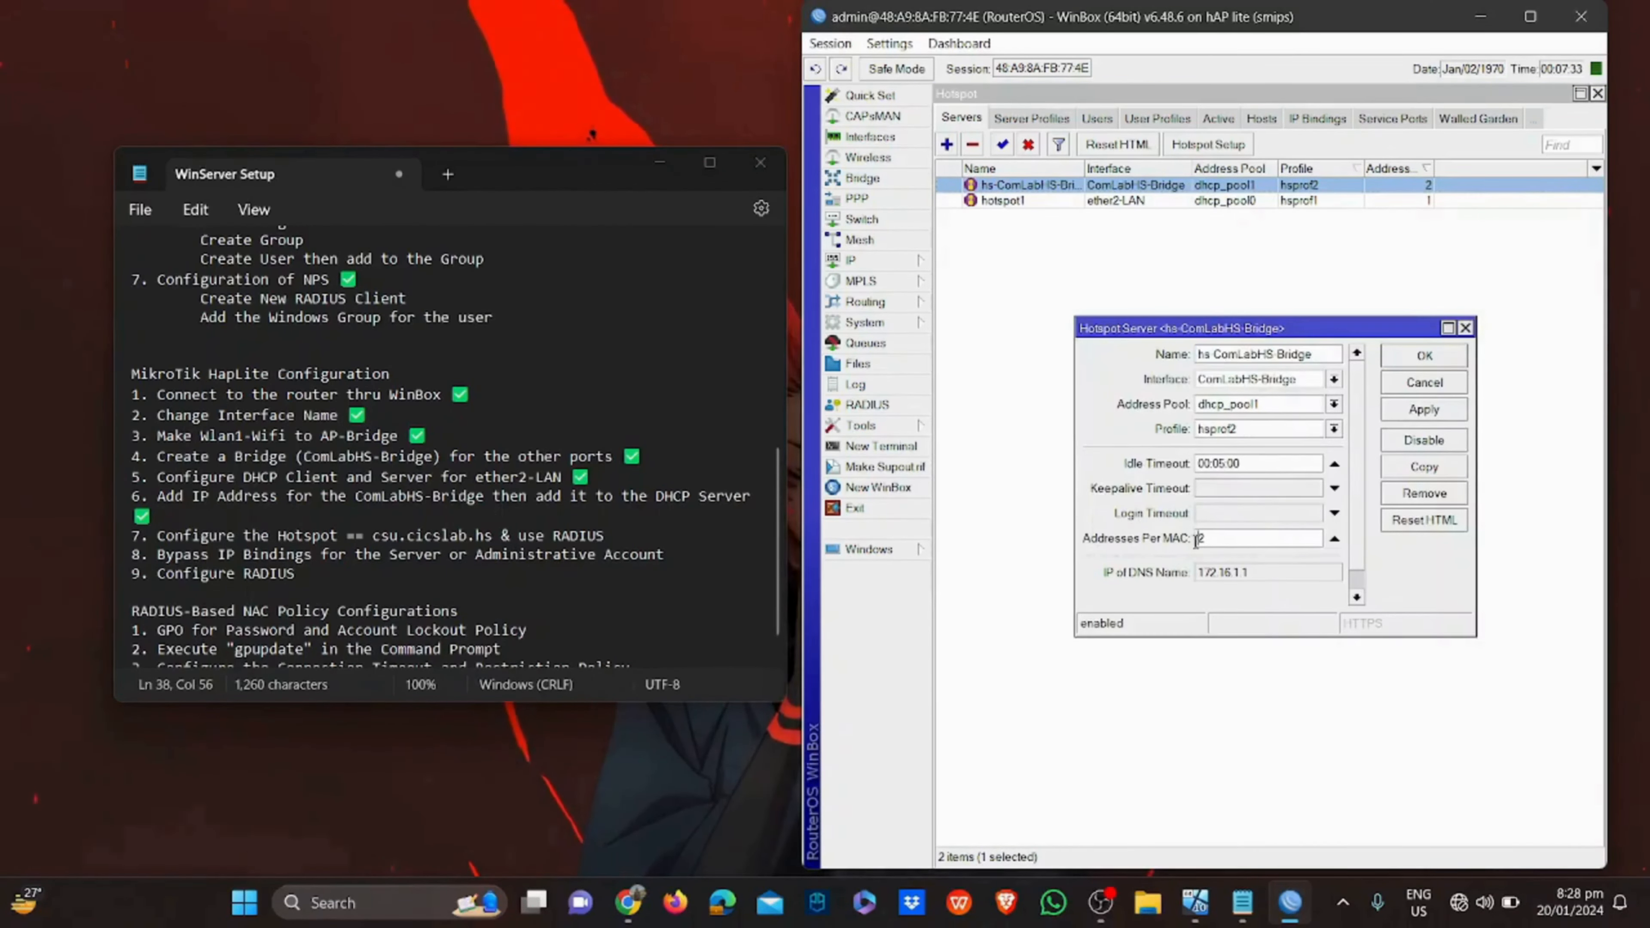
pyautogui.write('1')
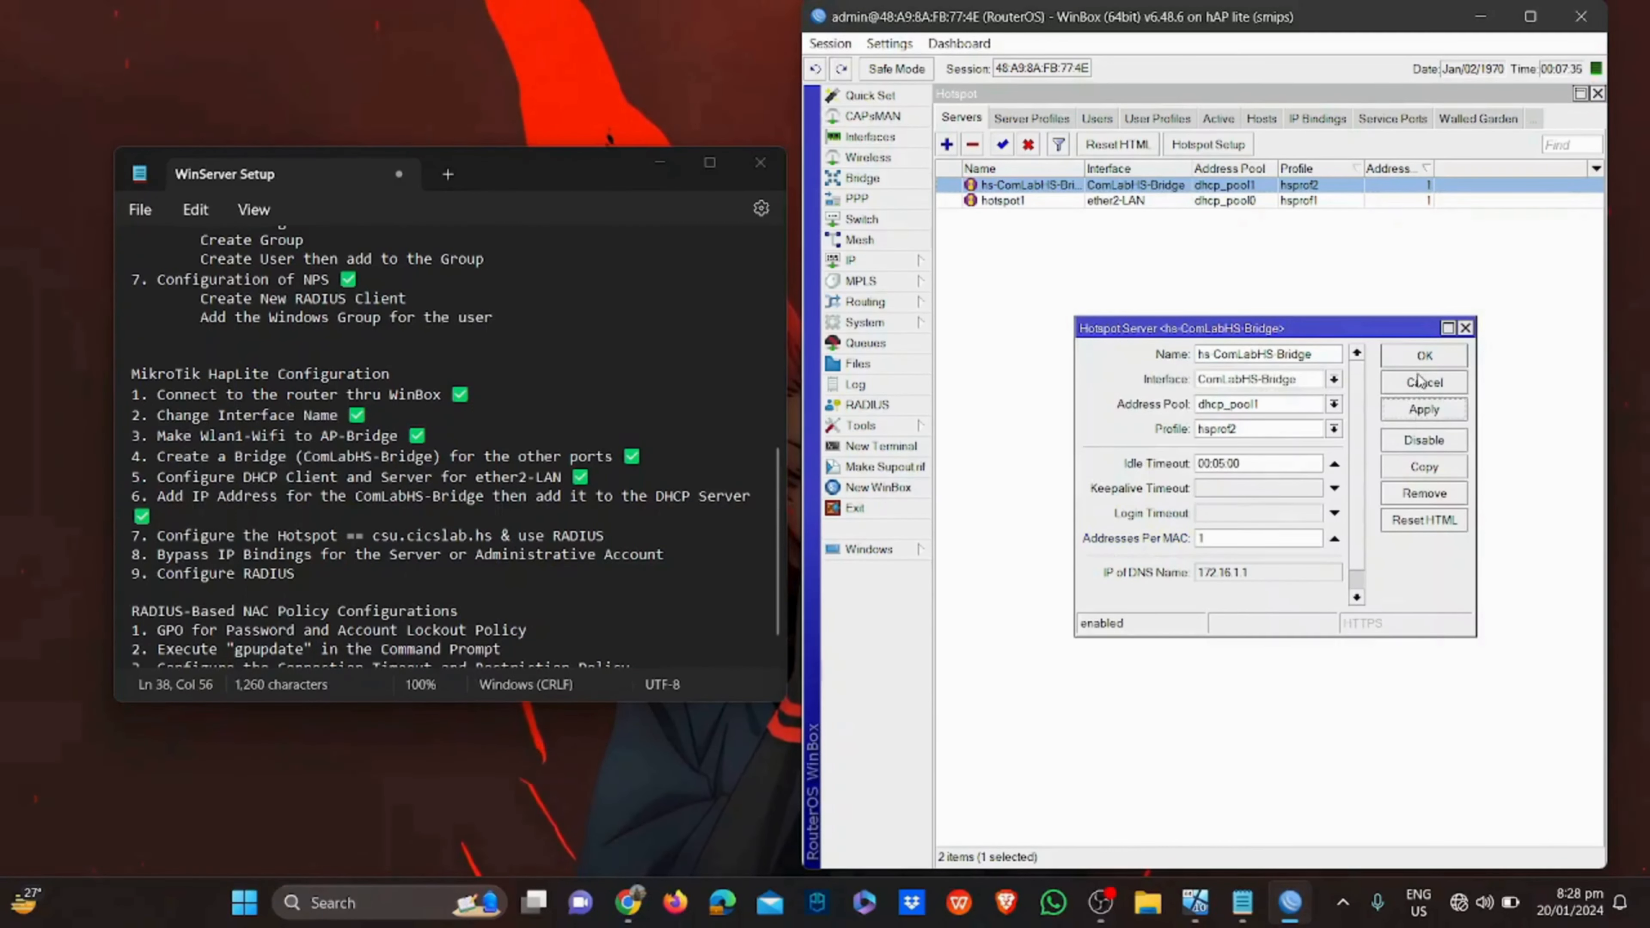
pyautogui.click(1419, 359)
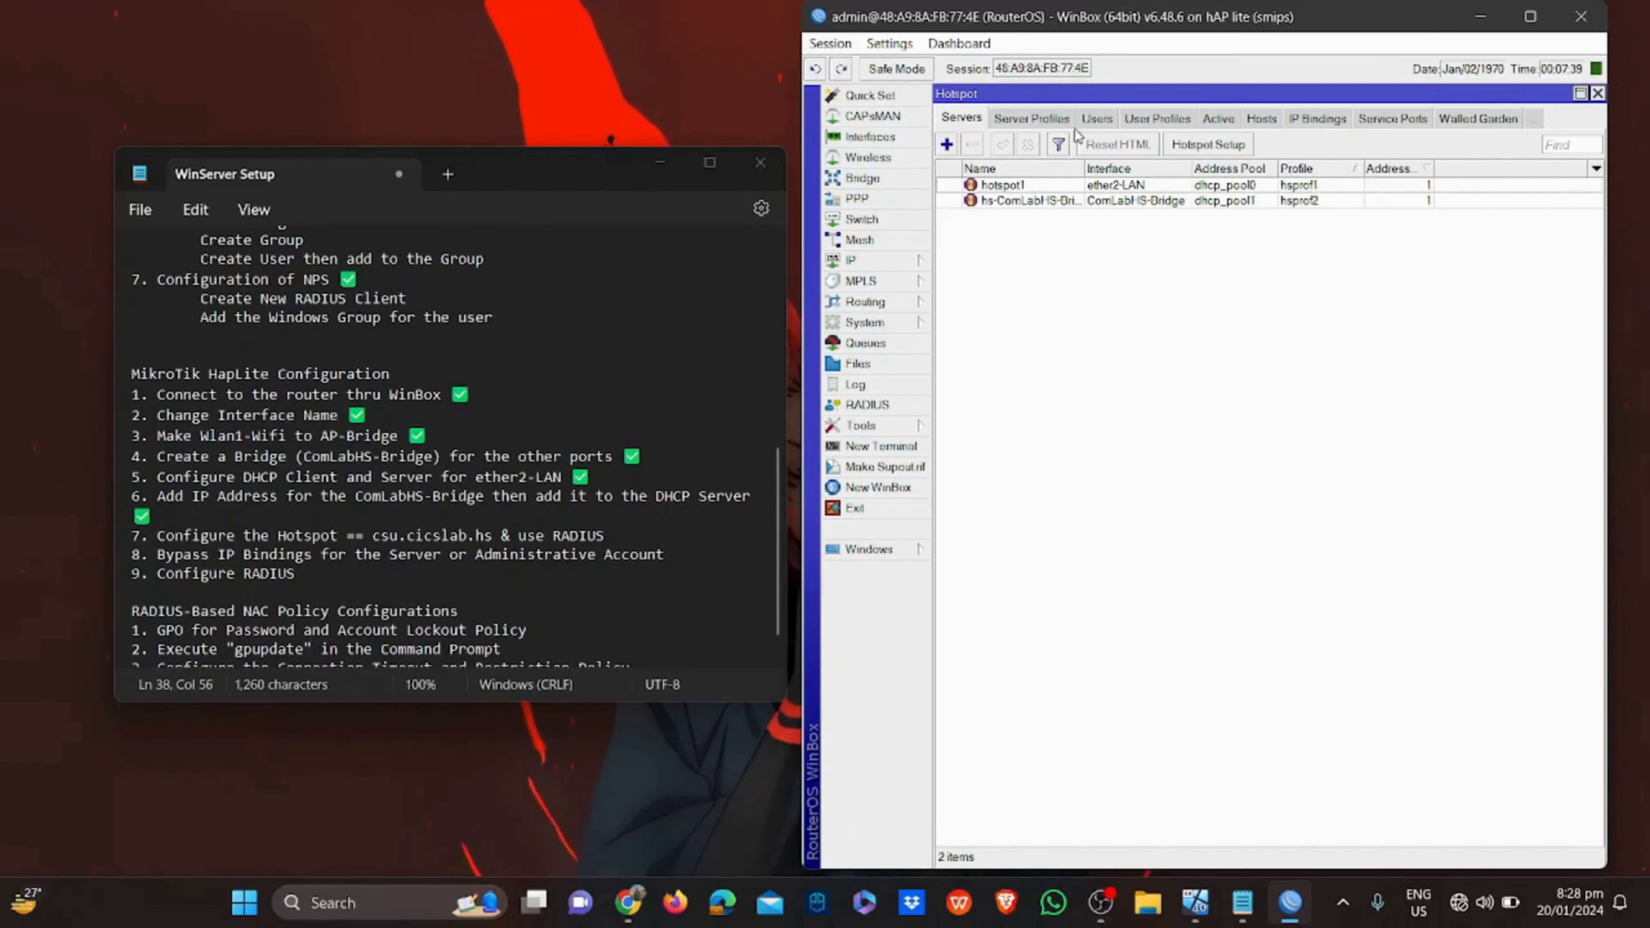
# Review the hsprof1 and hsprof2 hotspot server profiles
pyautogui.click(1032, 120)
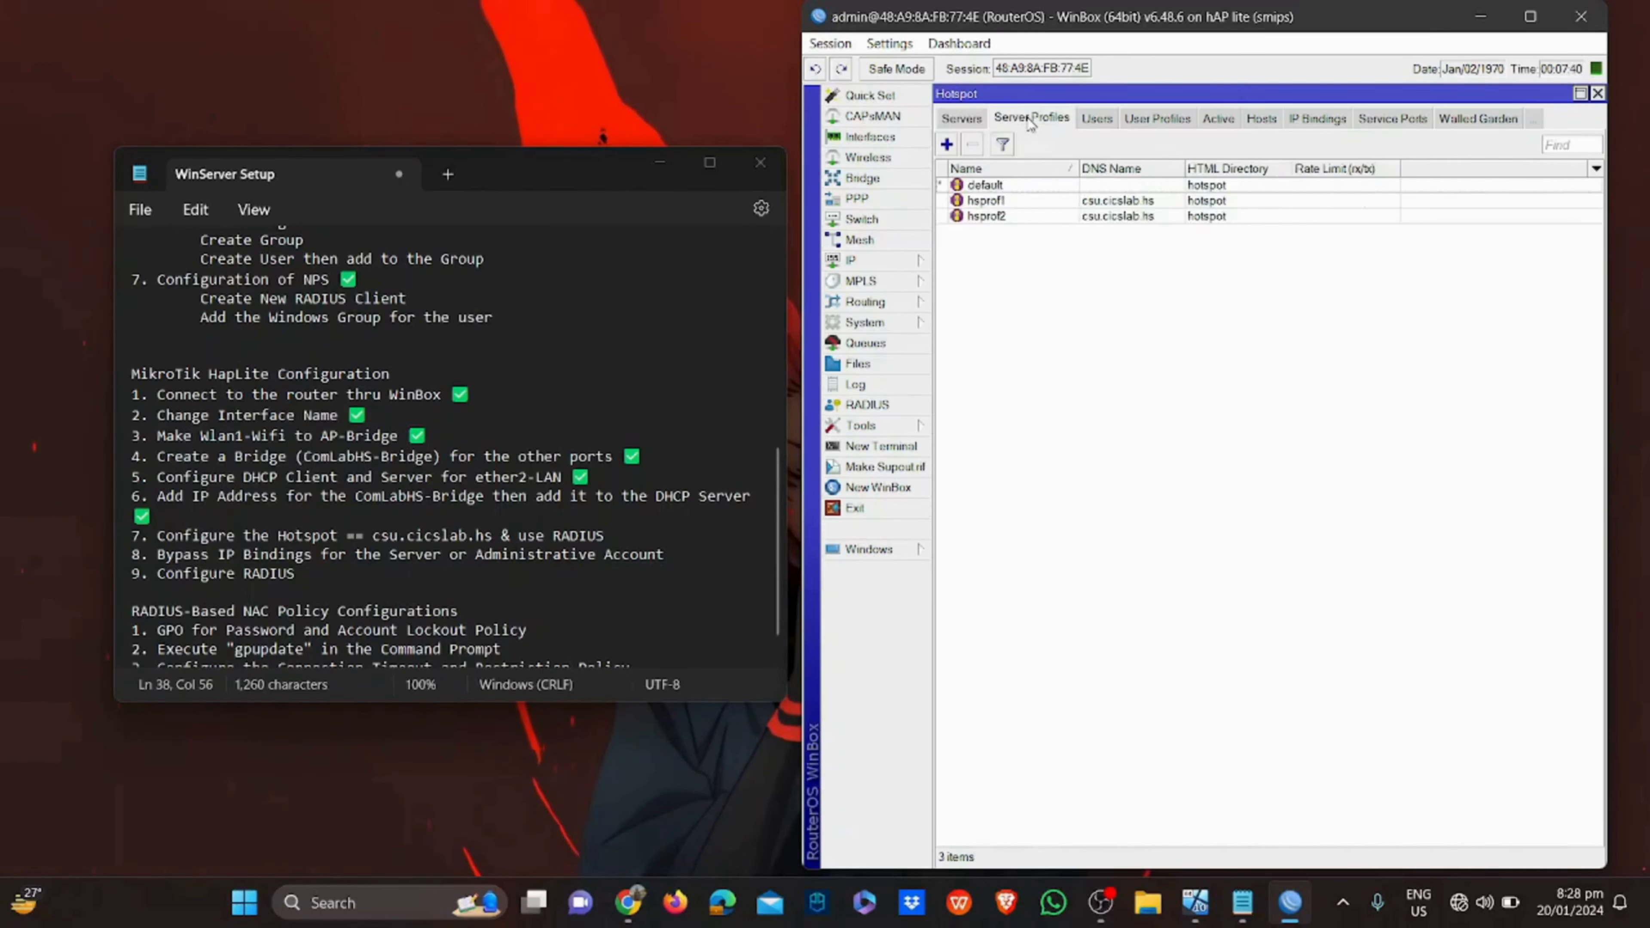
pyautogui.click(1000, 216)
pyautogui.click(992, 204)
pyautogui.click(1029, 217)
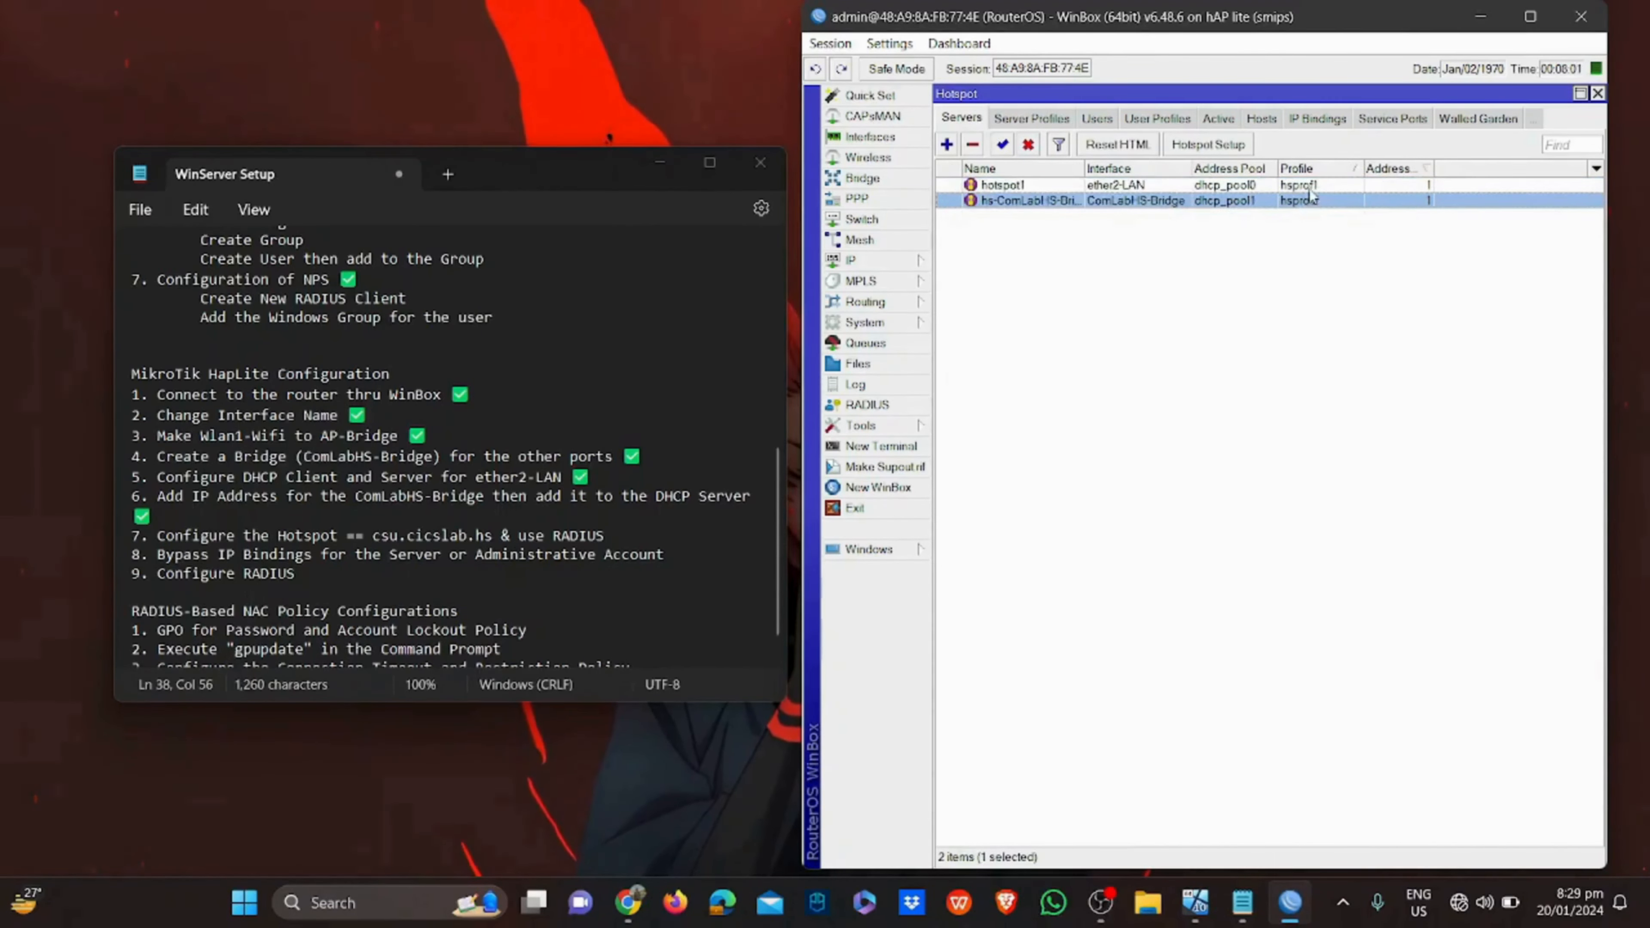
pyautogui.click(1060, 120)
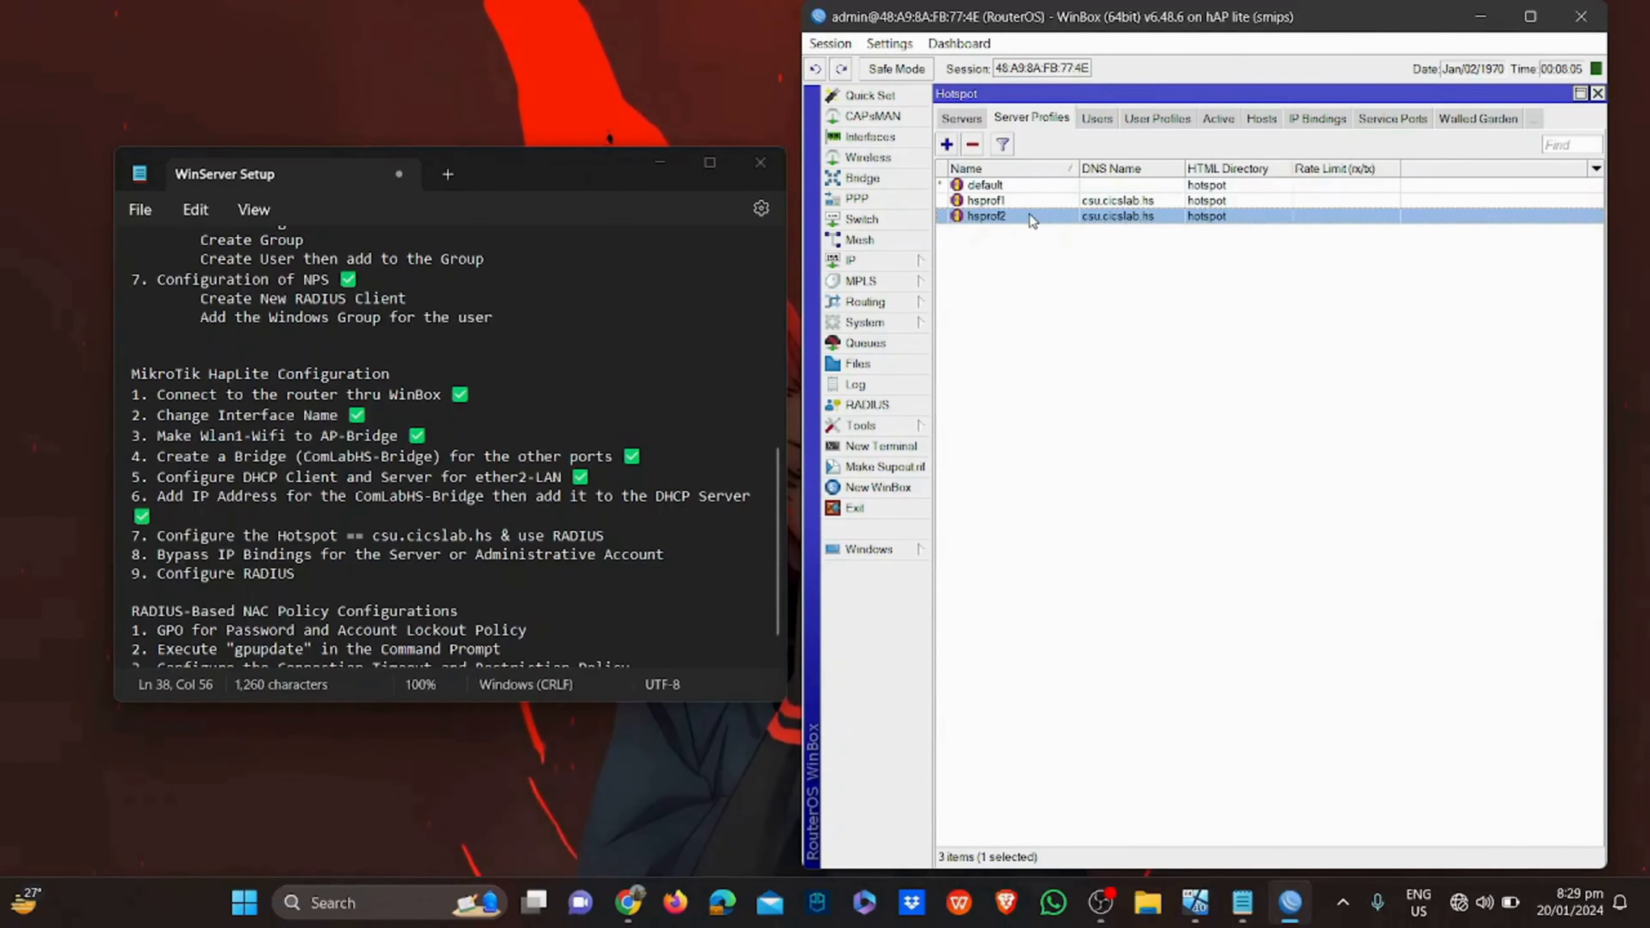
pyautogui.click(972, 128)
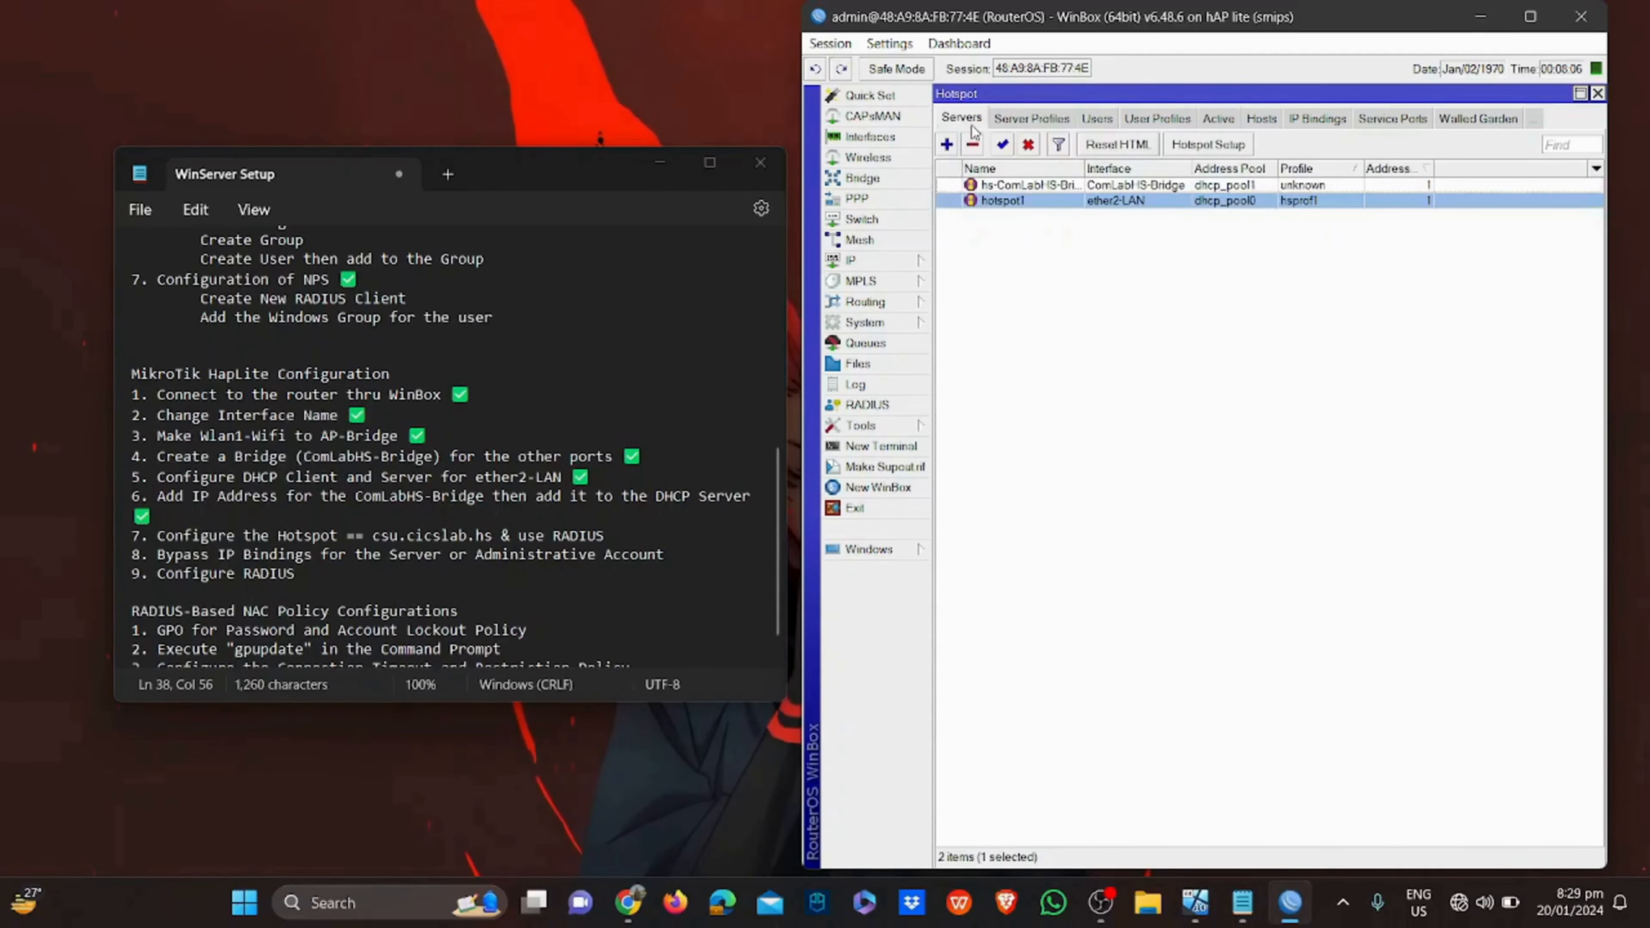
# Assign profile hsprof1 to the hs-ComLabHS-Bridge server and save it
pyautogui.doubleClick(1209, 187)
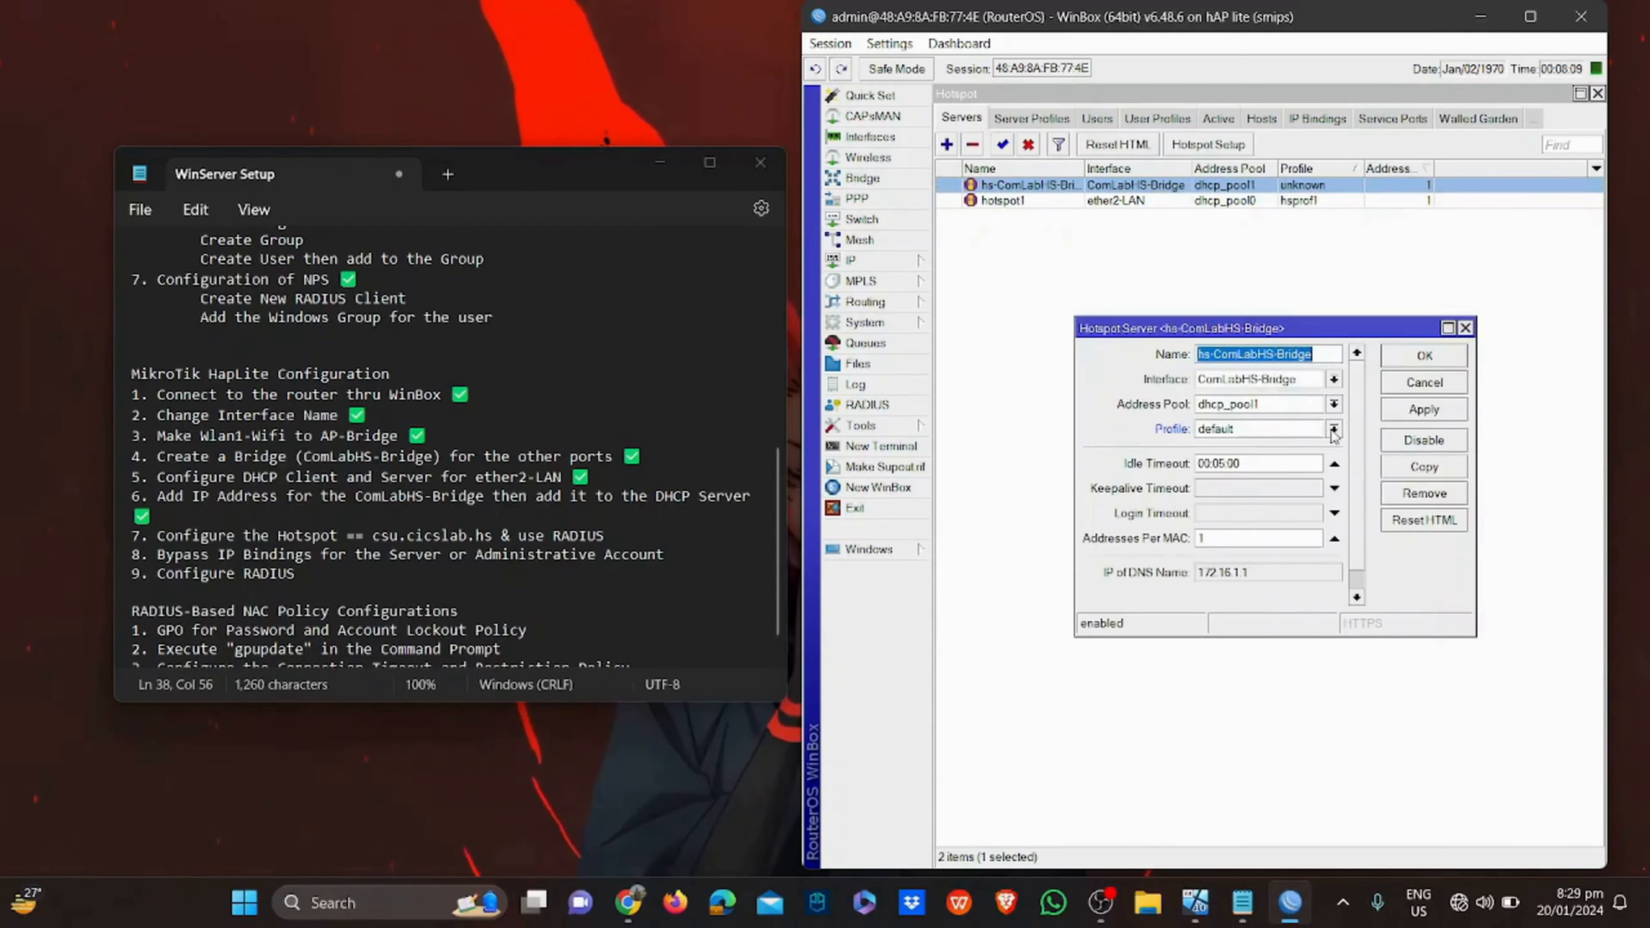
pyautogui.click(1333, 430)
pyautogui.click(1303, 455)
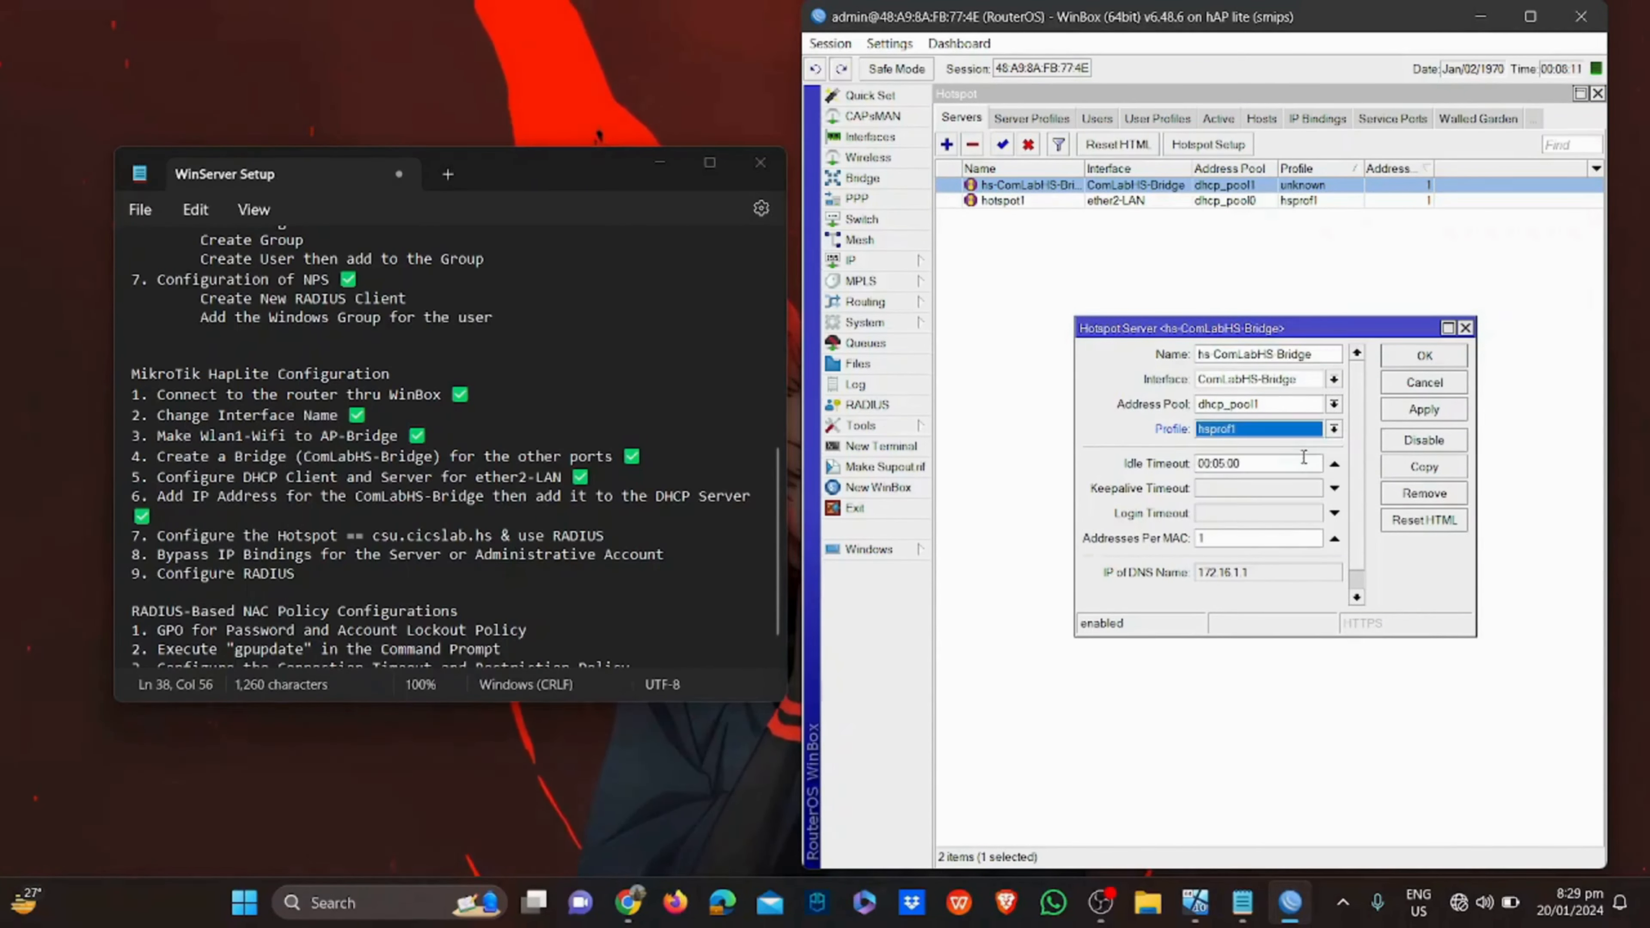
pyautogui.click(1424, 409)
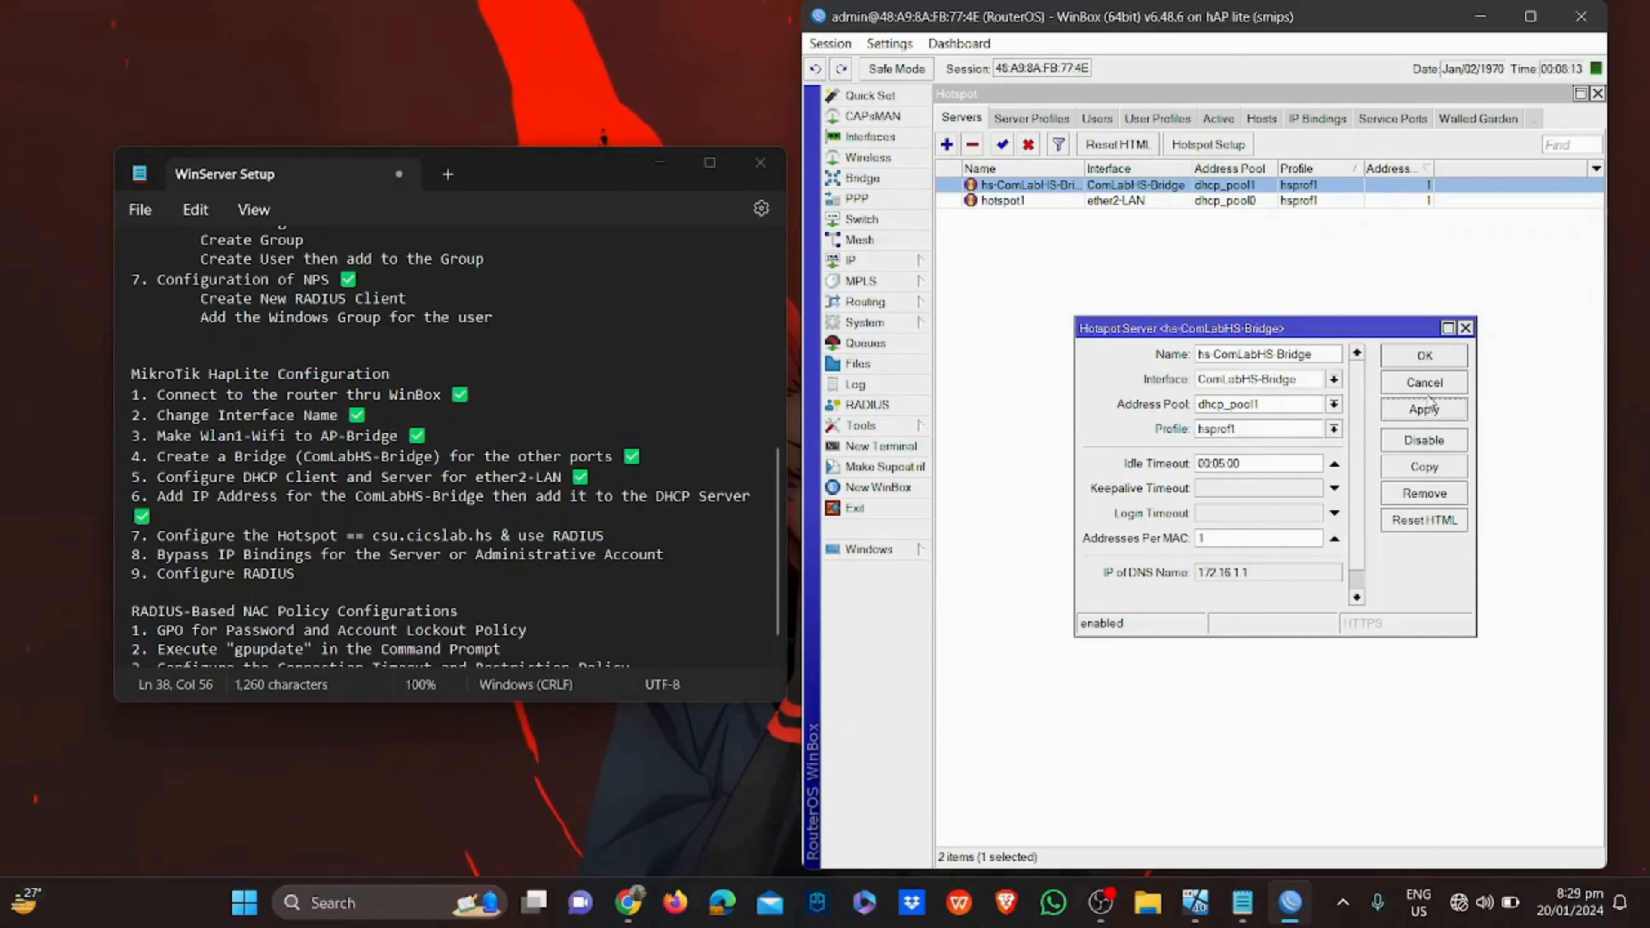
pyautogui.click(1432, 366)
pyautogui.click(1314, 292)
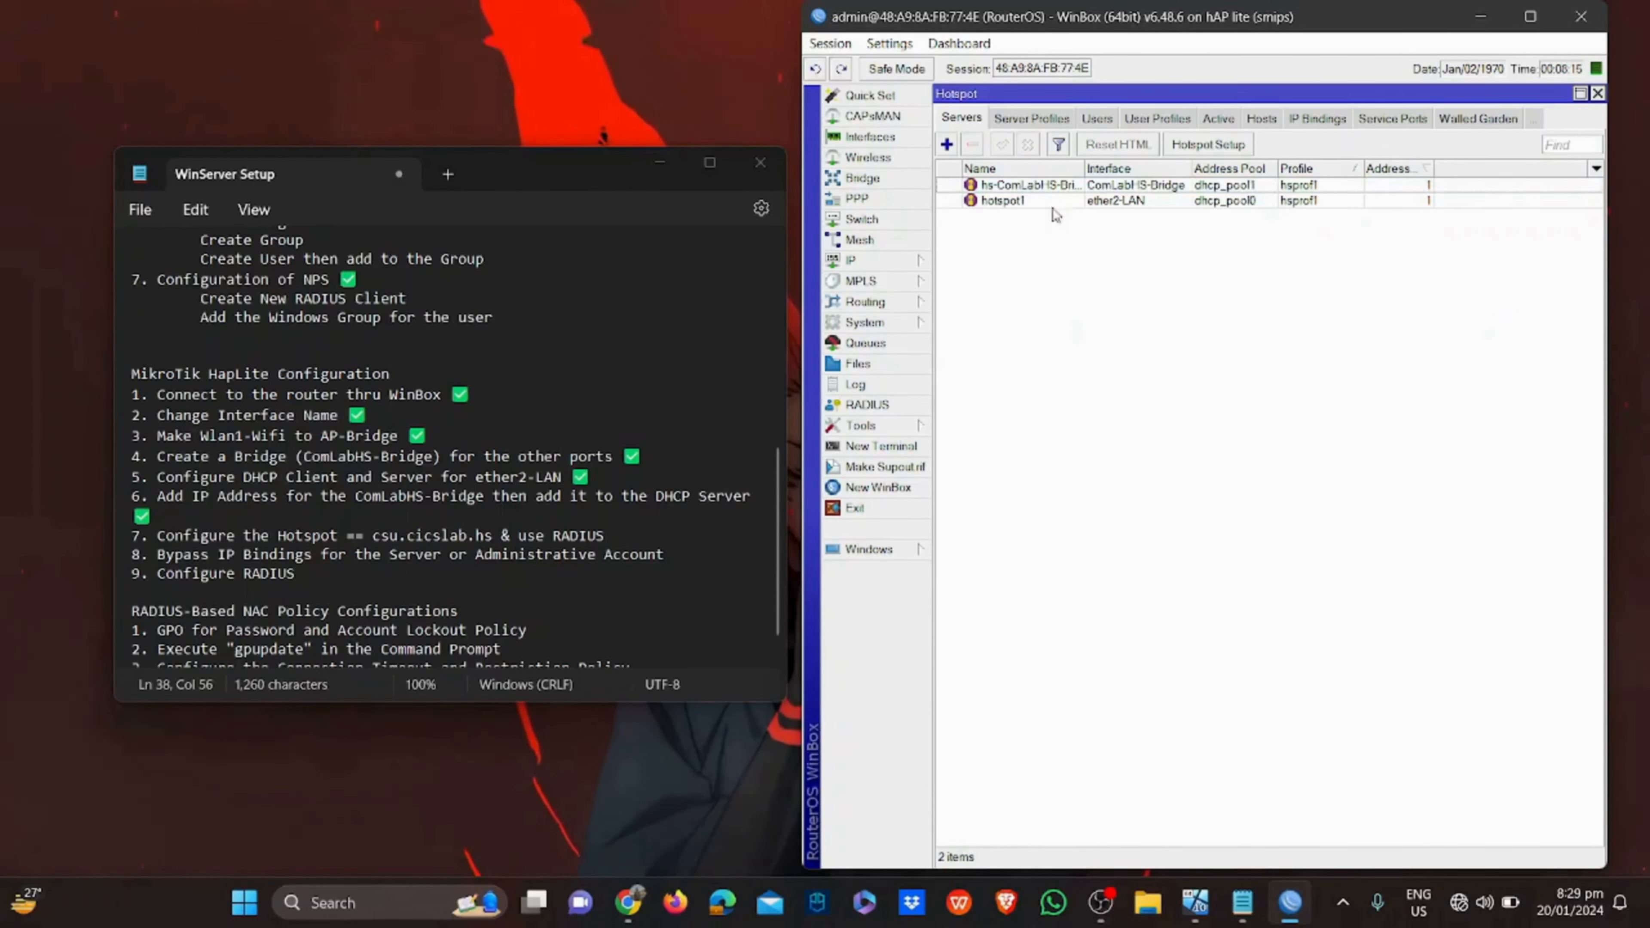
pyautogui.click(1053, 122)
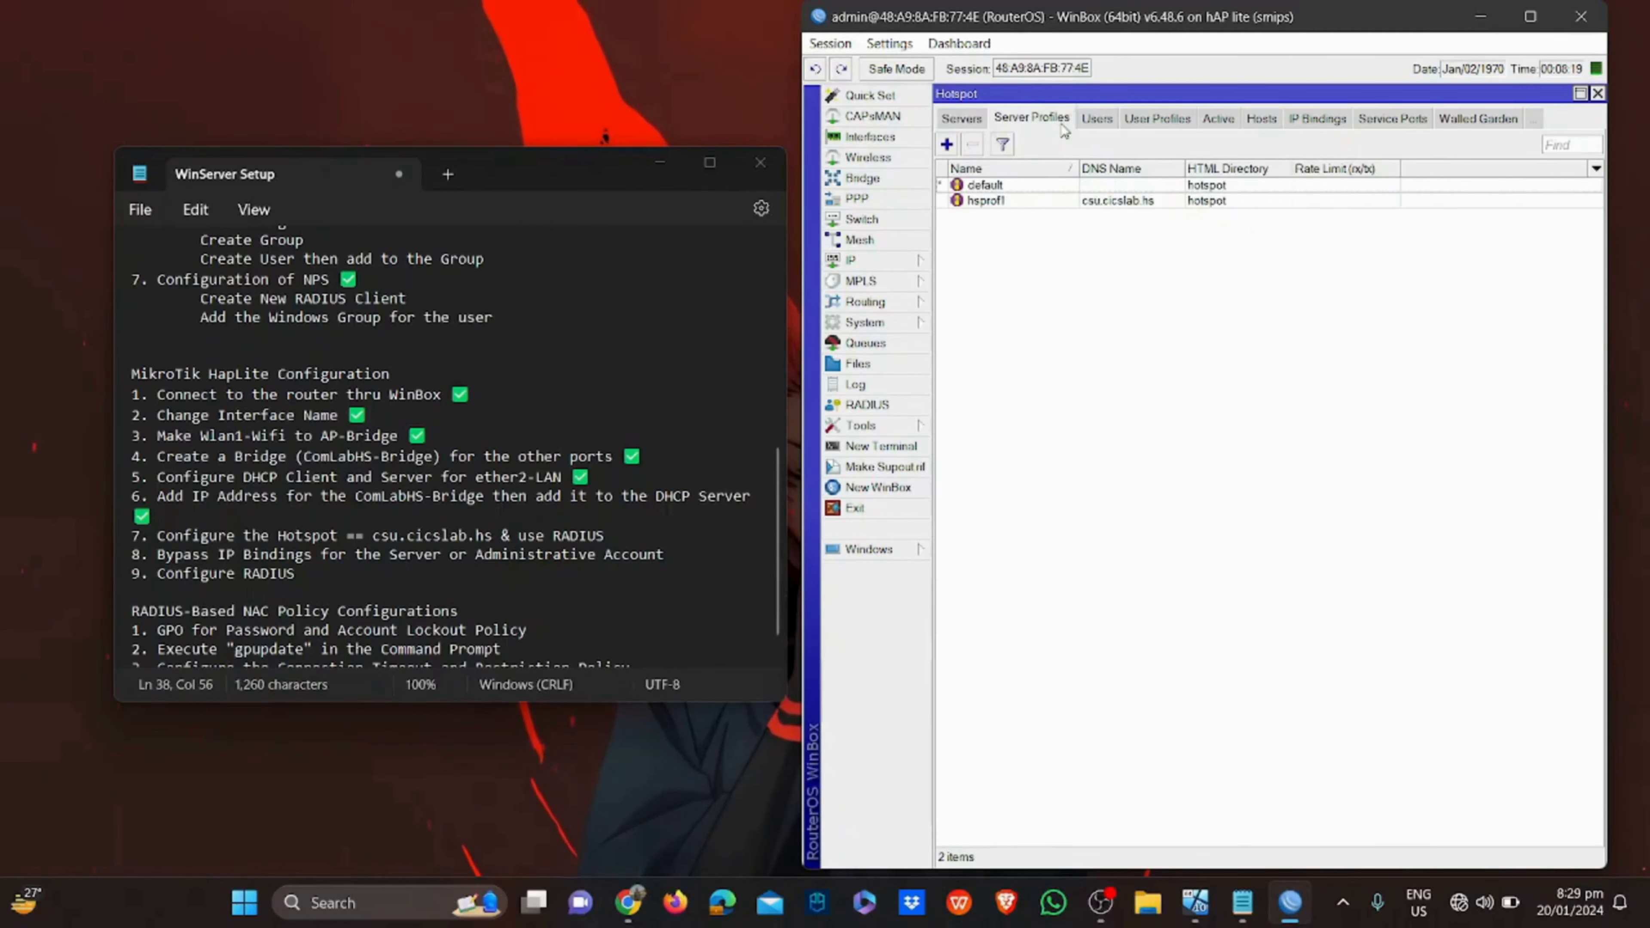
# Enable Use RADIUS in the hsprof1 hotspot profile
pyautogui.doubleClick(1039, 201)
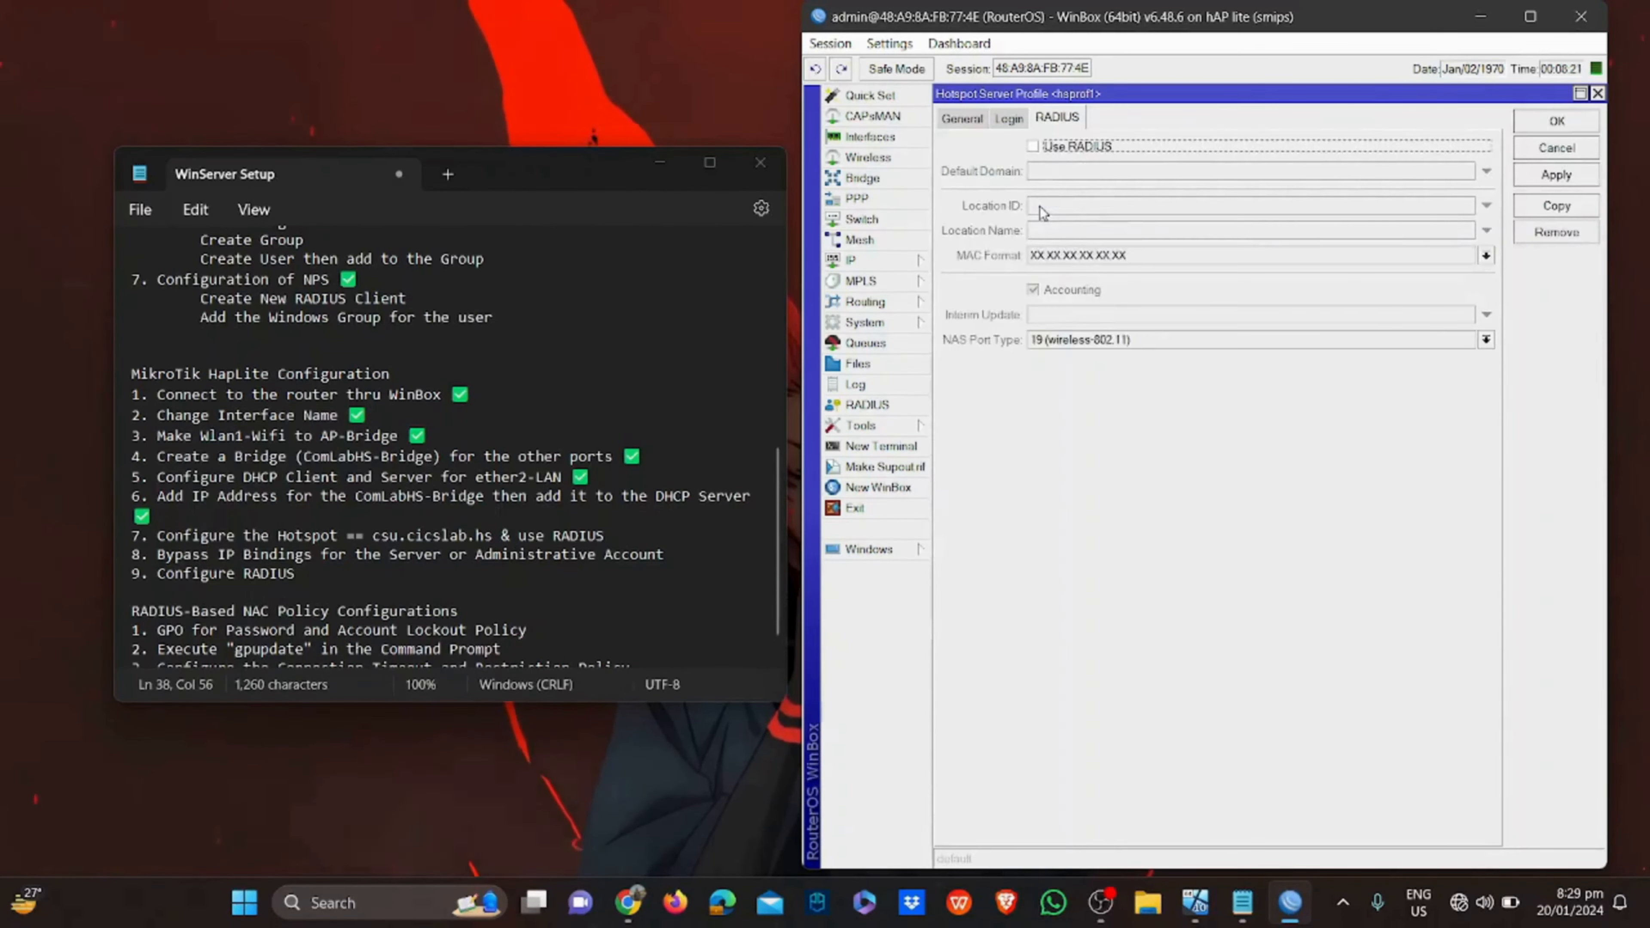
pyautogui.click(1033, 147)
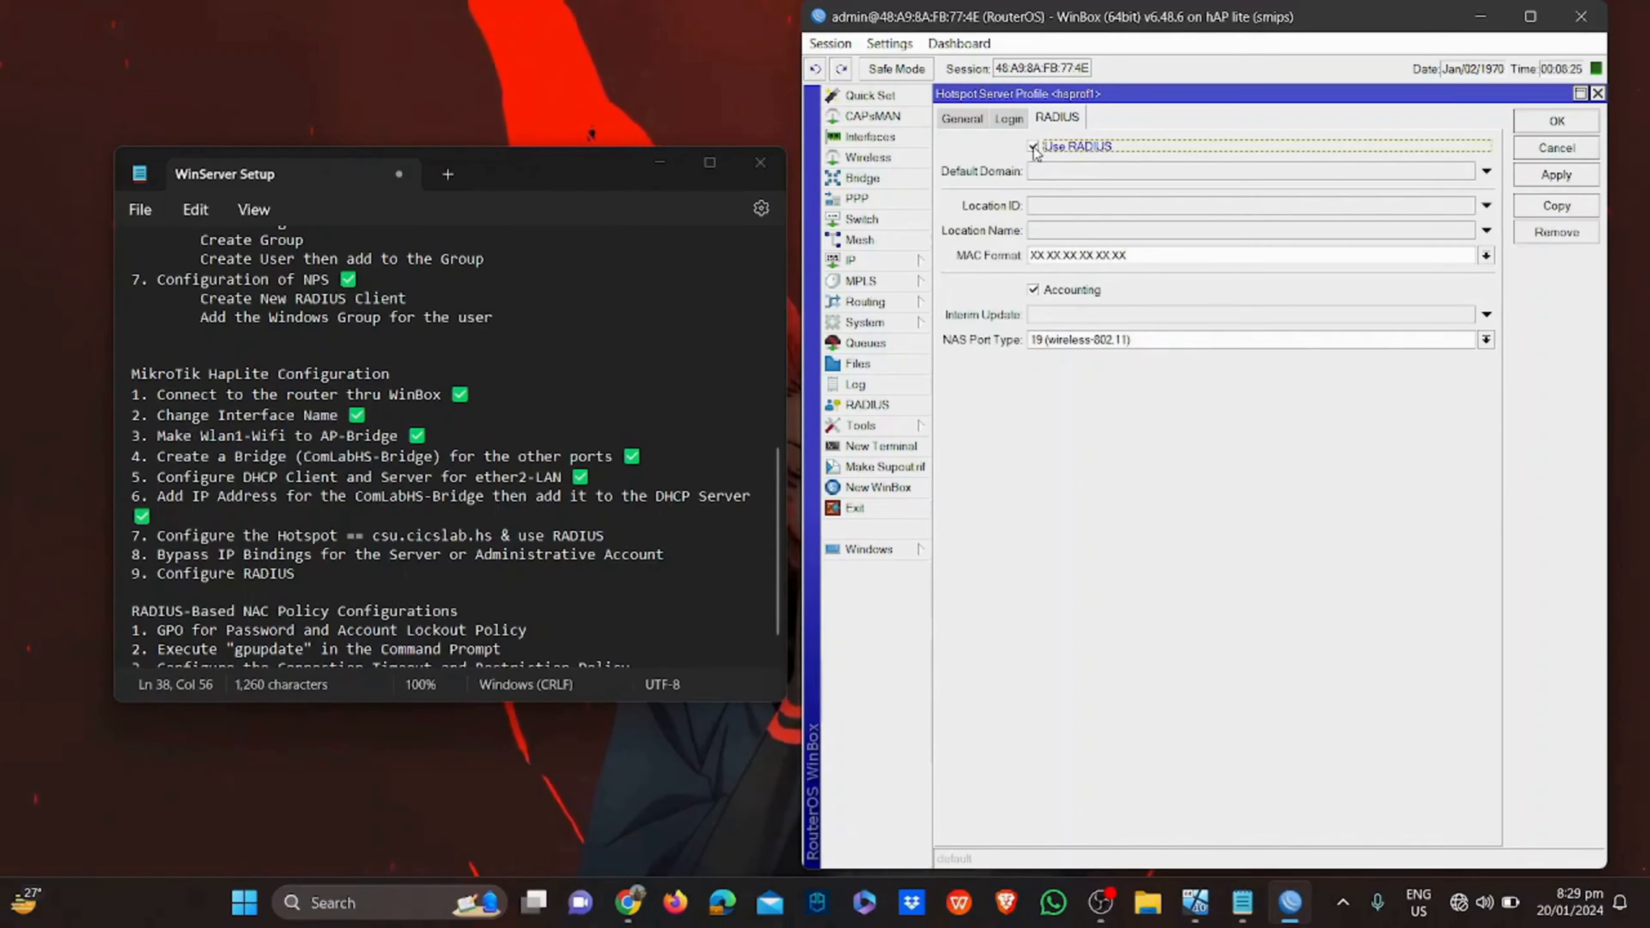
pyautogui.click(1572, 176)
pyautogui.click(1558, 121)
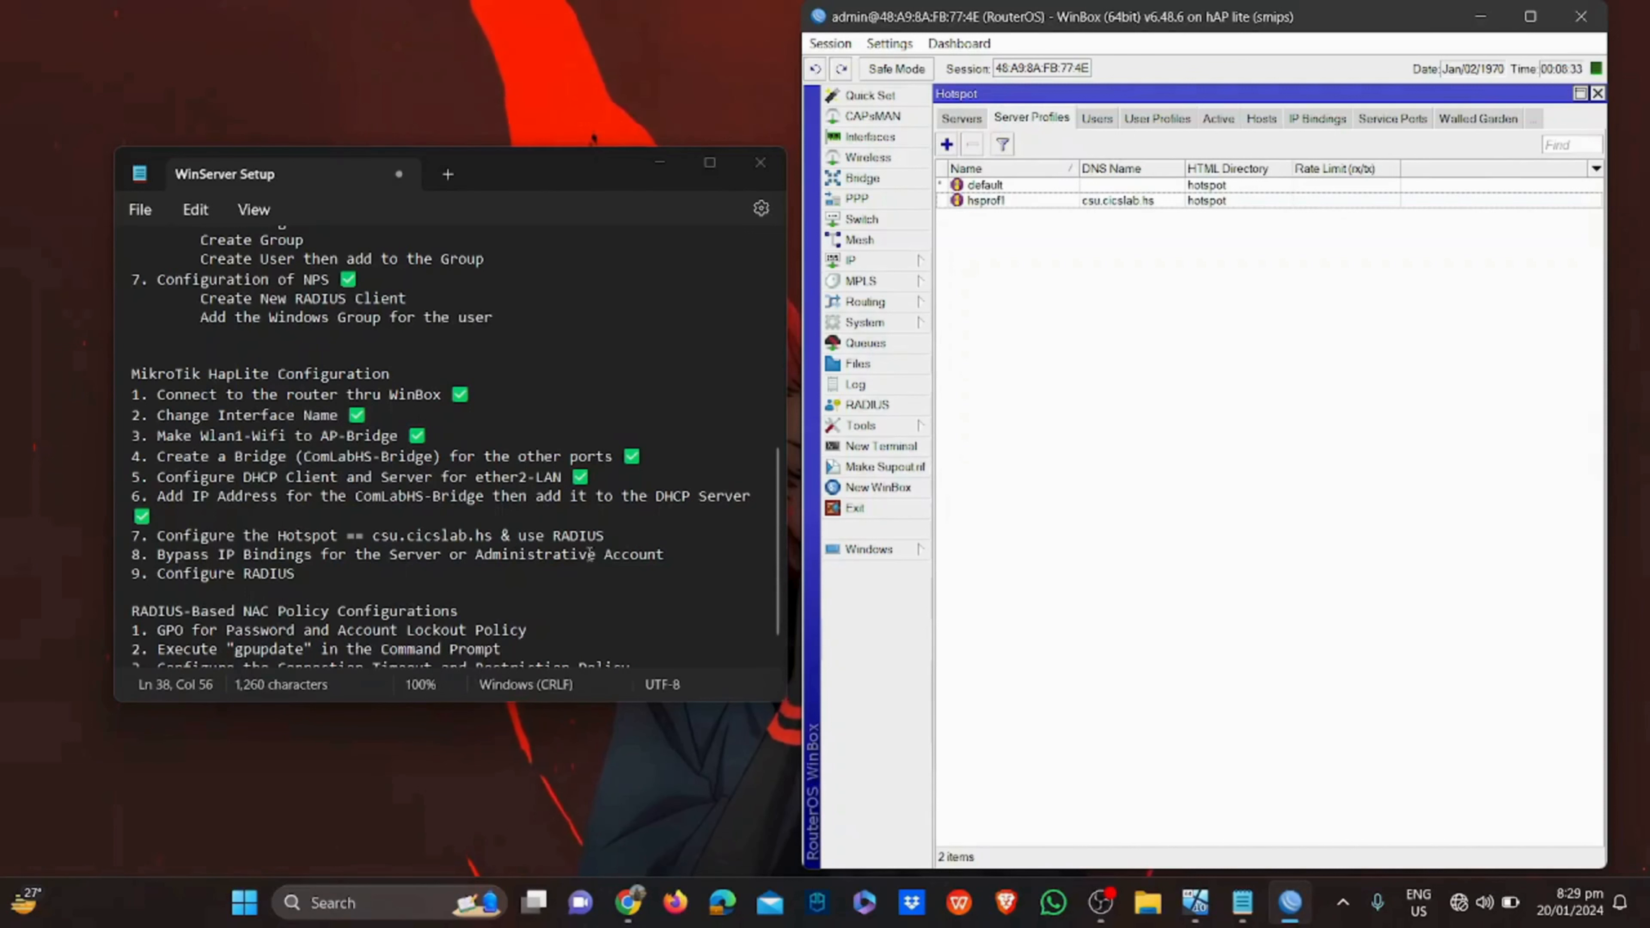
# Tick off step 7 with ✅ in the checklist notes
pyautogui.click(610, 538)
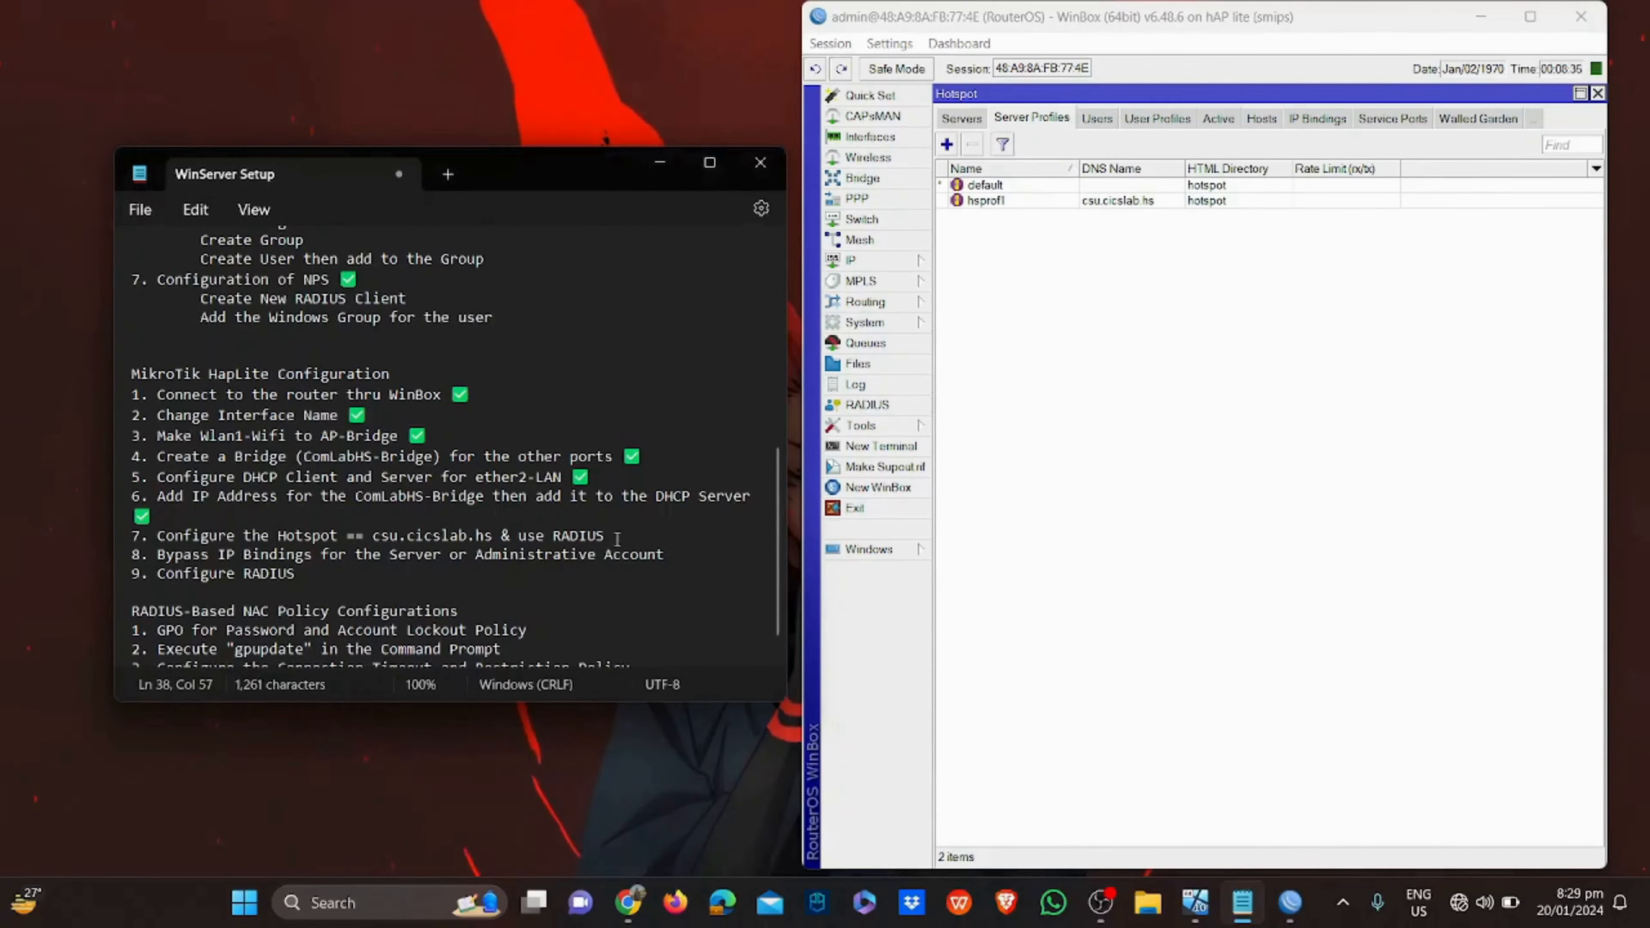
pyautogui.write('✅')
pyautogui.moveTo(210, 556); pyautogui.dragTo(538, 560)
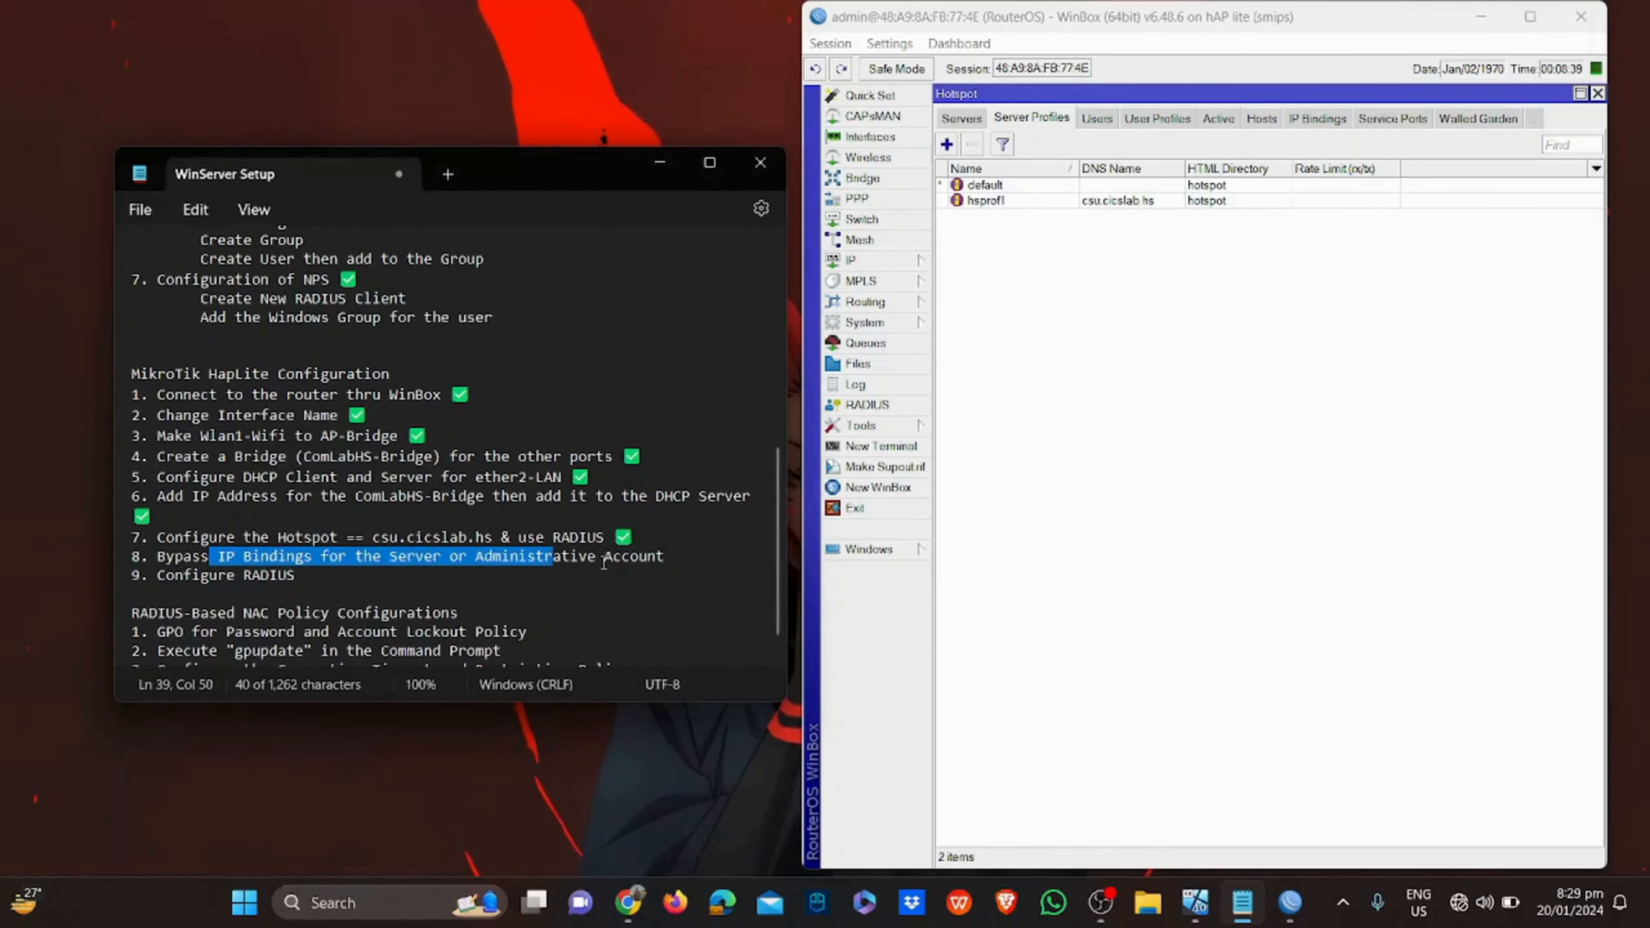
# Make an IP binding from the 192.168.10.2 host in Hotspot Hosts
pyautogui.click(1177, 468)
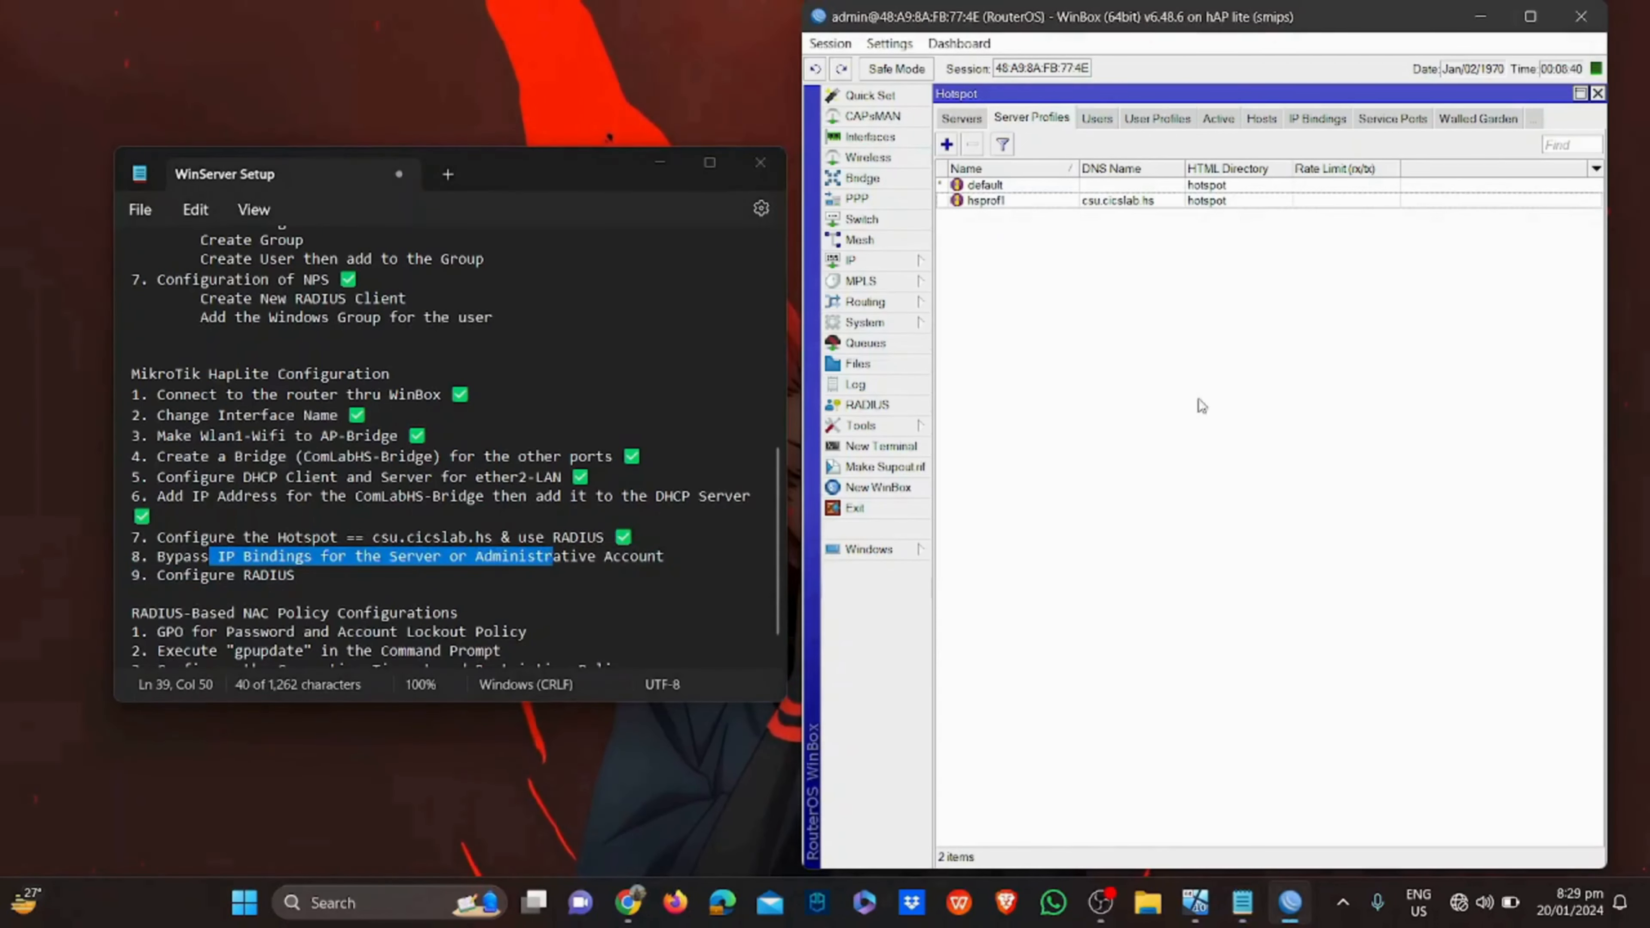
pyautogui.click(1228, 120)
pyautogui.click(1120, 120)
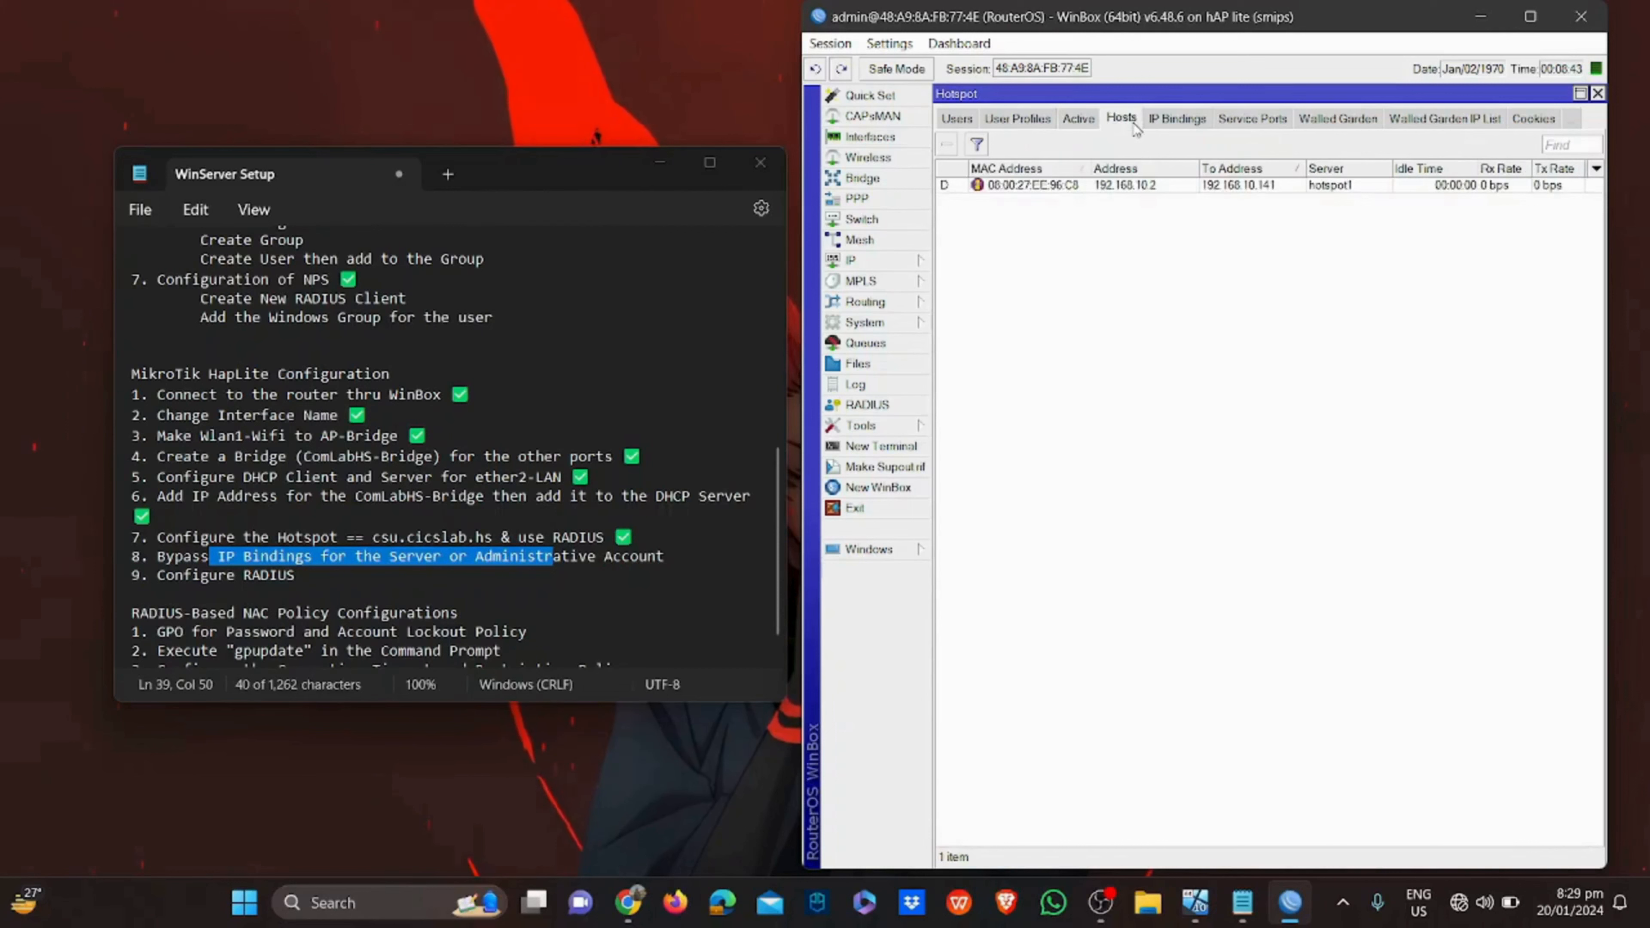
pyautogui.click(1136, 187)
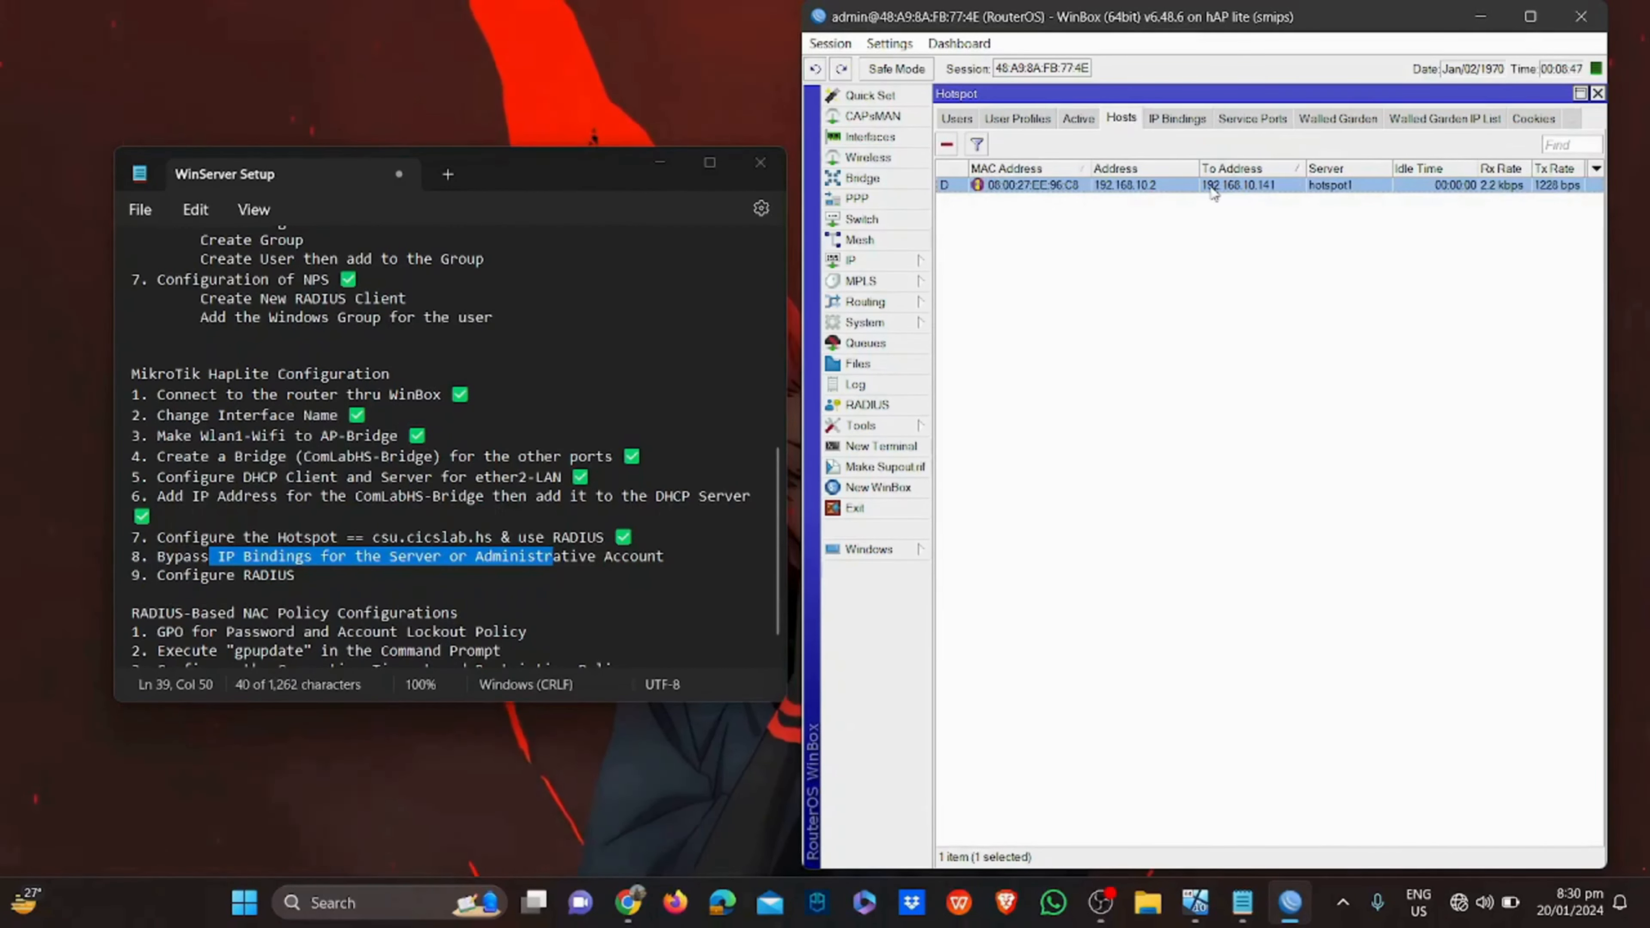
pyautogui.rightClick(1184, 186)
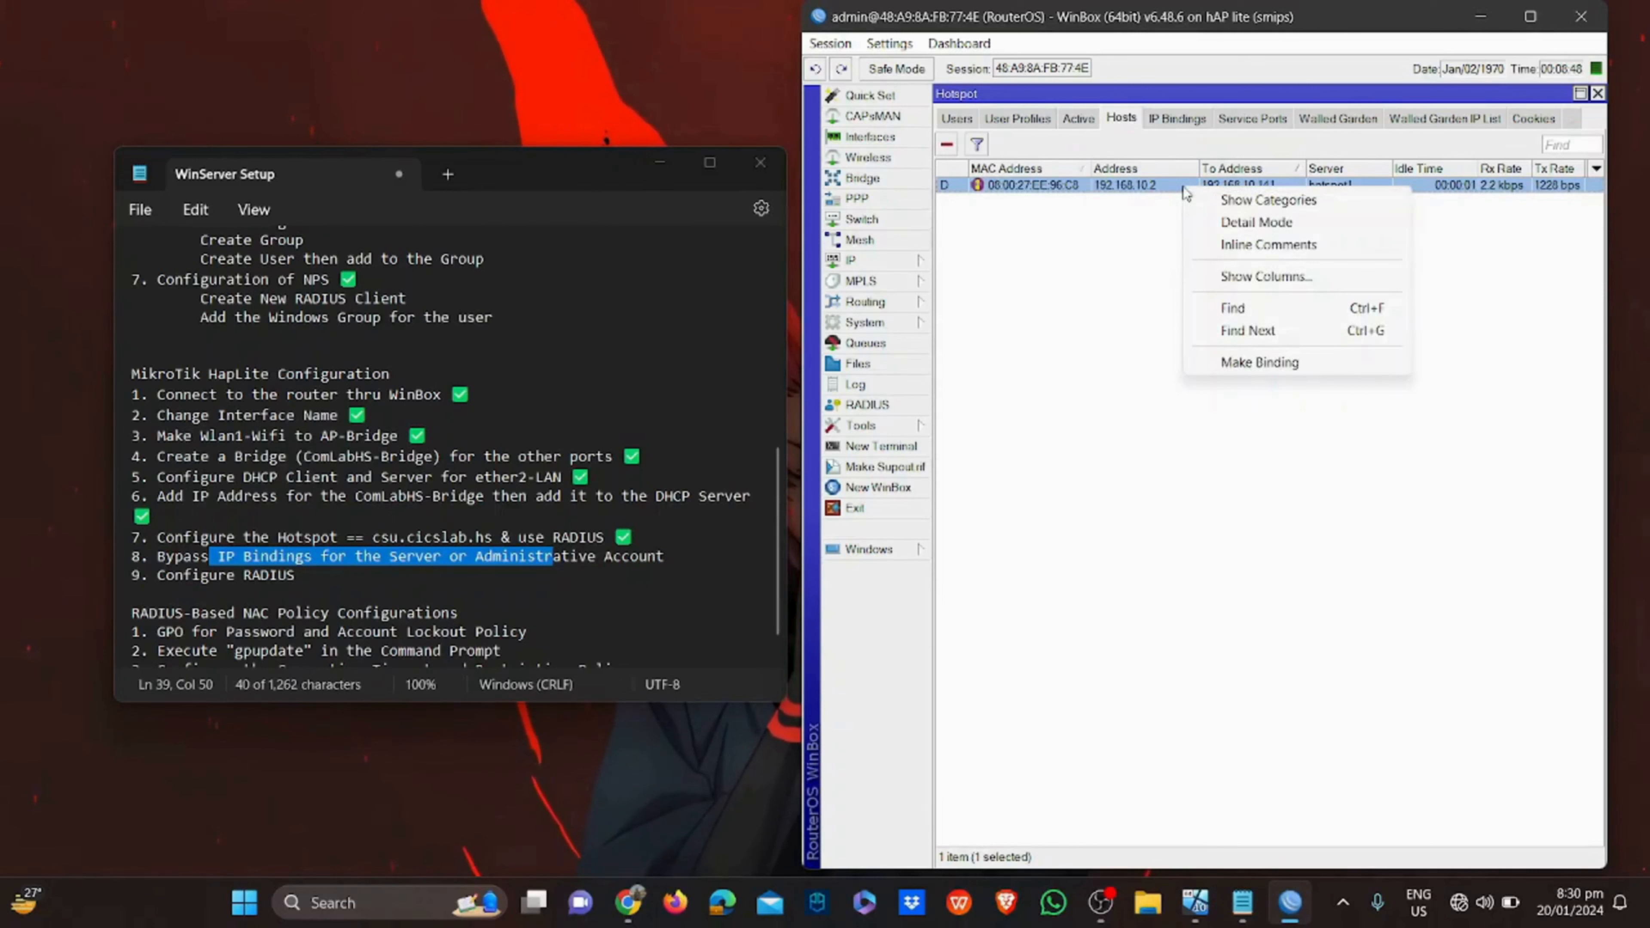
pyautogui.click(1231, 362)
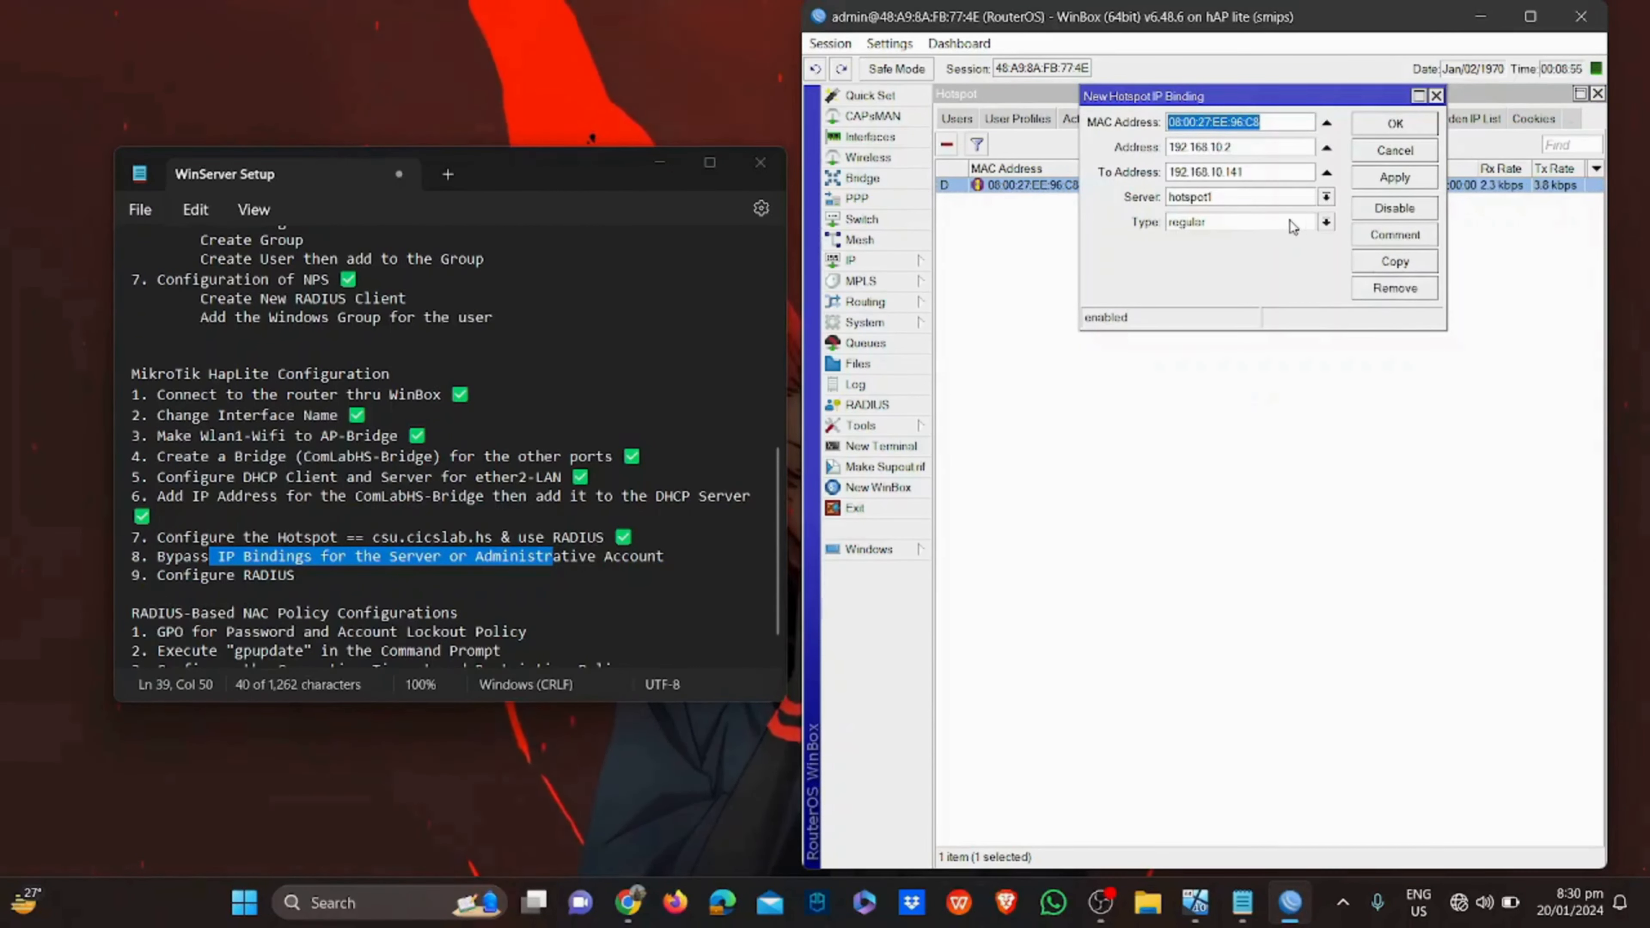
# Set the binding to bypassed on hotspot1 with To Address 192.168.10.2, and save
pyautogui.click(1326, 223)
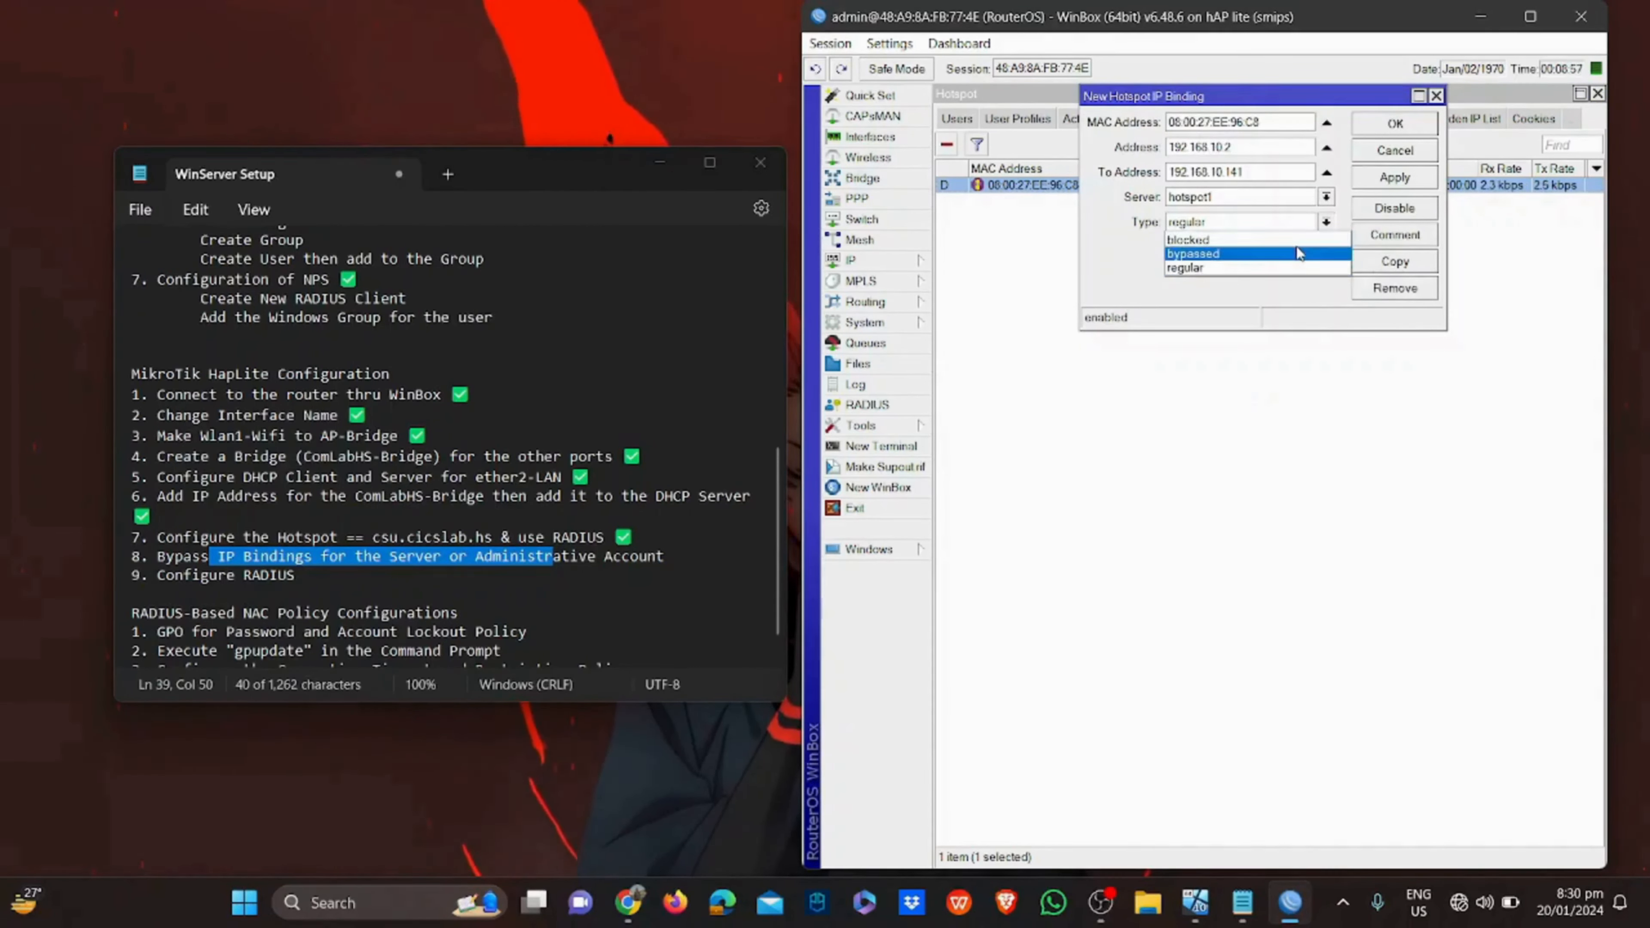
pyautogui.click(1306, 253)
pyautogui.click(1326, 196)
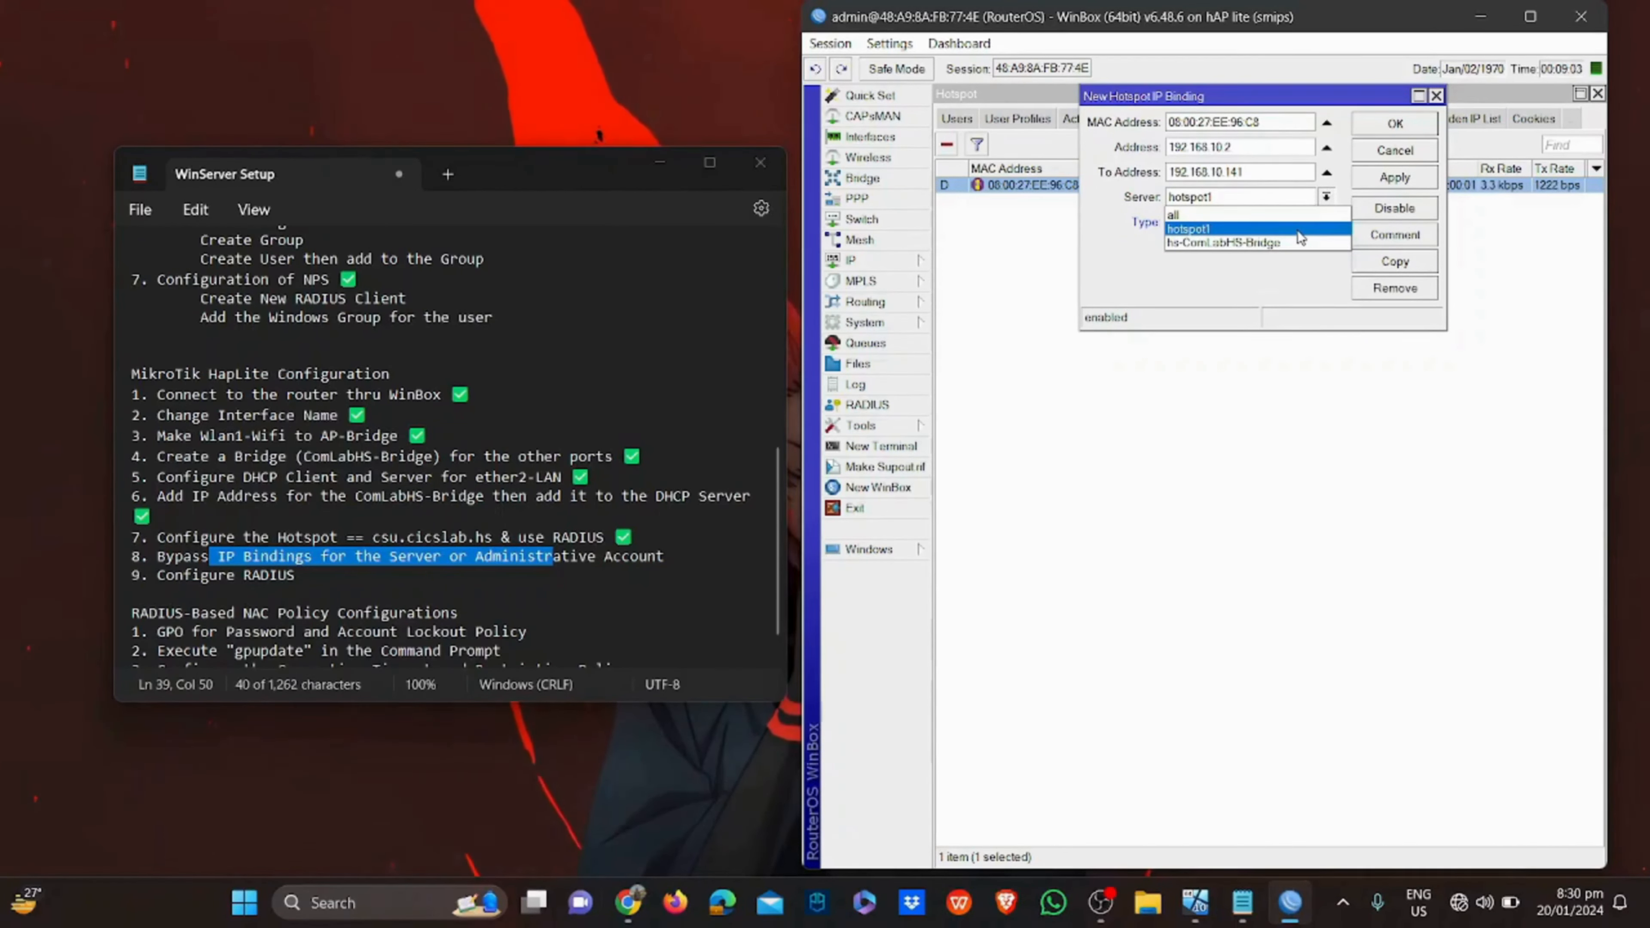
pyautogui.click(1297, 229)
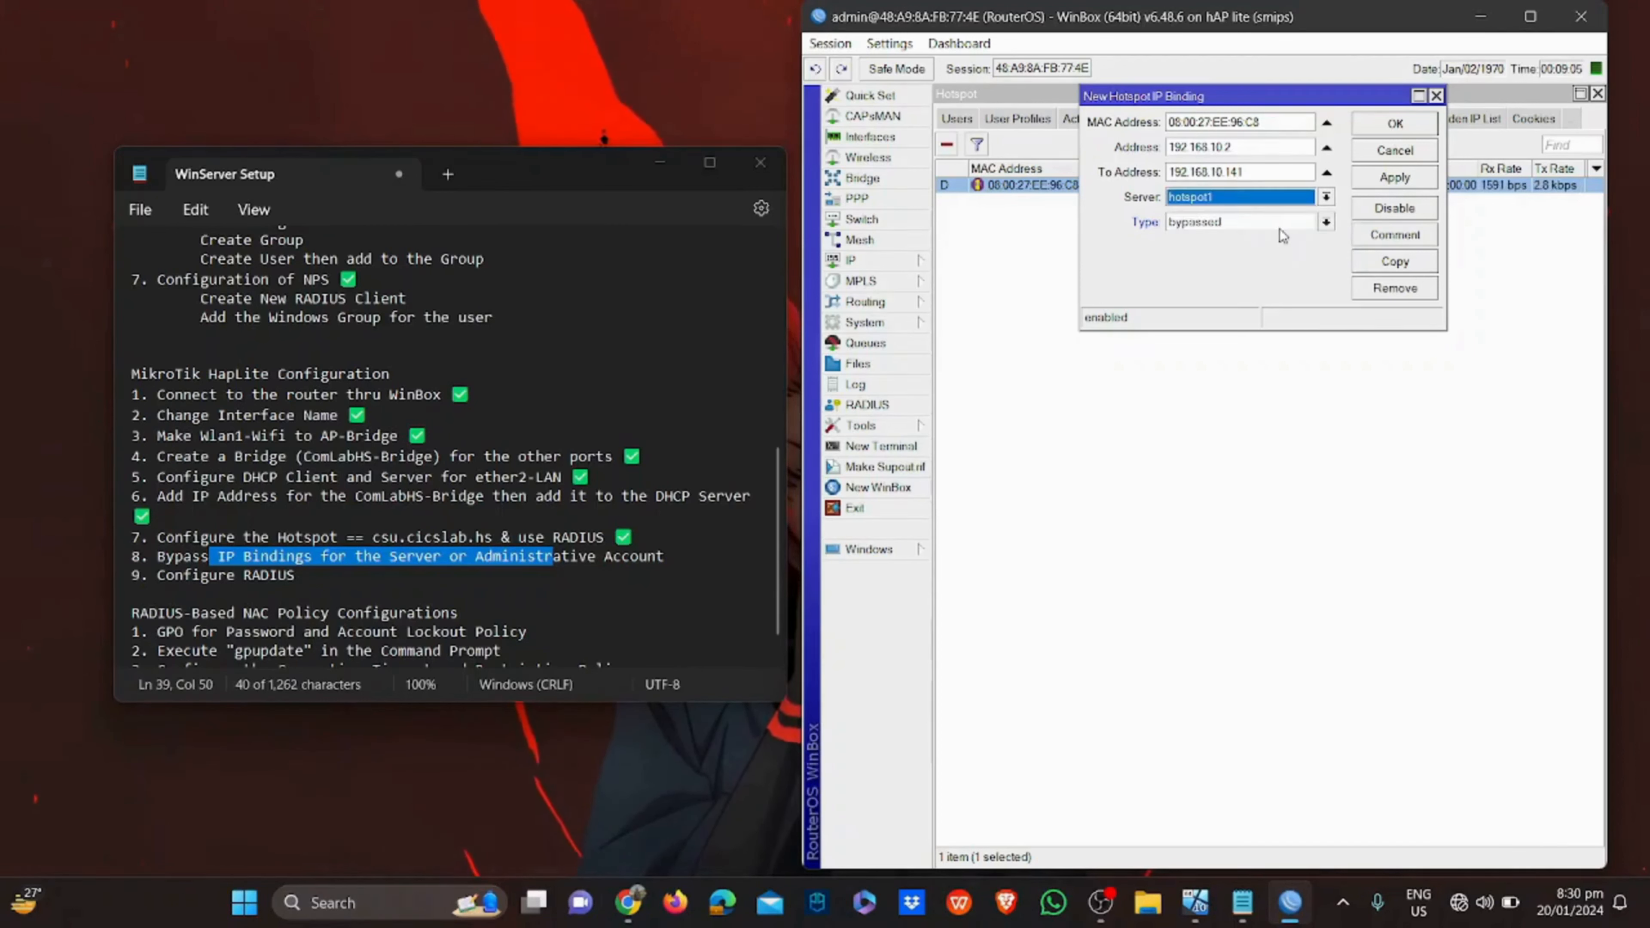
pyautogui.click(1250, 171)
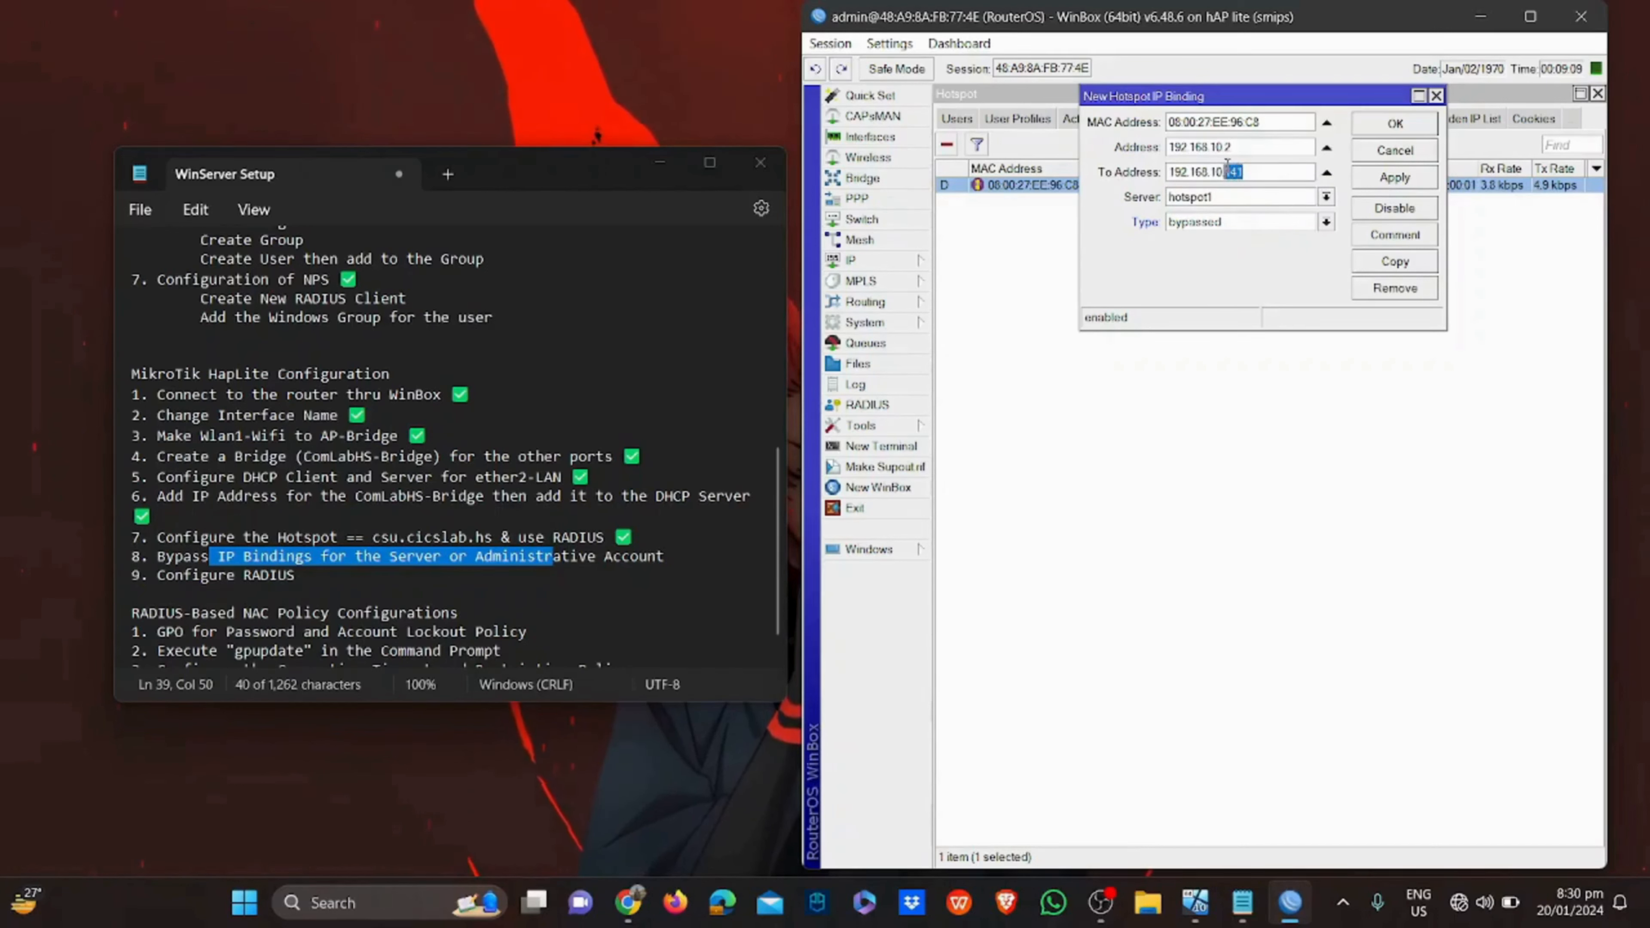
pyautogui.write('2')
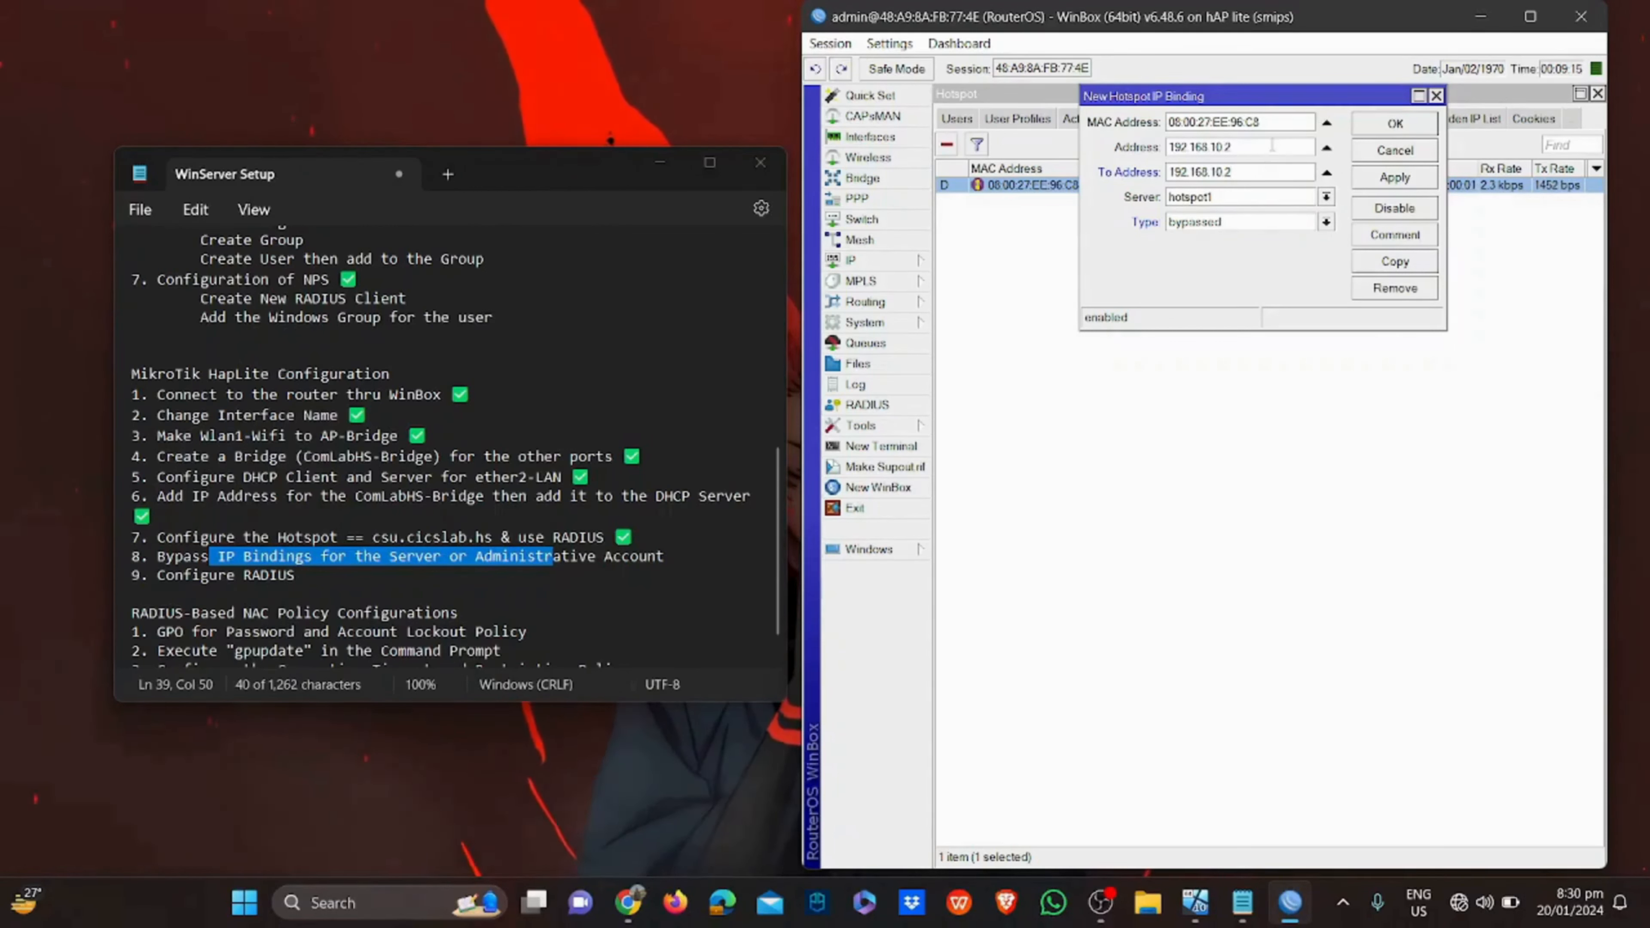
pyautogui.click(1394, 177)
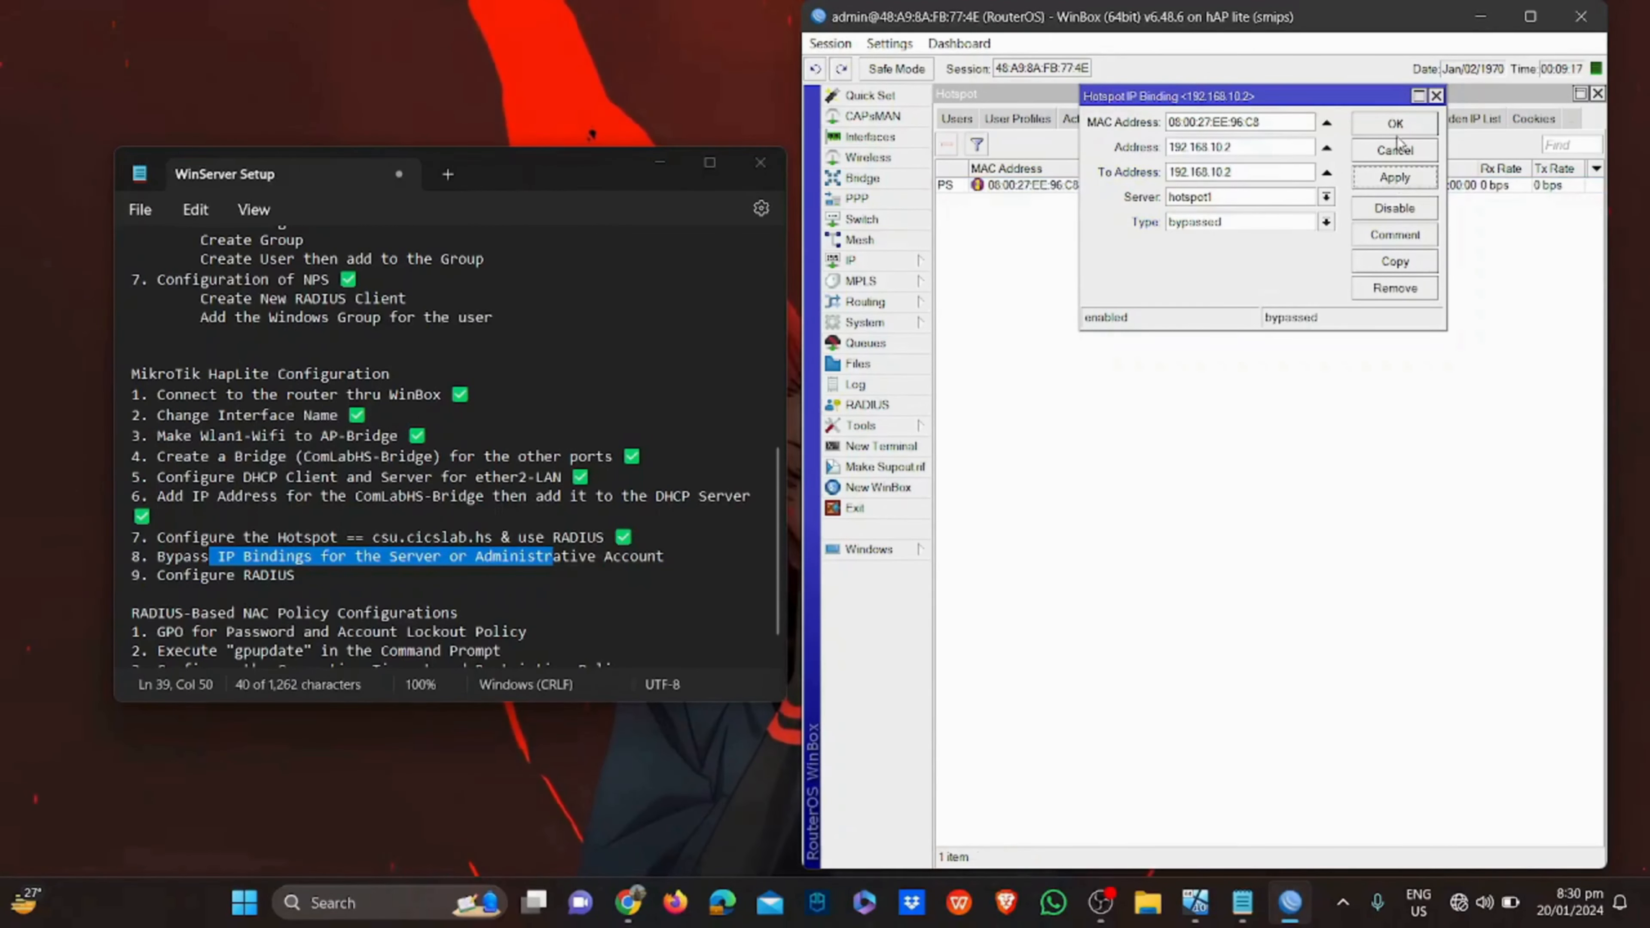
pyautogui.click(1395, 125)
pyautogui.click(1179, 118)
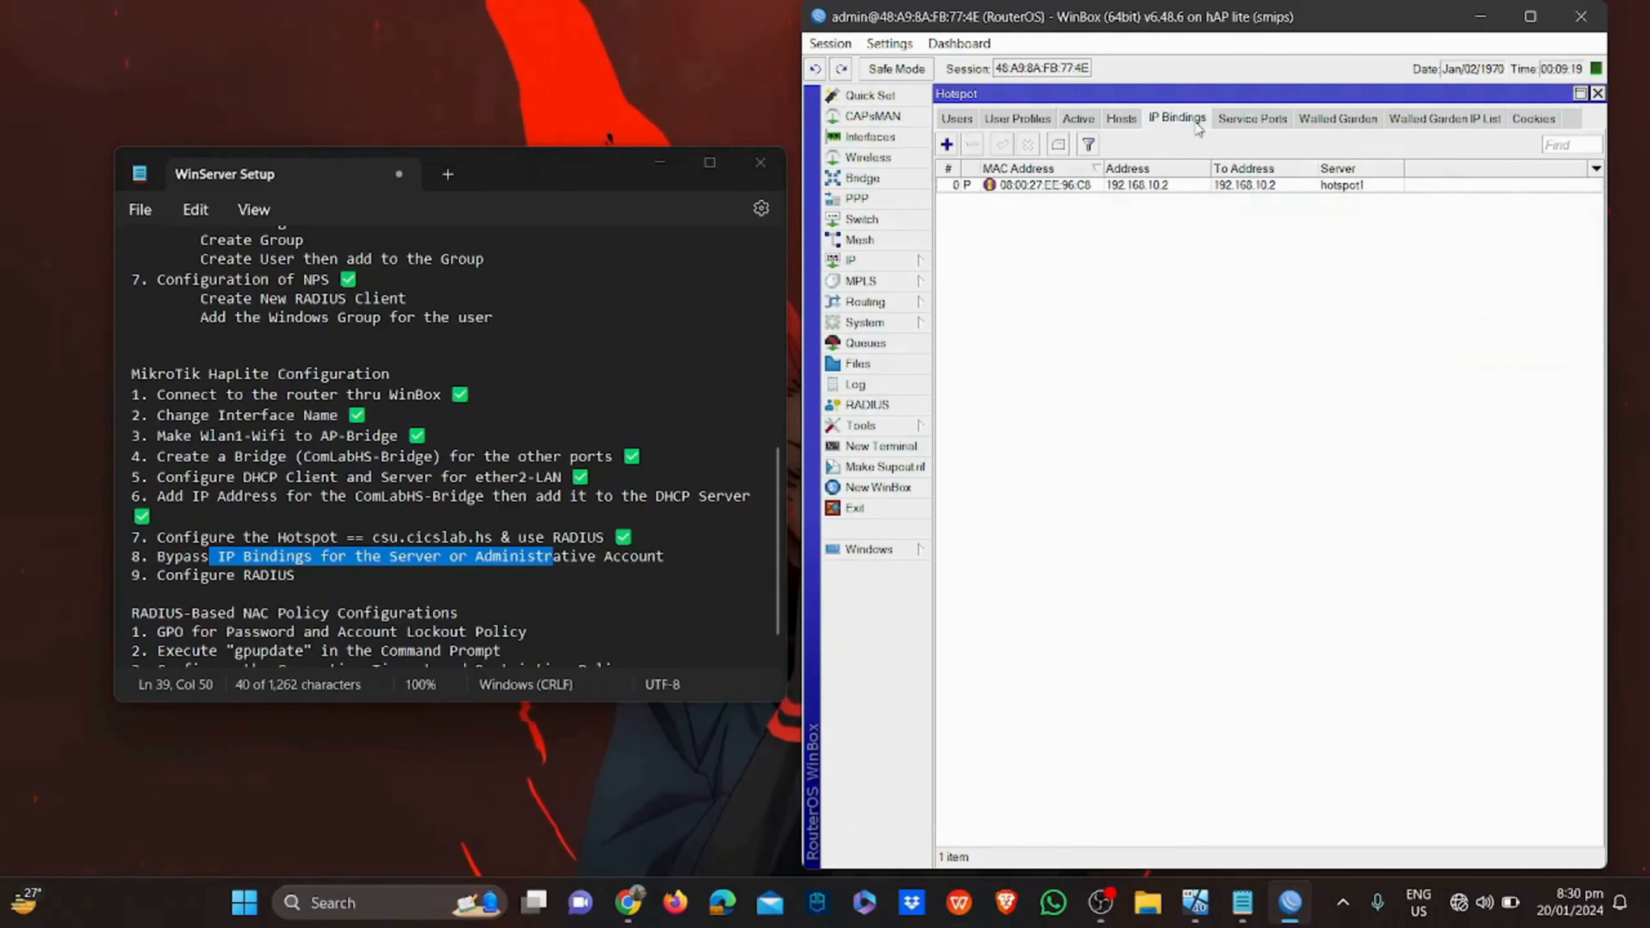
pyautogui.click(1227, 245)
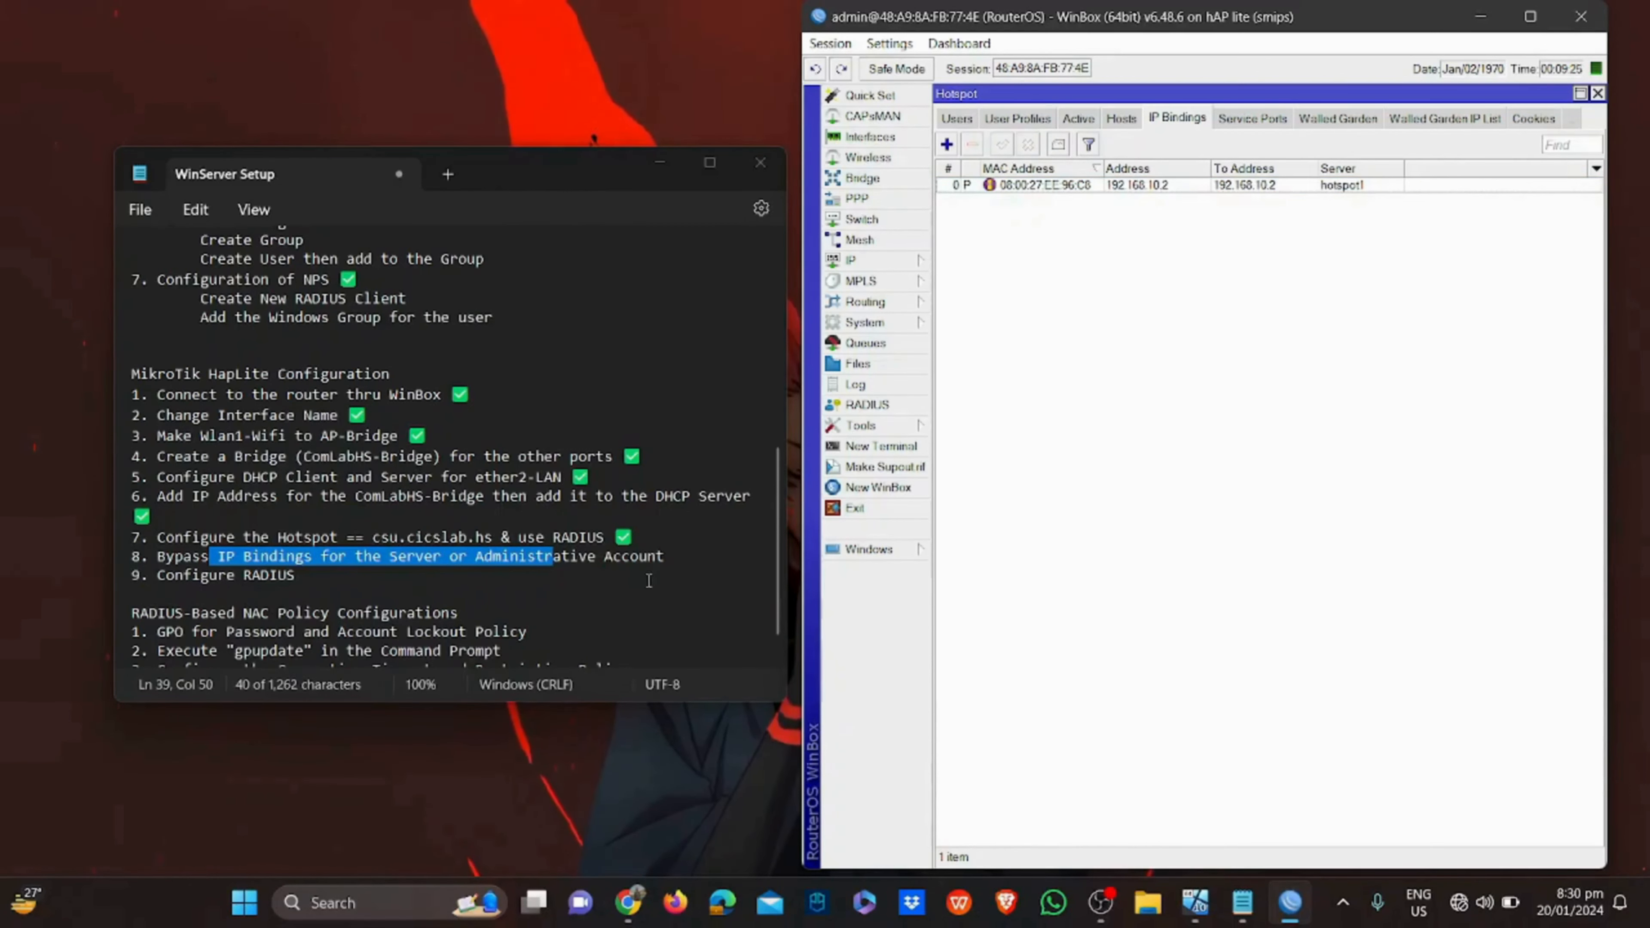
# Tick off step 8 with ✅ in the checklist notes
pyautogui.click(689, 556)
pyautogui.write('✅')
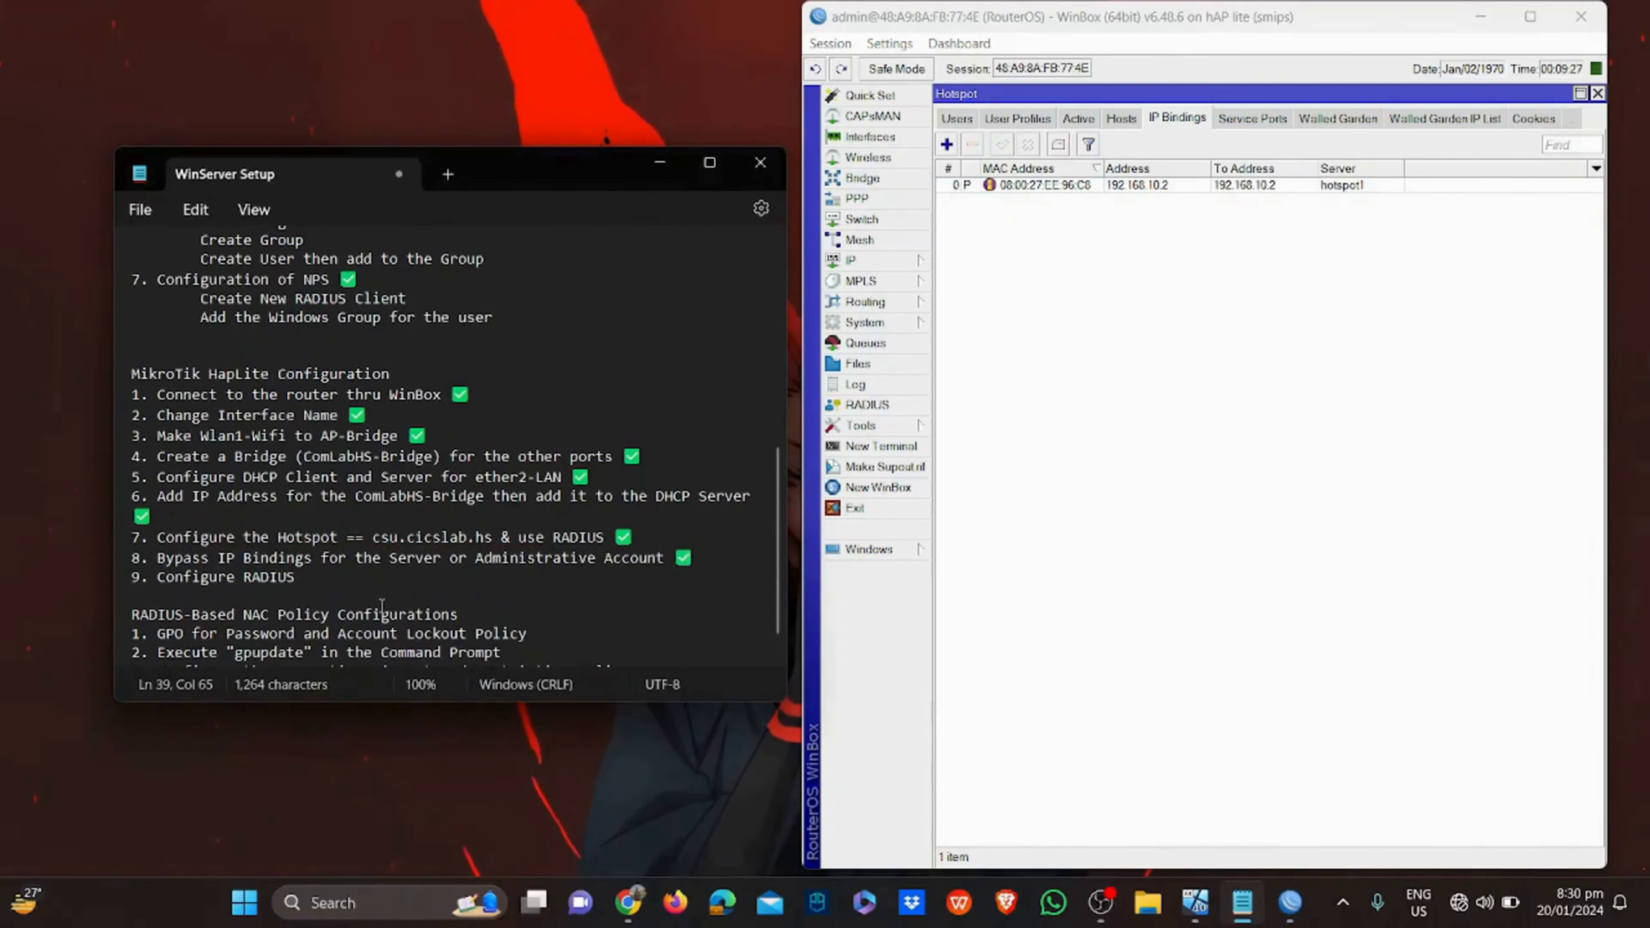
pyautogui.tripleClick(320, 583)
pyautogui.click(1023, 419)
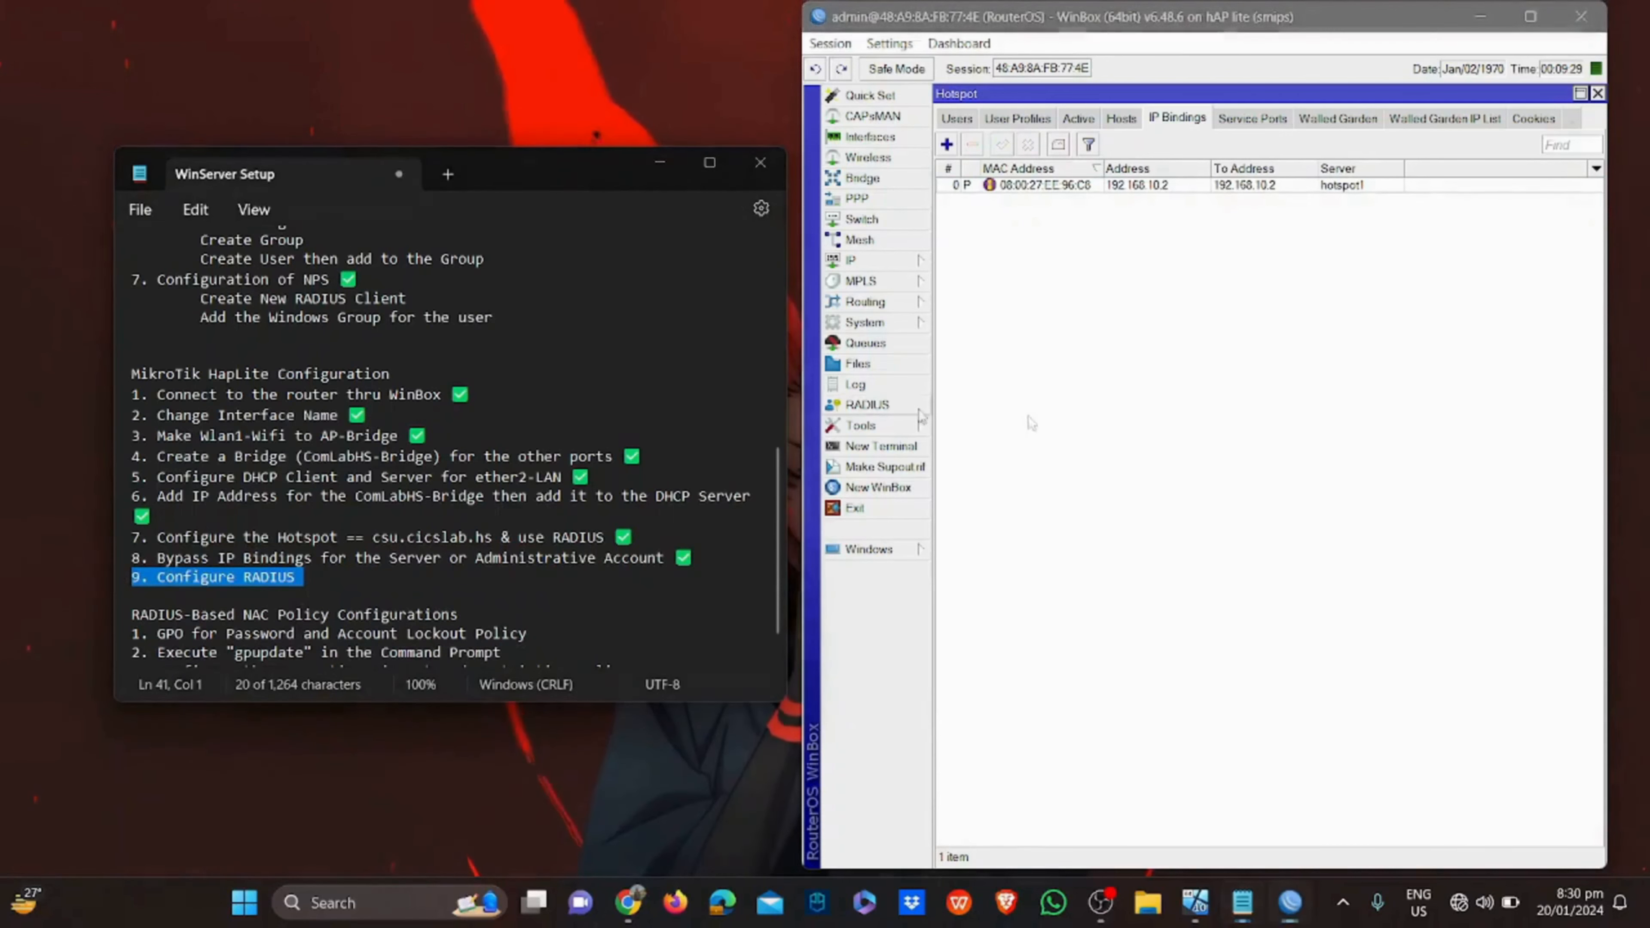
# Add a hotspot RADIUS server at 192.168.10.2 with the shared secret
pyautogui.click(901, 406)
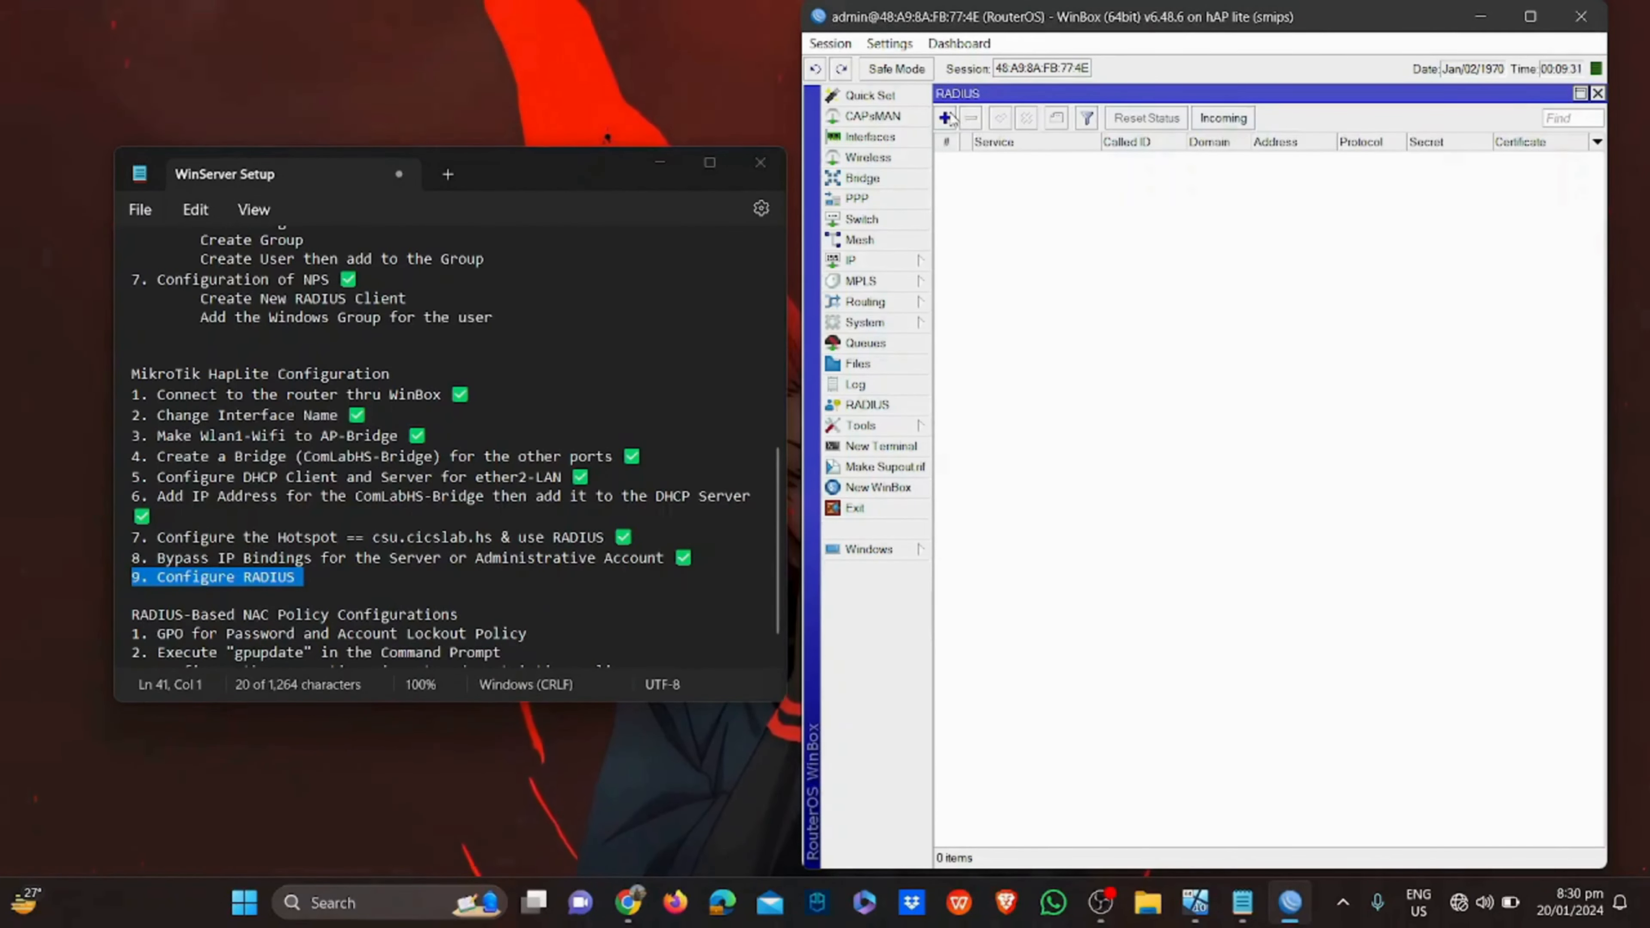
pyautogui.click(946, 118)
pyautogui.click(1049, 171)
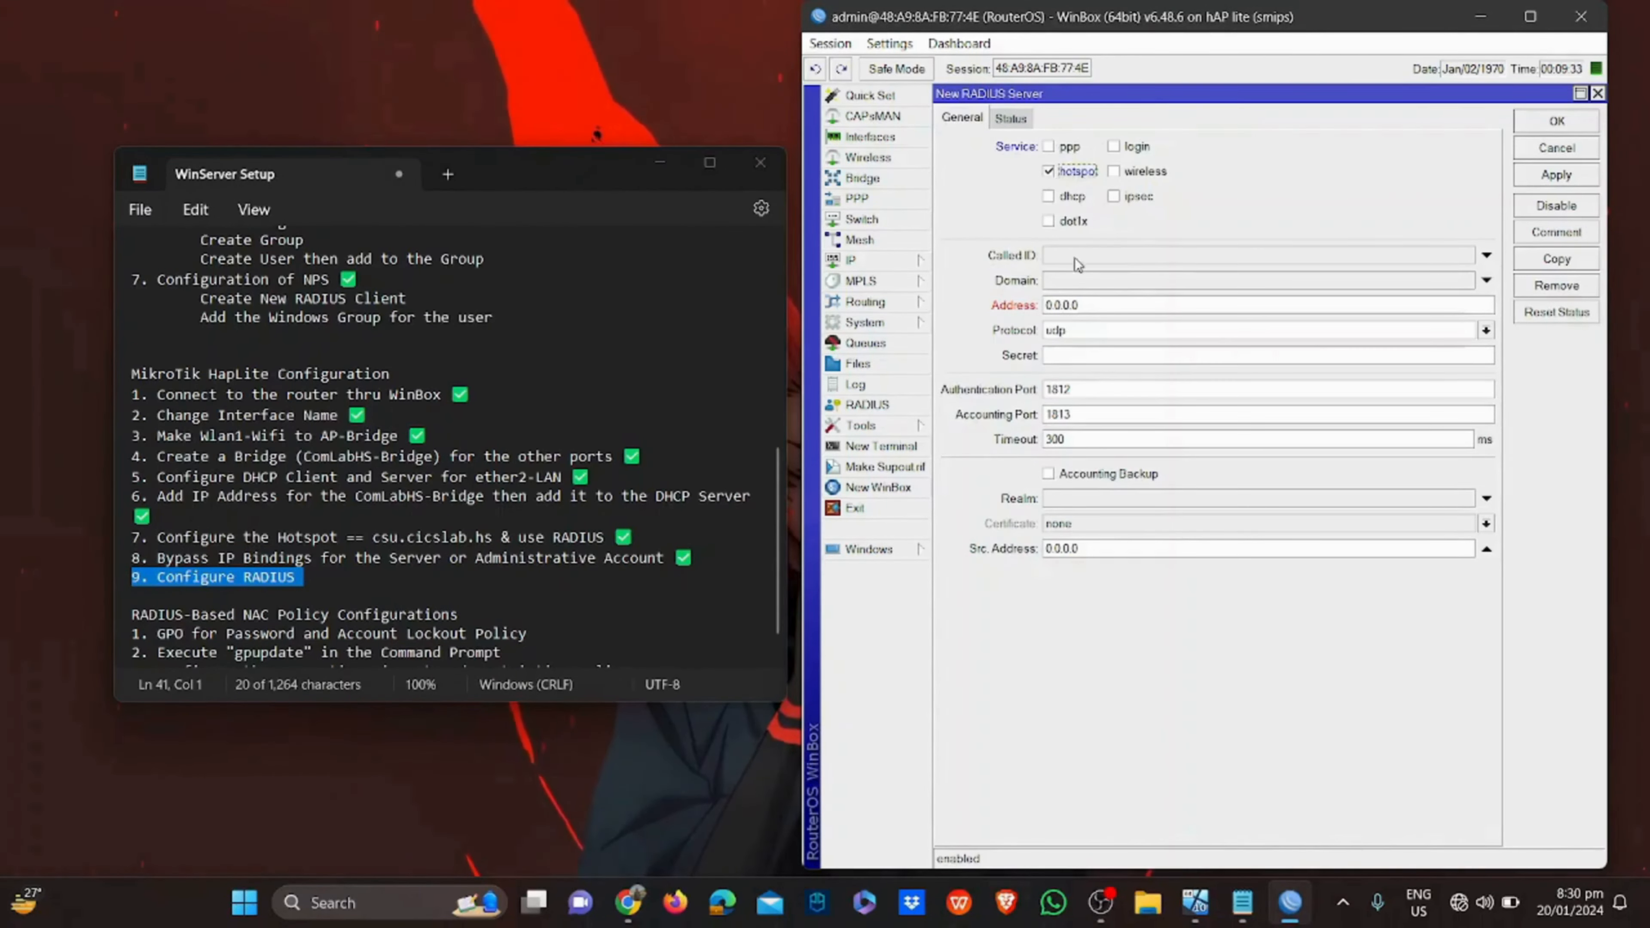
pyautogui.click(1080, 303)
pyautogui.write('192.168.10.2')
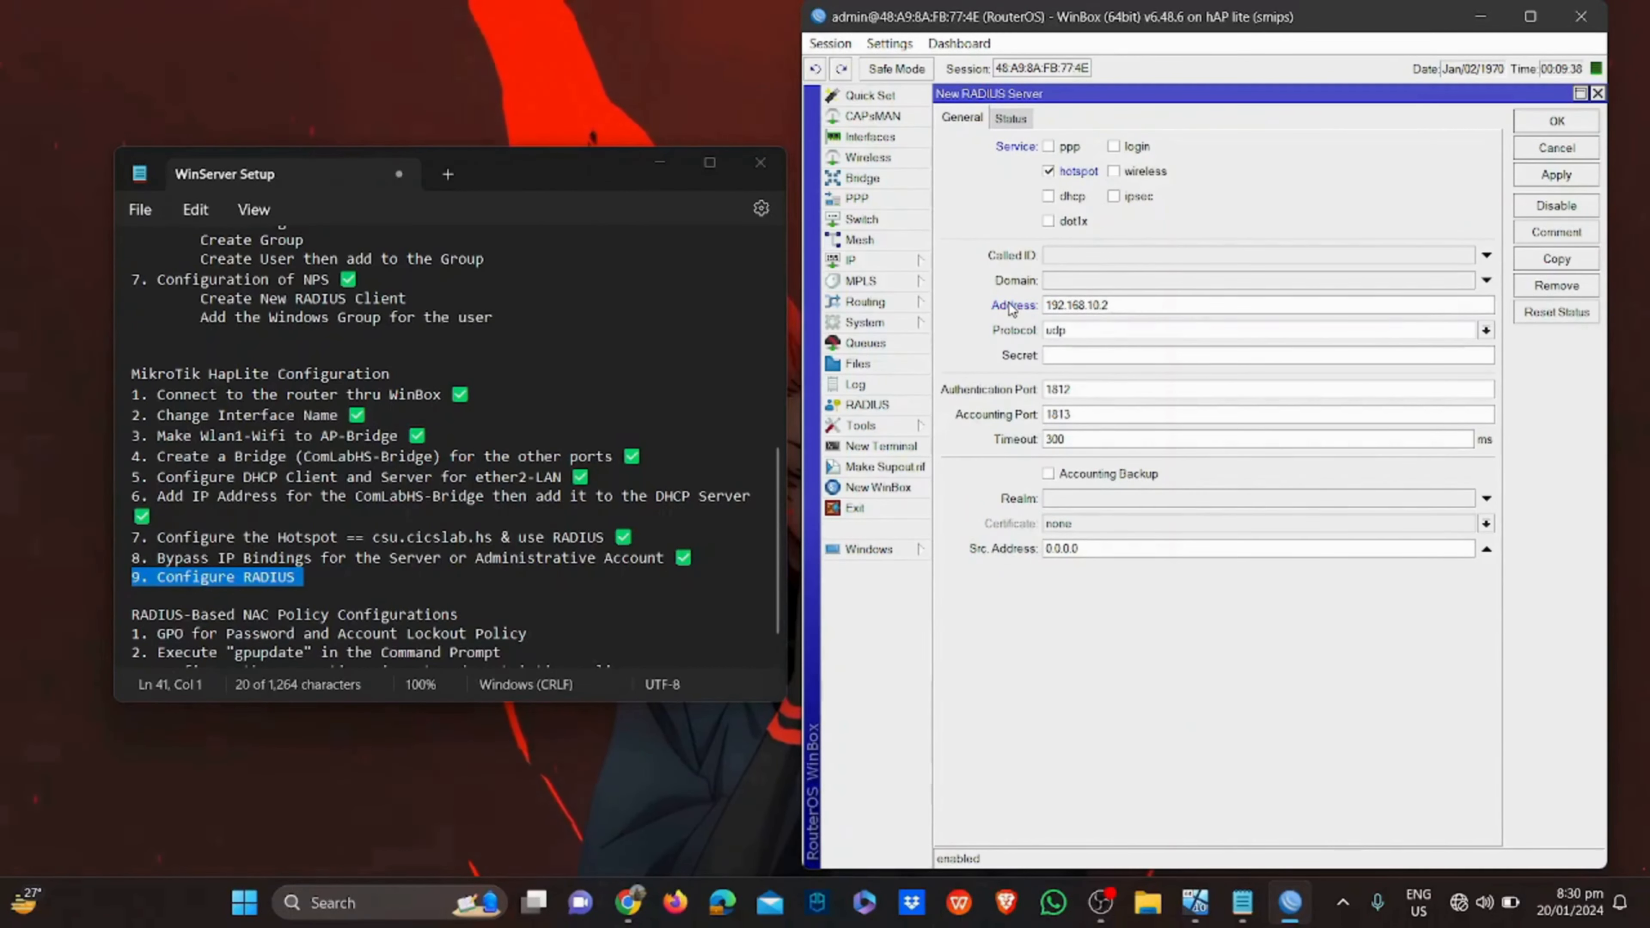
pyautogui.click(1058, 356)
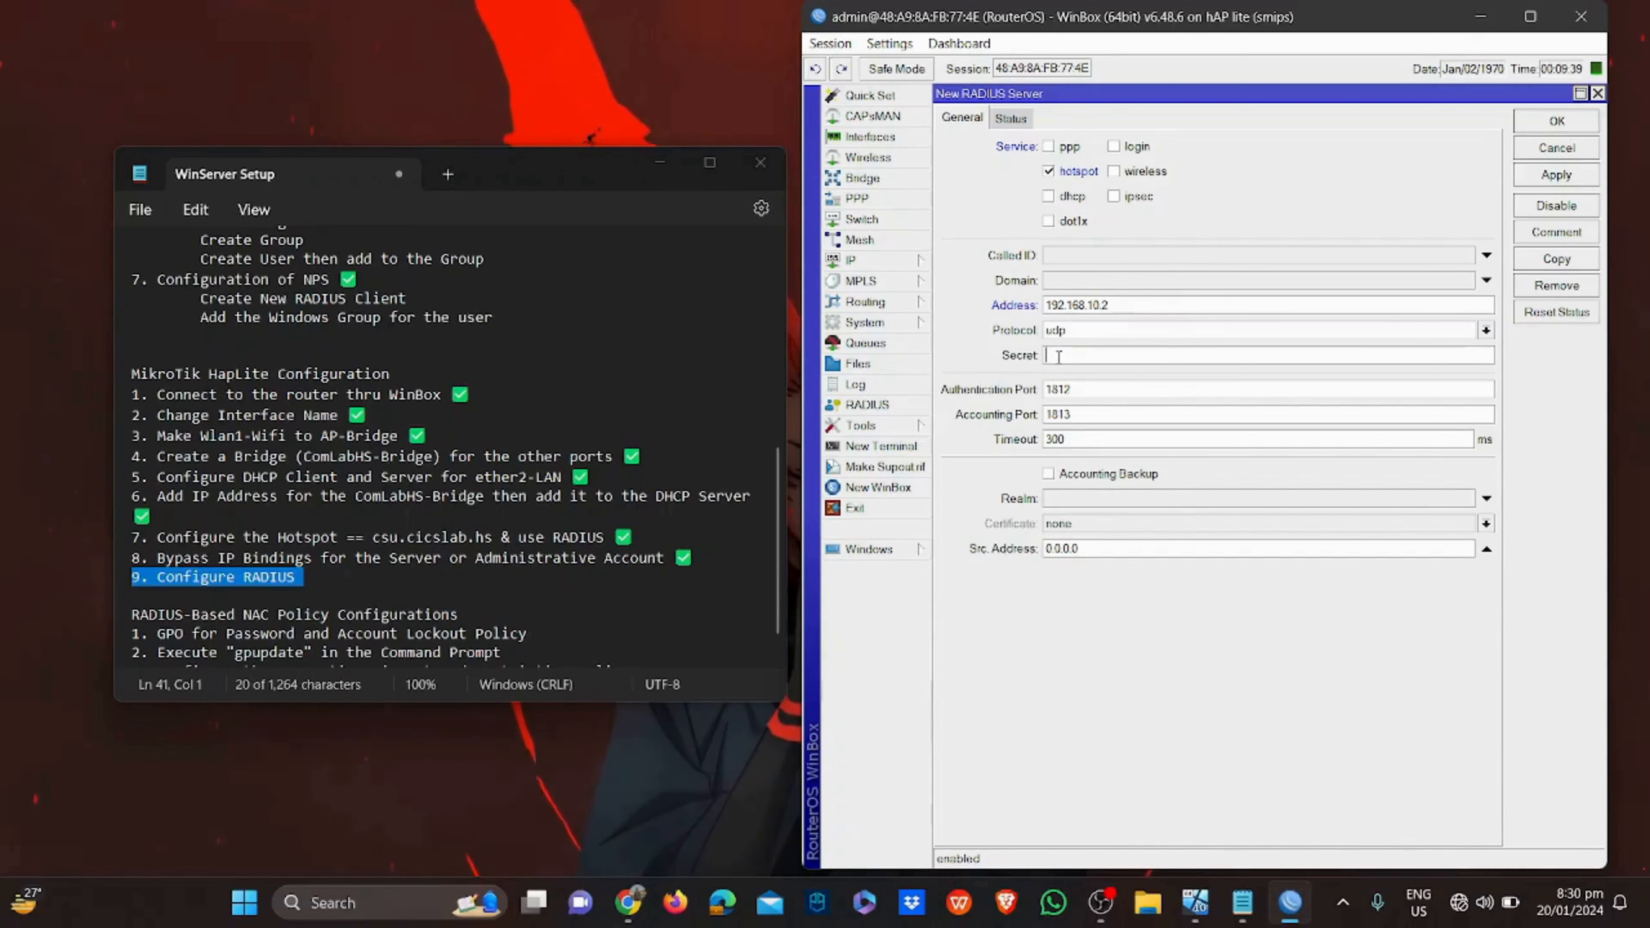
pyautogui.write('AdminSS')
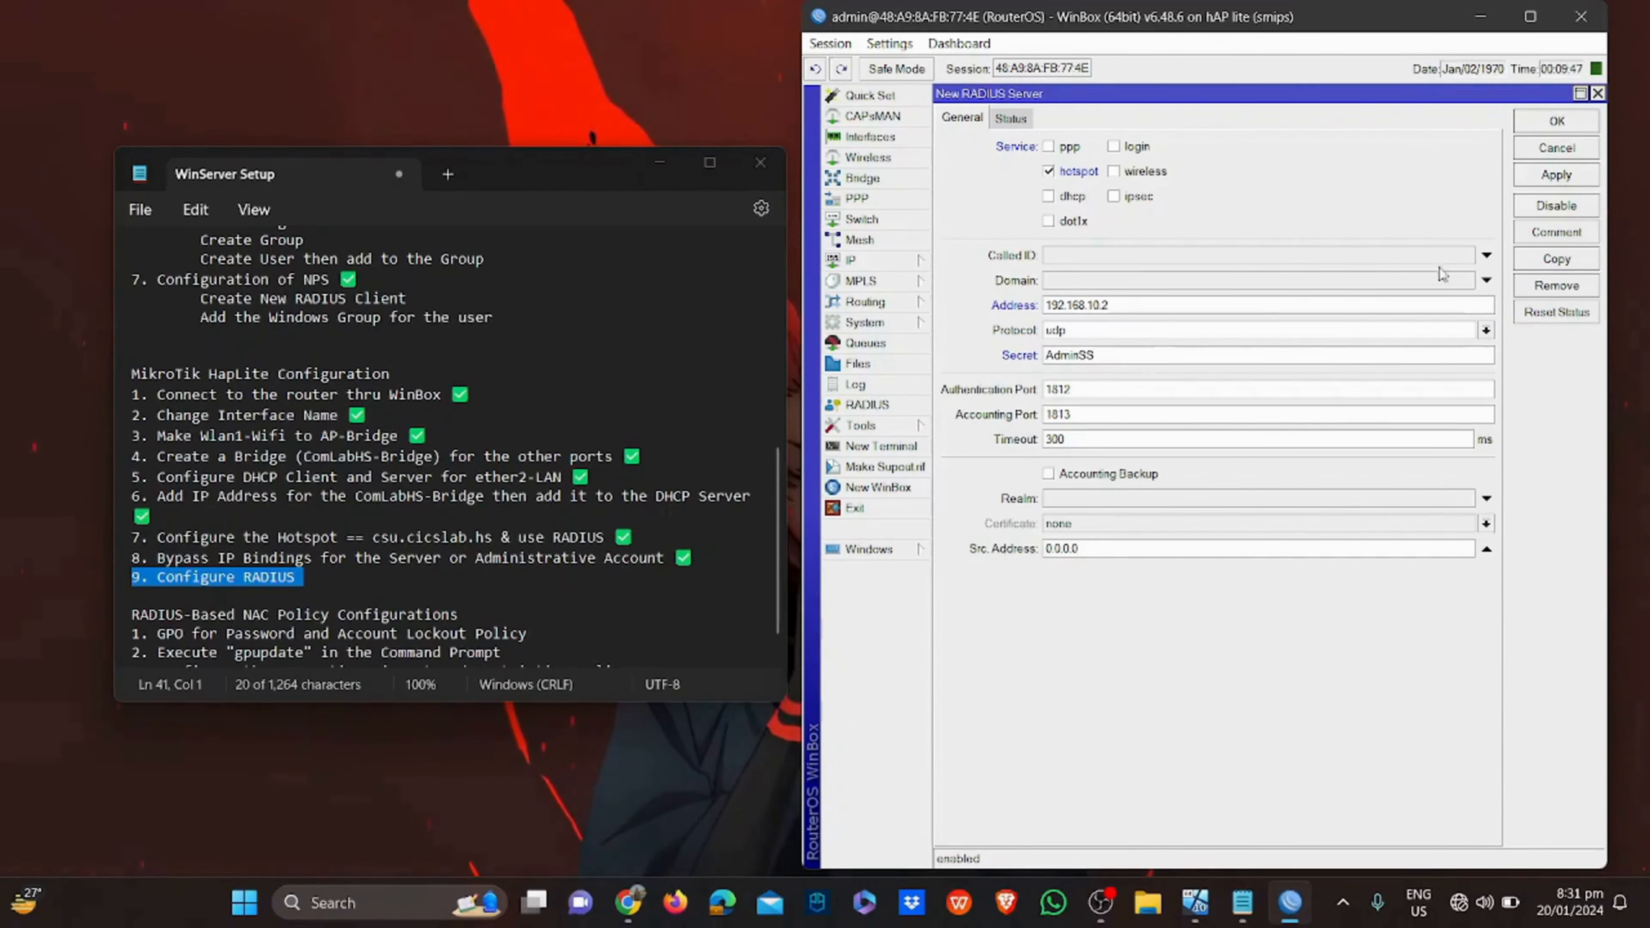
pyautogui.click(1538, 179)
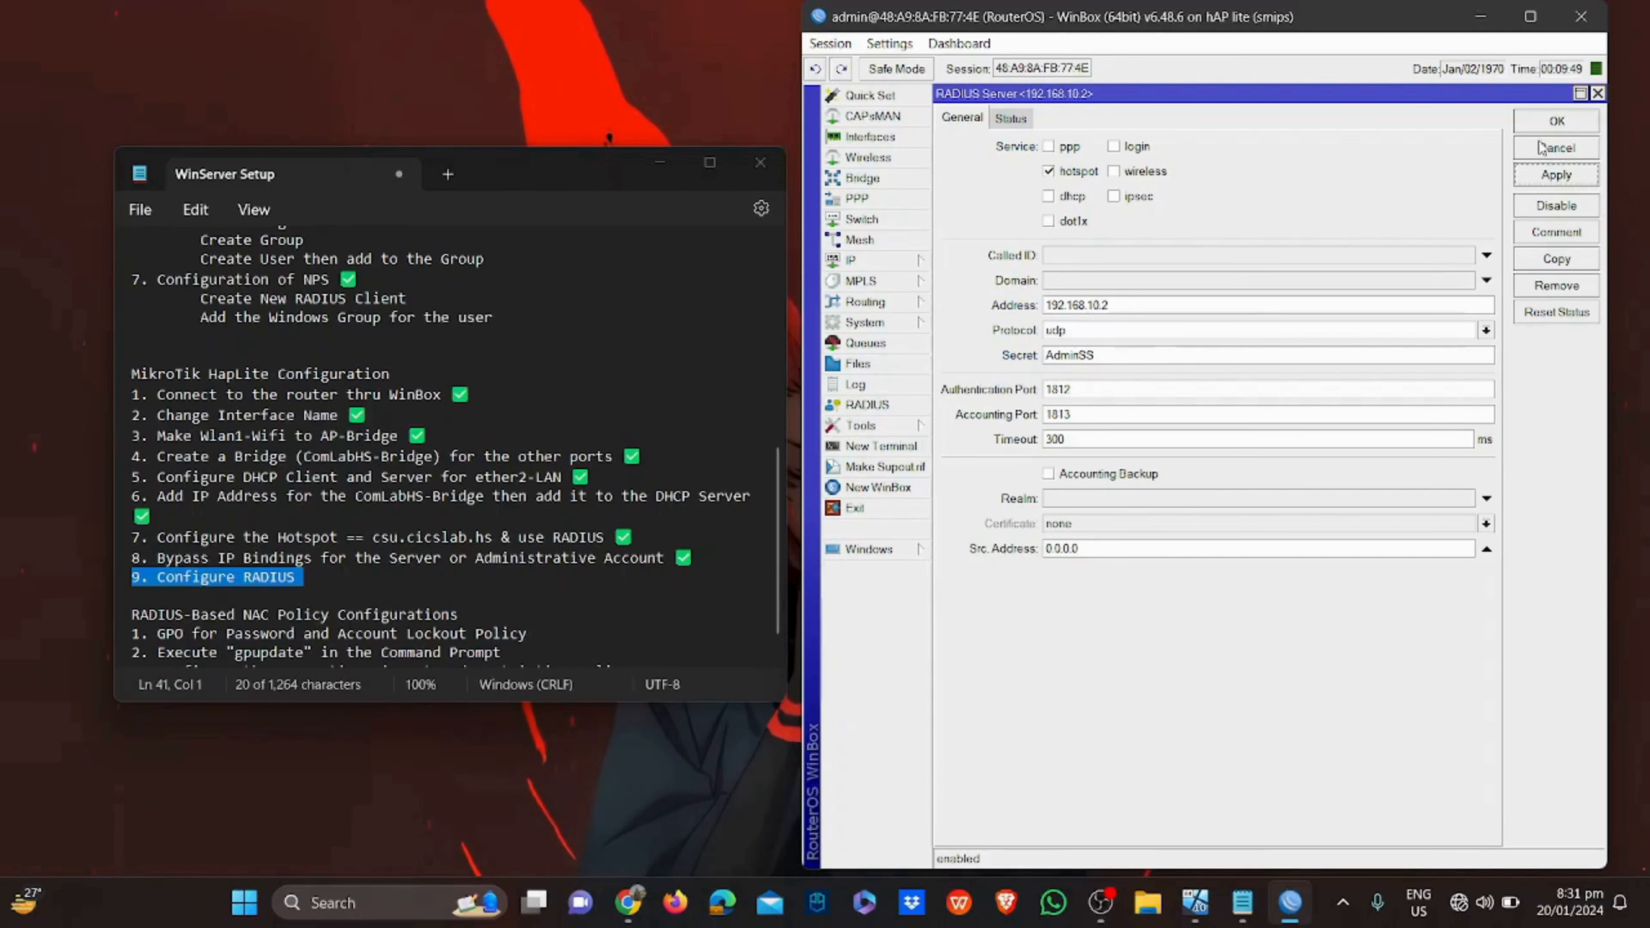
pyautogui.click(1553, 122)
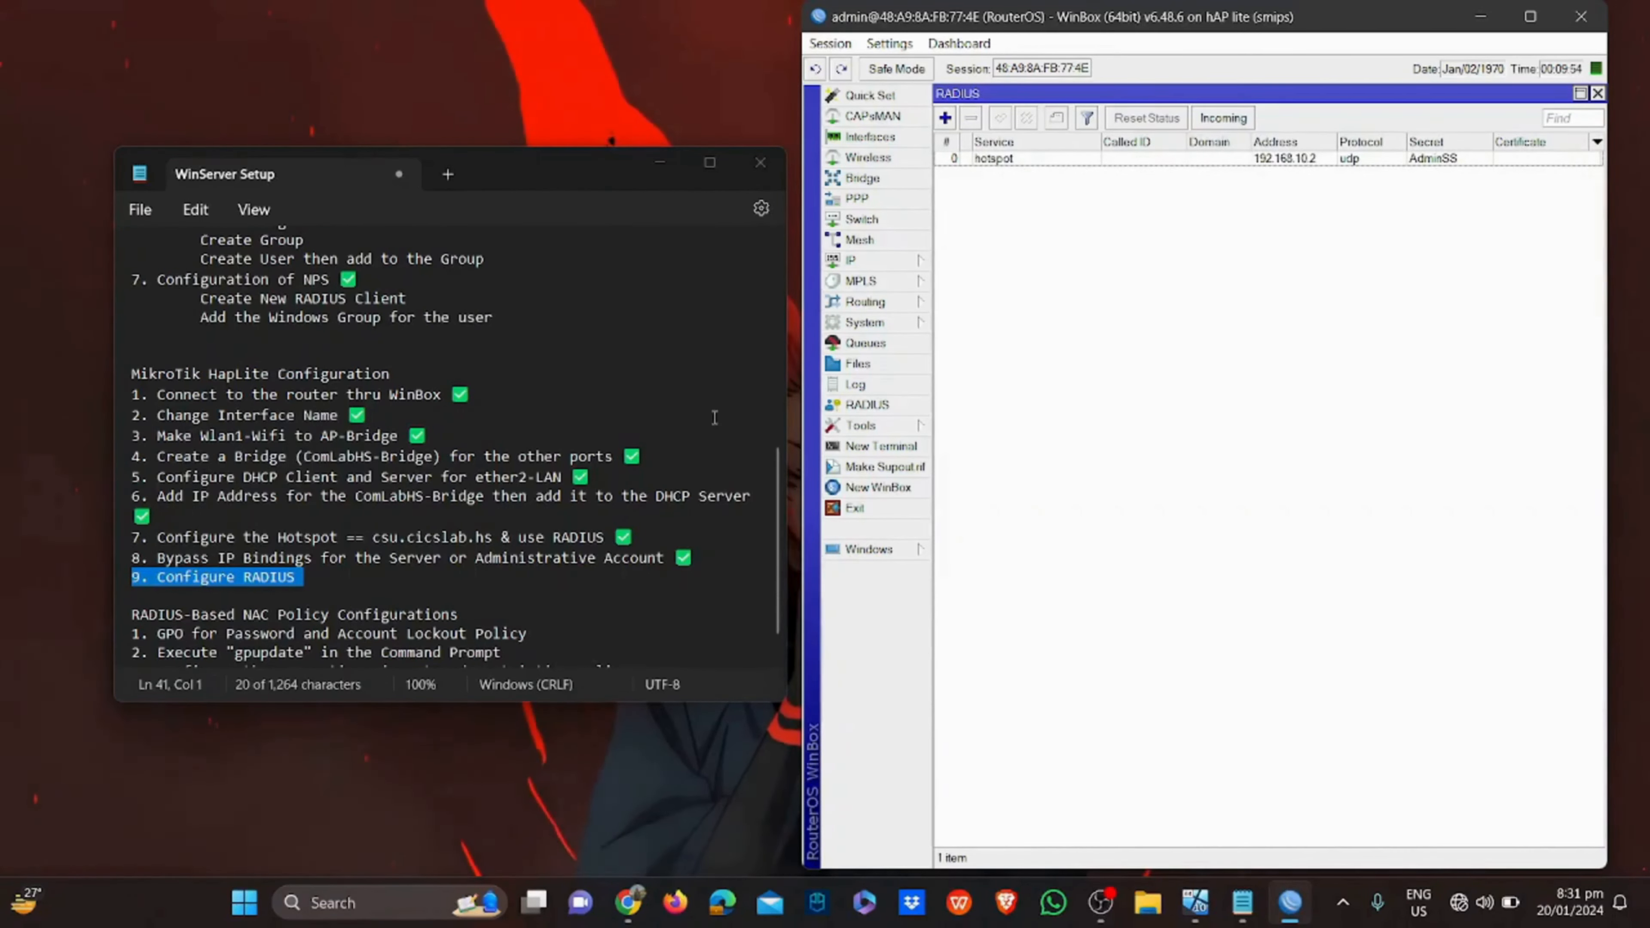
# Tick off step 9, Configure RADIUS, with ✅ in the checklist
pyautogui.click(484, 581)
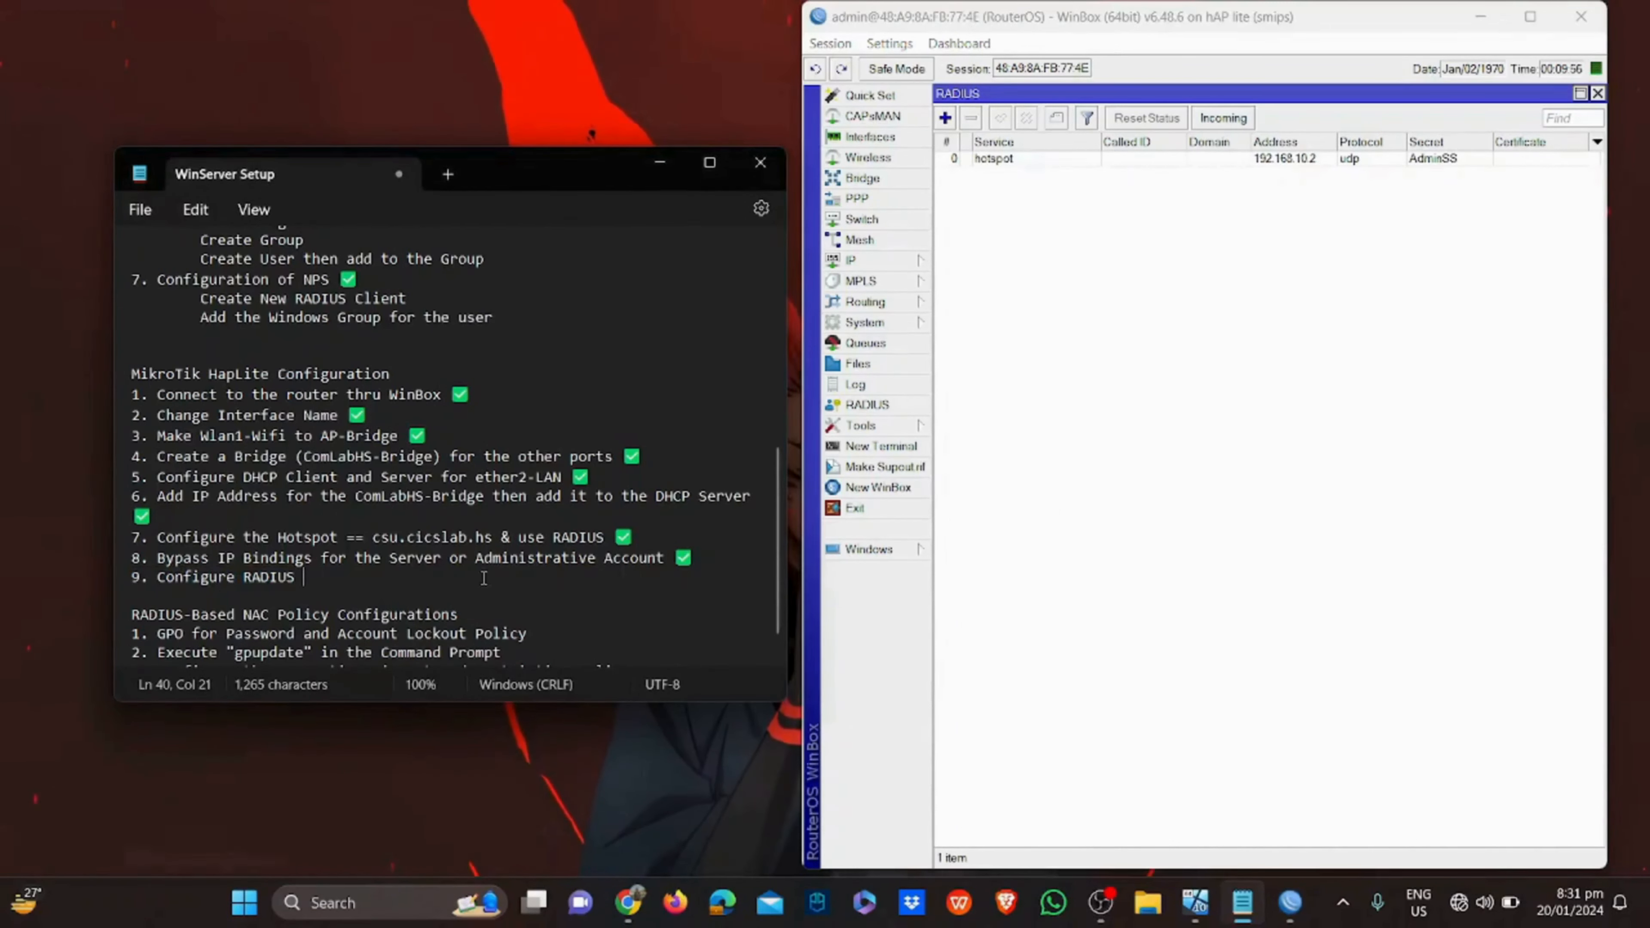
pyautogui.write('✅')
pyautogui.click(1137, 347)
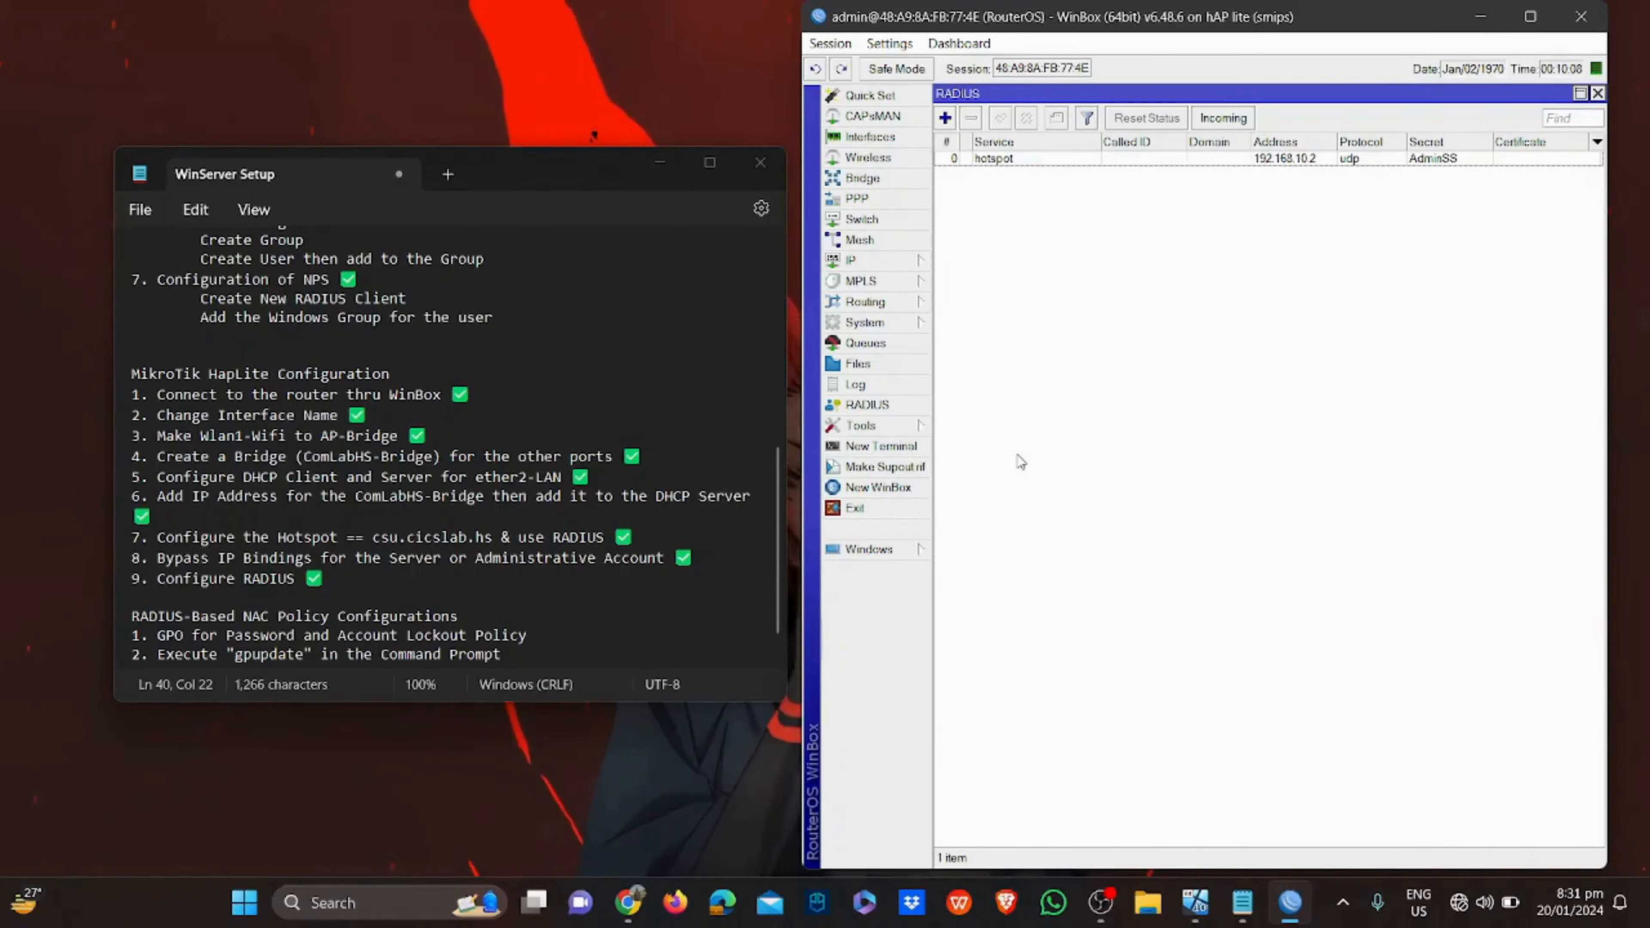
# Ping 192.168.10.2 from a WinBox terminal, stopping after four replies
pyautogui.click(875, 451)
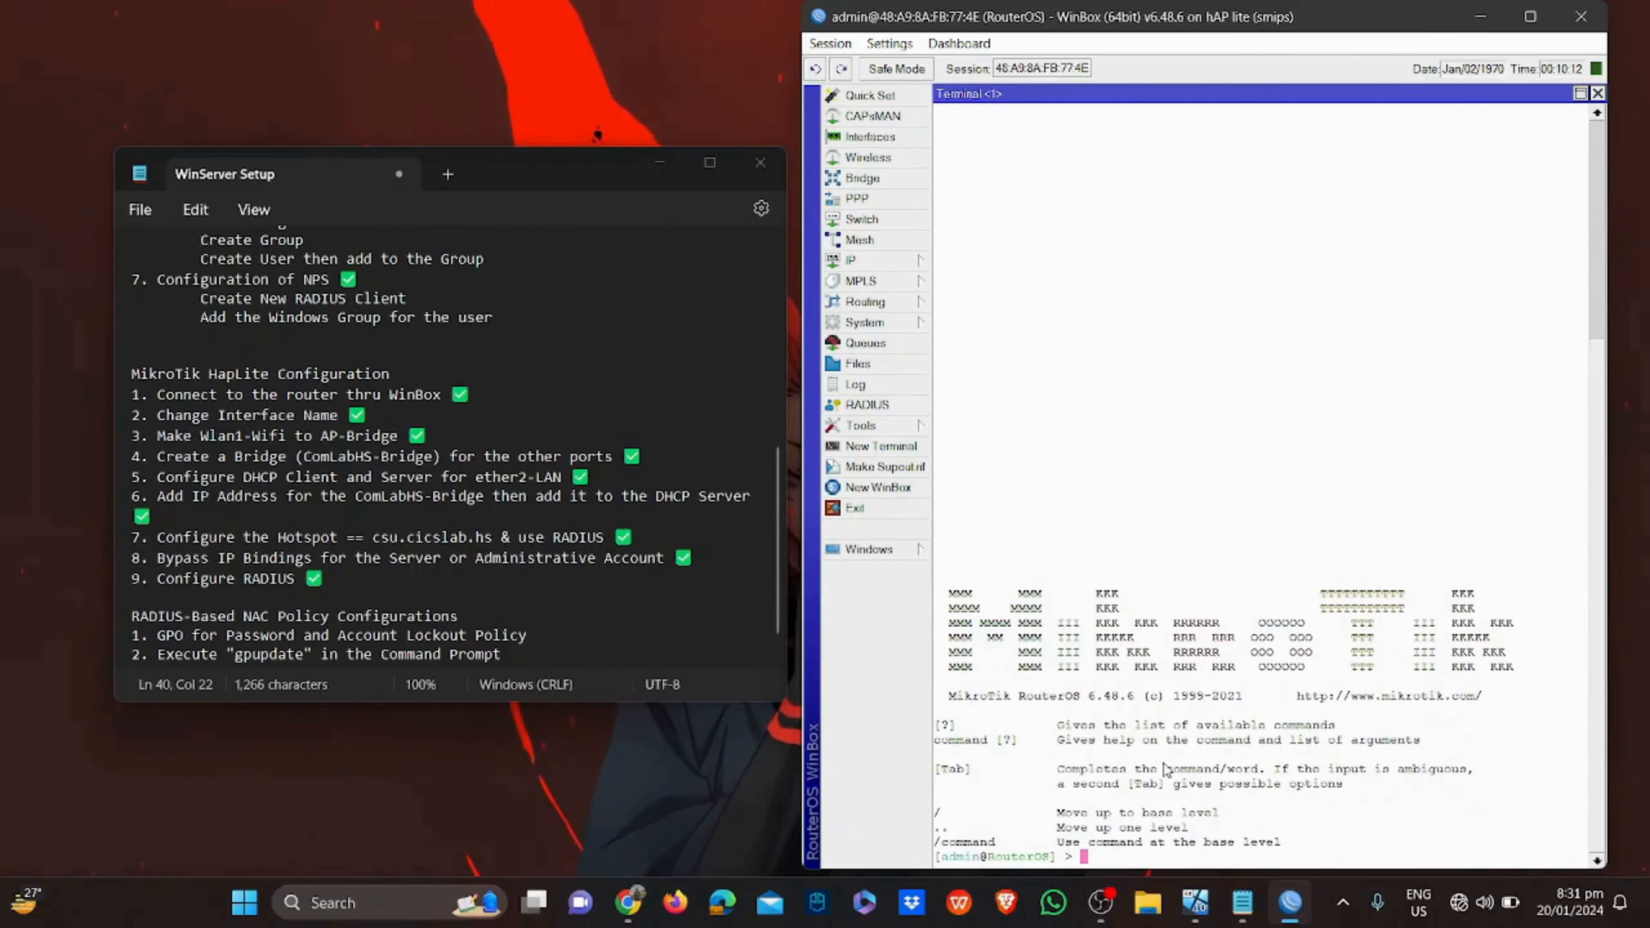
pyautogui.write('ping 192')
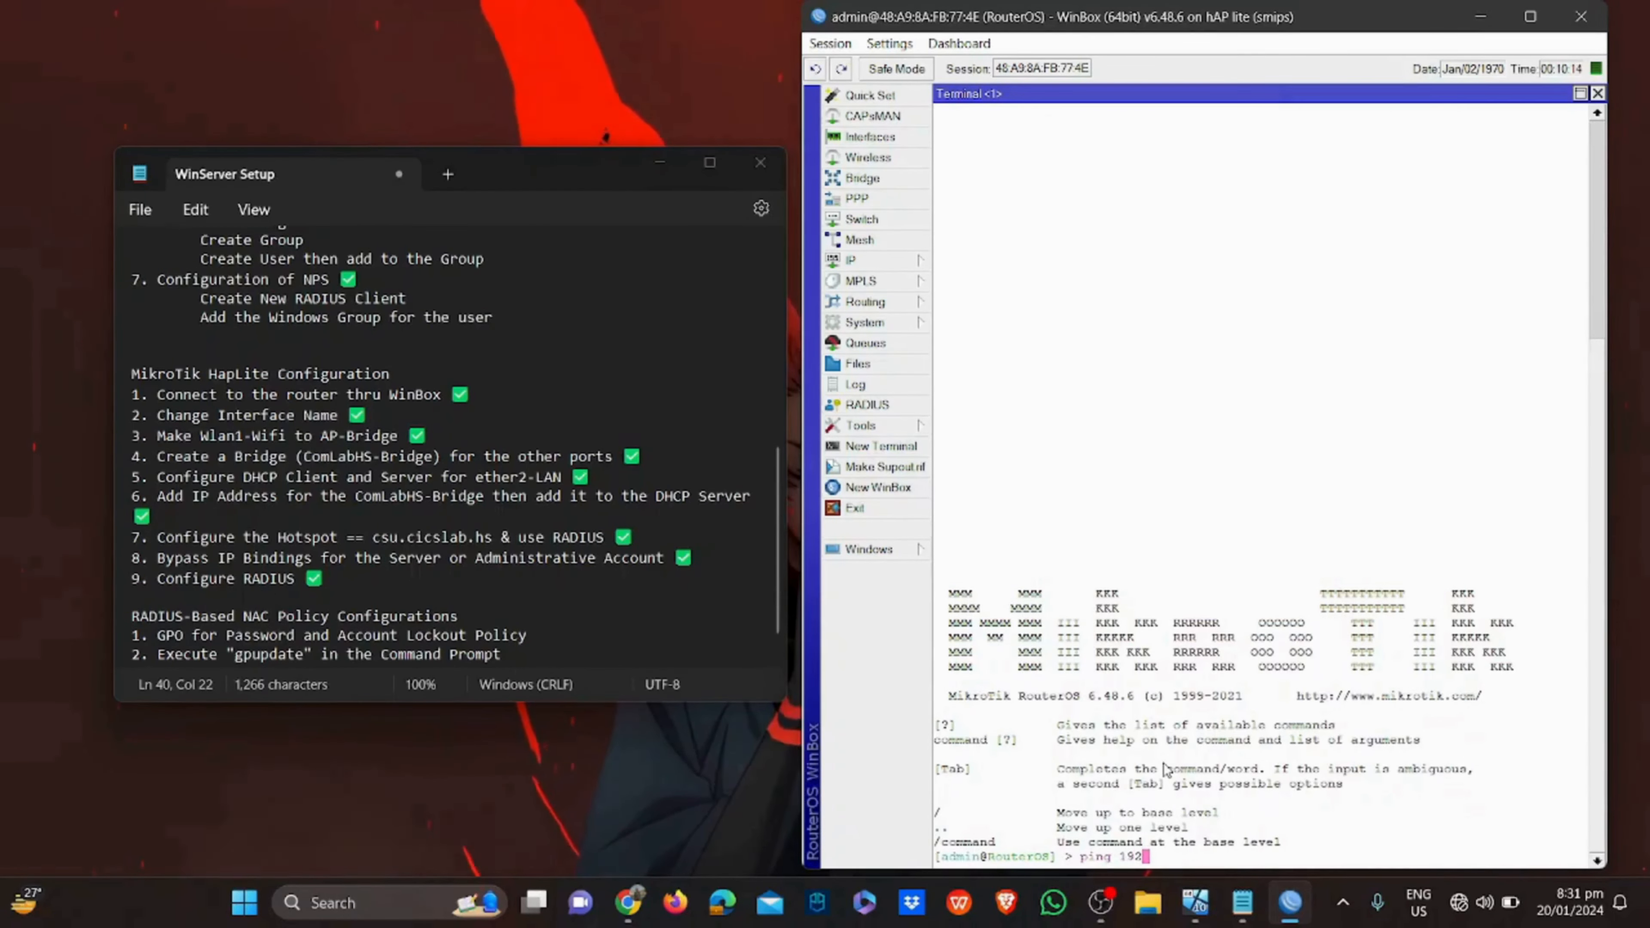
pyautogui.write('.168.')
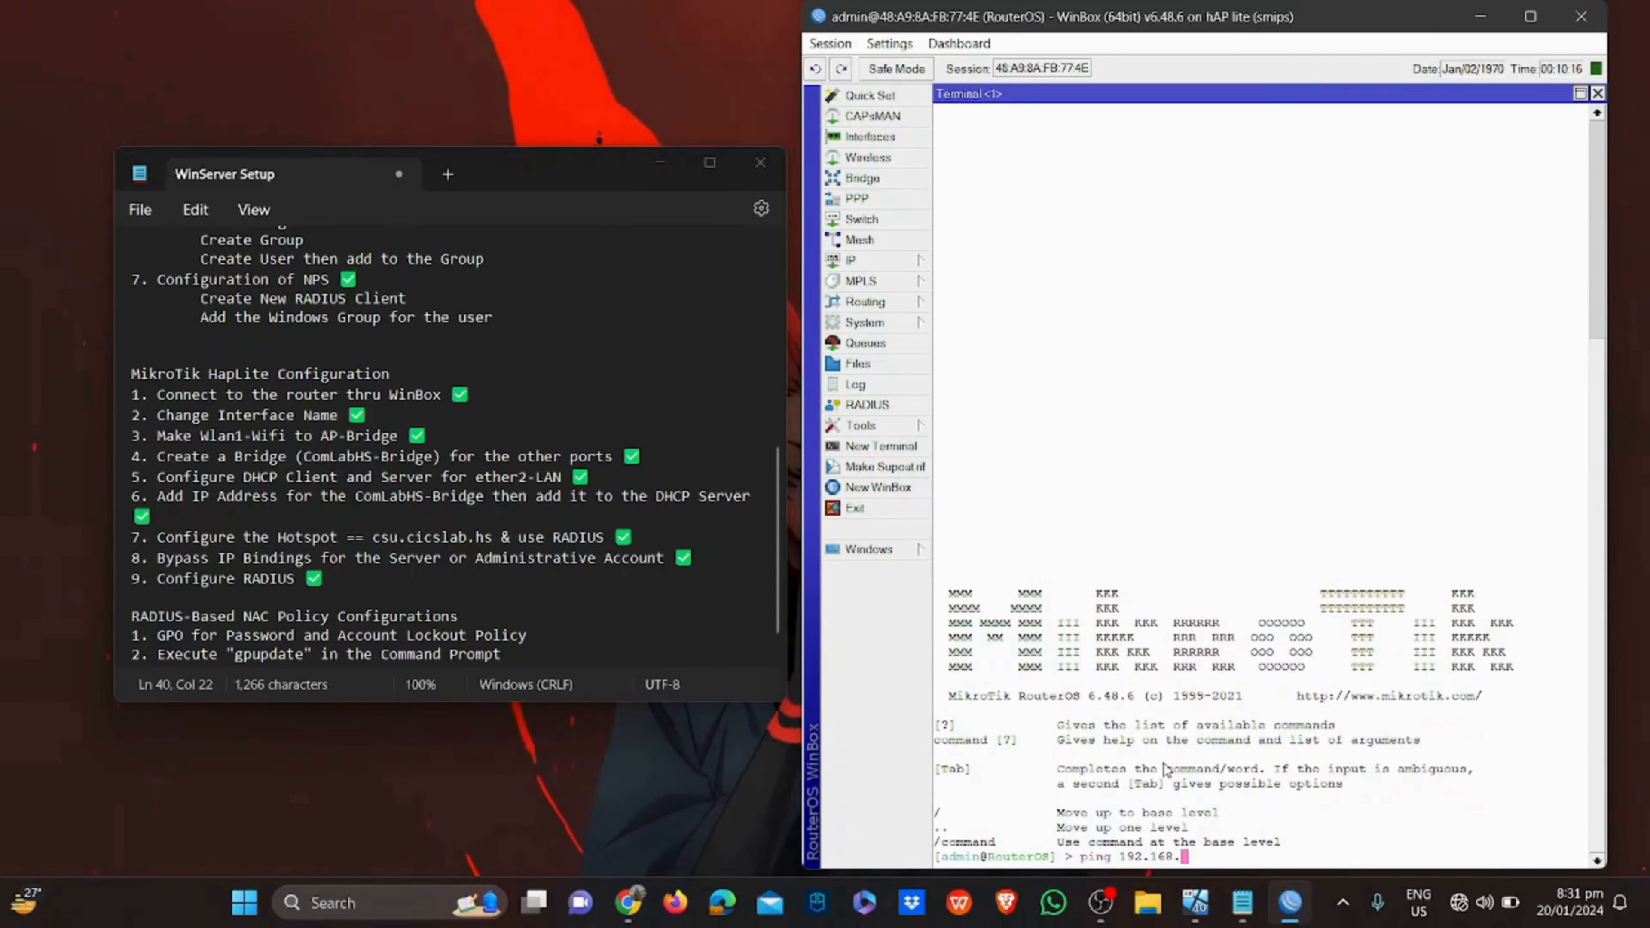
pyautogui.write('10.2')
pyautogui.press('Return')
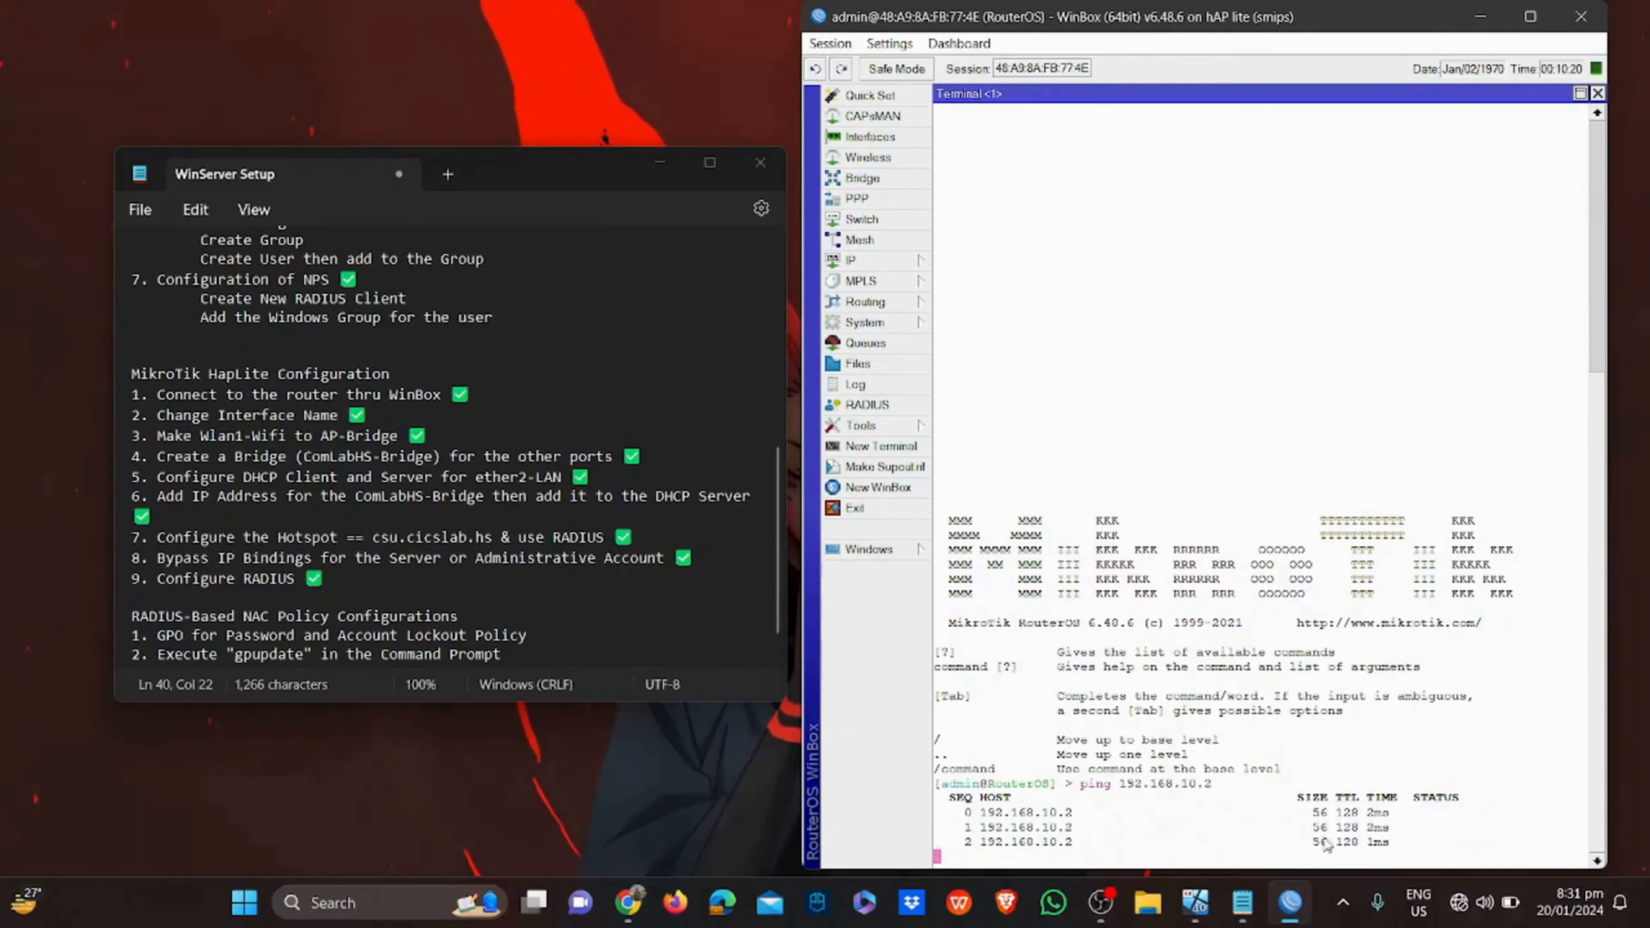
pyautogui.hotkey('ctrl', 'c')
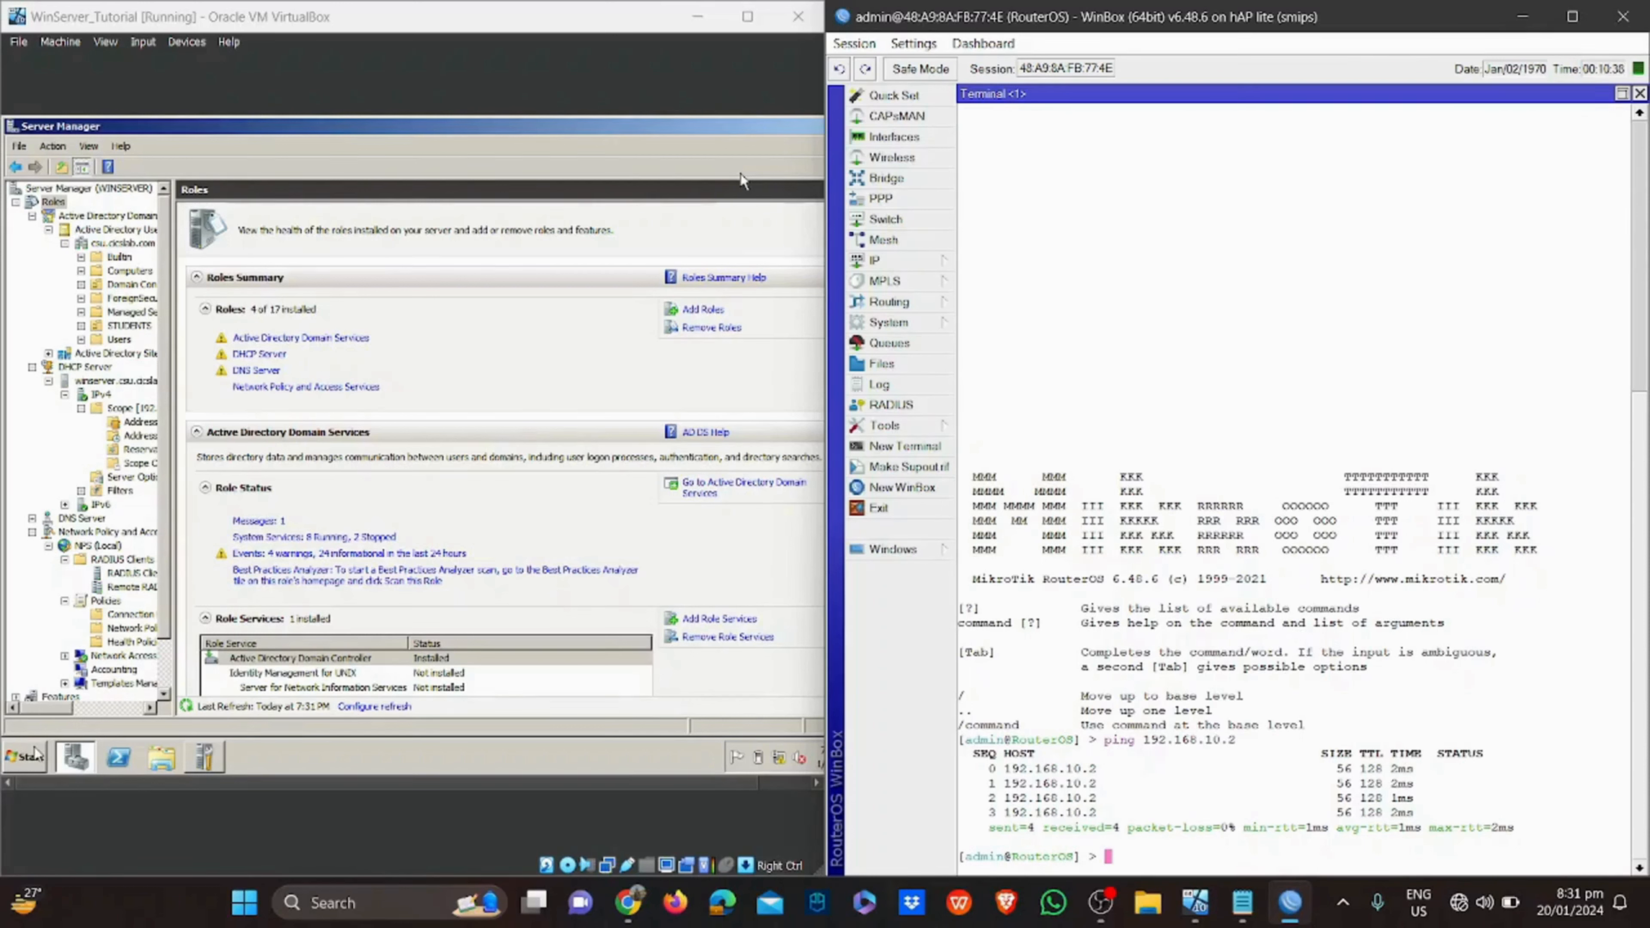
# Run ping 192.168.10.20 from an administrator Command Prompt on the server, then close it
pyautogui.click(742, 181)
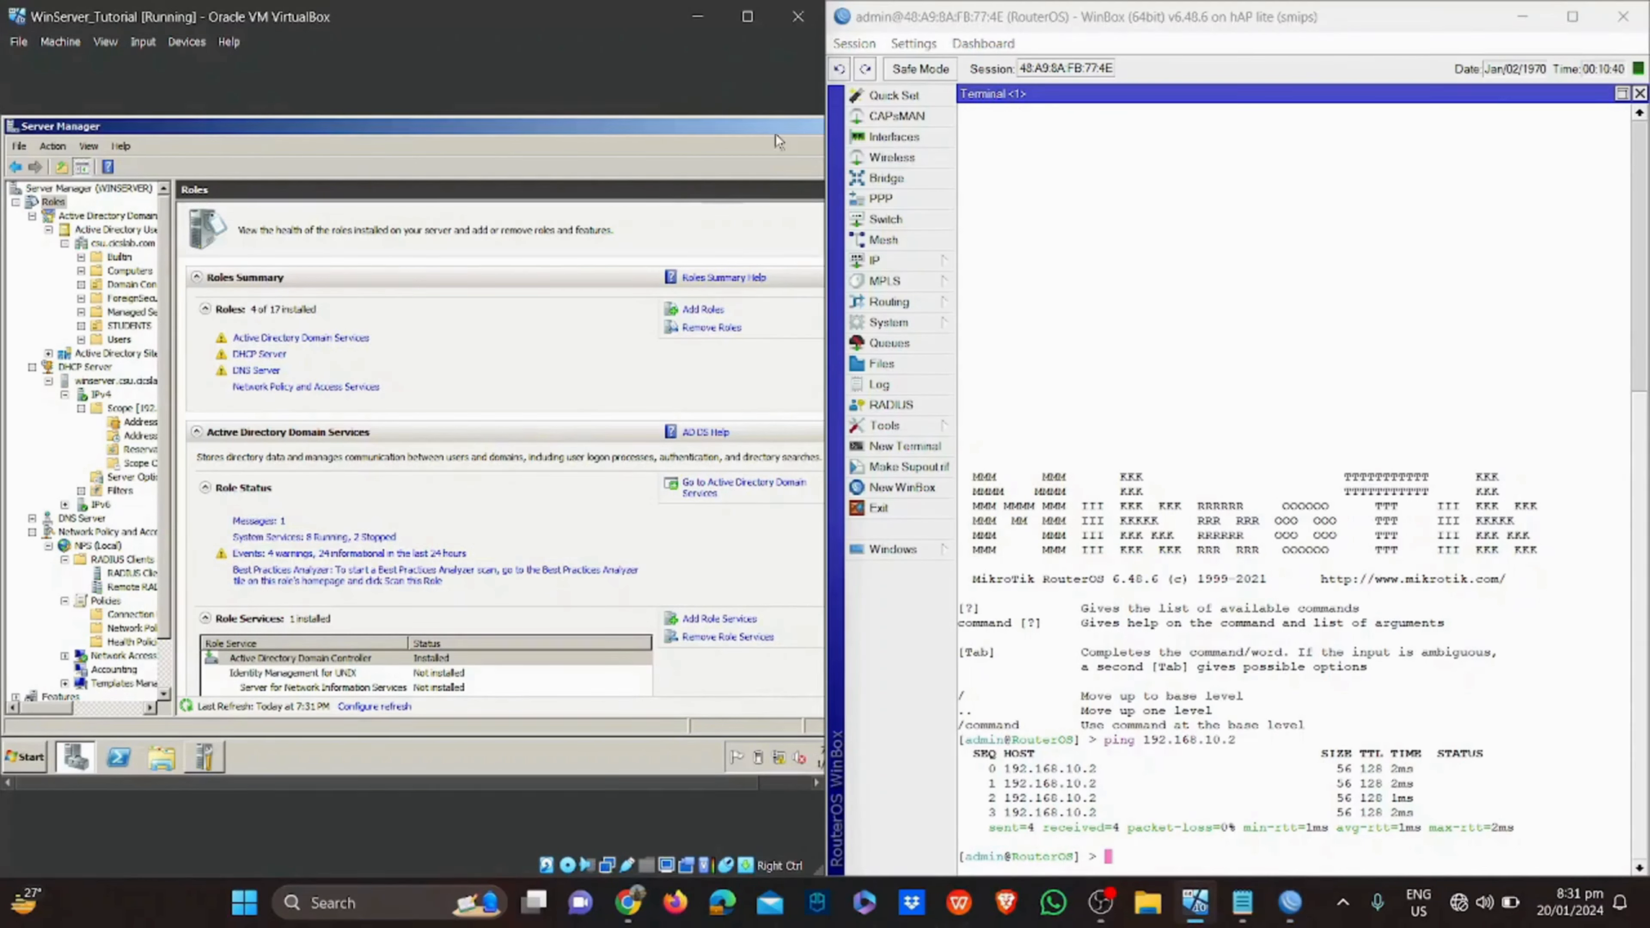
pyautogui.click(43, 762)
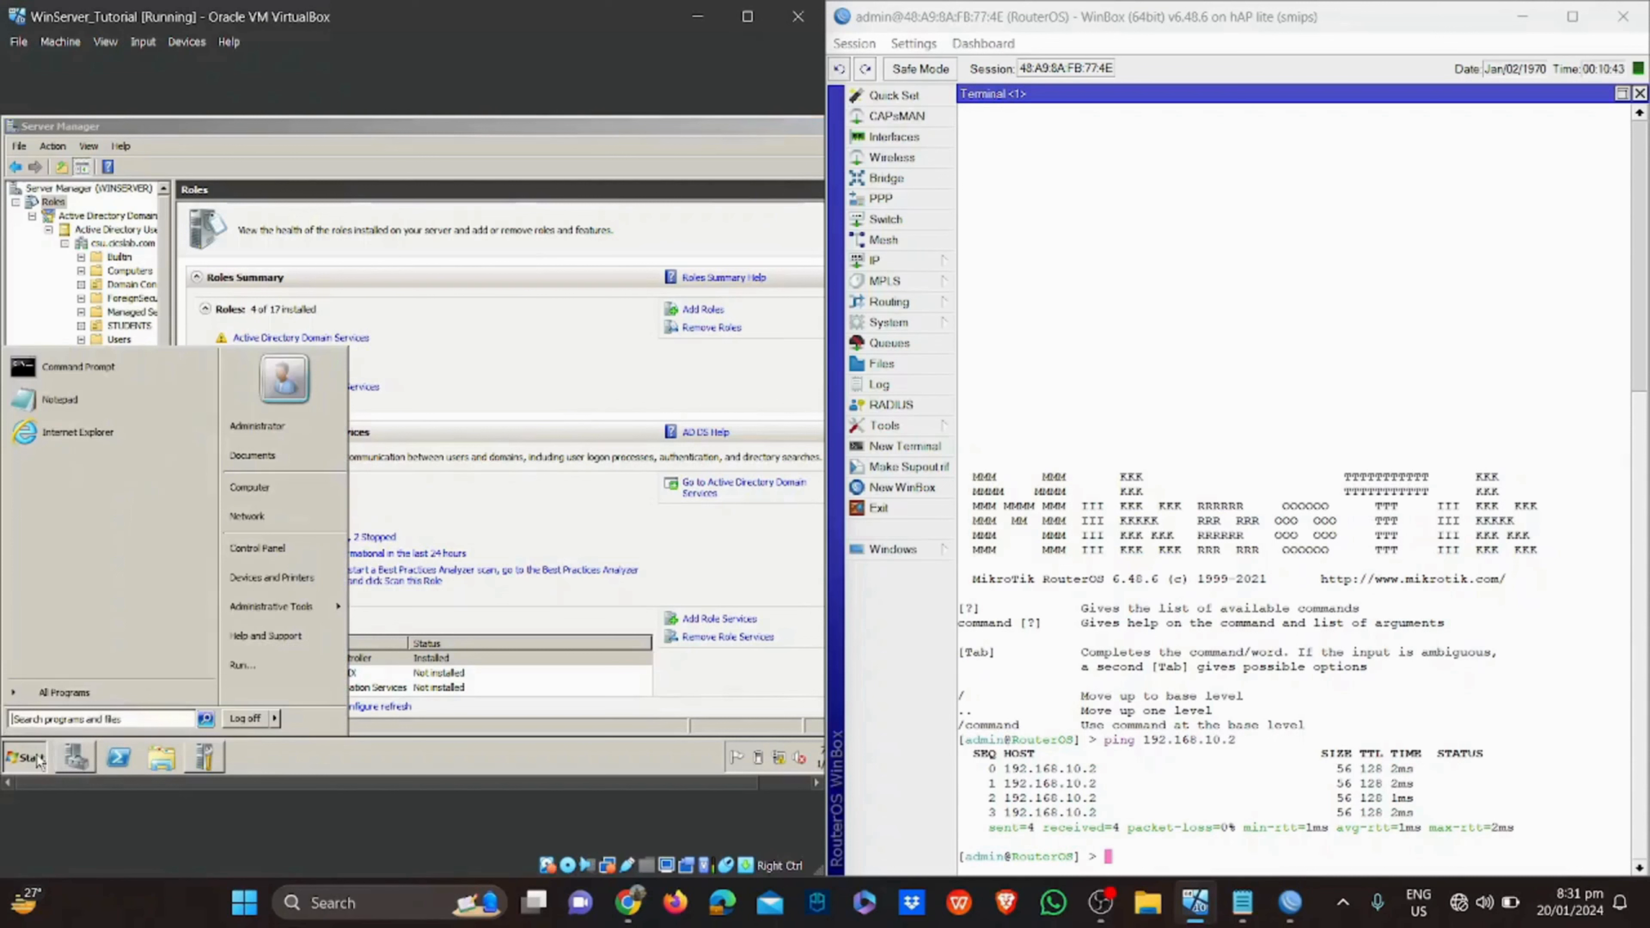
pyautogui.click(123, 357)
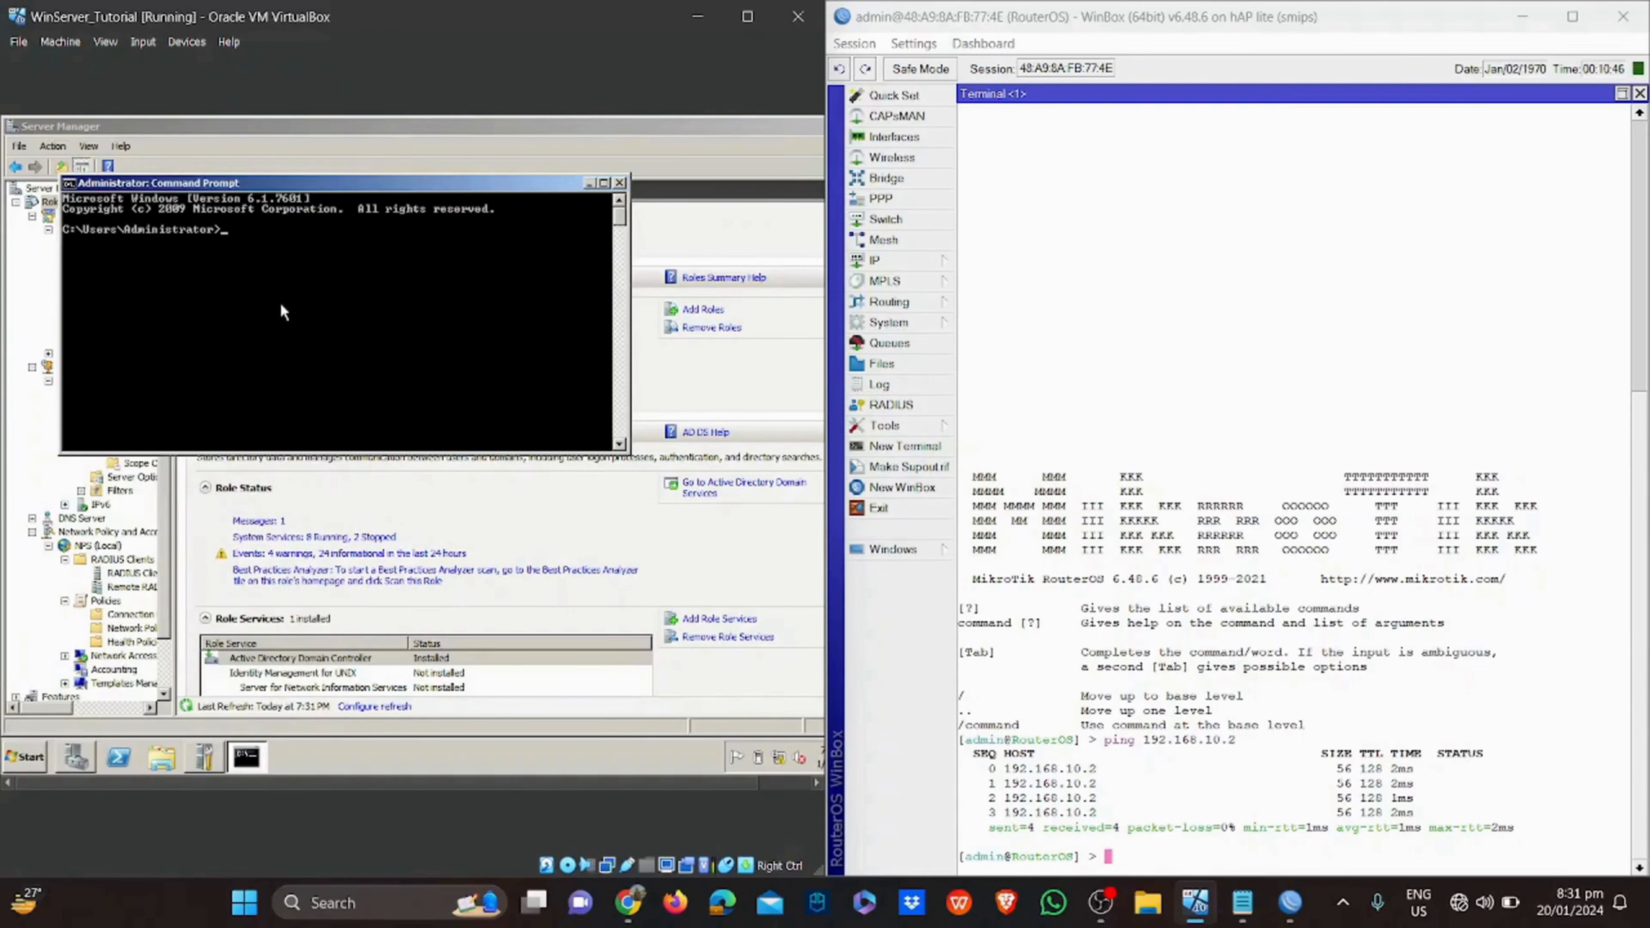
pyautogui.write('ping 192.168.10.20')
pyautogui.press('Return')
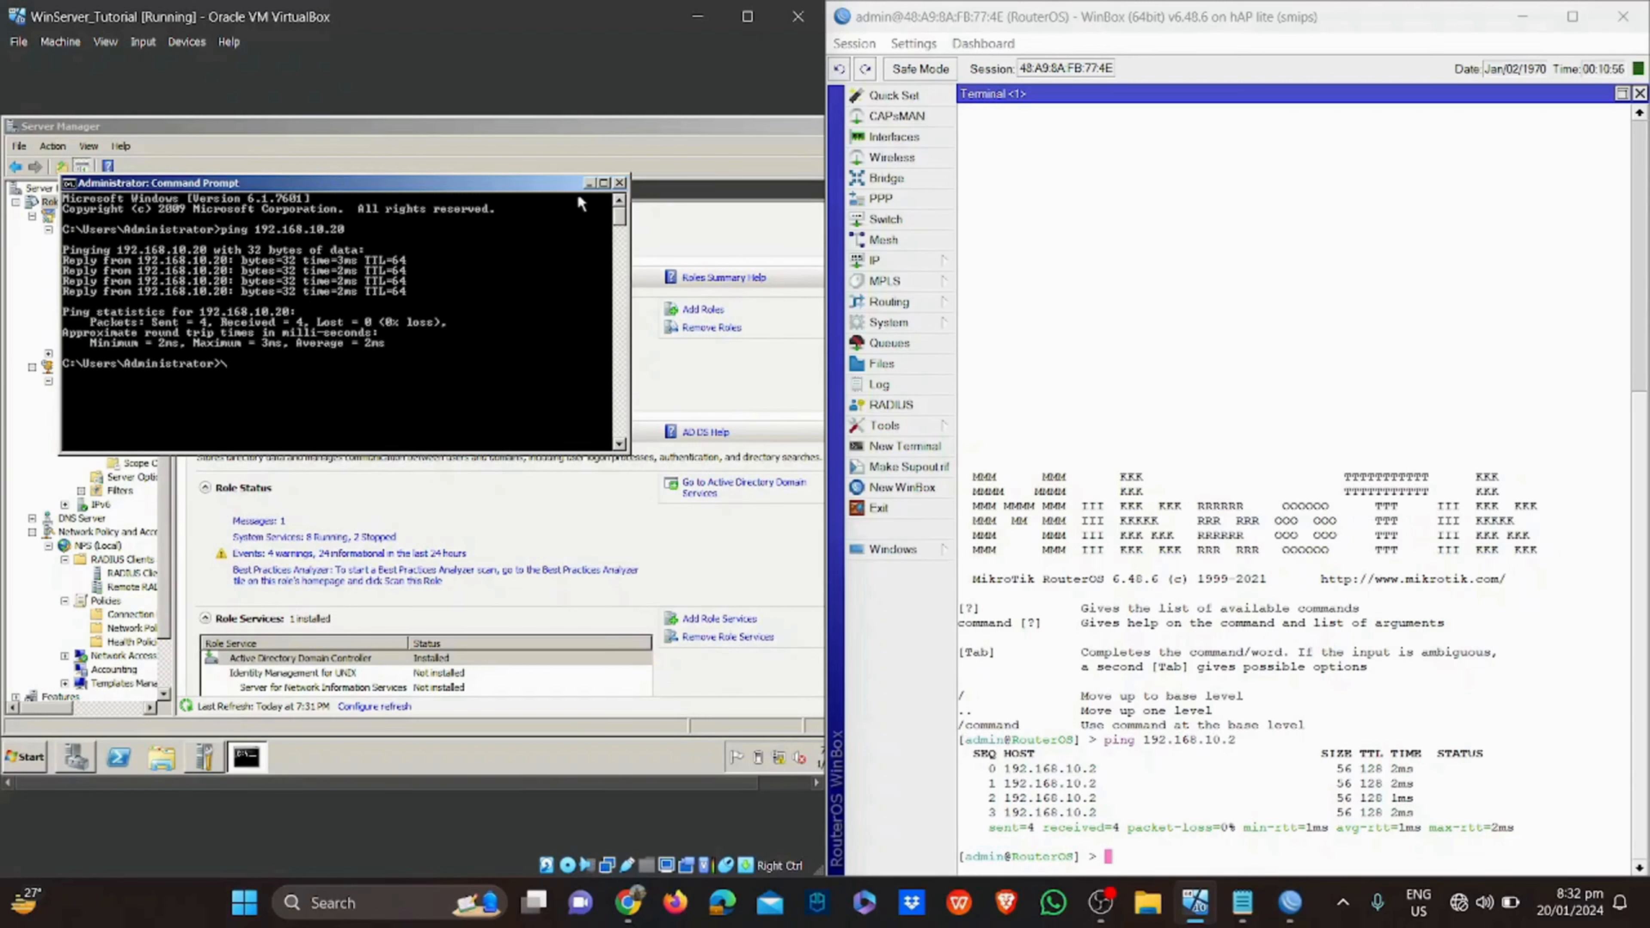
pyautogui.click(616, 183)
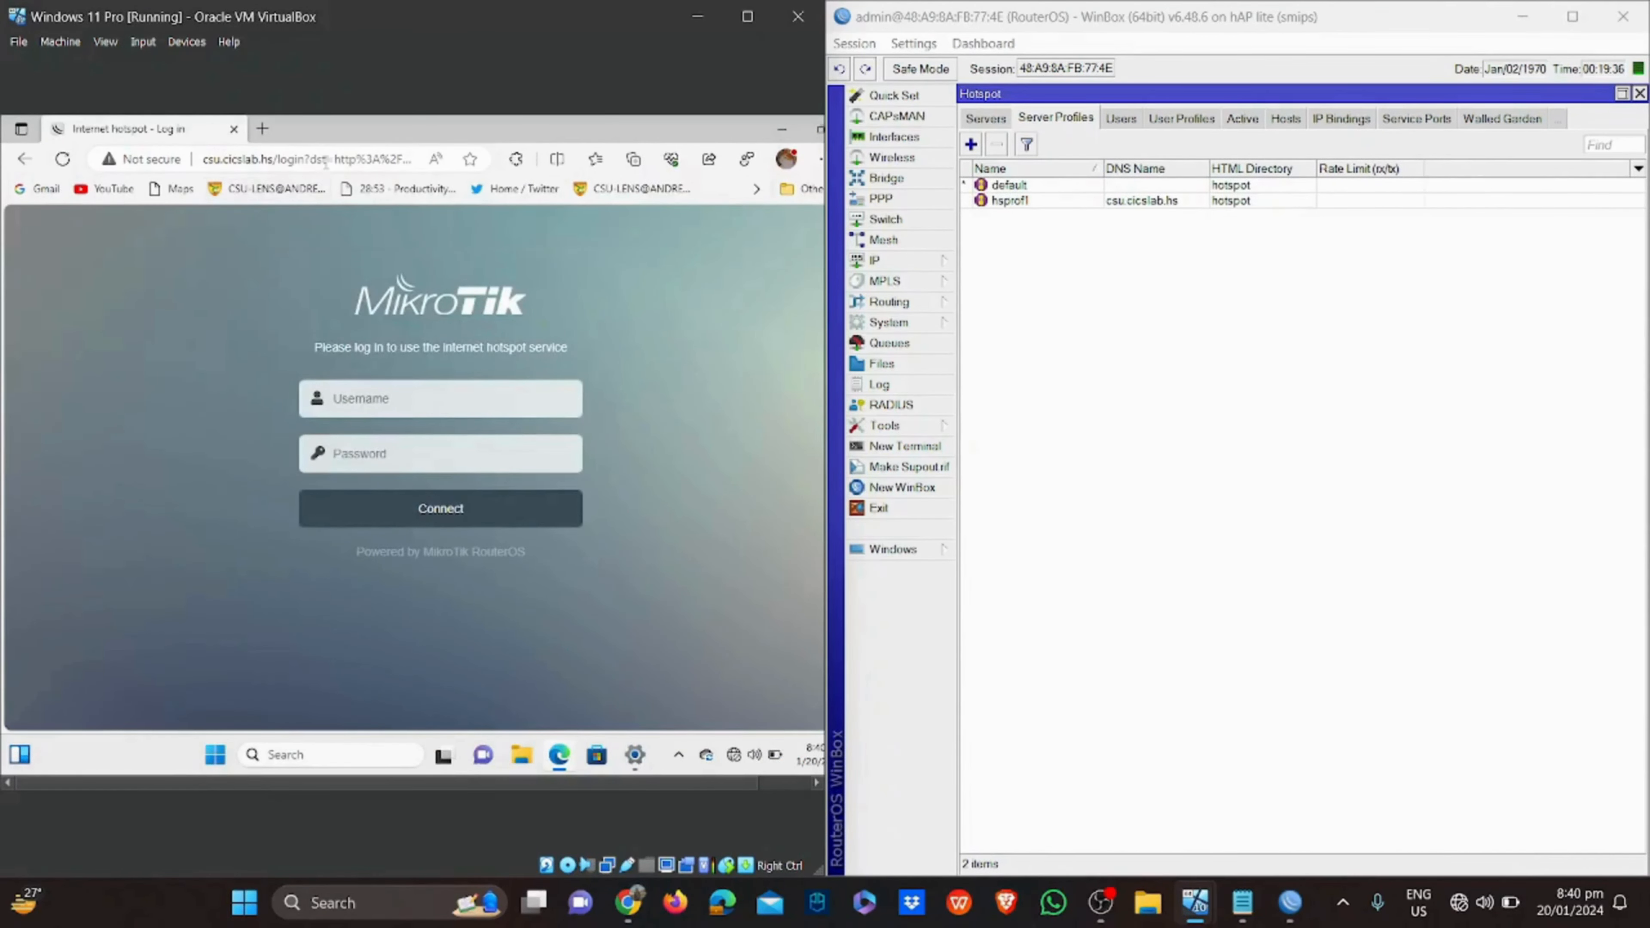
# Untick HTTP CHAP login in the hsprof1 hotspot profile and save it
pyautogui.doubleClick(1255, 202)
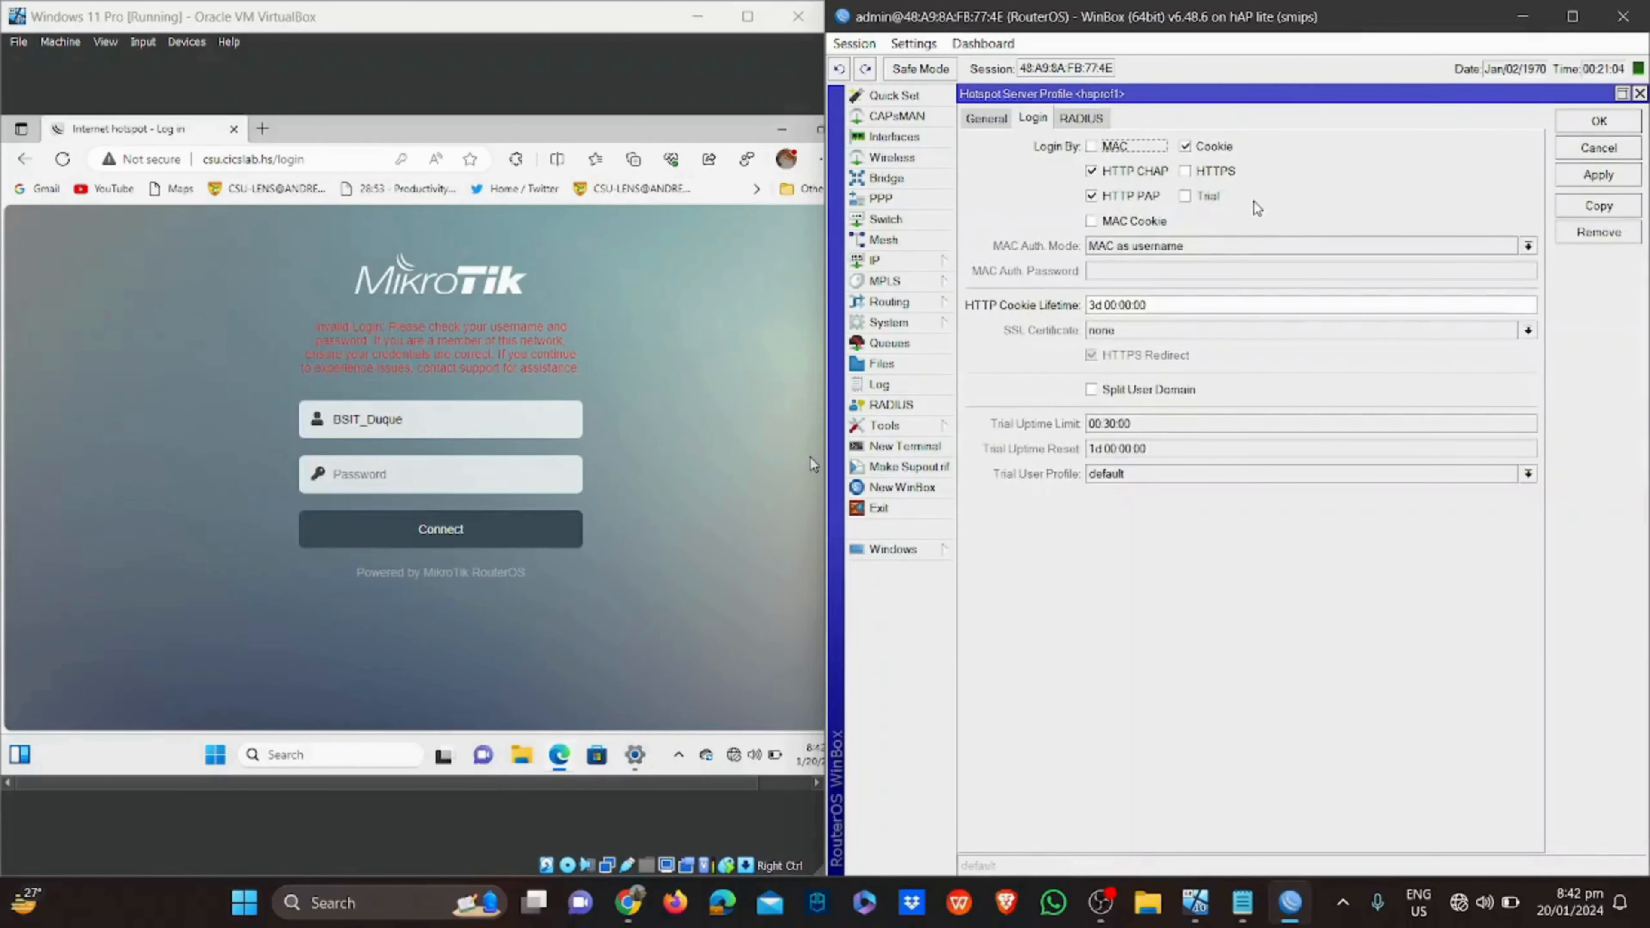
pyautogui.click(1112, 173)
pyautogui.click(1583, 176)
pyautogui.click(1596, 123)
# Submit the hotspot login on the Windows 11 client
pyautogui.click(486, 479)
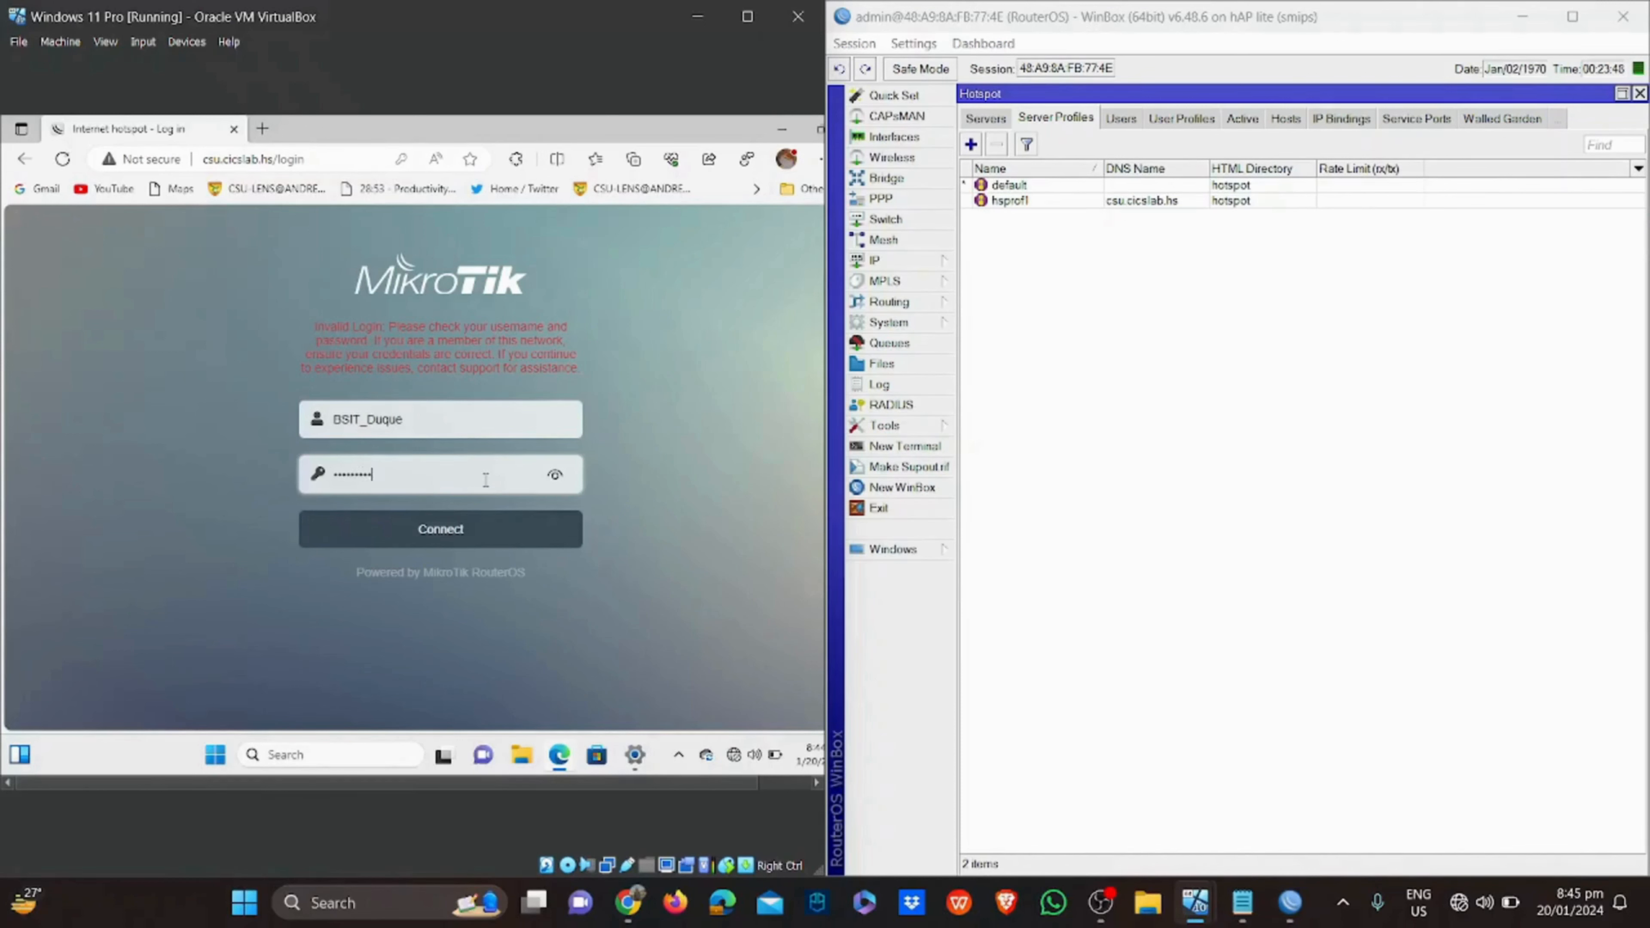
pyautogui.press('Return')
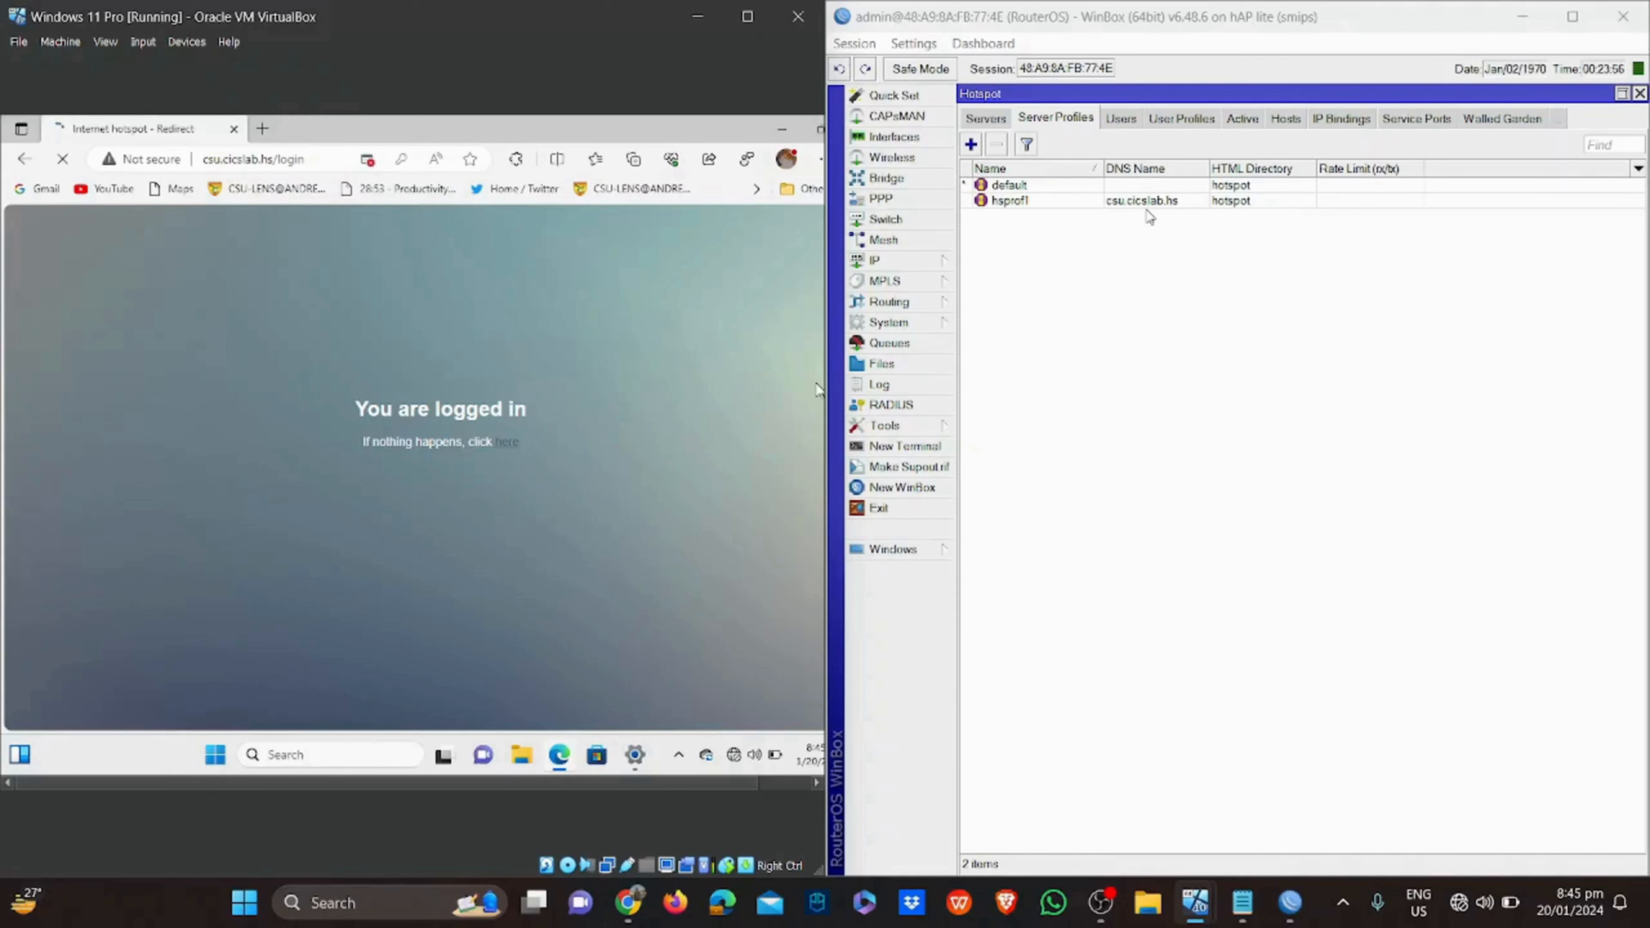
pyautogui.moveTo(1195, 902)
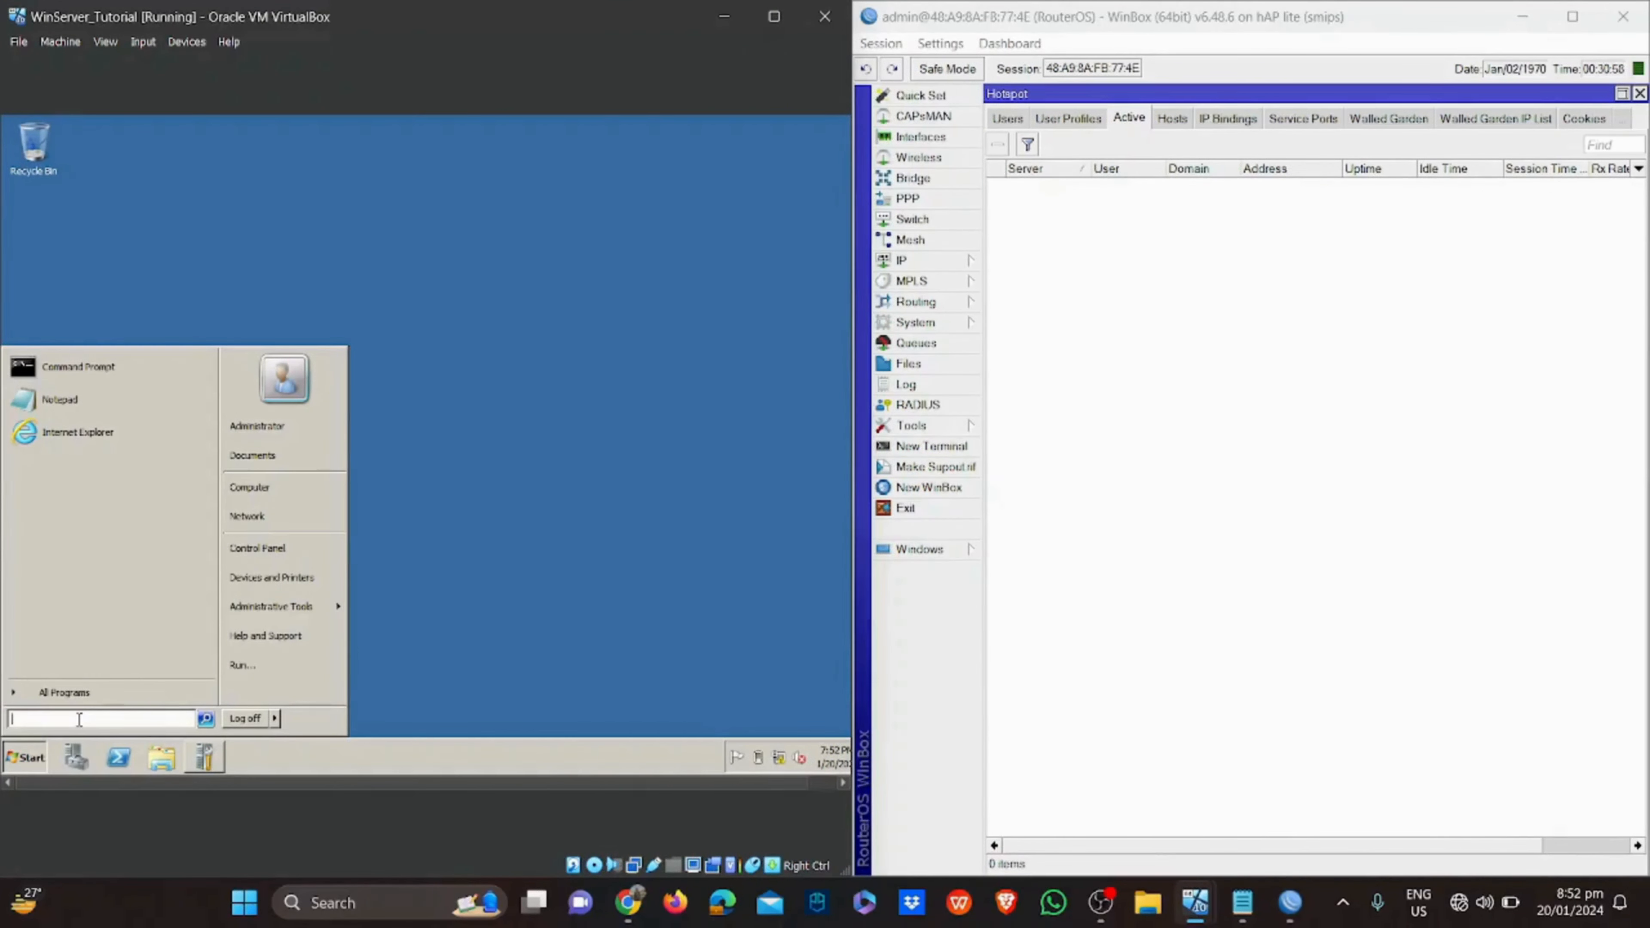
# Launch Group Policy Management and edit csu.cicslab.com's Default Domain Policy
pyautogui.write('gr')
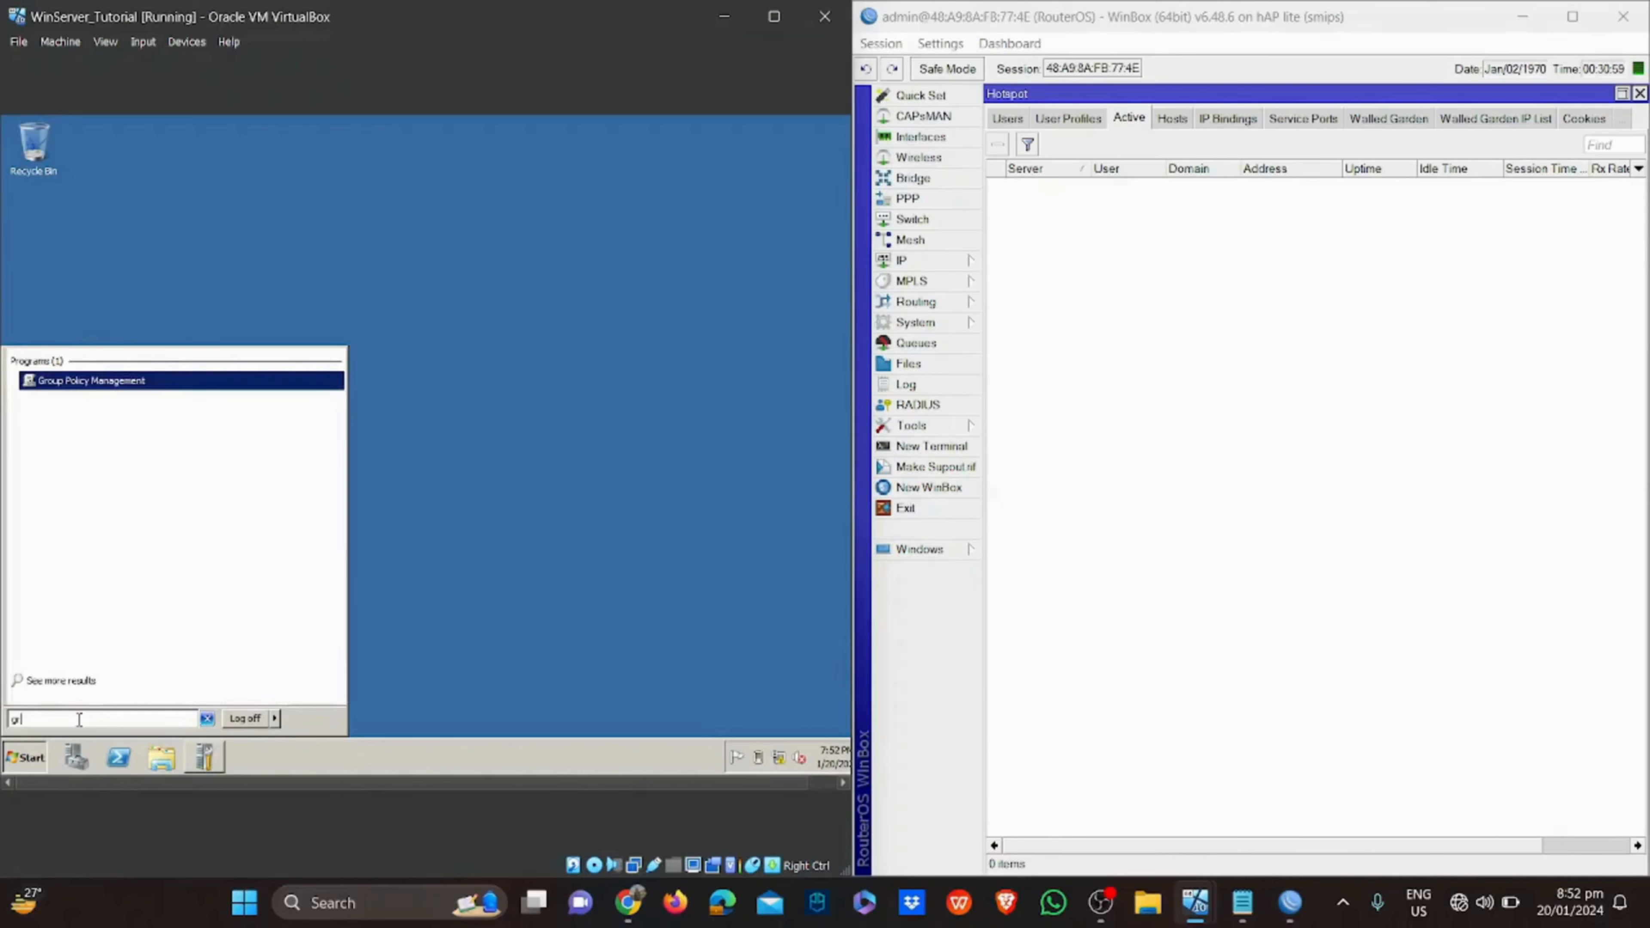
pyautogui.write('oup')
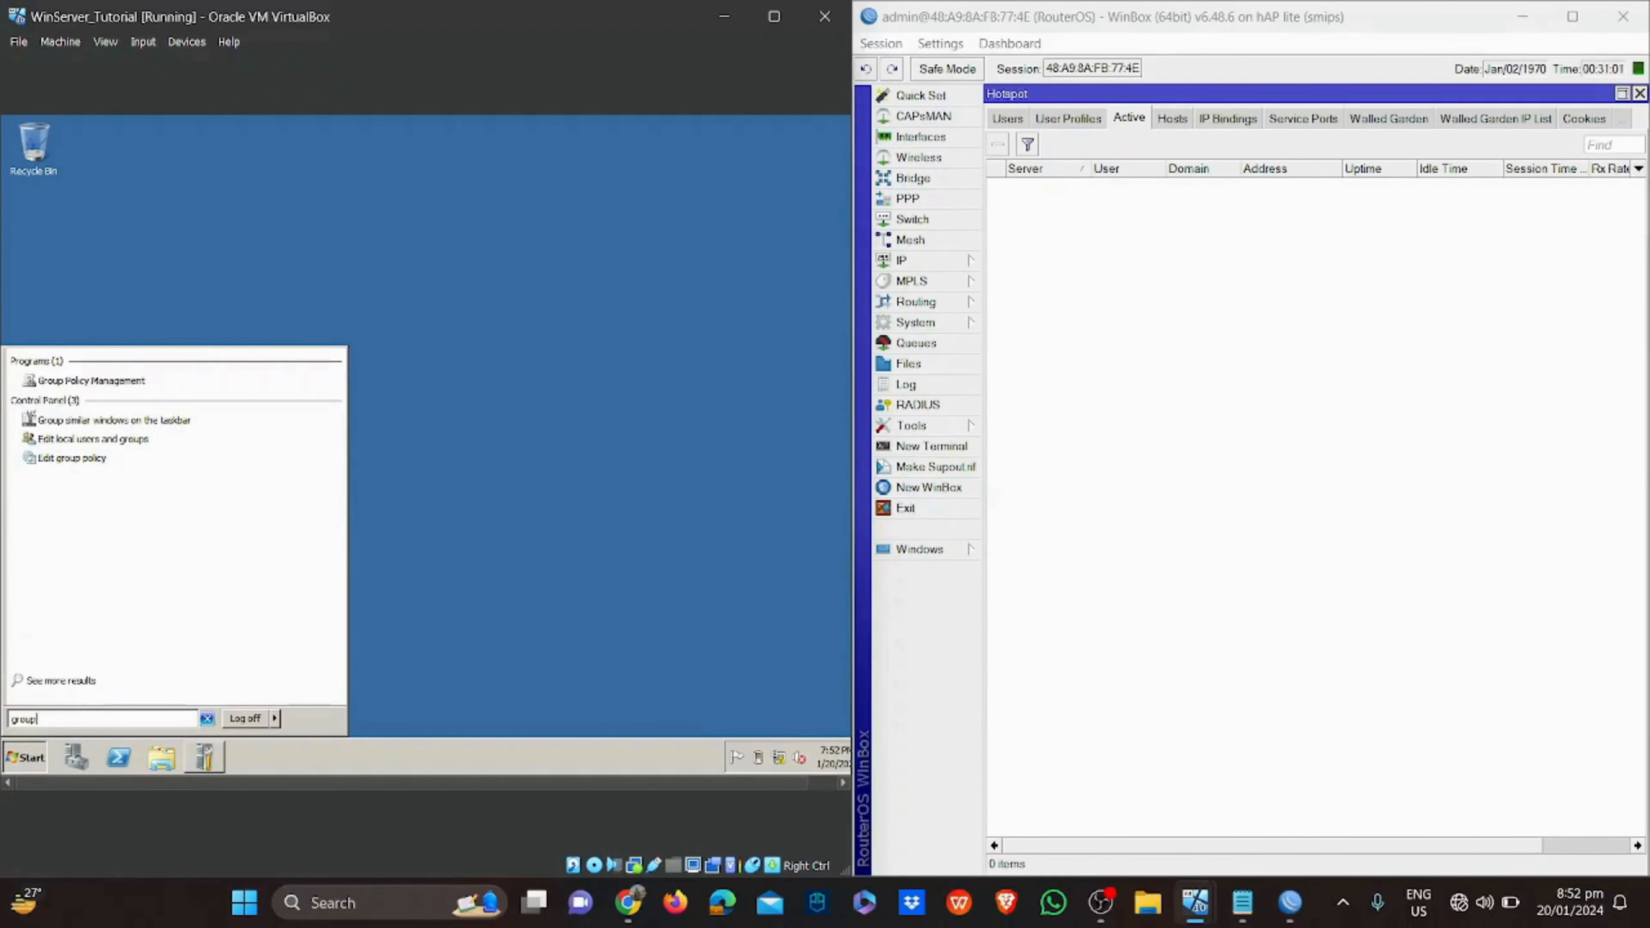
pyautogui.click(48, 380)
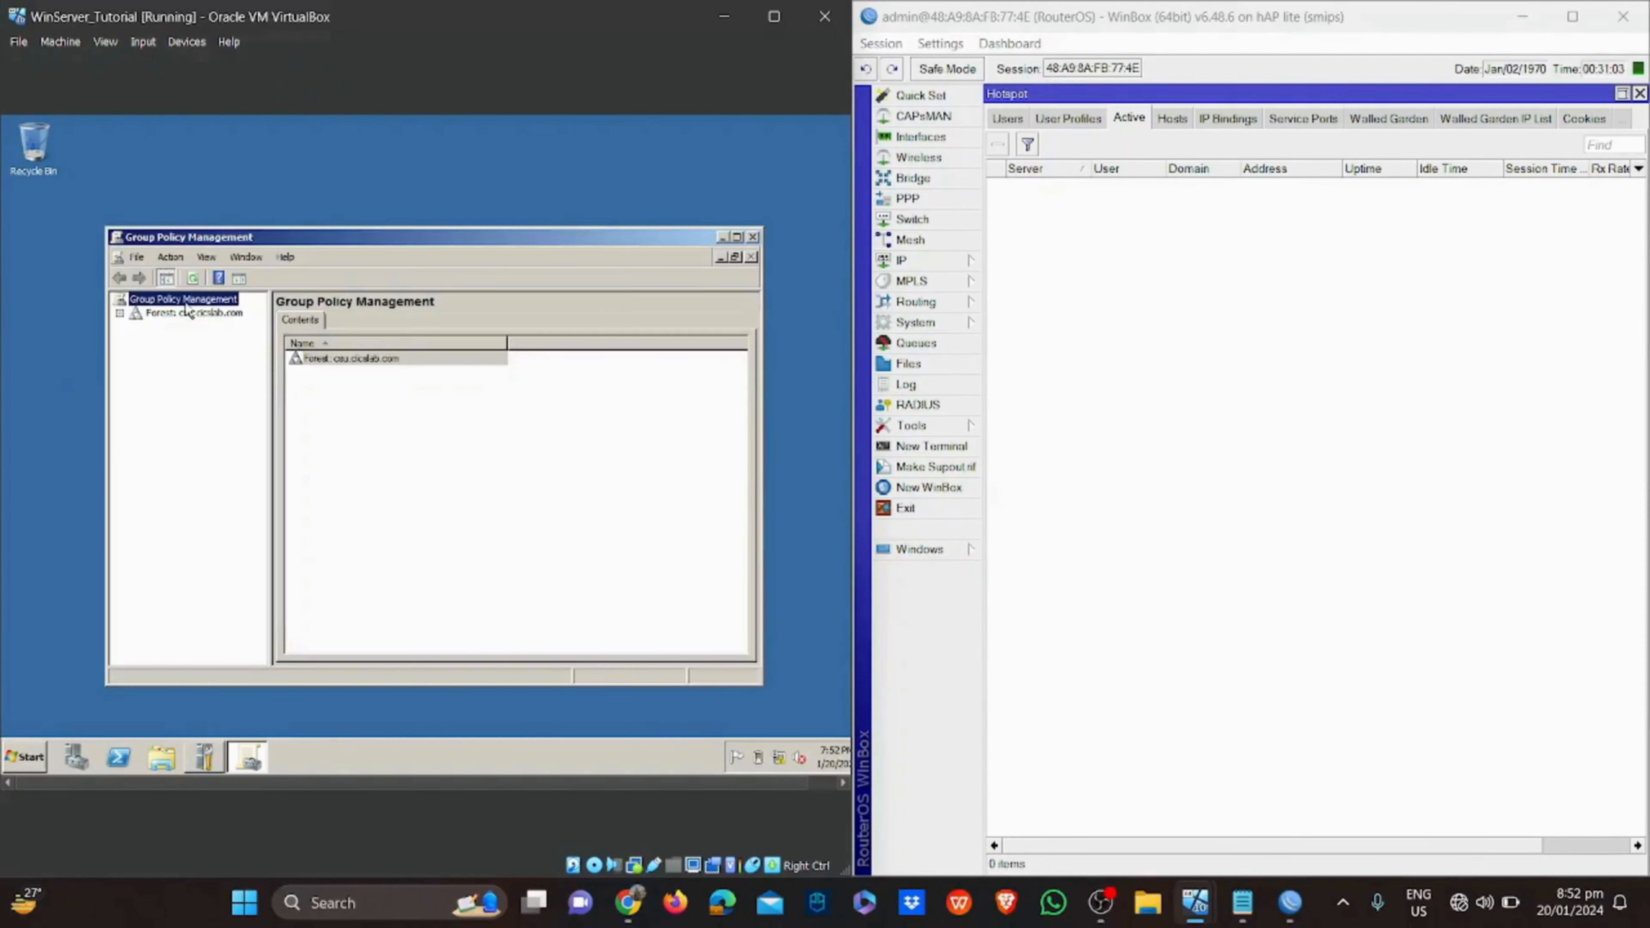
pyautogui.doubleClick(159, 314)
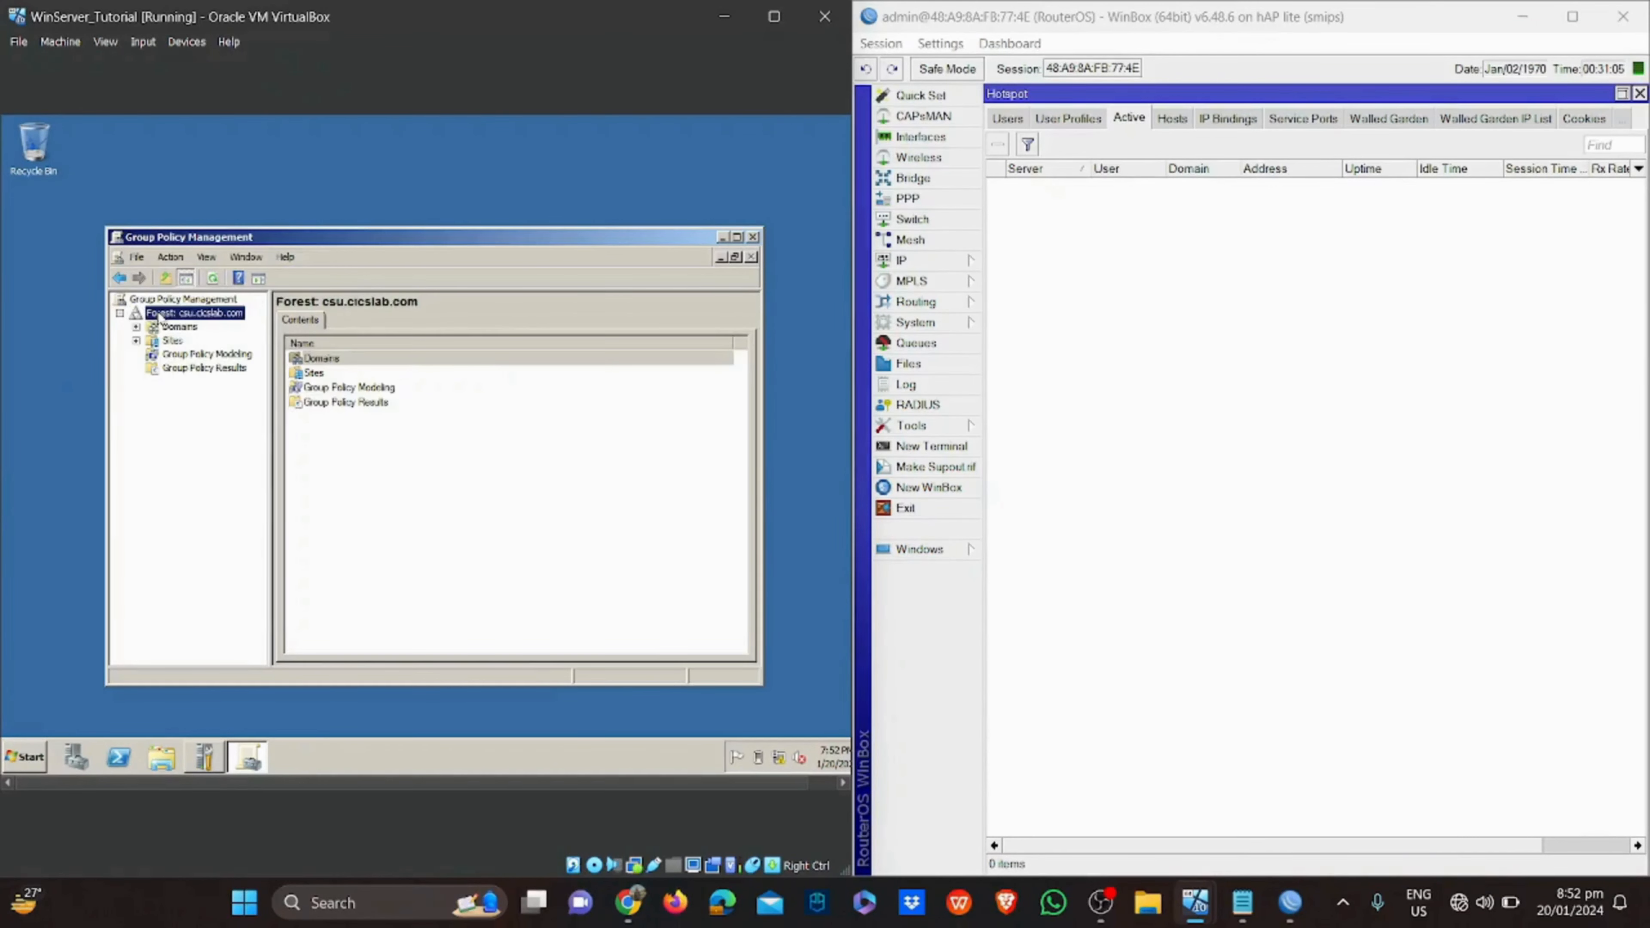
pyautogui.click(170, 328)
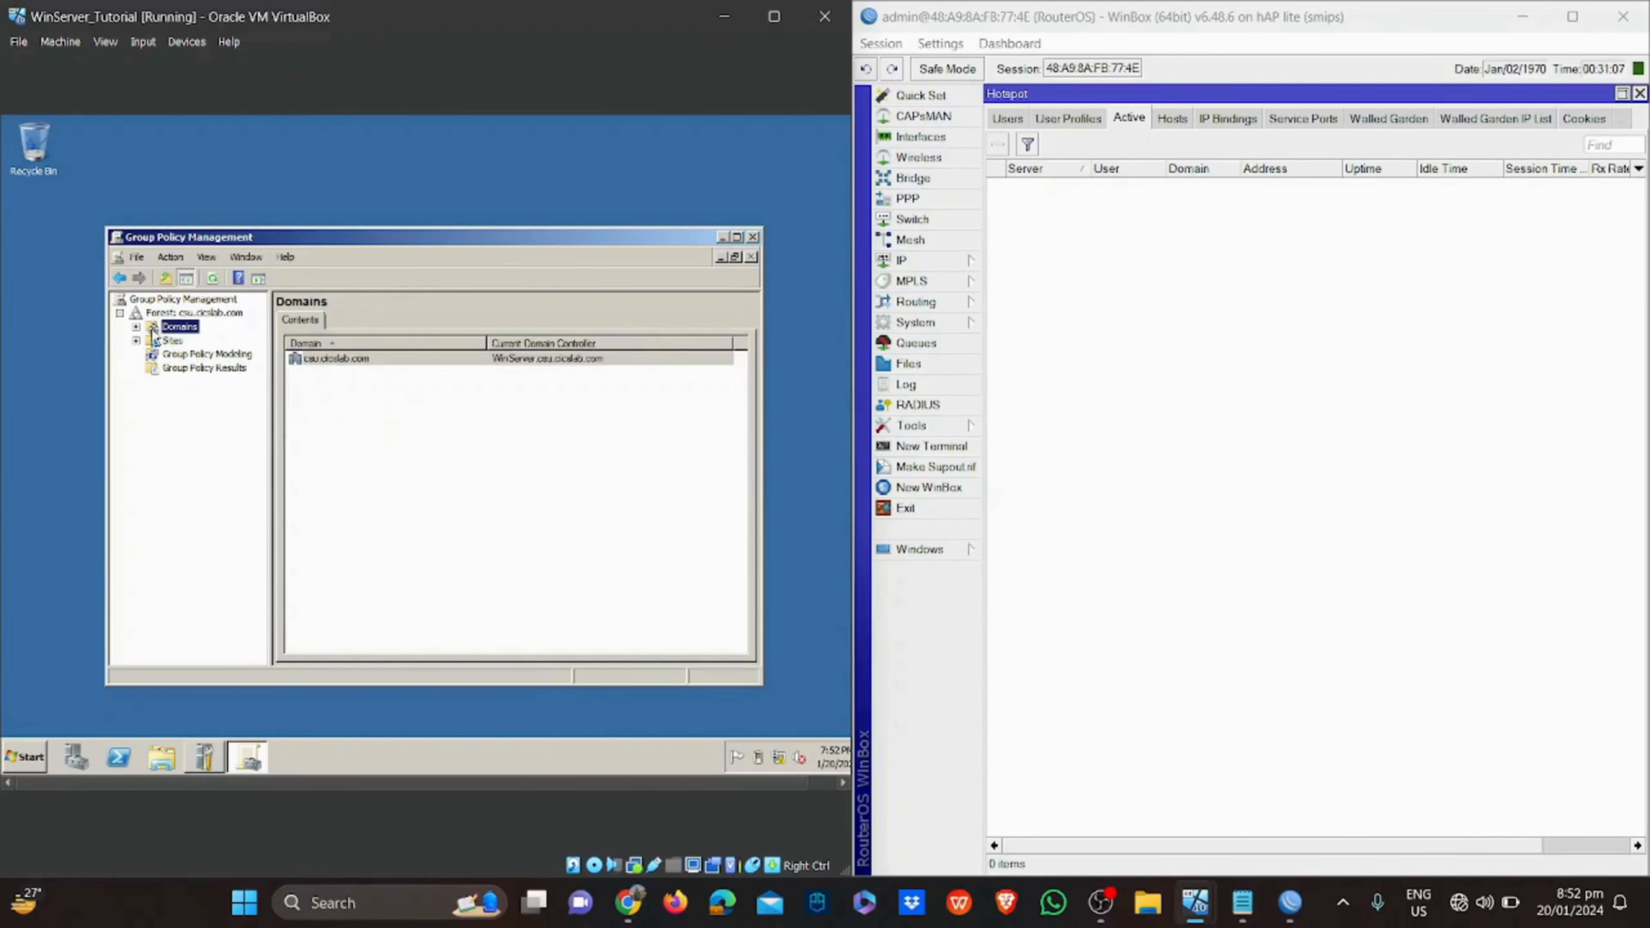
pyautogui.click(137, 327)
pyautogui.click(179, 341)
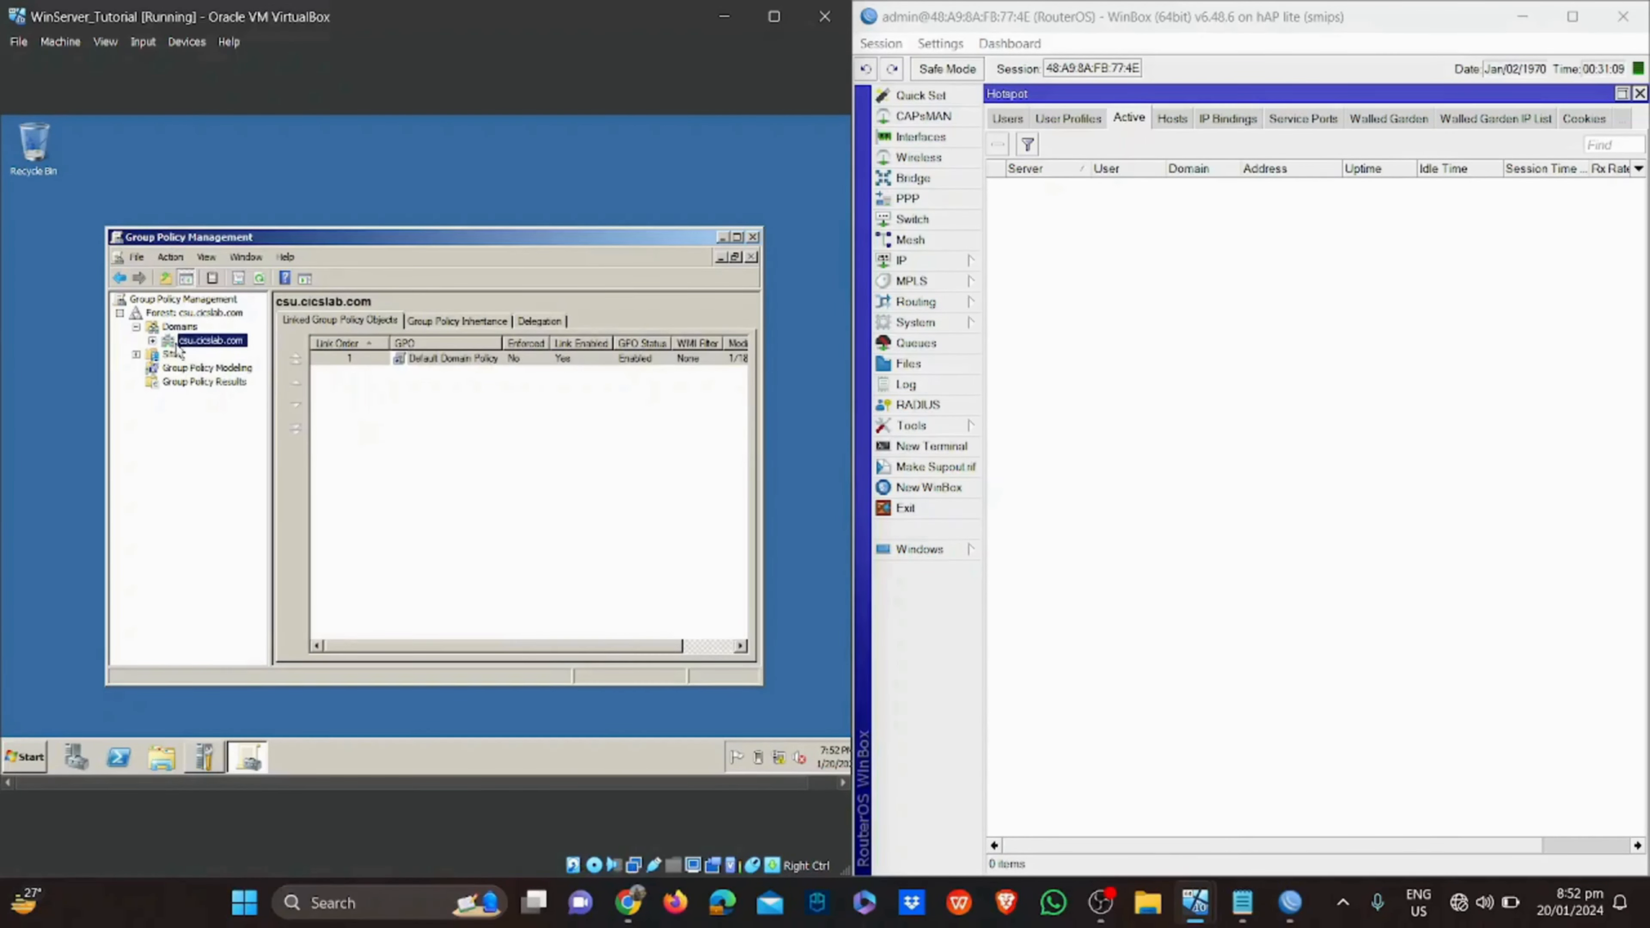
pyautogui.rightClick(181, 345)
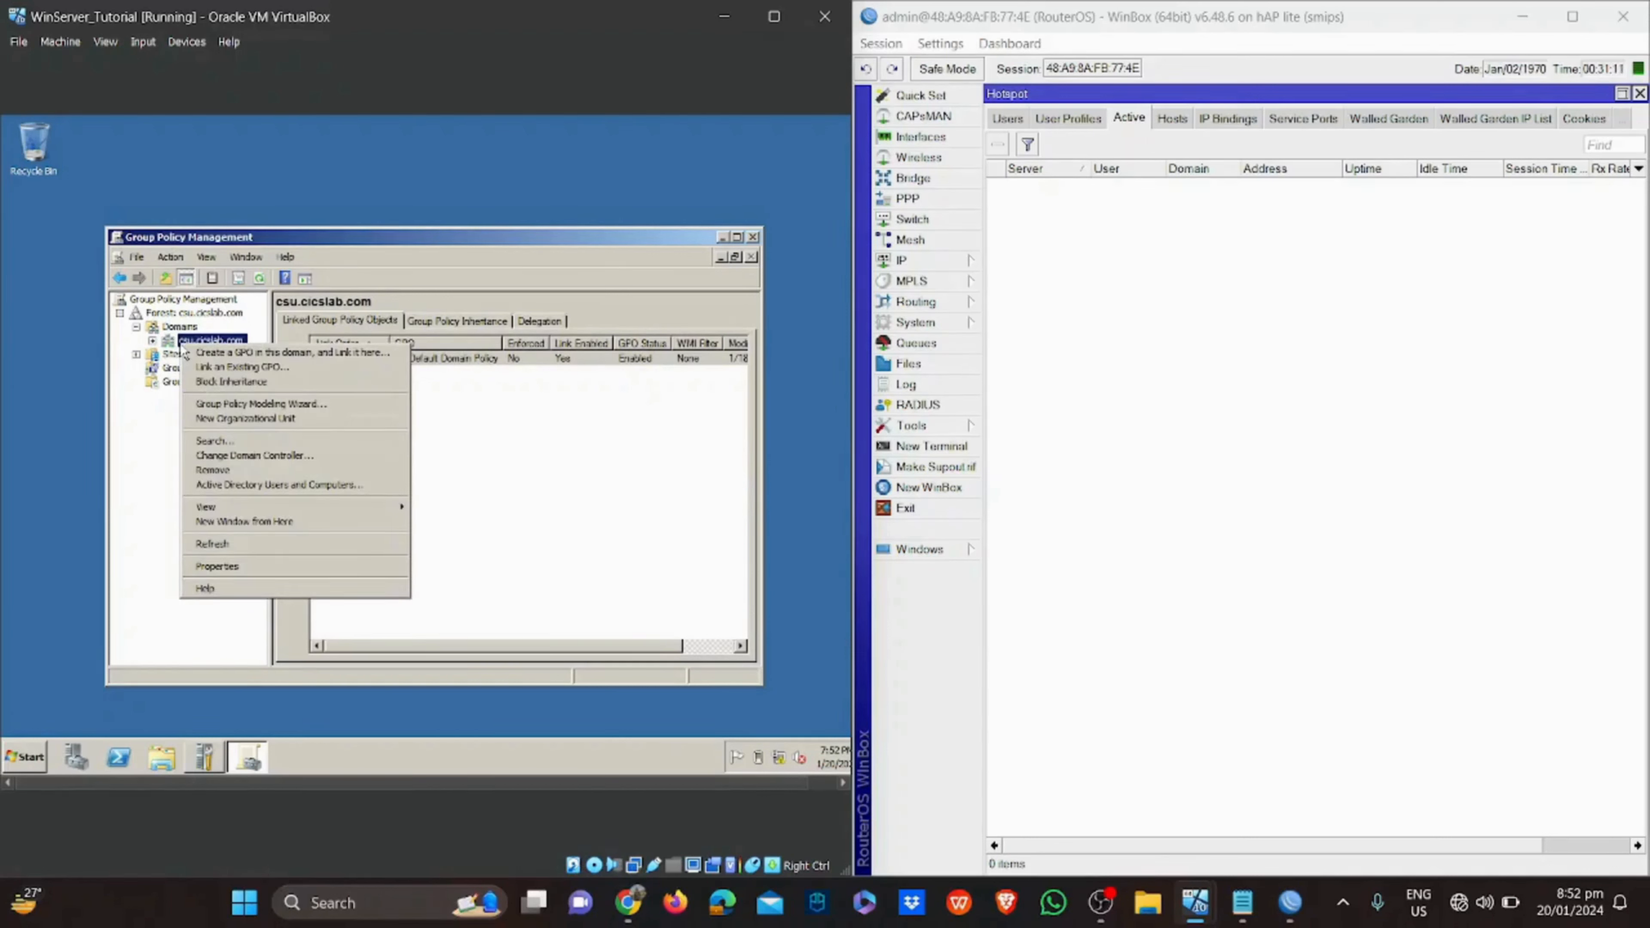
pyautogui.doubleClick(162, 342)
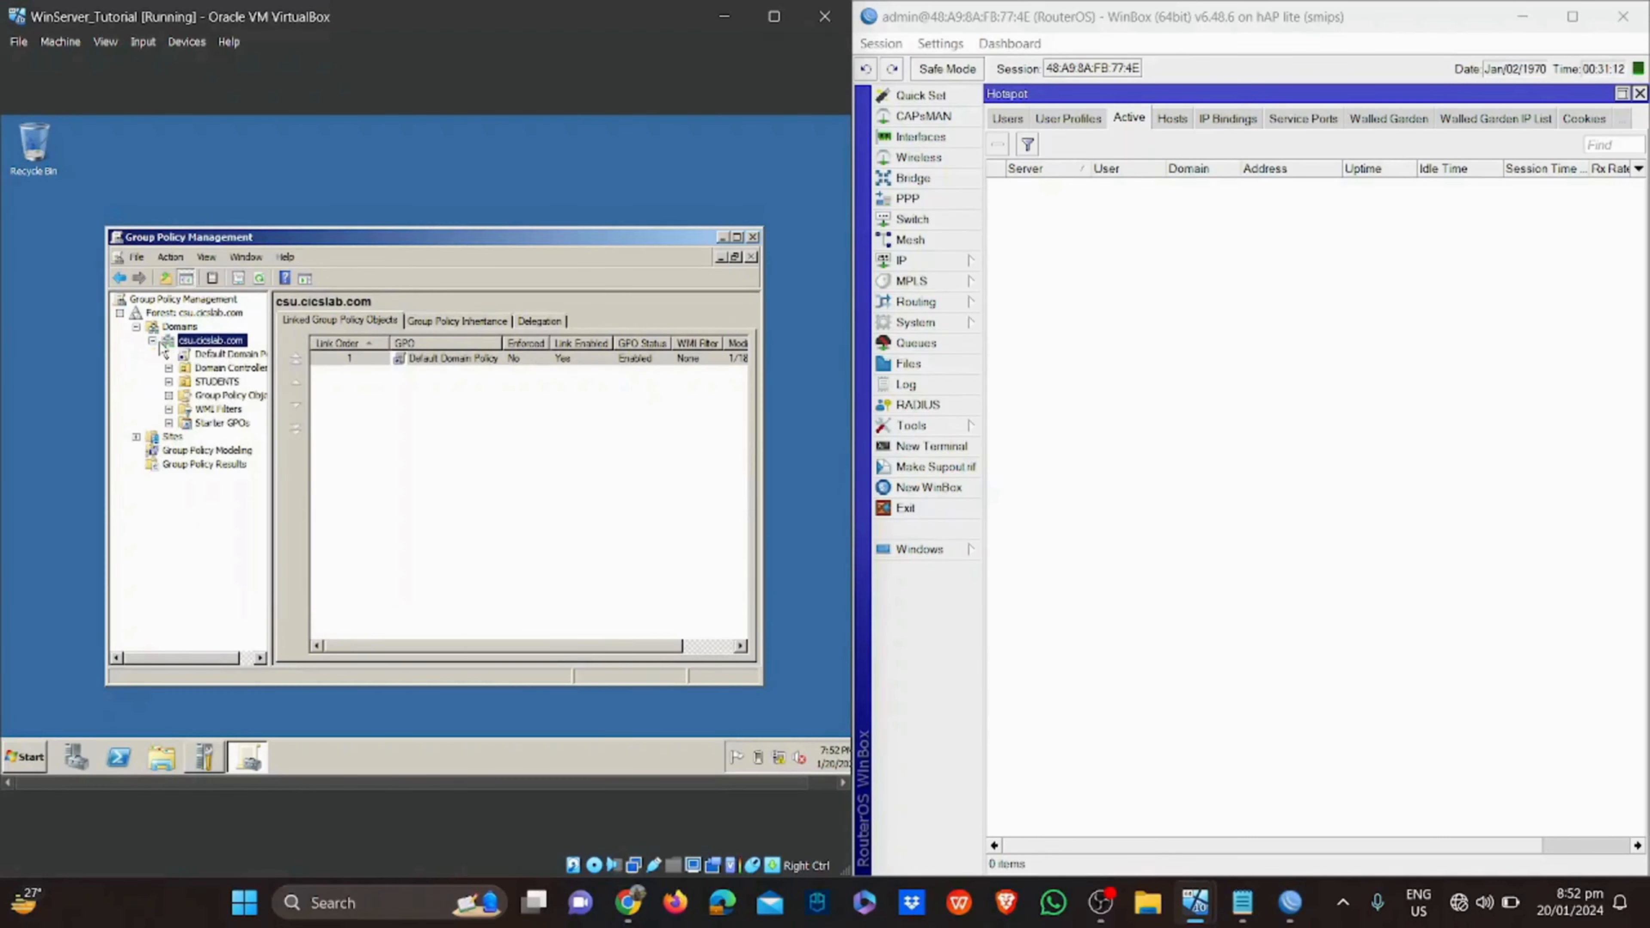
pyautogui.rightClick(201, 359)
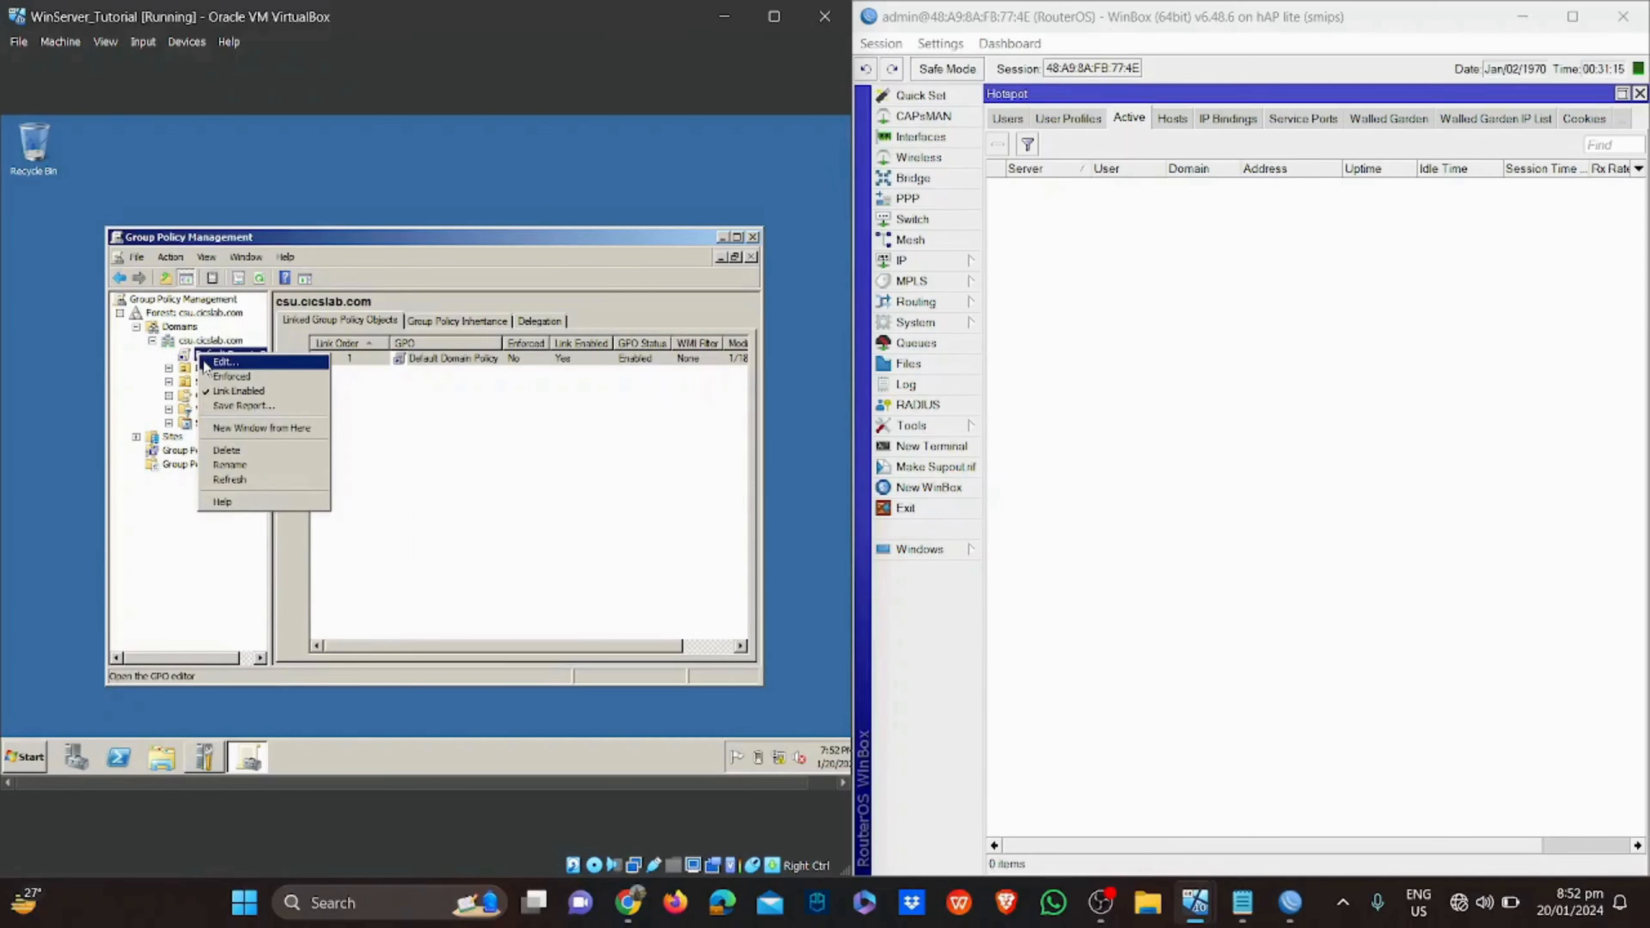
pyautogui.click(221, 362)
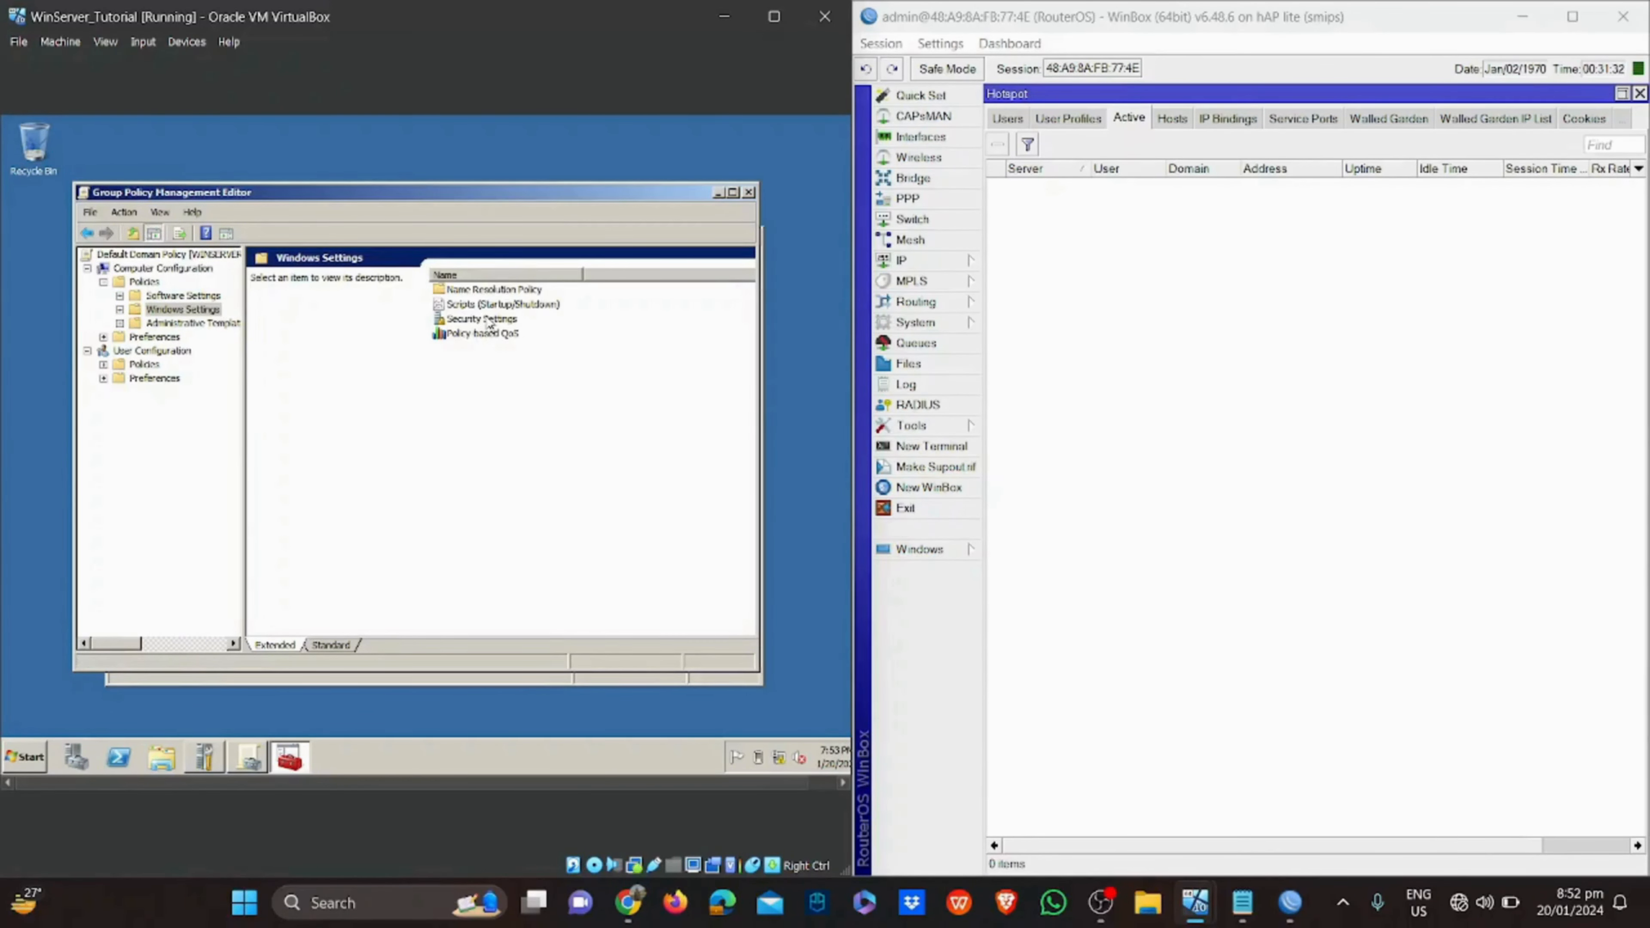
# Enable Store passwords using reversible encryption in the Password Policy
pyautogui.doubleClick(487, 323)
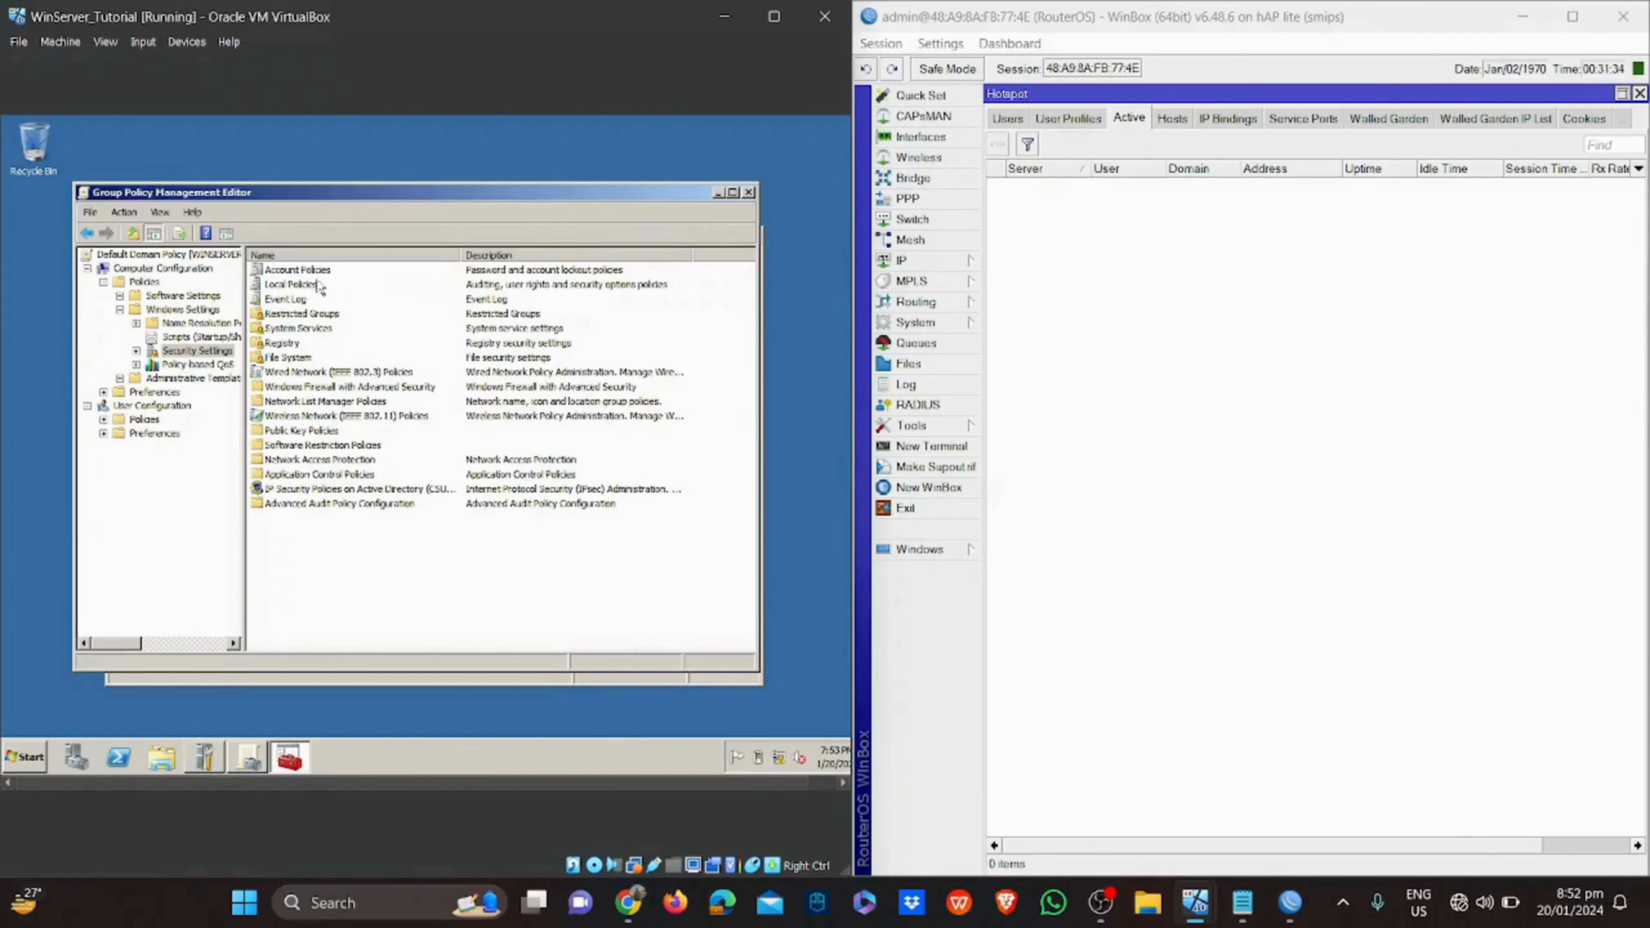
pyautogui.doubleClick(308, 274)
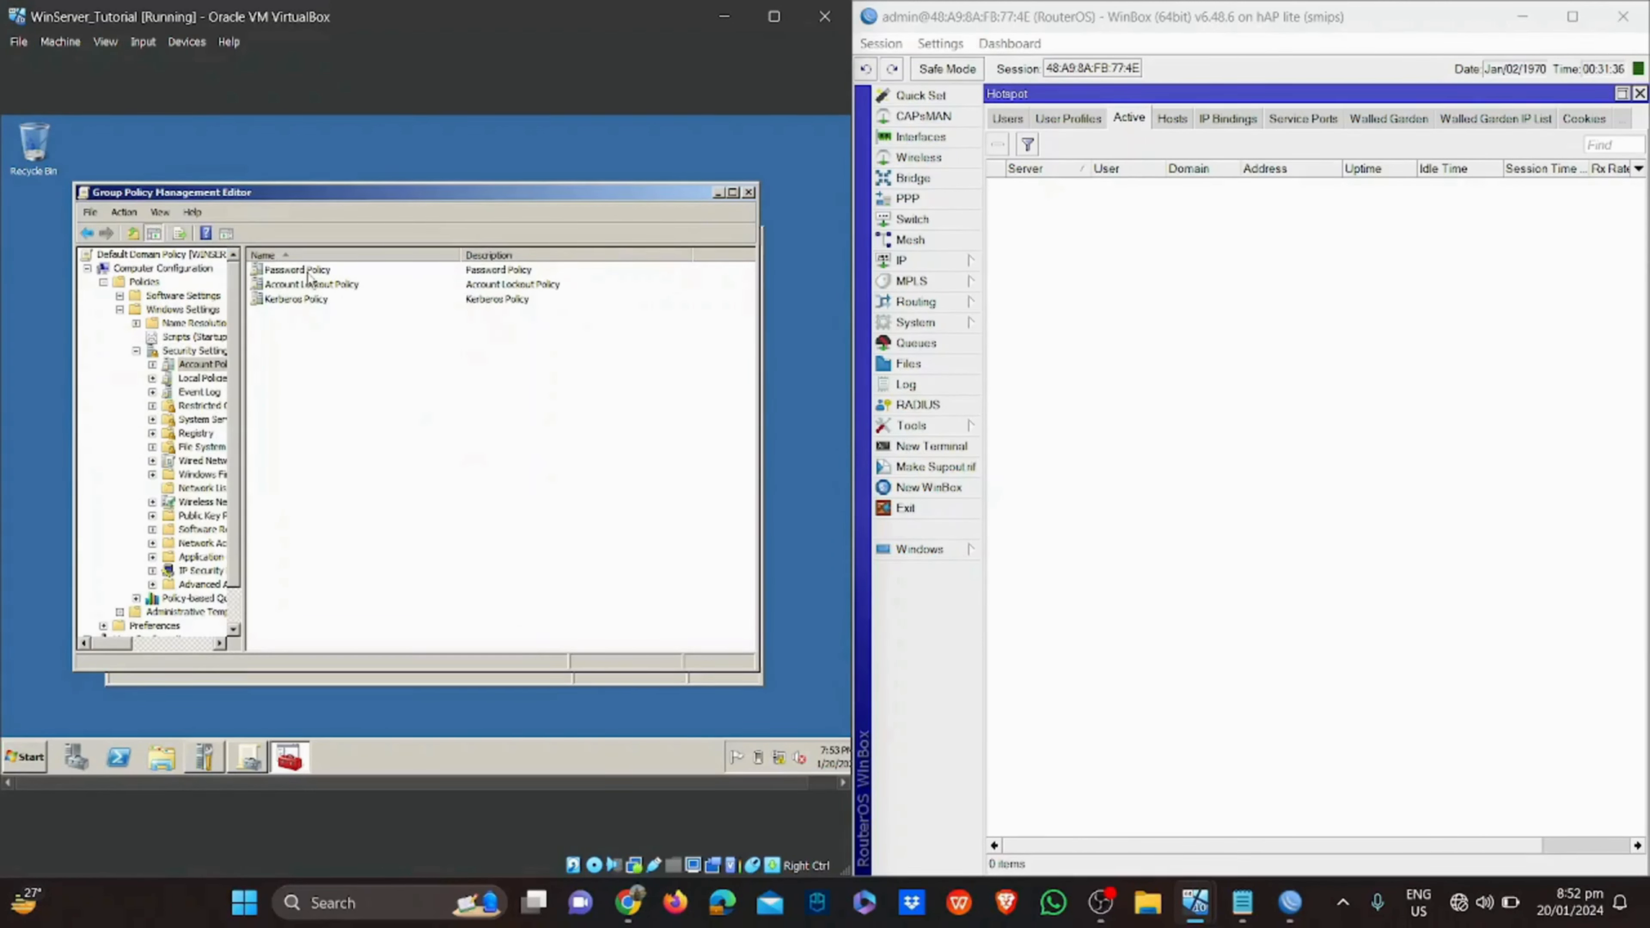
pyautogui.doubleClick(308, 271)
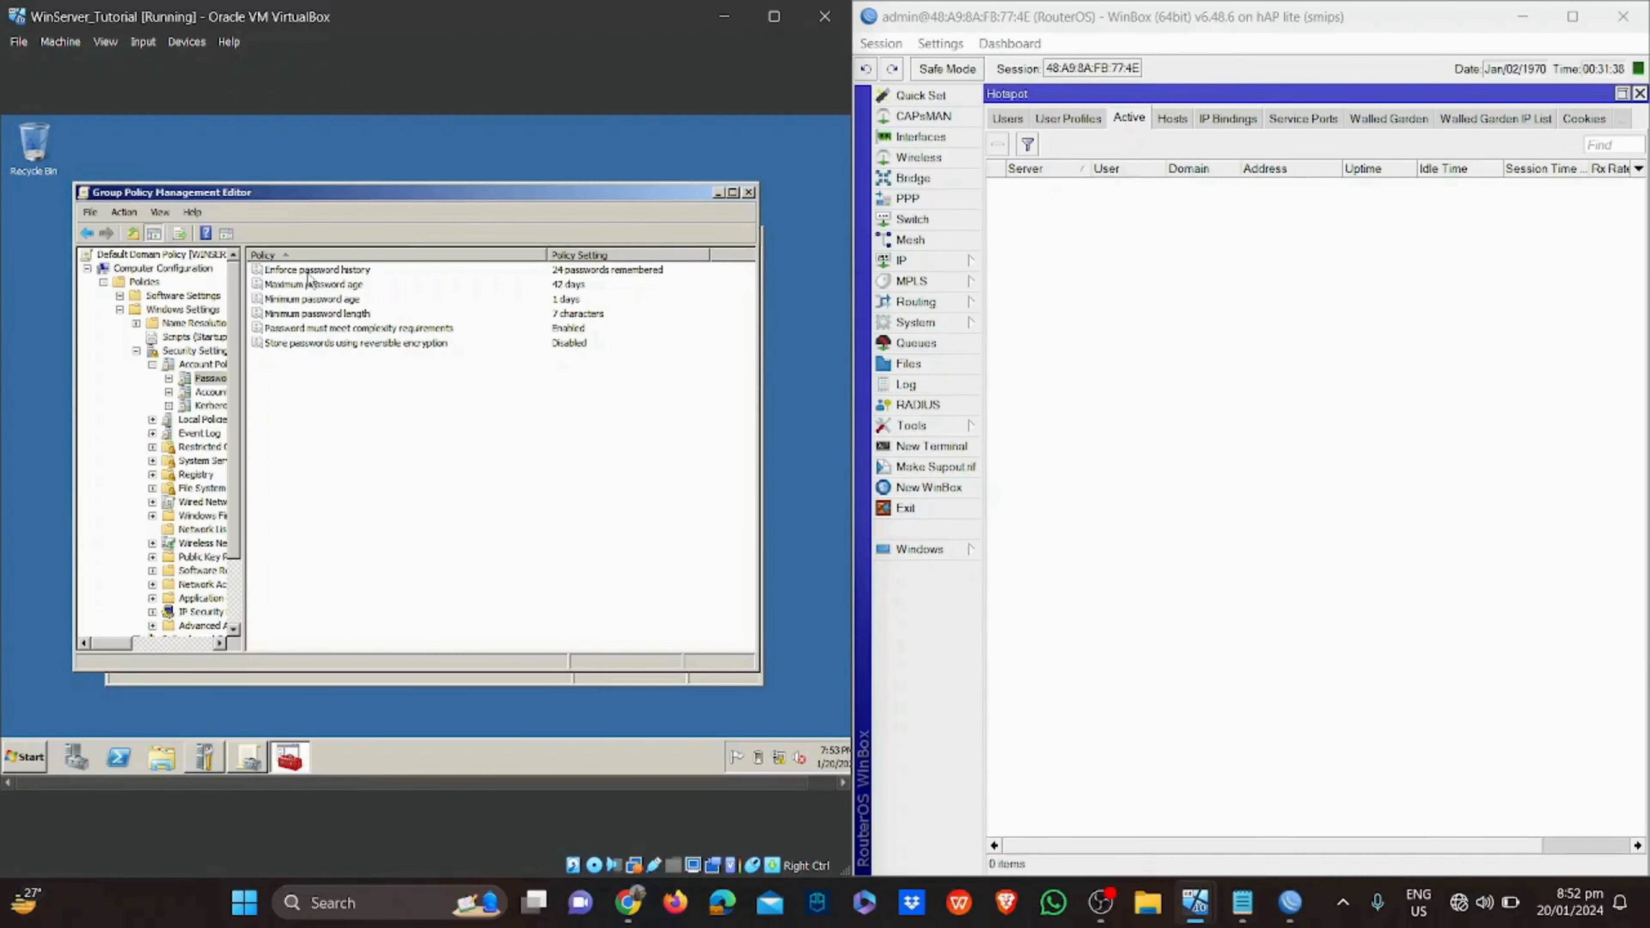
pyautogui.click(333, 344)
pyautogui.doubleClick(332, 345)
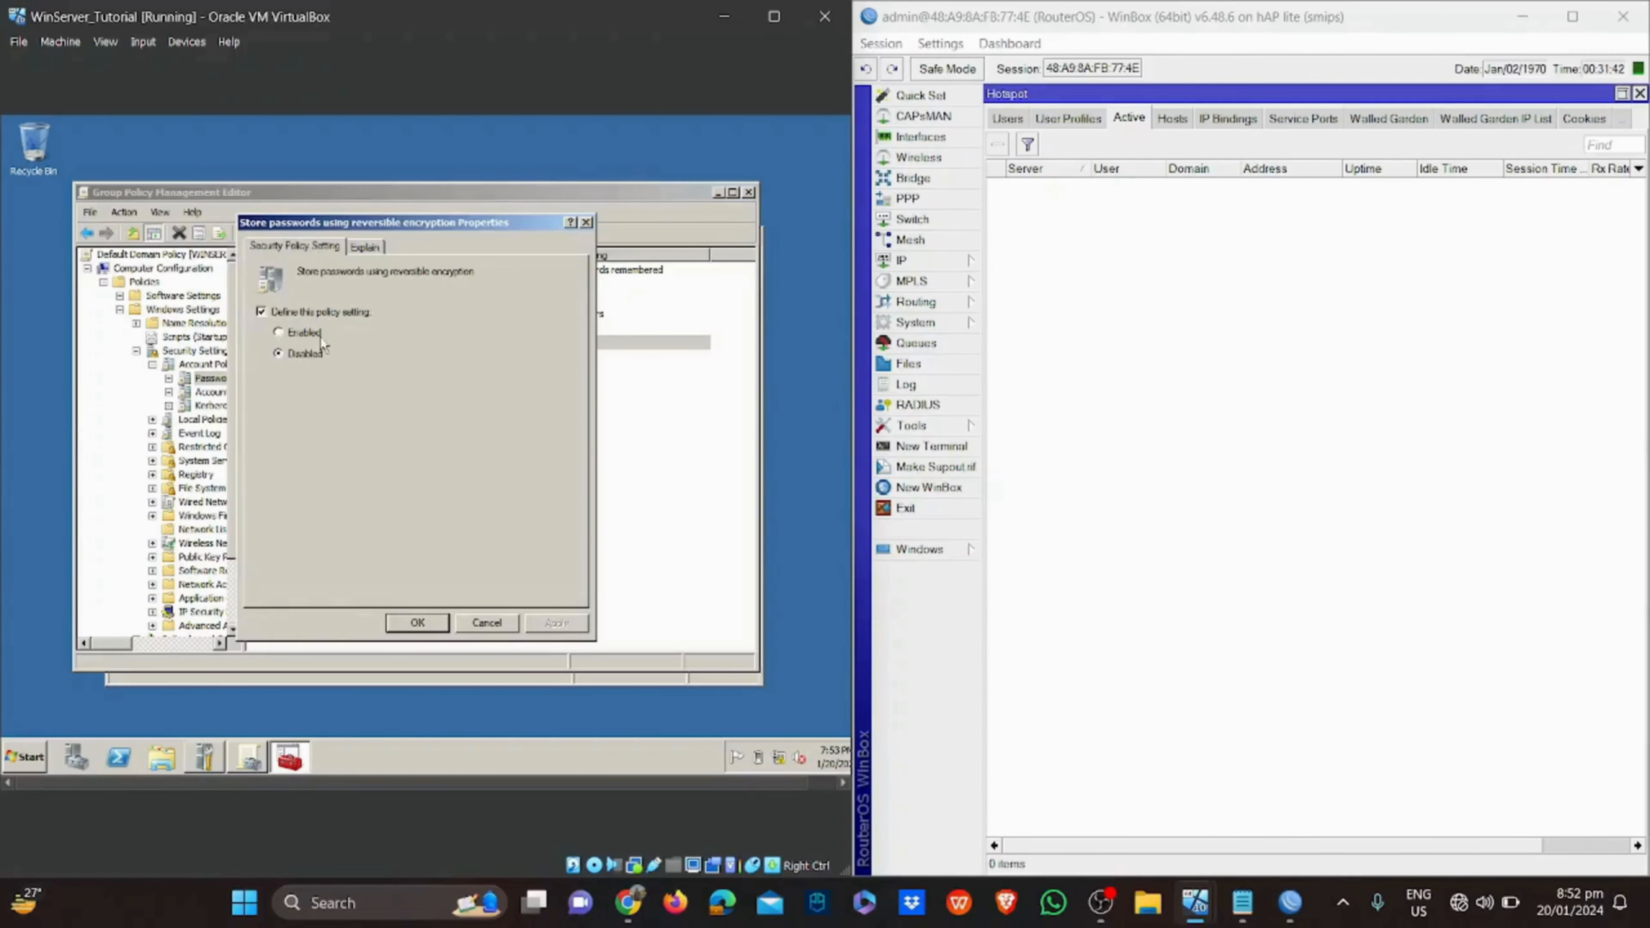
pyautogui.click(319, 335)
pyautogui.click(417, 623)
# Define a 1-minute account lockout duration, then close both Group Policy consoles
pyautogui.click(198, 393)
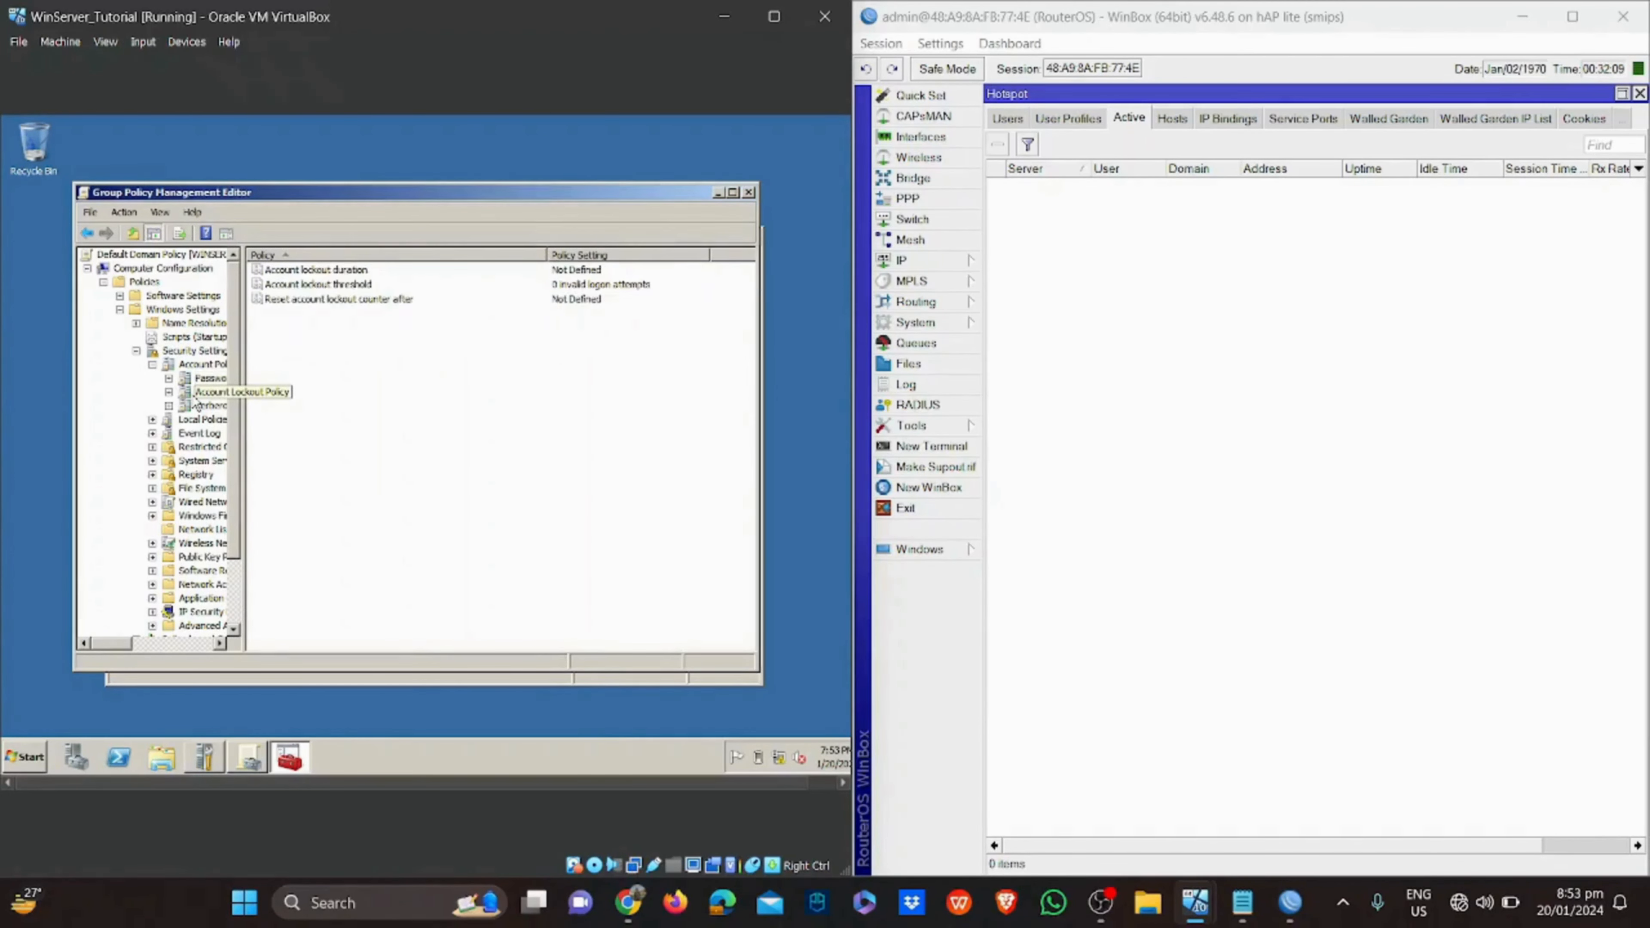
pyautogui.doubleClick(492, 270)
pyautogui.click(336, 312)
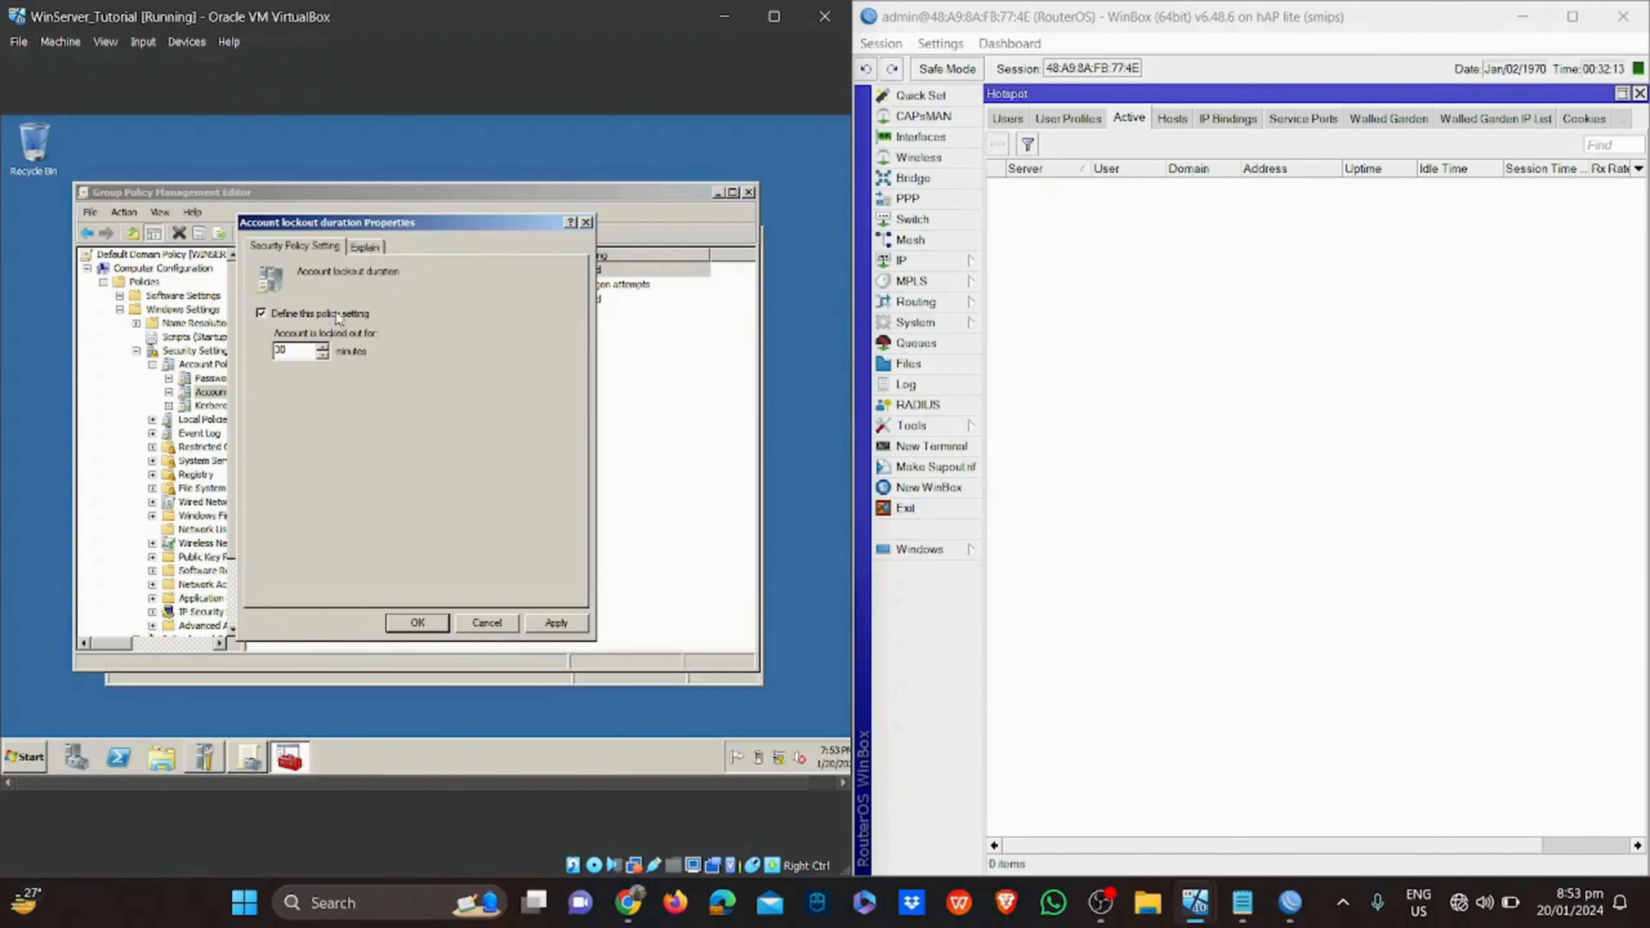
pyautogui.press('Return')
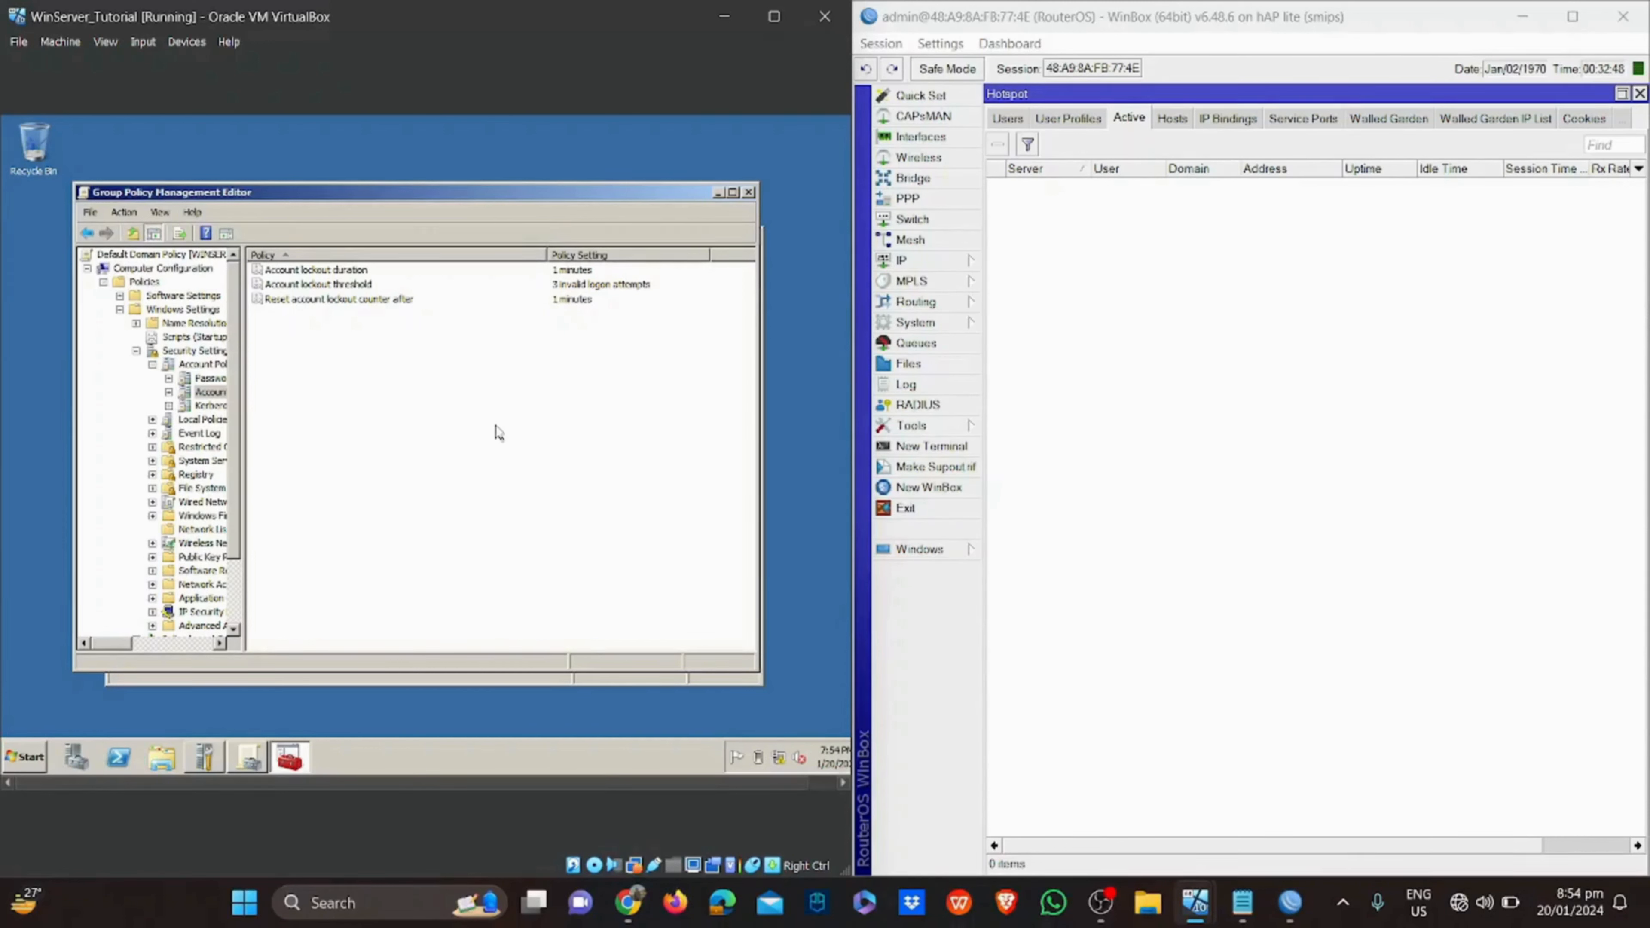
pyautogui.click(748, 193)
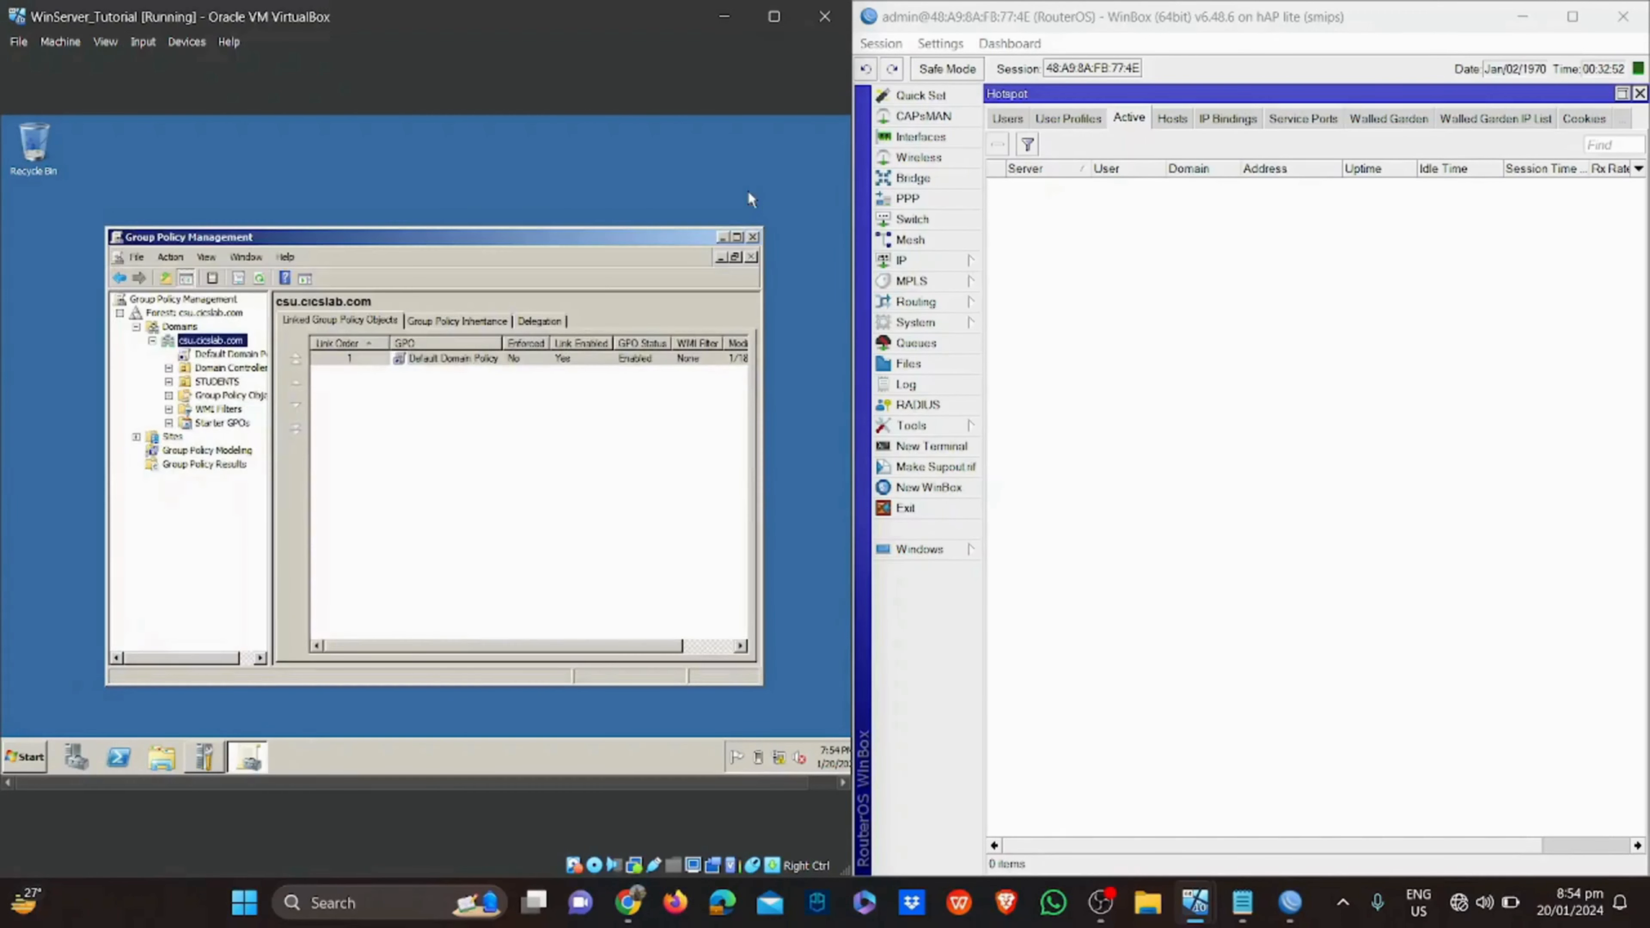
pyautogui.click(753, 238)
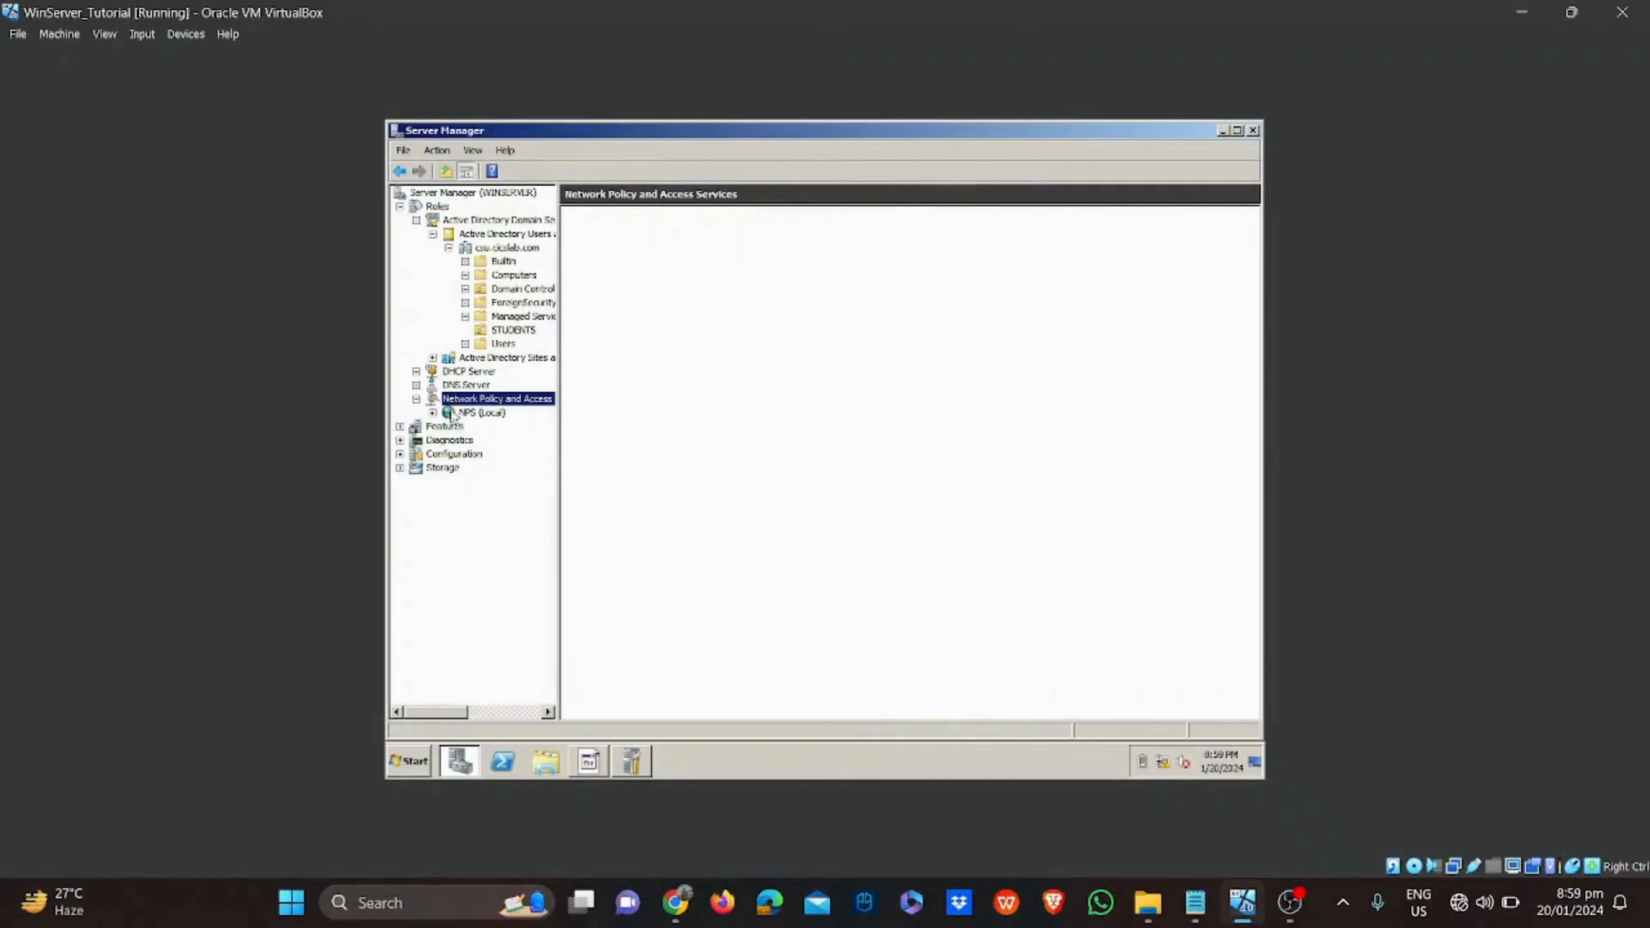
# Open the BSIT network policy's properties under NPS Policies > Network Policies
pyautogui.doubleClick(481, 412)
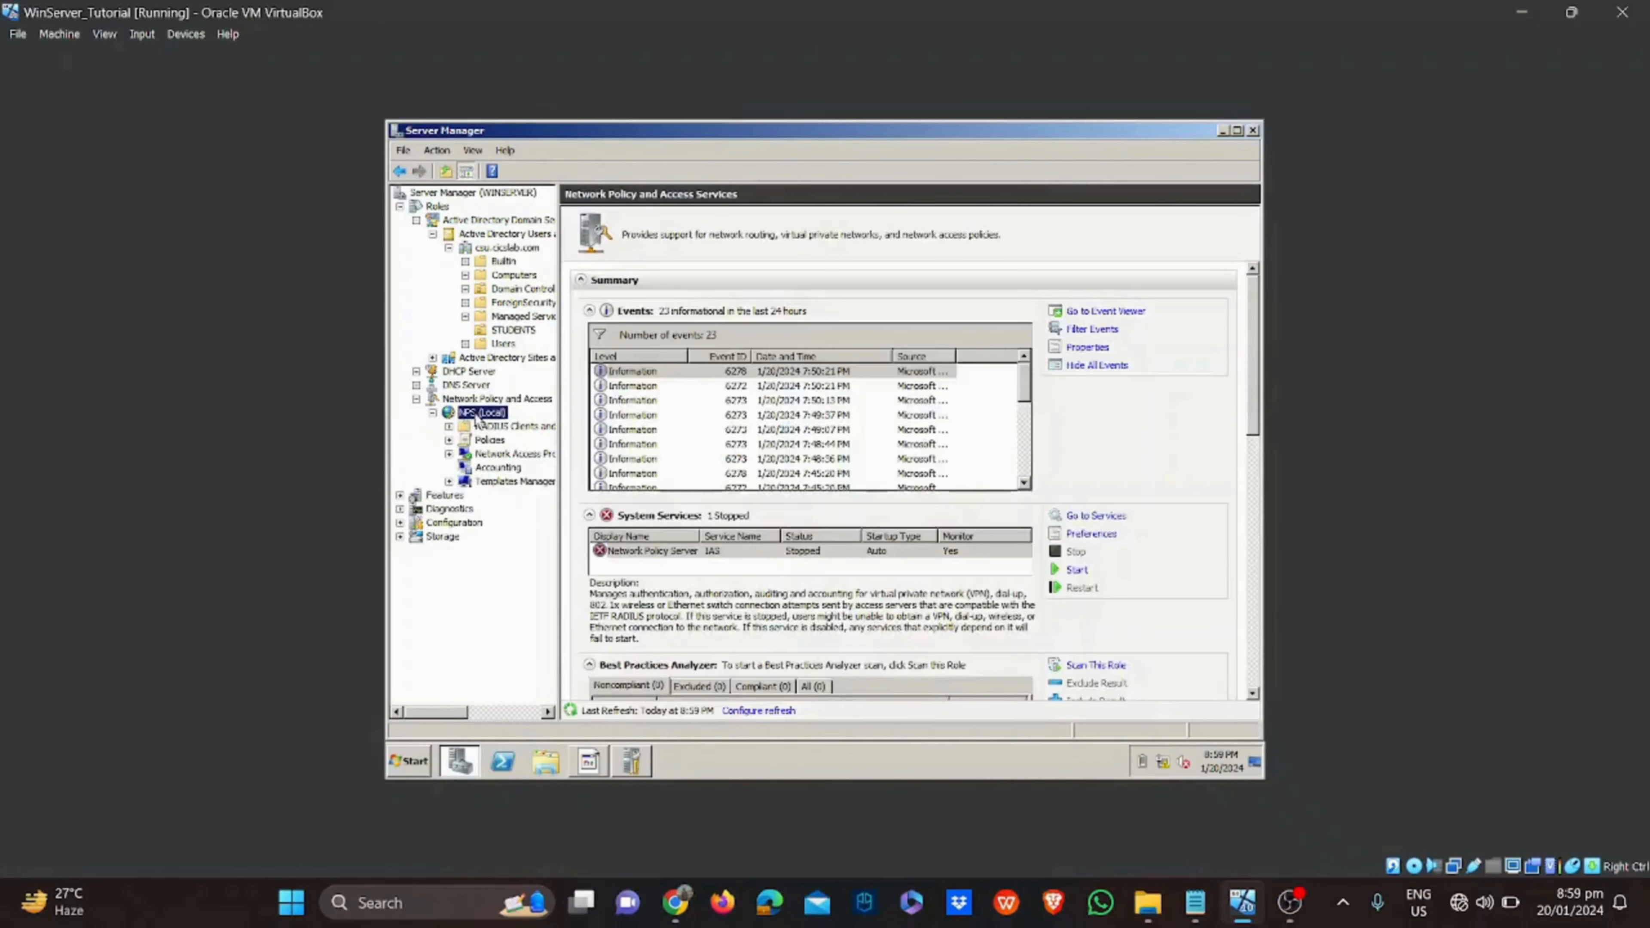
pyautogui.doubleClick(488, 439)
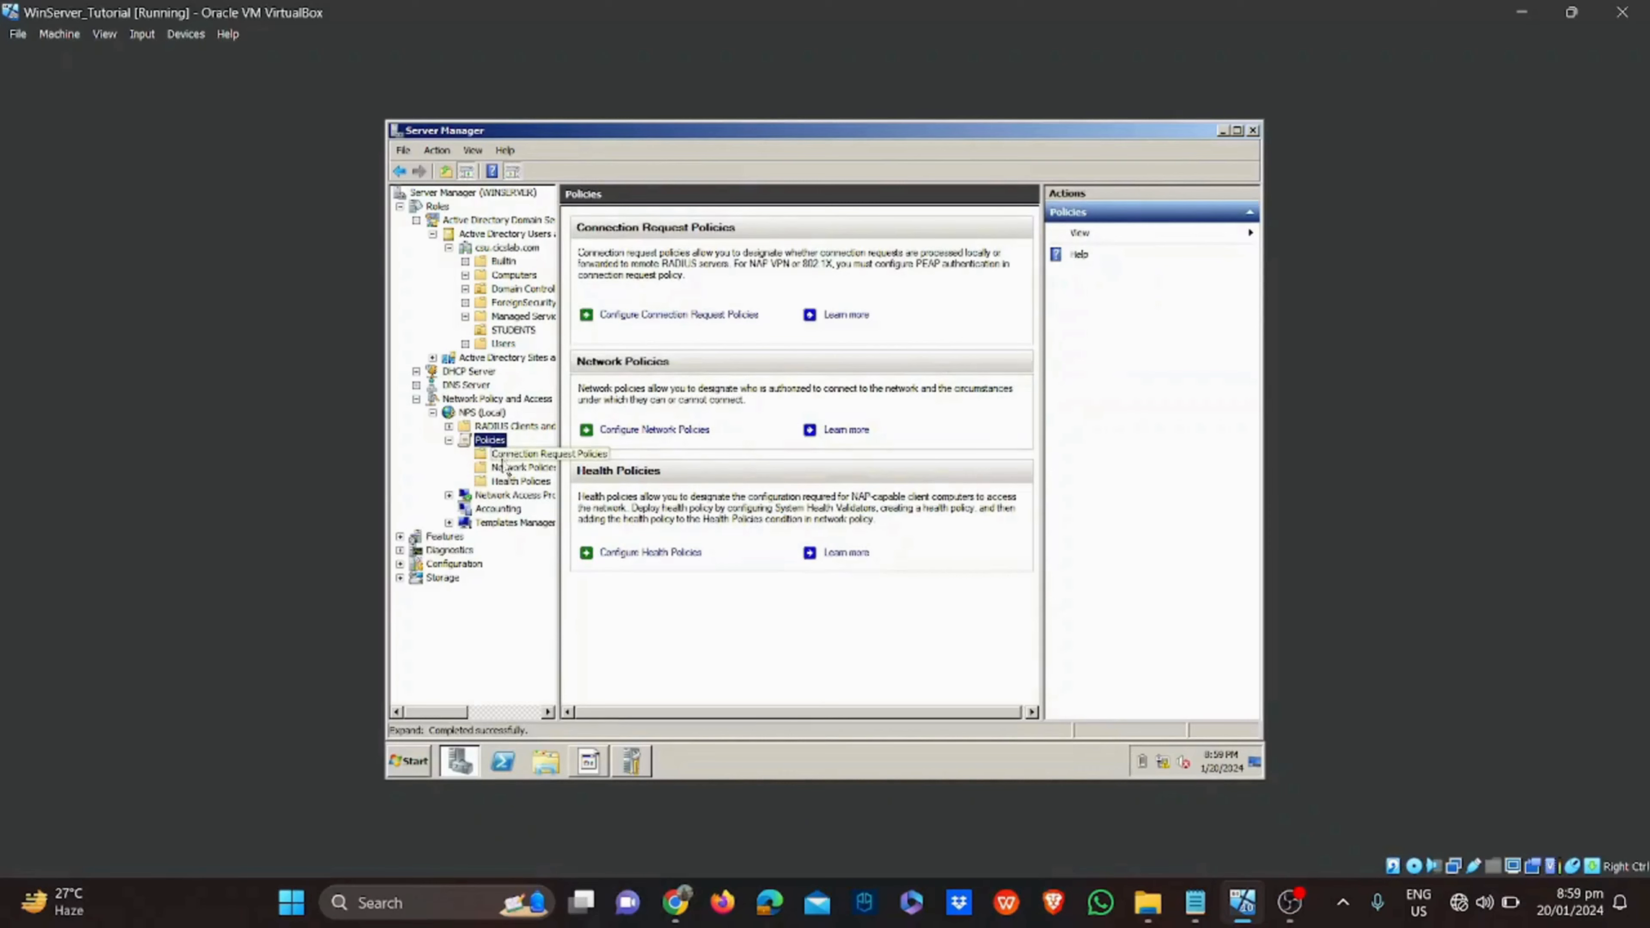
pyautogui.click(504, 466)
pyautogui.doubleClick(761, 278)
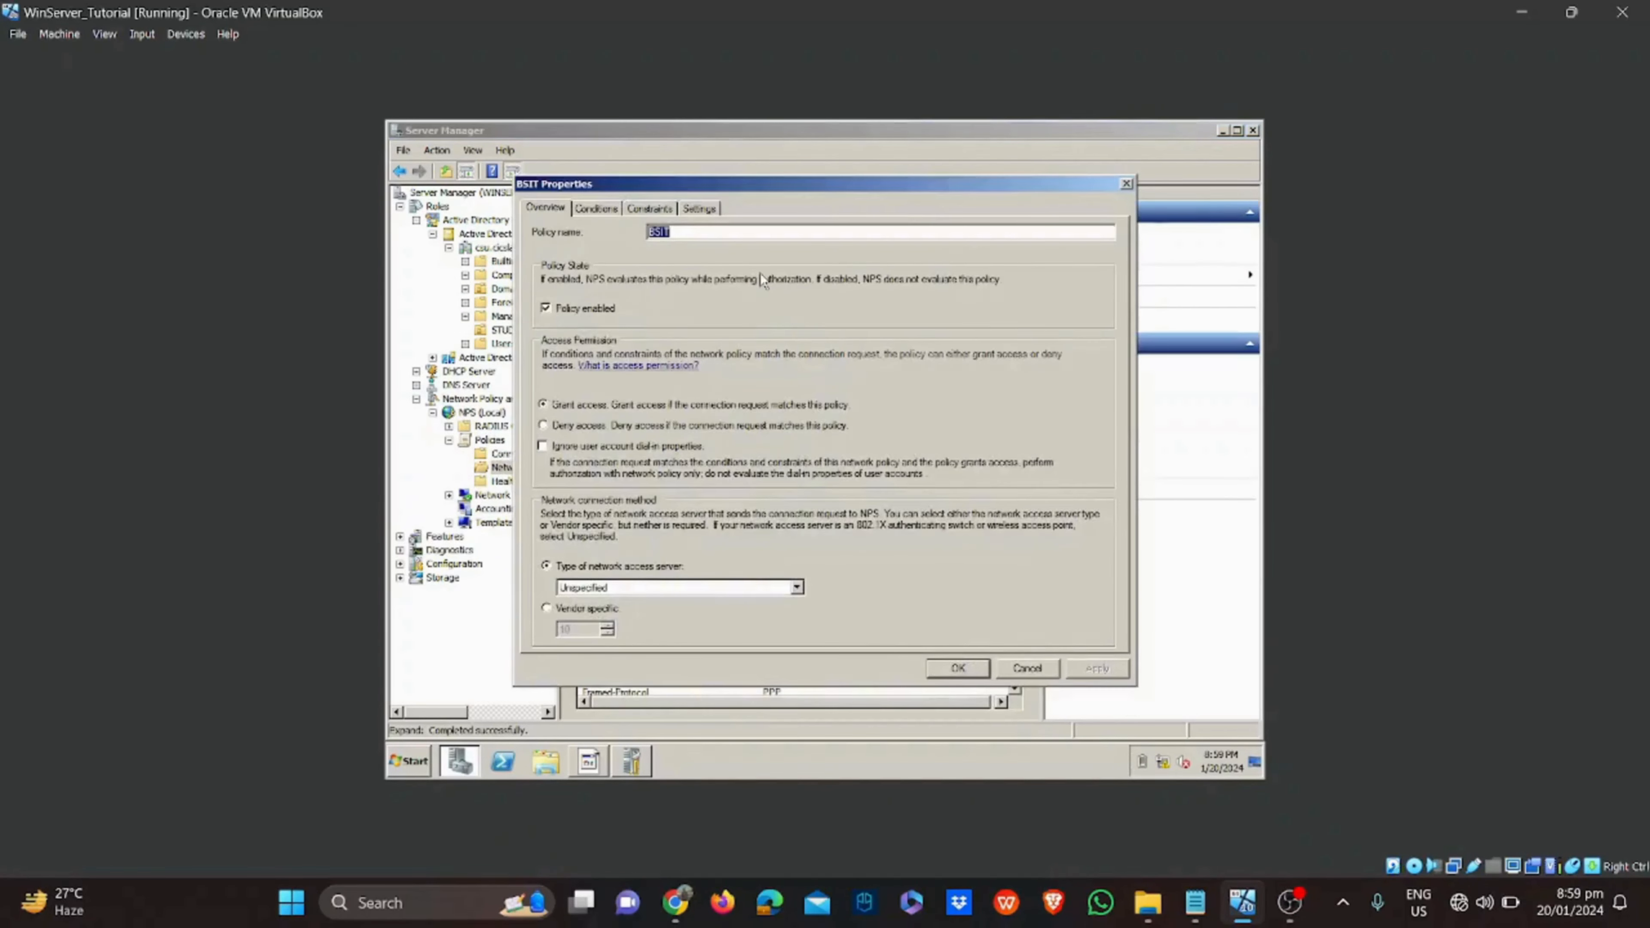
# In the BSIT policy's constraints, enable a 30-minute idle timeout and a 60-minute session timeout
pyautogui.click(634, 210)
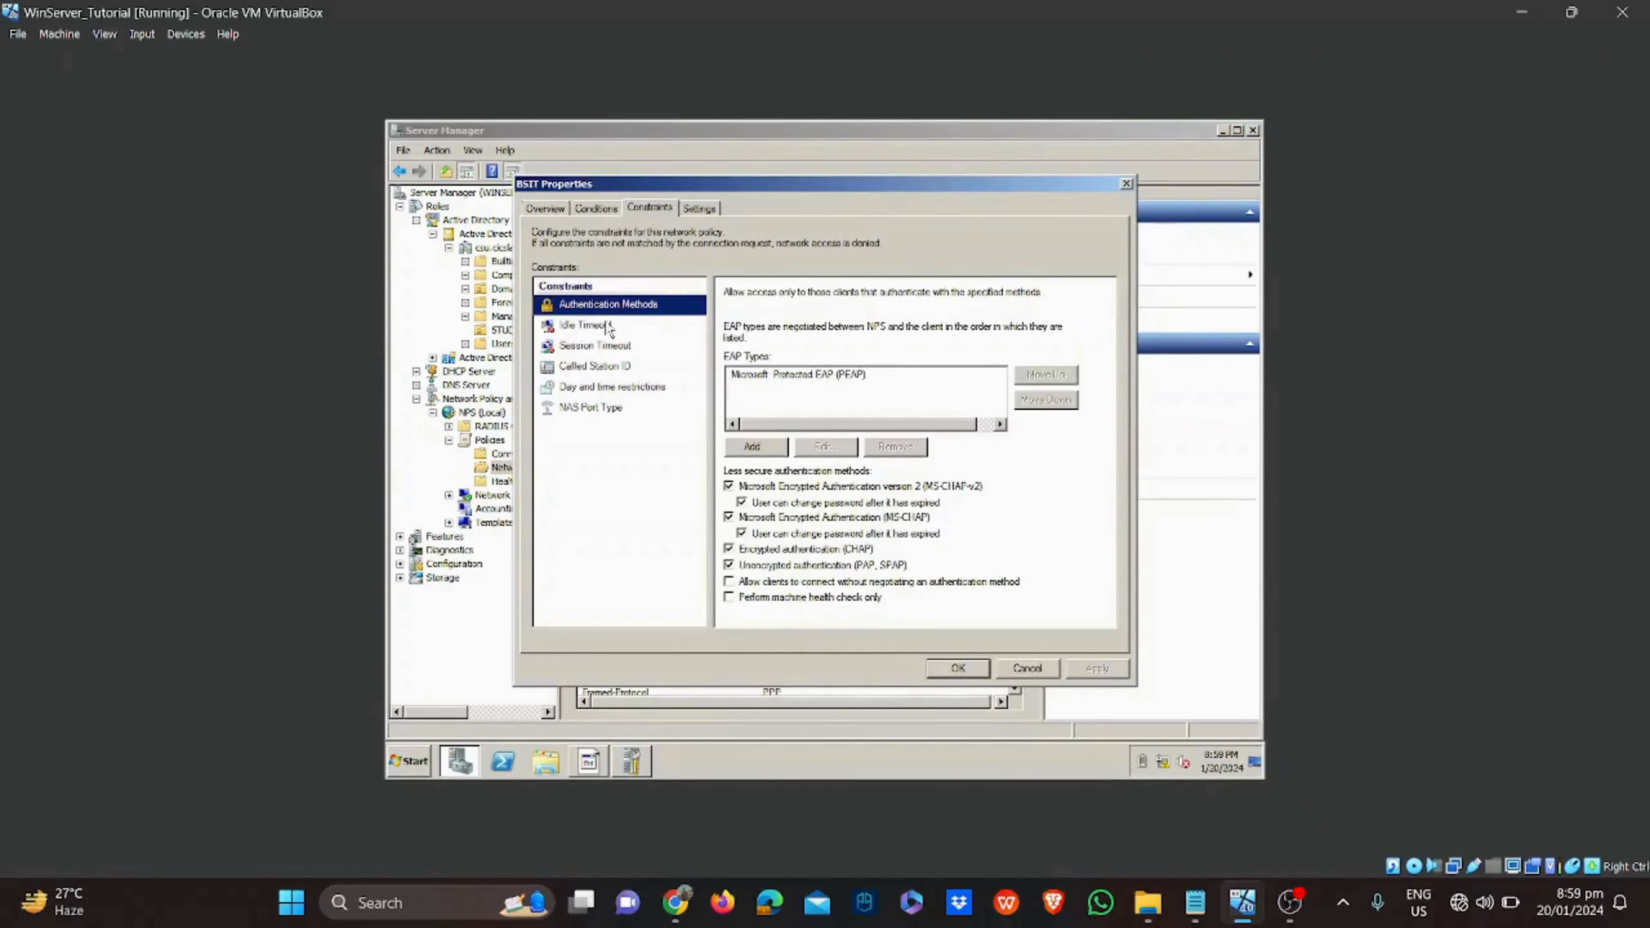
pyautogui.click(609, 327)
pyautogui.click(728, 327)
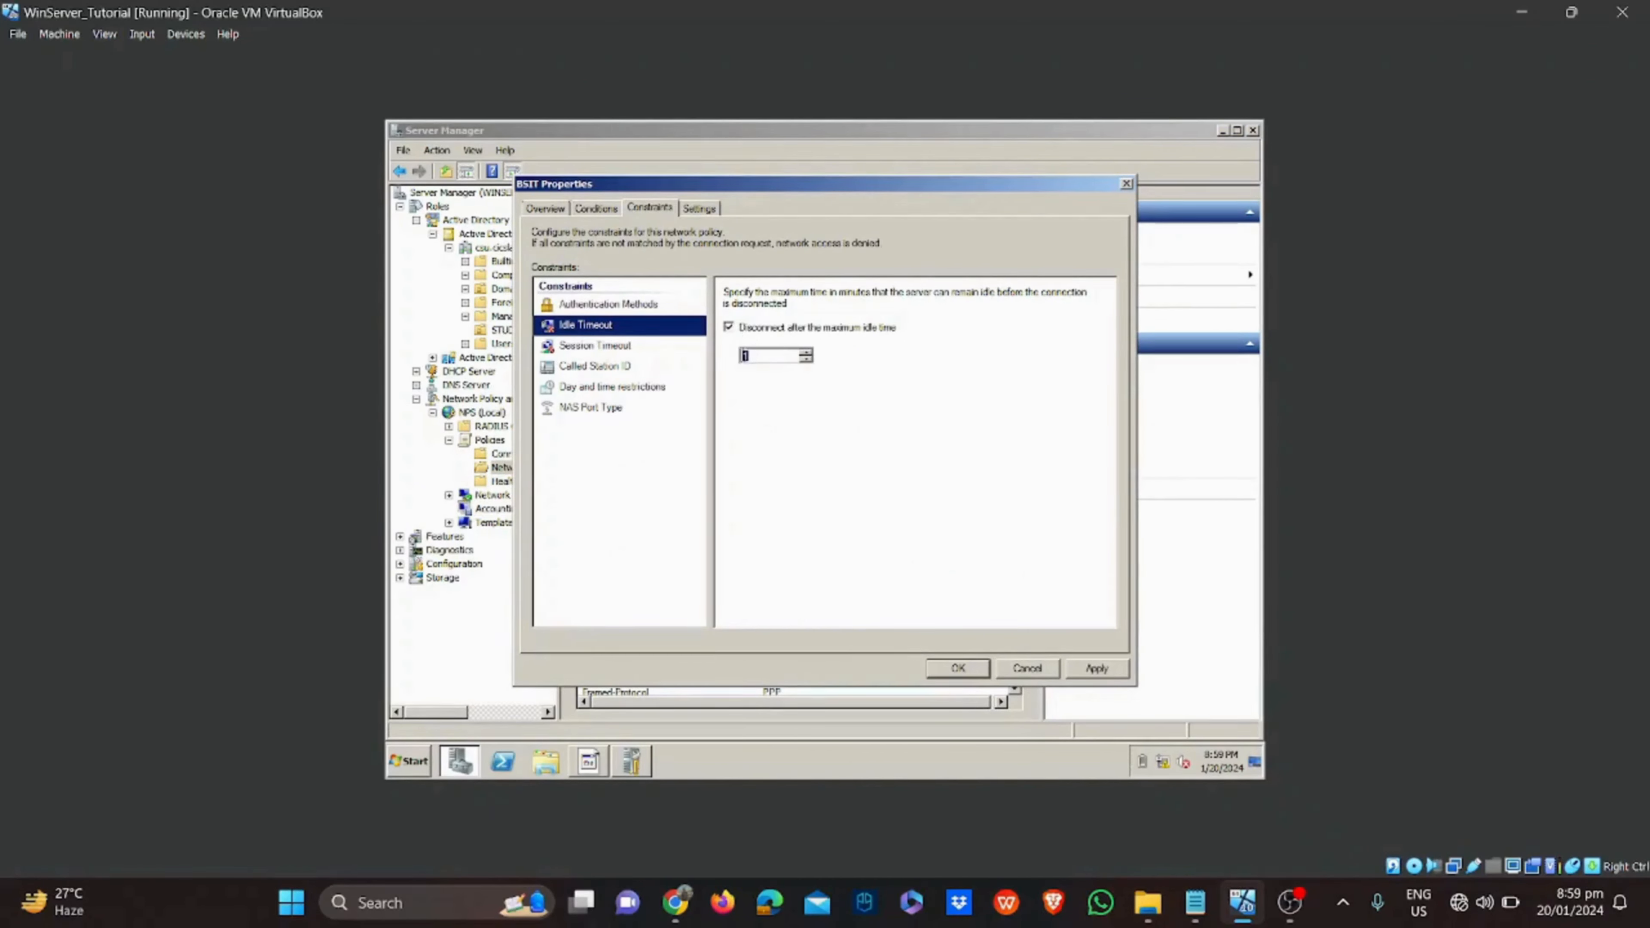
pyautogui.write('30')
pyautogui.click(574, 345)
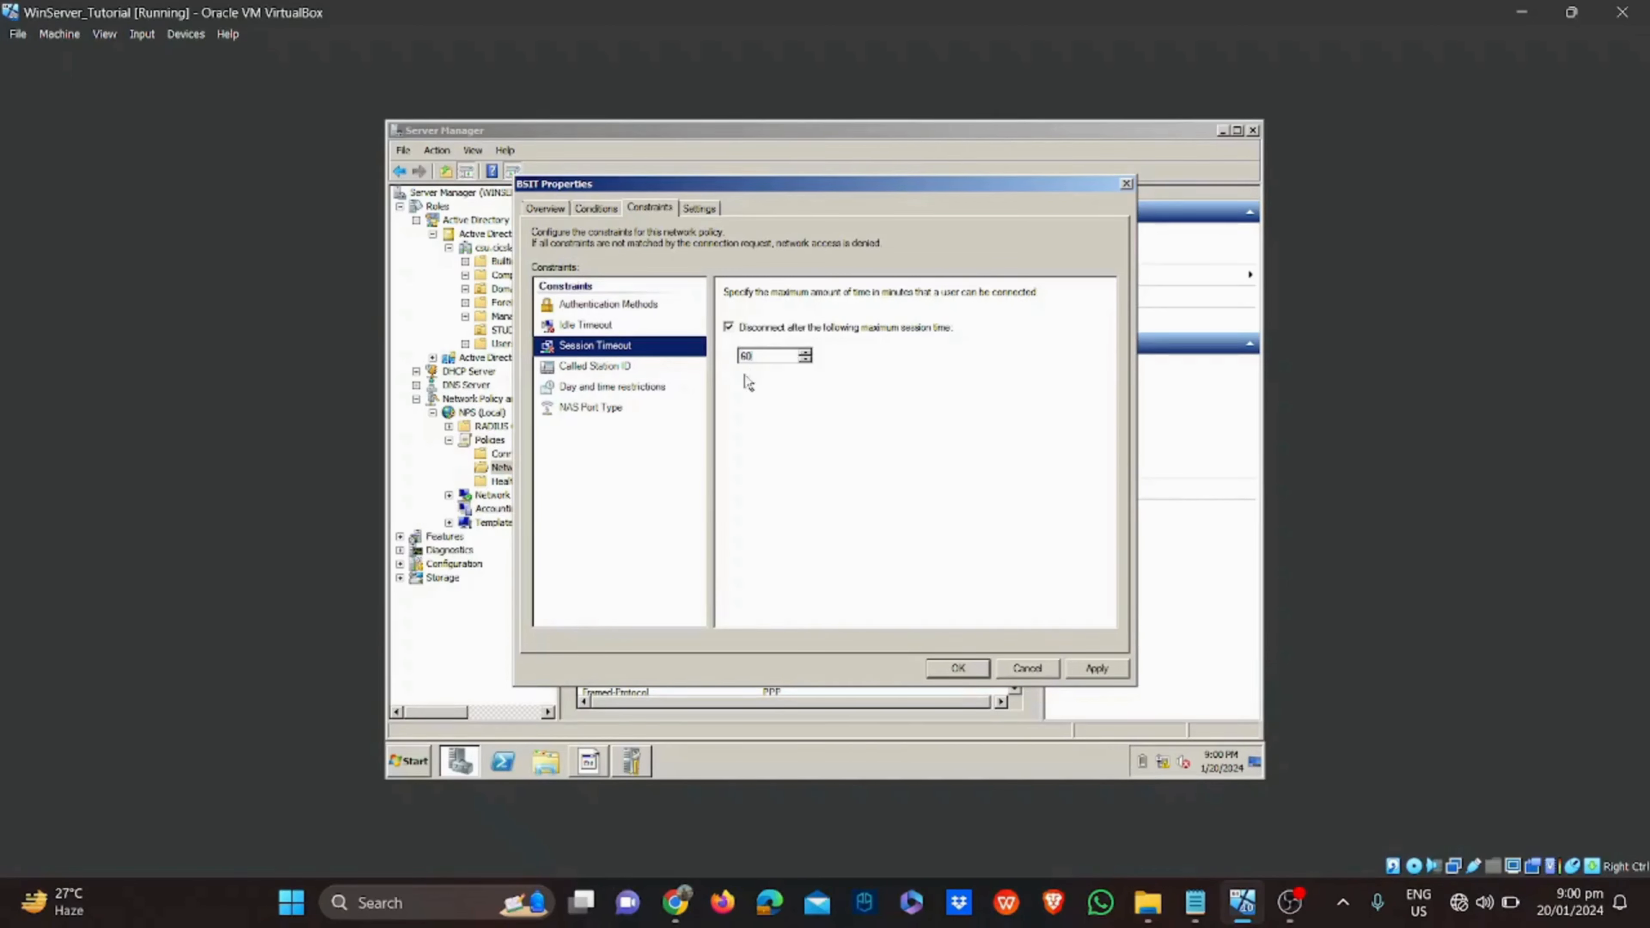
pyautogui.click(675, 387)
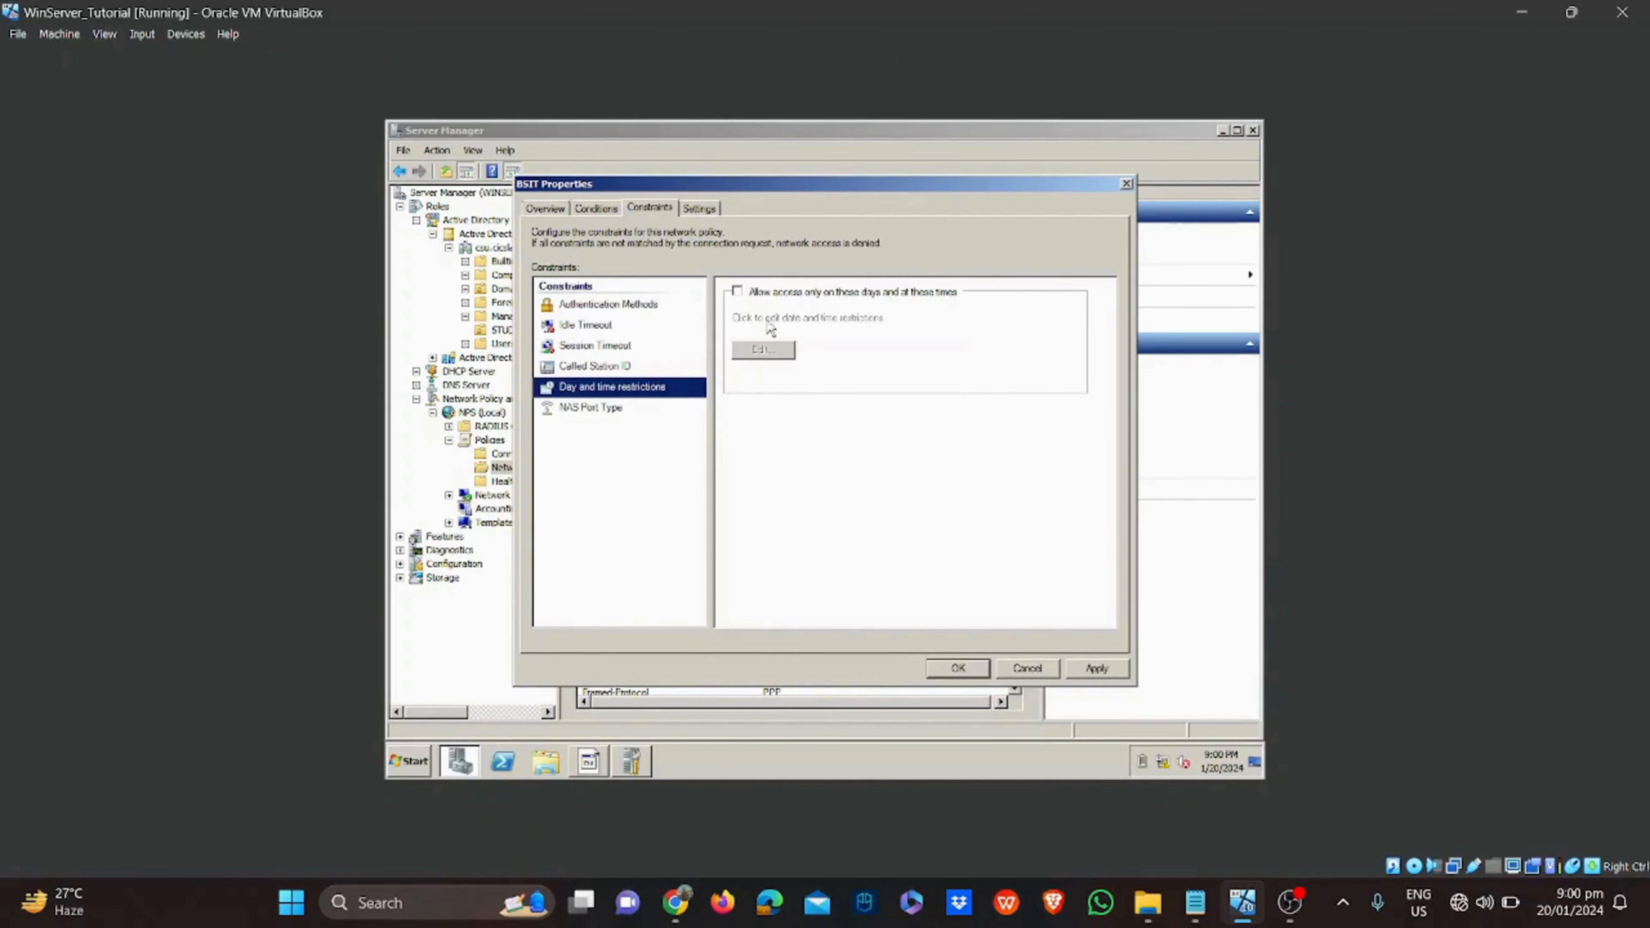
# Limit BSIT access to allowed days and times, marking the whole Sunday row as Denied
pyautogui.click(764, 294)
pyautogui.click(775, 353)
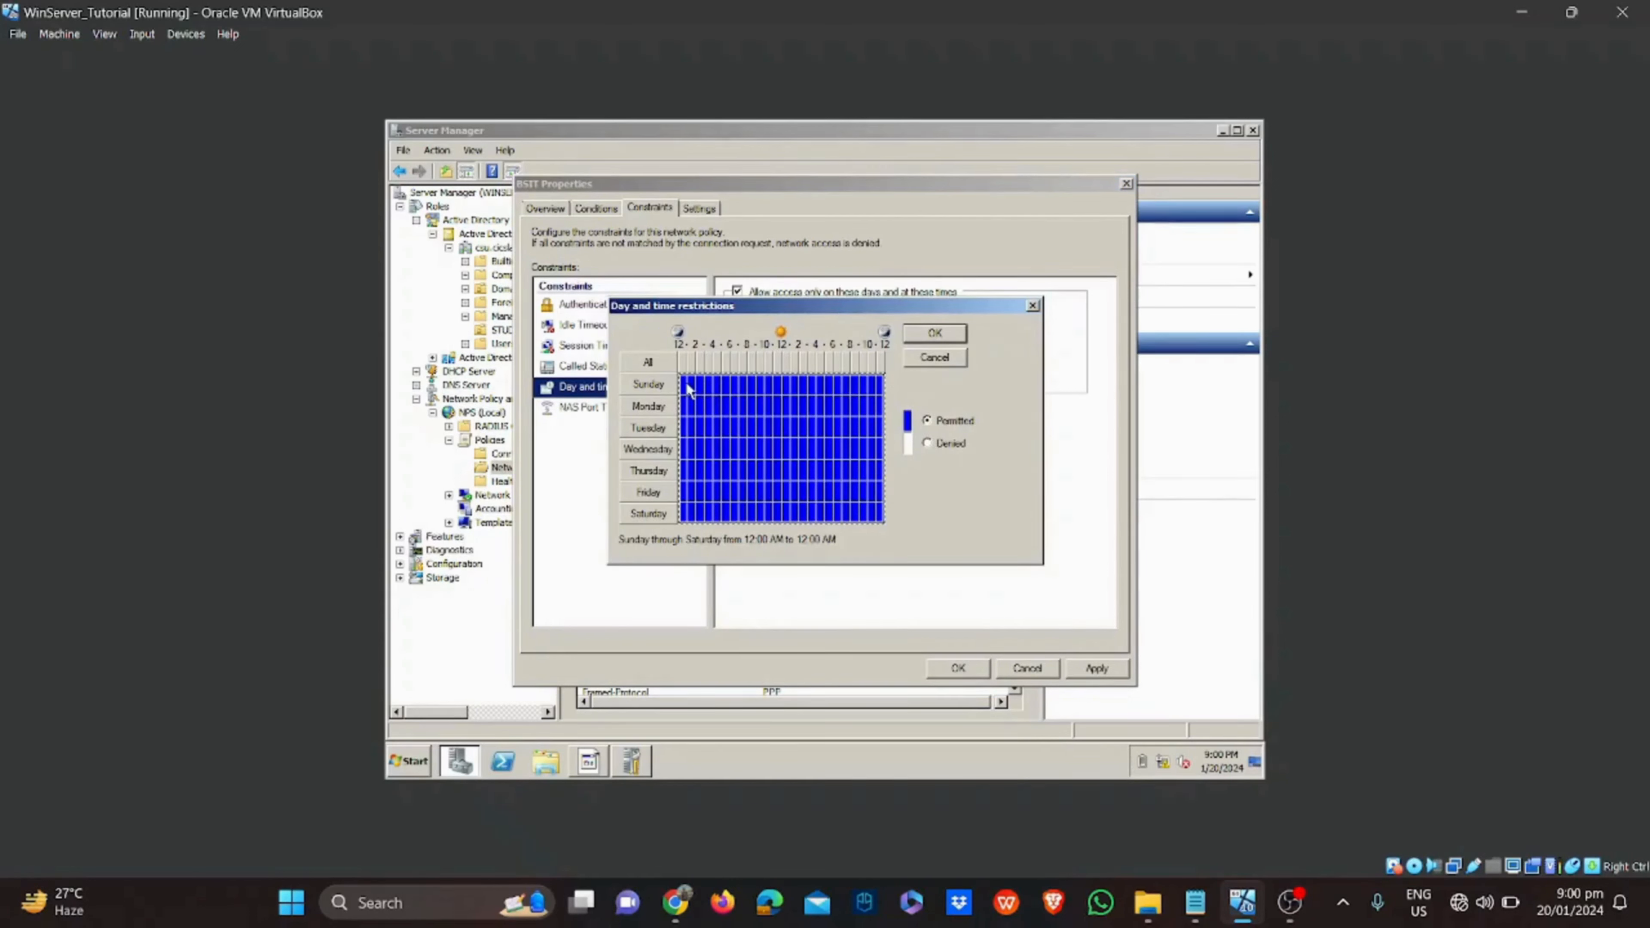
pyautogui.moveTo(687, 388); pyautogui.dragTo(883, 393)
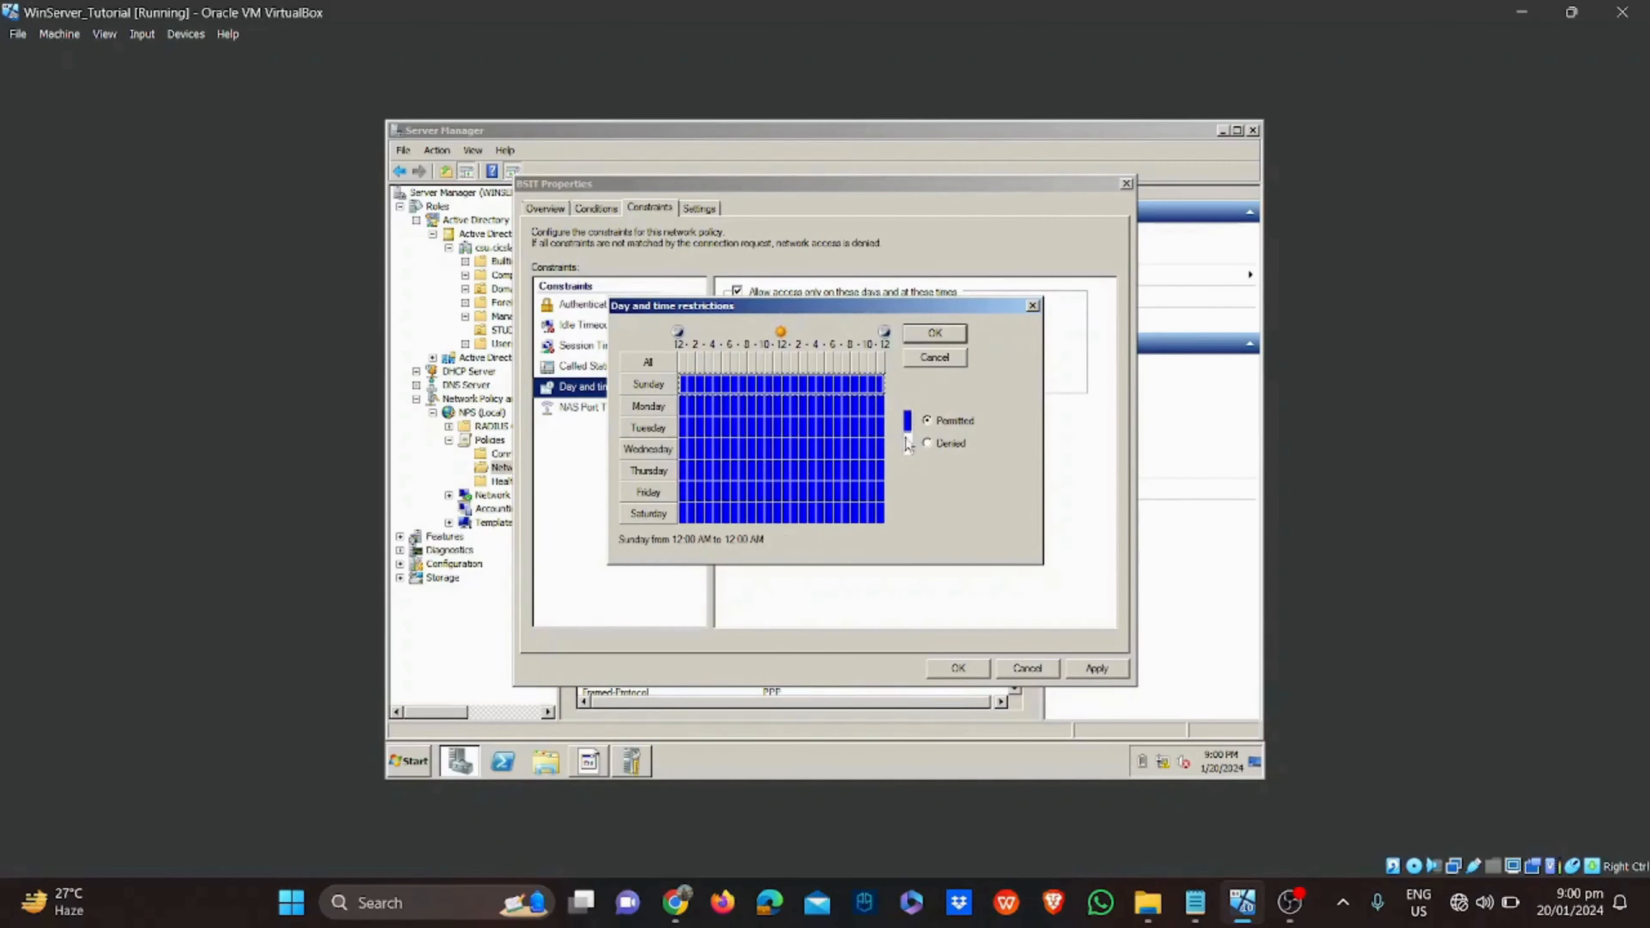
pyautogui.click(927, 444)
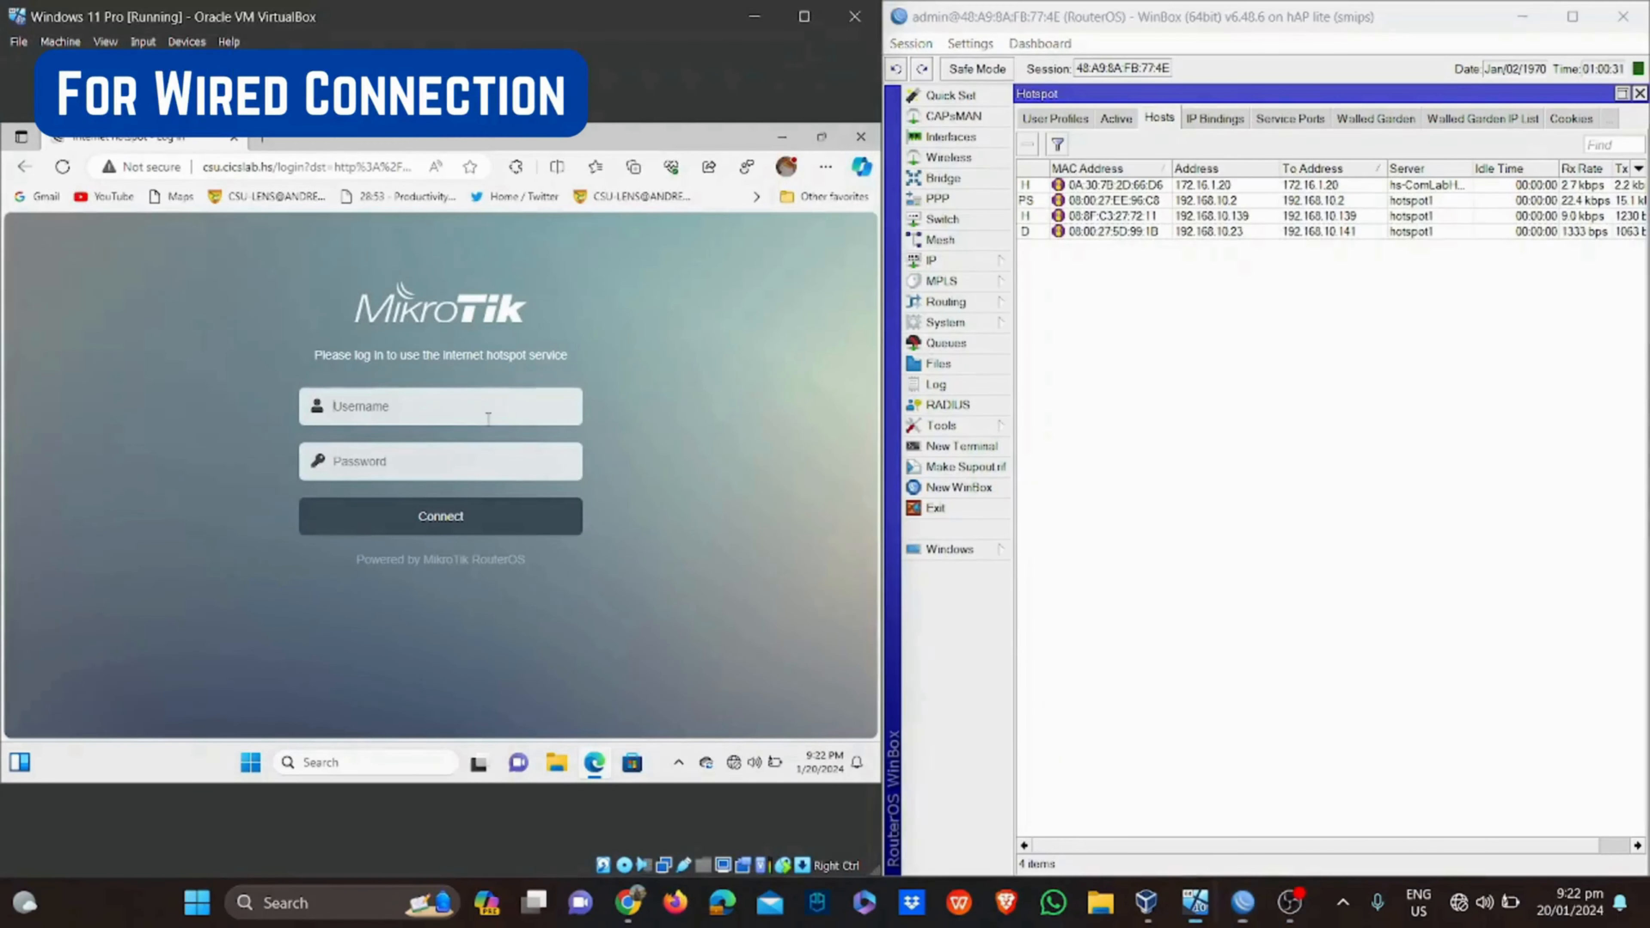
# Log the wired client into the hotspot with the domain username and account password
pyautogui.click(487, 418)
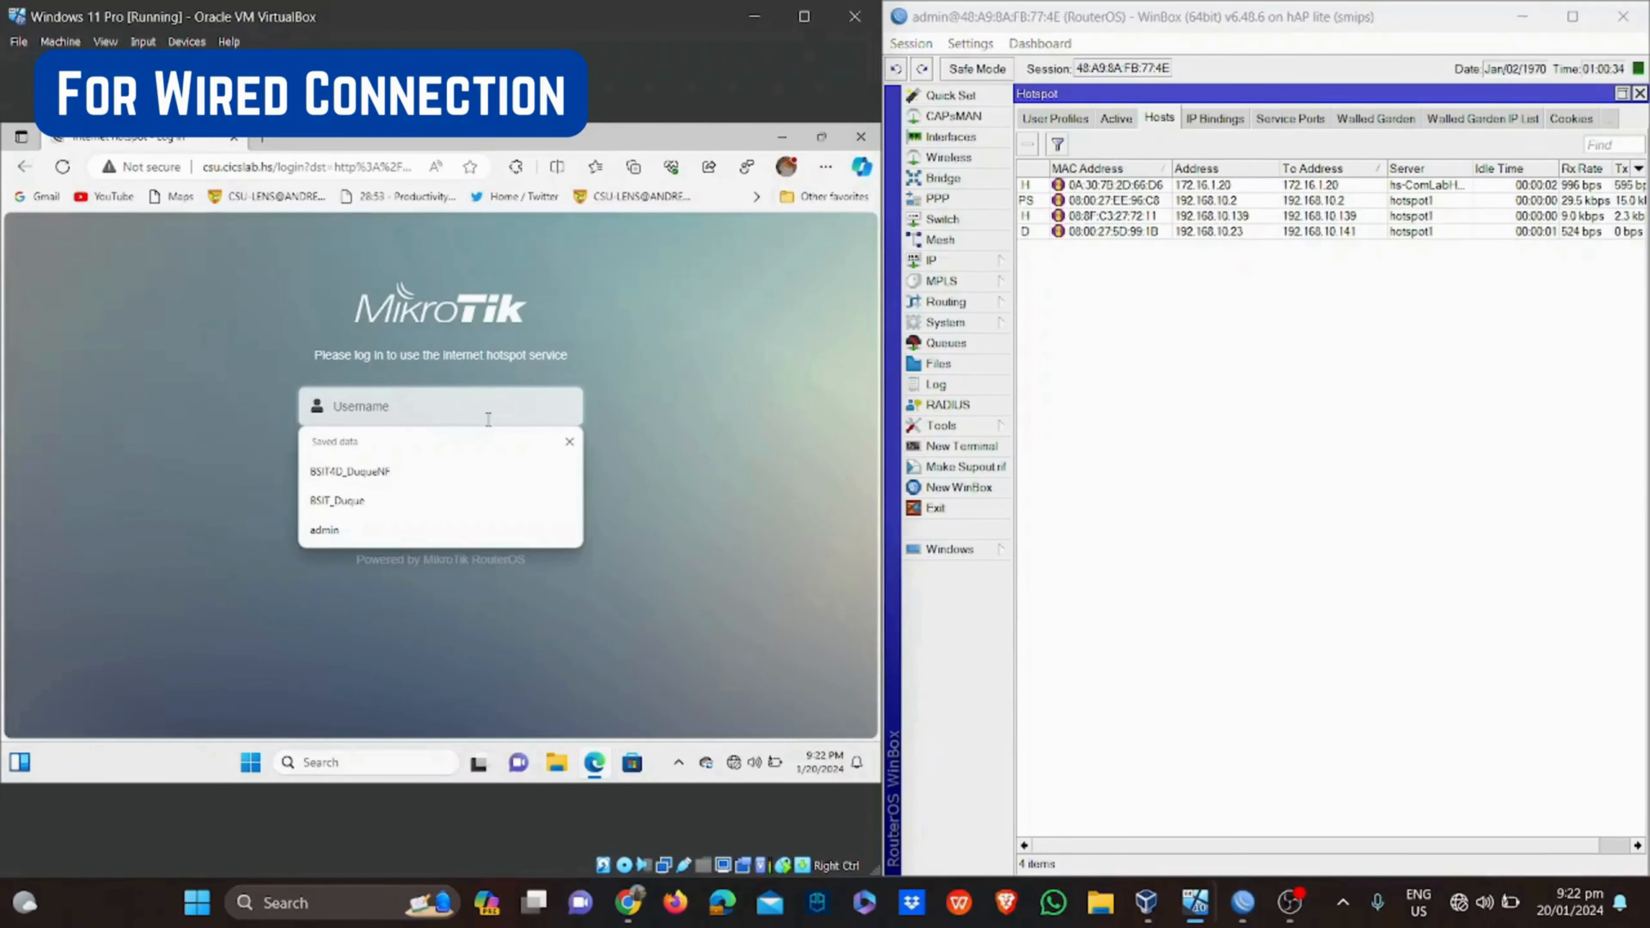
pyautogui.click(477, 506)
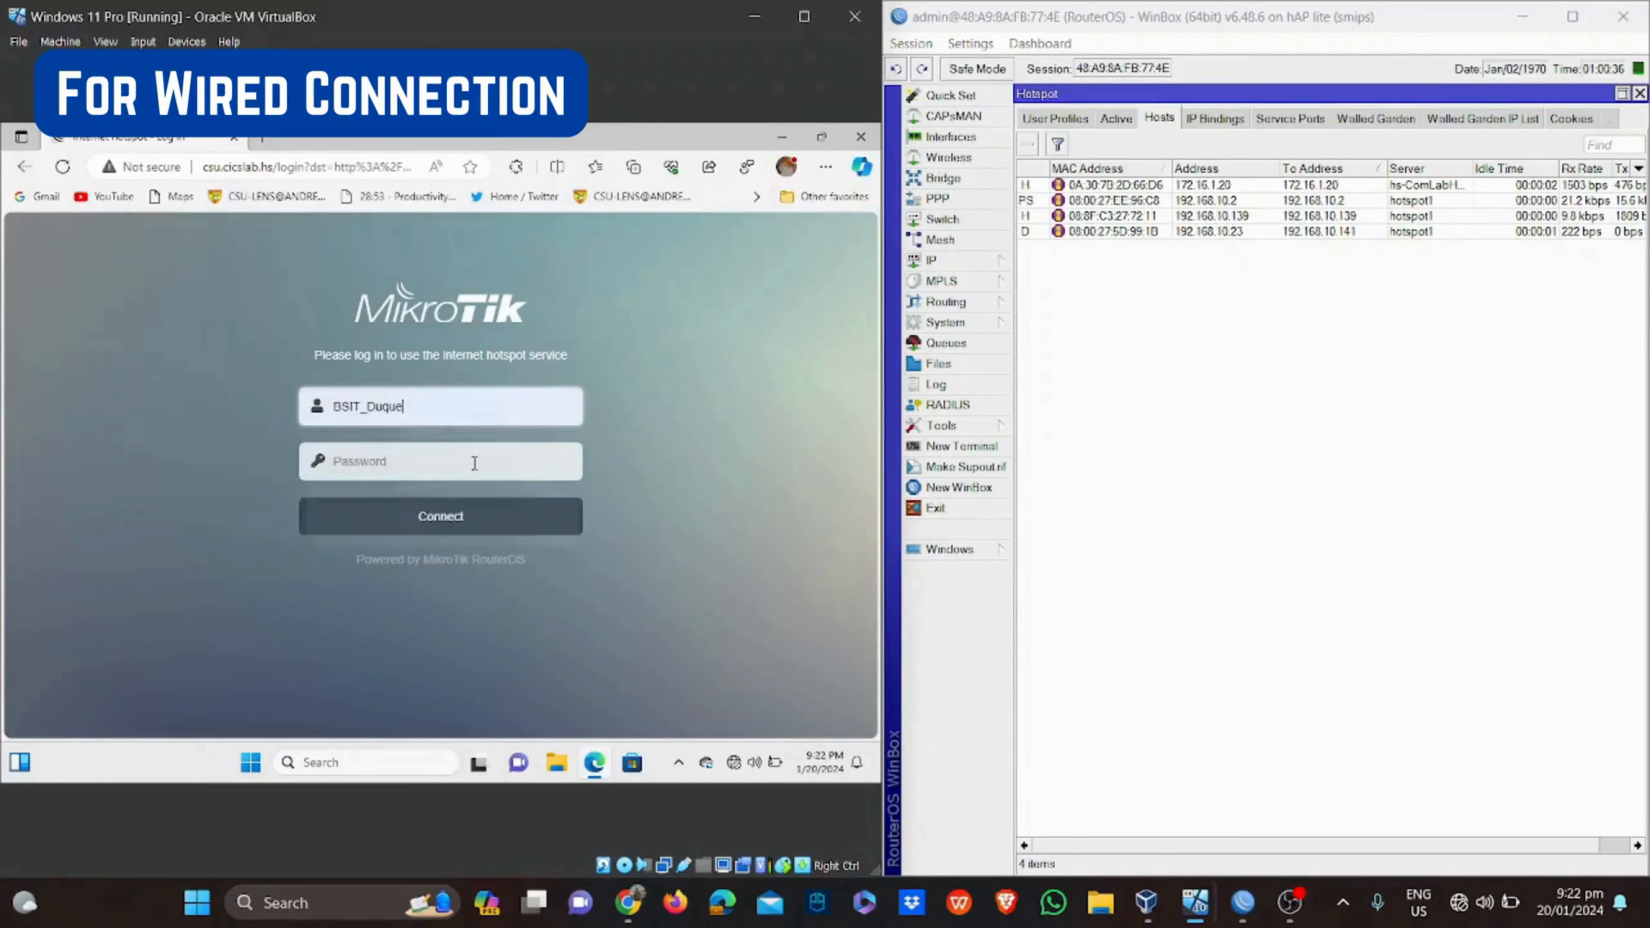
pyautogui.click(473, 454)
pyautogui.write('•••')
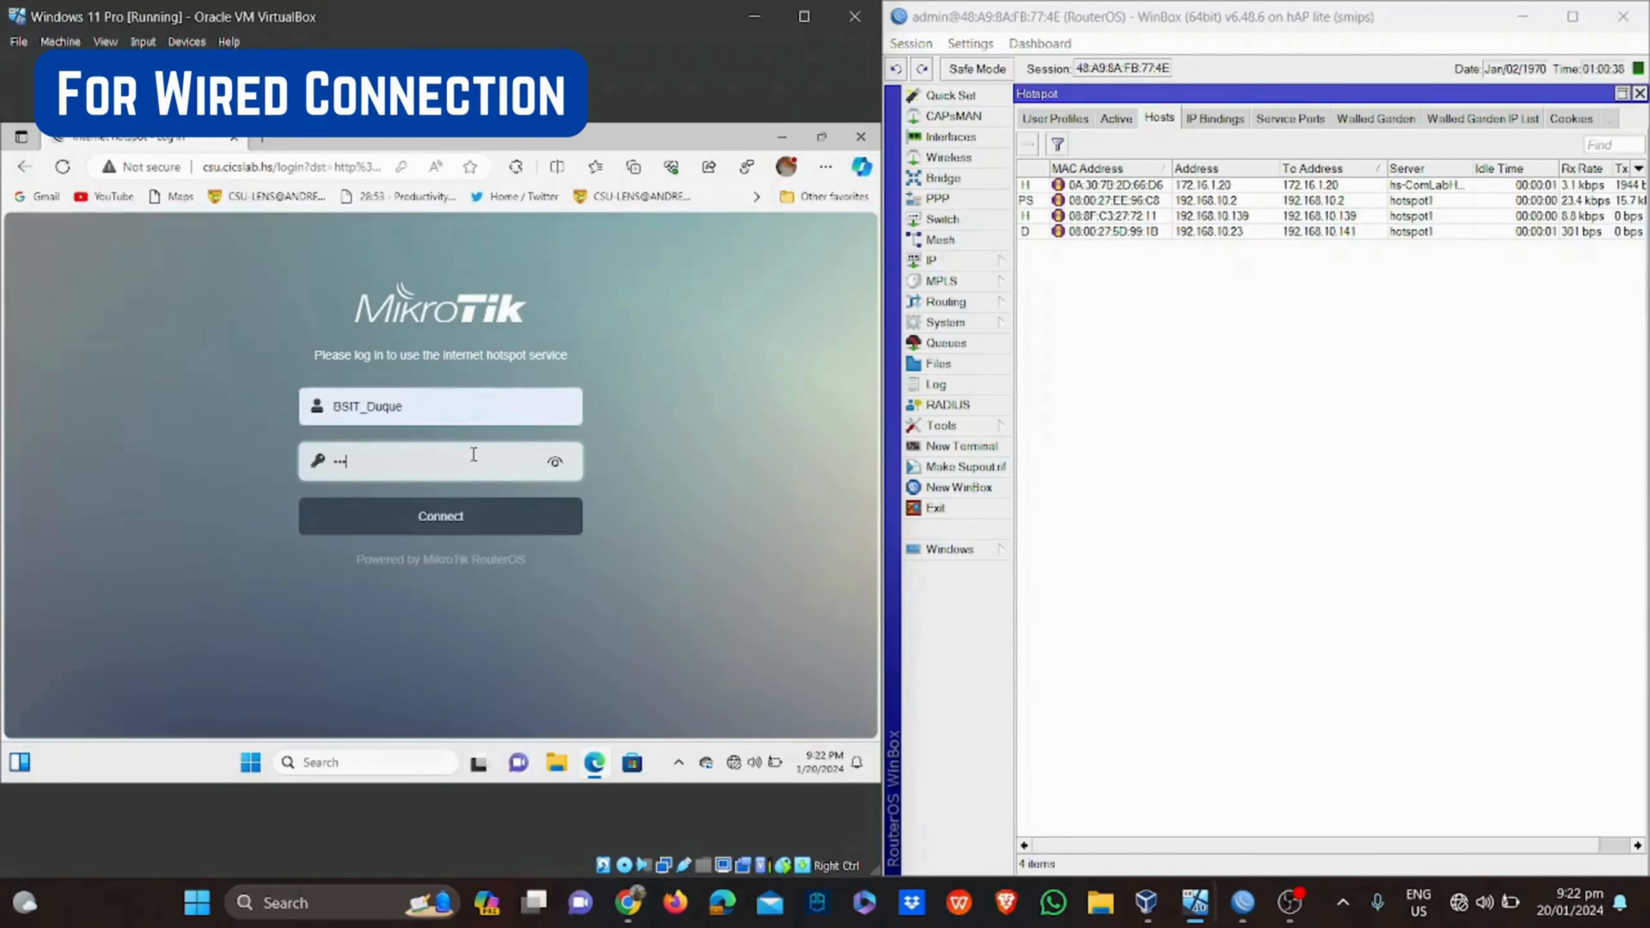
pyautogui.write('••pass')
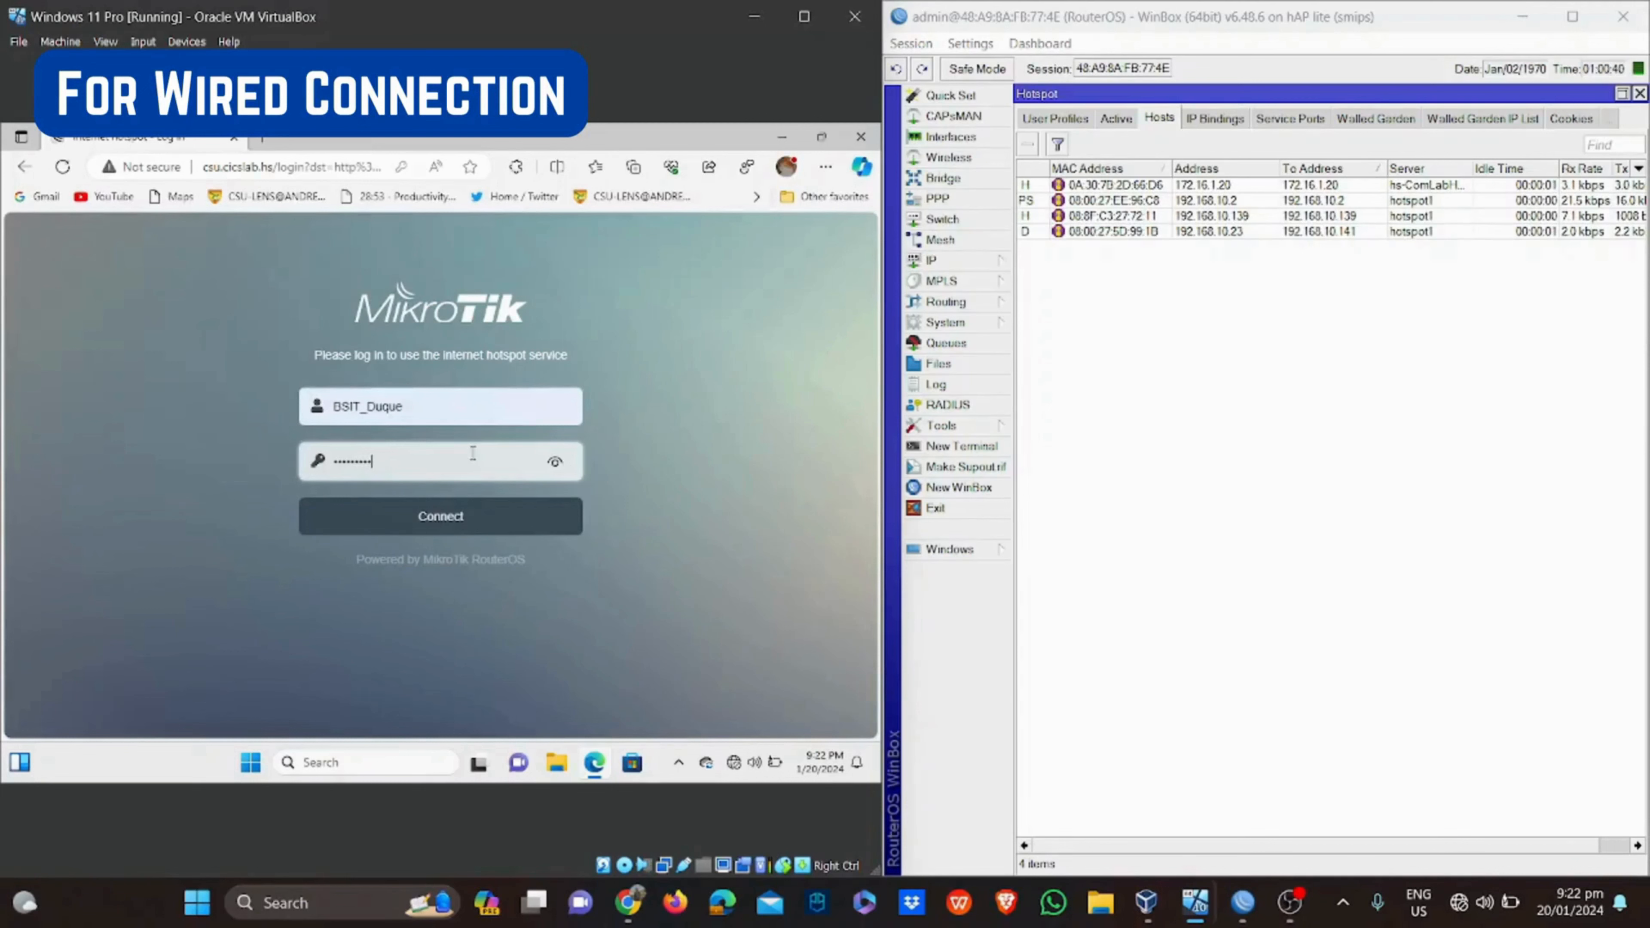
pyautogui.click(555, 462)
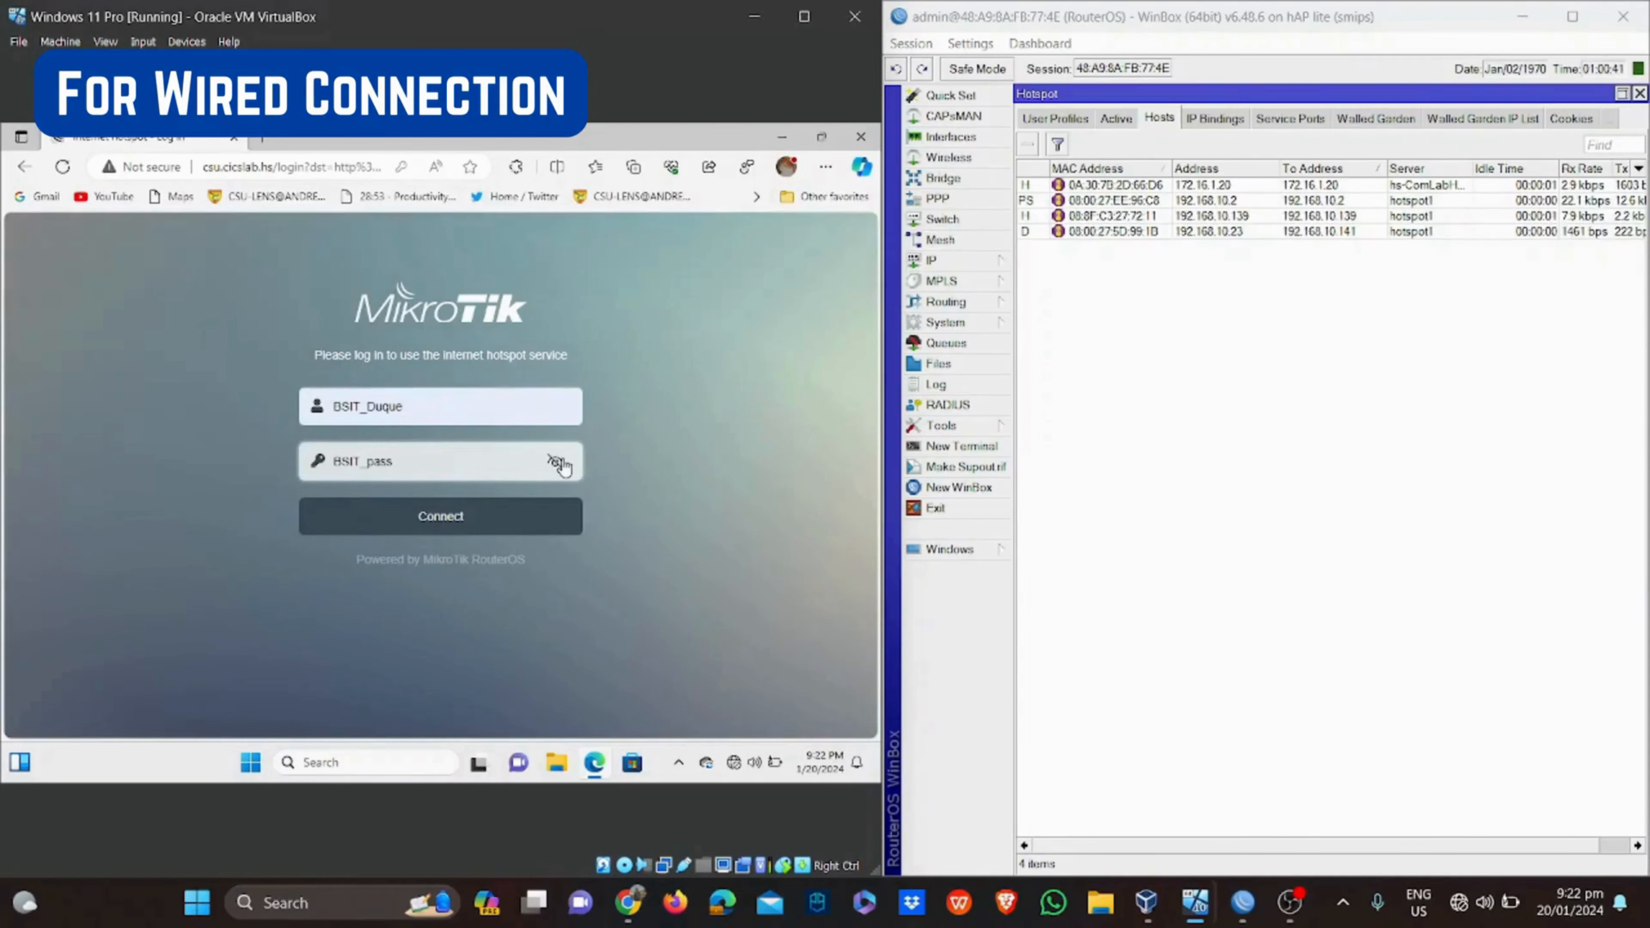
pyautogui.click(539, 510)
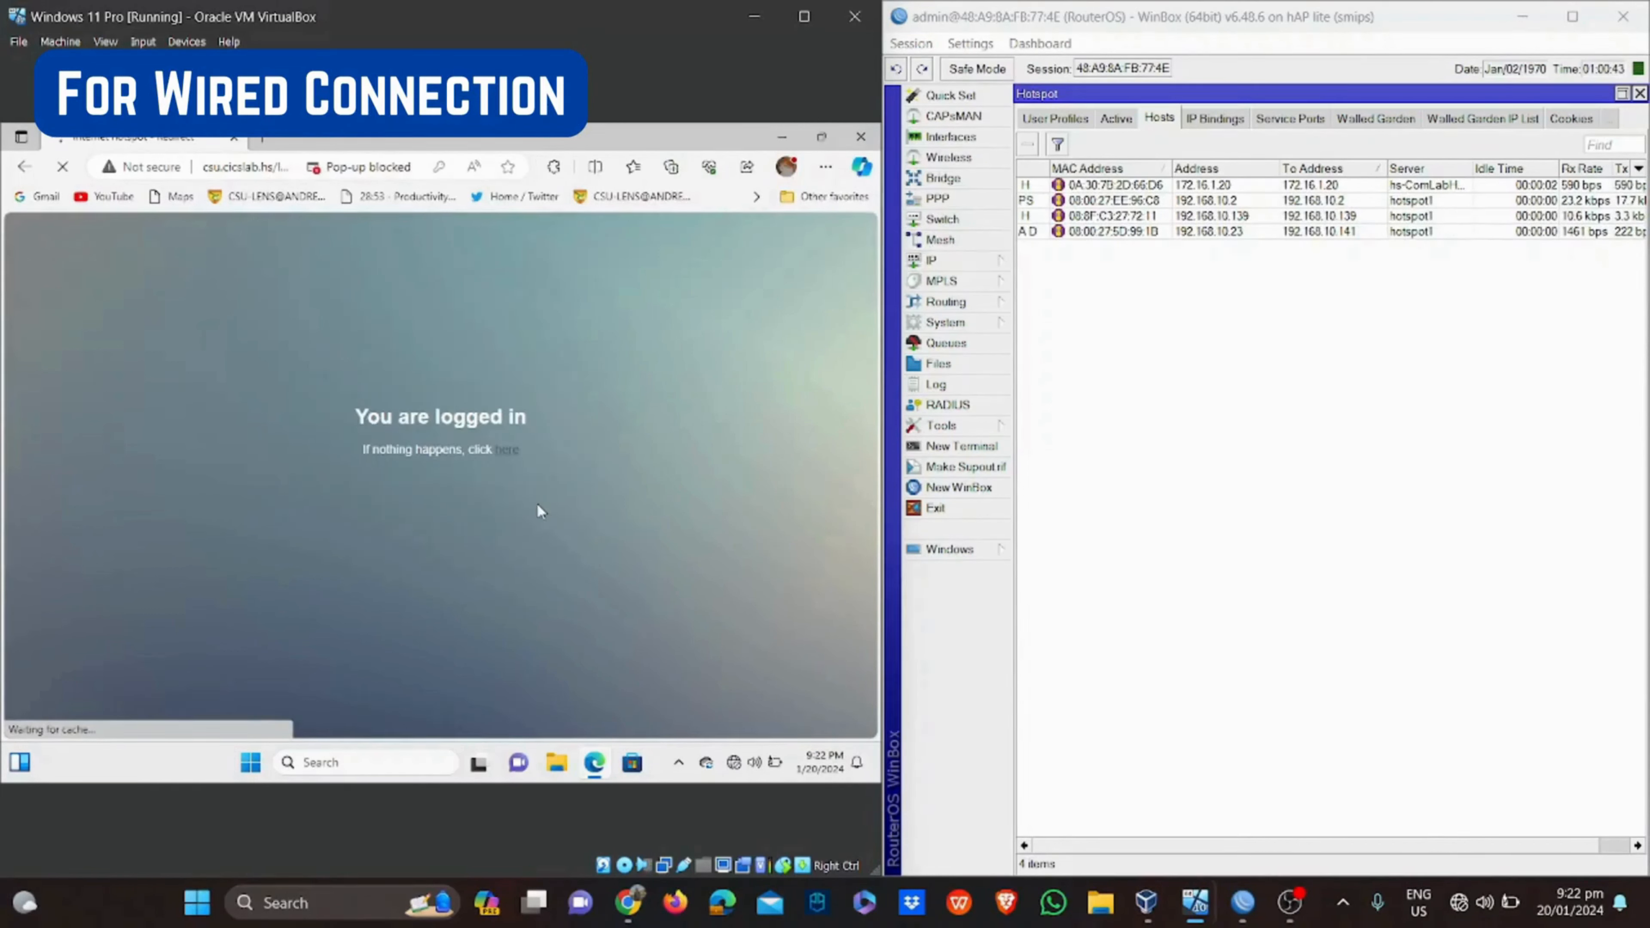
# Open the logged-in user's active session details in WinBox's hotspot Active list
pyautogui.click(1115, 118)
pyautogui.doubleClick(1160, 185)
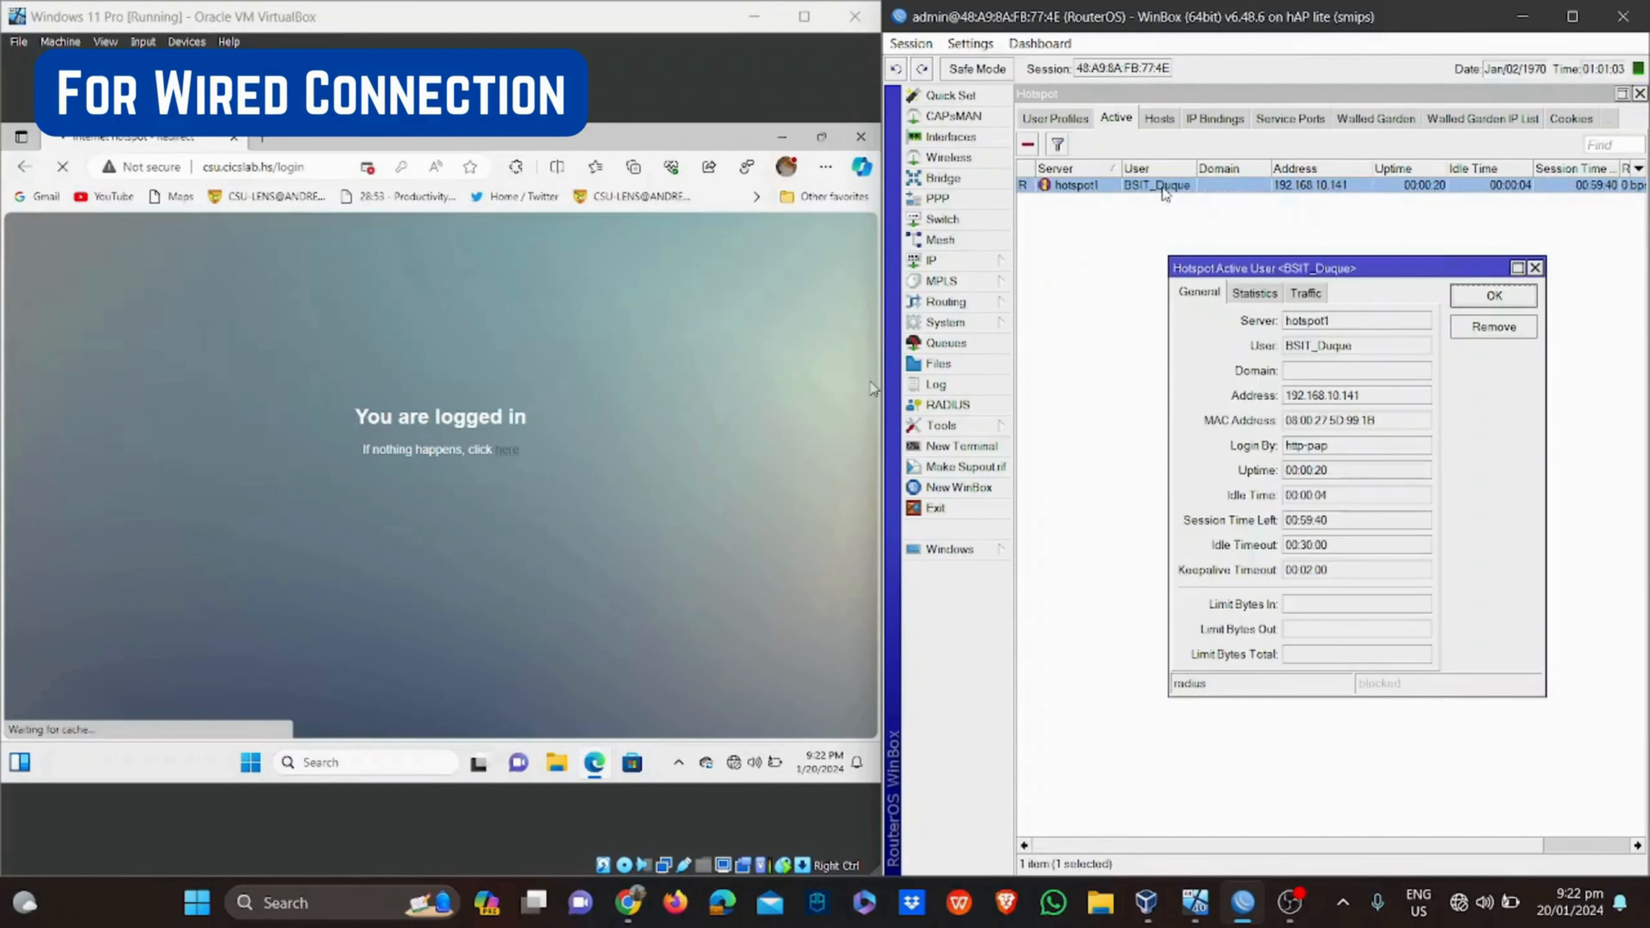
pyautogui.click(1354, 520)
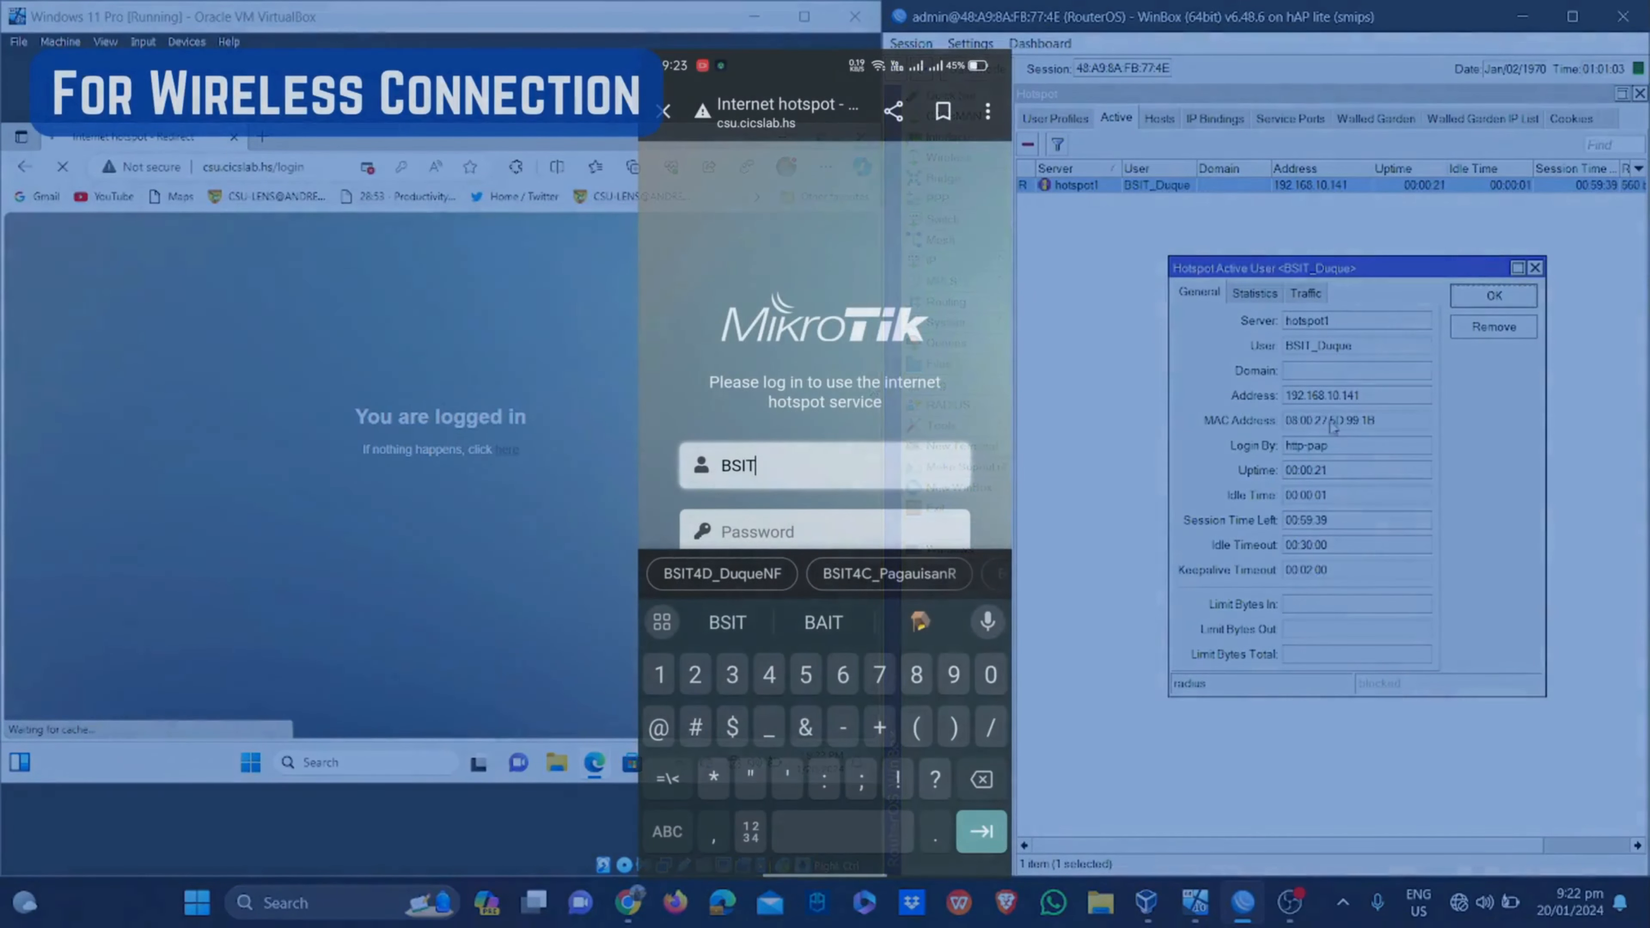
# Log the phone into the hotspot with the domain username and password, then open its WinBox session details
pyautogui.write('_D')
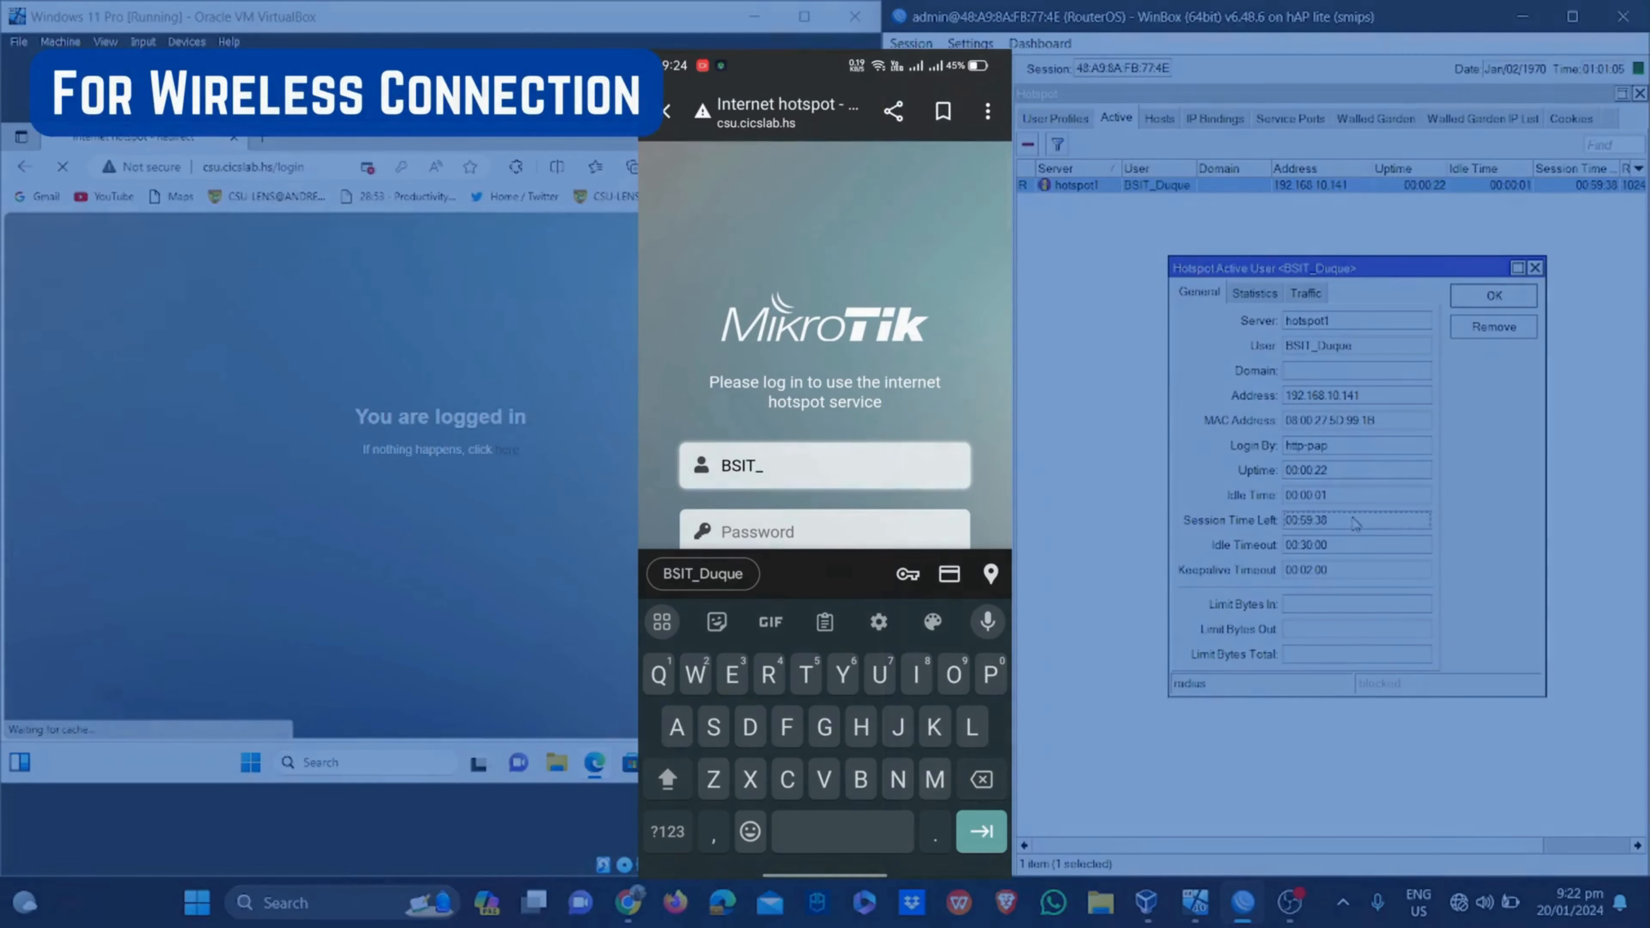
pyautogui.write('uque')
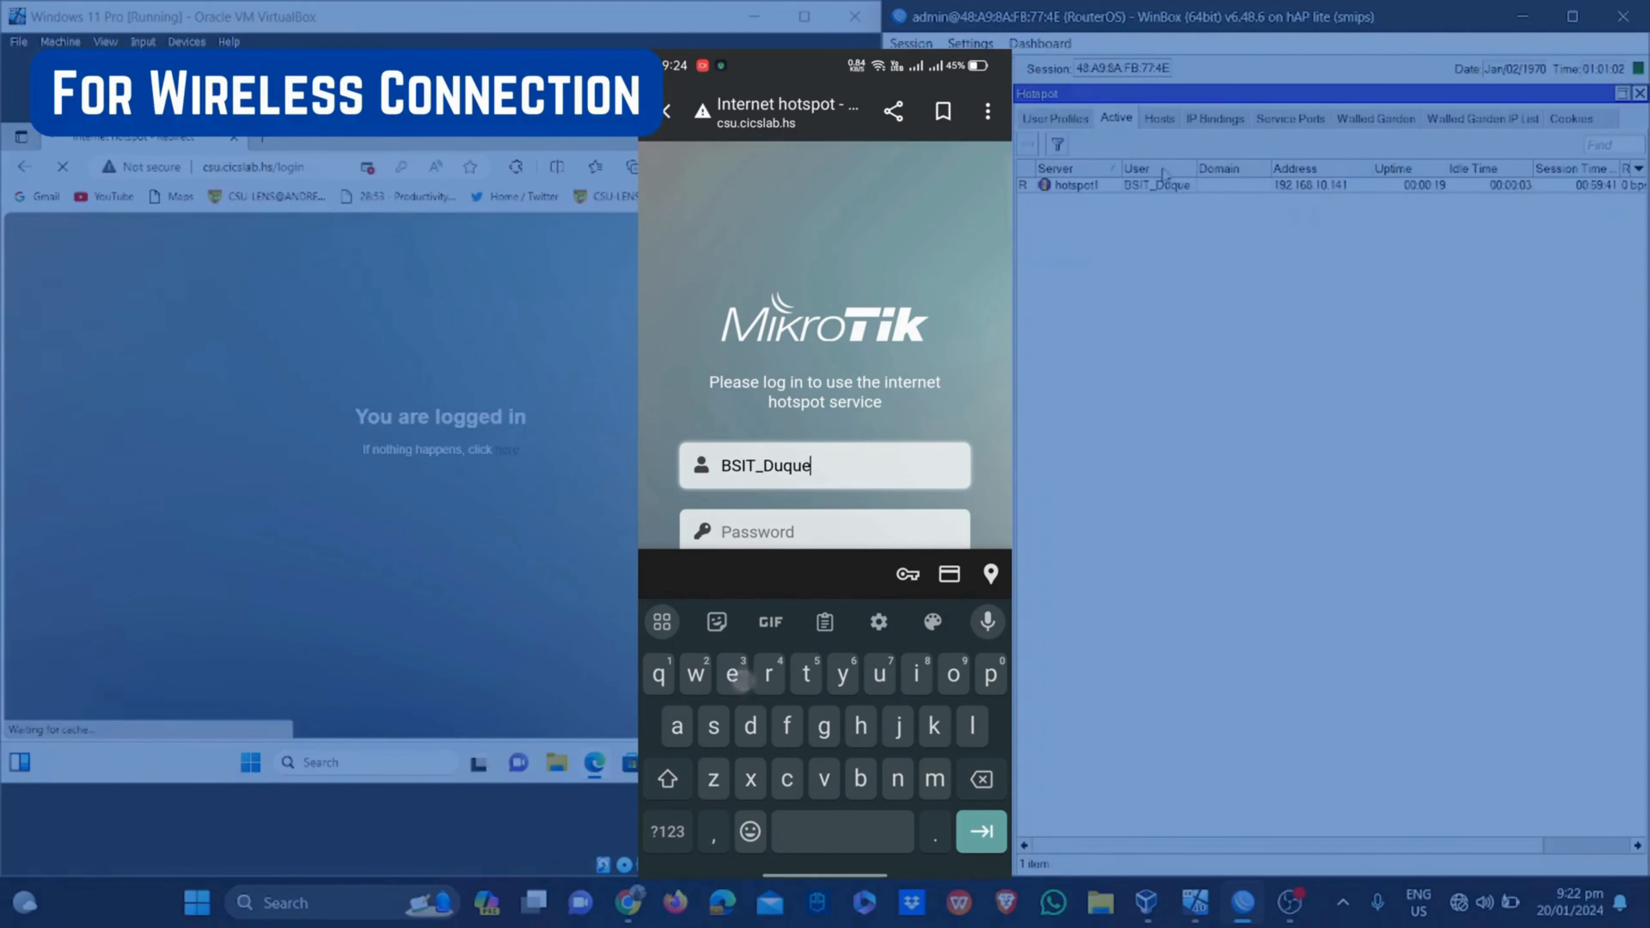
pyautogui.doubleClick(1162, 185)
pyautogui.click(825, 492)
pyautogui.write('B')
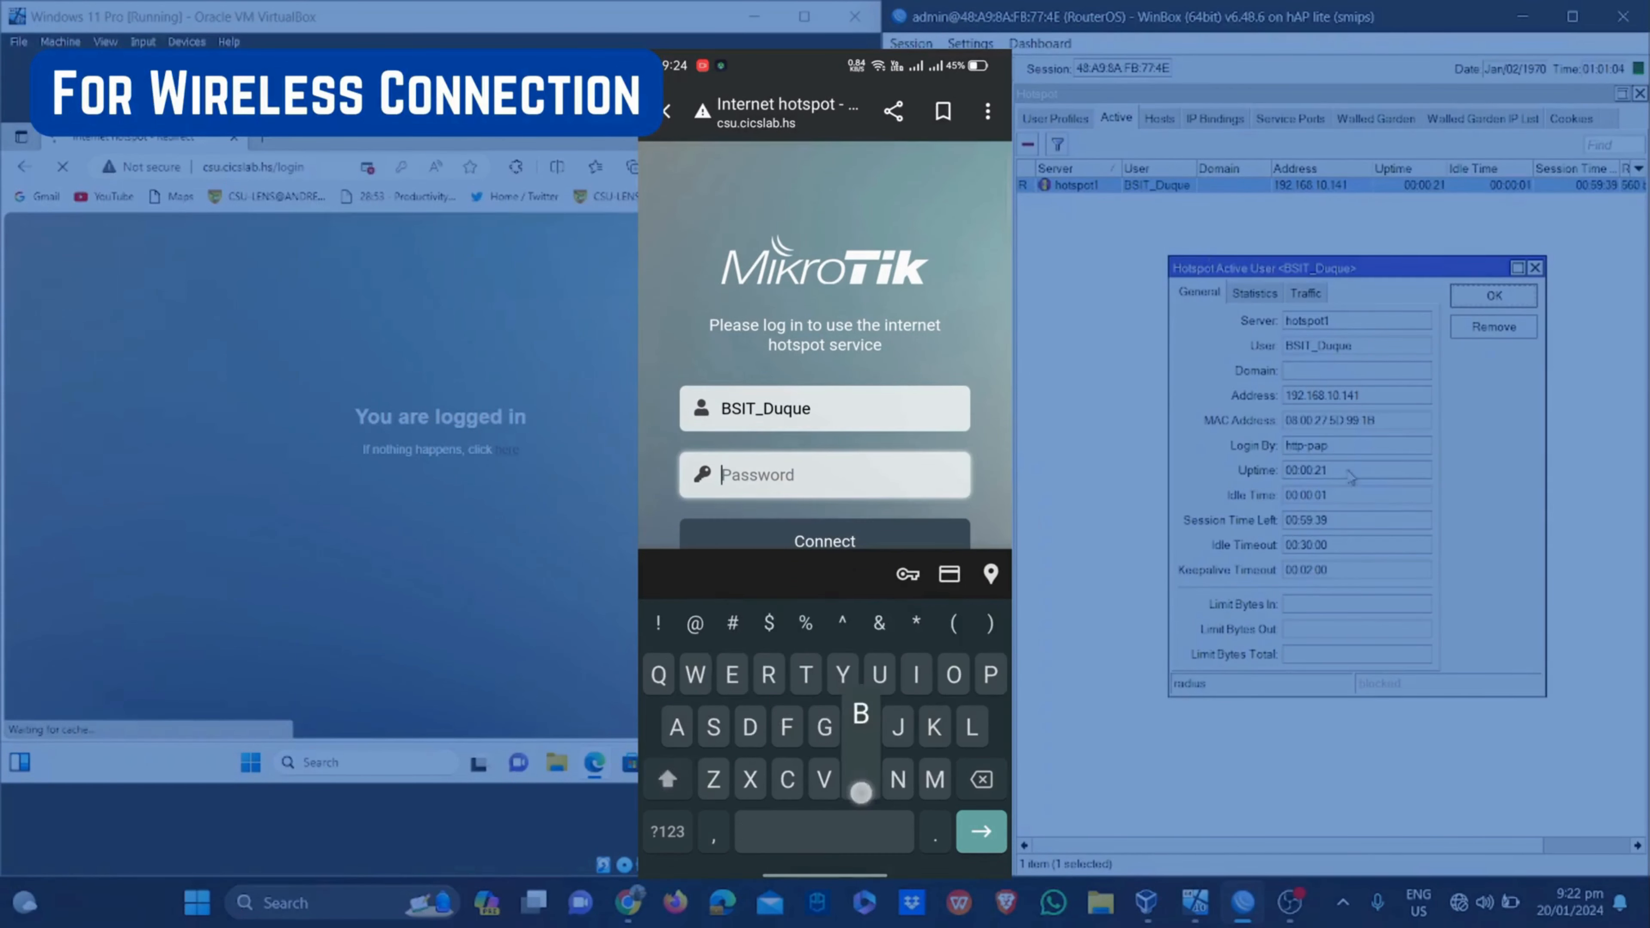
pyautogui.write('SIT')
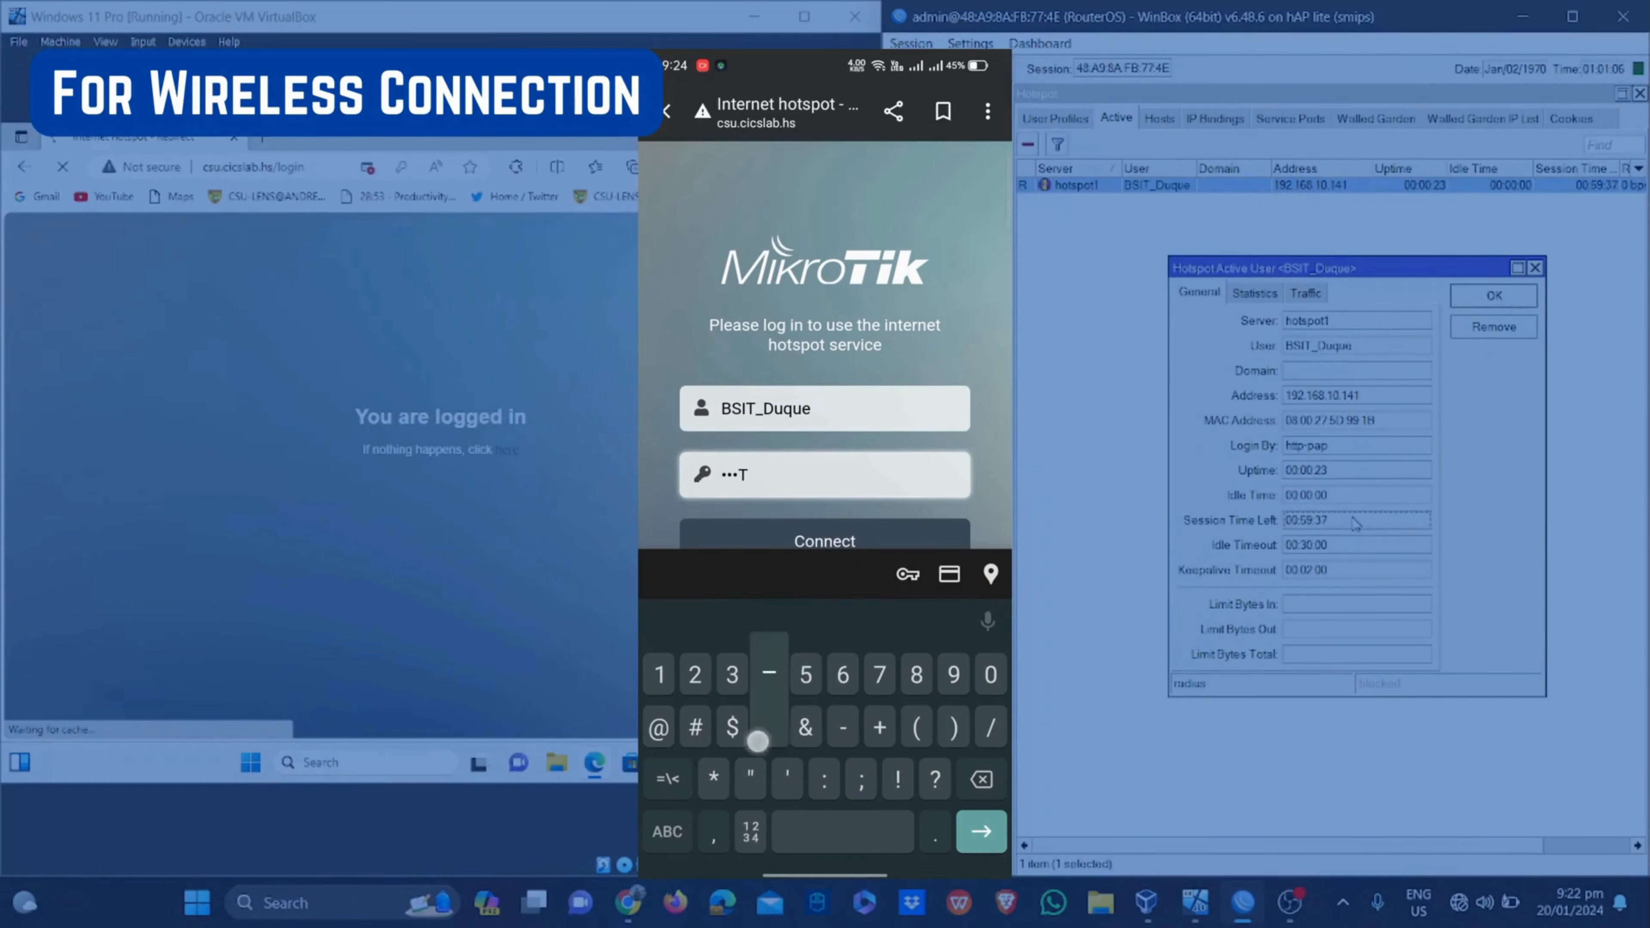
pyautogui.write('_')
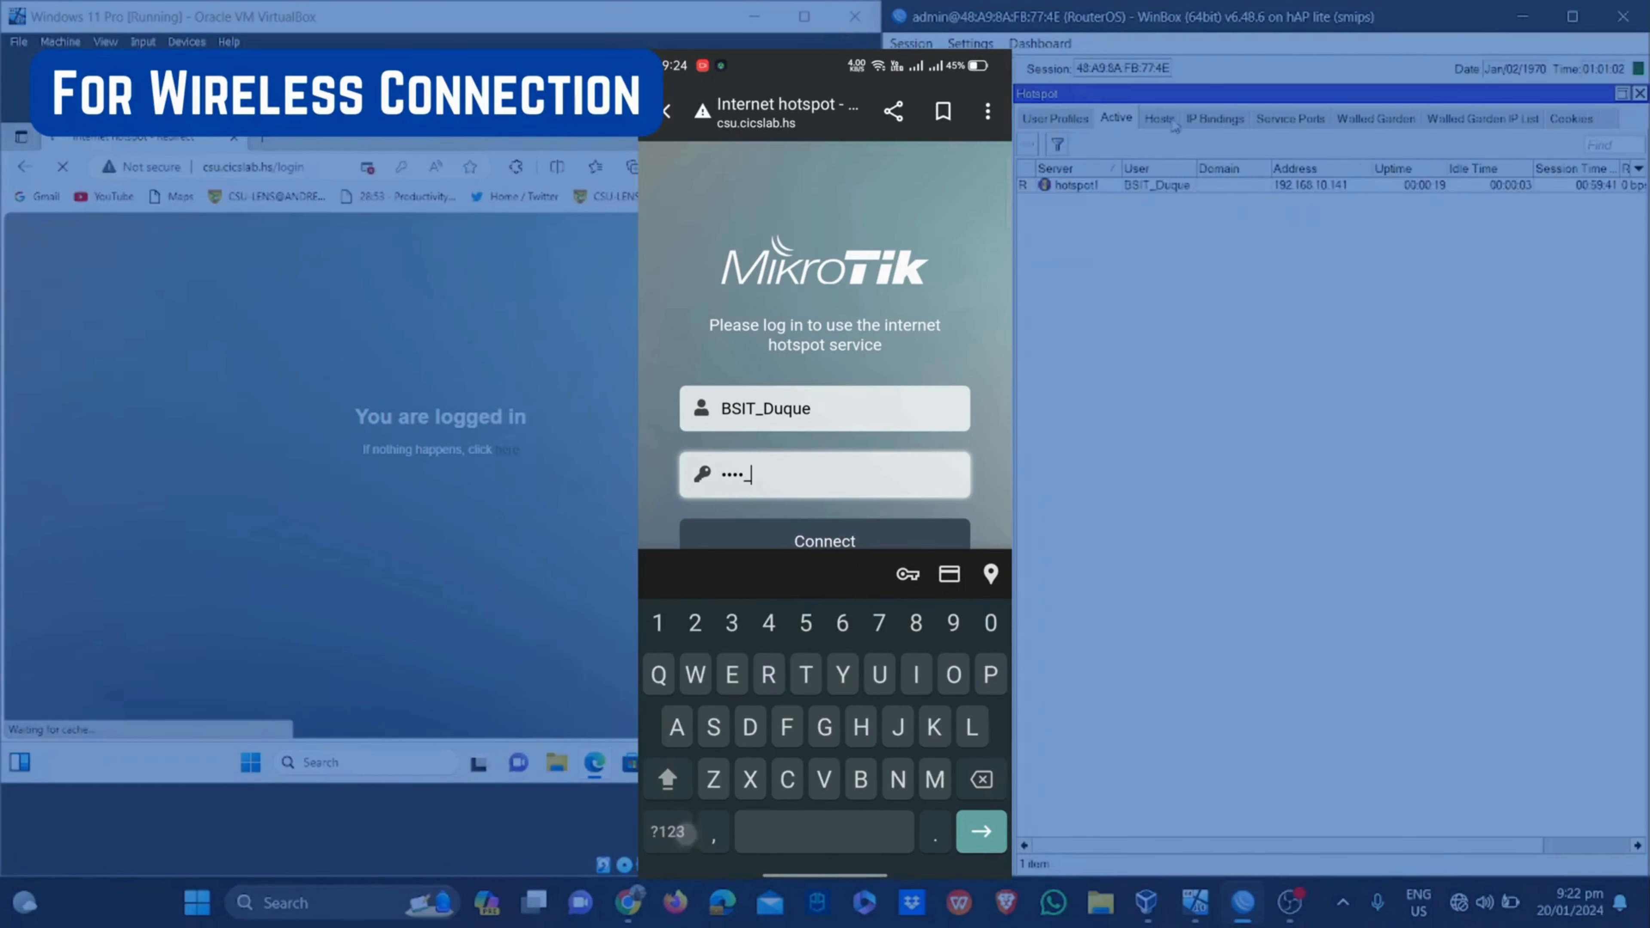
pyautogui.doubleClick(1162, 188)
pyautogui.write('pass')
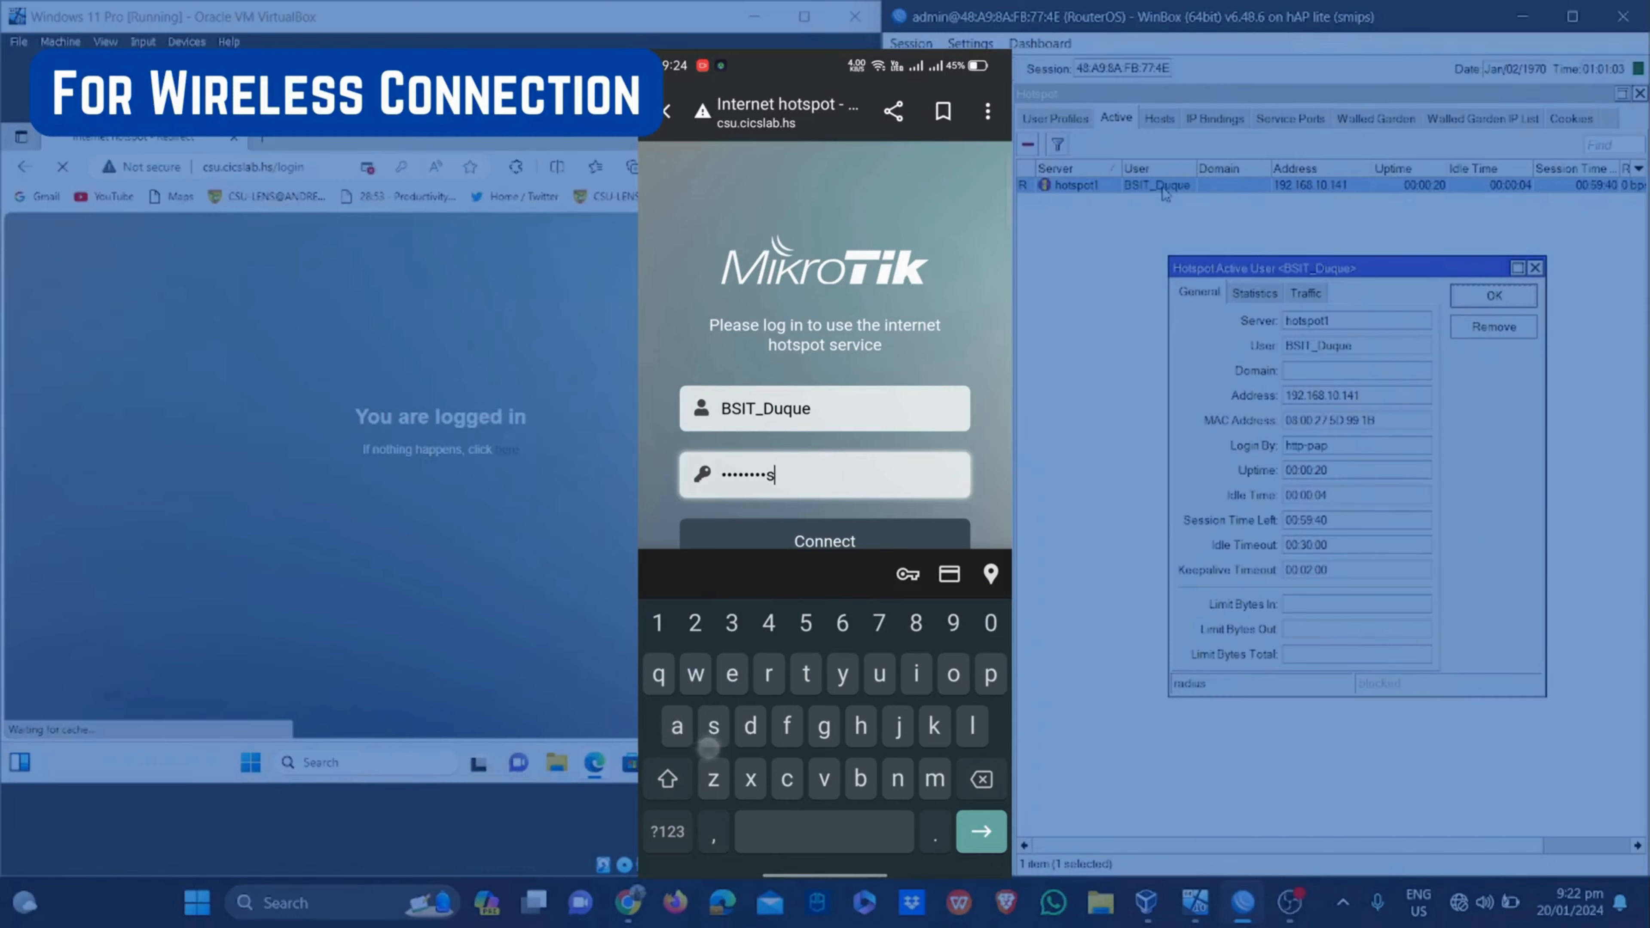
pyautogui.scroll(-1, 720, 450)
pyautogui.scroll(-1, 720, 450)
pyautogui.click(1353, 519)
pyautogui.click(738, 478)
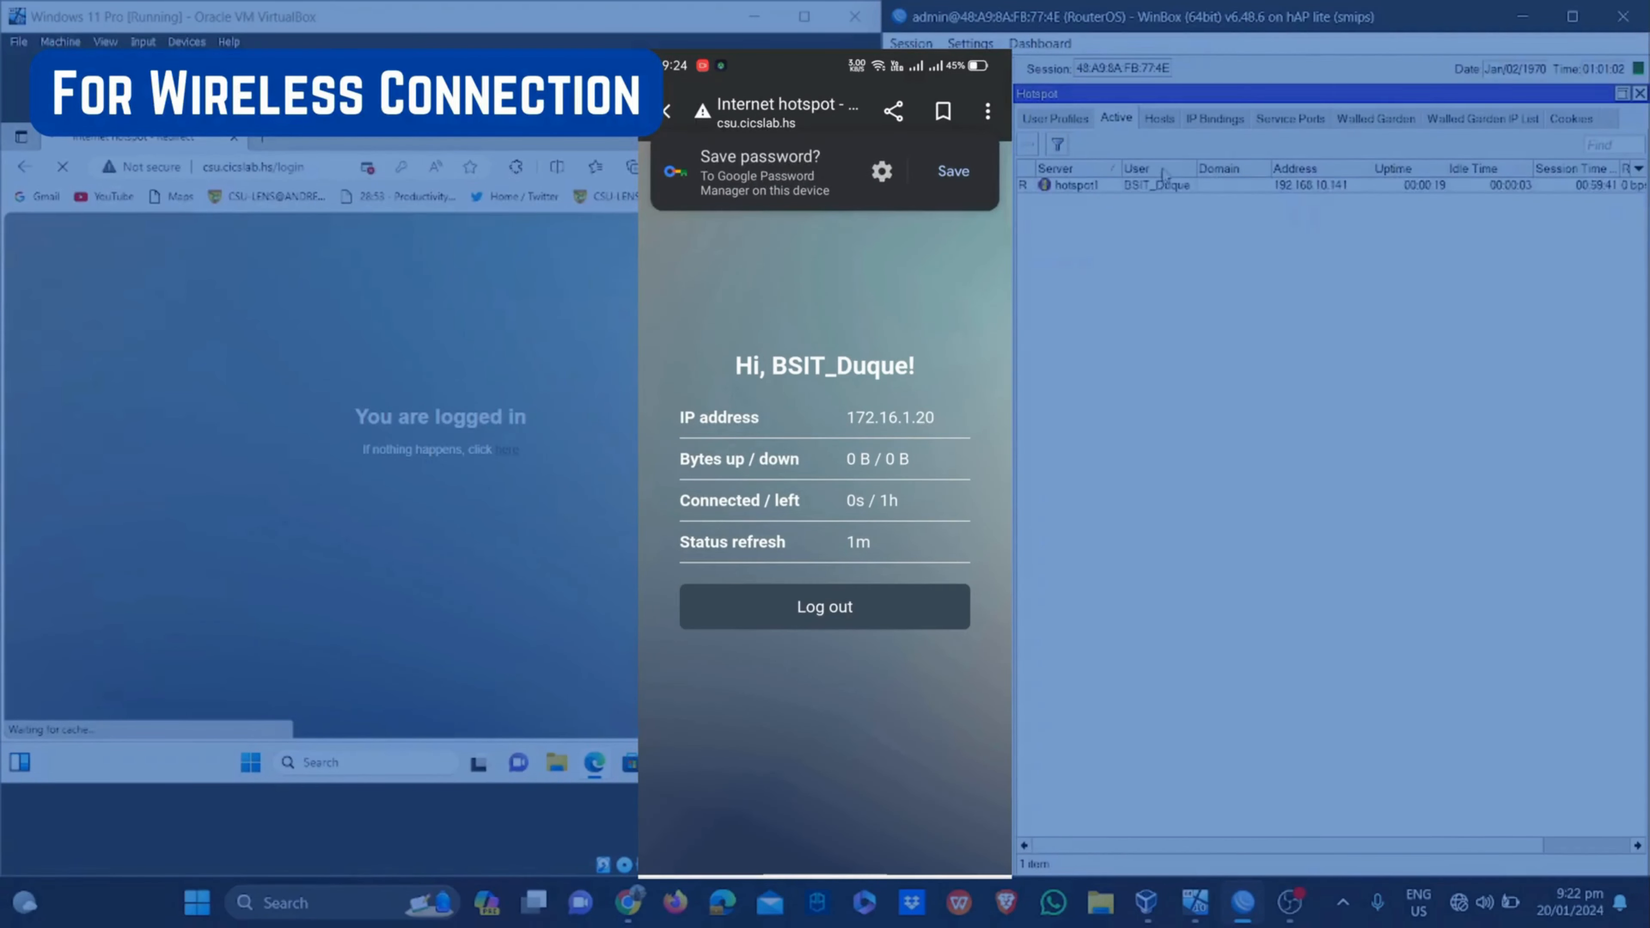
pyautogui.doubleClick(1167, 189)
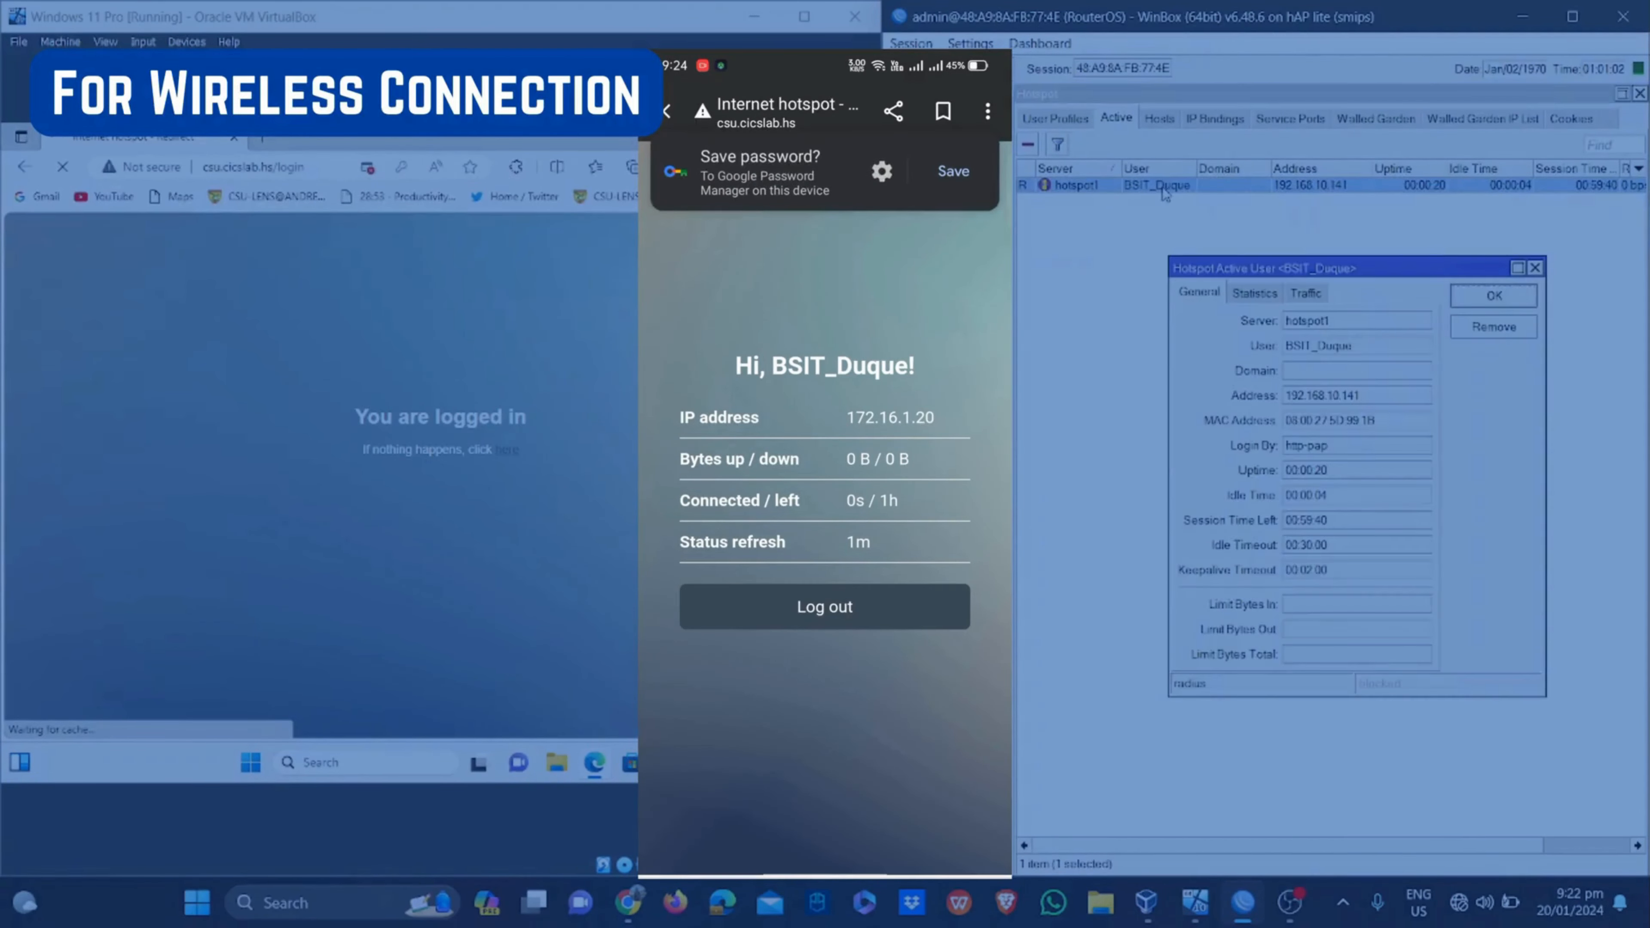